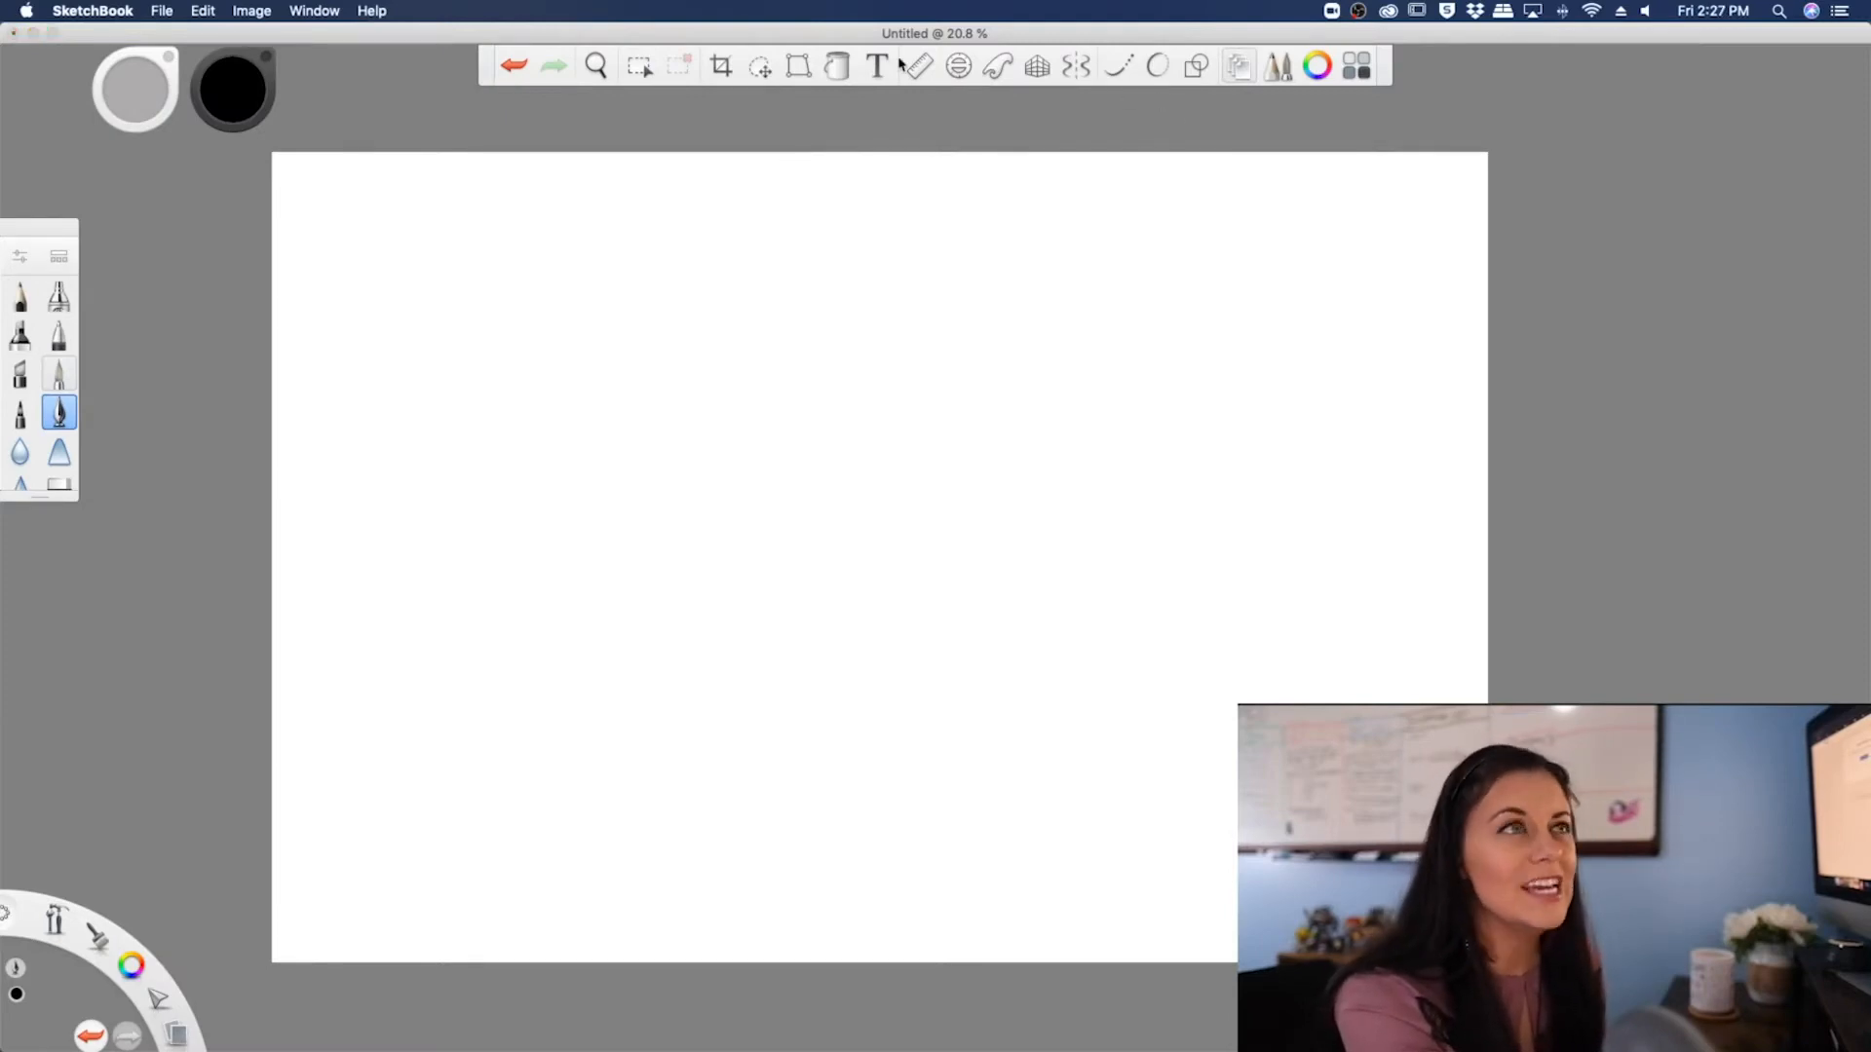
# - Show the Layer Editor and move it up into the upper corner beside the canvas
pyautogui.click(1238, 67)
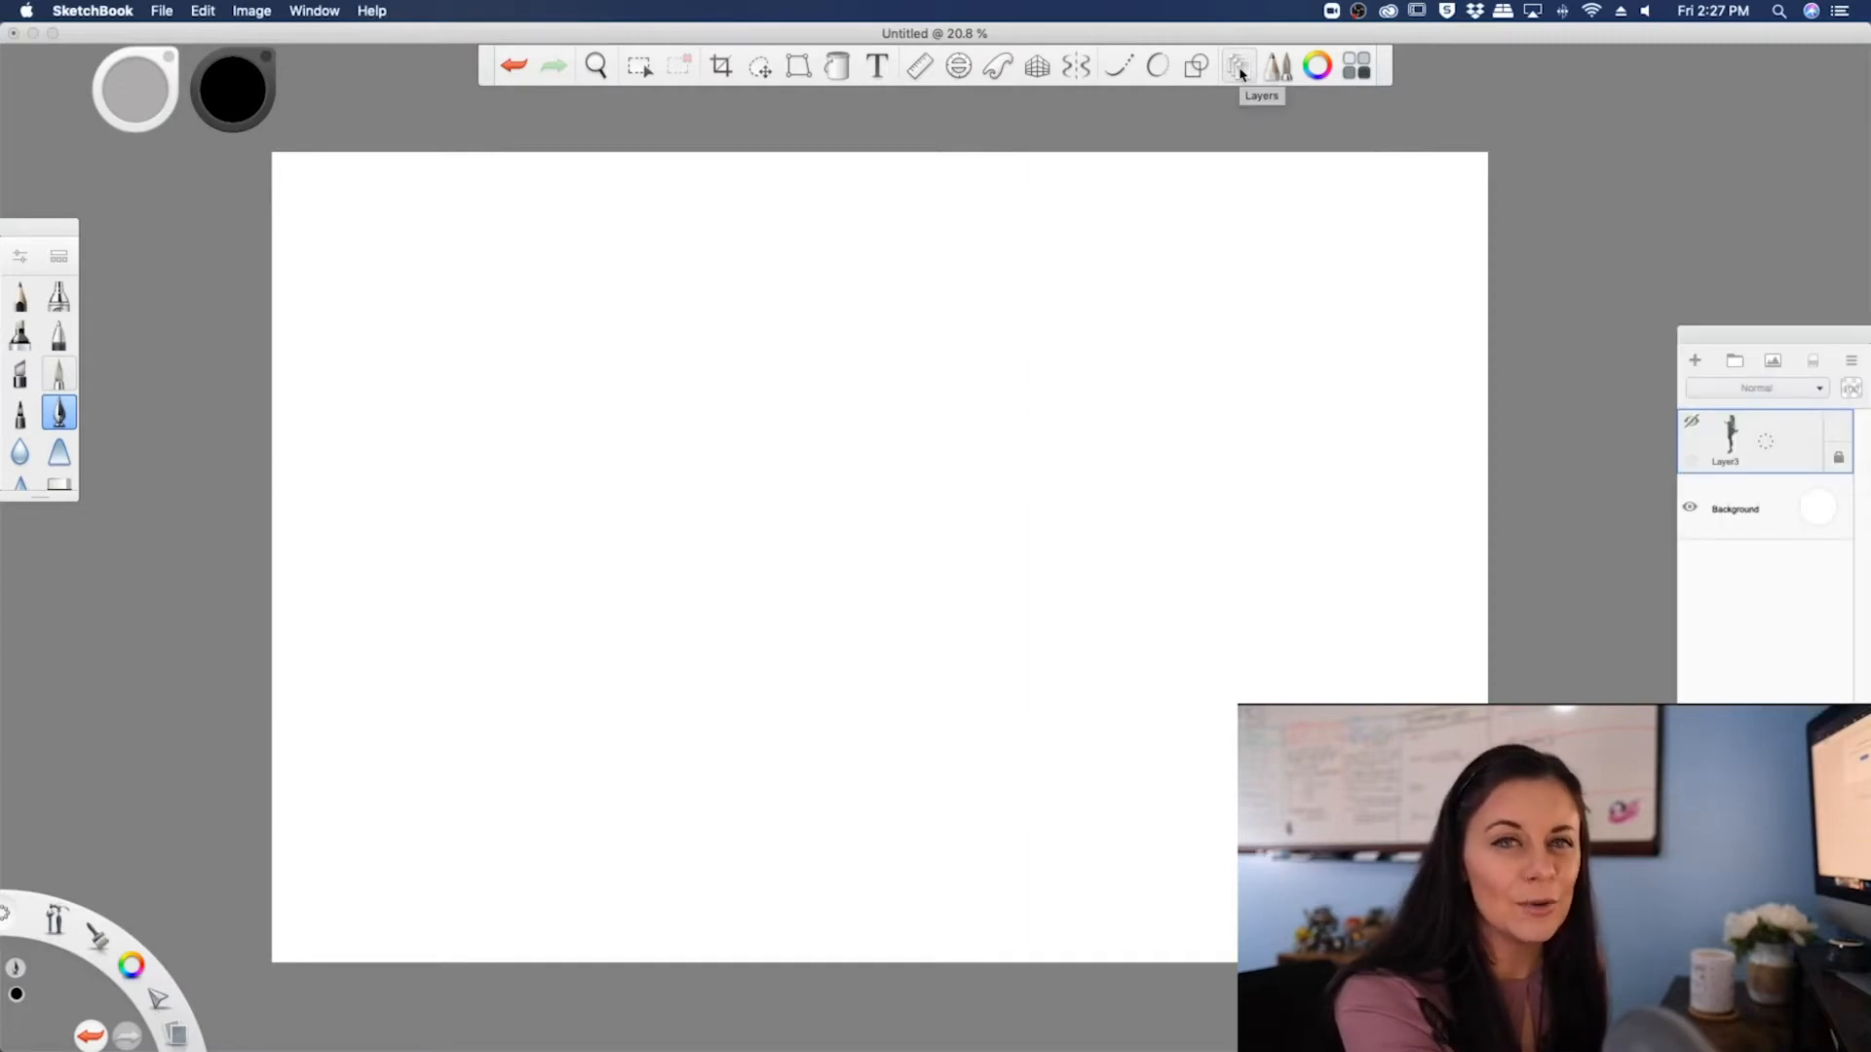
pyautogui.moveTo(1769, 334); pyautogui.dragTo(1791, 26)
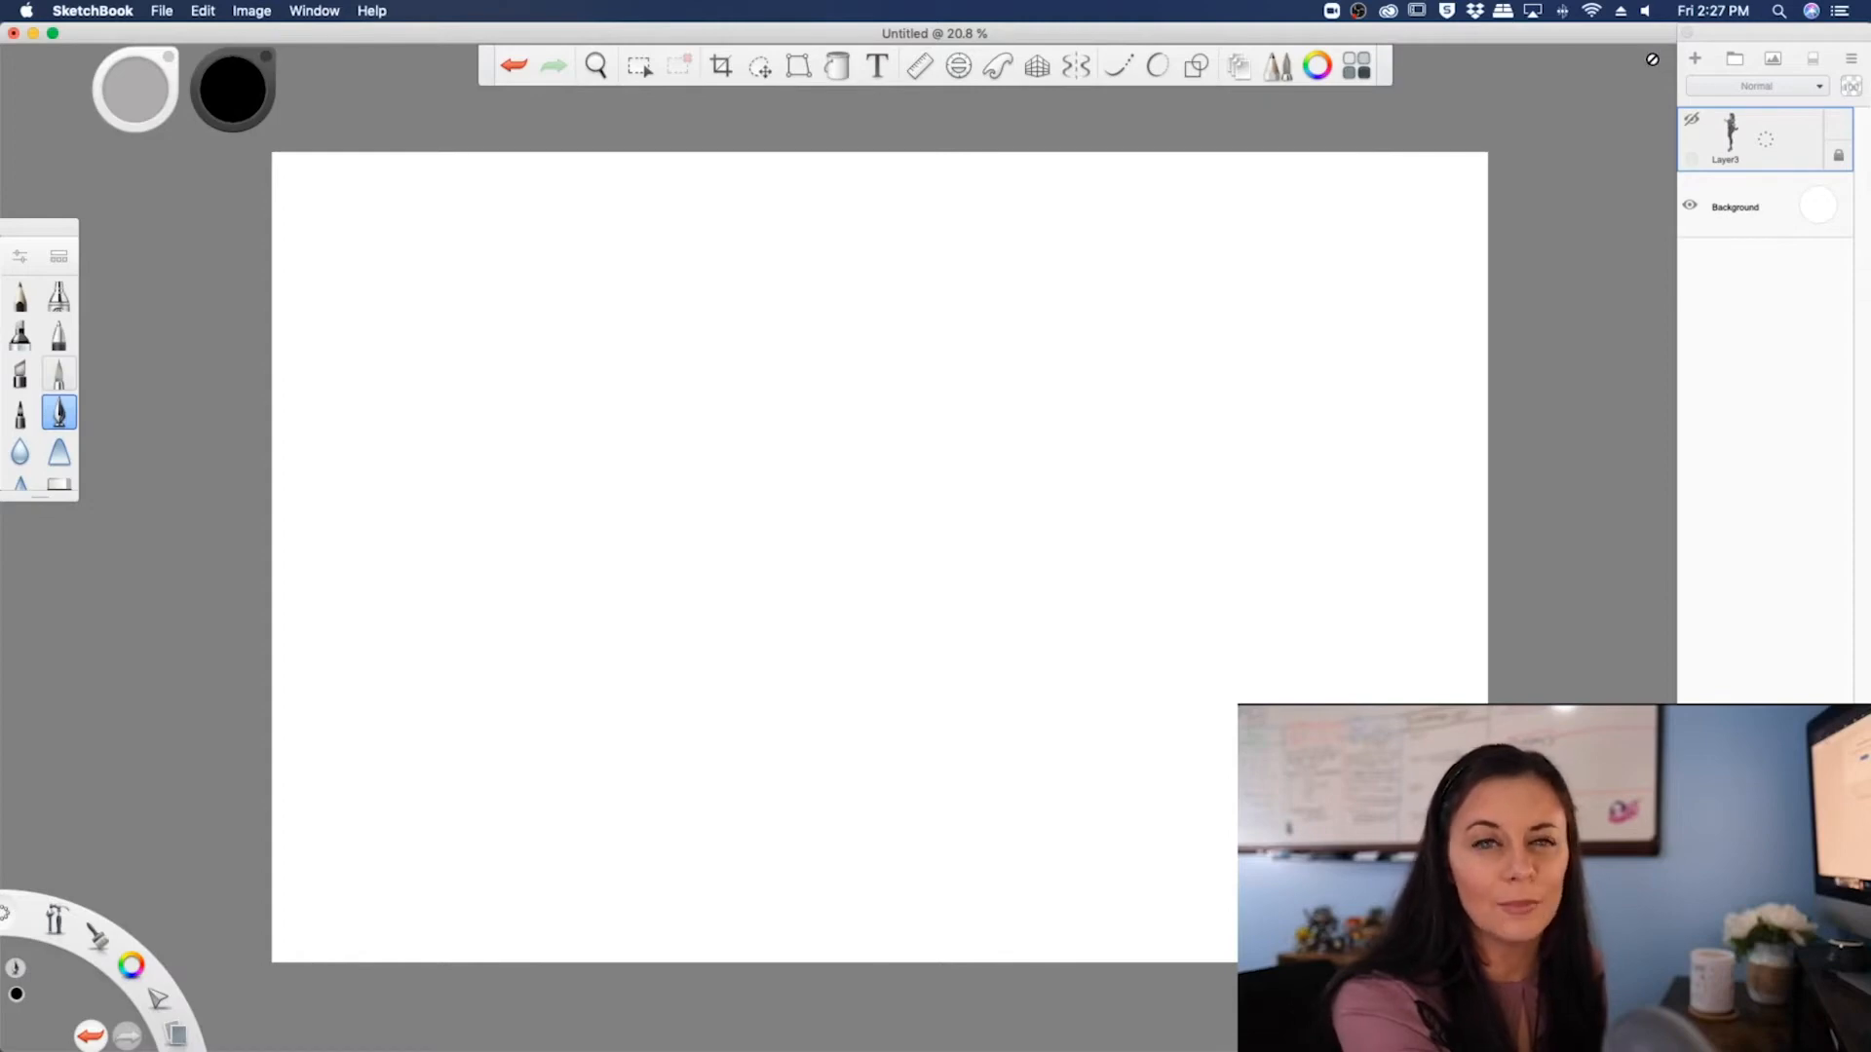
pyautogui.moveTo(1752, 32)
pyautogui.mouseDown()
pyautogui.moveTo(1280, 286)
pyautogui.moveTo(1174, 194)
pyautogui.moveTo(1401, 110)
pyautogui.moveTo(1367, 222)
pyautogui.moveTo(1340, 146)
pyautogui.moveTo(1754, 11)
pyautogui.mouseUp()
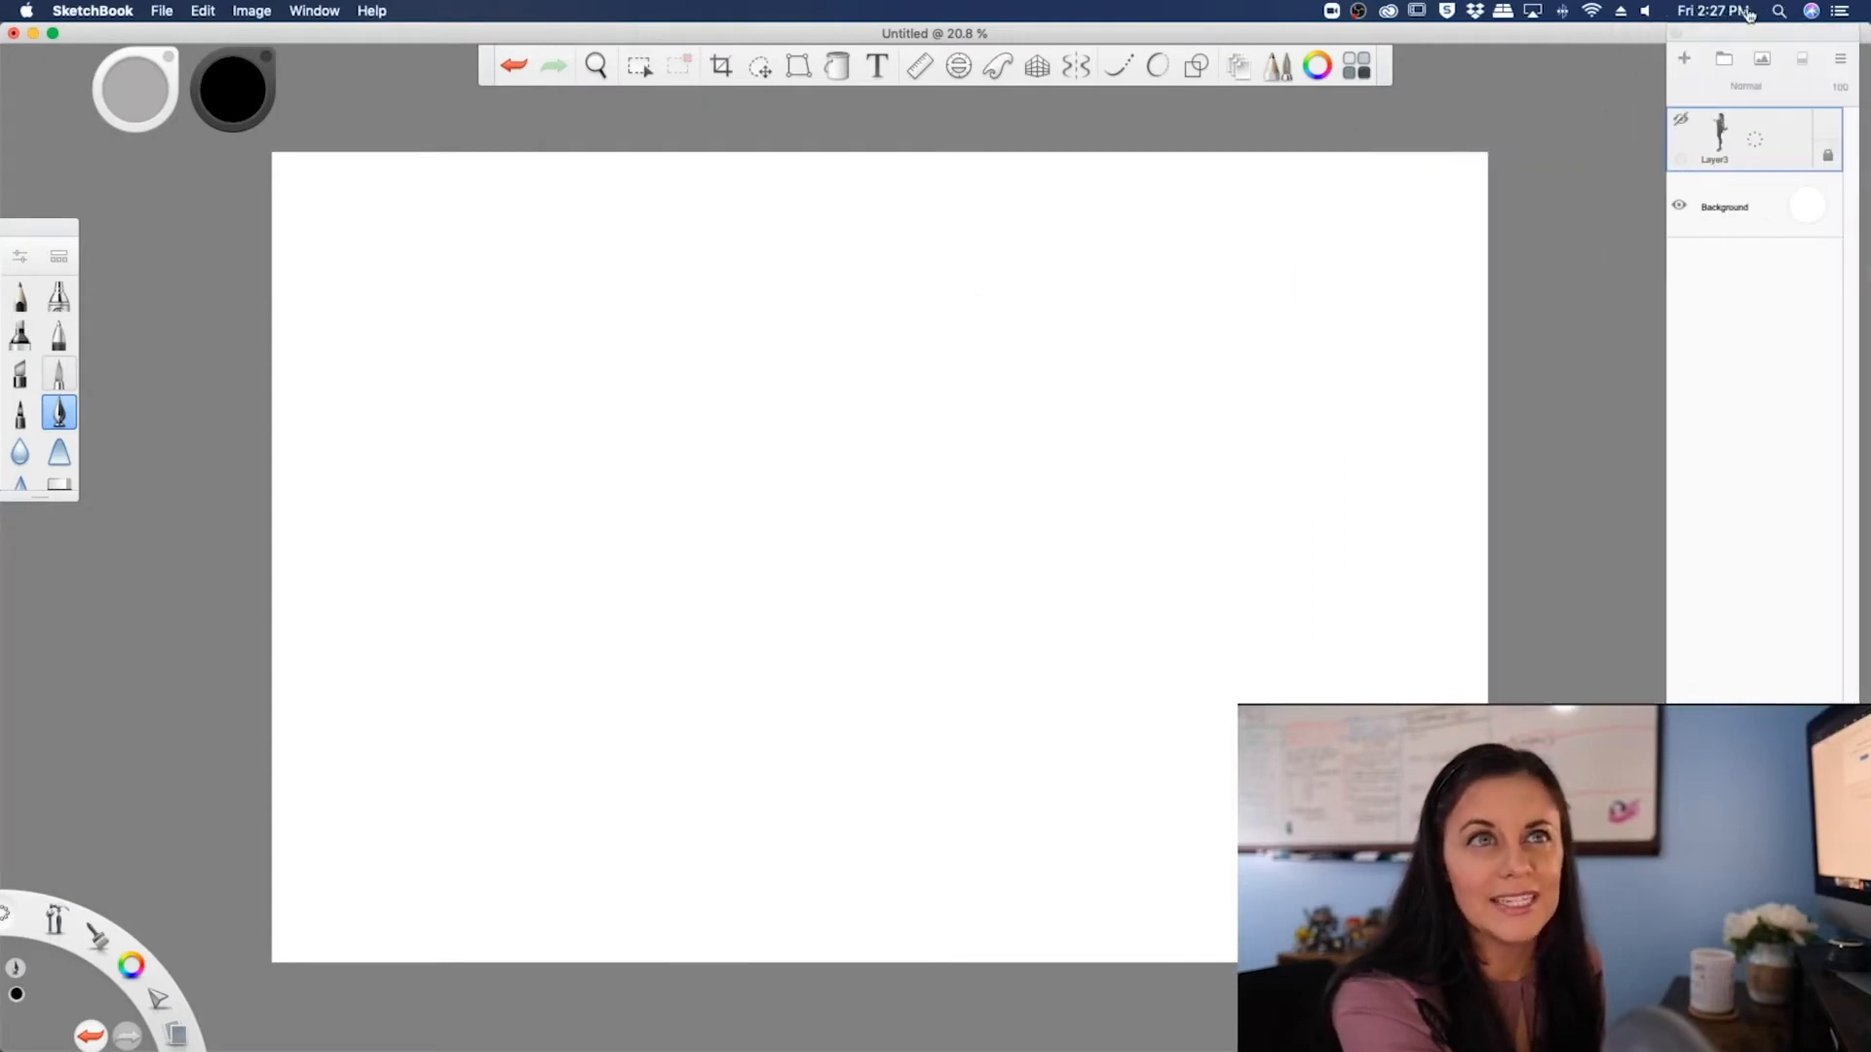
# - Review the canvas size dialog for the drawing's dimensions and resizing options, leaving it without applying anything
pyautogui.click(313, 12)
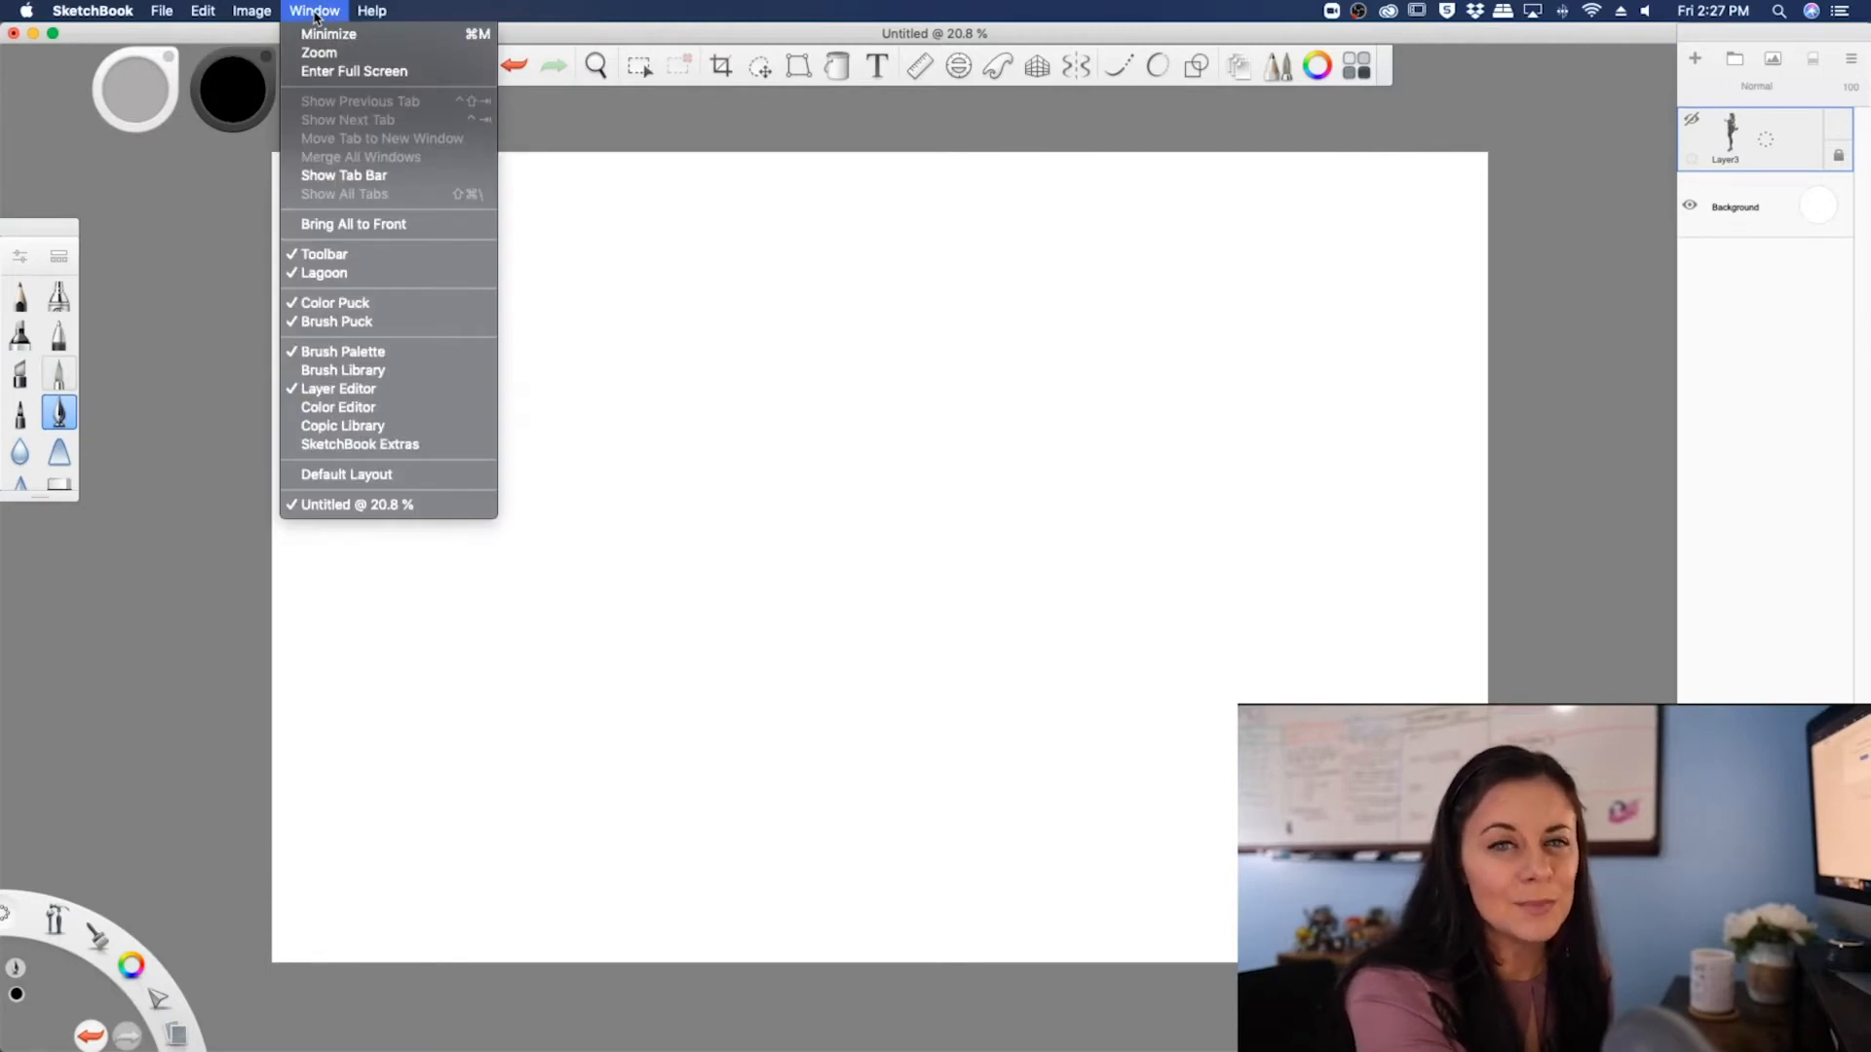
pyautogui.moveTo(265, 12)
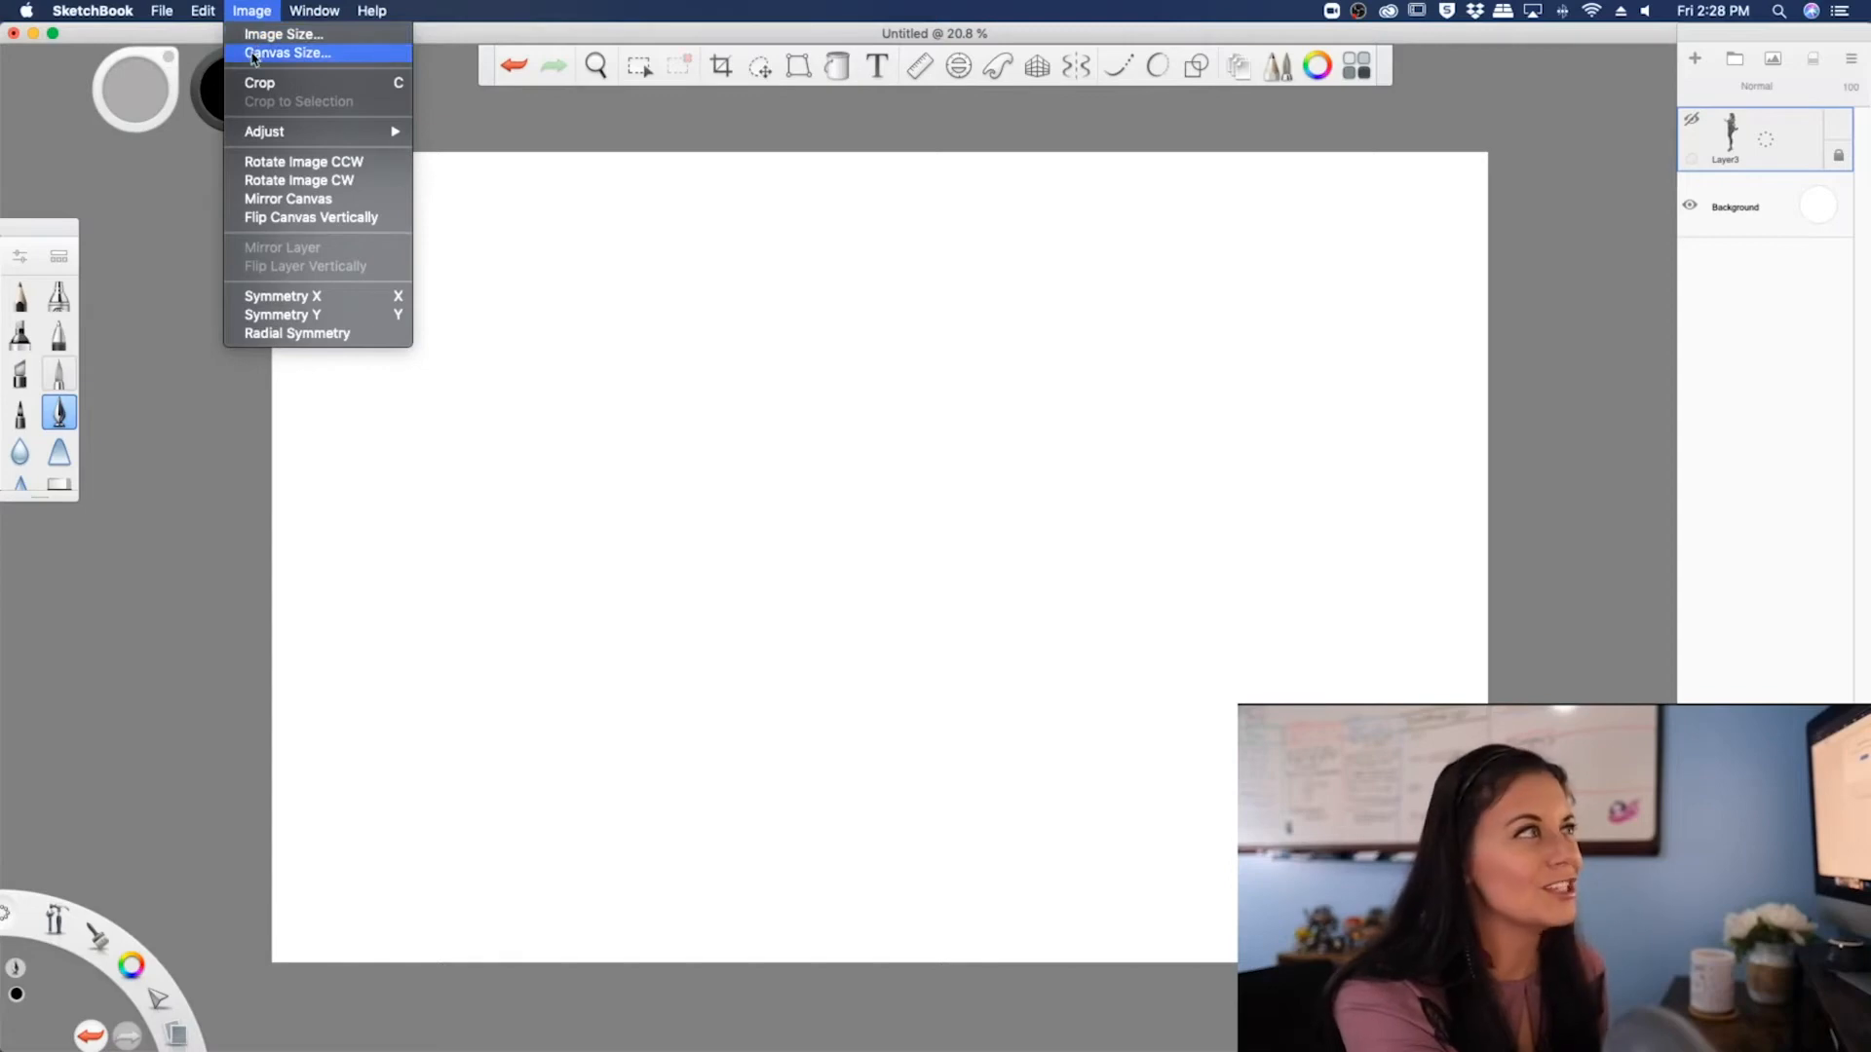
pyautogui.click(252, 55)
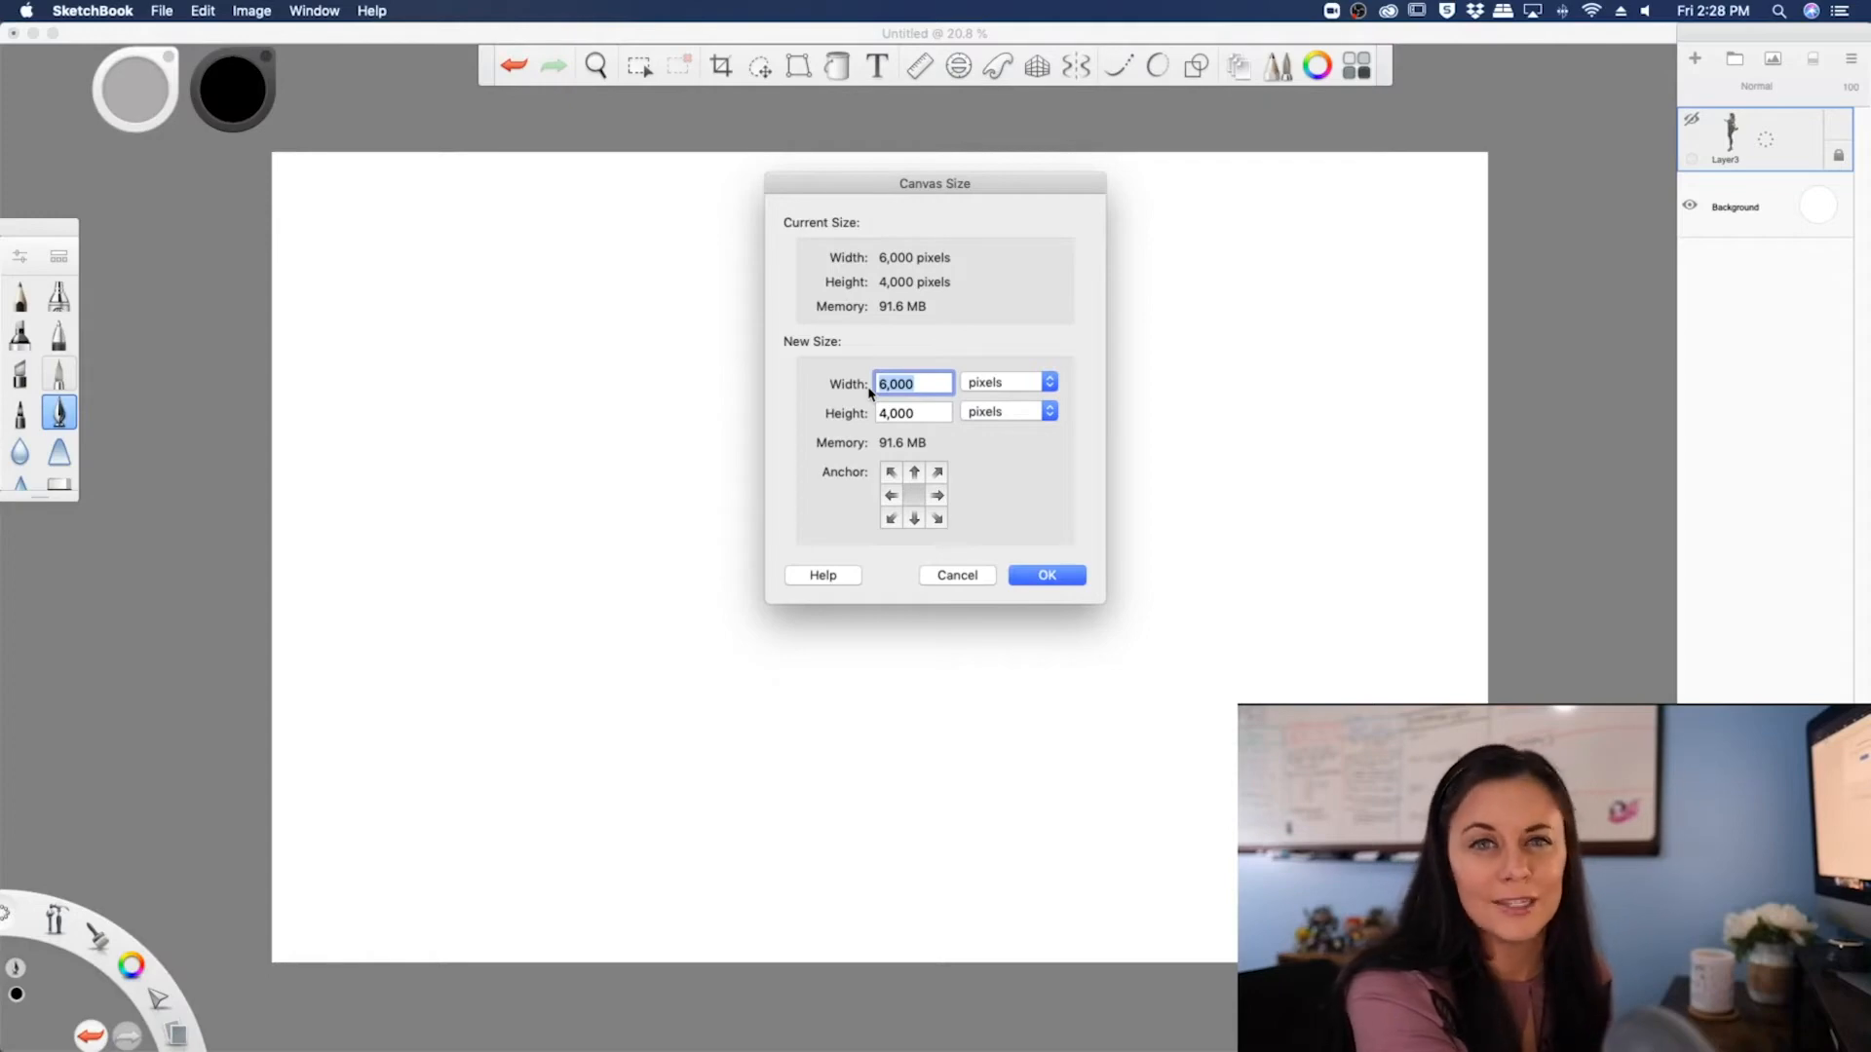
pyautogui.click(986, 575)
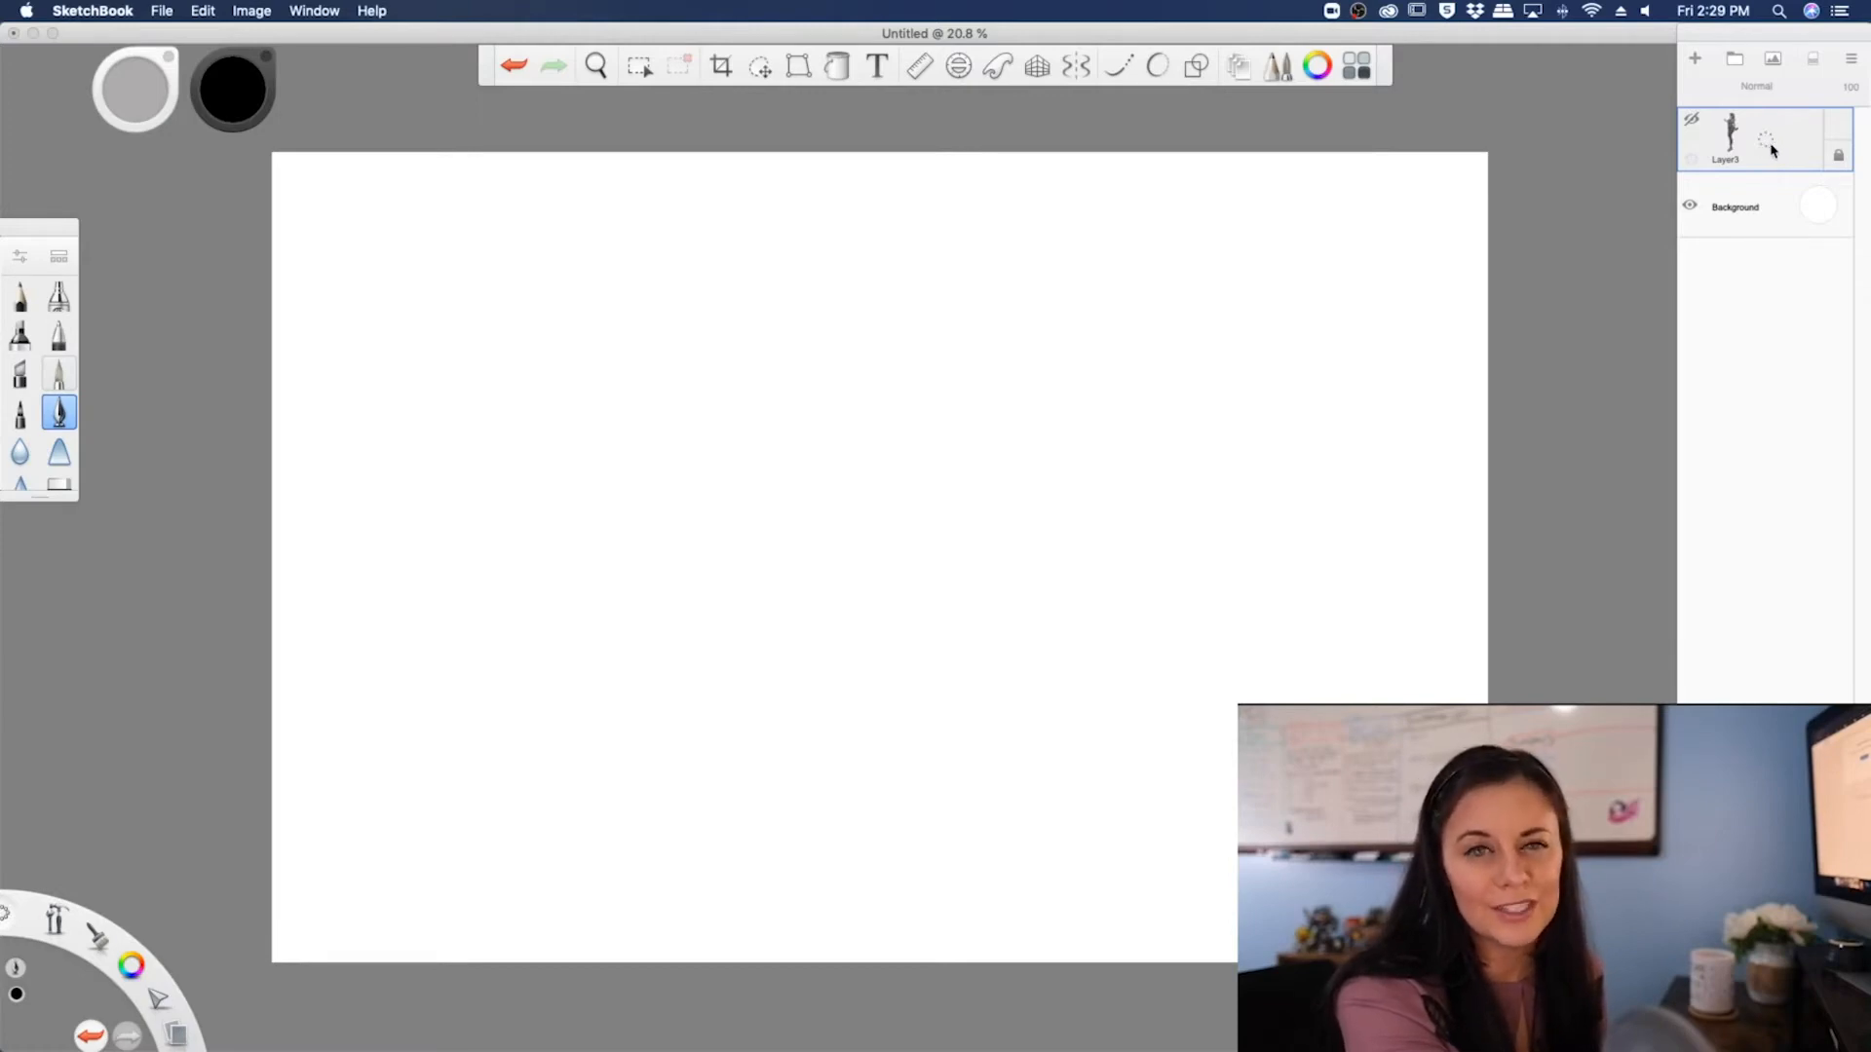
# - Add a new layer and import the image no bg.png onto the canvas at its default placement
pyautogui.click(1765, 142)
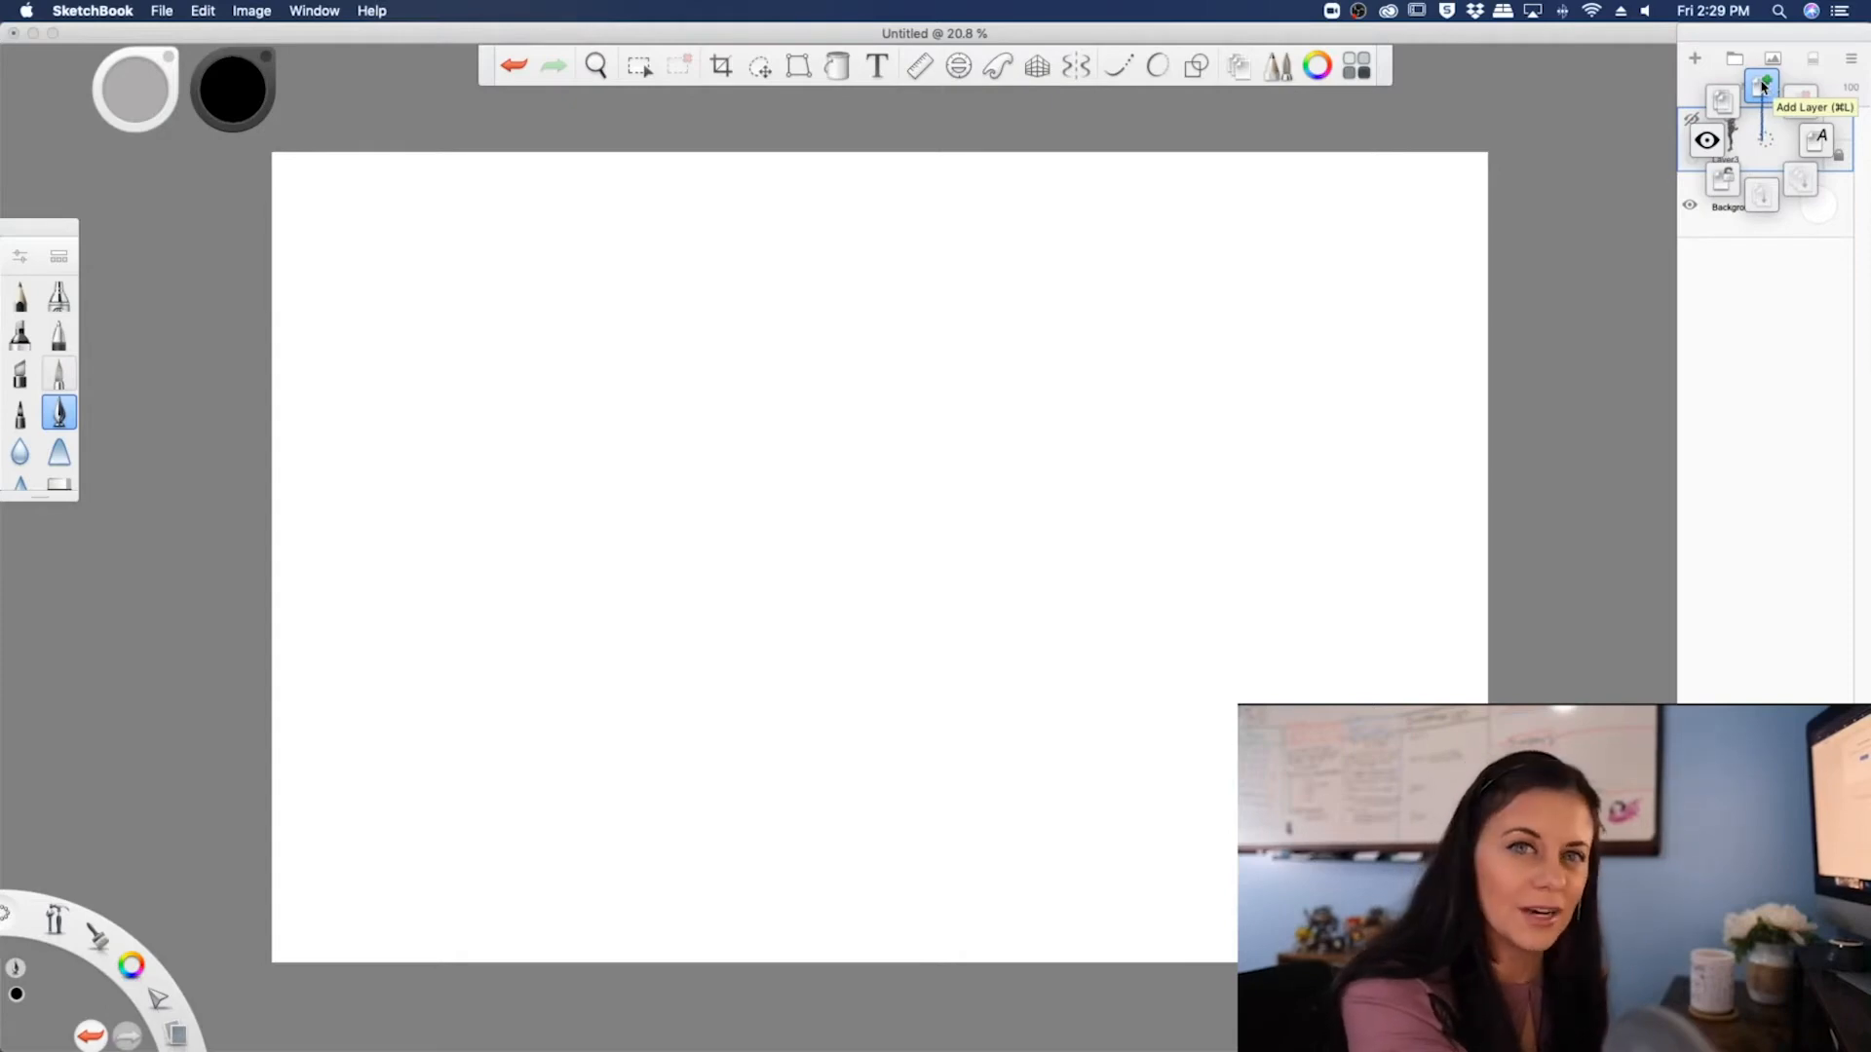
pyautogui.click(1764, 87)
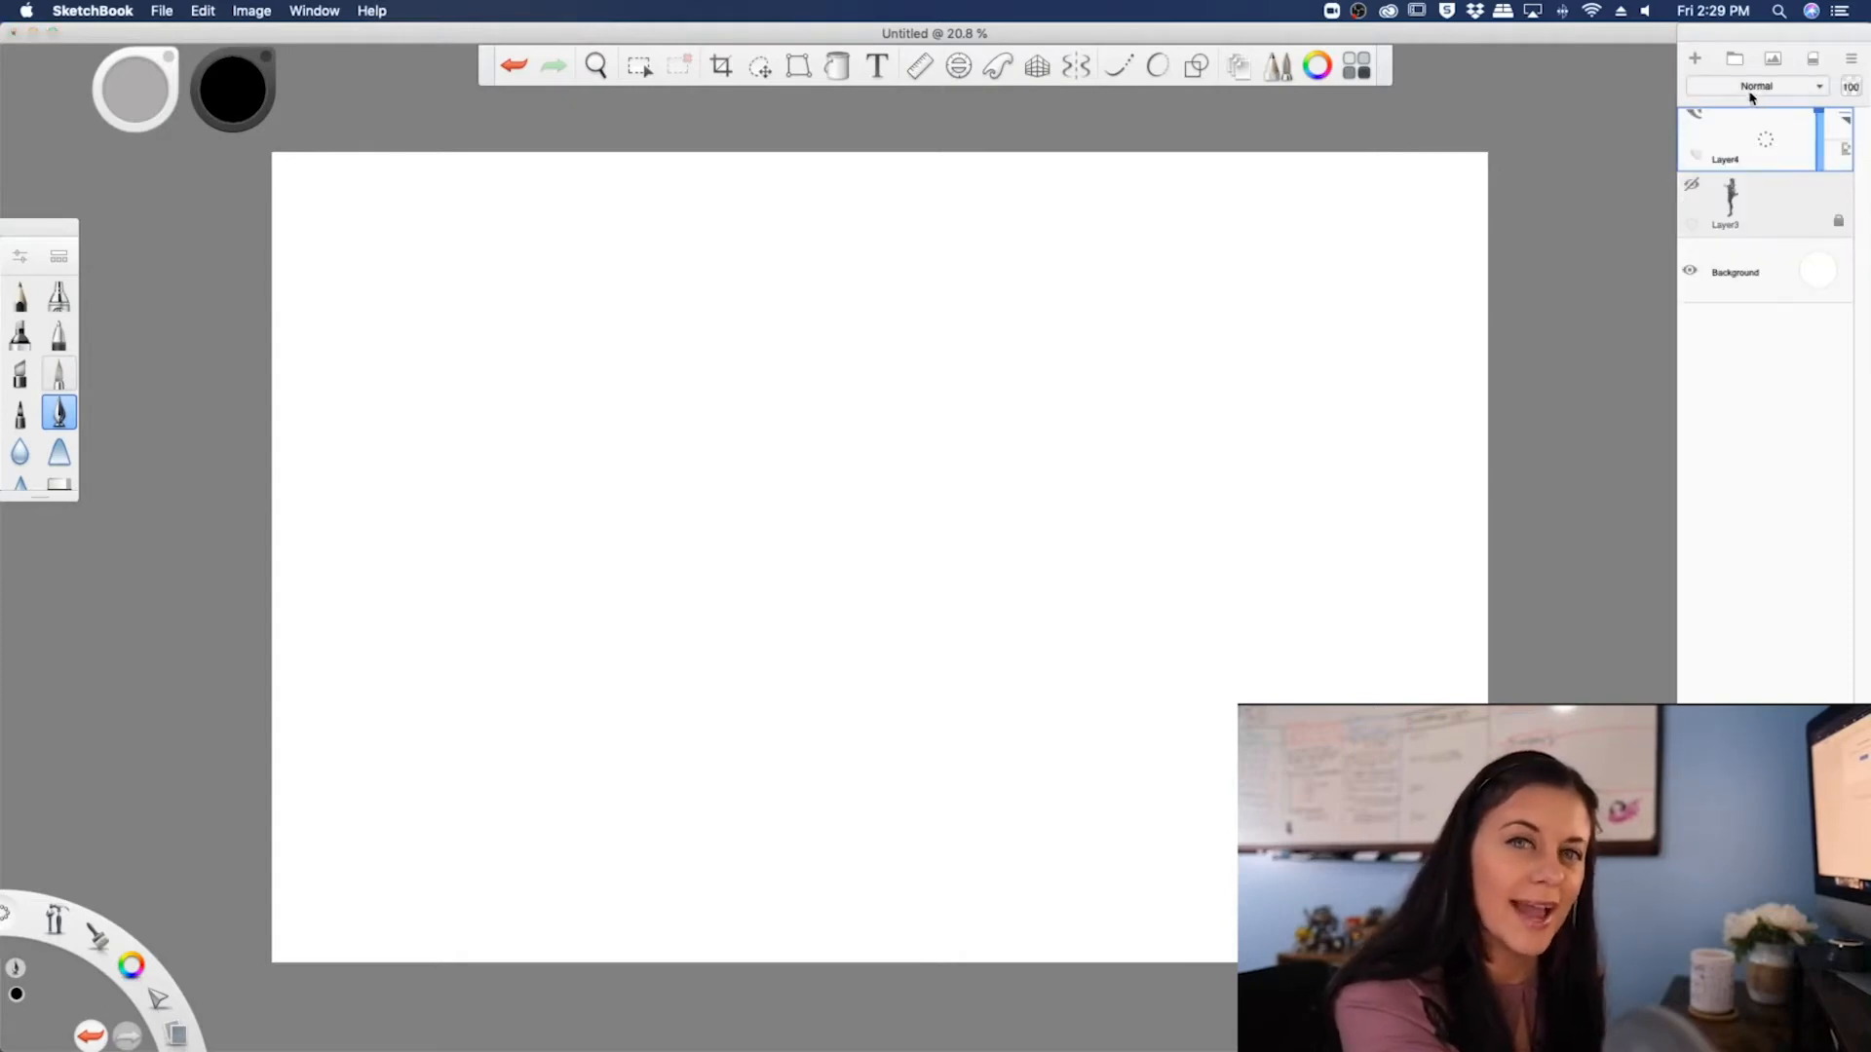
pyautogui.click(161, 12)
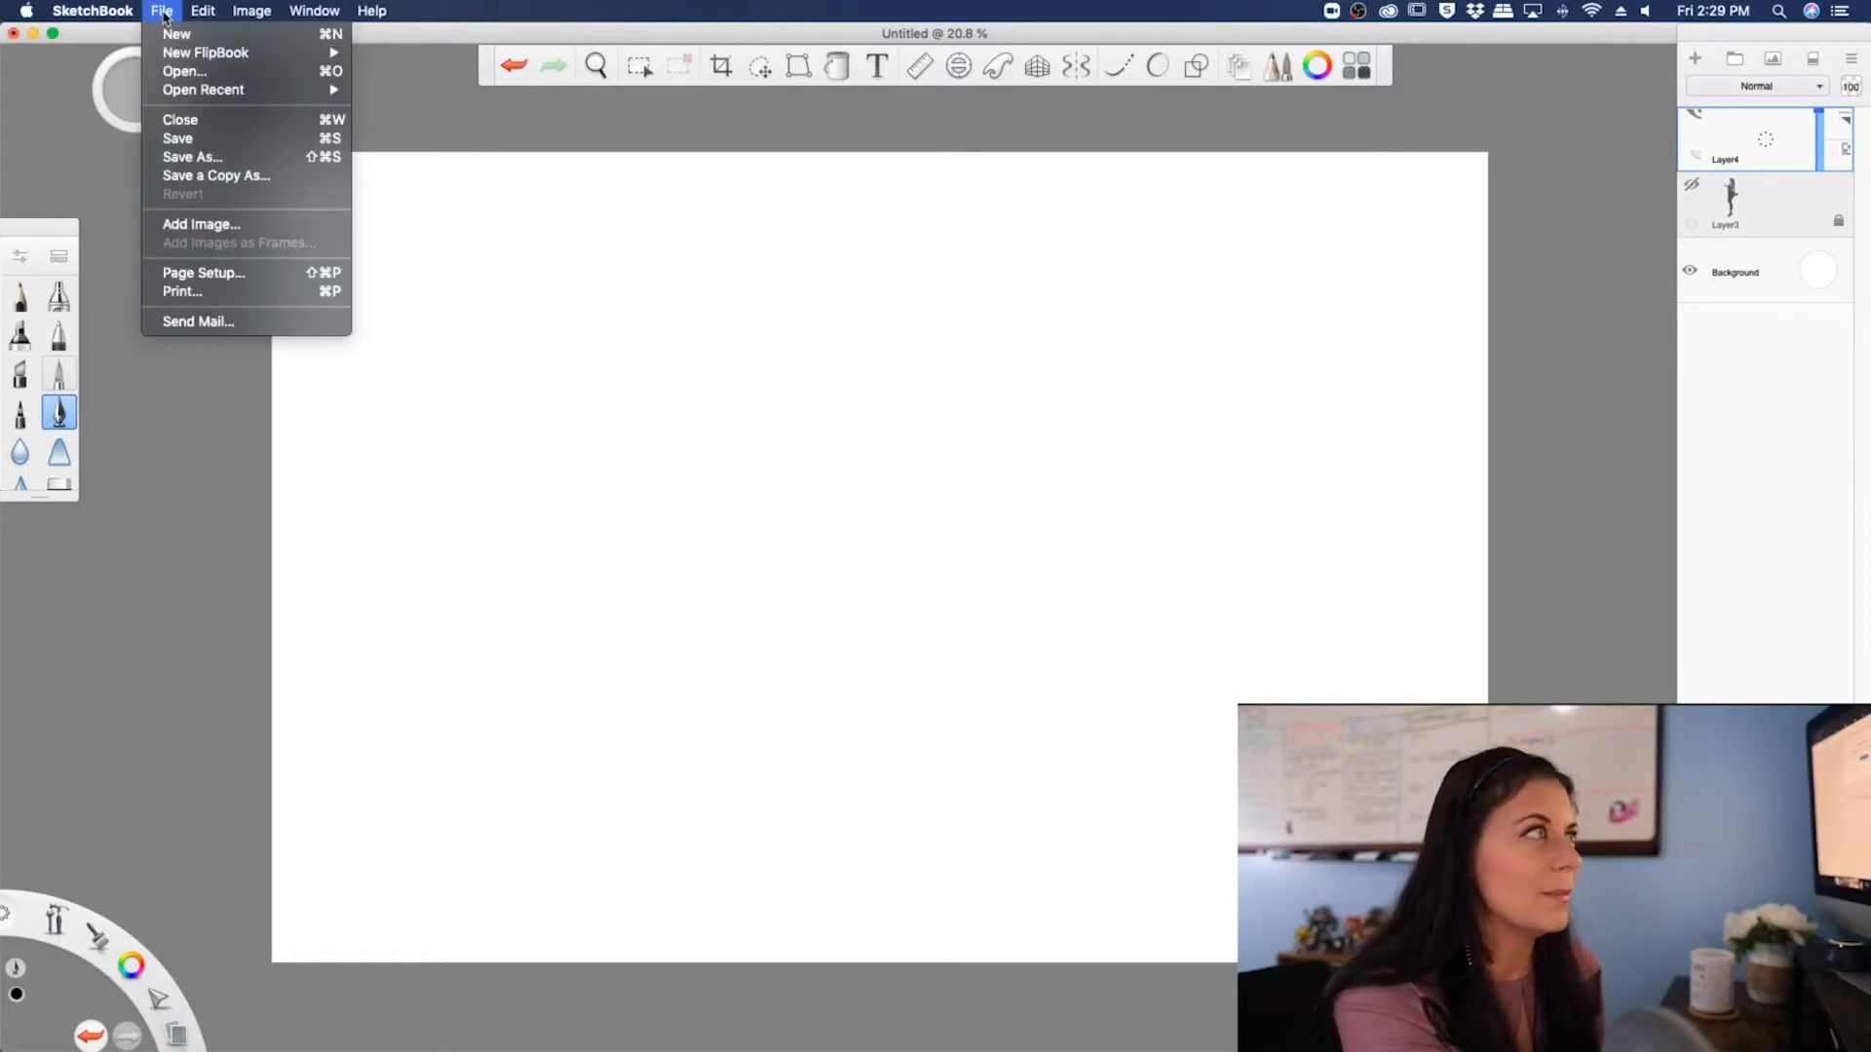
pyautogui.click(201, 225)
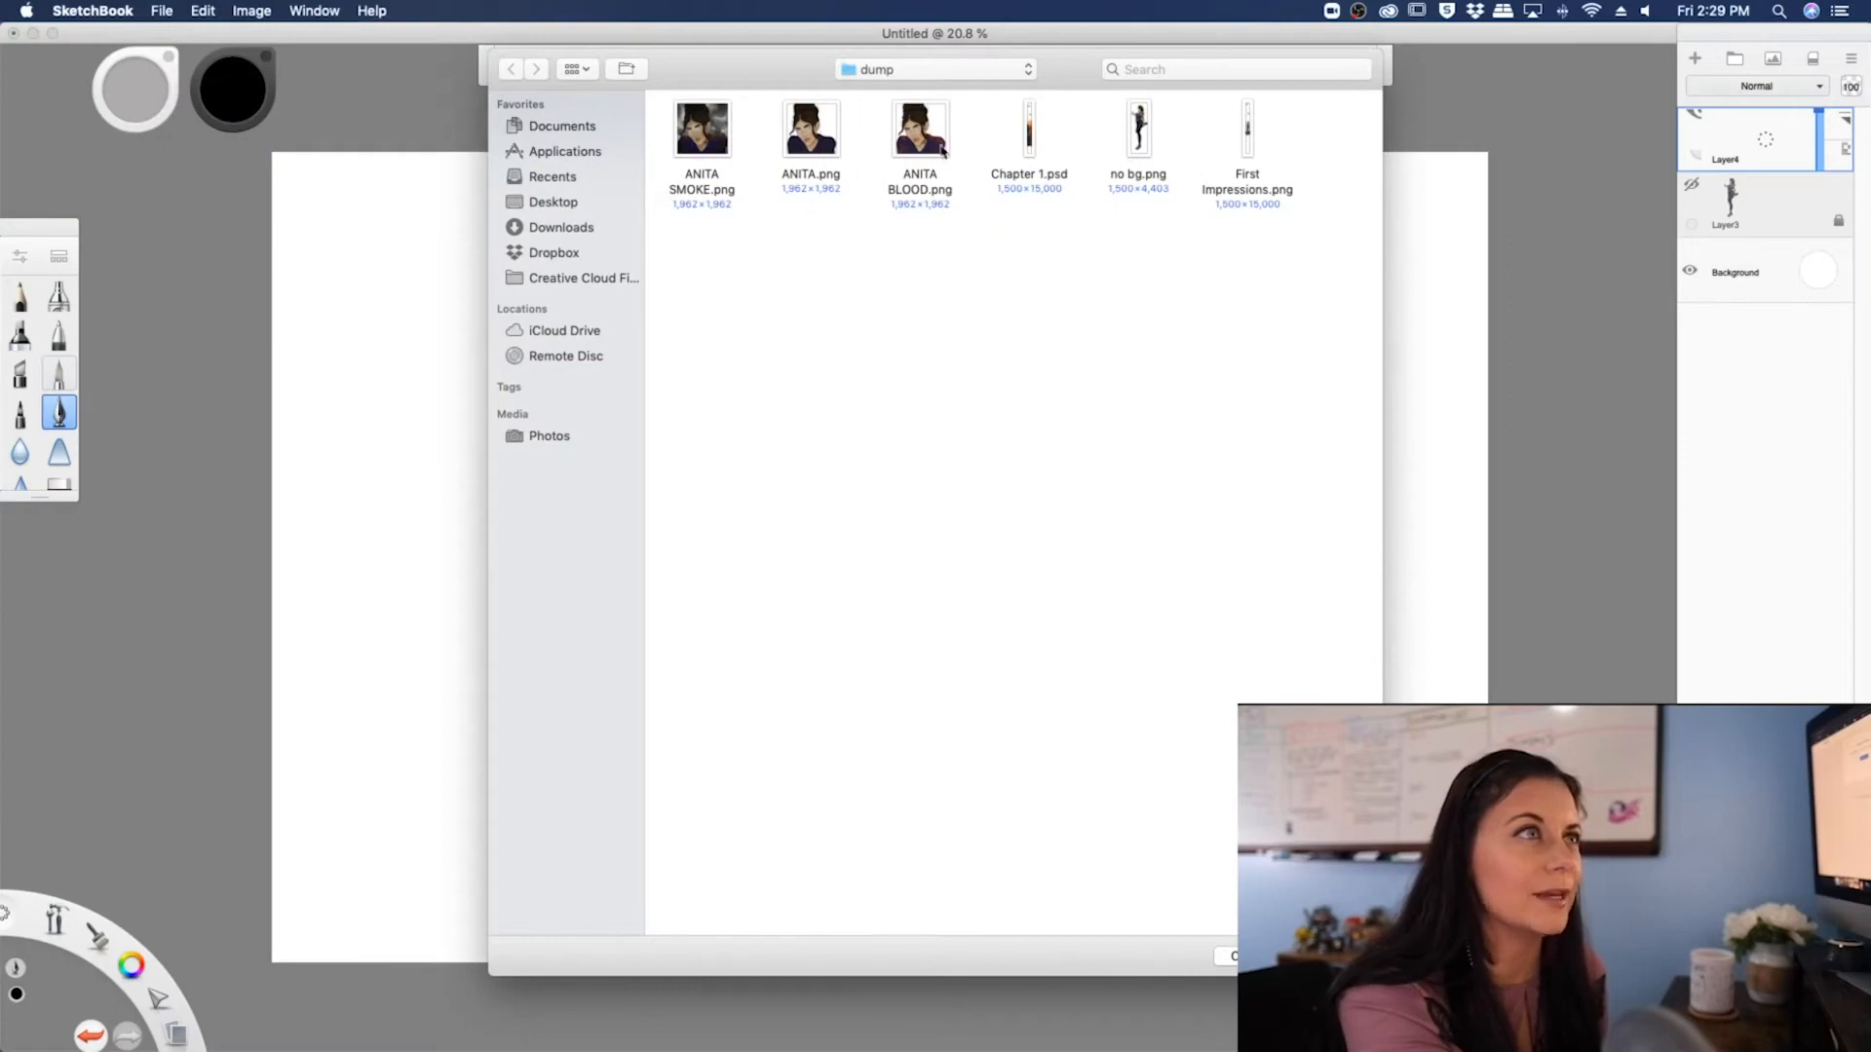
pyautogui.doubleClick(1137, 141)
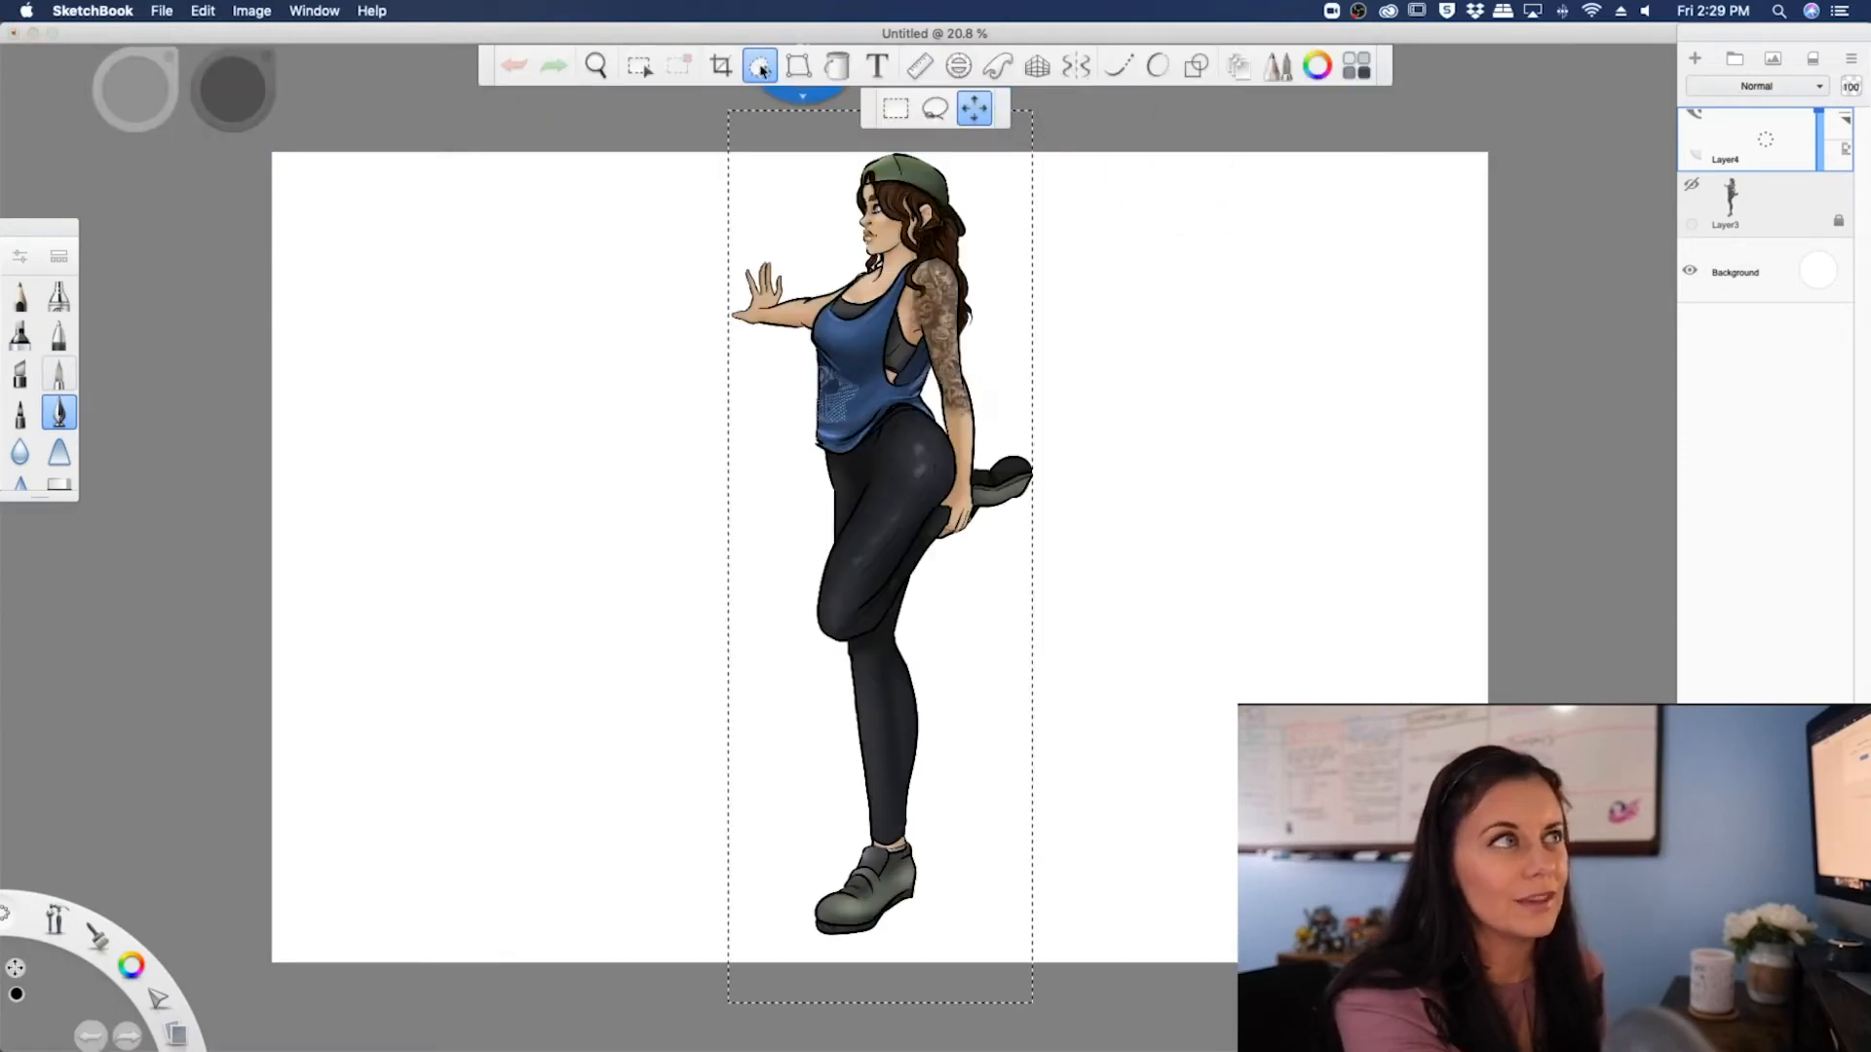
pyautogui.click(761, 67)
# - Remove Layer3 and hide the imported figure's layer, making the empty Layer4 the active layer
pyautogui.moveTo(1756, 274); pyautogui.dragTo(1715, 313)
pyautogui.click(1697, 162)
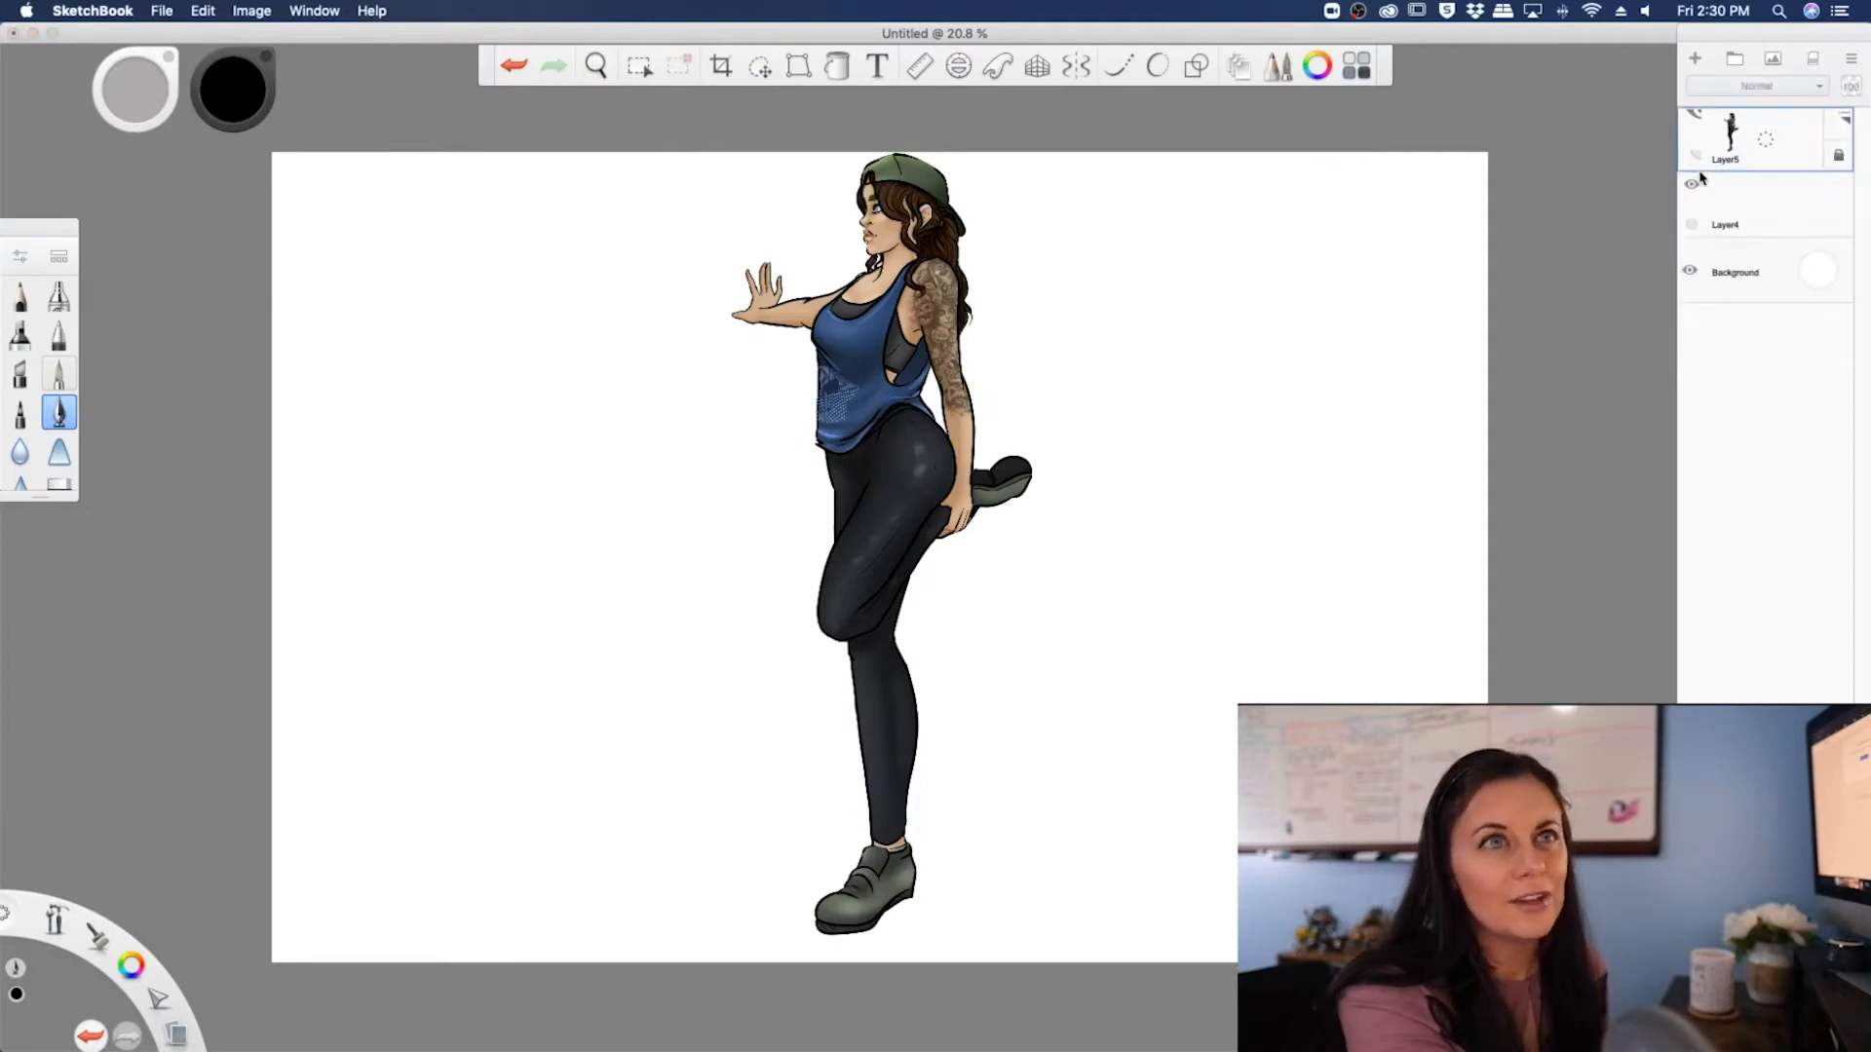
pyautogui.click(1693, 118)
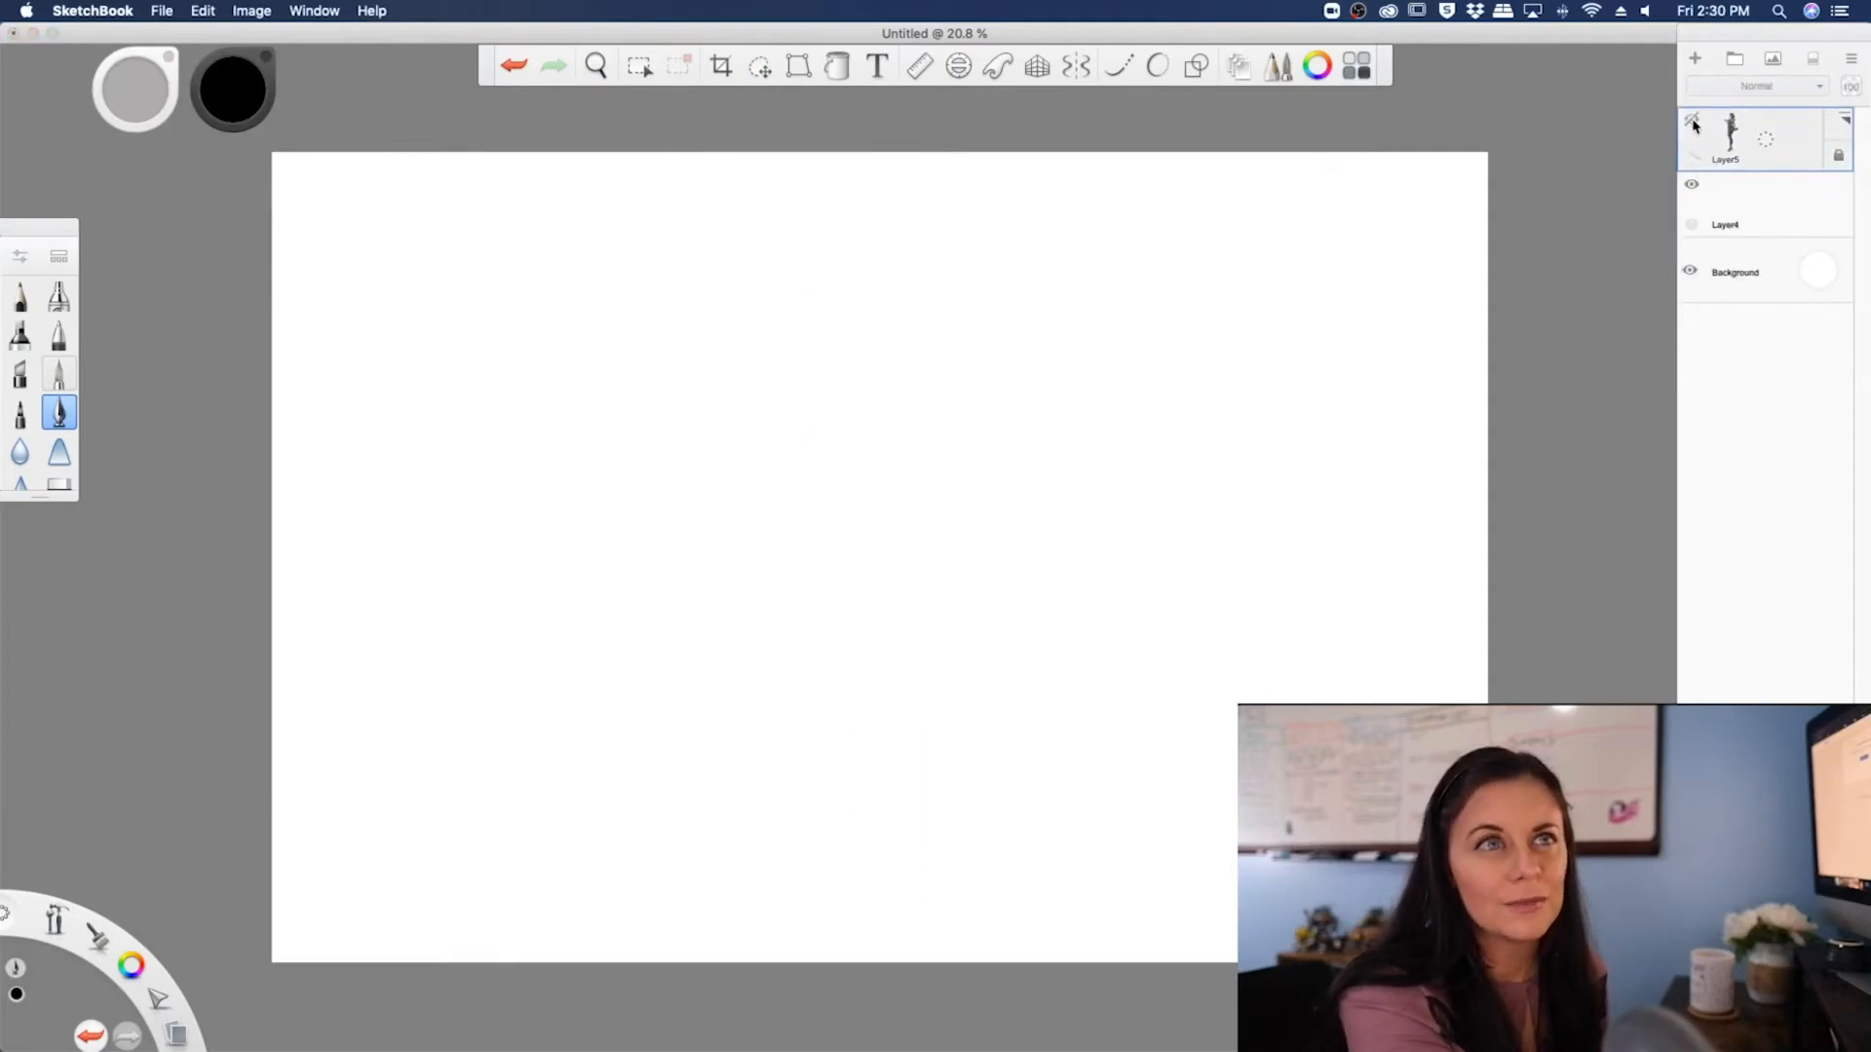
pyautogui.click(1757, 211)
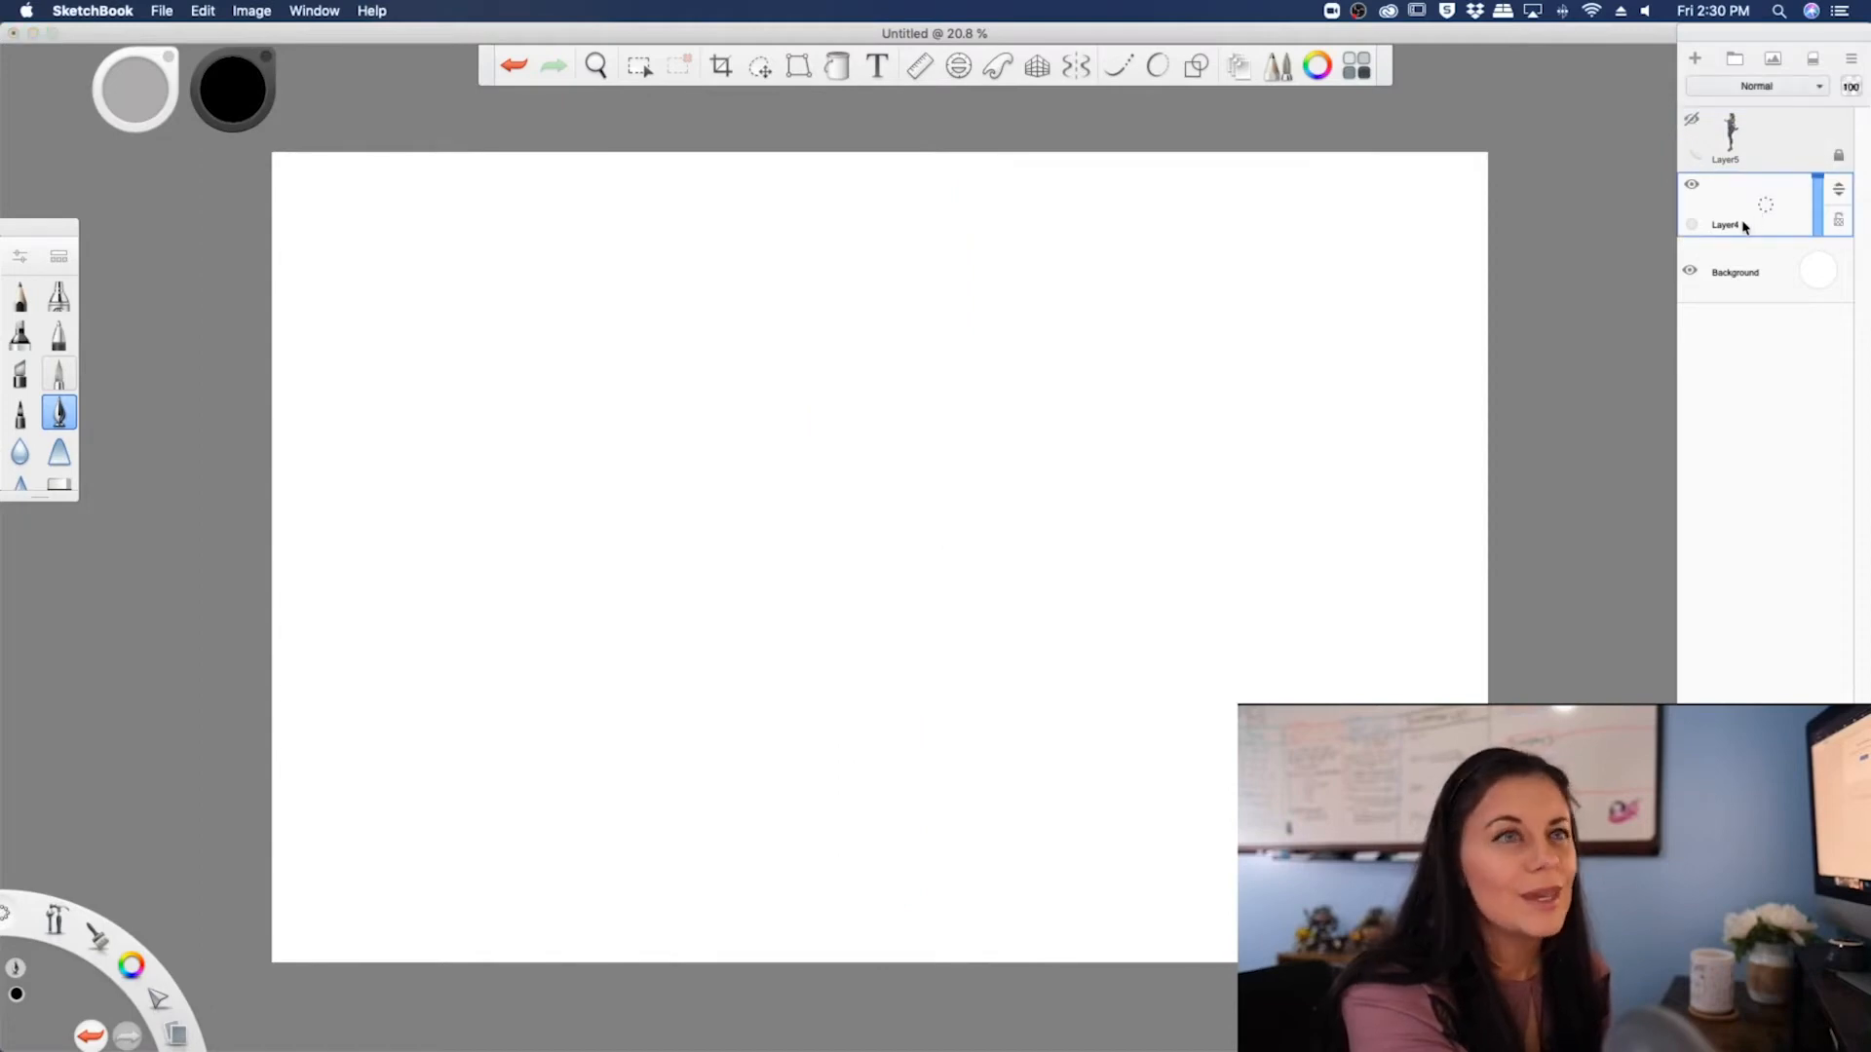
# - Change the canvas background colour to light grey
pyautogui.click(1813, 273)
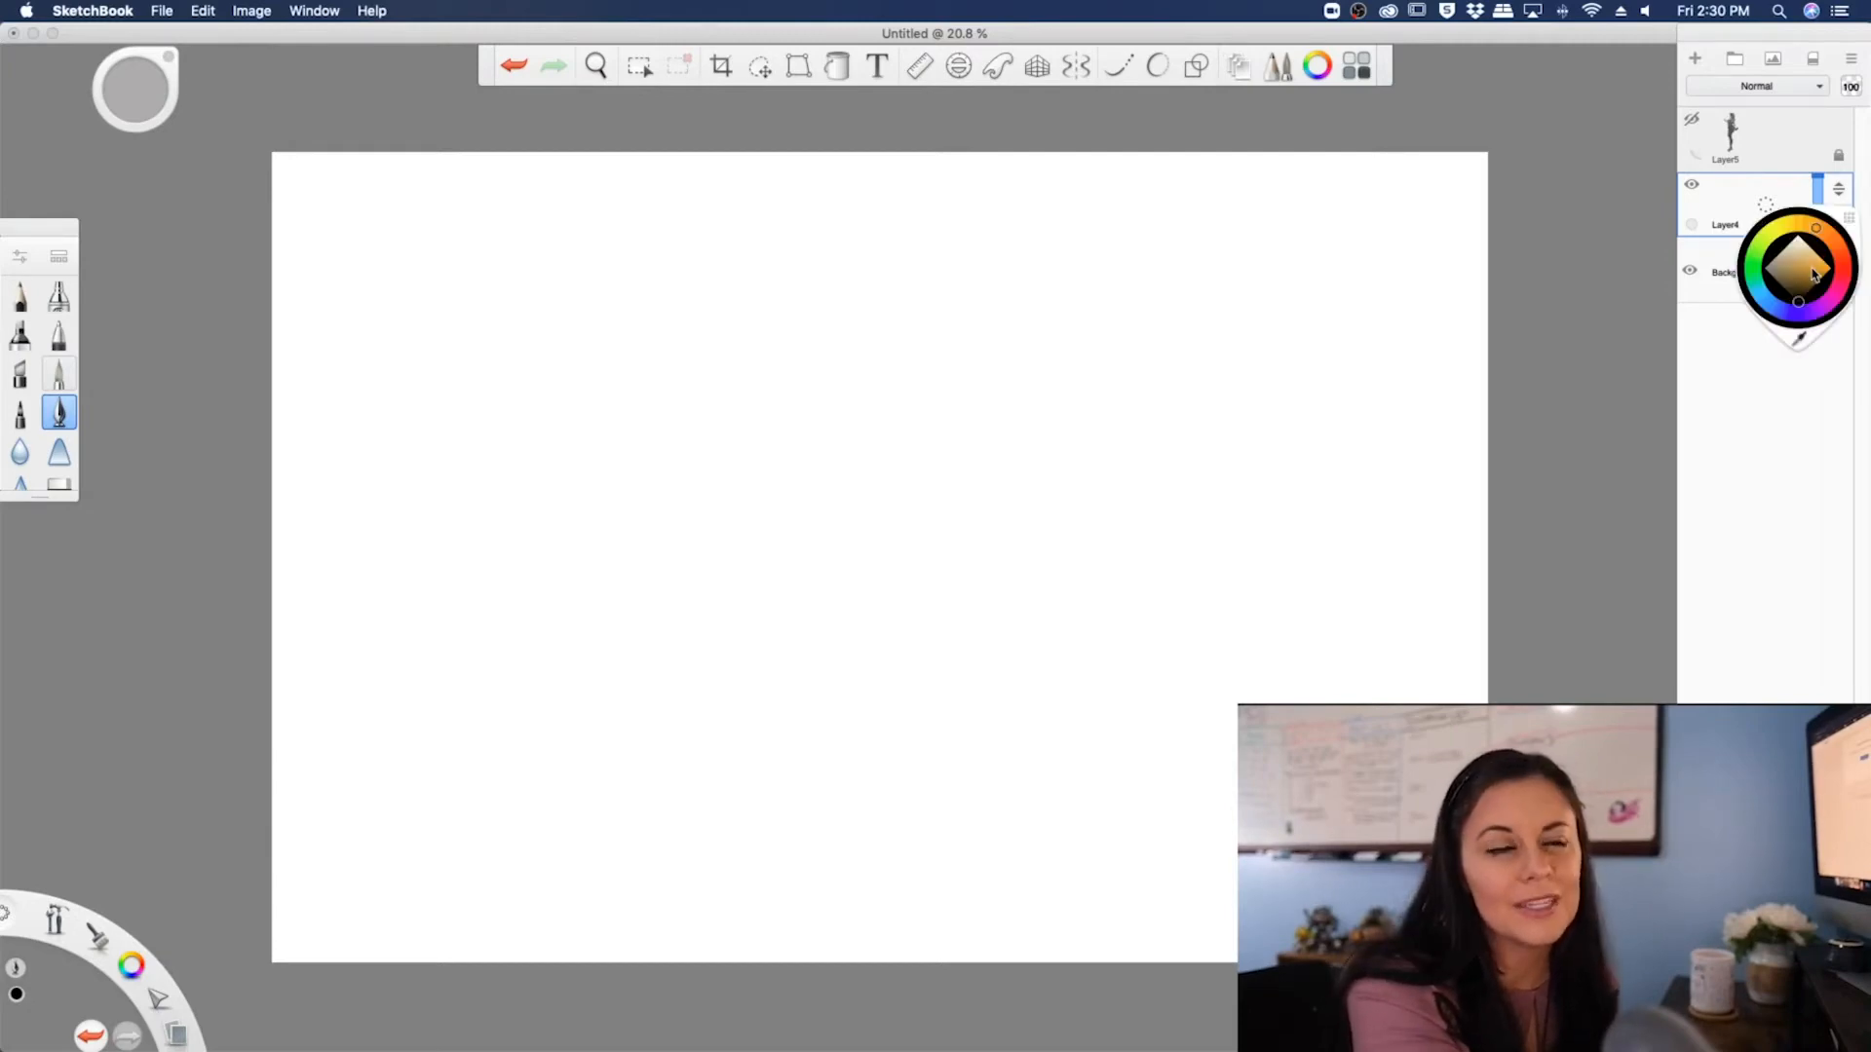
pyautogui.moveTo(1814, 273); pyautogui.dragTo(1780, 239)
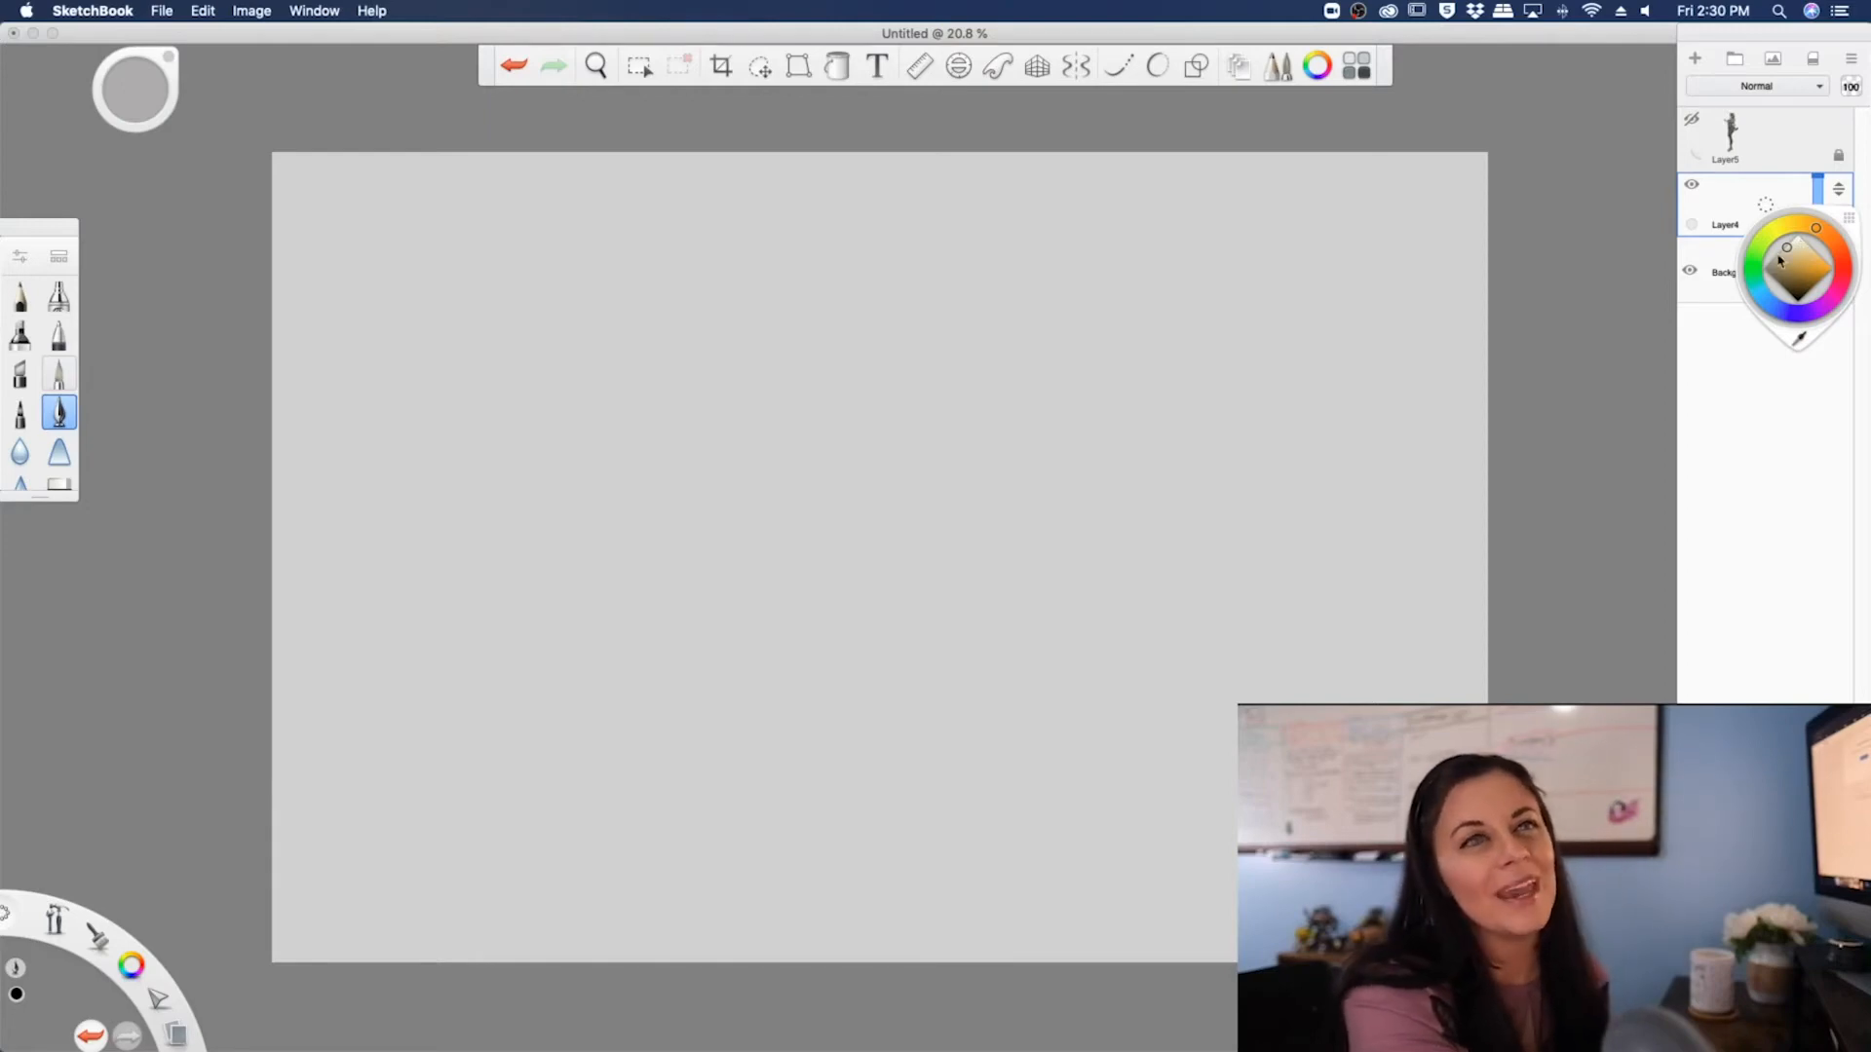
pyautogui.click(1721, 284)
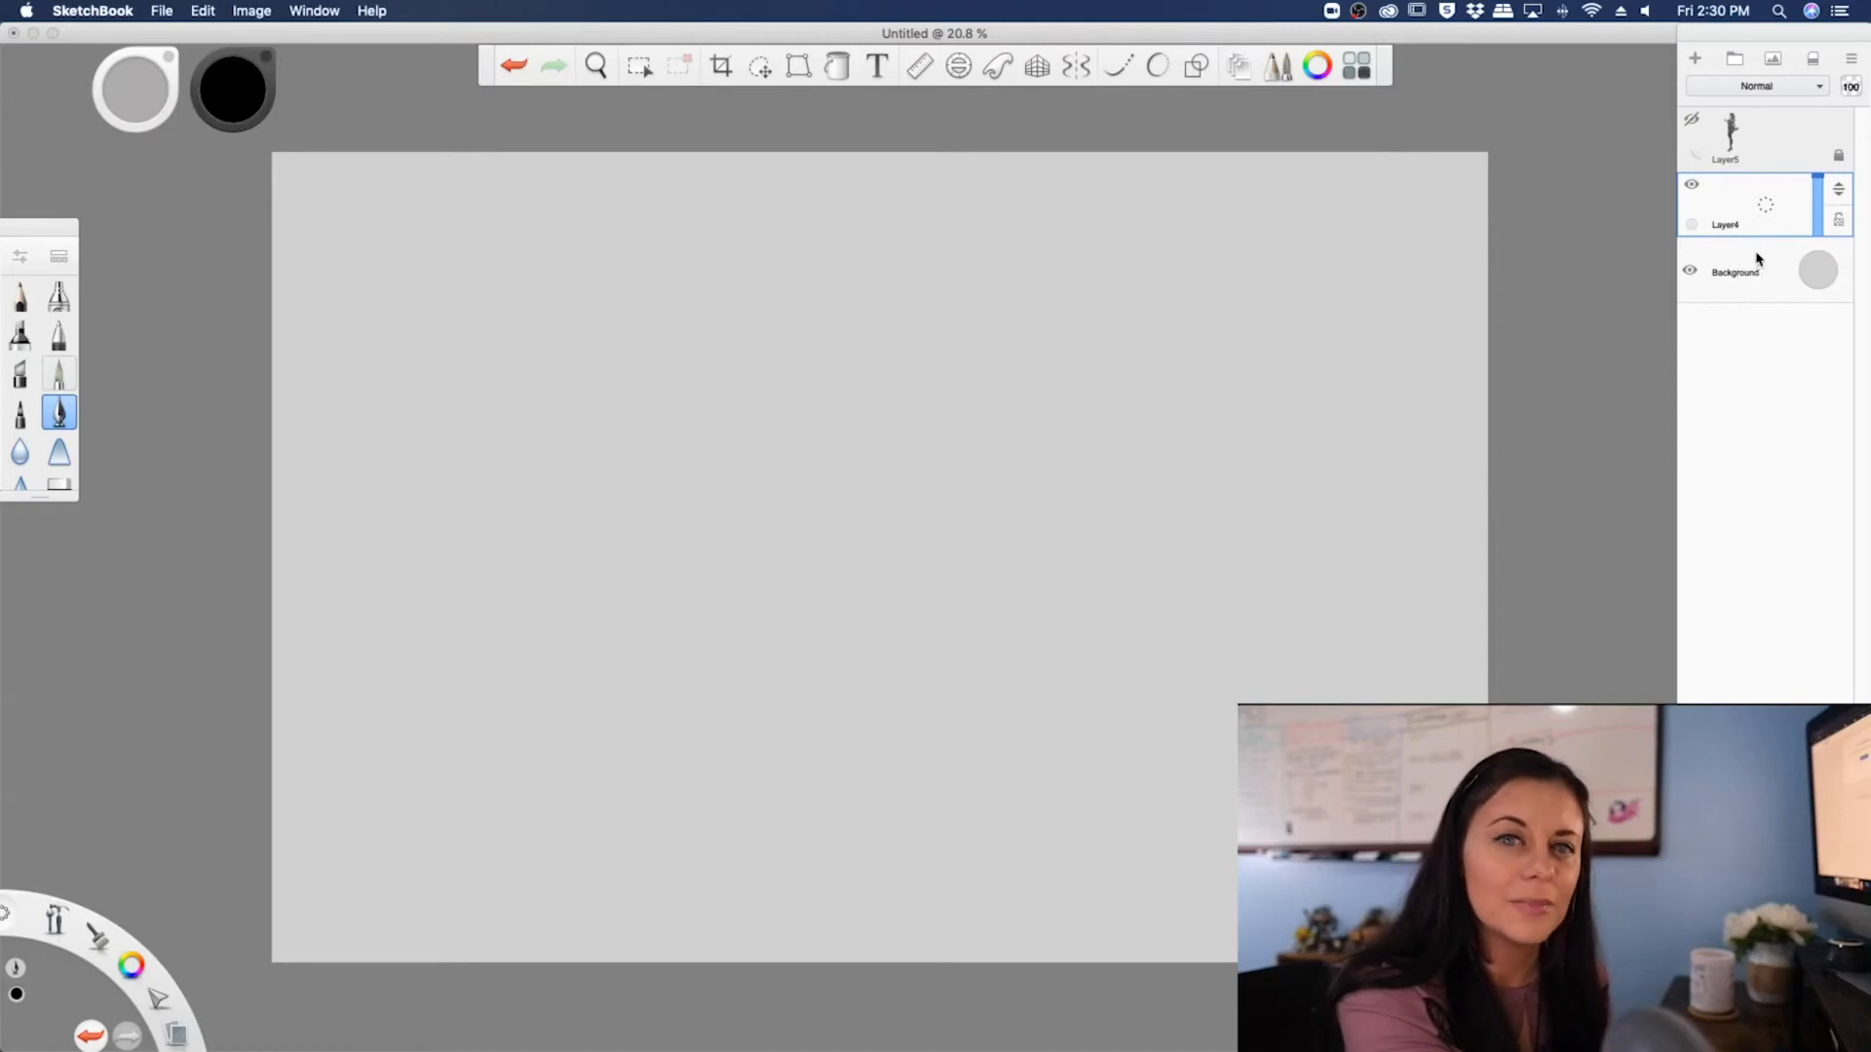
# - Try blue, pale teal and light blue as the background colour, and settle on a very light neutral grey
pyautogui.click(1817, 273)
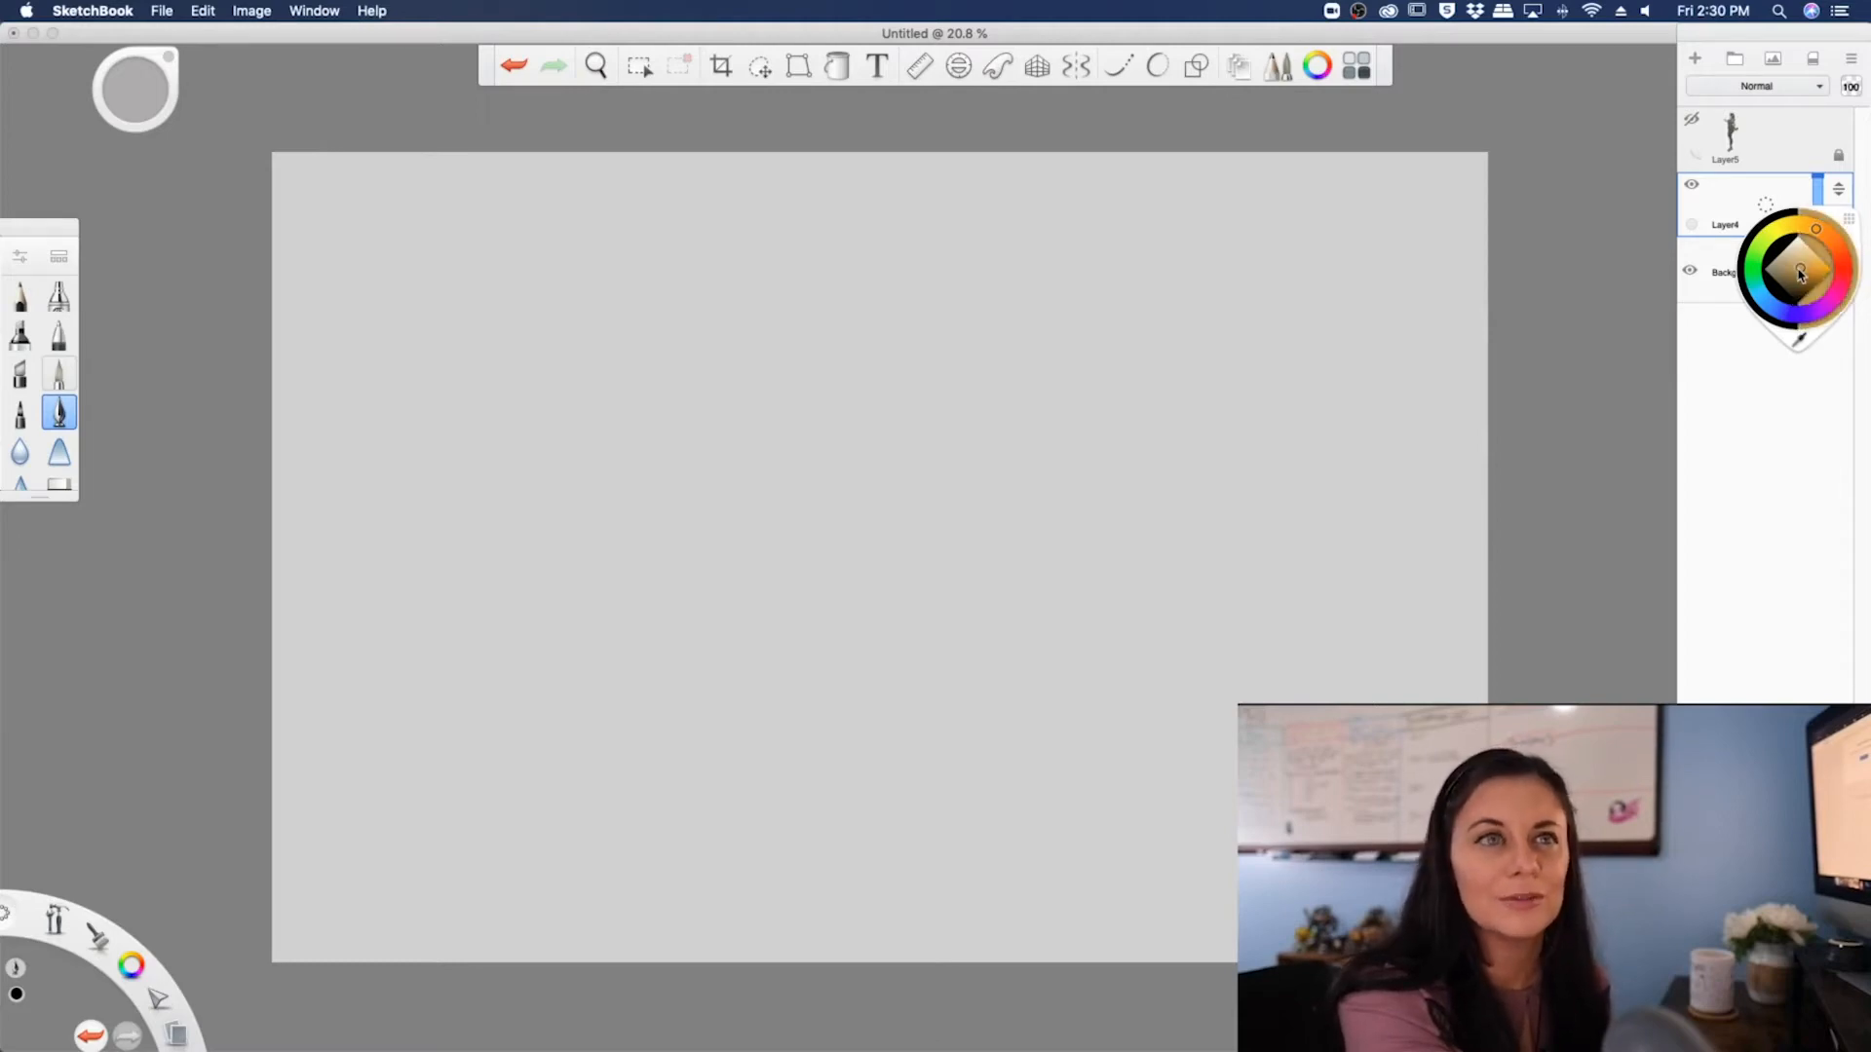
pyautogui.click(1810, 281)
pyautogui.moveTo(1811, 282); pyautogui.dragTo(1804, 278)
pyautogui.click(1785, 313)
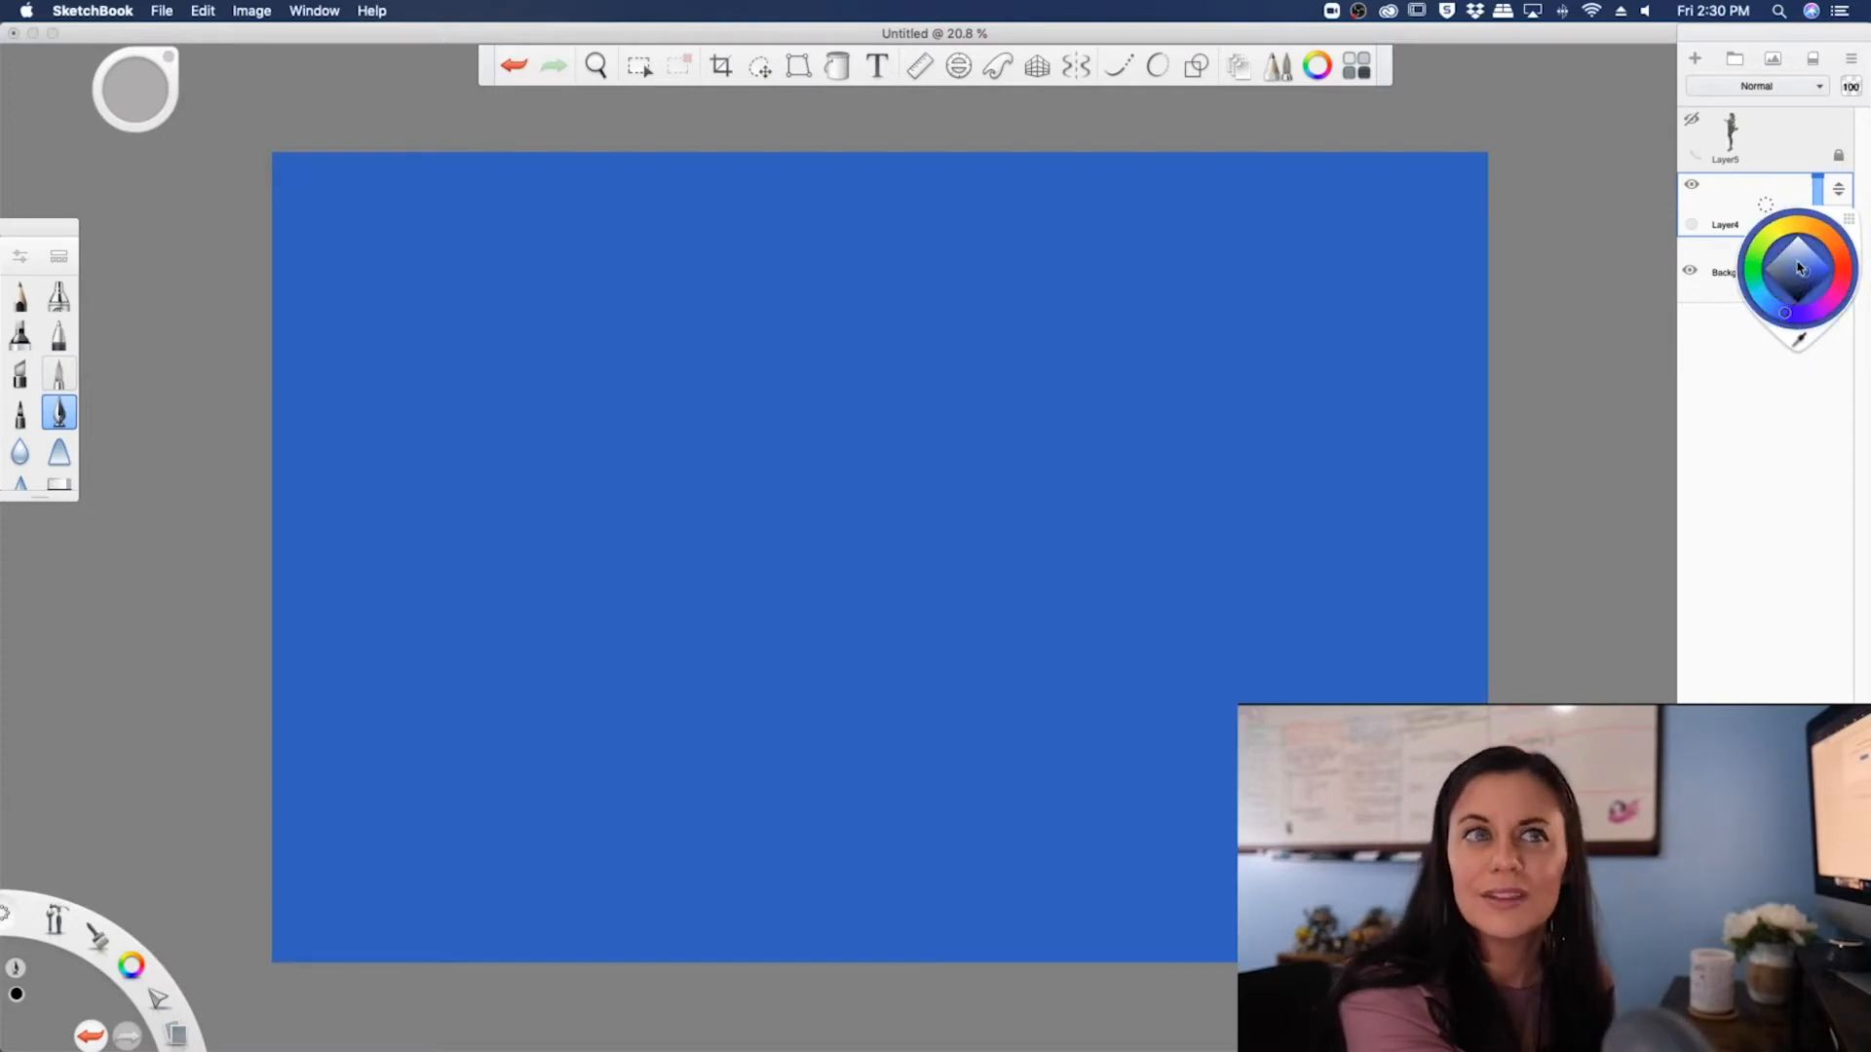
pyautogui.click(1758, 286)
pyautogui.moveTo(1799, 255); pyautogui.dragTo(1798, 248)
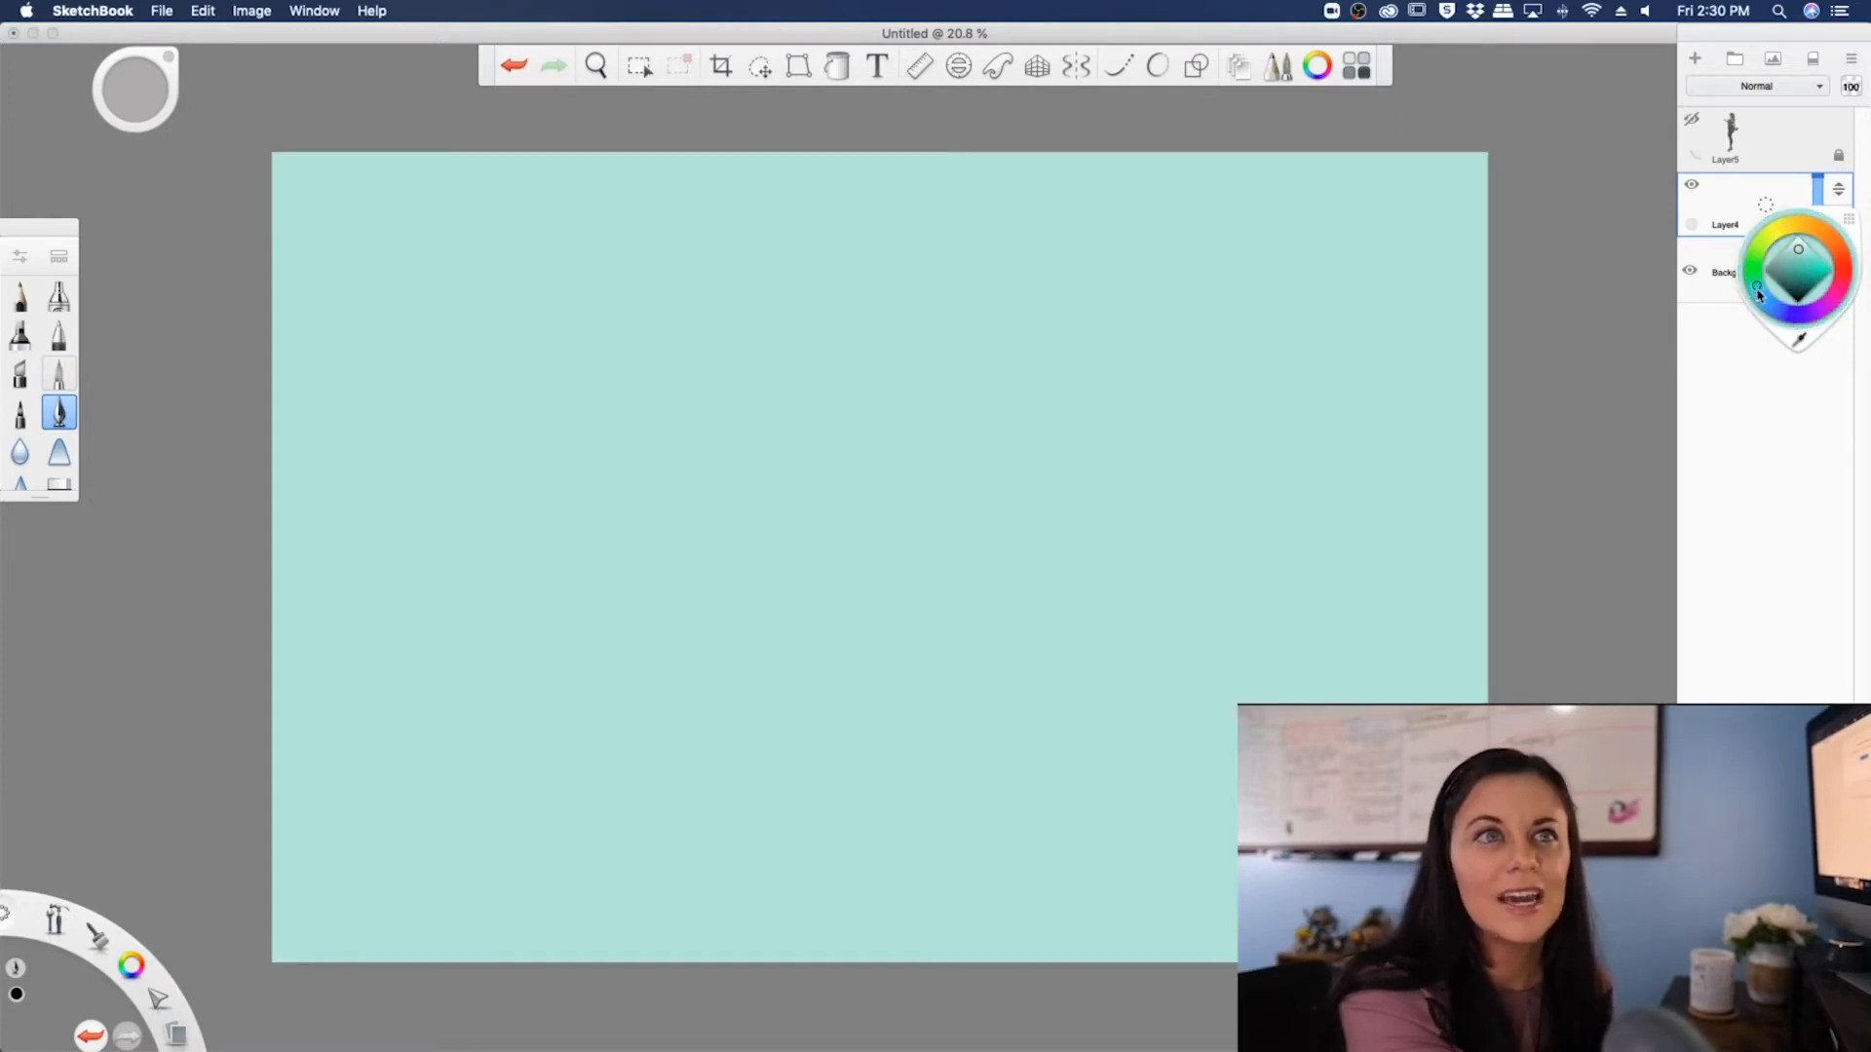
pyautogui.click(1762, 296)
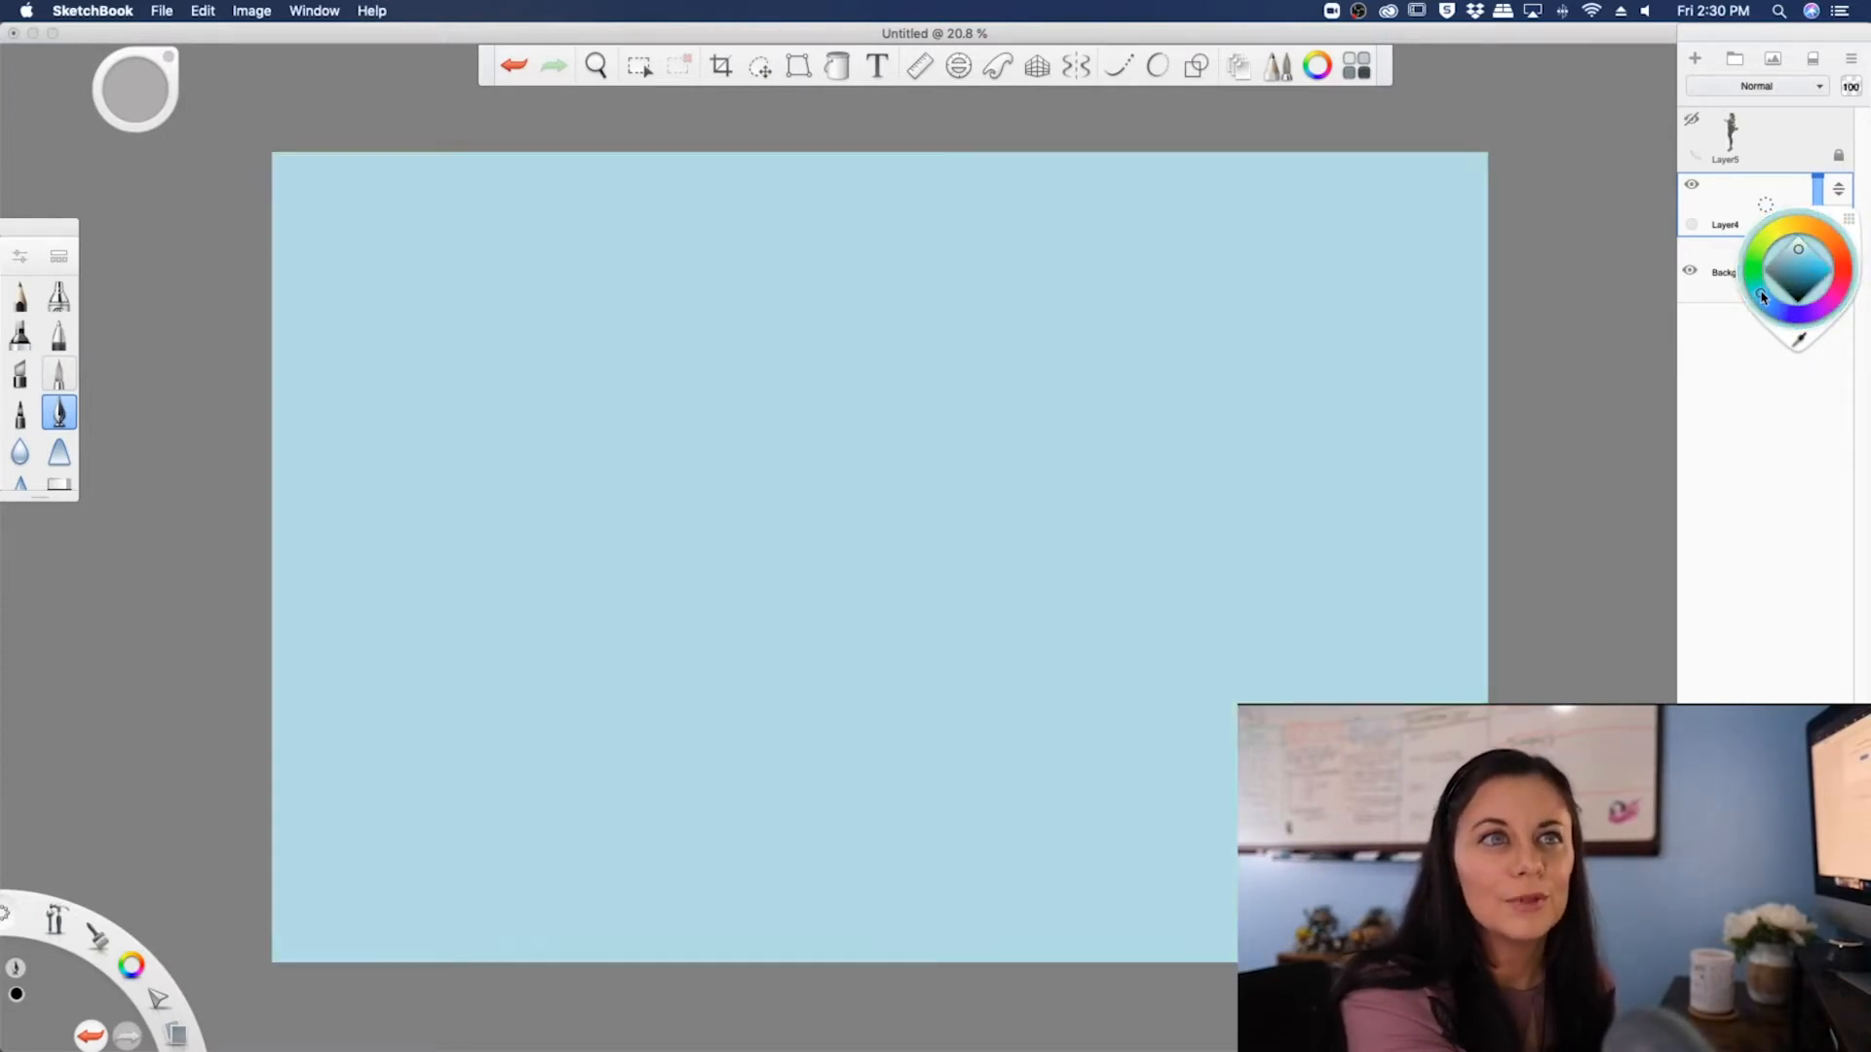
pyautogui.click(1788, 249)
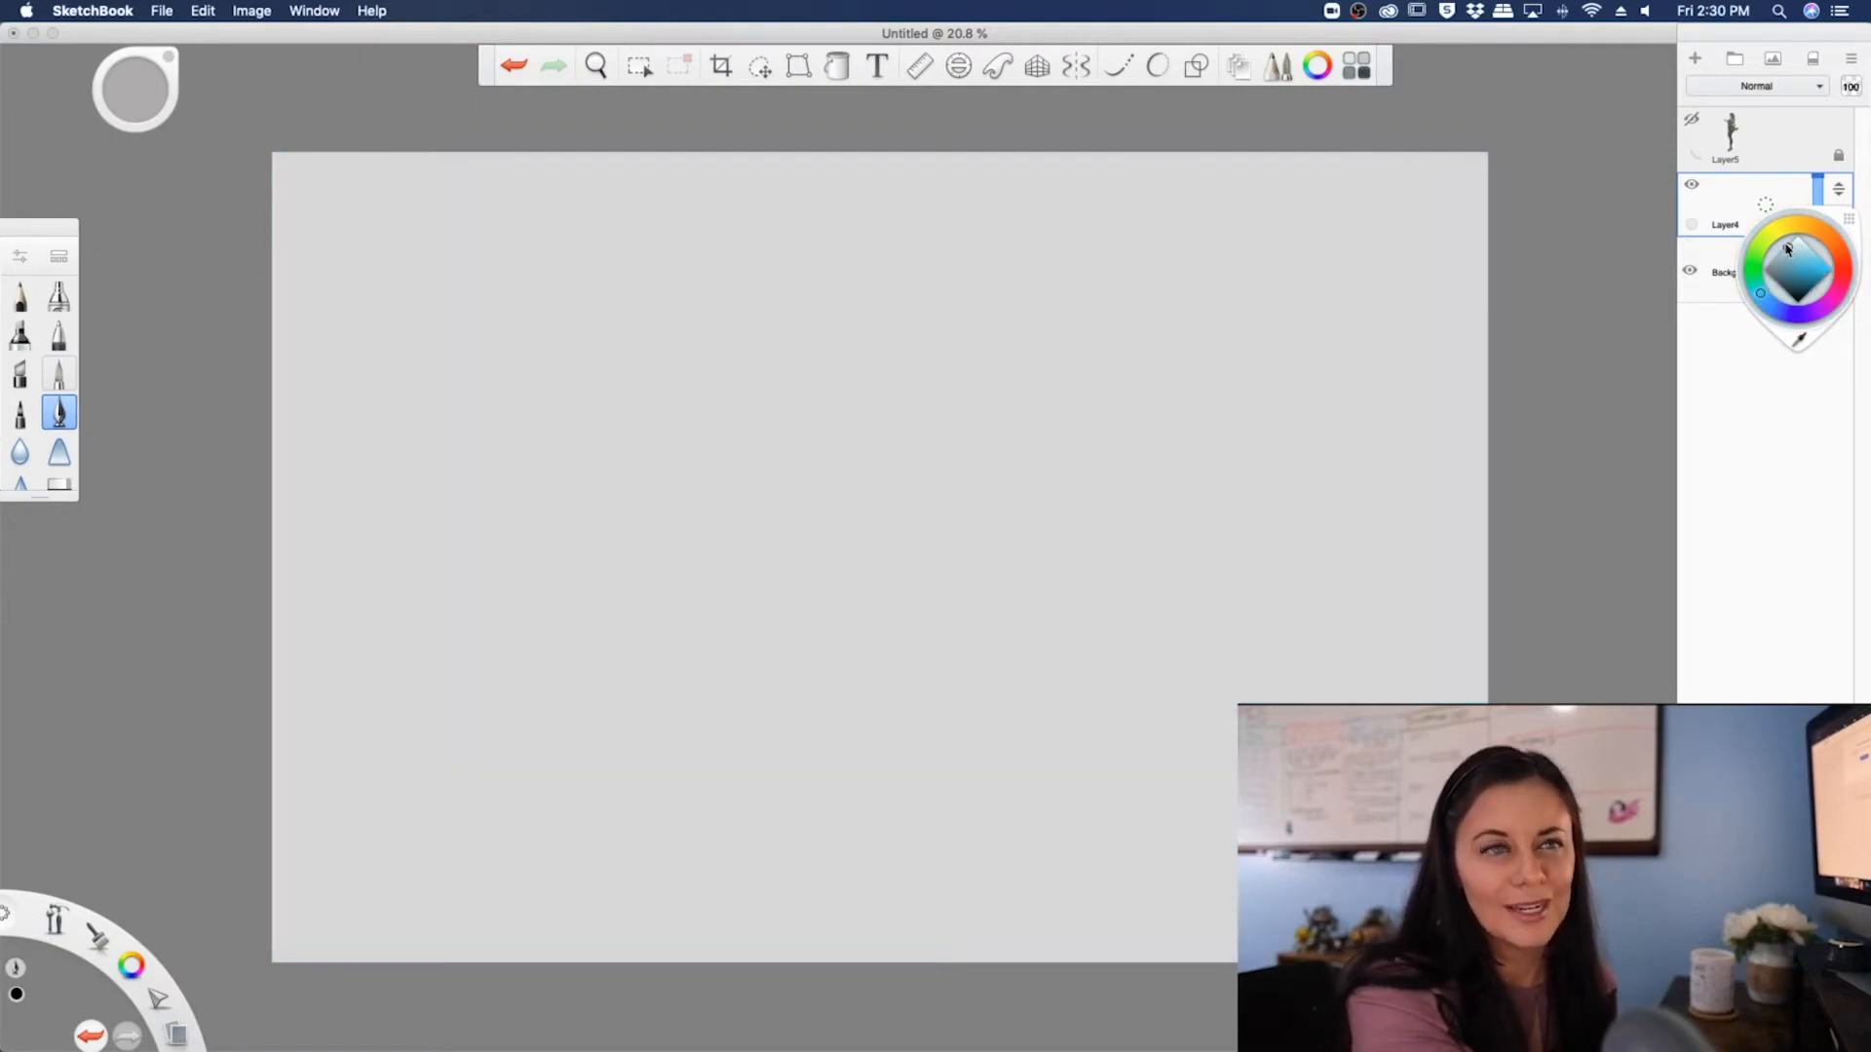
pyautogui.click(1727, 380)
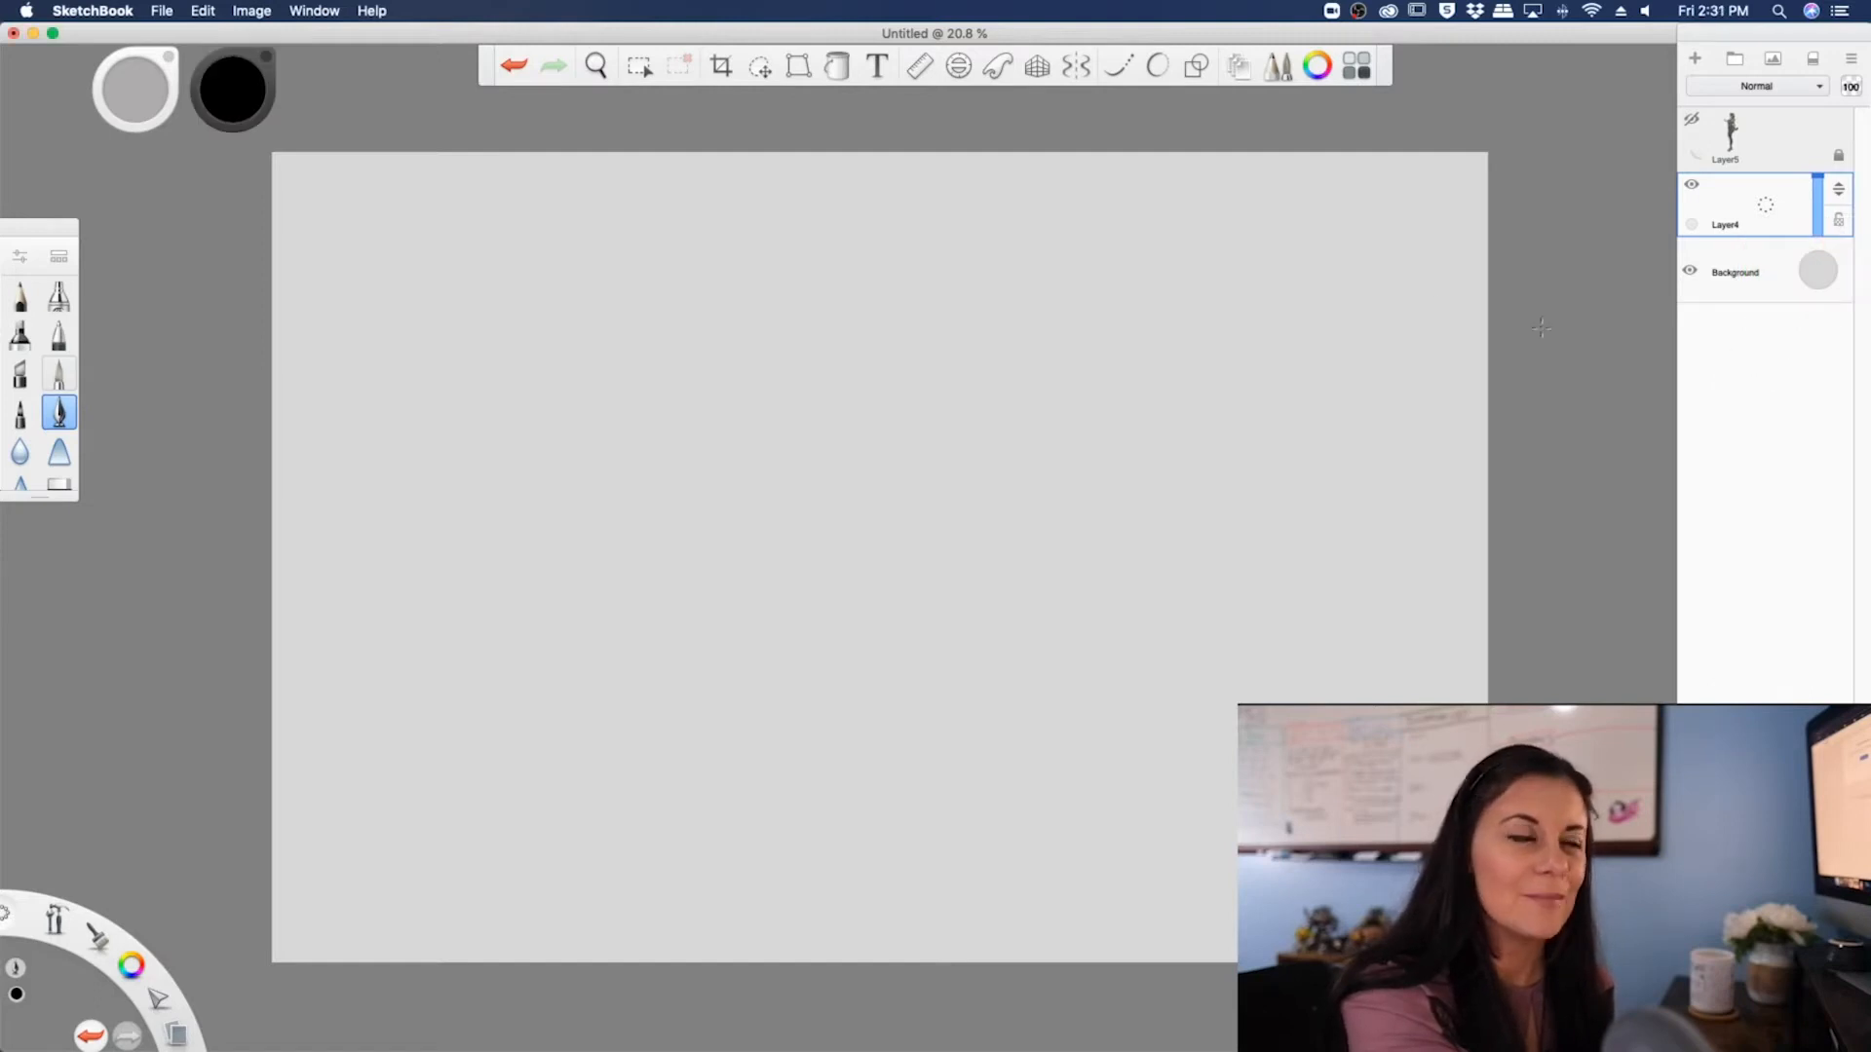
# - Turn on the stroke-smoothing drawing aid and toggle the brush palette off and on
pyautogui.click(1123, 66)
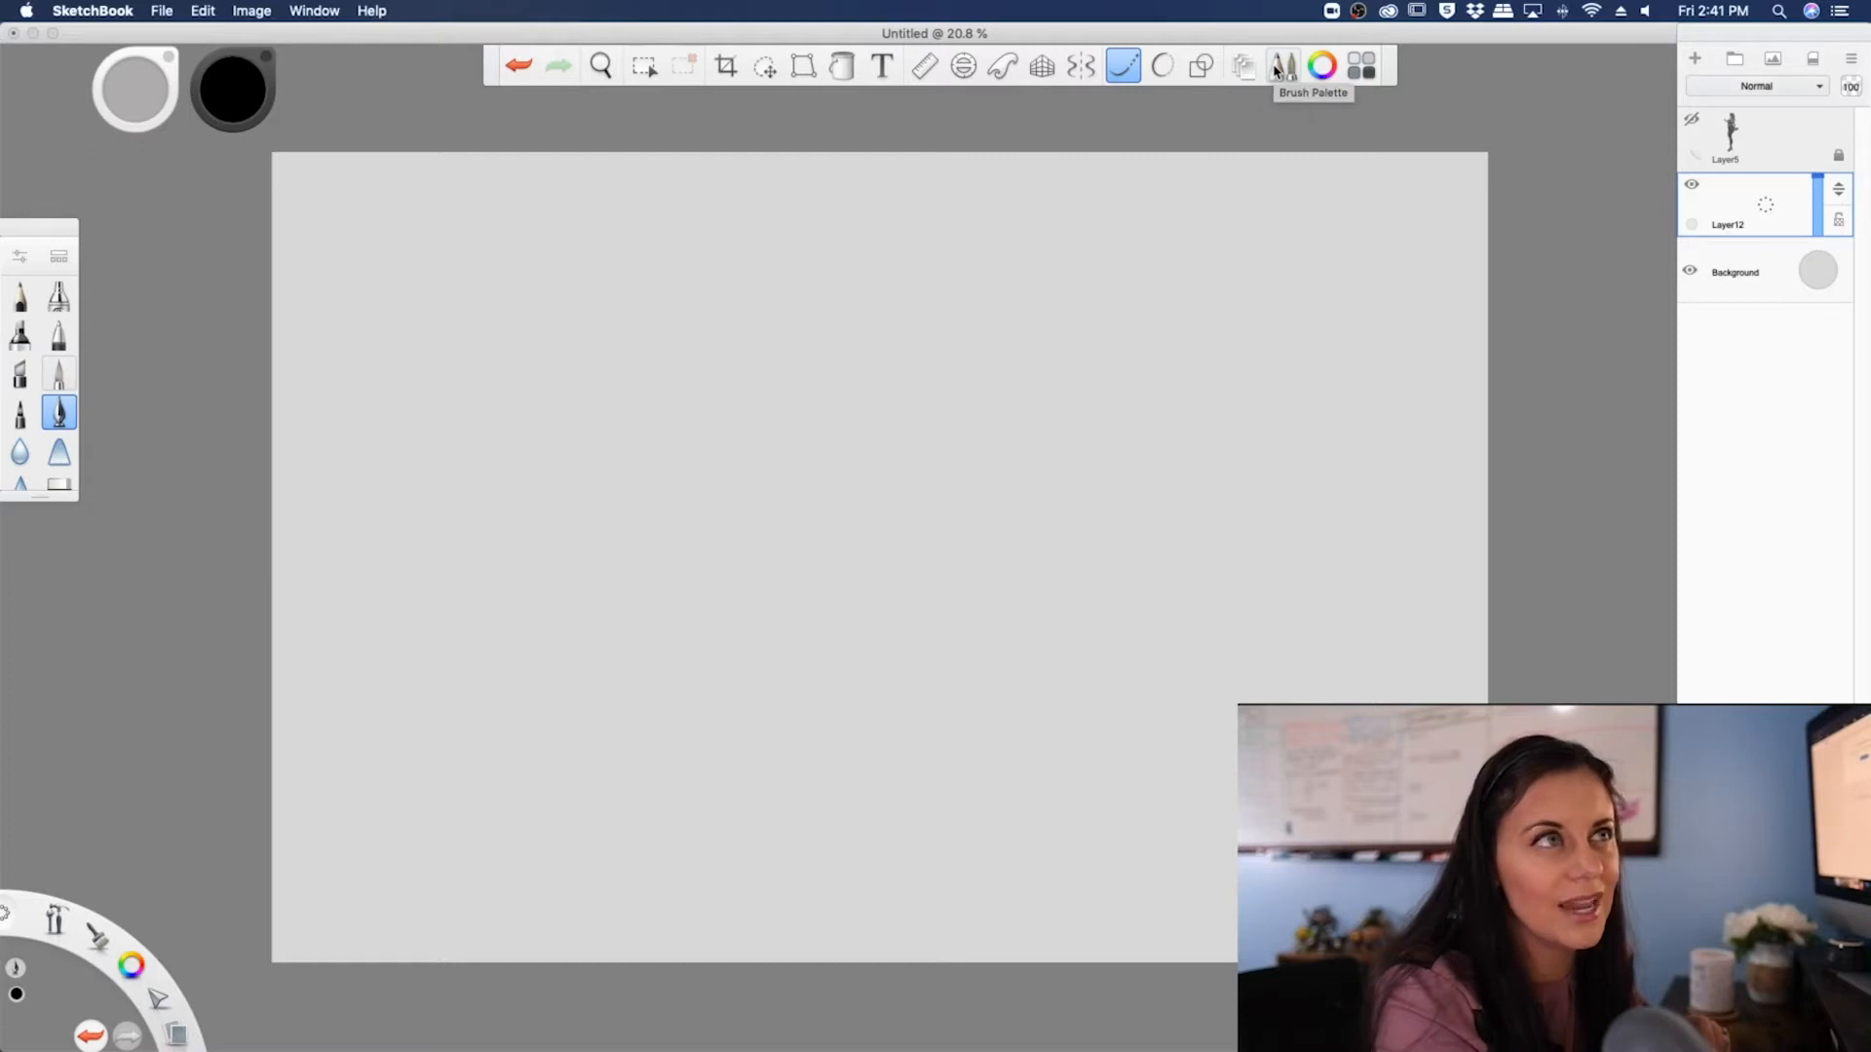
pyautogui.click(1277, 71)
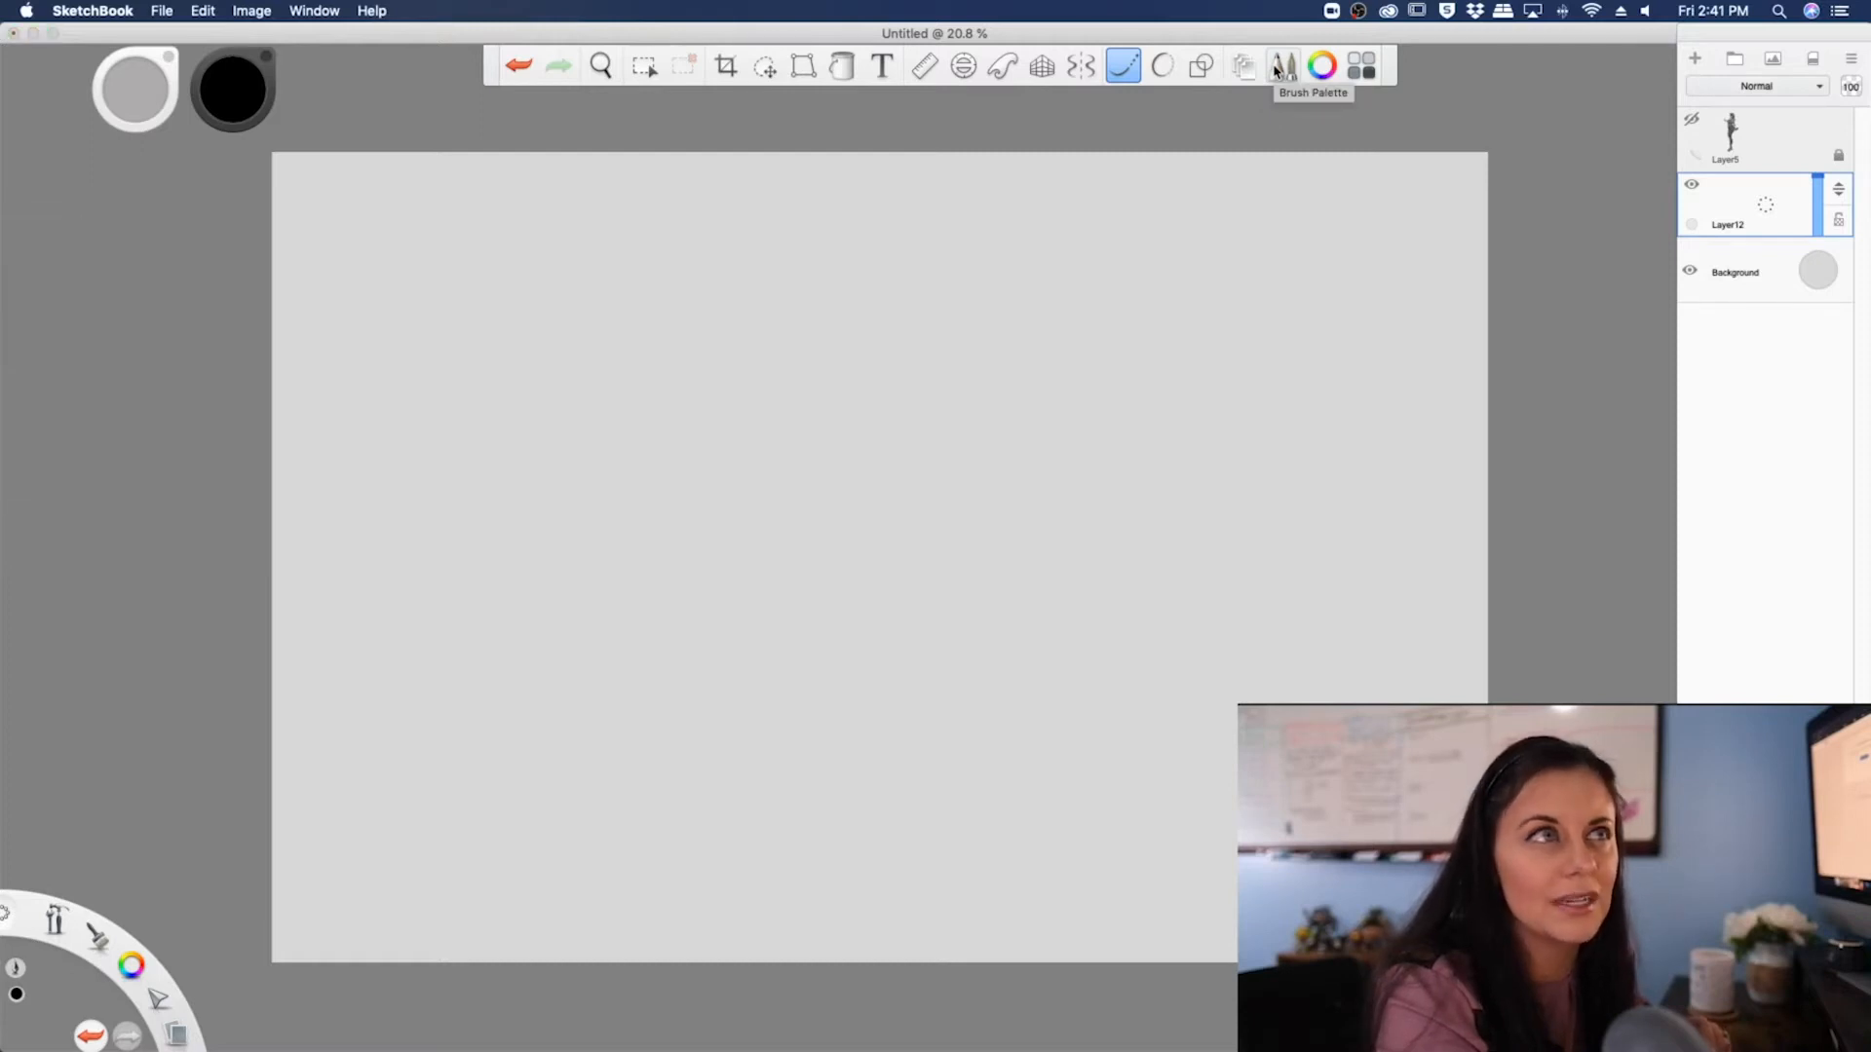
pyautogui.click(1276, 72)
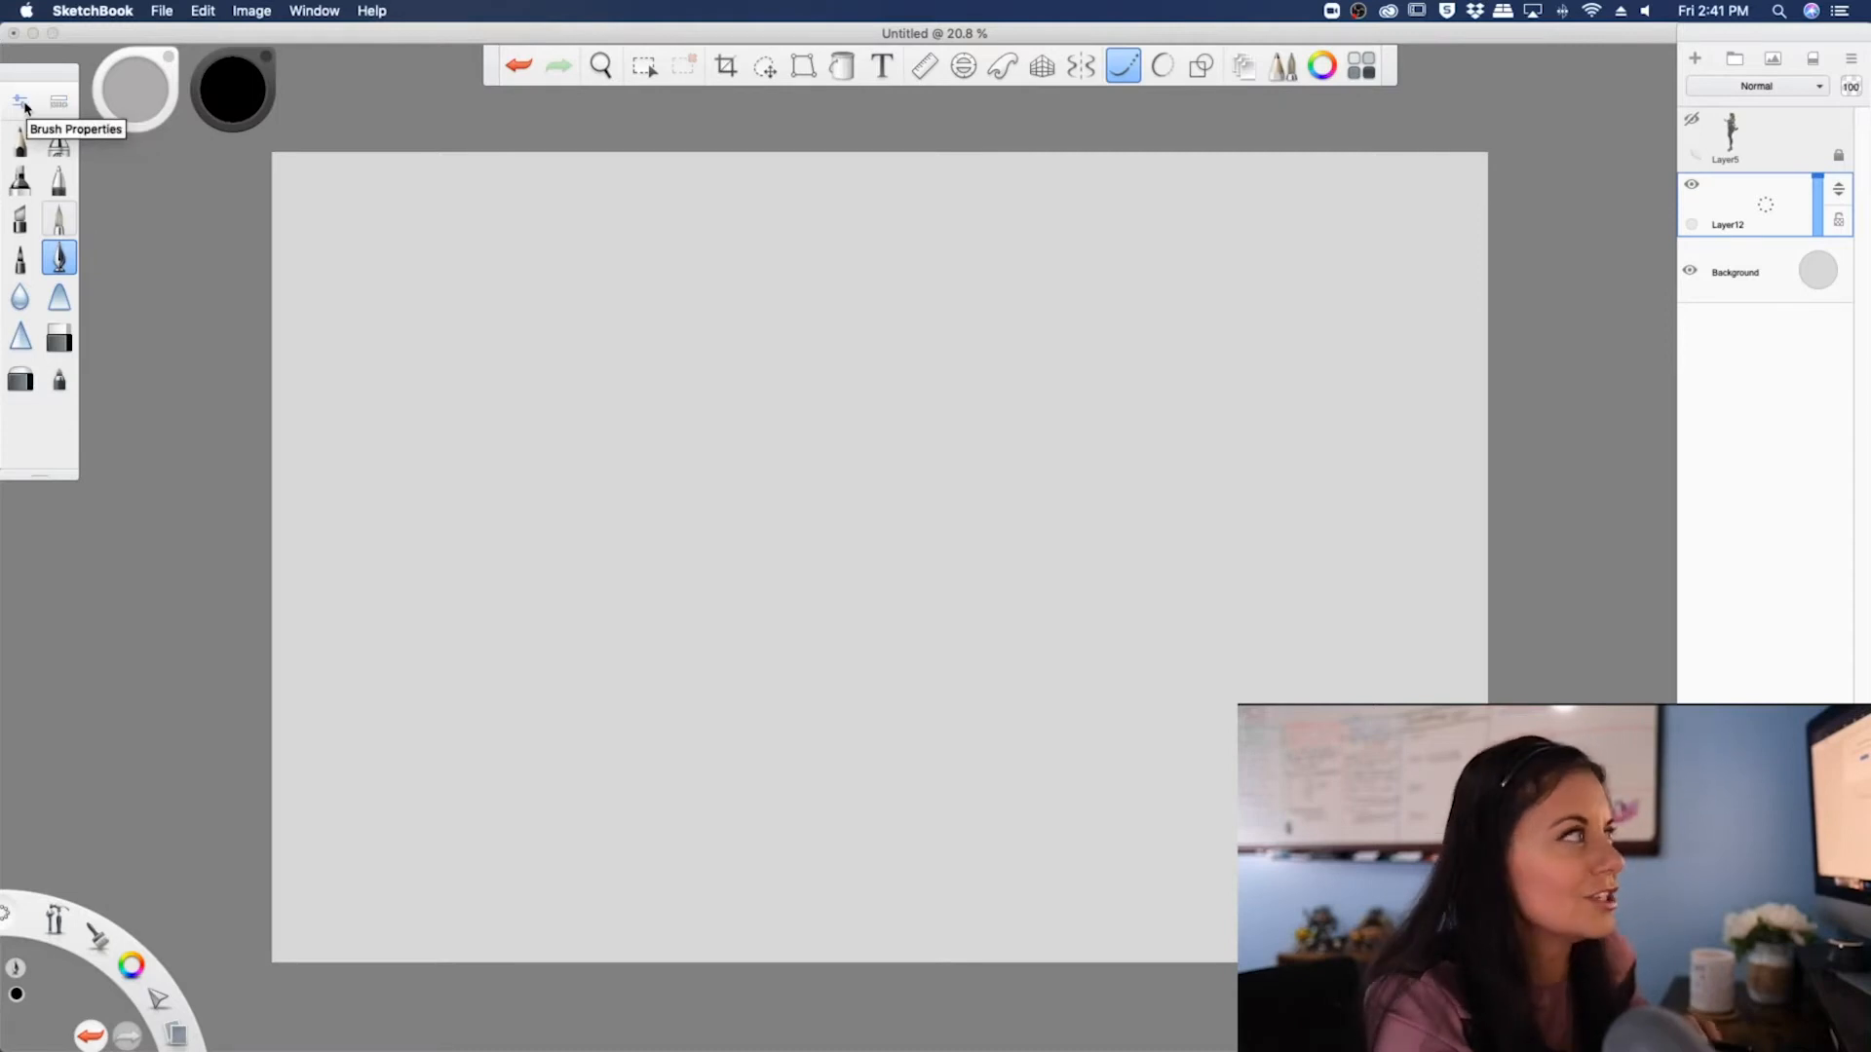
# - Set the Paintbrush's size with light pressure to 64.1 in its advanced brush properties
pyautogui.click(22, 104)
pyautogui.click(60, 218)
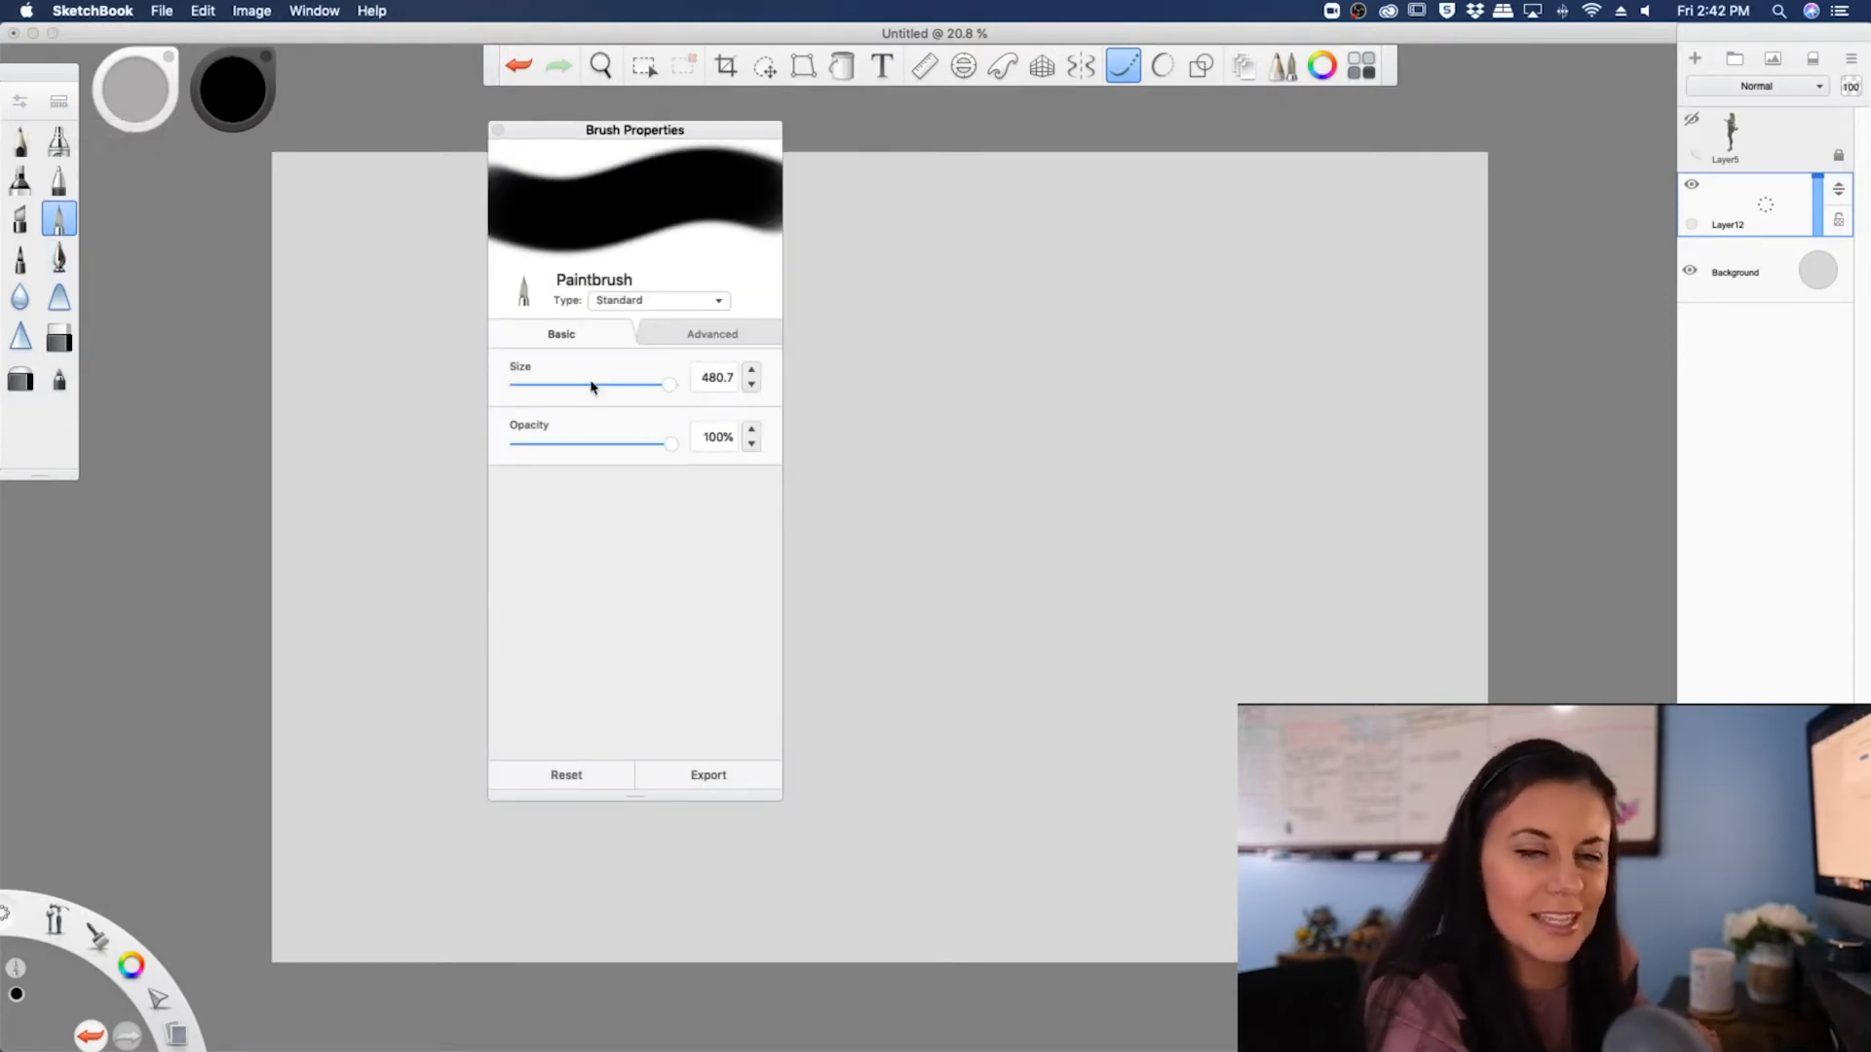
pyautogui.click(679, 336)
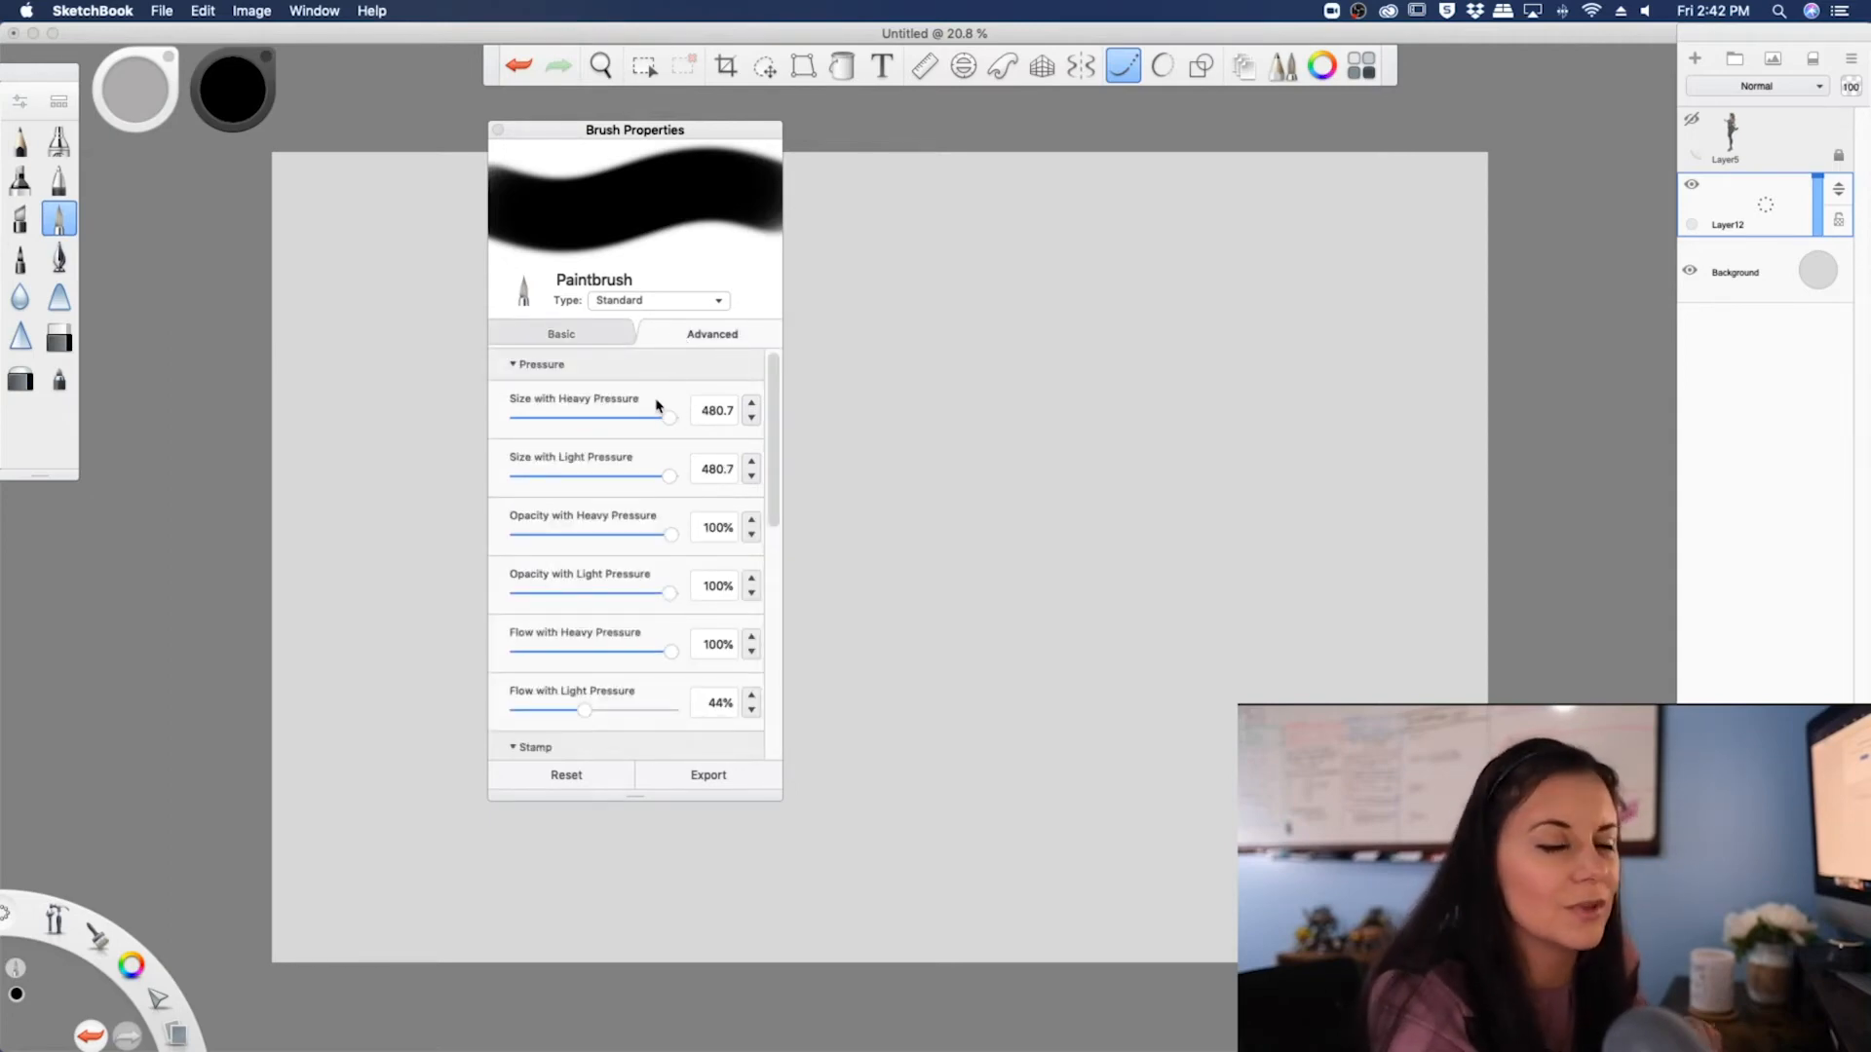
pyautogui.scroll(-5, 618, 610)
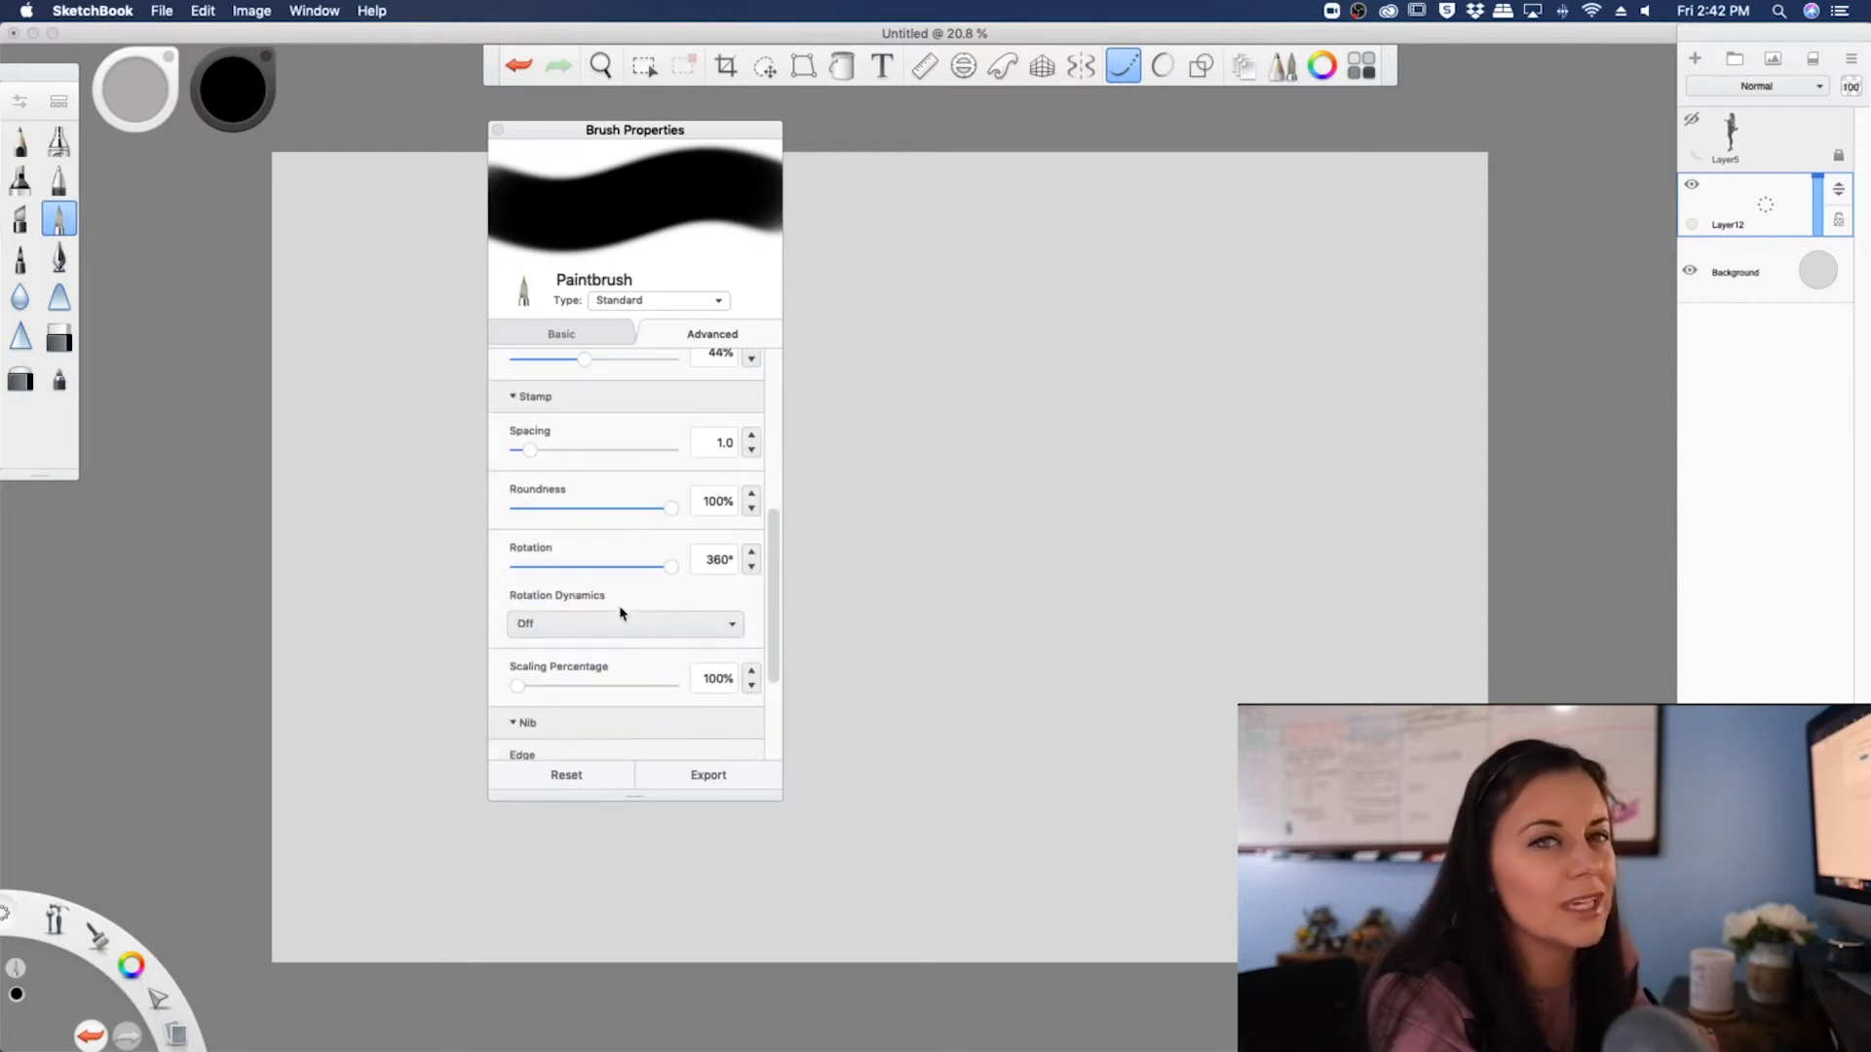
pyautogui.scroll(5, 617, 604)
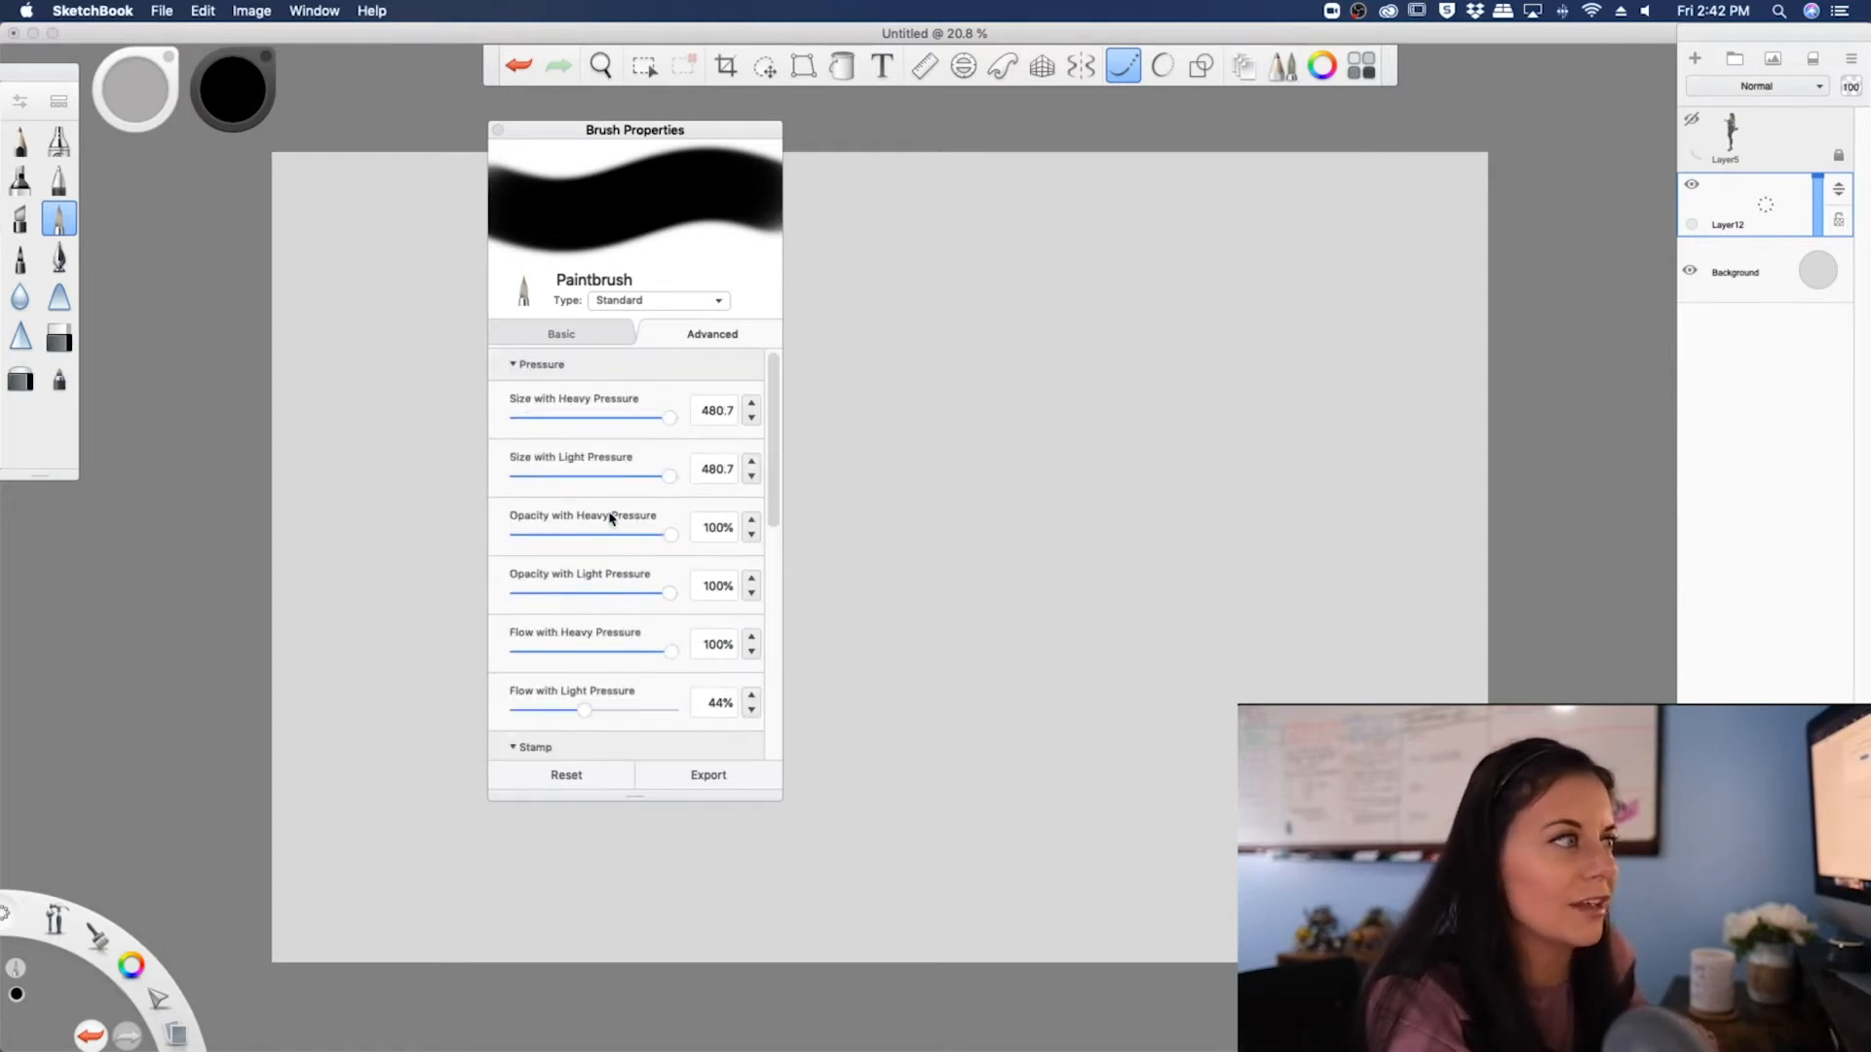
pyautogui.click(604, 477)
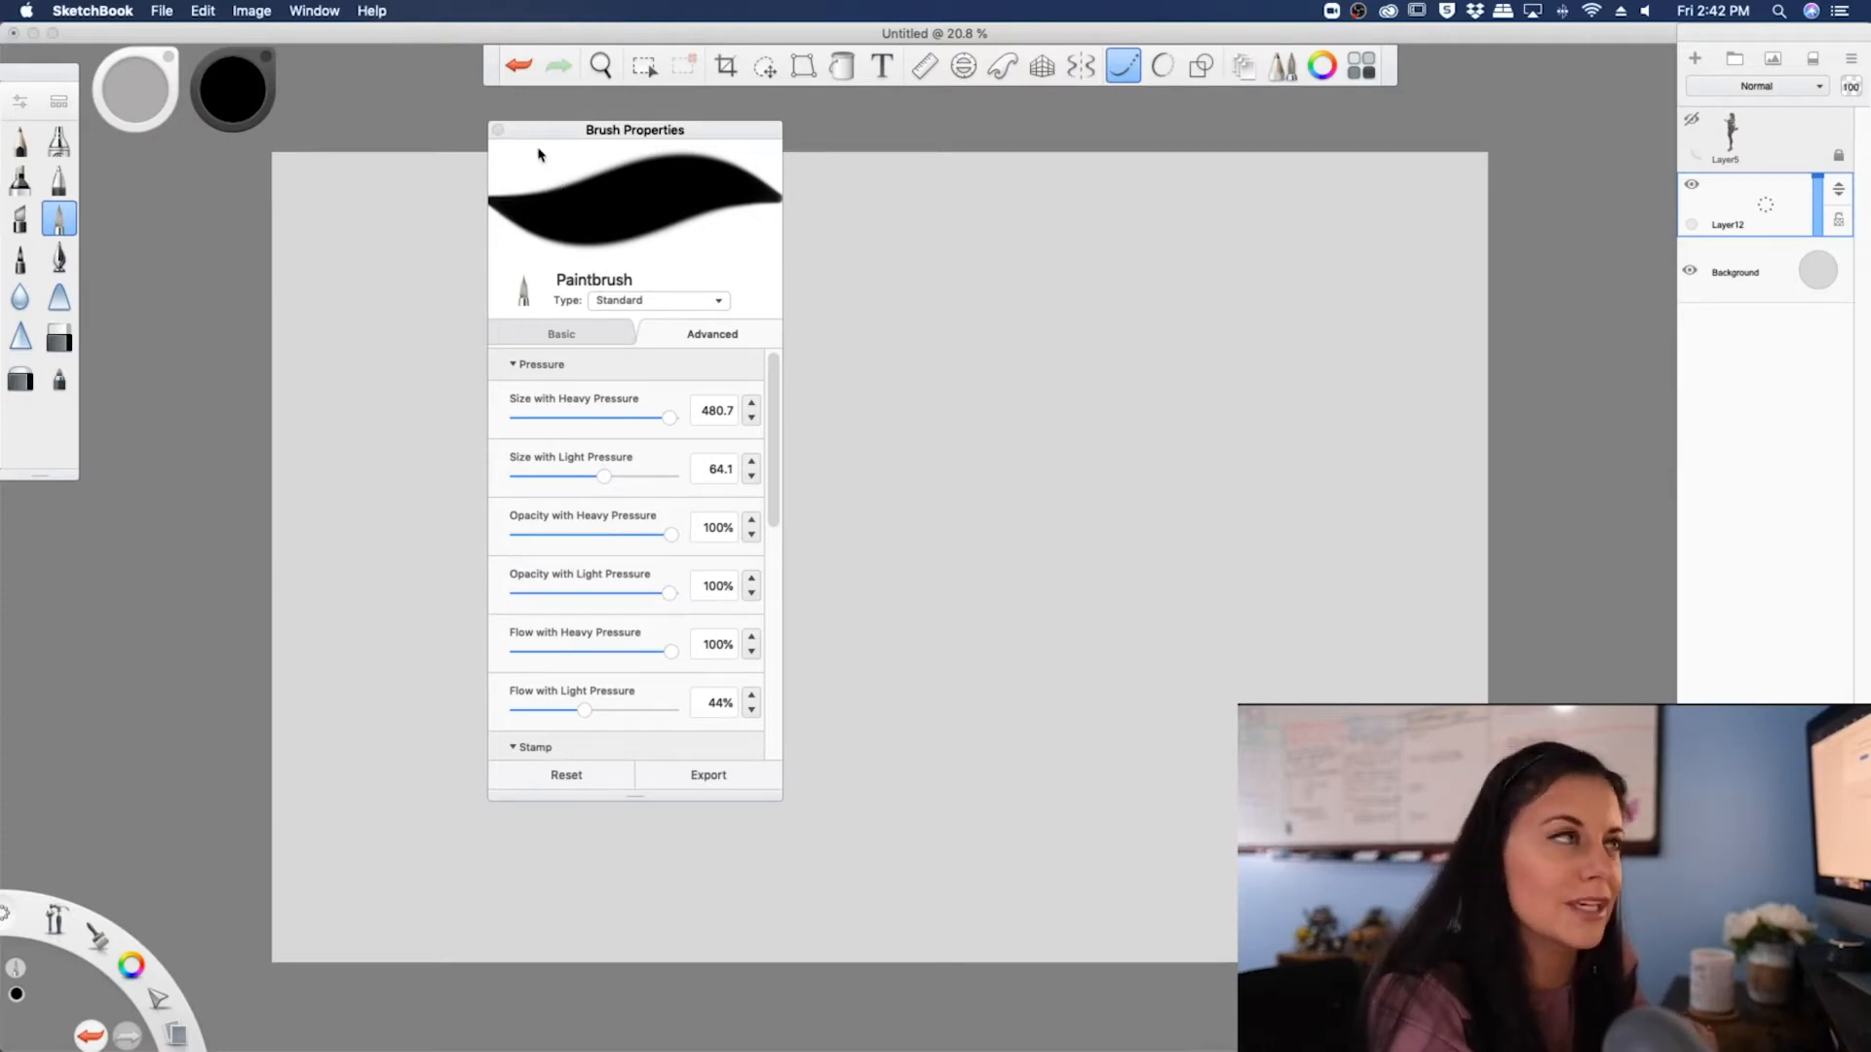
pyautogui.click(498, 130)
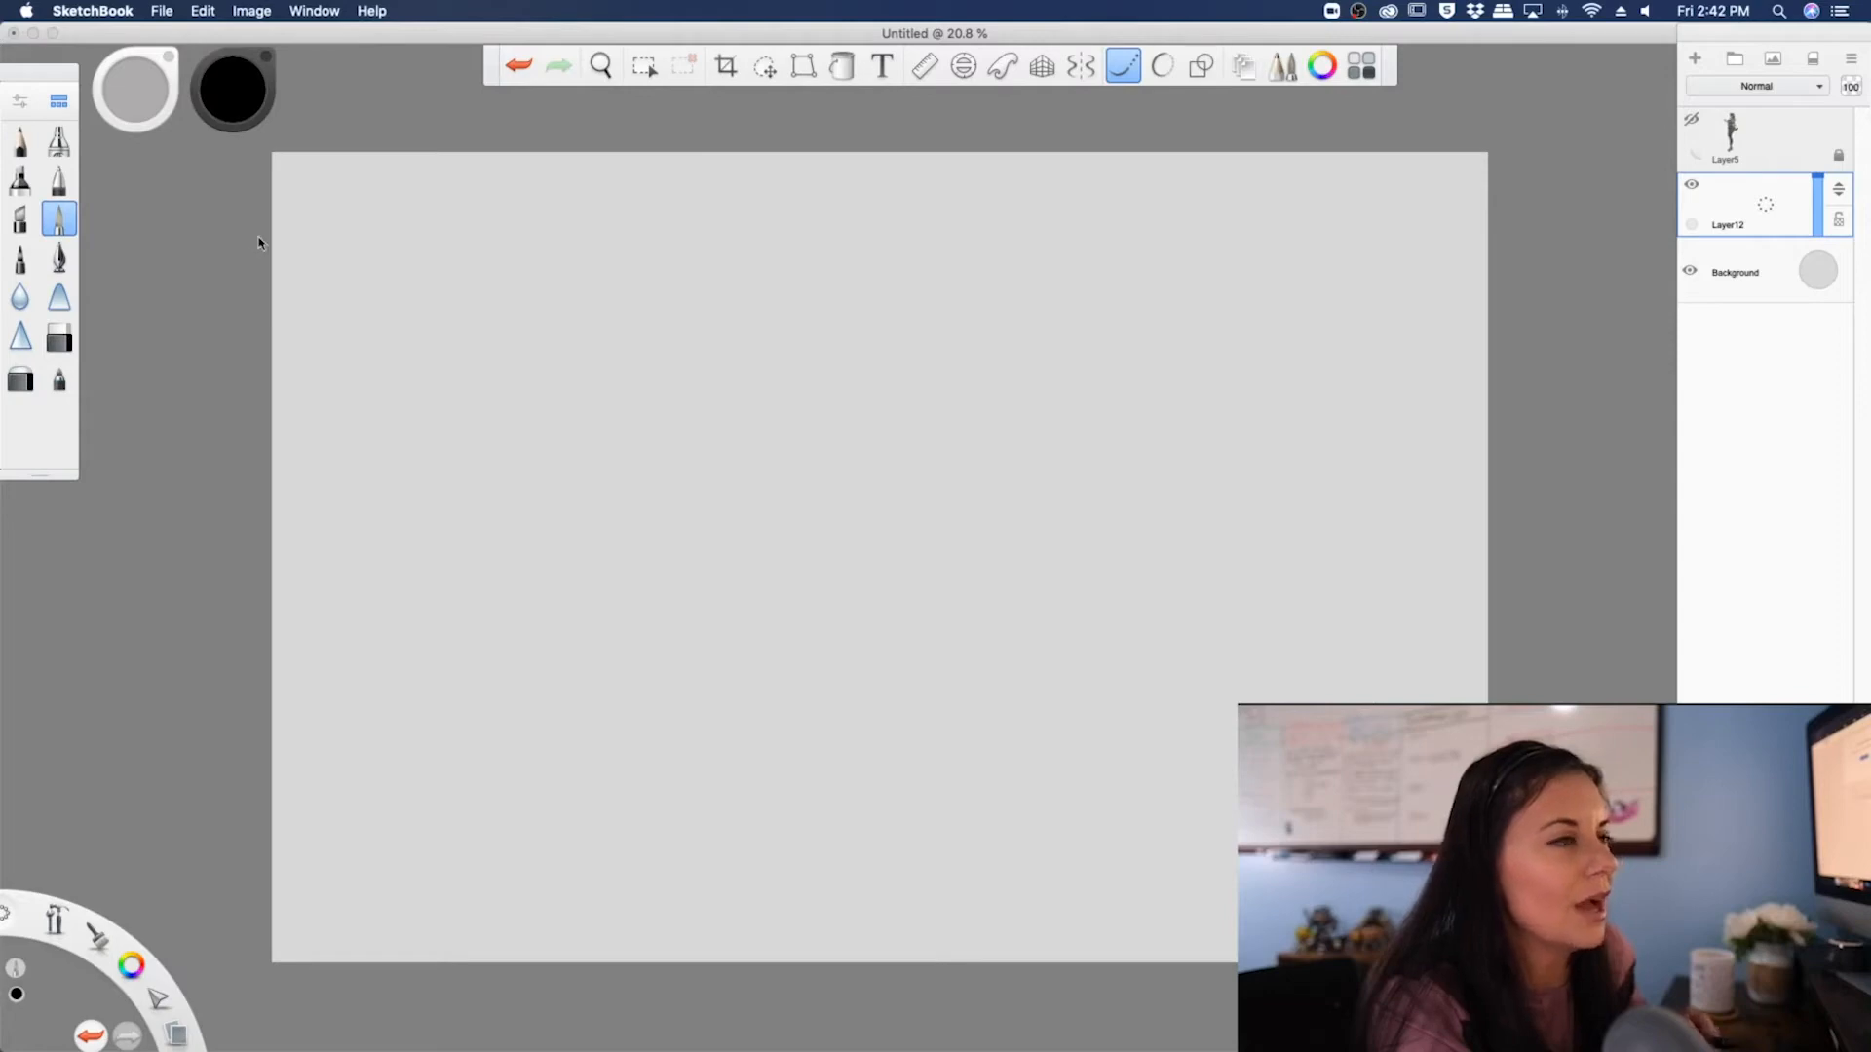
# - Open the Brush Library, place it beside the Layer Editor and make it taller to show more brush sets
pyautogui.press('super+b')
pyautogui.moveTo(274, 137); pyautogui.dragTo(1471, 45)
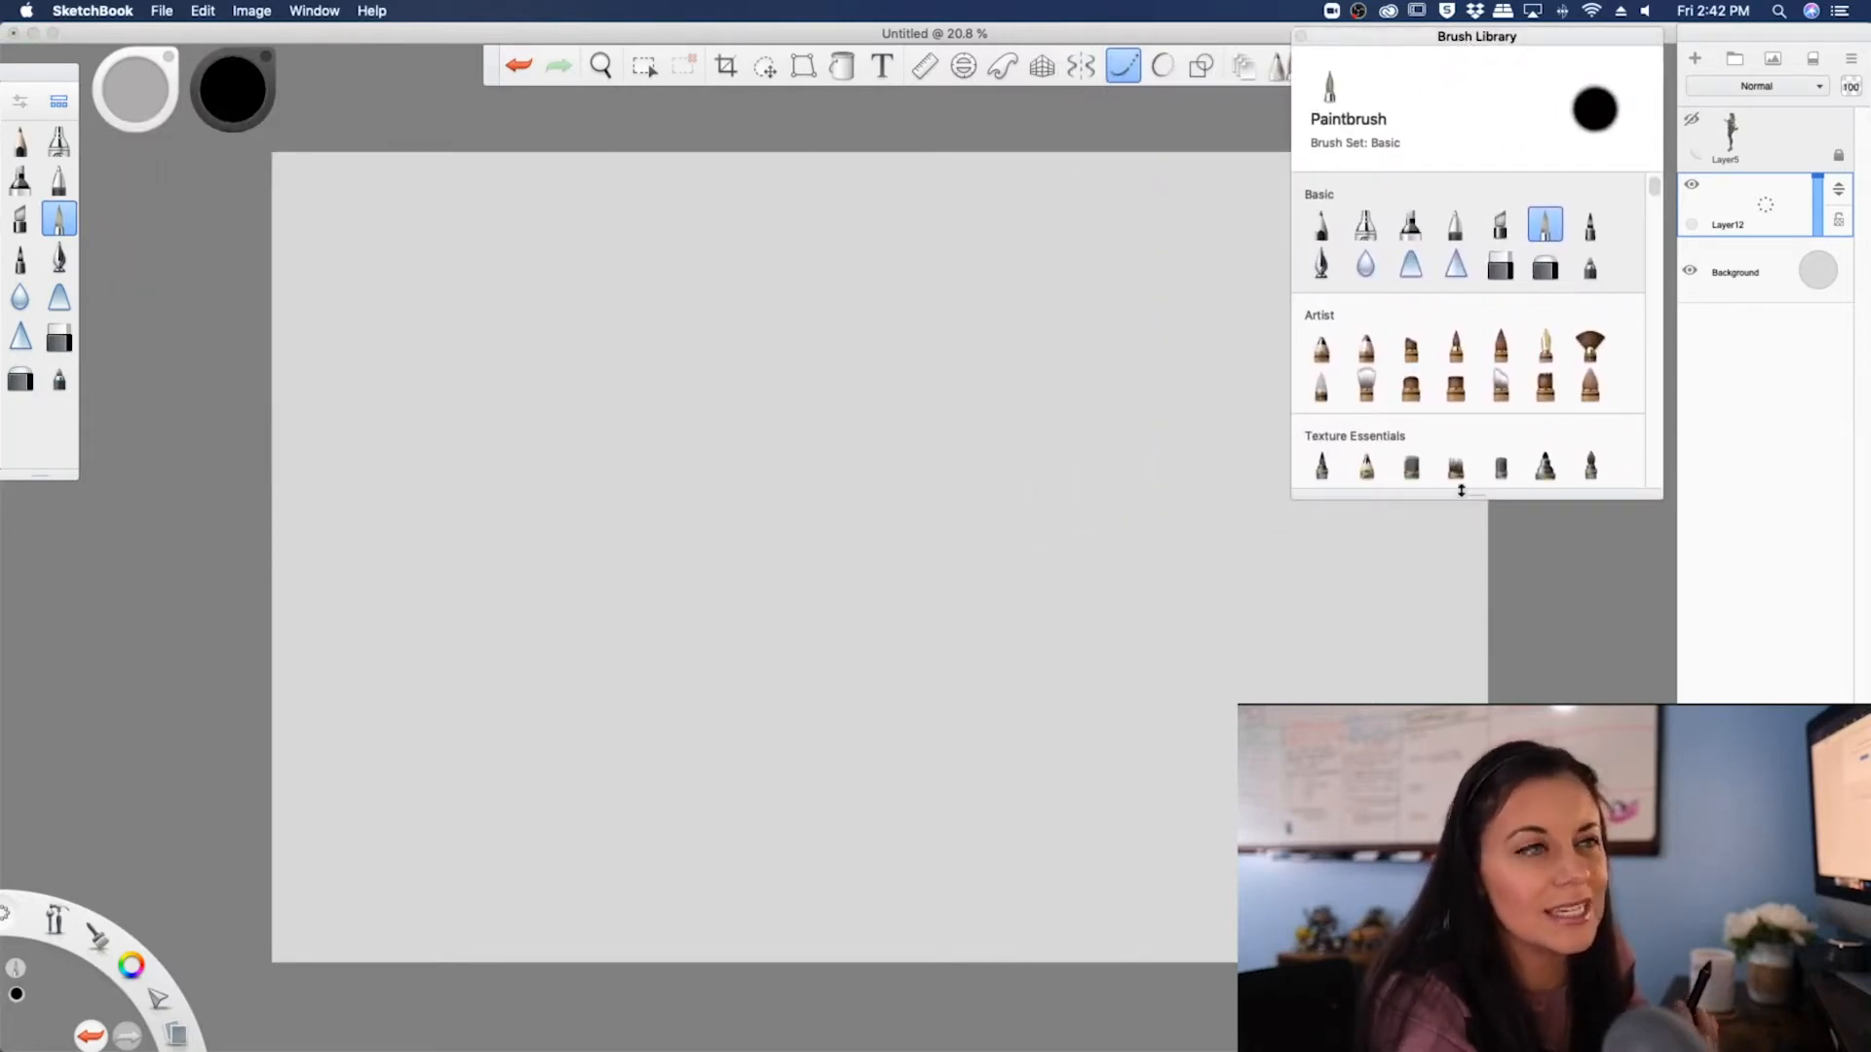
pyautogui.moveTo(1465, 493); pyautogui.dragTo(1467, 710)
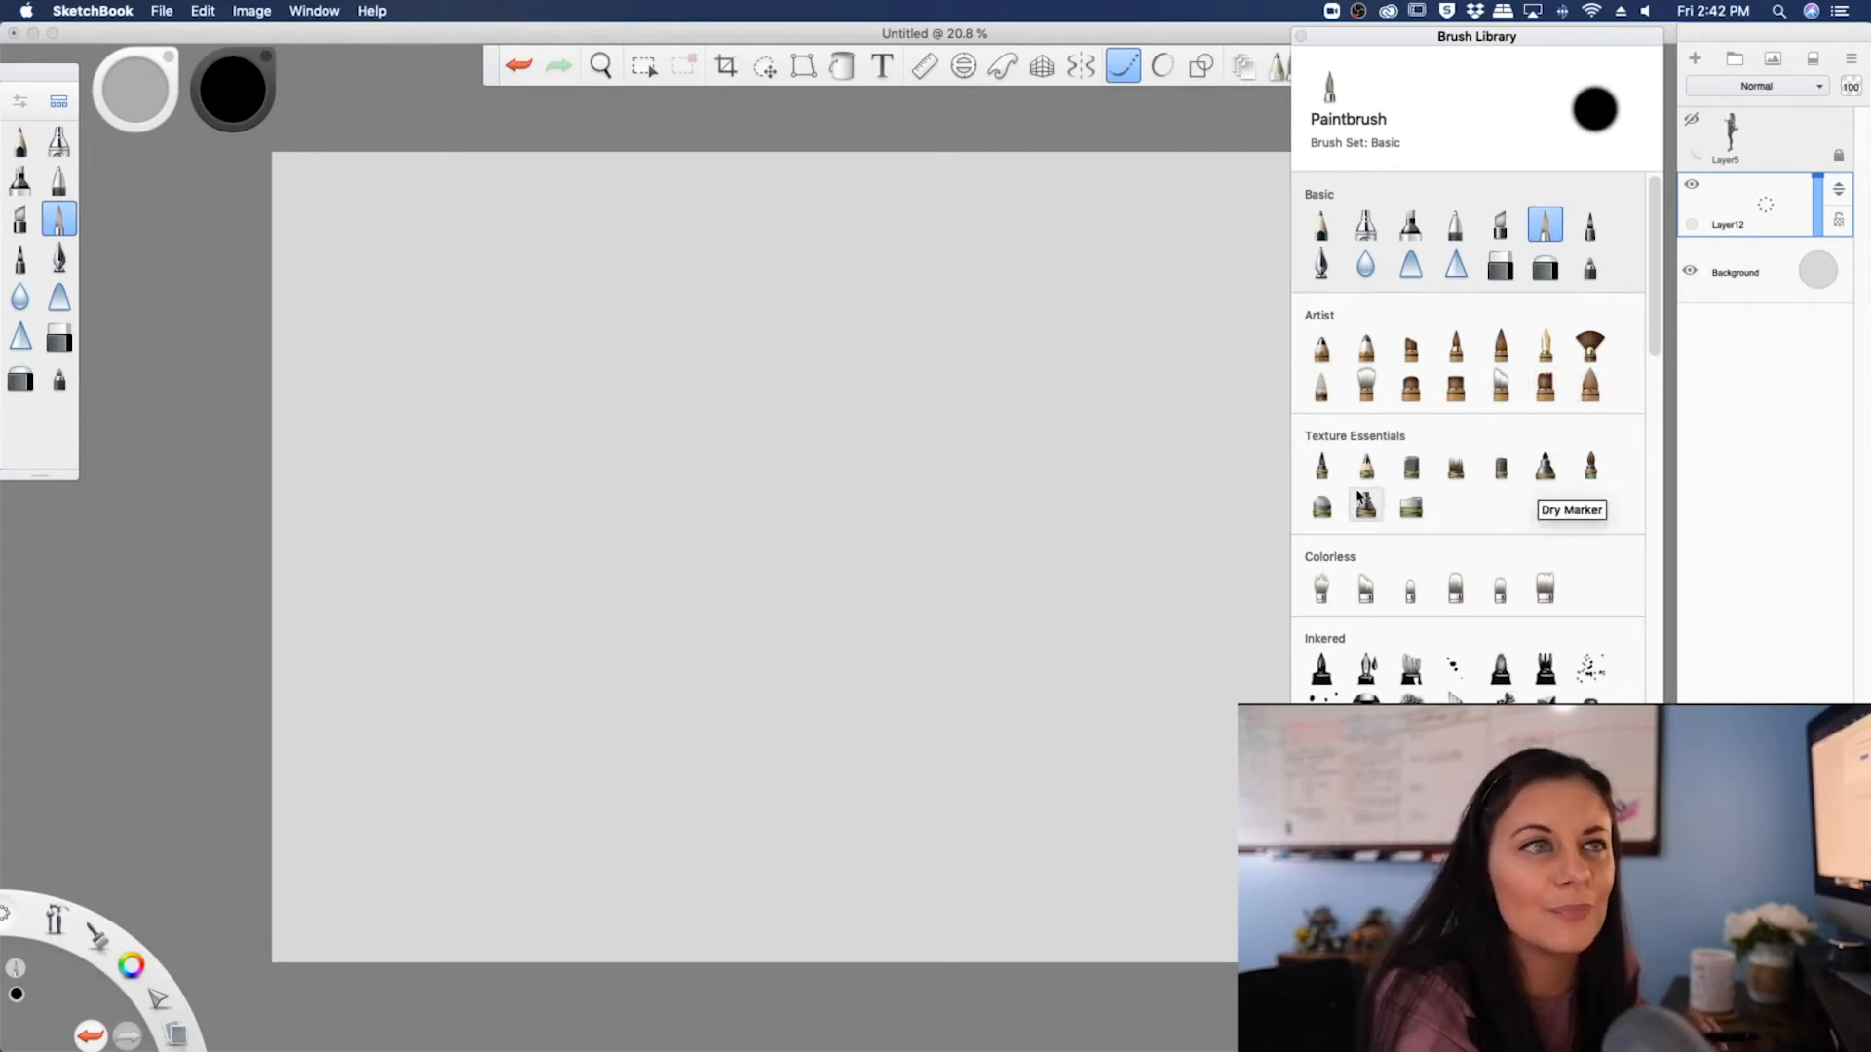
# - Sample brushes from the Texture Essentials and Inkered sets, including Watercolor, Pencil Pal and Grain Brush
pyautogui.click(1590, 468)
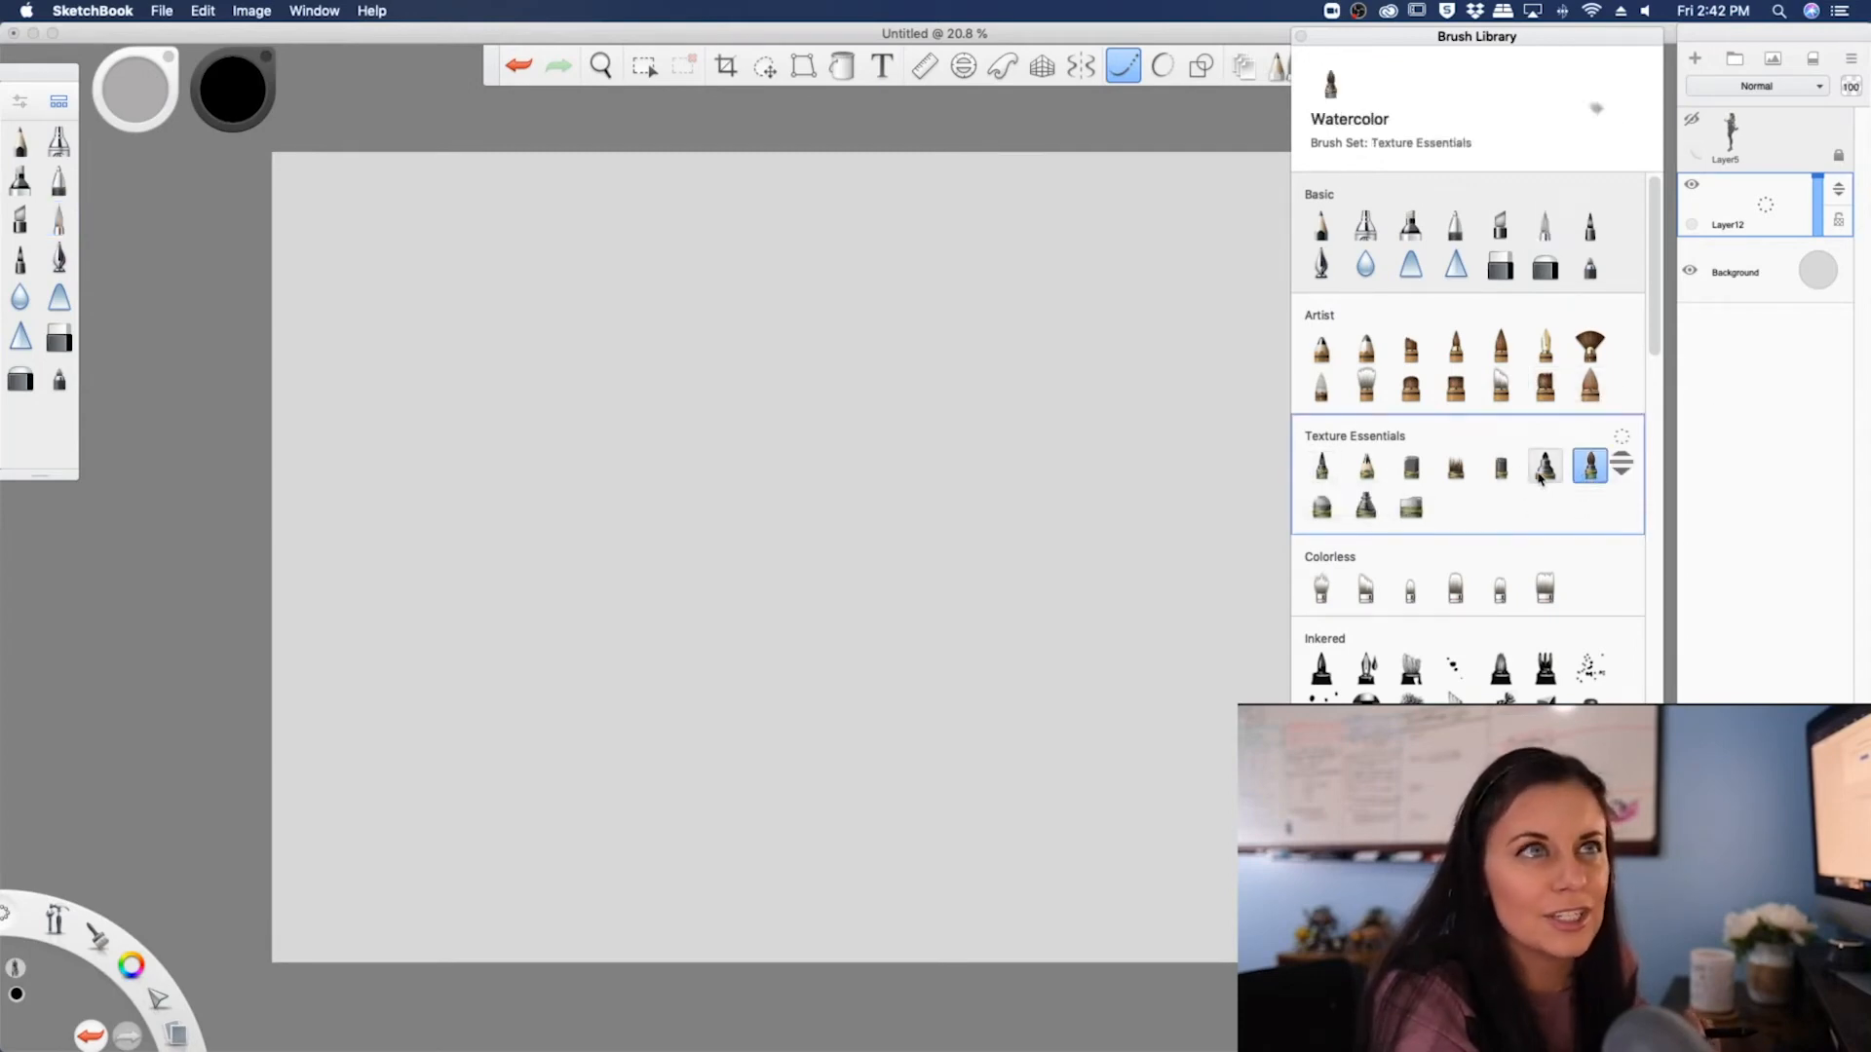
pyautogui.click(1546, 468)
pyautogui.click(1456, 467)
pyautogui.click(1365, 467)
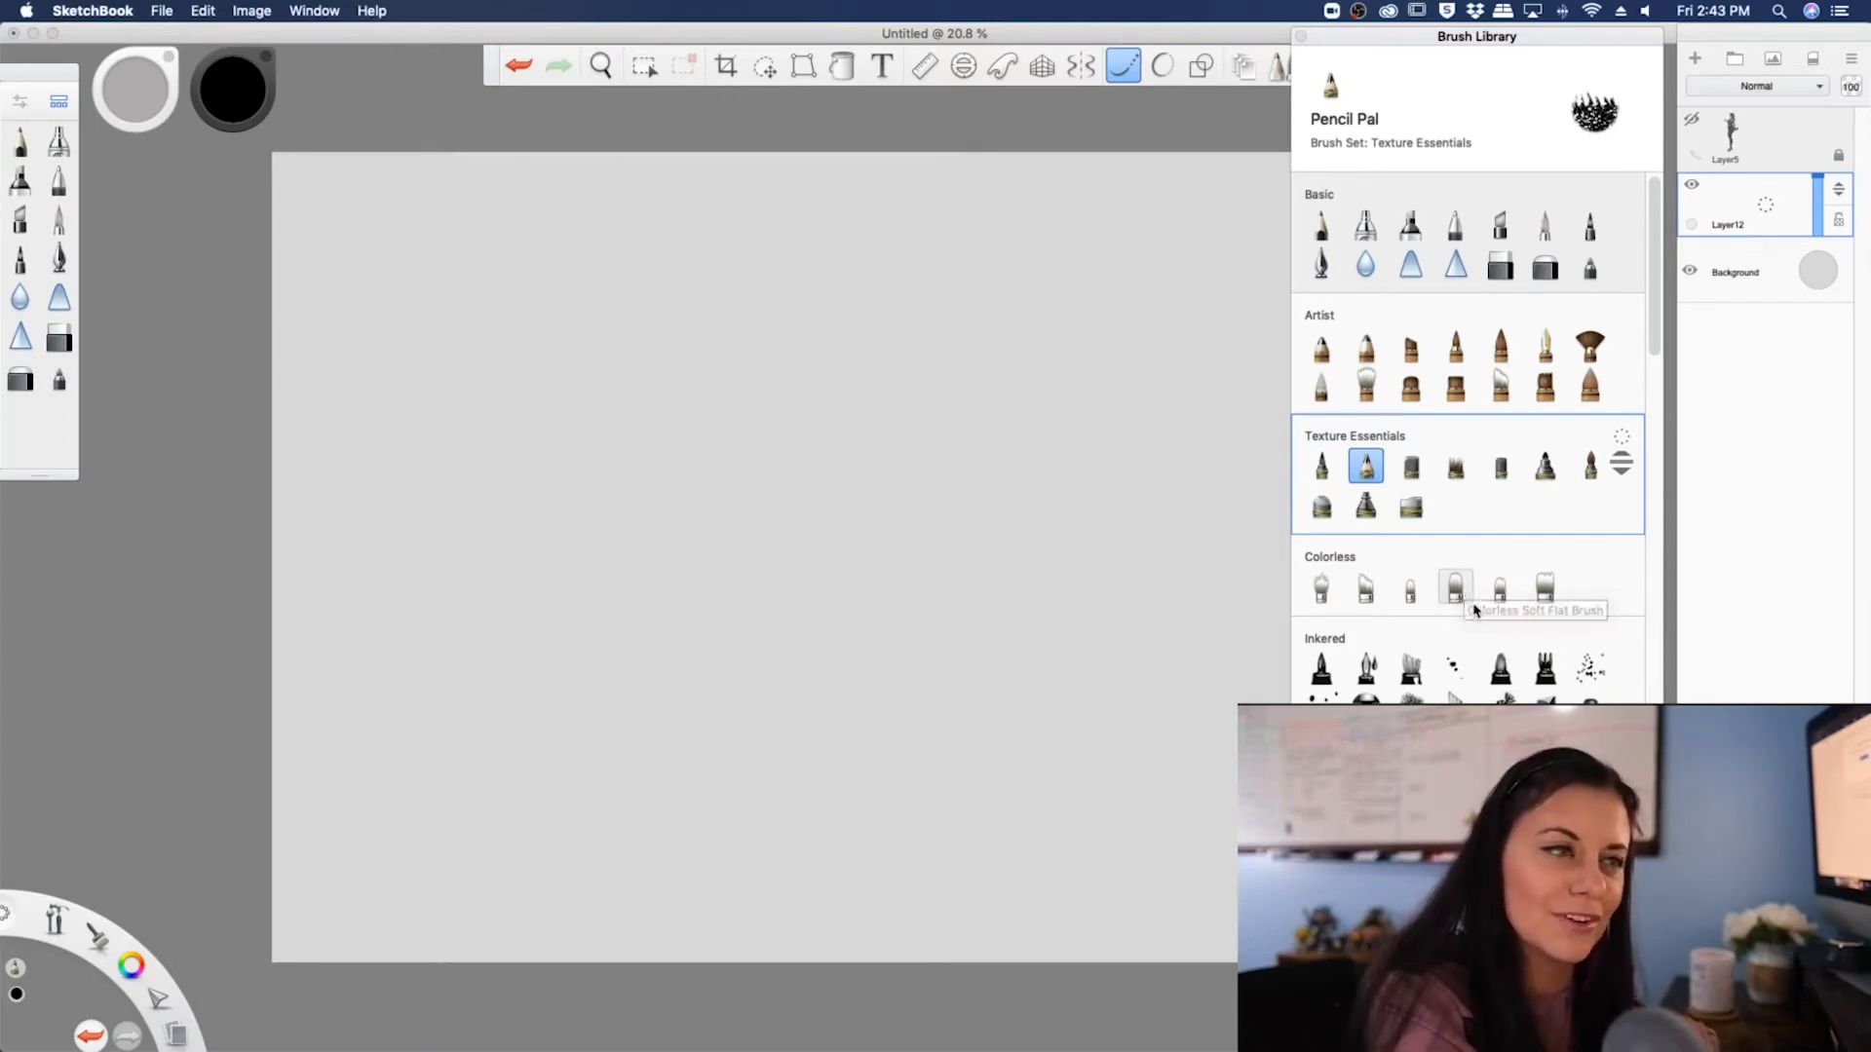
pyautogui.scroll(-4, 1393, 587)
pyautogui.click(1368, 495)
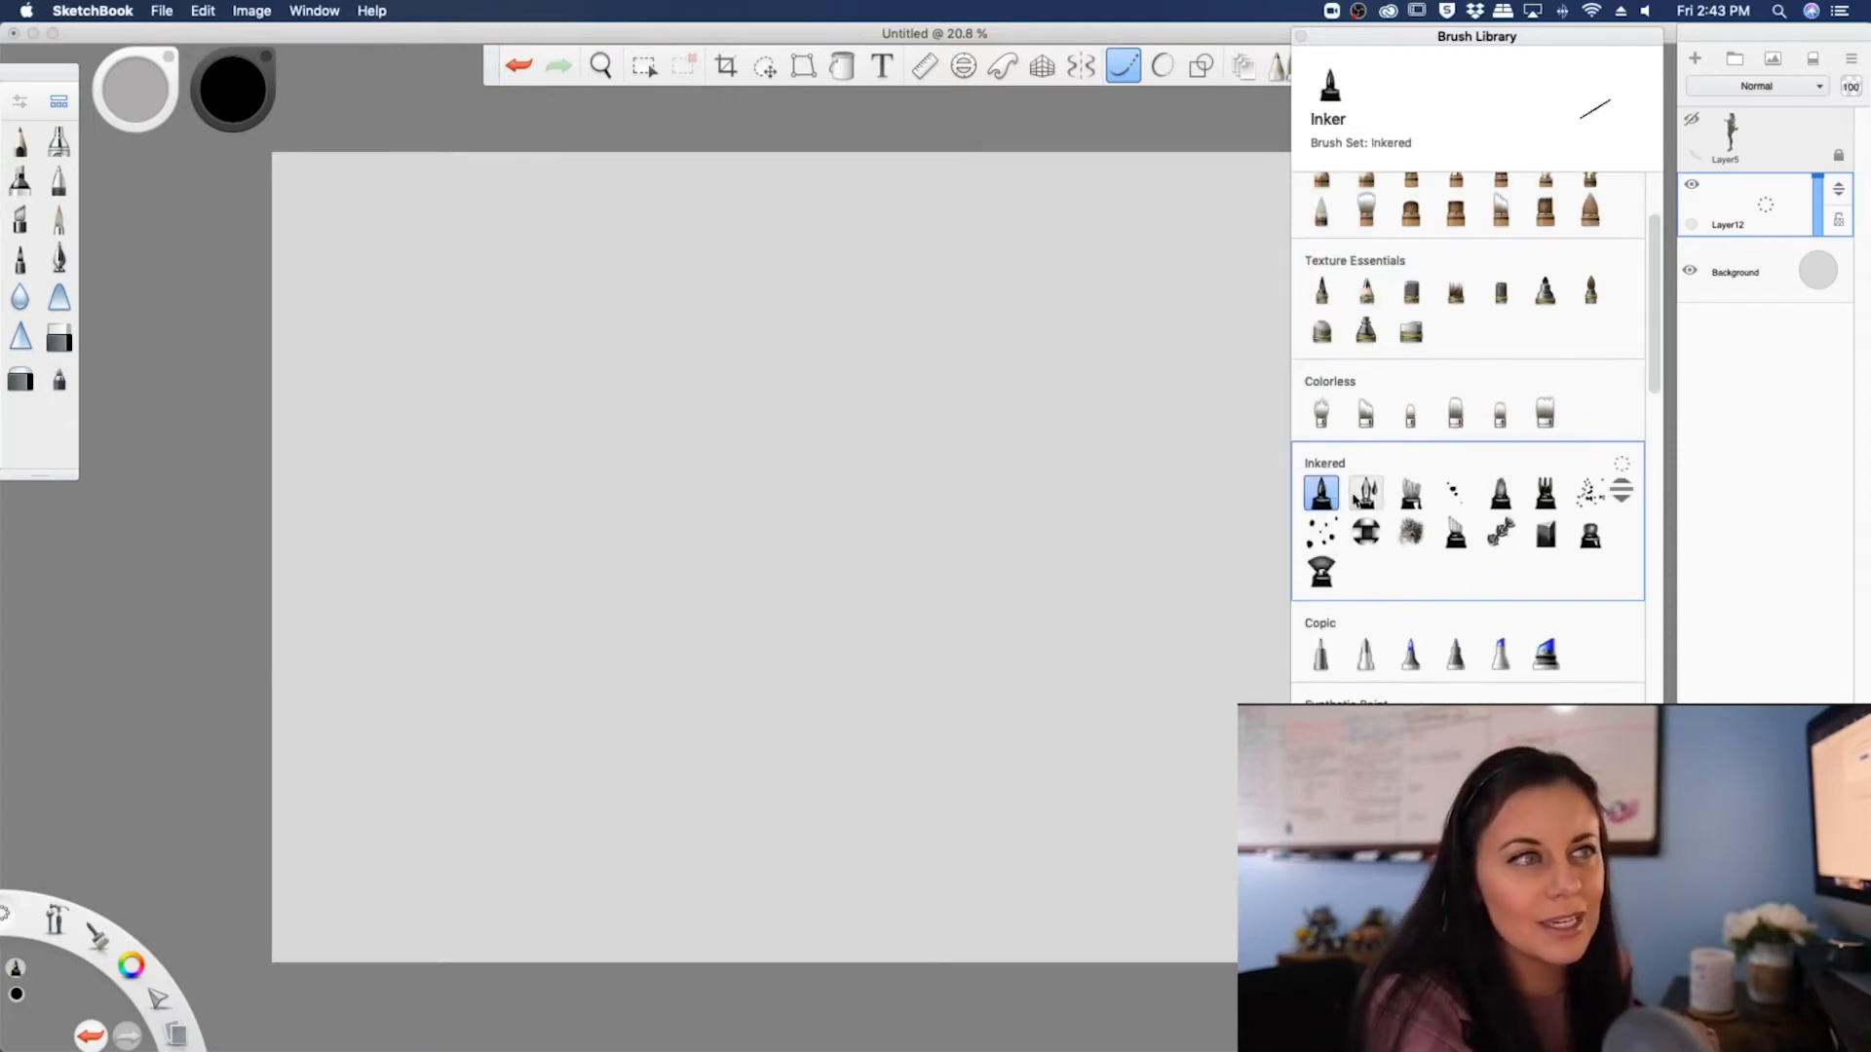
pyautogui.click(1453, 495)
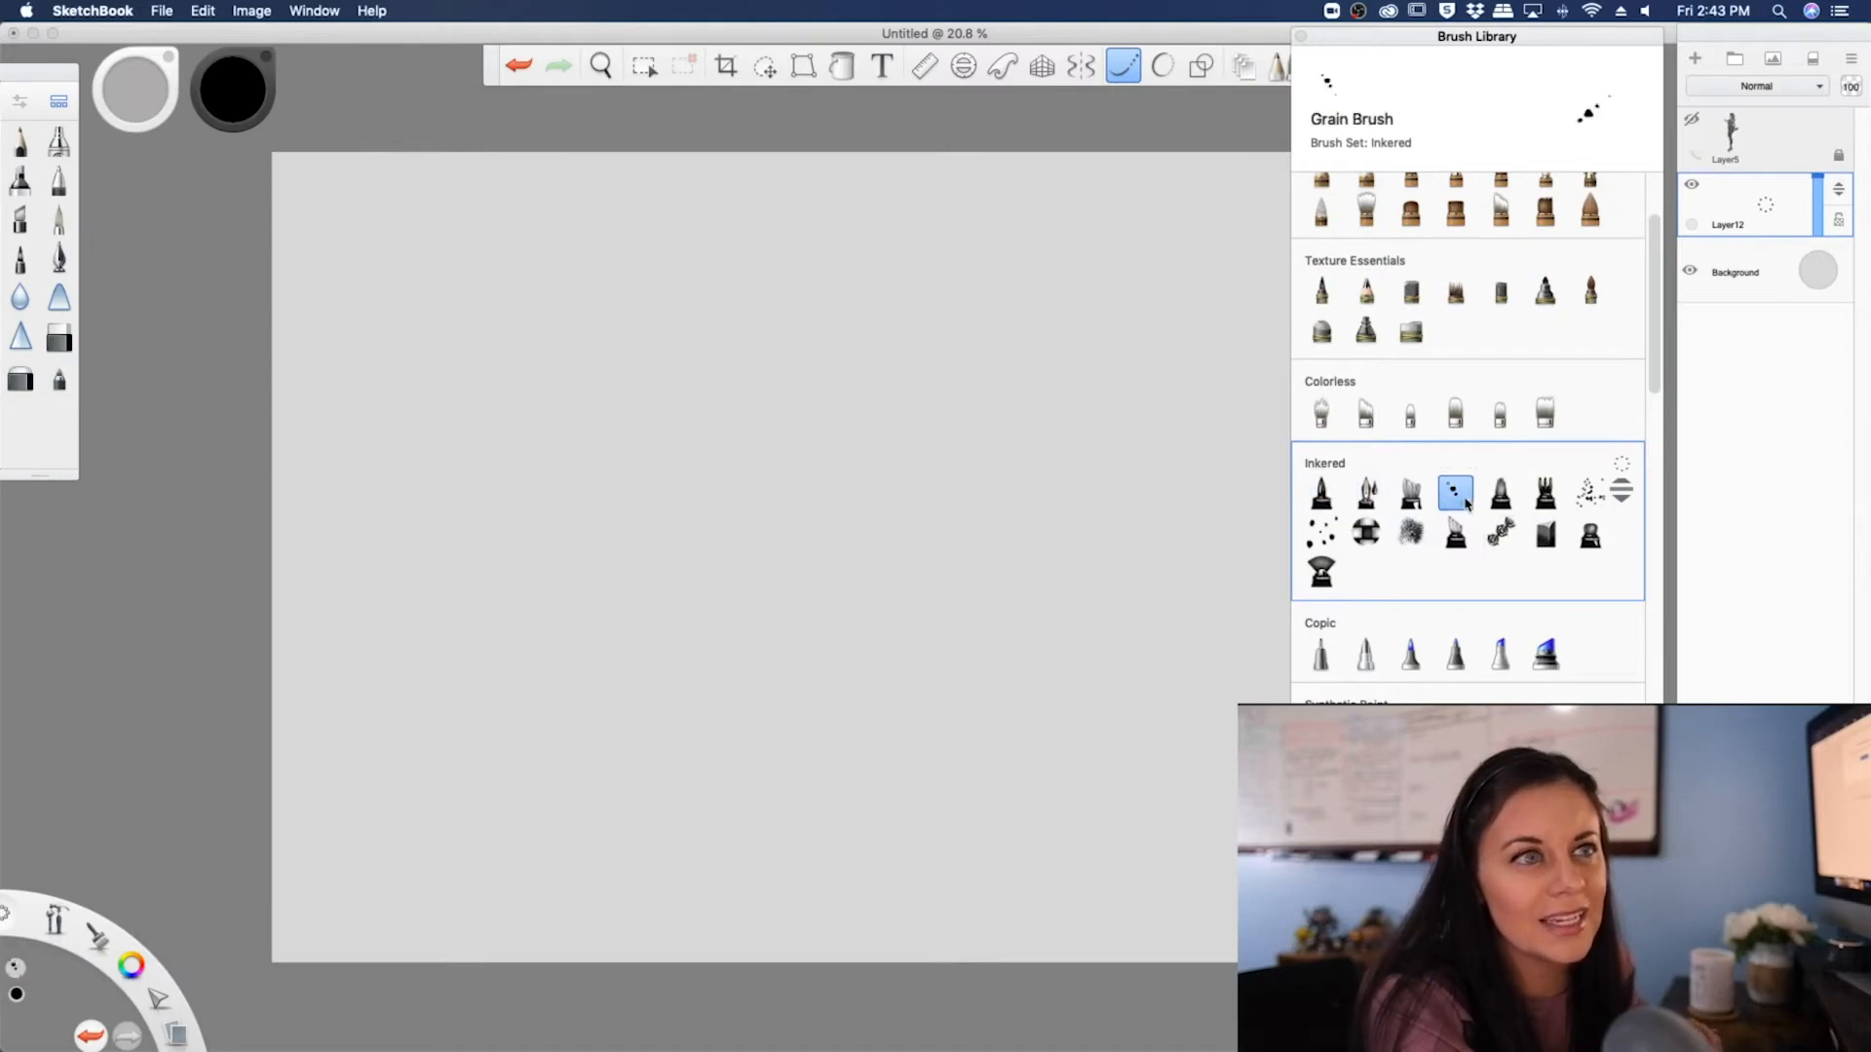
pyautogui.click(1545, 493)
# - Compare the Copic Extra Broad and Medium Broad Nibs and draw a diagonal test stroke with the Medium Broad Nib
pyautogui.scroll(-3, 1457, 585)
pyautogui.click(1546, 538)
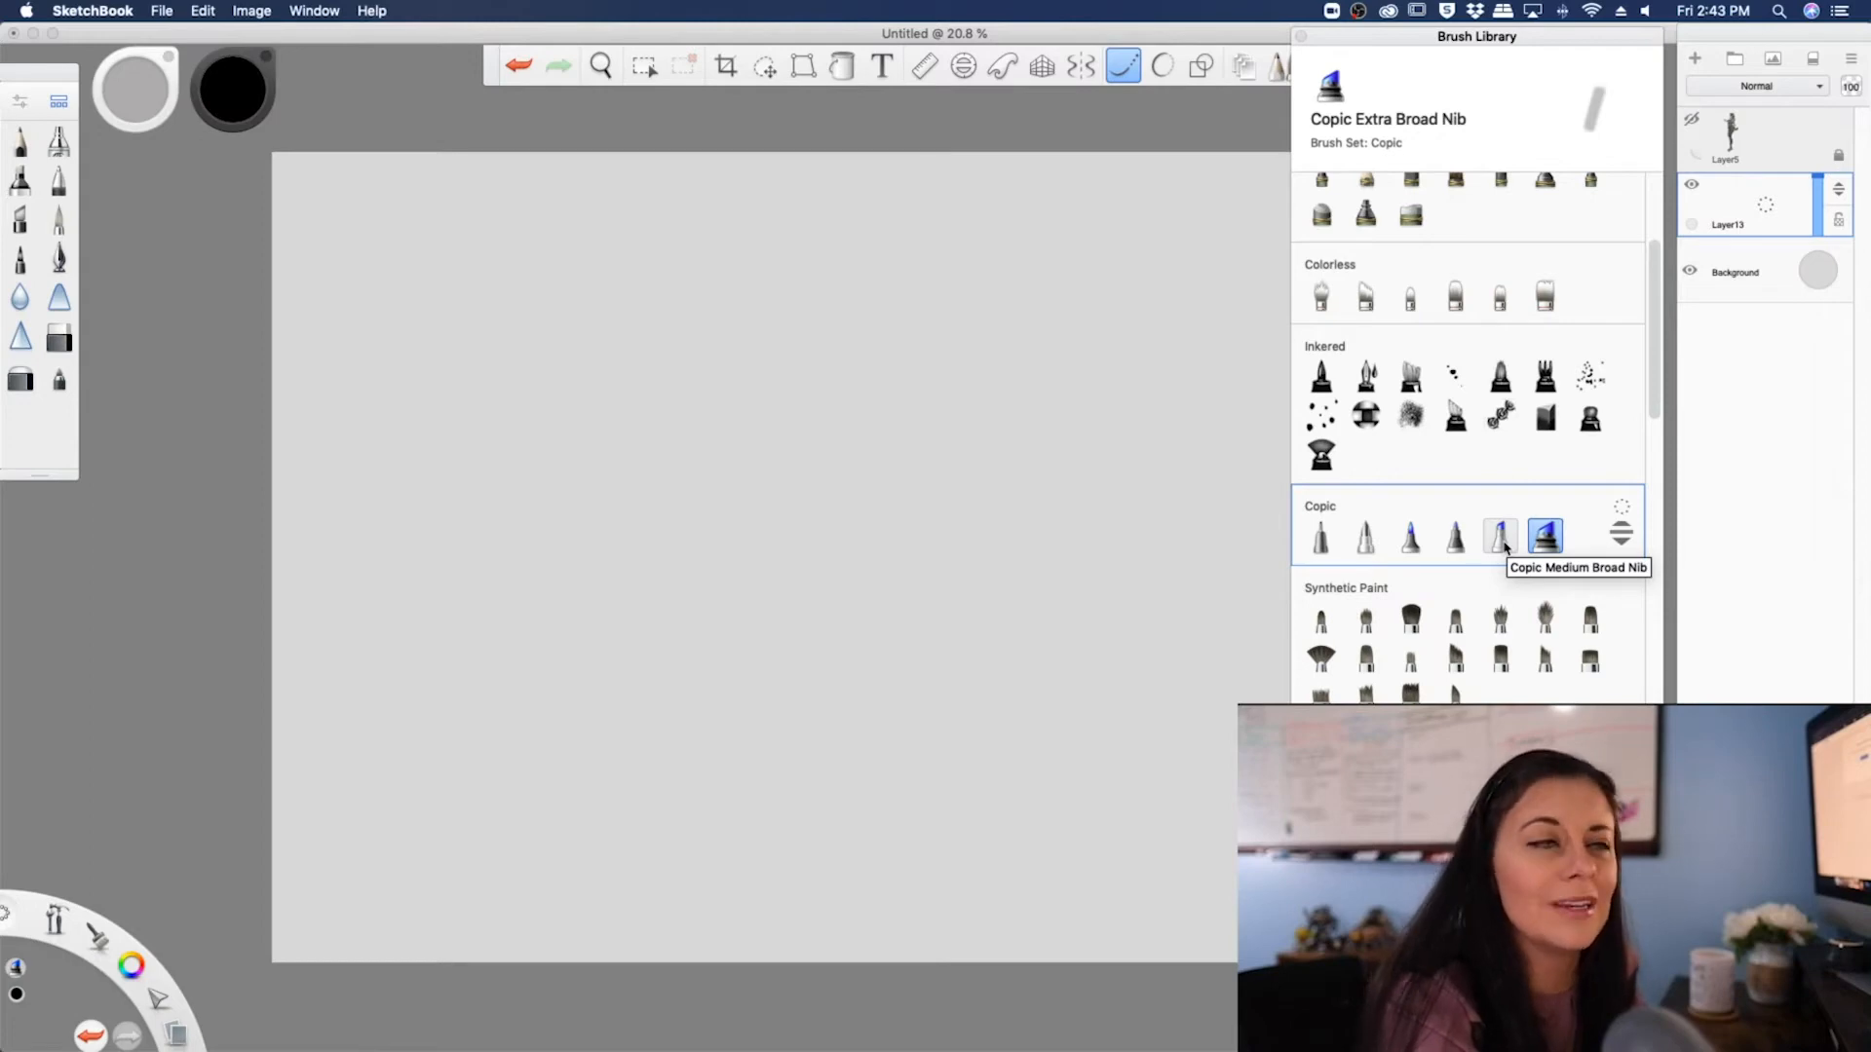
pyautogui.click(1501, 538)
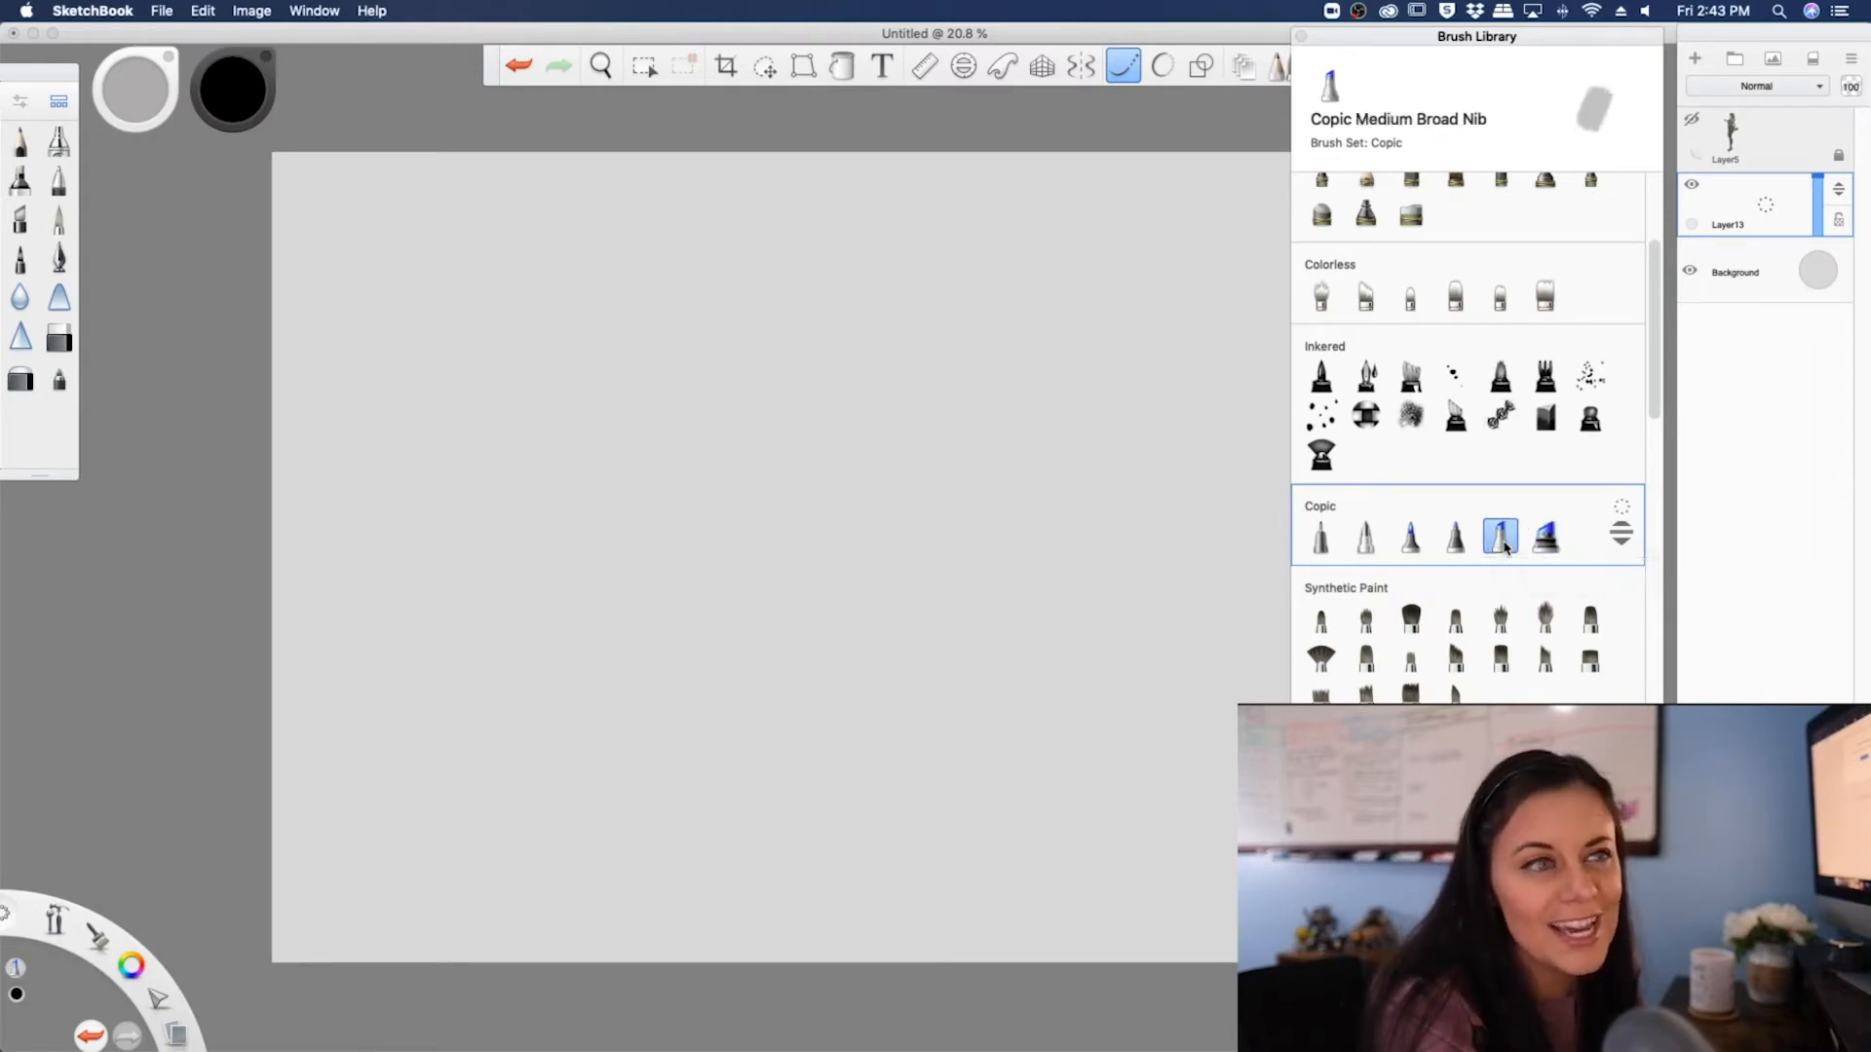
pyautogui.moveTo(787, 355); pyautogui.dragTo(972, 488)
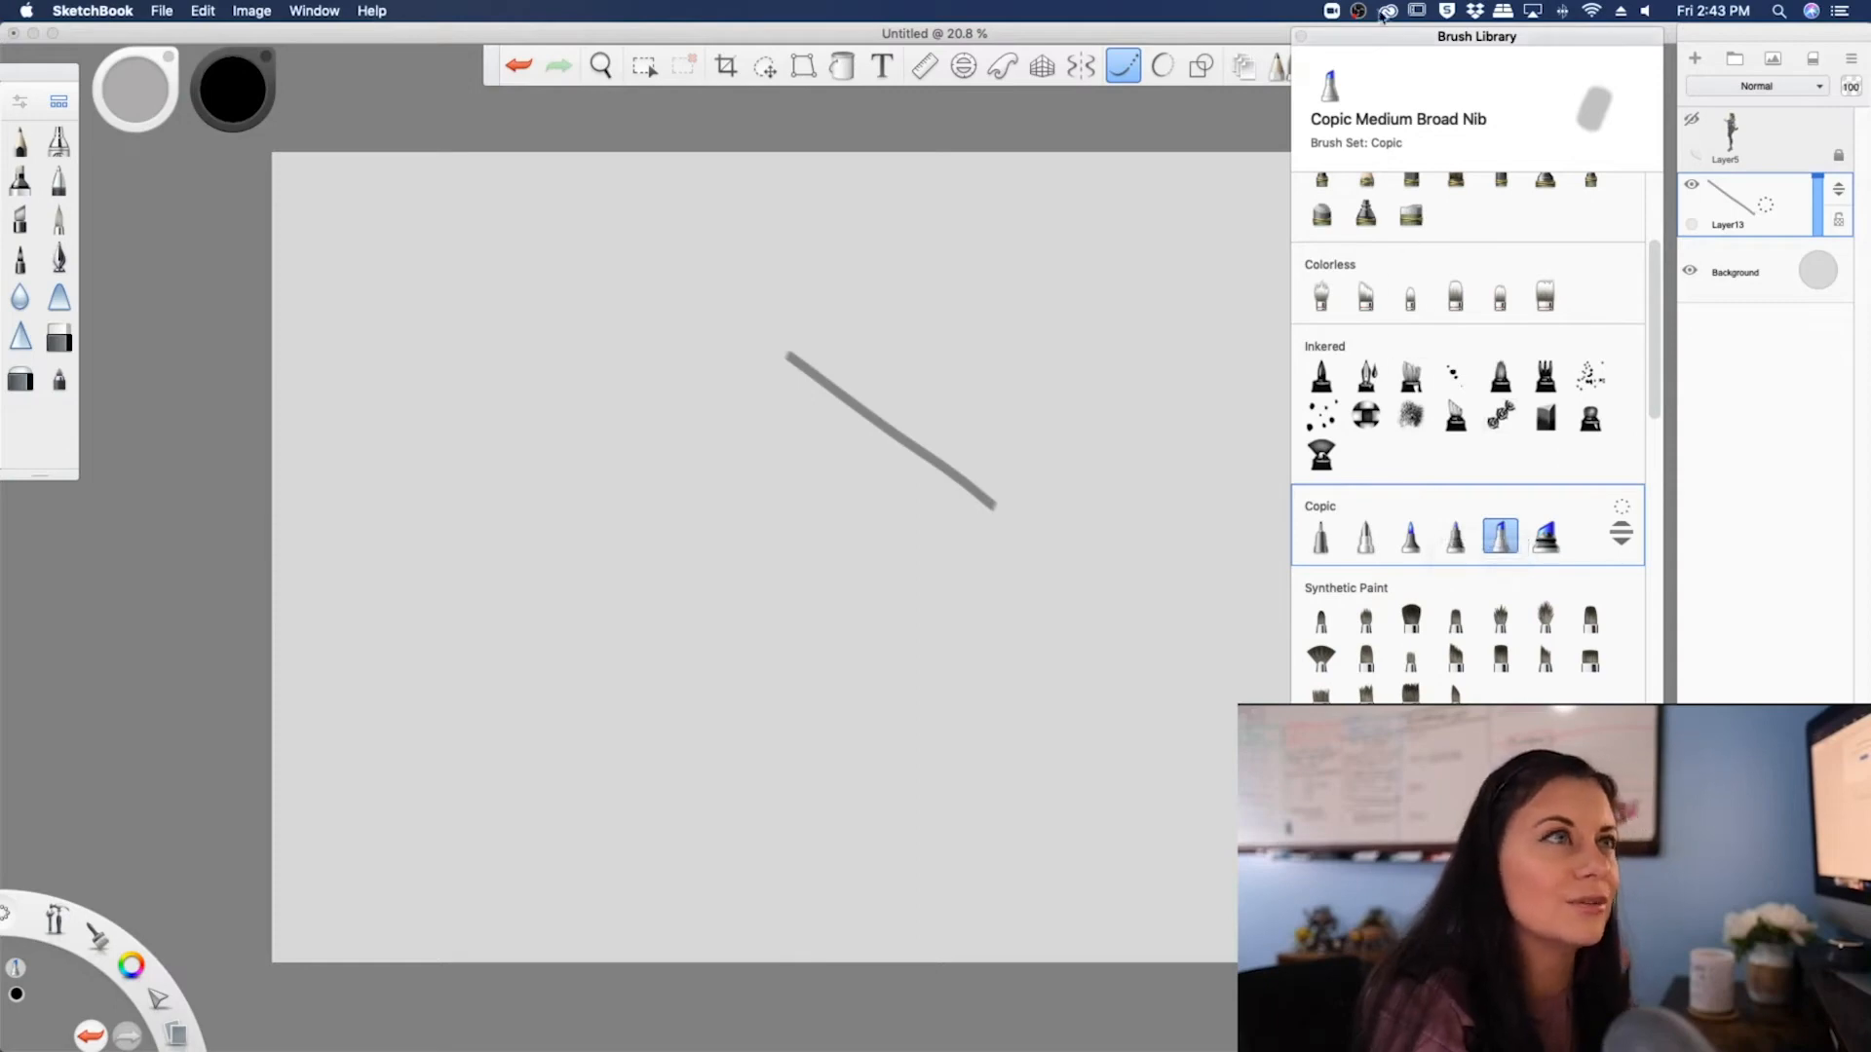
# - Move the Brush Library clear of the toolbar and open the Copic Library beside it
pyautogui.moveTo(1327, 42); pyautogui.dragTo(1319, 113)
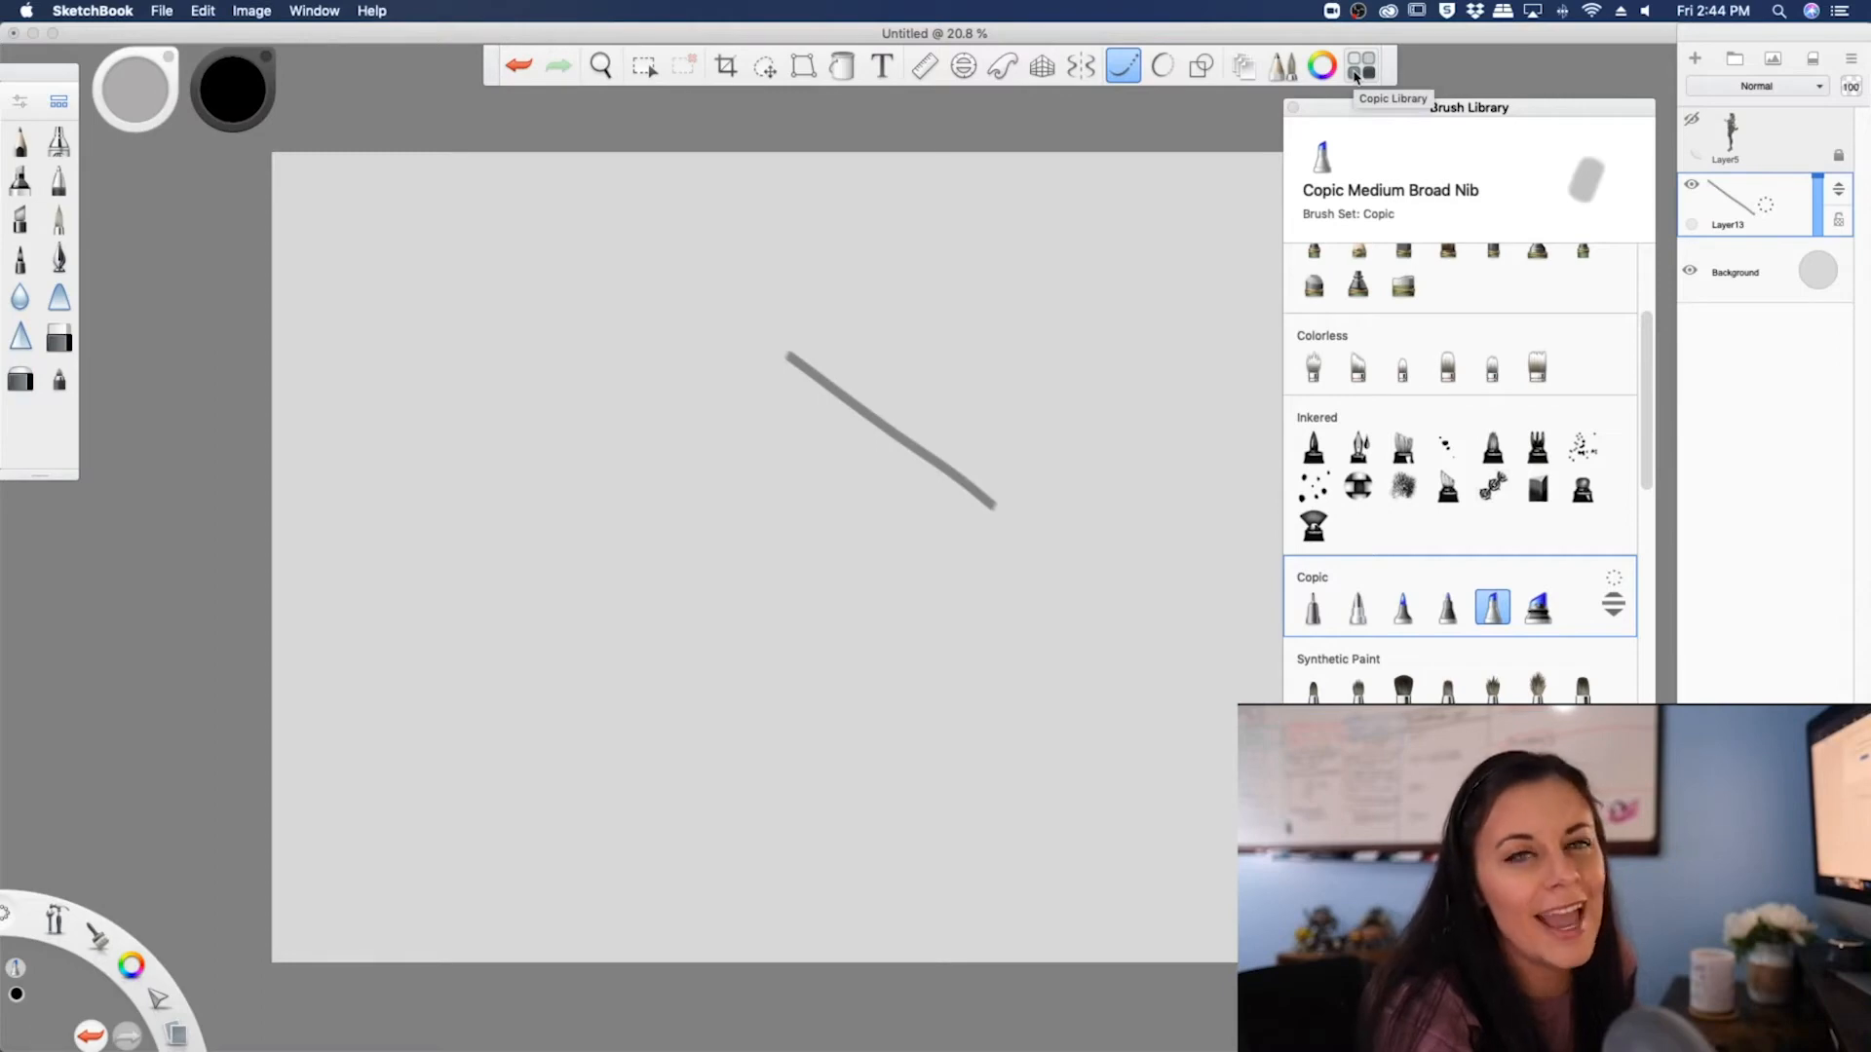
pyautogui.click(1355, 73)
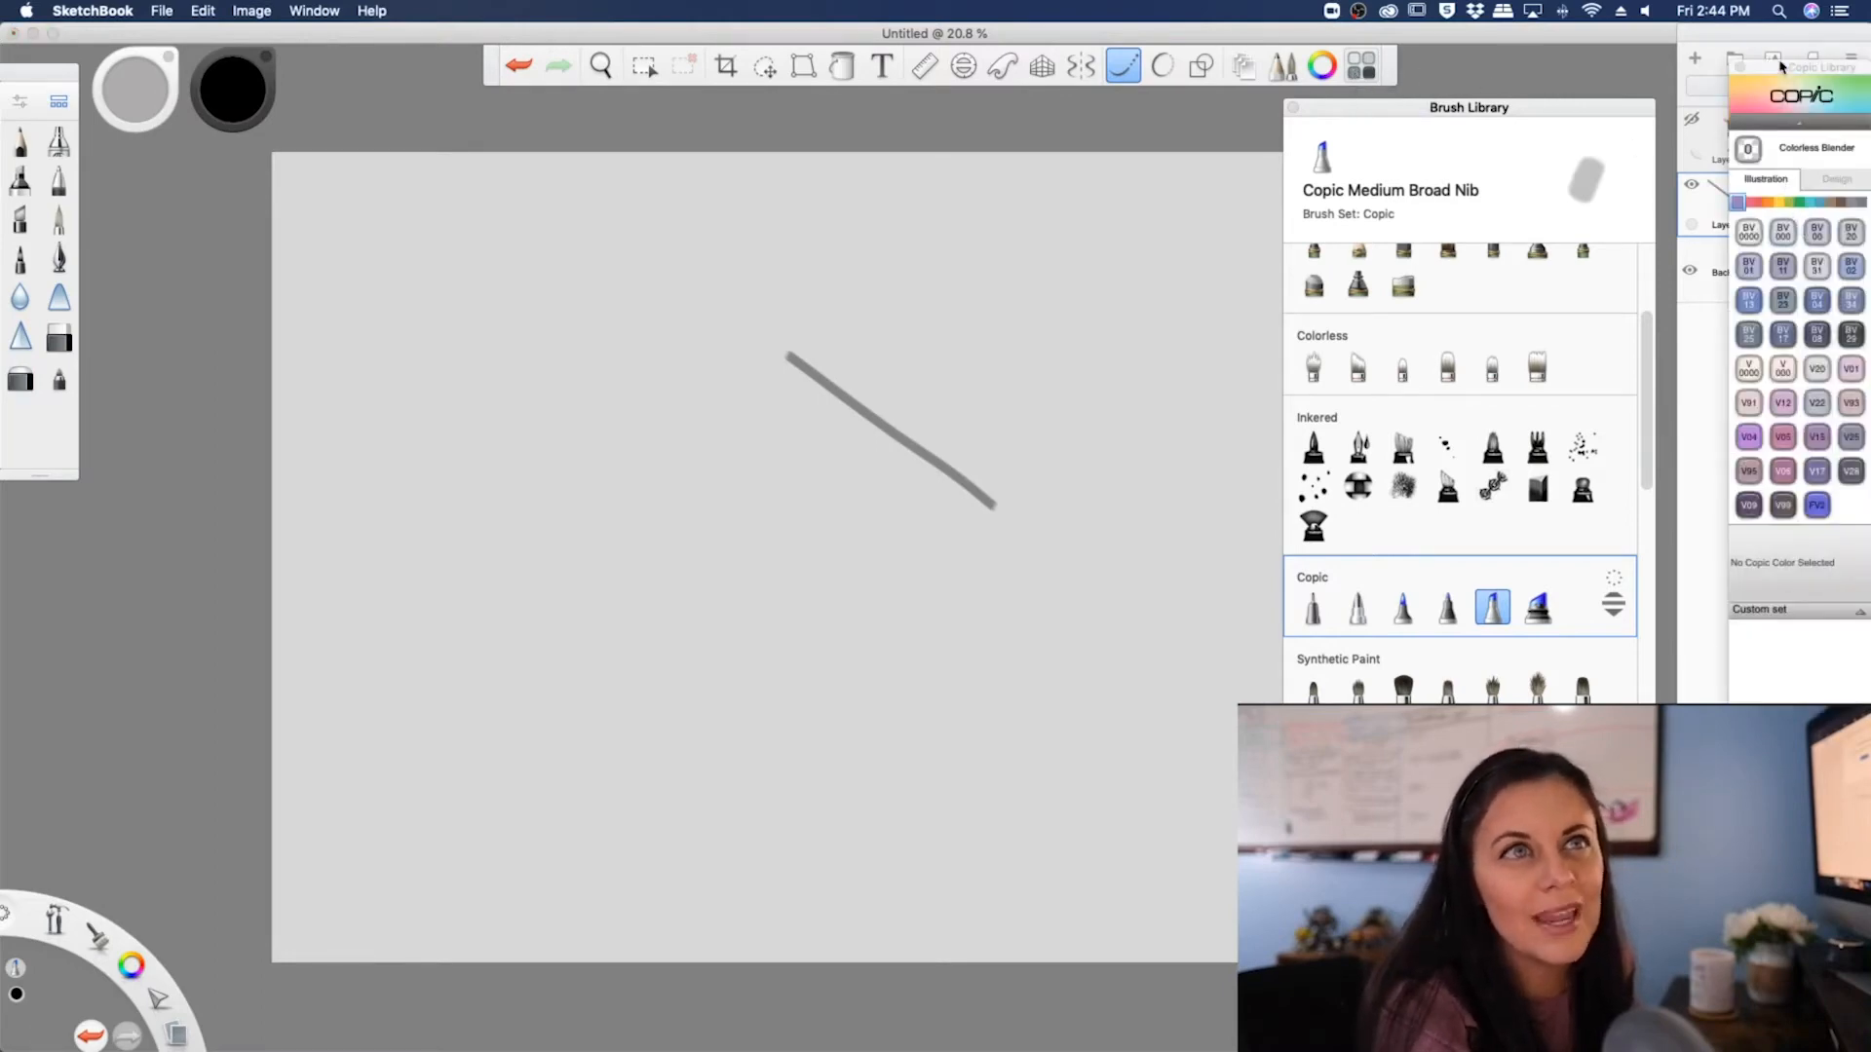
pyautogui.moveTo(1783, 69); pyautogui.dragTo(1712, 69)
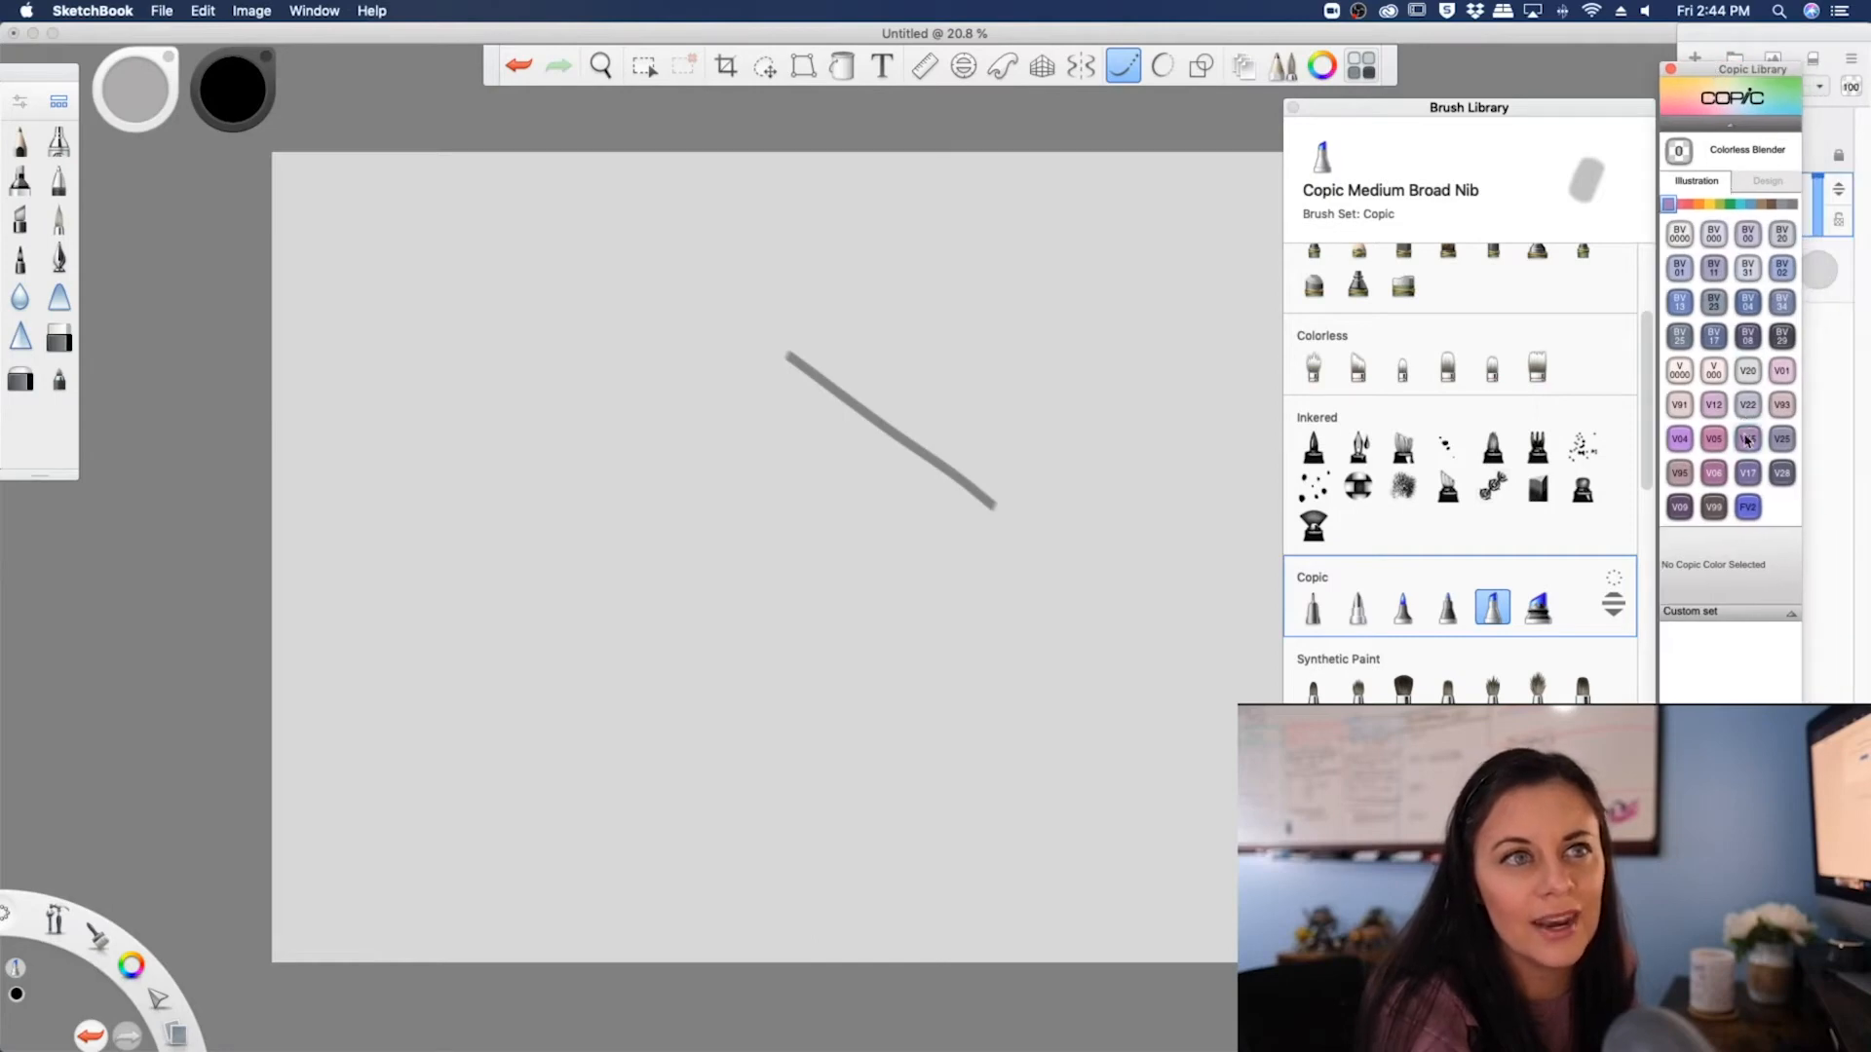
# - Try Copic colours including V22 Ash Lavender and RV19 Red Violet, painting broad pink test strokes with the Copic Extra Broad Nib
pyautogui.click(1748, 438)
pyautogui.click(1749, 407)
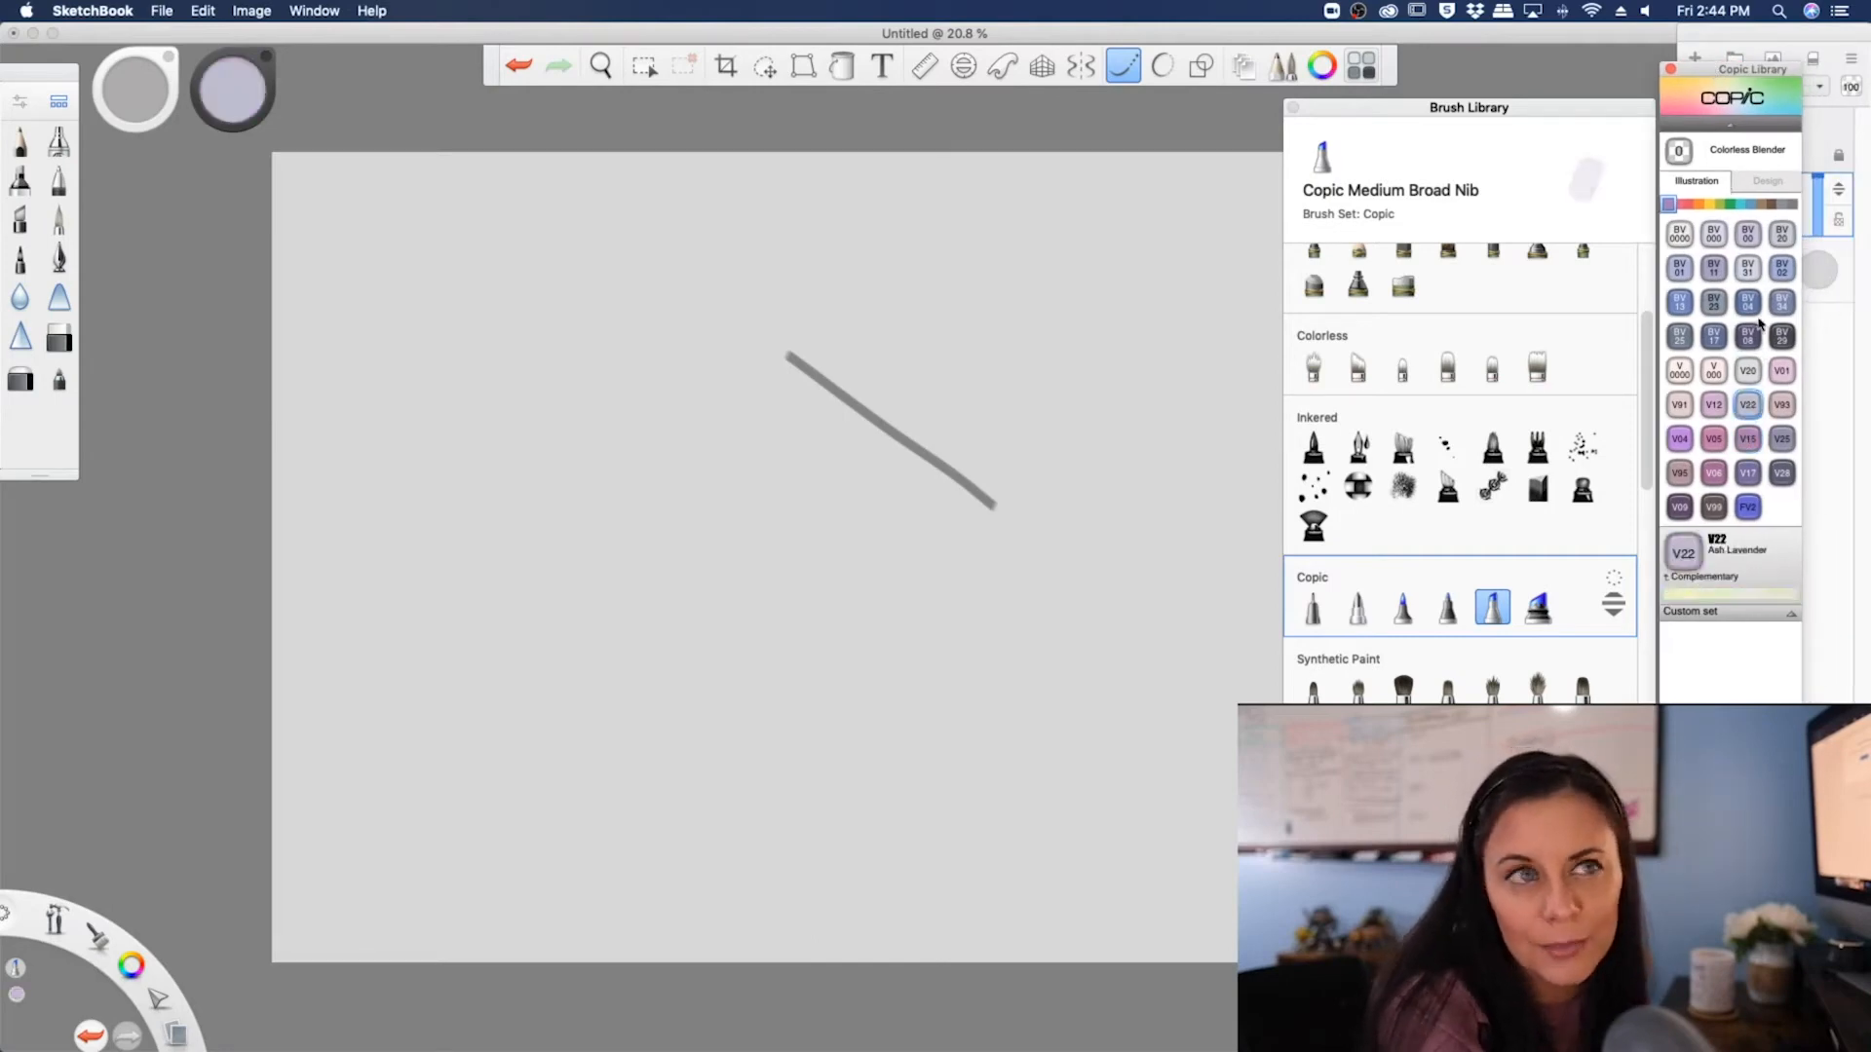
pyautogui.click(1750, 305)
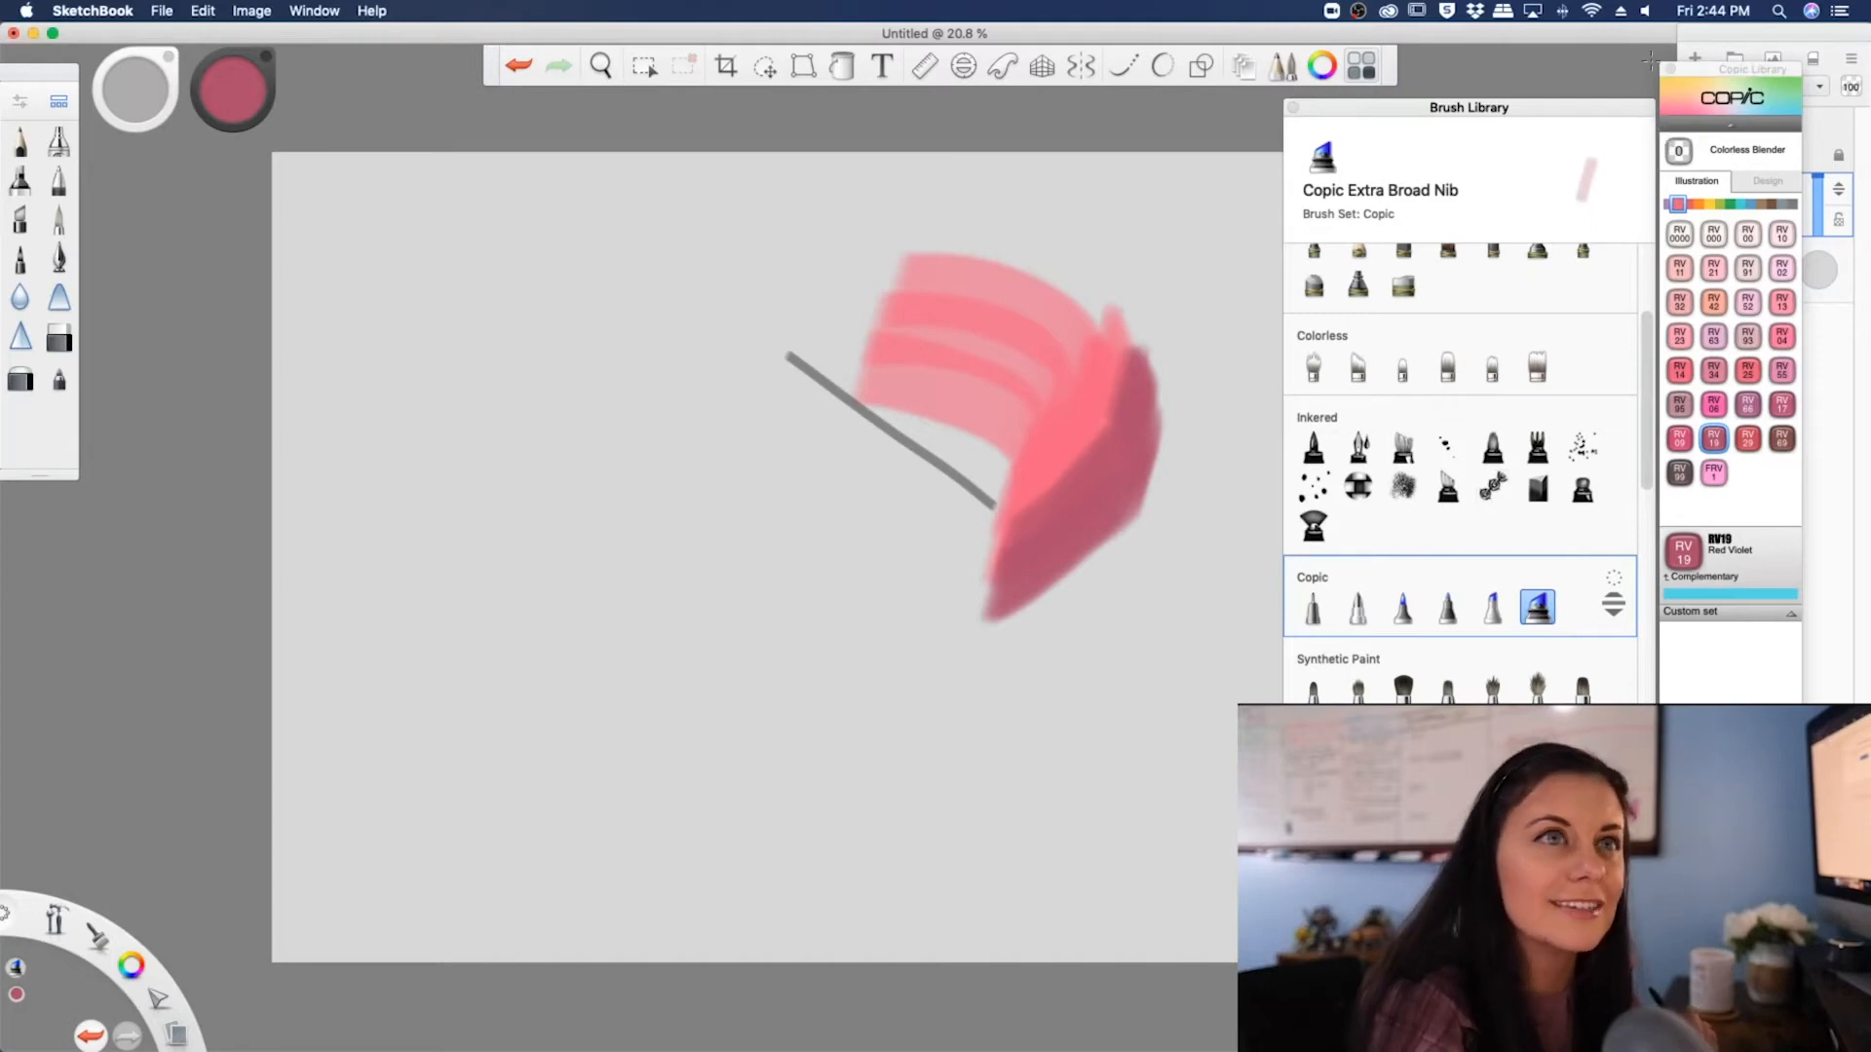
# - Choose the Cumulus brush from the Clouds set and set the brush colour to white
pyautogui.scroll(-2, 1513, 661)
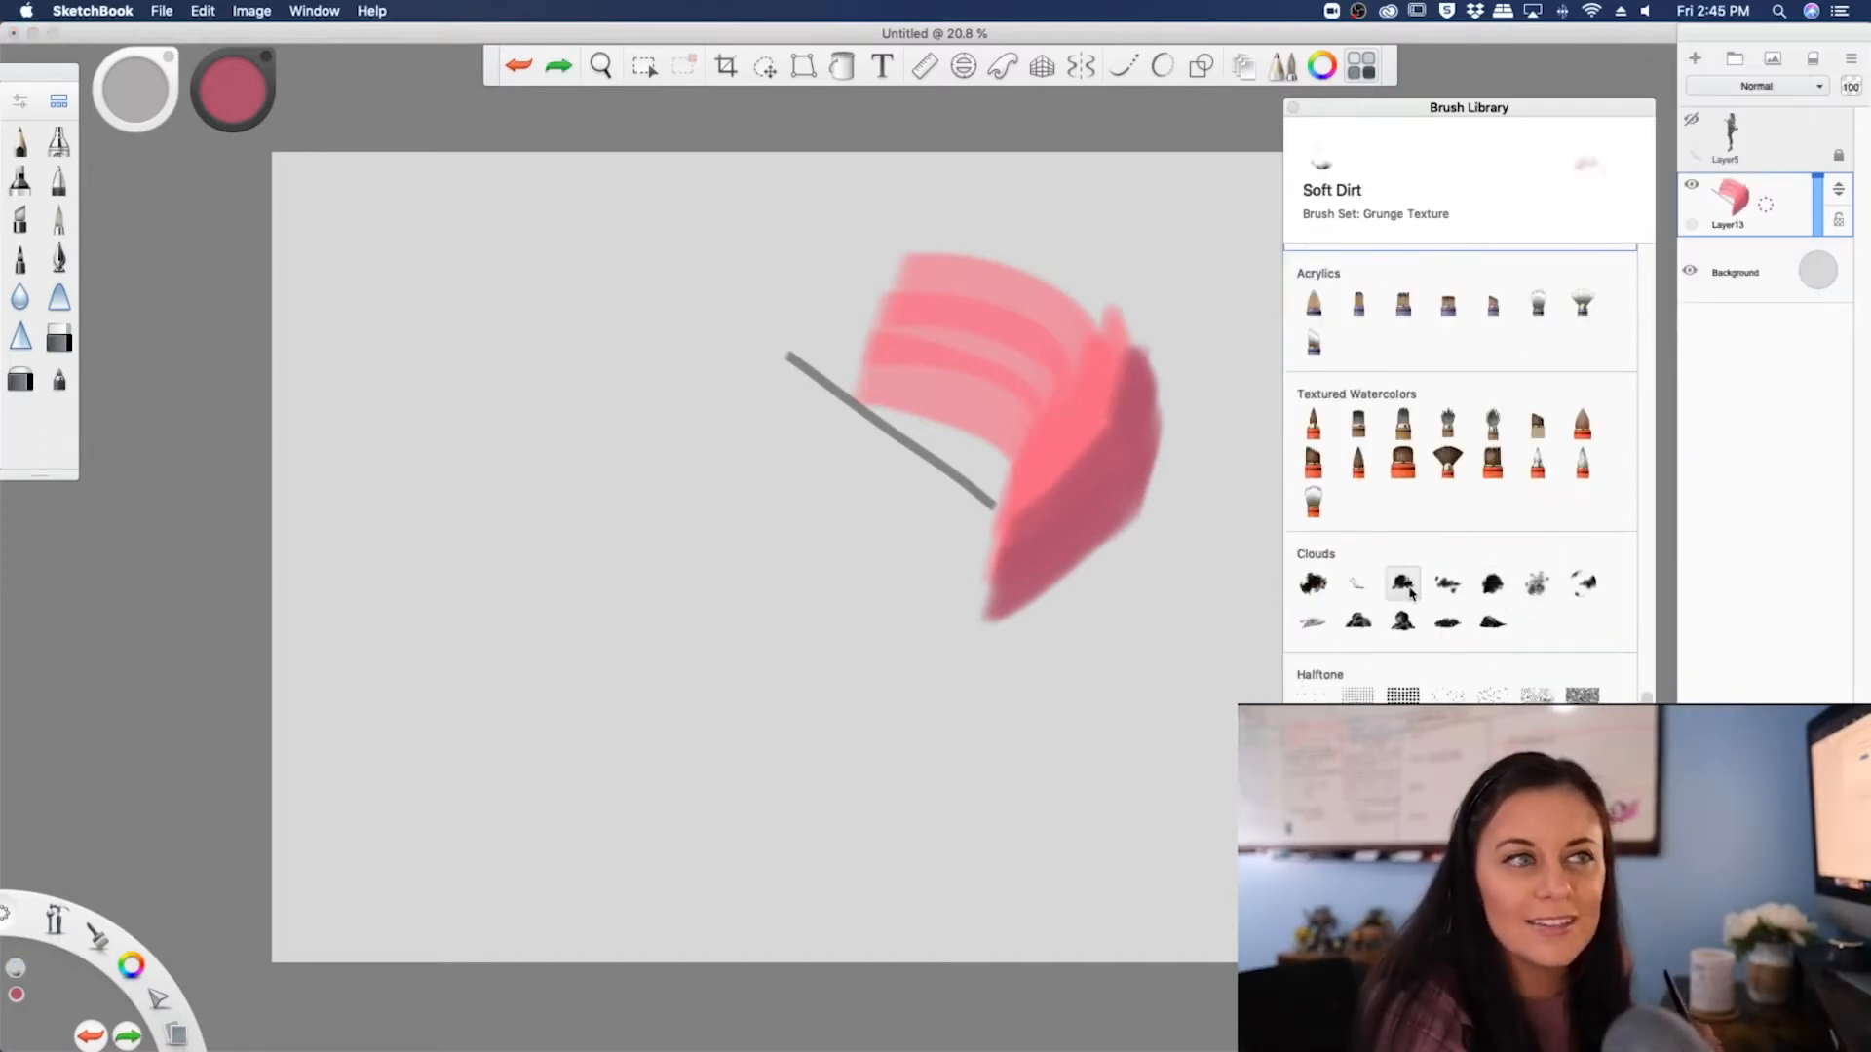
pyautogui.click(1360, 624)
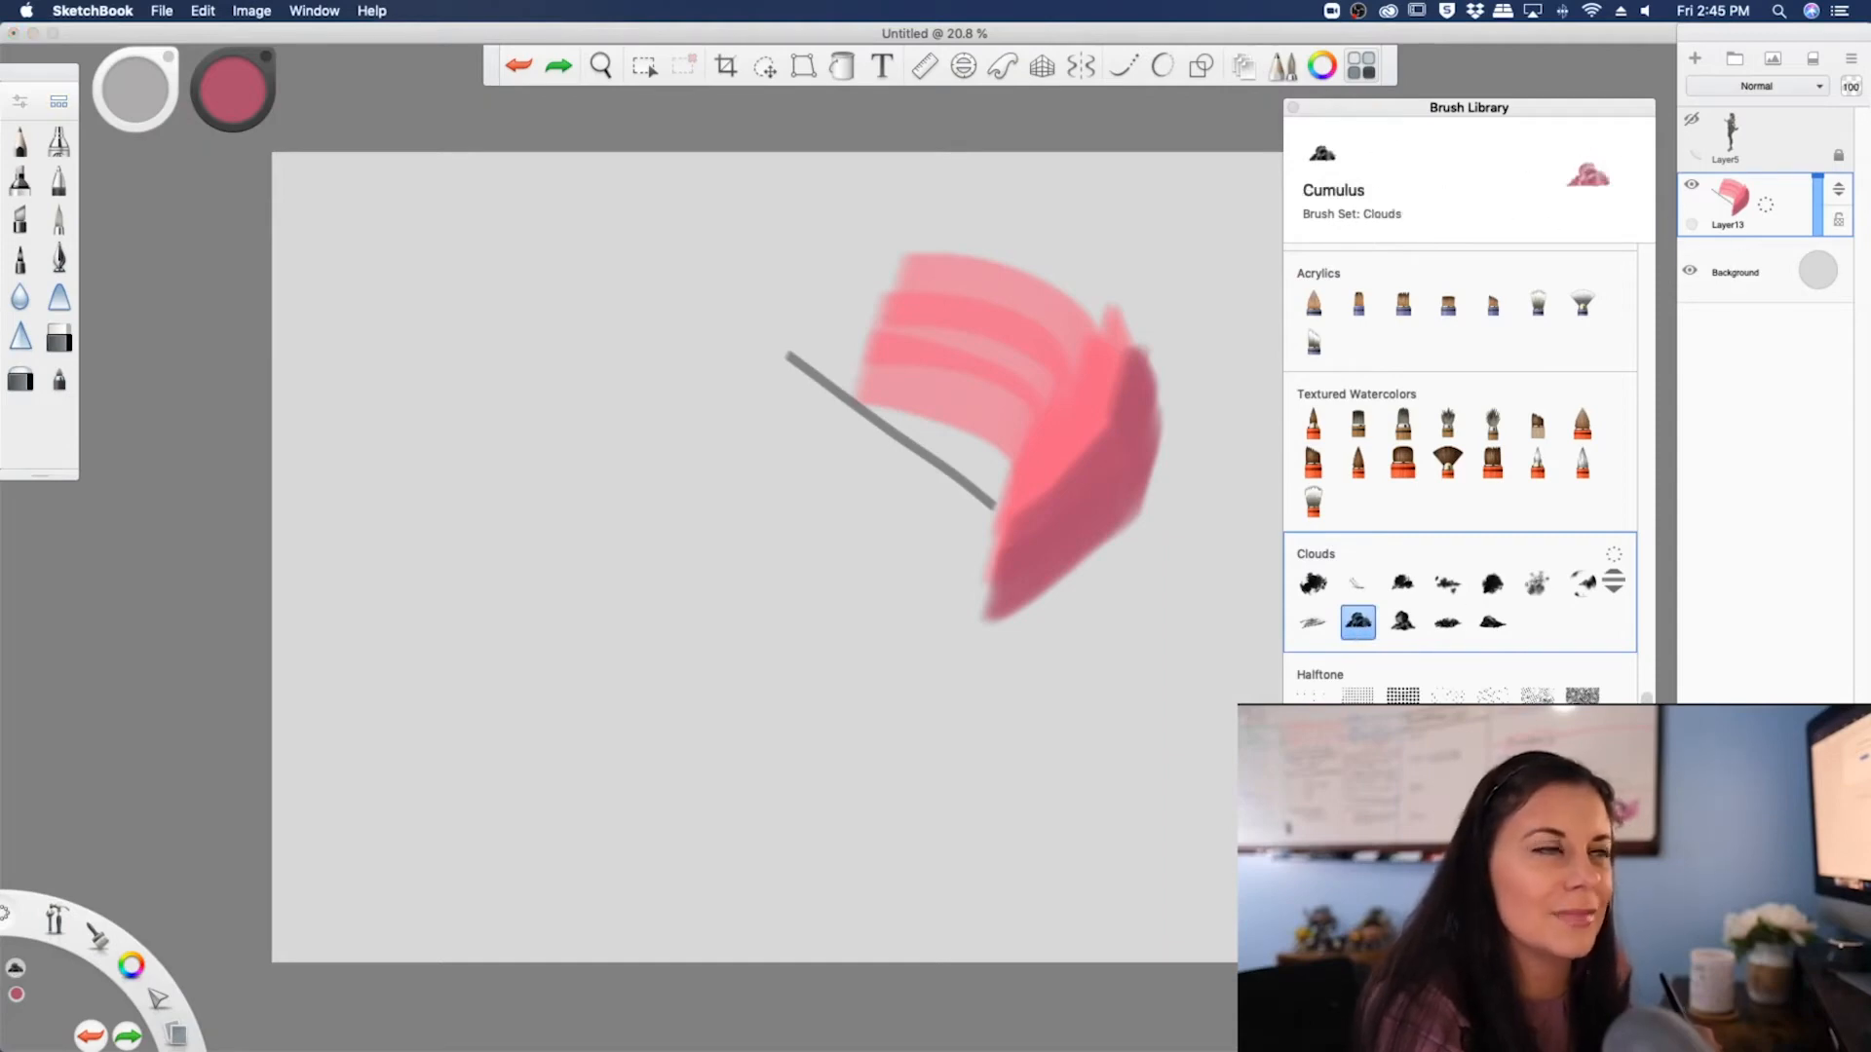
pyautogui.click(223, 101)
pyautogui.moveTo(227, 121); pyautogui.dragTo(233, 75)
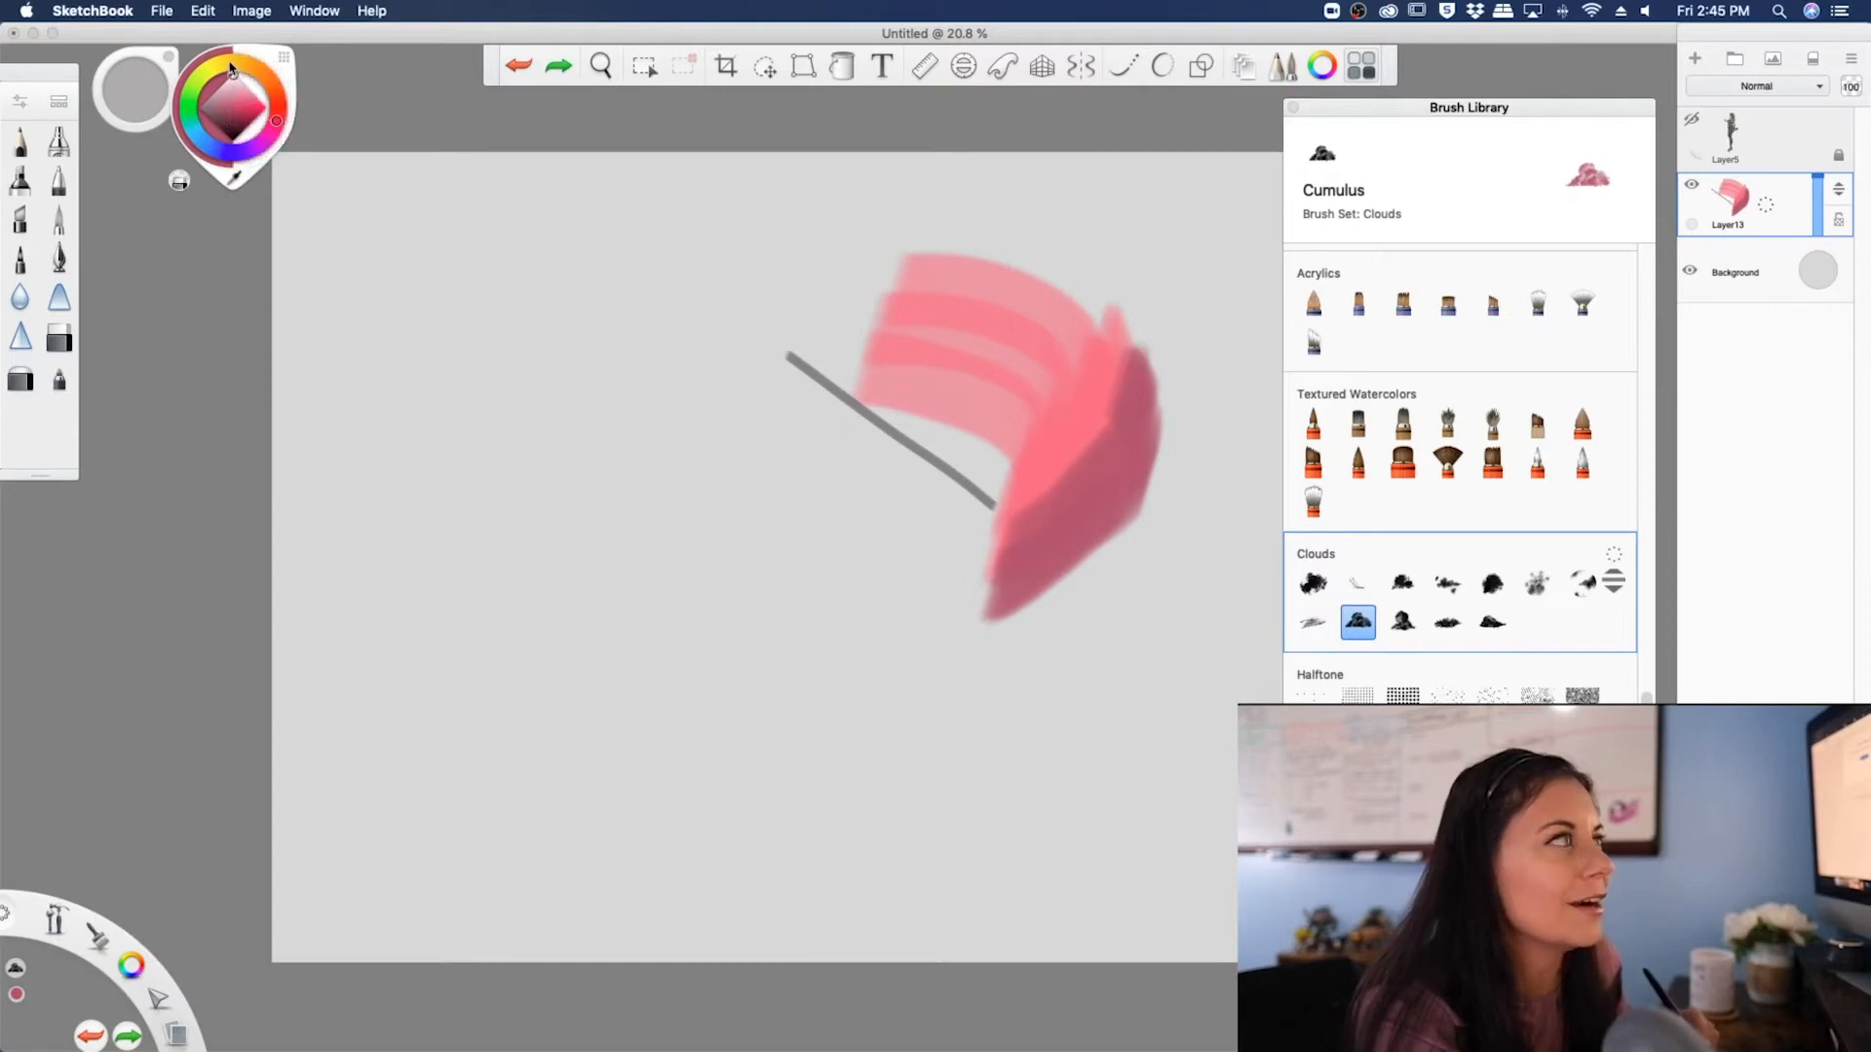
# - Stamp six white cumulus clouds across the canvas beside the pink marker strokes
pyautogui.click(482, 357)
pyautogui.click(571, 397)
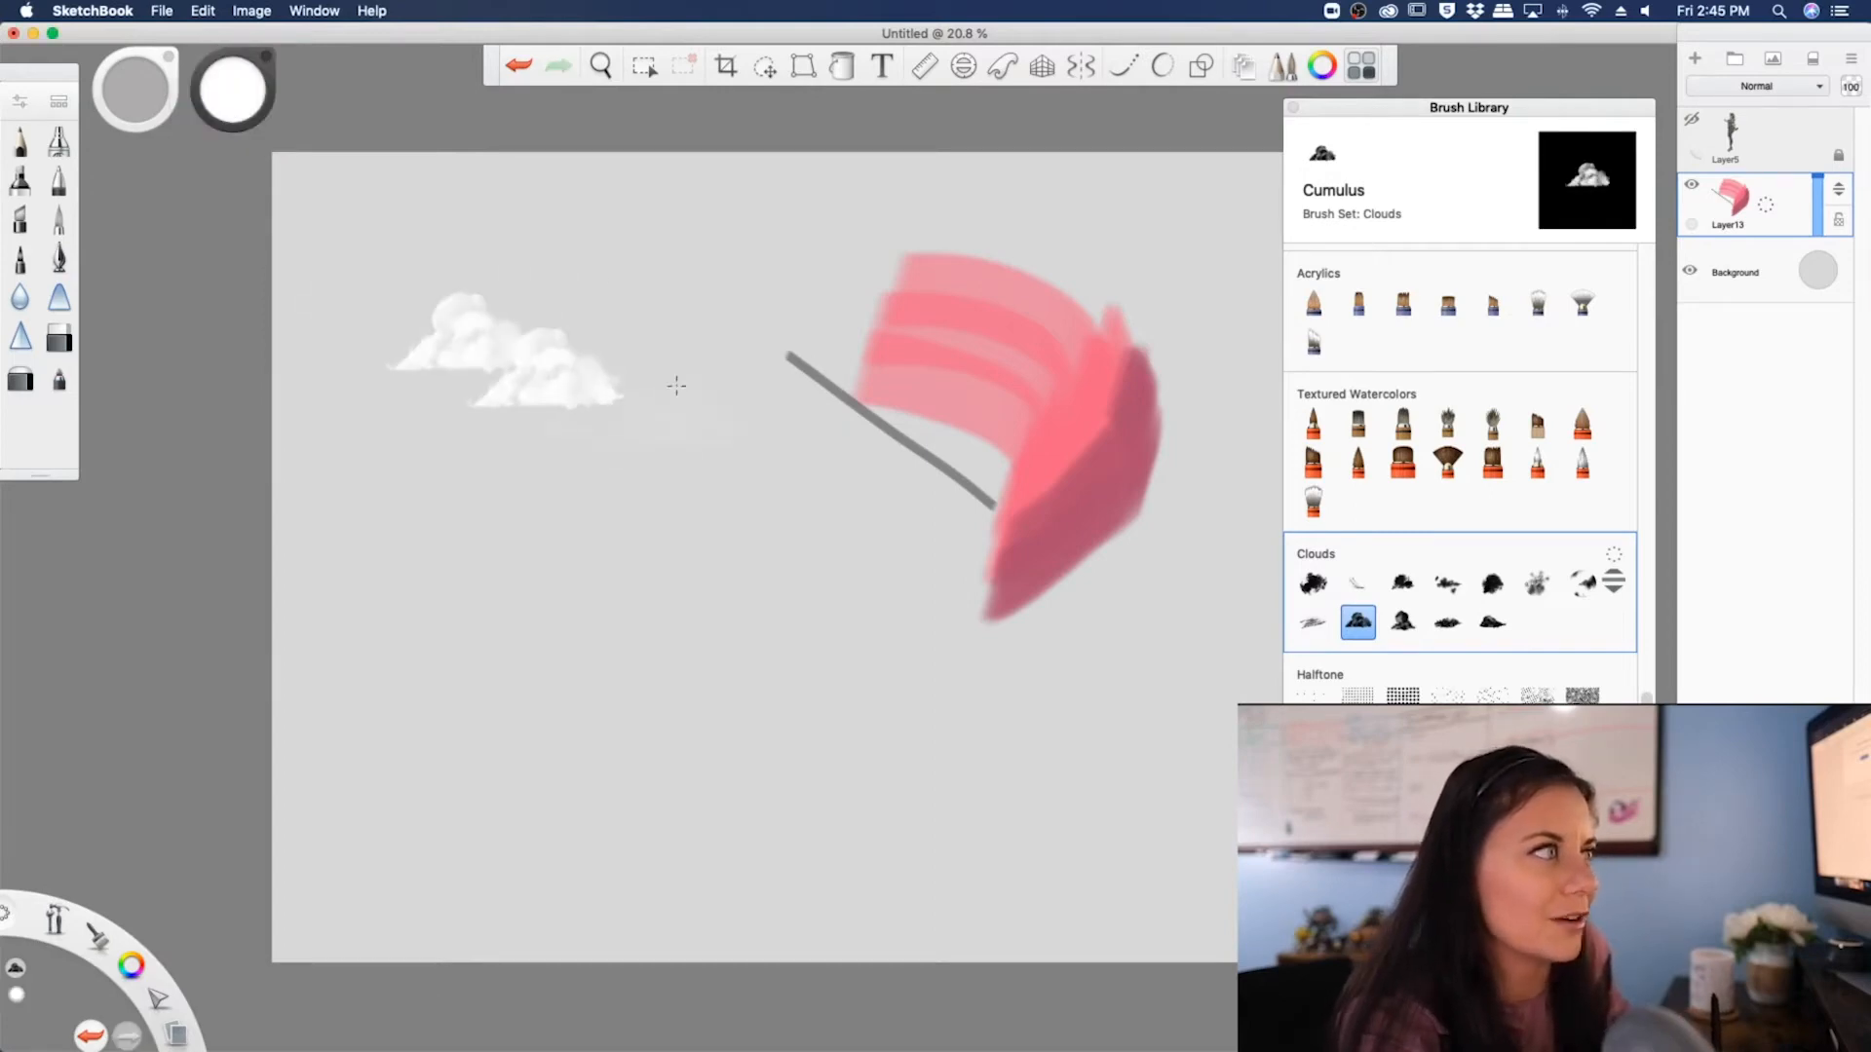
pyautogui.click(622, 263)
pyautogui.click(756, 473)
pyautogui.click(353, 495)
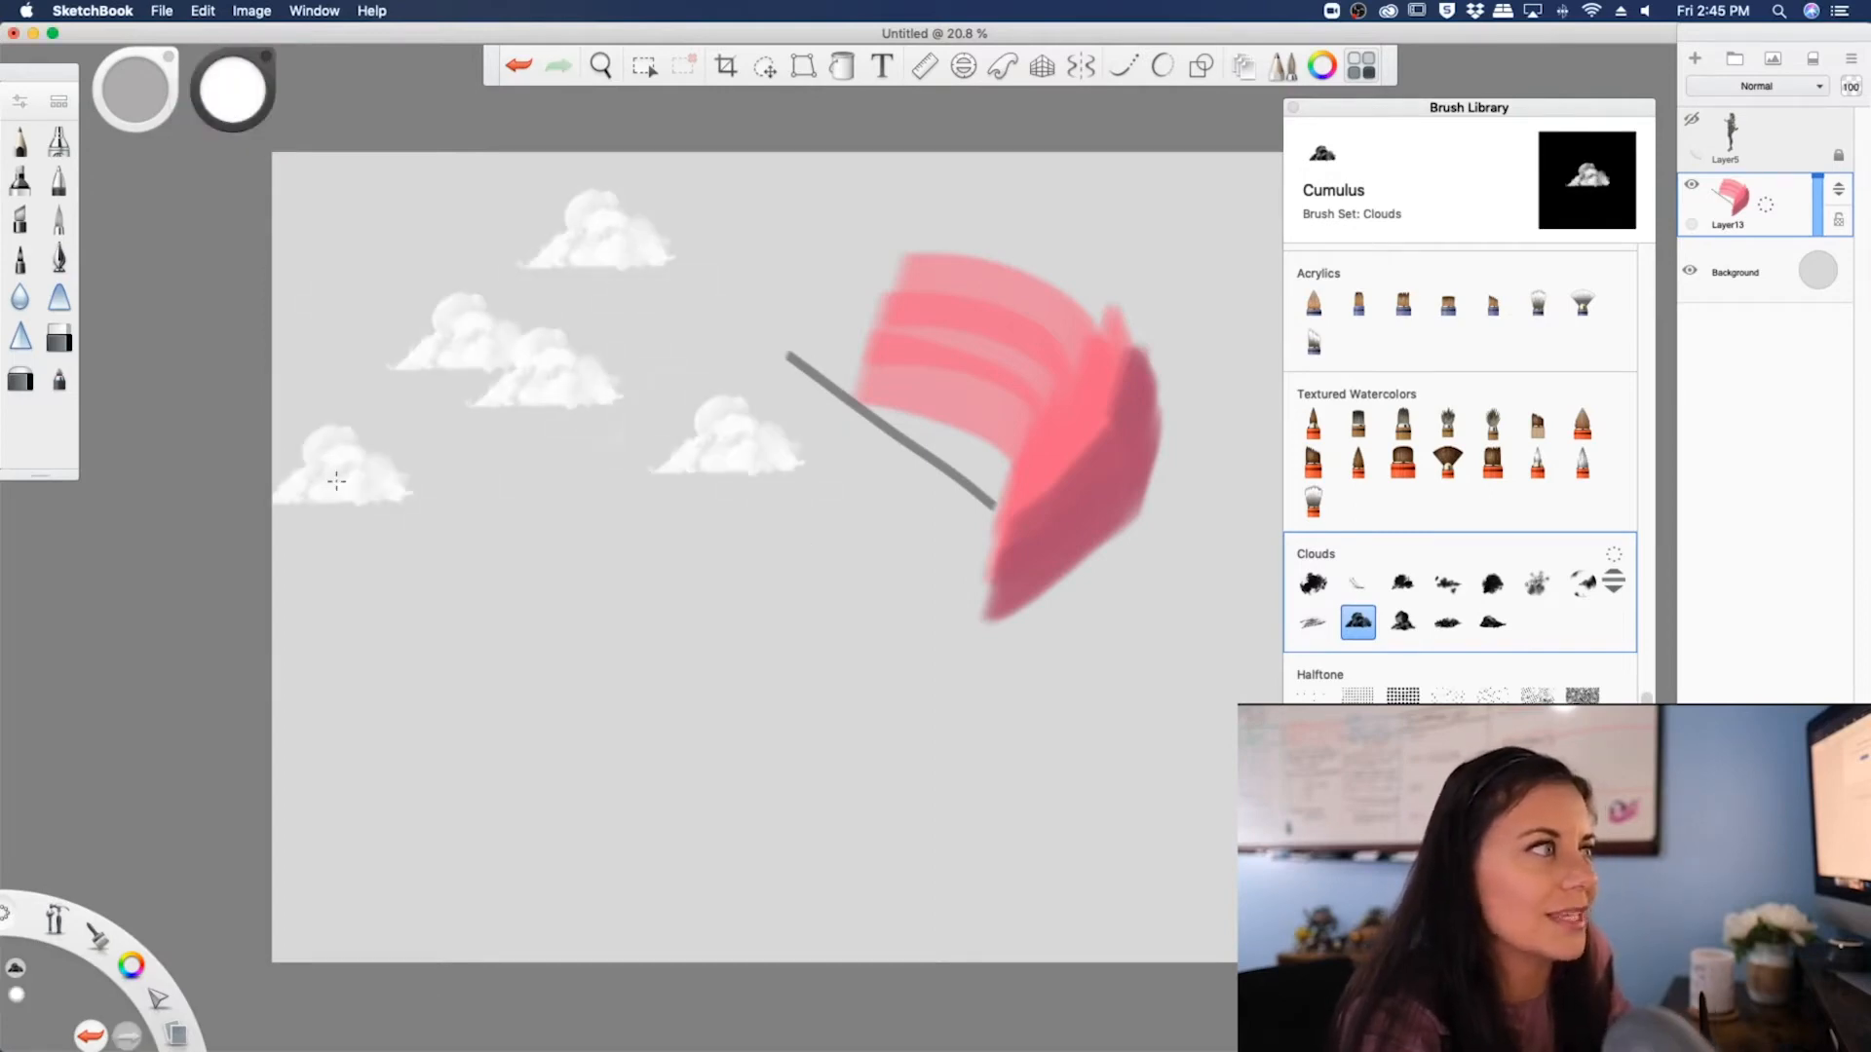
pyautogui.click(338, 257)
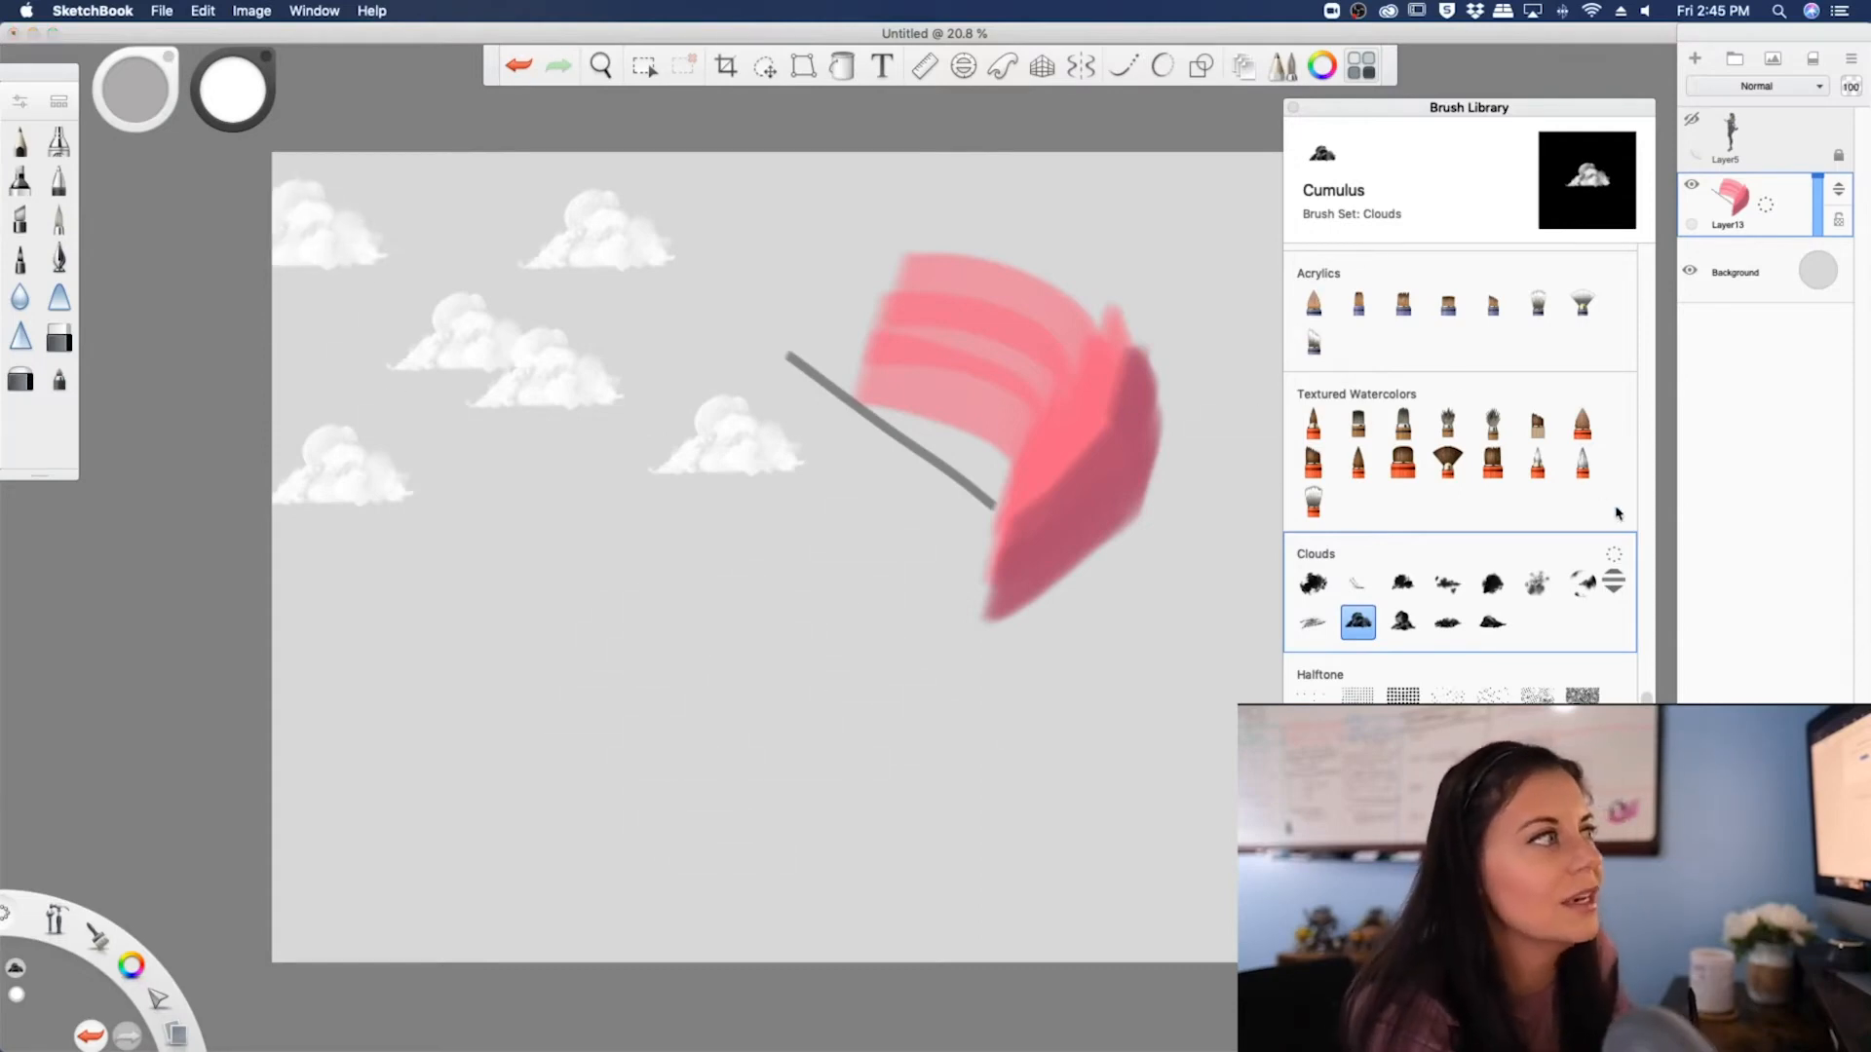
# - Try the Heavy Tone halftone brush and look through the Brush Library's remaining texture and stamp sets
pyautogui.click(1402, 695)
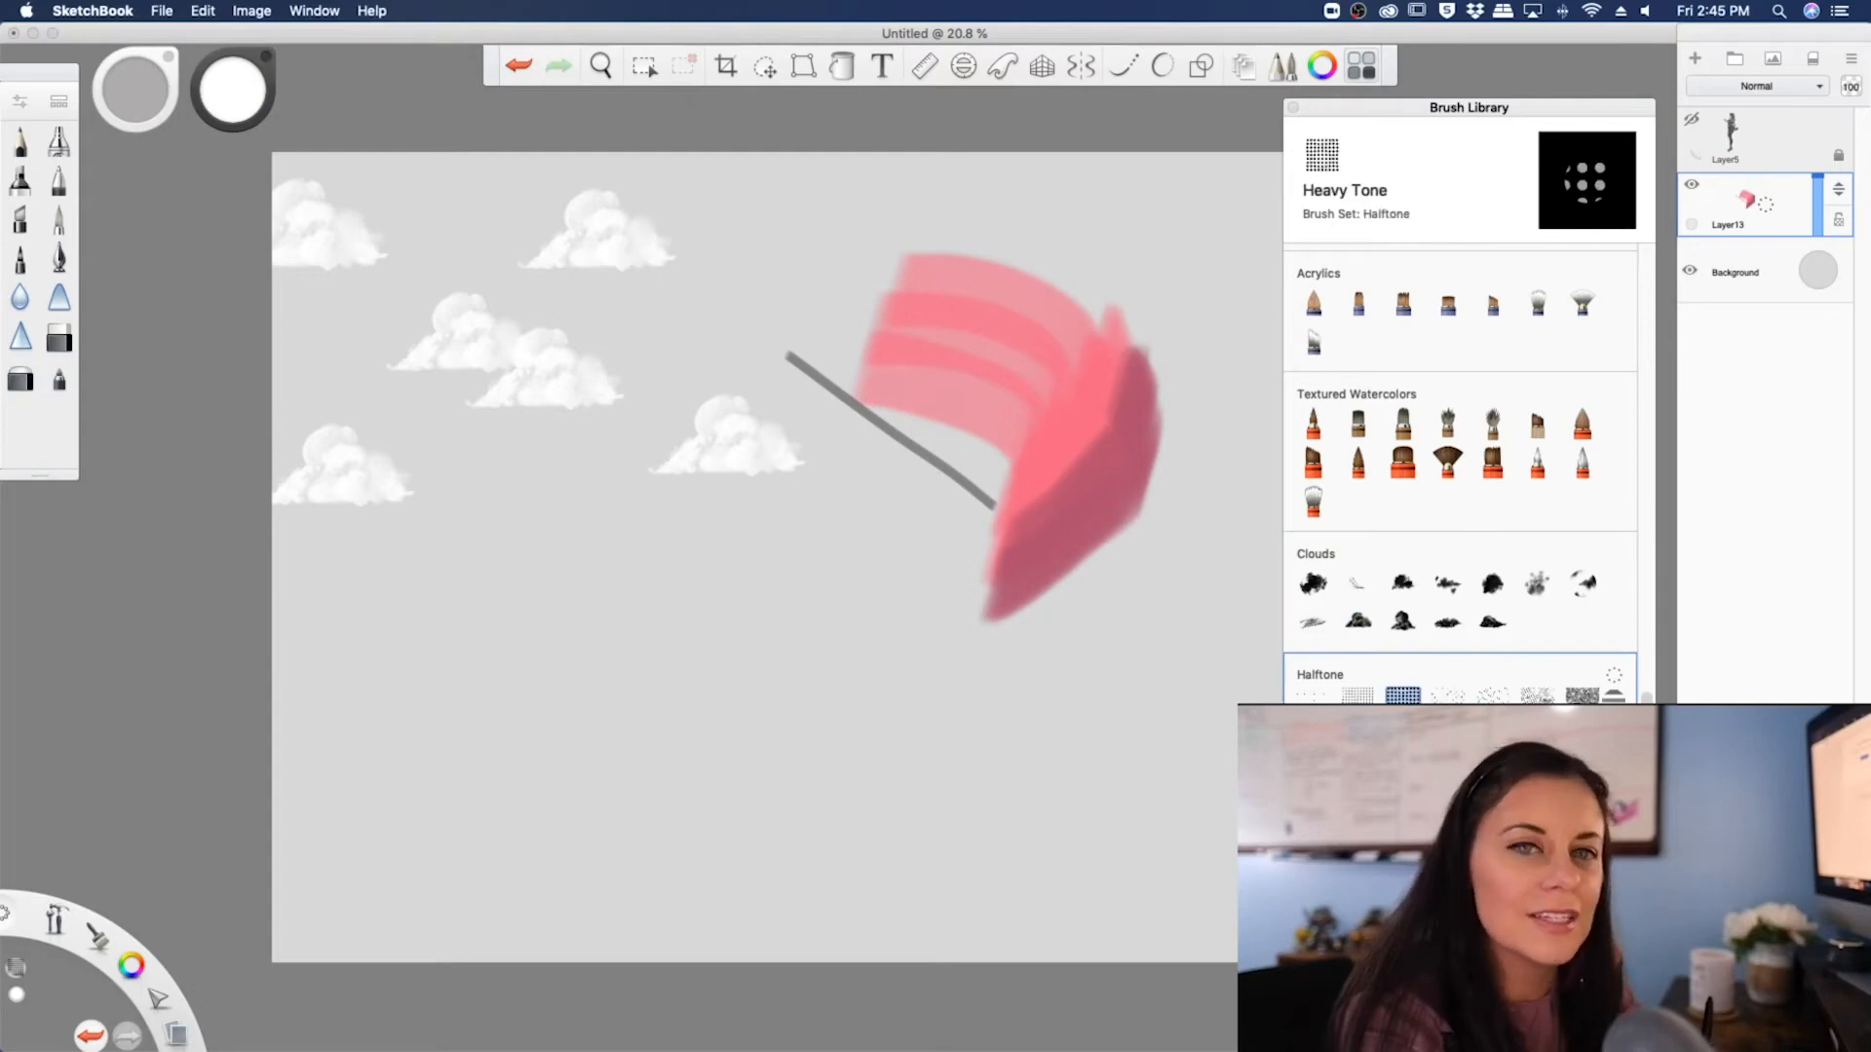
pyautogui.moveTo(791, 616)
pyautogui.mouseDown()
pyautogui.moveTo(849, 722)
pyautogui.moveTo(910, 678)
pyautogui.moveTo(778, 730)
pyautogui.moveTo(808, 628)
pyautogui.mouseUp()
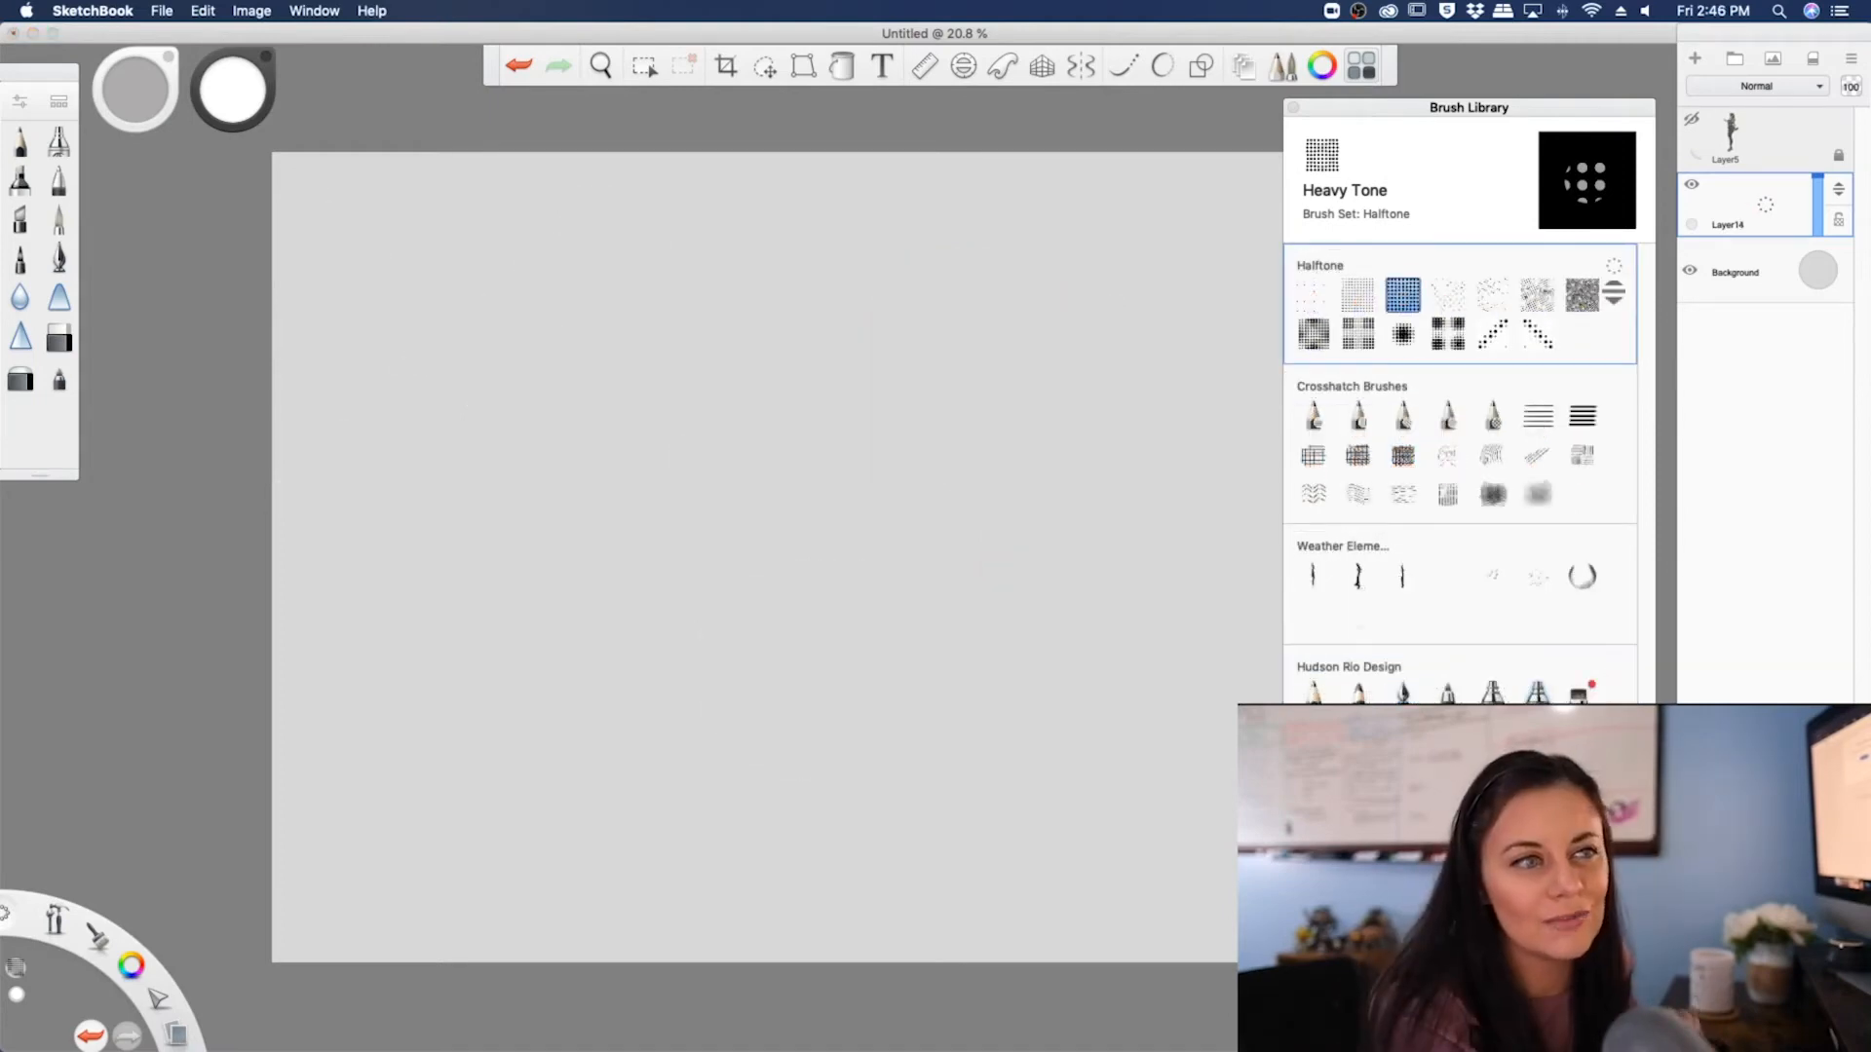
pyautogui.scroll(-10, 1461, 468)
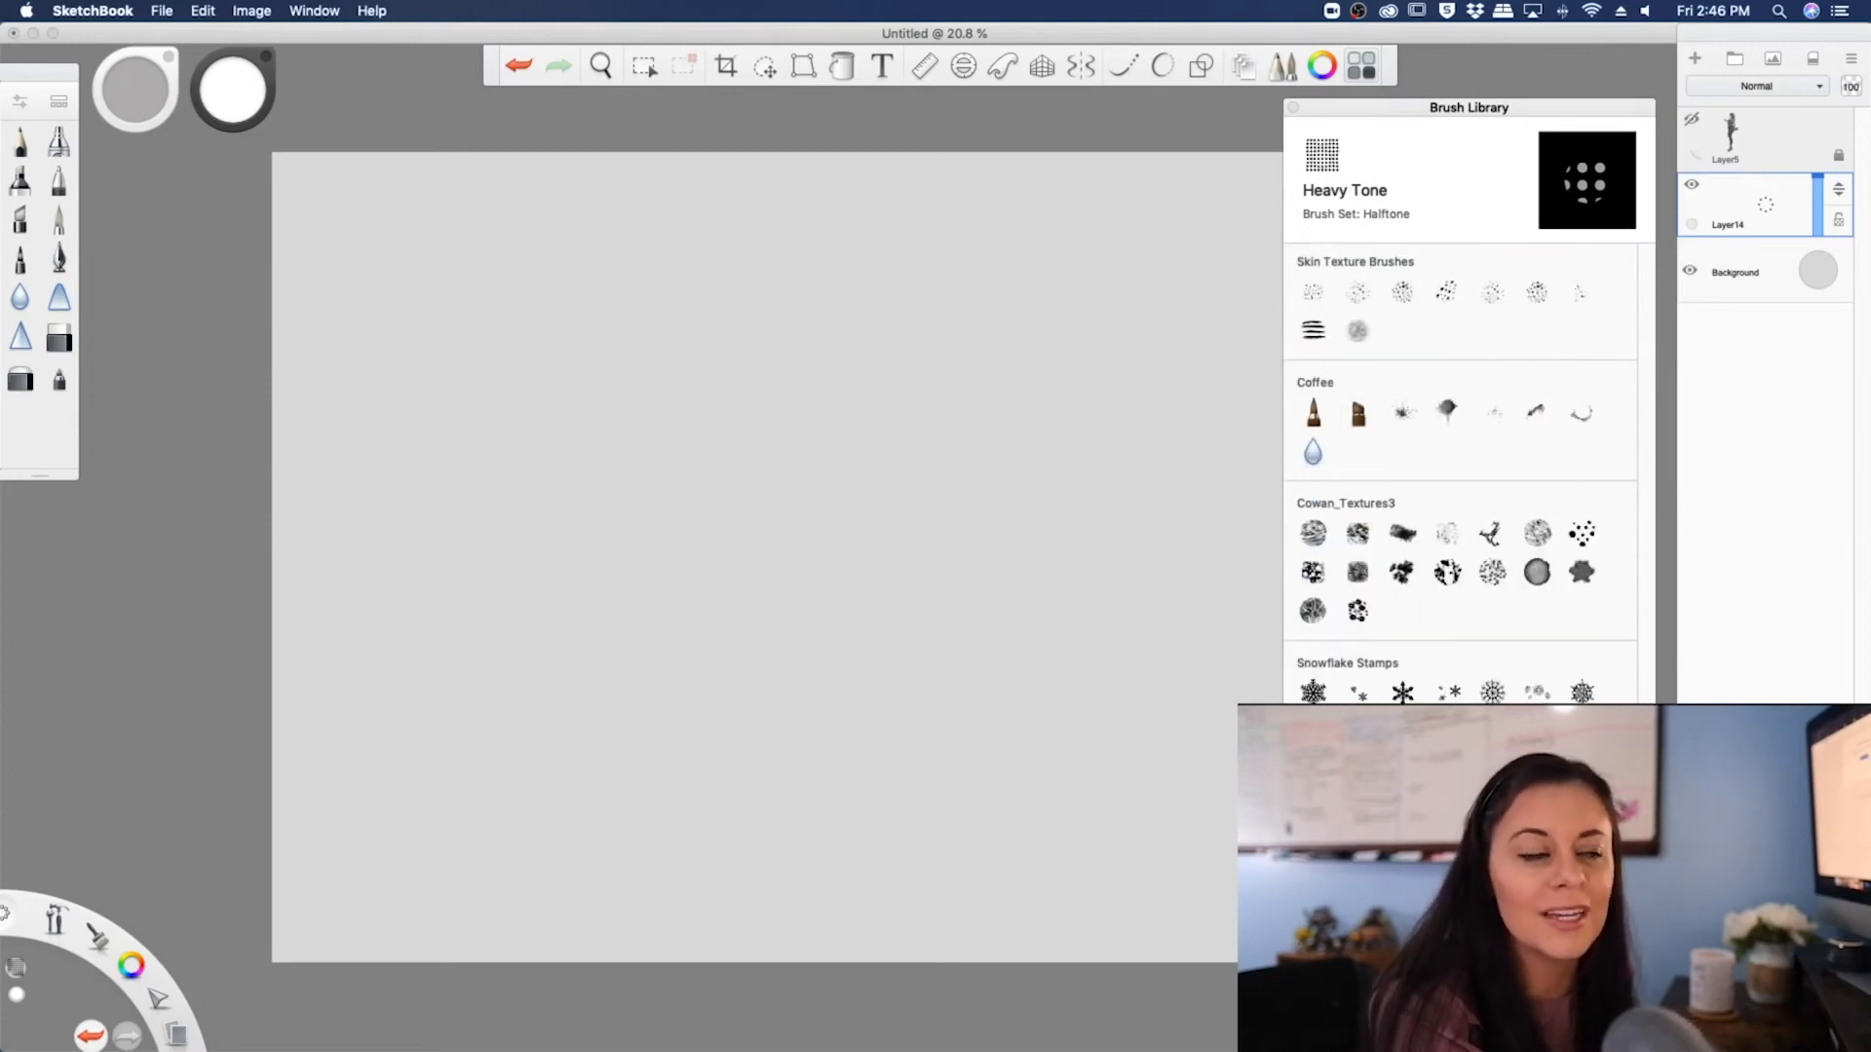
pyautogui.scroll(-3, 1462, 467)
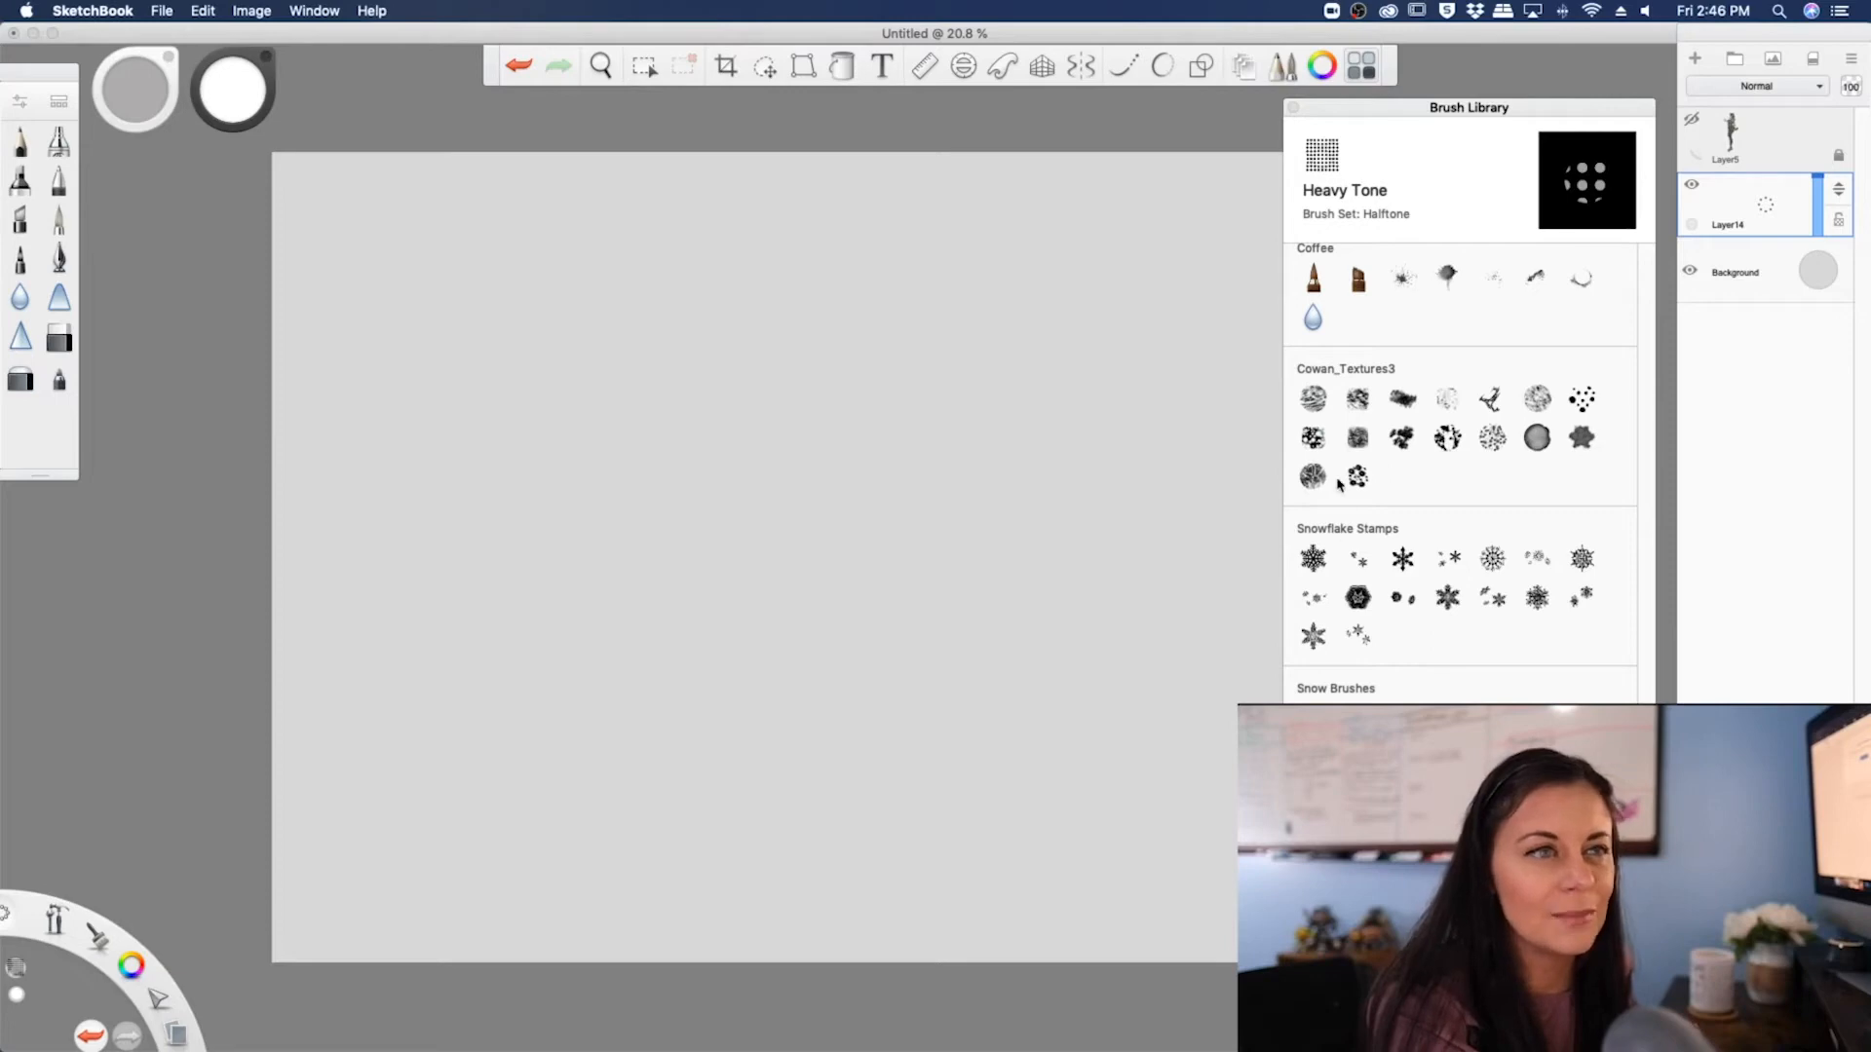
# - Open SketchBook Extras, make it taller to browse the downloadable brush sets, and close it along with the Brush Library
pyautogui.click(252, 11)
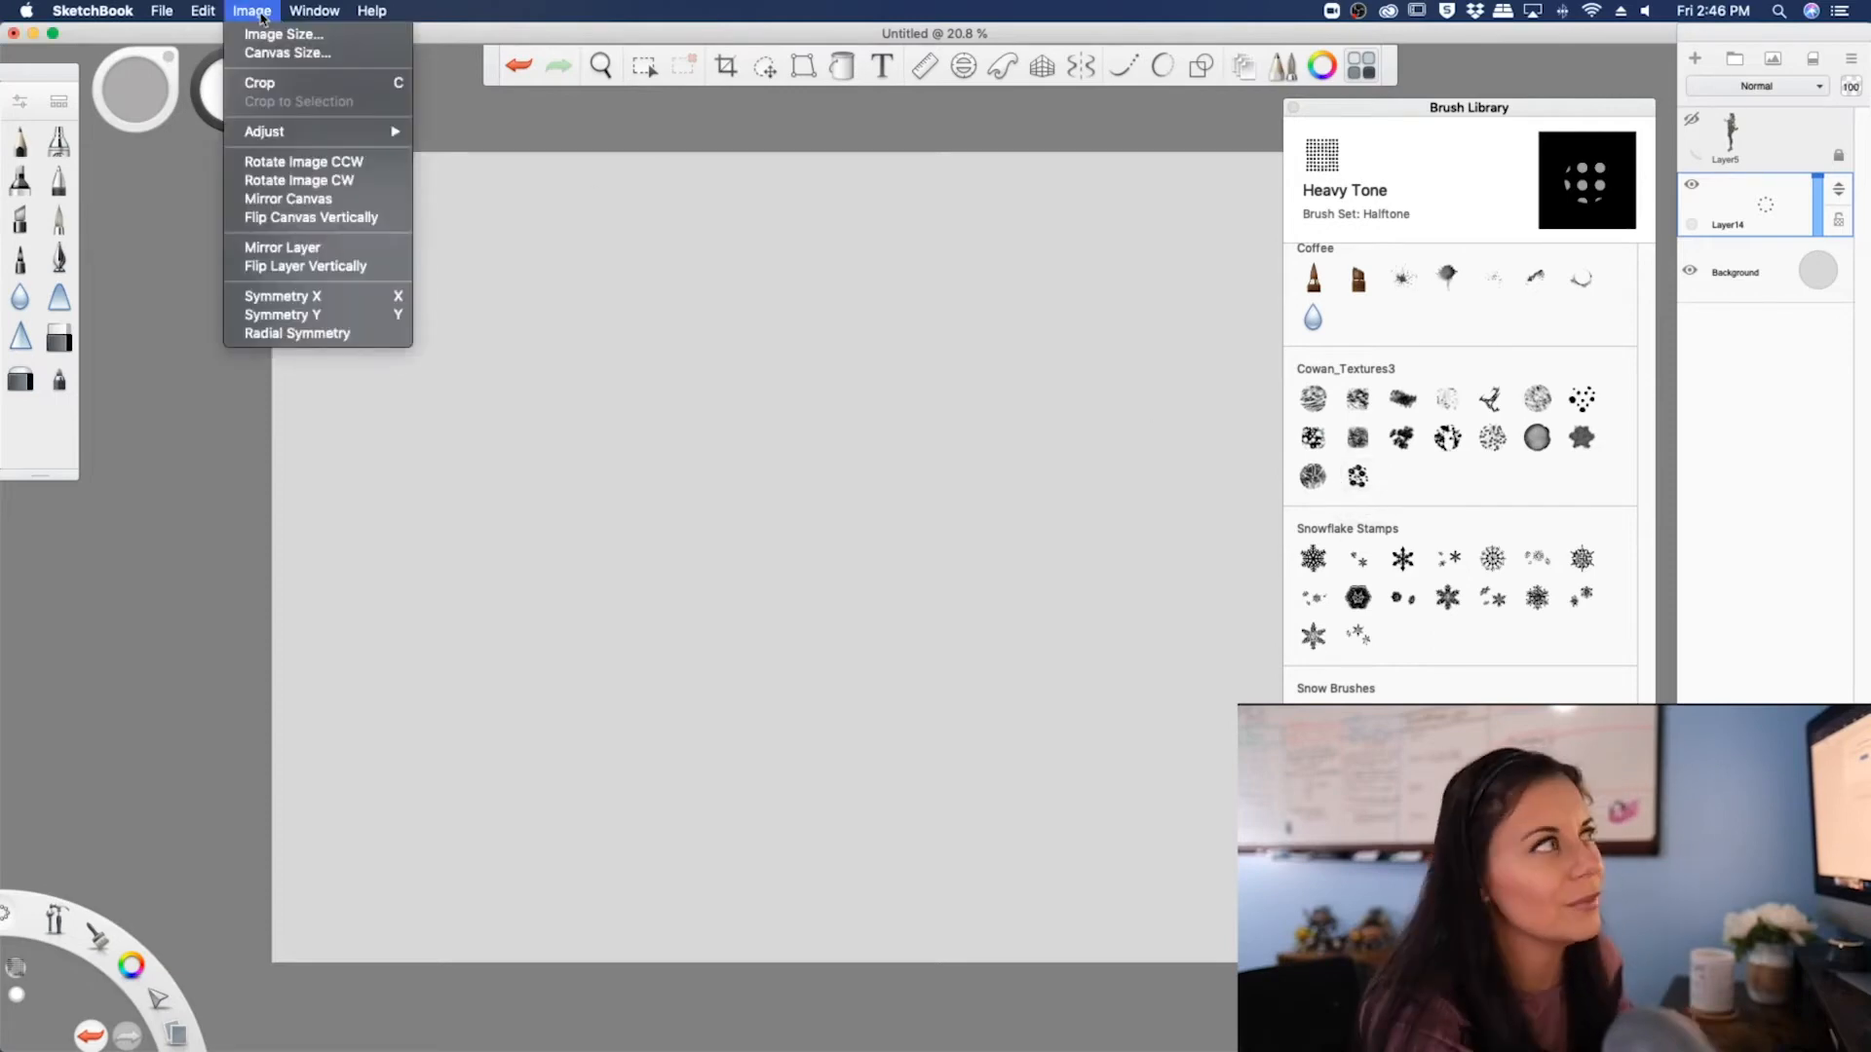
pyautogui.moveTo(305, 13)
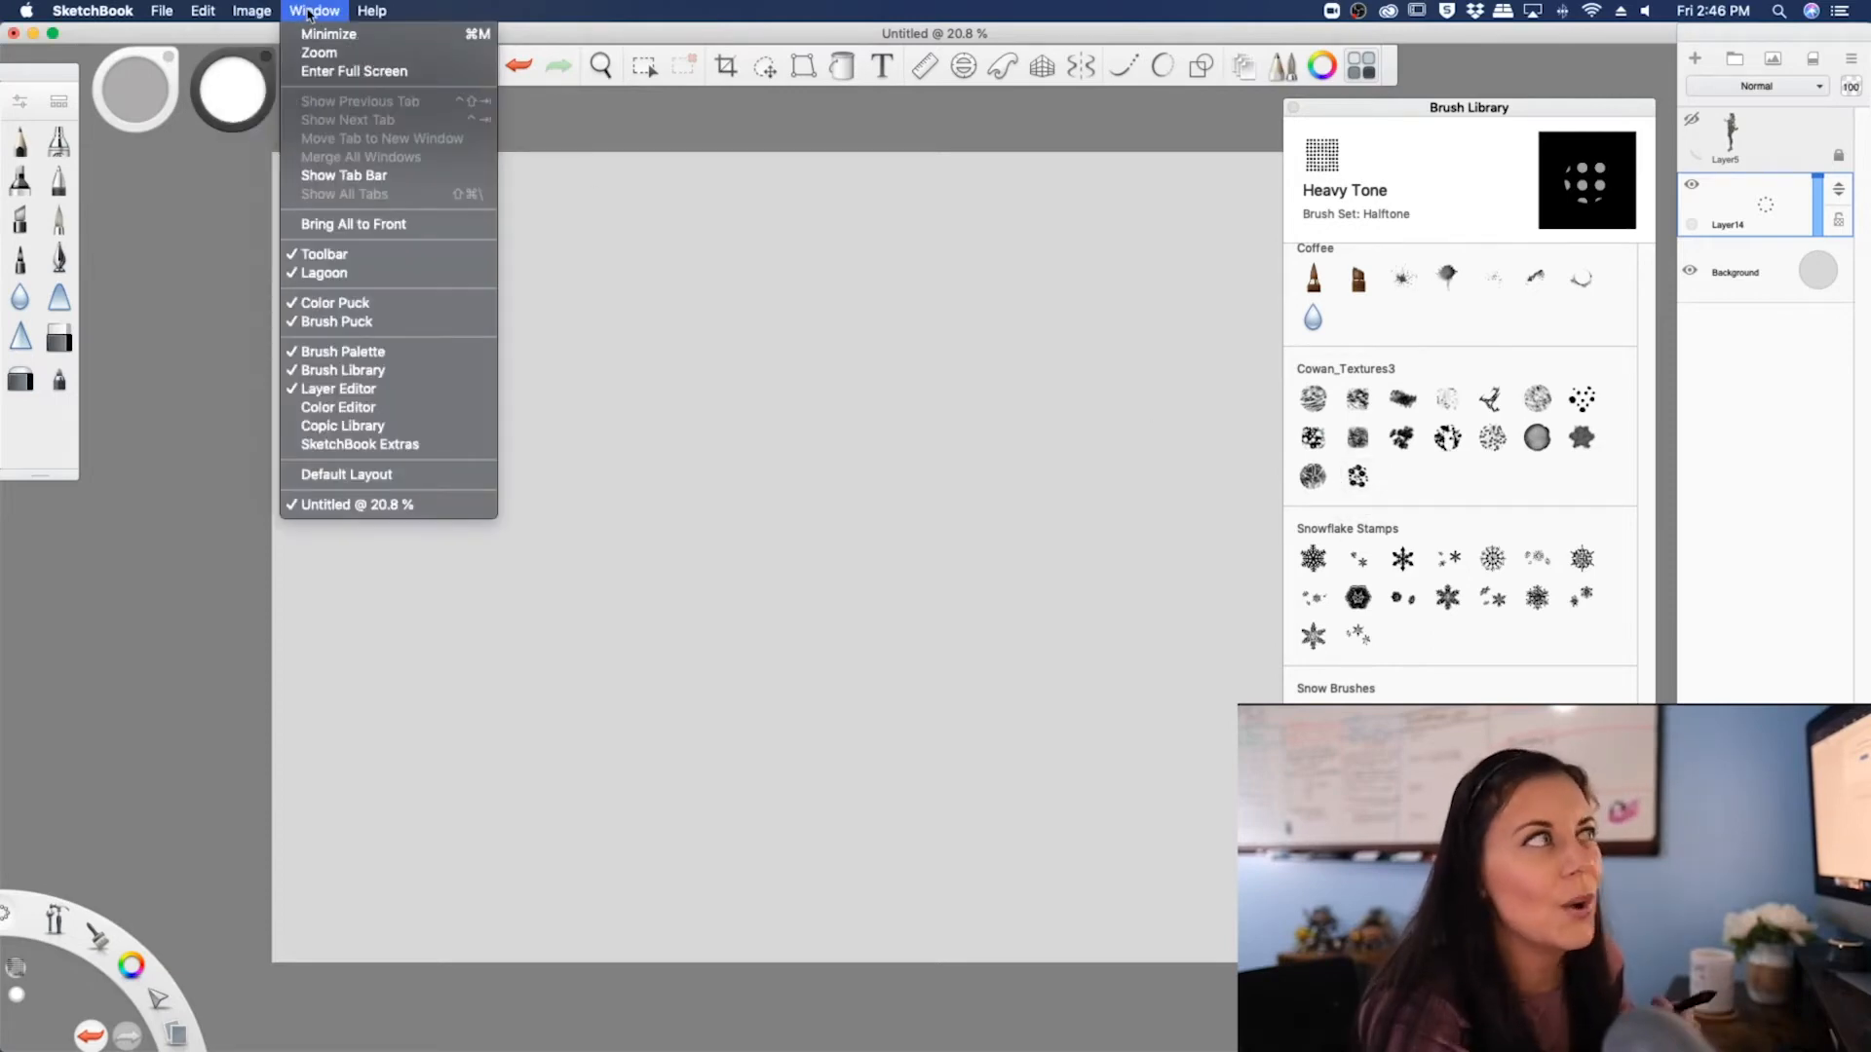
pyautogui.click(365, 447)
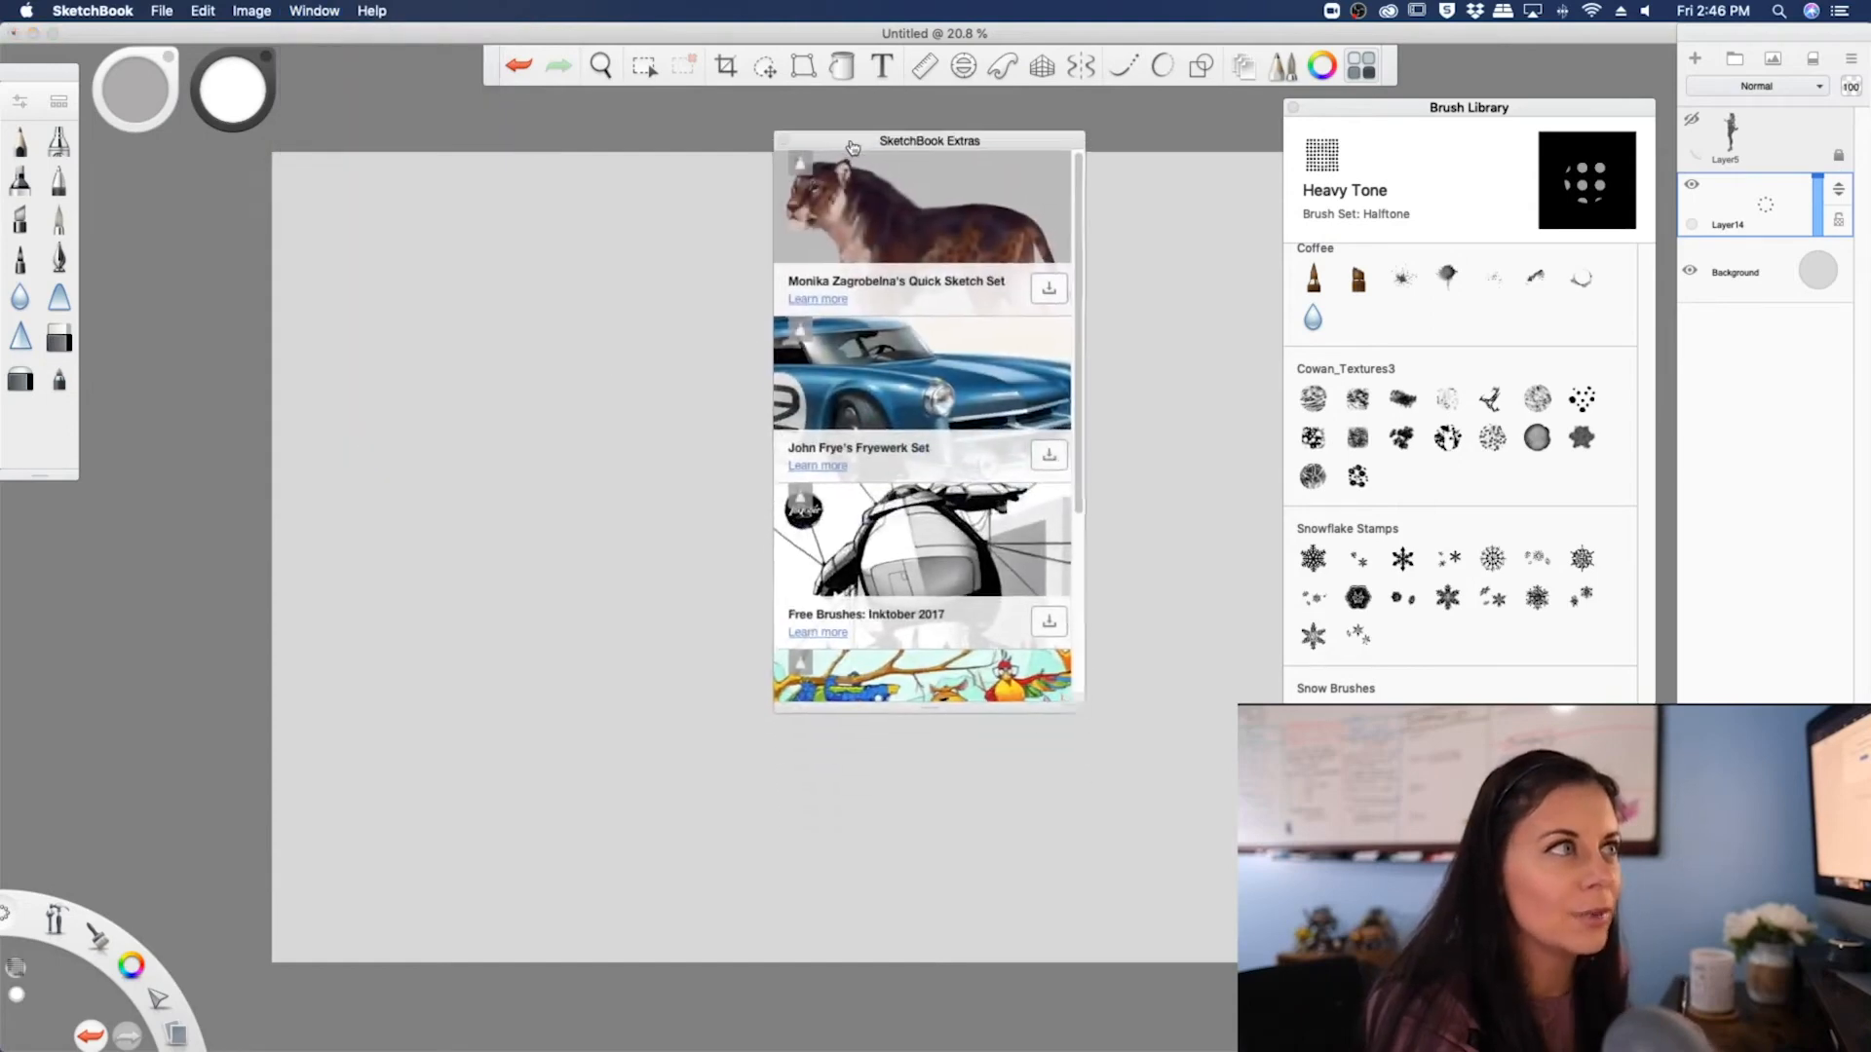
pyautogui.moveTo(853, 146); pyautogui.dragTo(851, 104)
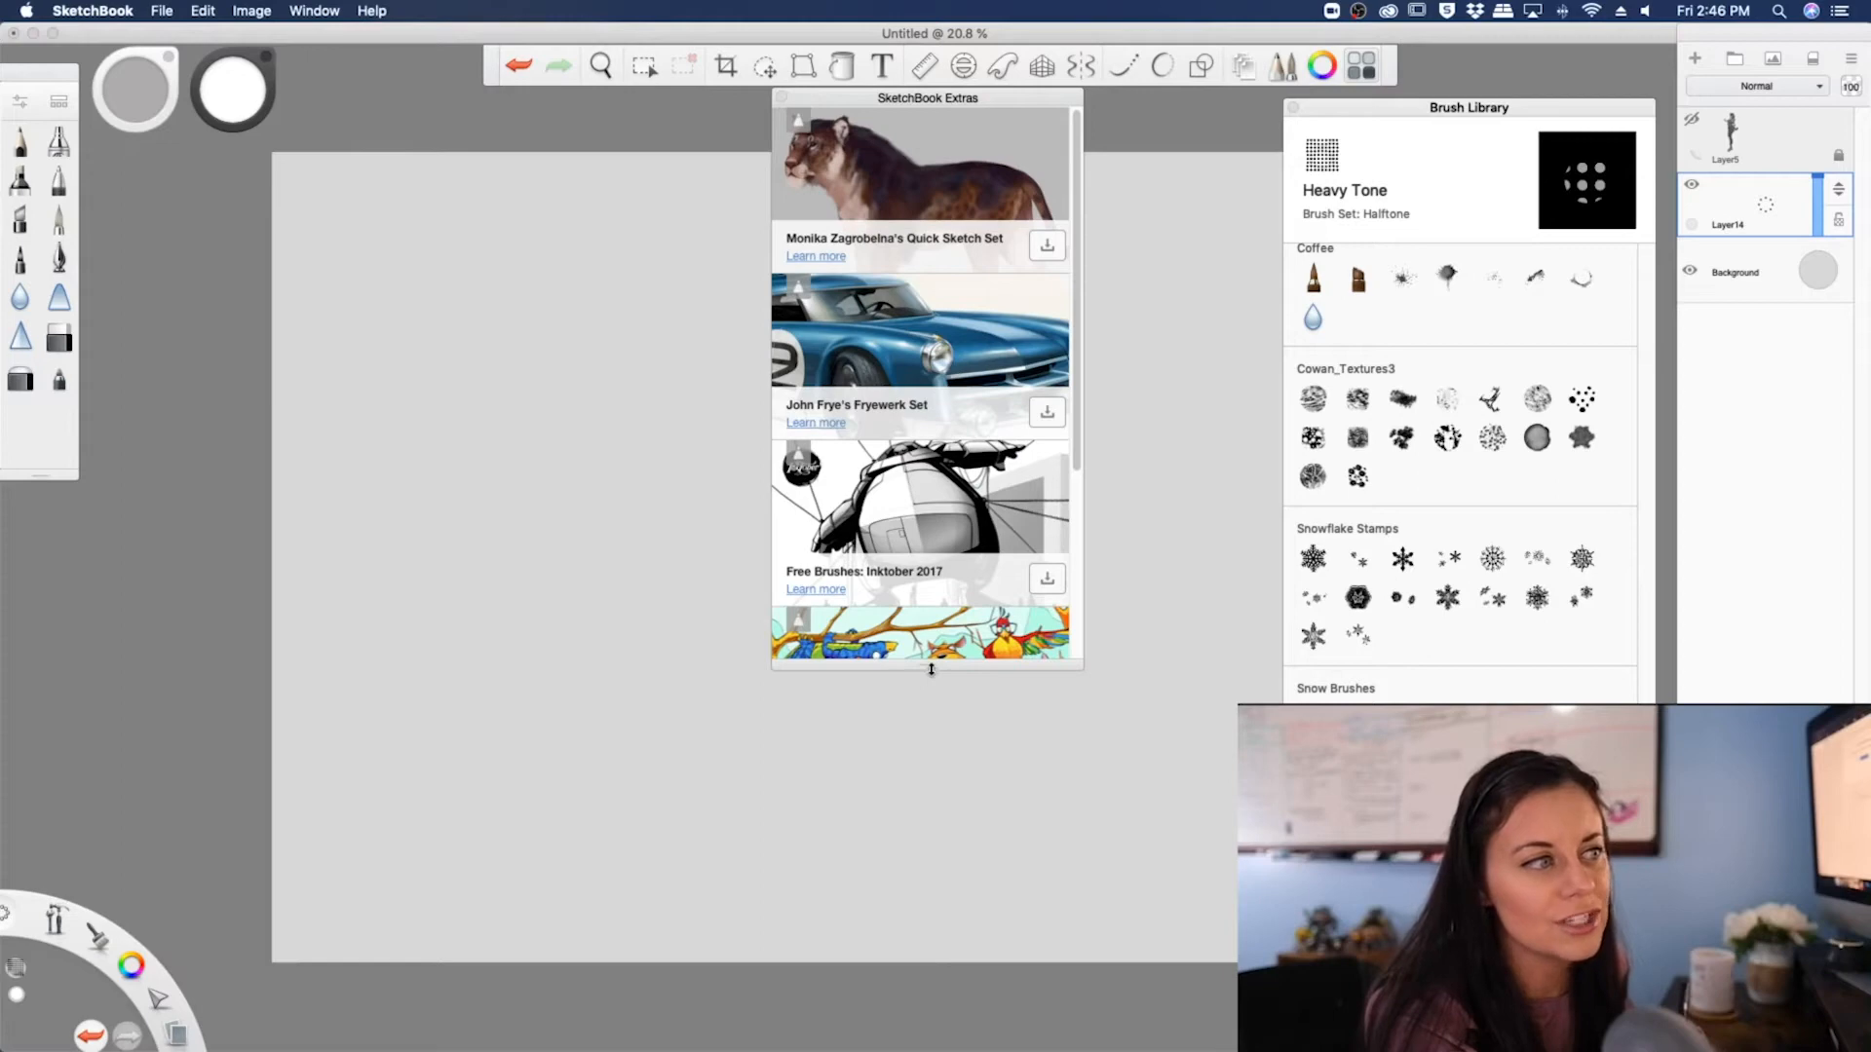
pyautogui.moveTo(932, 669); pyautogui.dragTo(955, 1046)
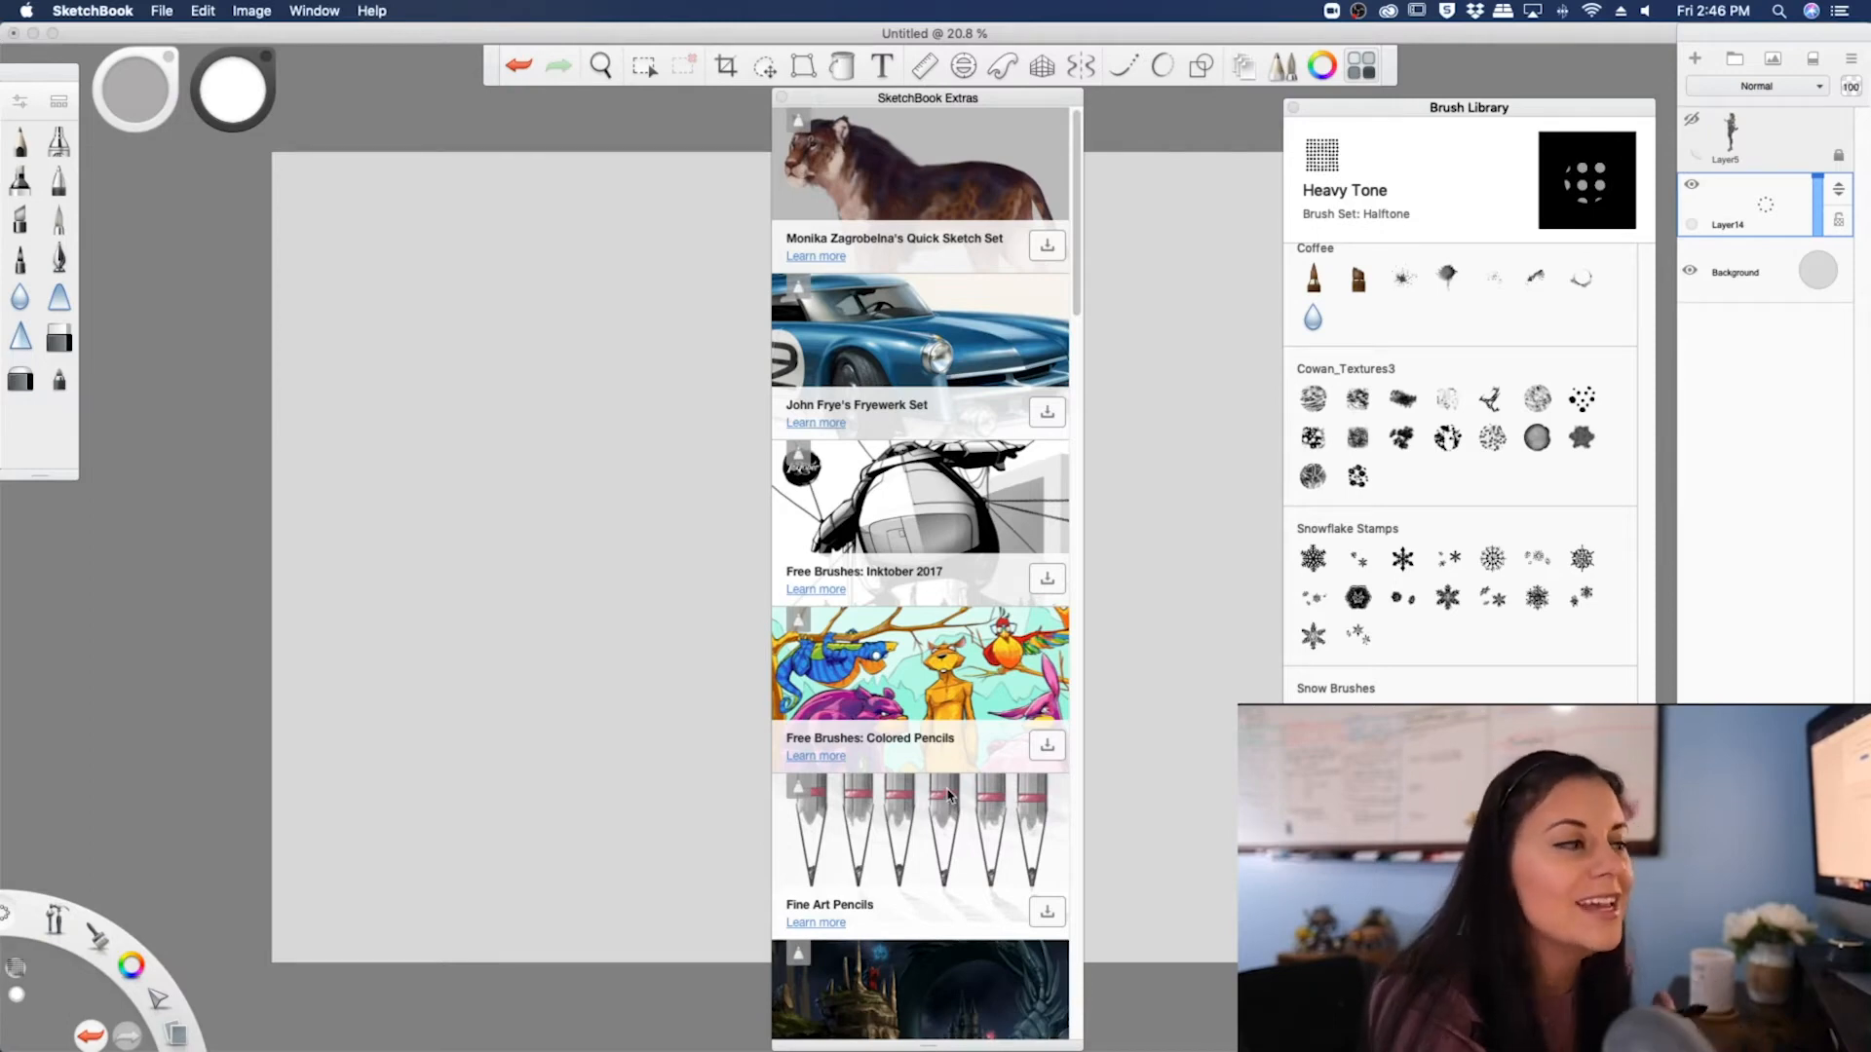
pyautogui.scroll(-10, 948, 796)
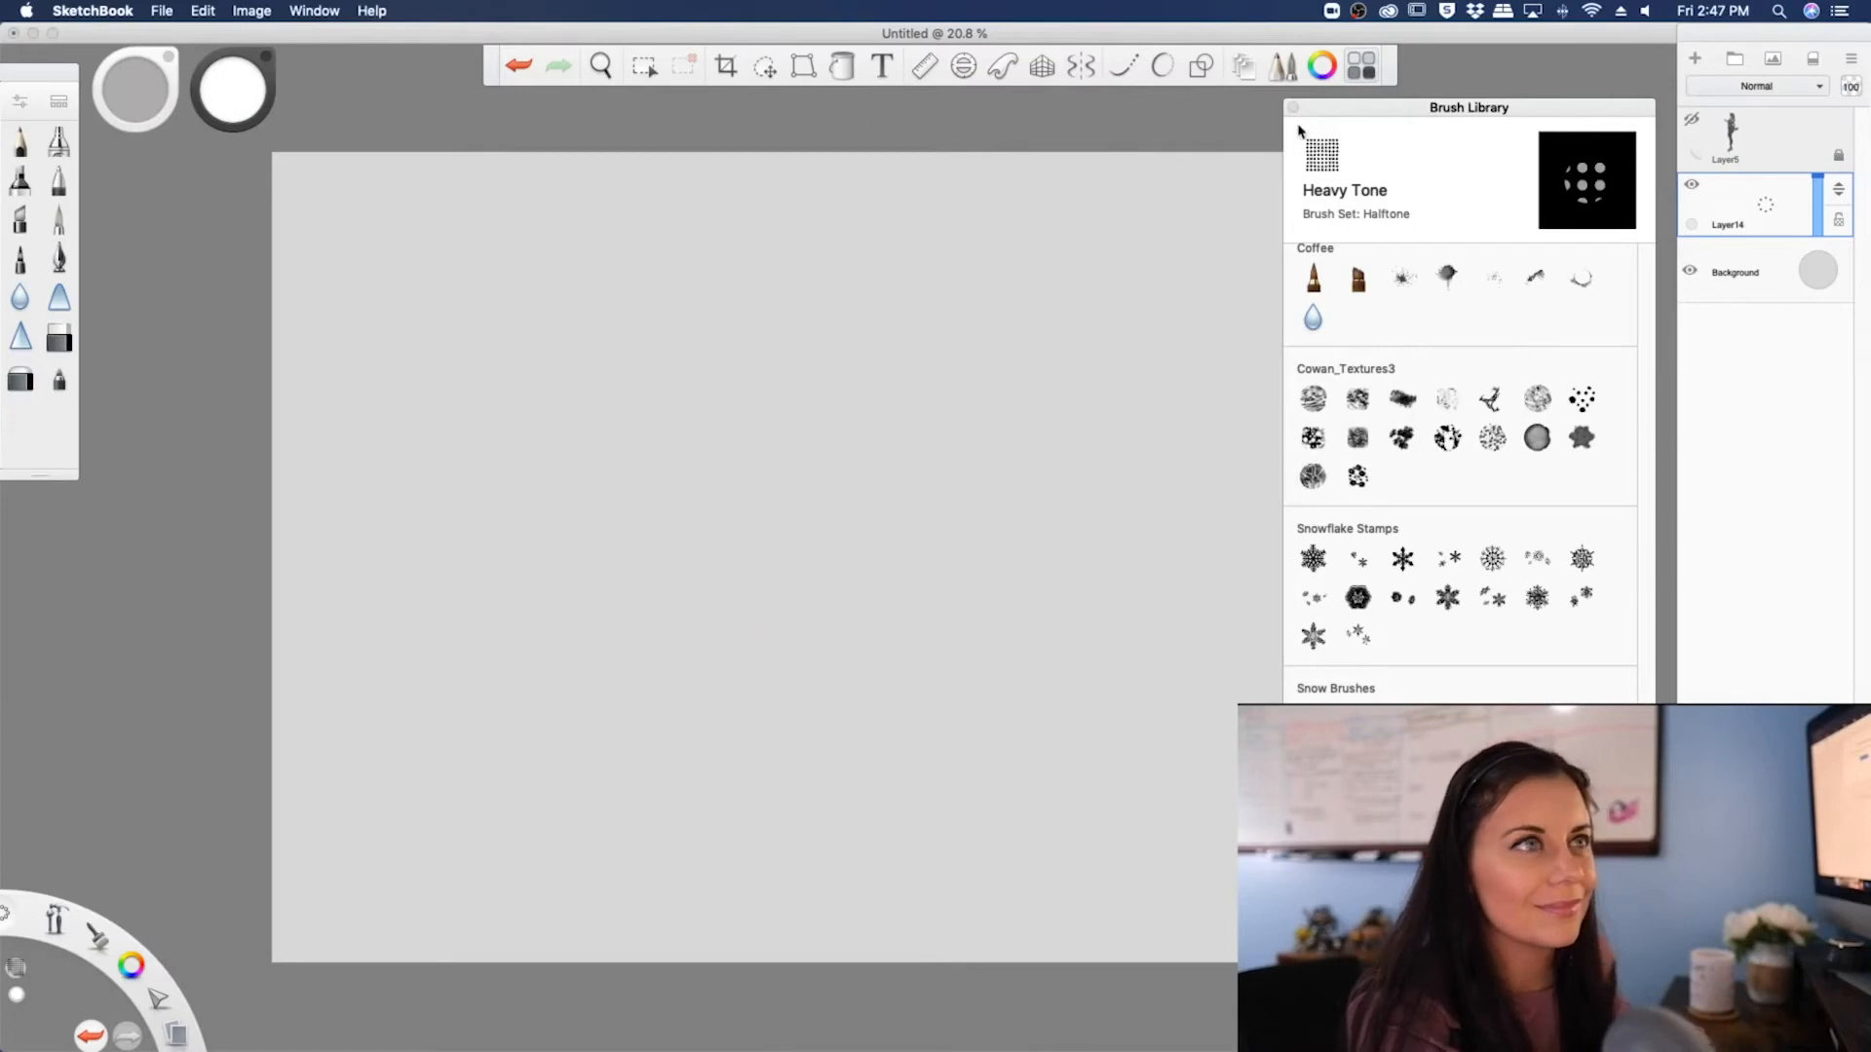
pyautogui.click(1293, 107)
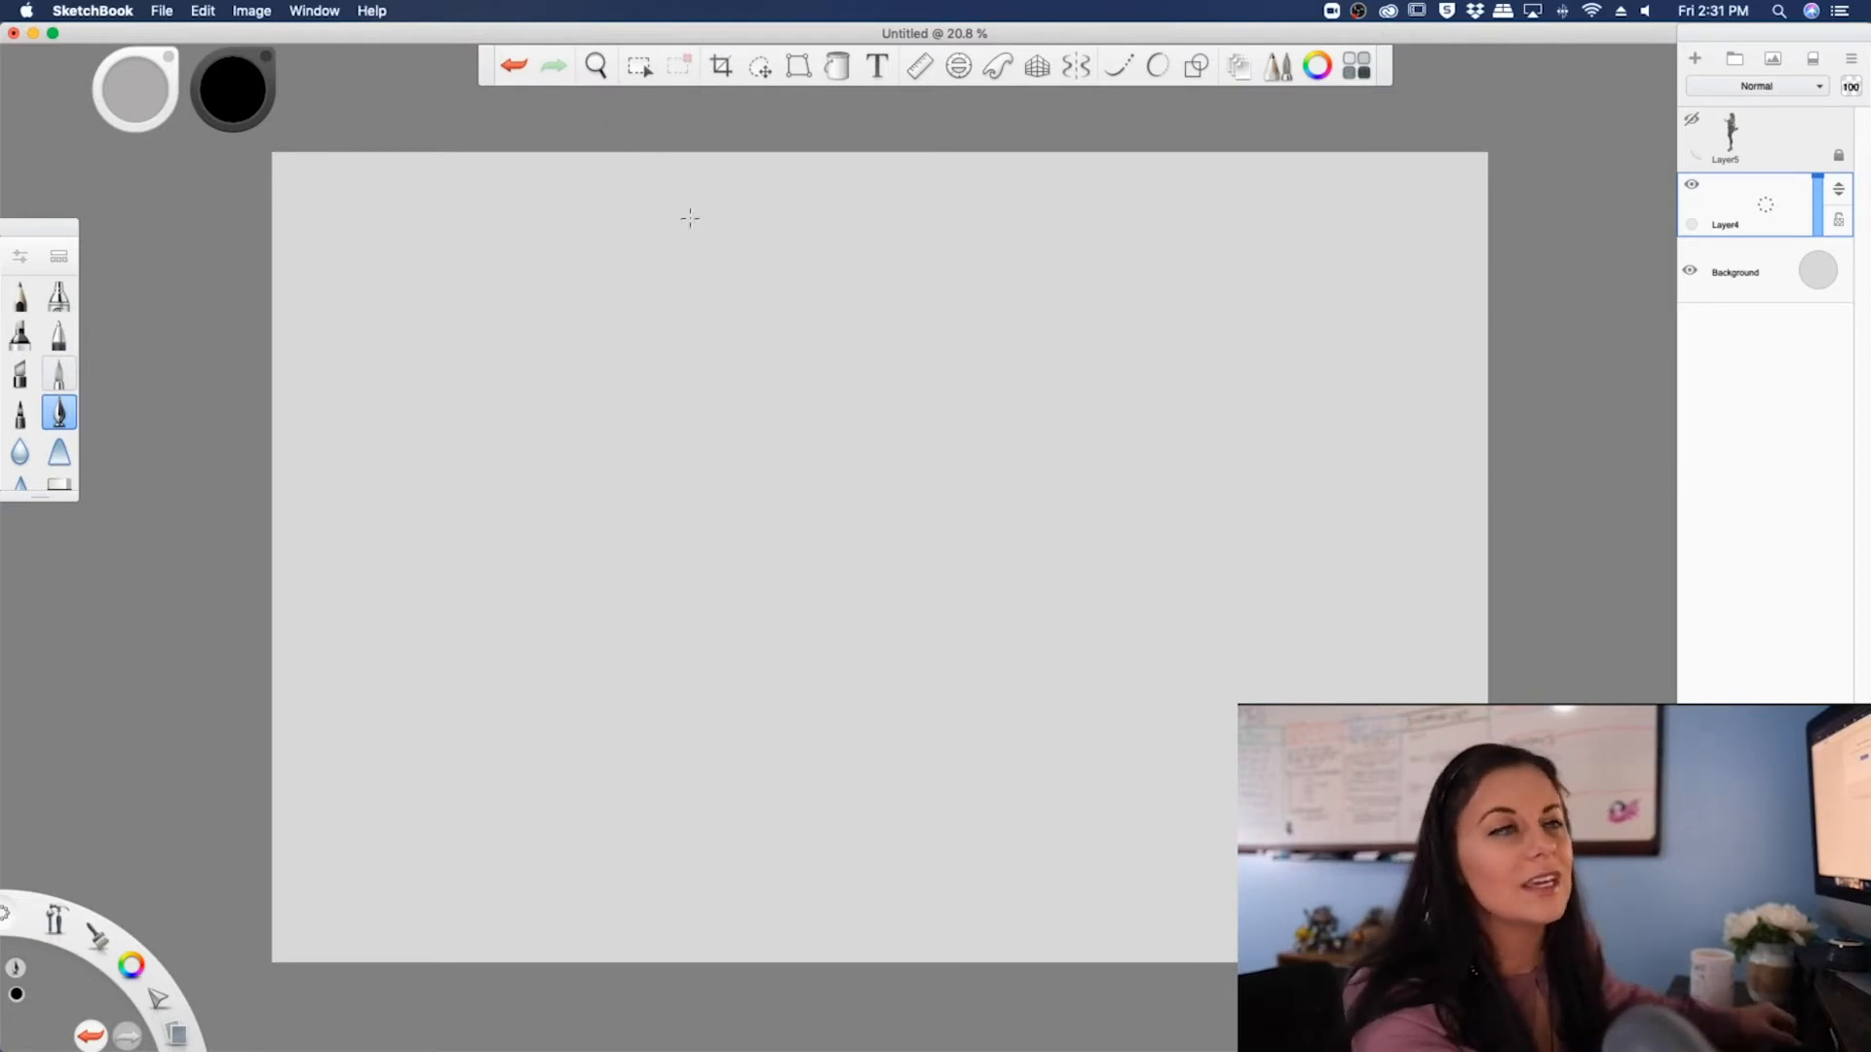
# - Draw several curved black freehand test strokes on the canvas without the stroke-smoothing aid
pyautogui.moveTo(716, 292)
pyautogui.mouseDown()
pyautogui.moveTo(984, 350)
pyautogui.moveTo(805, 403)
pyautogui.moveTo(682, 367)
pyautogui.moveTo(821, 404)
pyautogui.moveTo(776, 428)
pyautogui.moveTo(966, 547)
pyautogui.moveTo(1095, 496)
pyautogui.mouseUp()
pyautogui.moveTo(1093, 546)
pyautogui.mouseDown()
pyautogui.moveTo(1069, 555)
pyautogui.moveTo(1030, 511)
pyautogui.moveTo(1004, 574)
pyautogui.moveTo(1123, 616)
pyautogui.mouseUp()
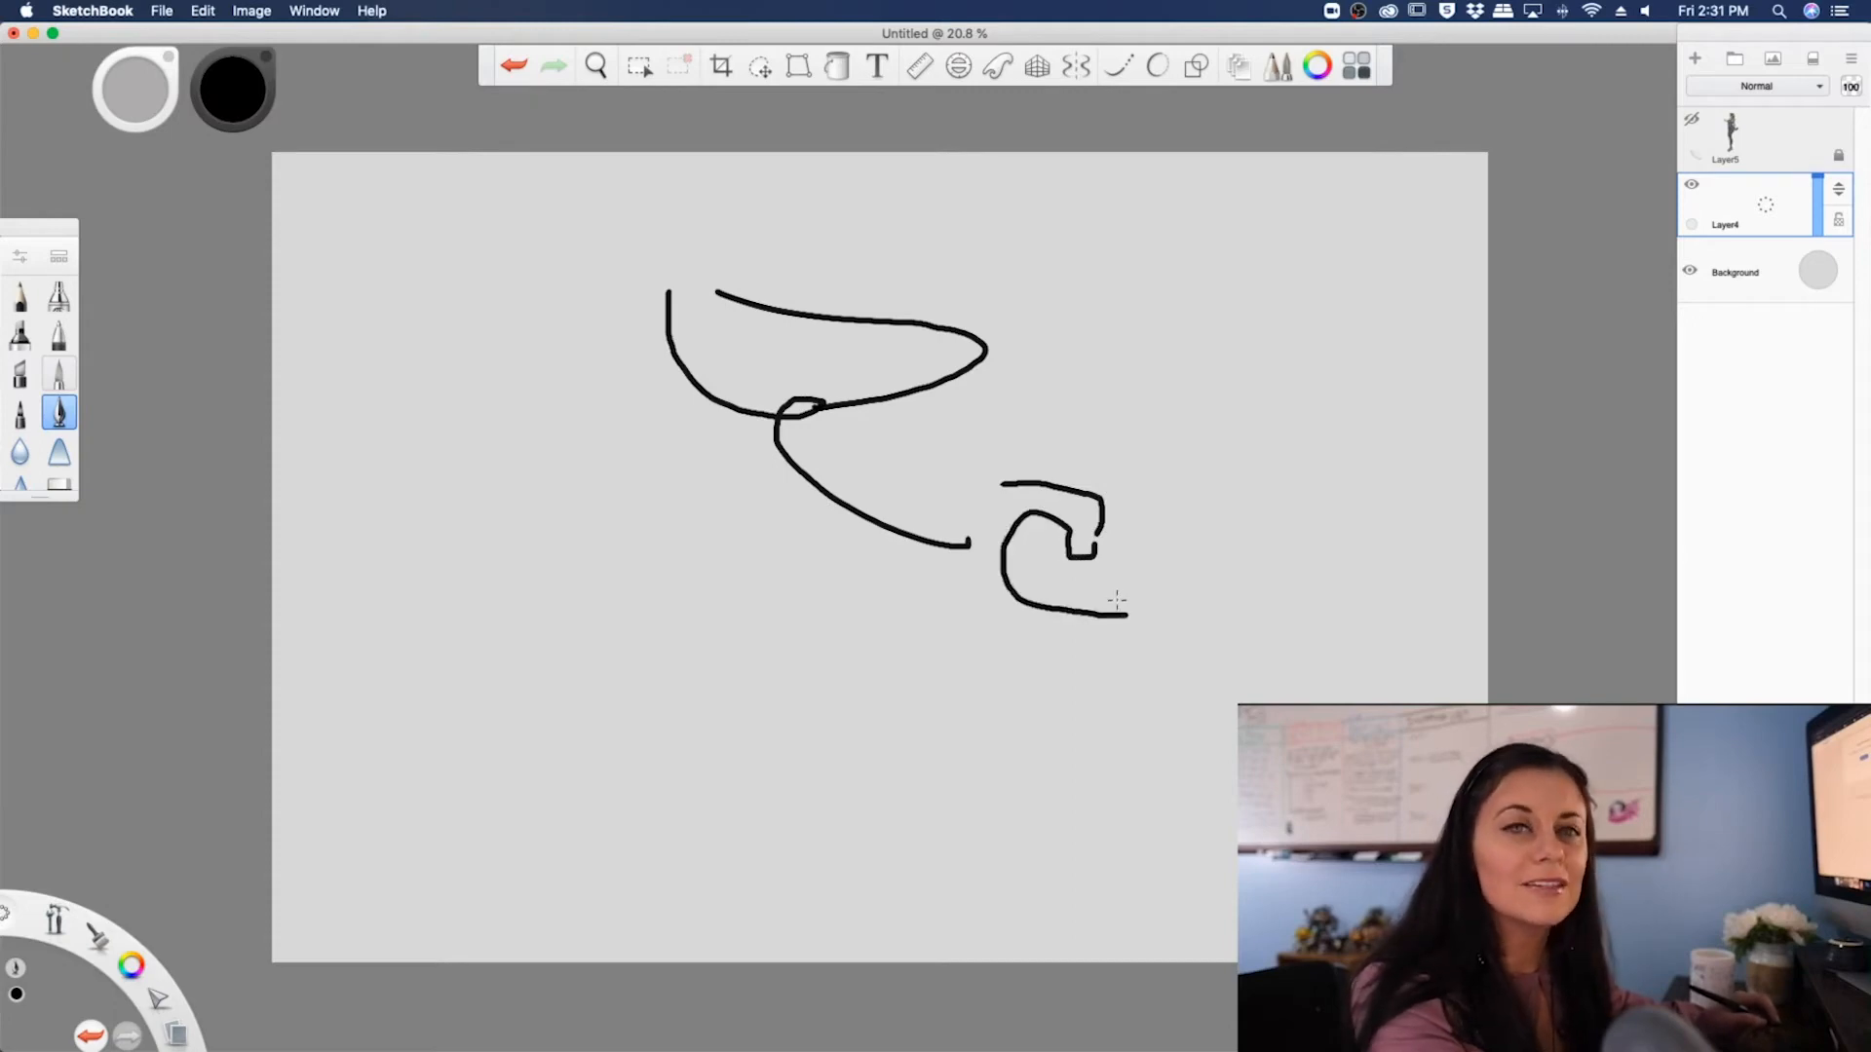
pyautogui.moveTo(549, 545)
pyautogui.mouseDown()
pyautogui.moveTo(602, 536)
pyautogui.moveTo(589, 578)
pyautogui.moveTo(622, 631)
pyautogui.moveTo(620, 678)
pyautogui.moveTo(558, 635)
pyautogui.mouseUp()
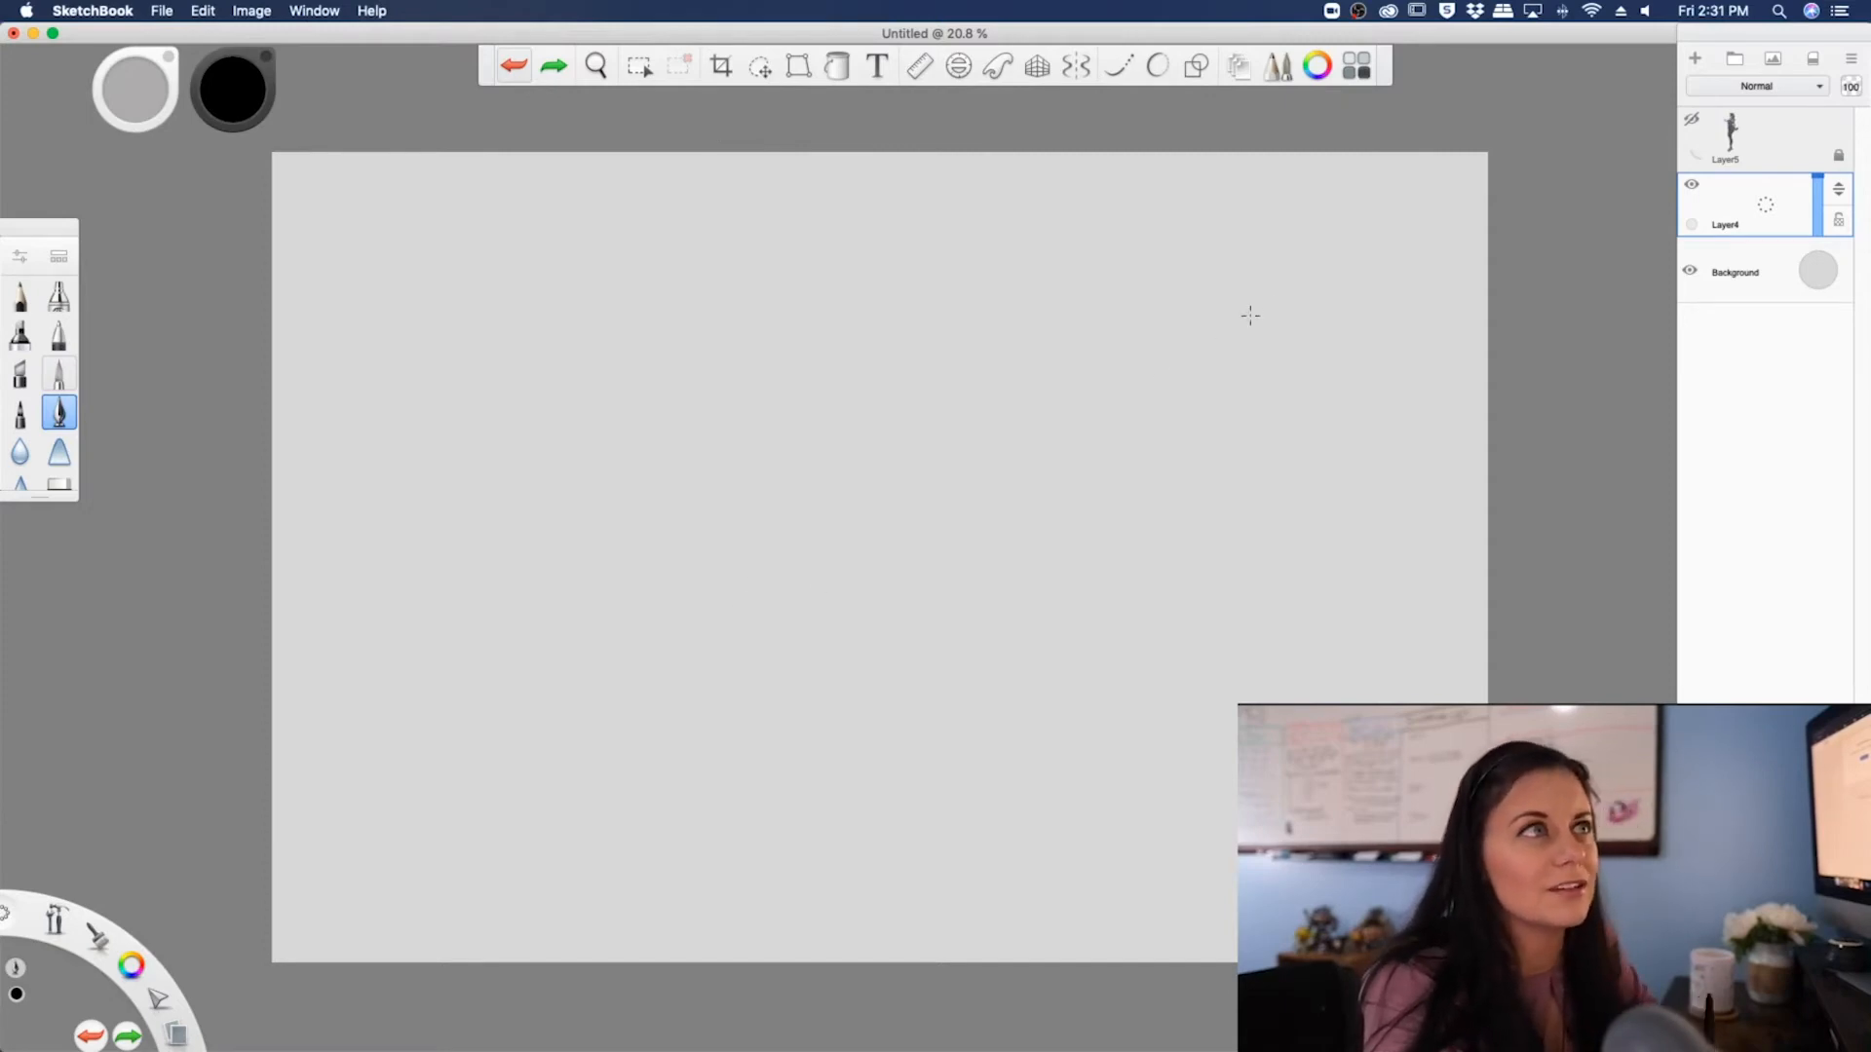
# - Turn on the stroke-smoothing aid that has a distance setting and draw a long looping curve and a hooked curve in black
pyautogui.click(1118, 68)
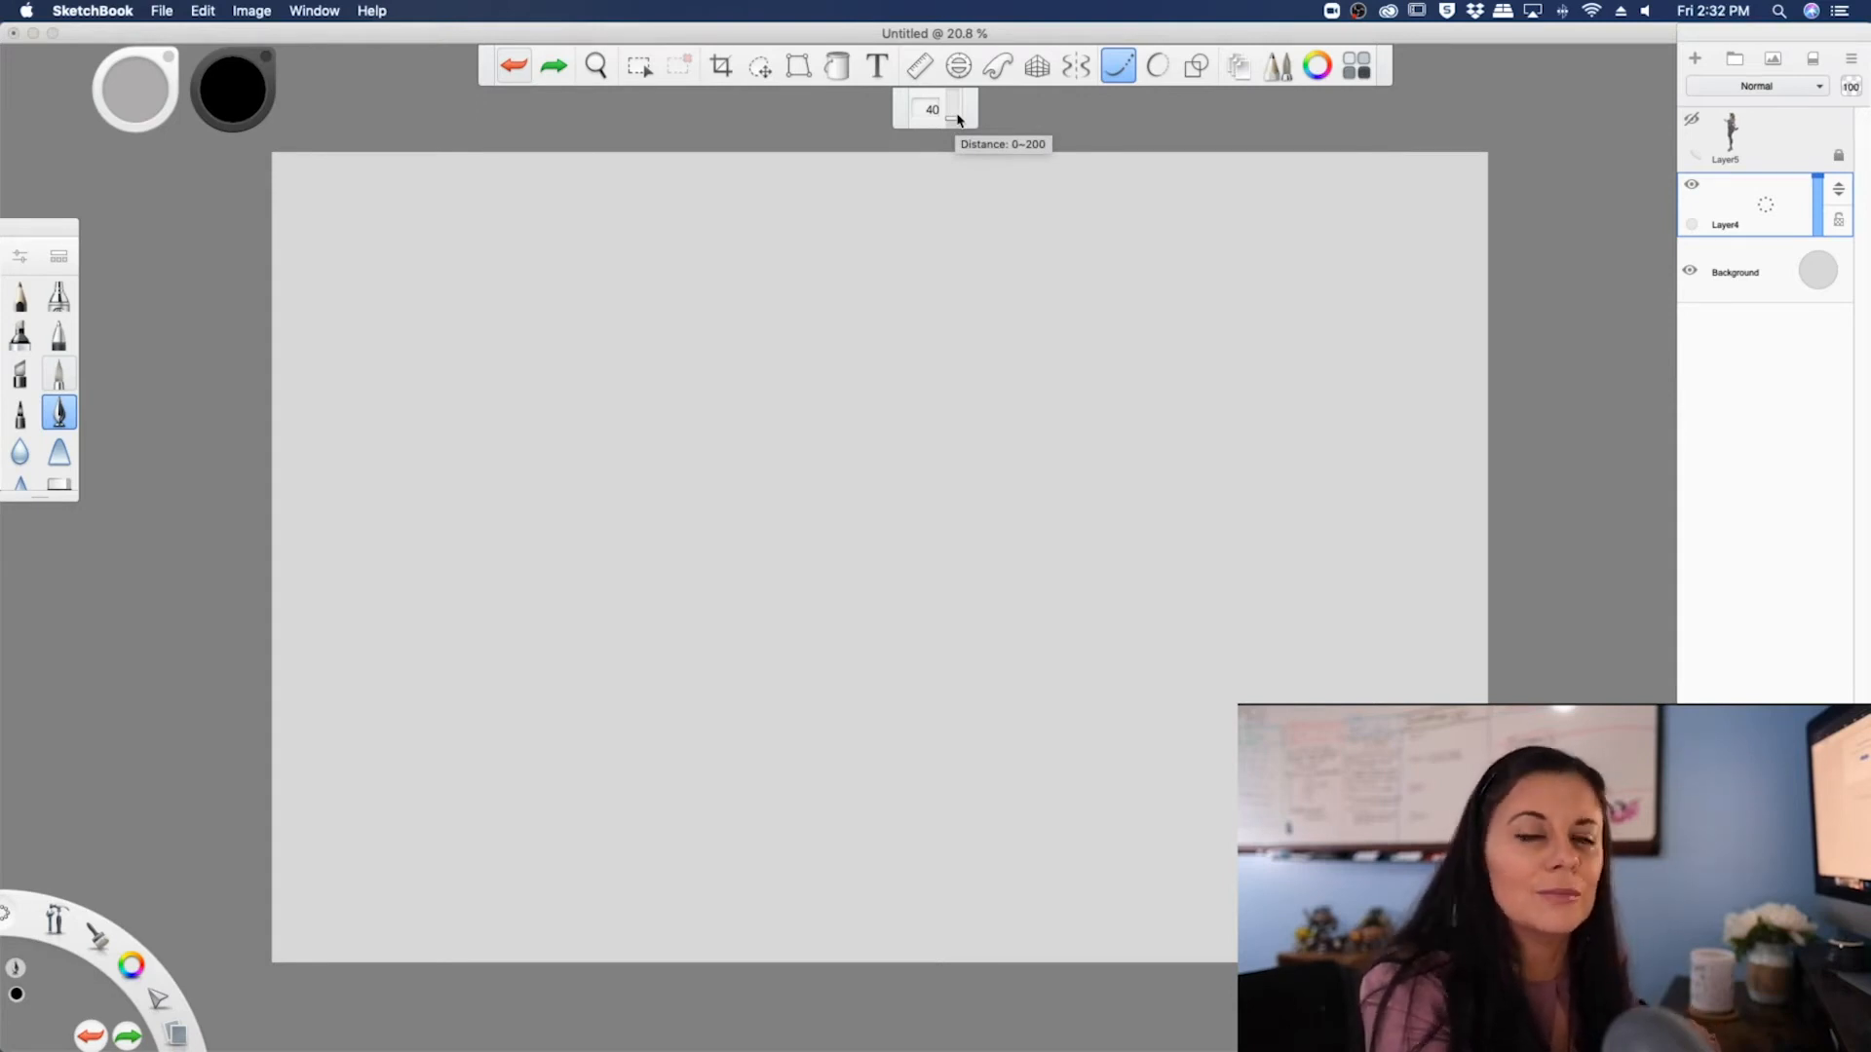
pyautogui.click(1093, 135)
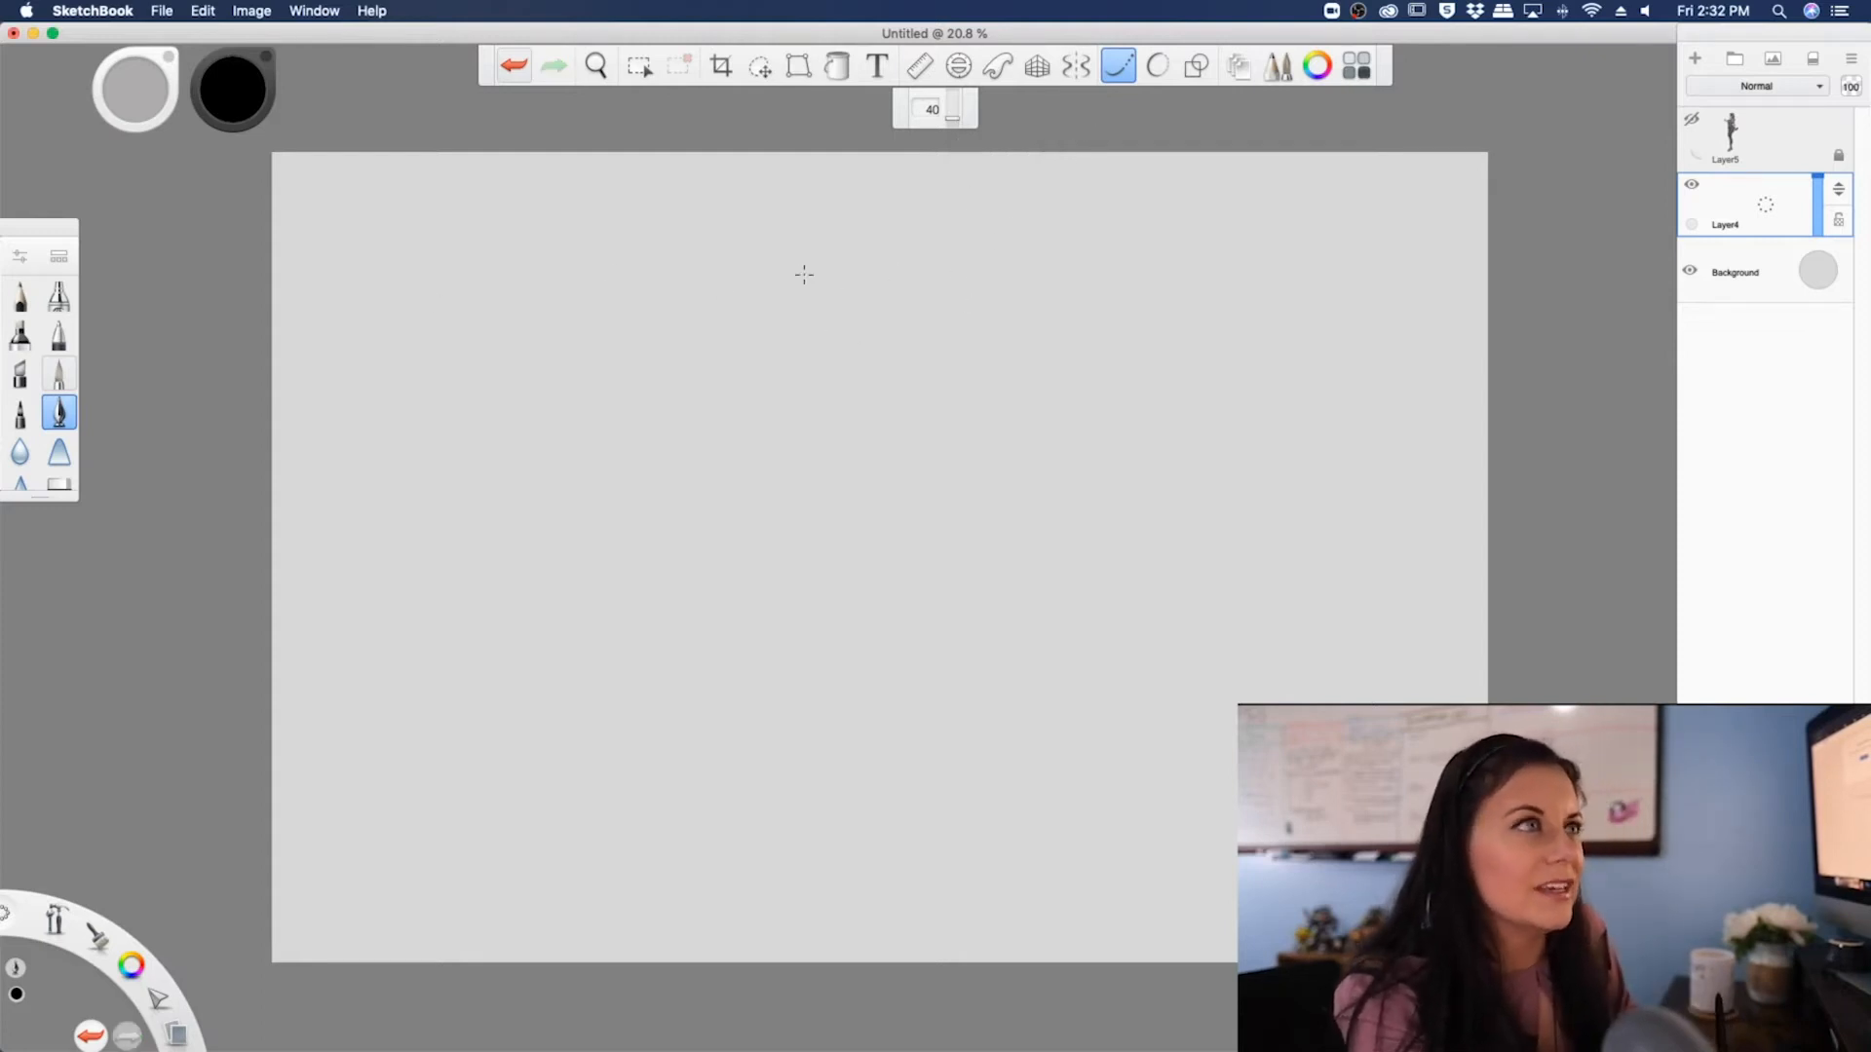
pyautogui.moveTo(867, 289)
pyautogui.mouseDown()
pyautogui.moveTo(883, 306)
pyautogui.moveTo(768, 377)
pyautogui.moveTo(737, 426)
pyautogui.moveTo(894, 505)
pyautogui.moveTo(777, 572)
pyautogui.moveTo(1320, 560)
pyautogui.mouseUp()
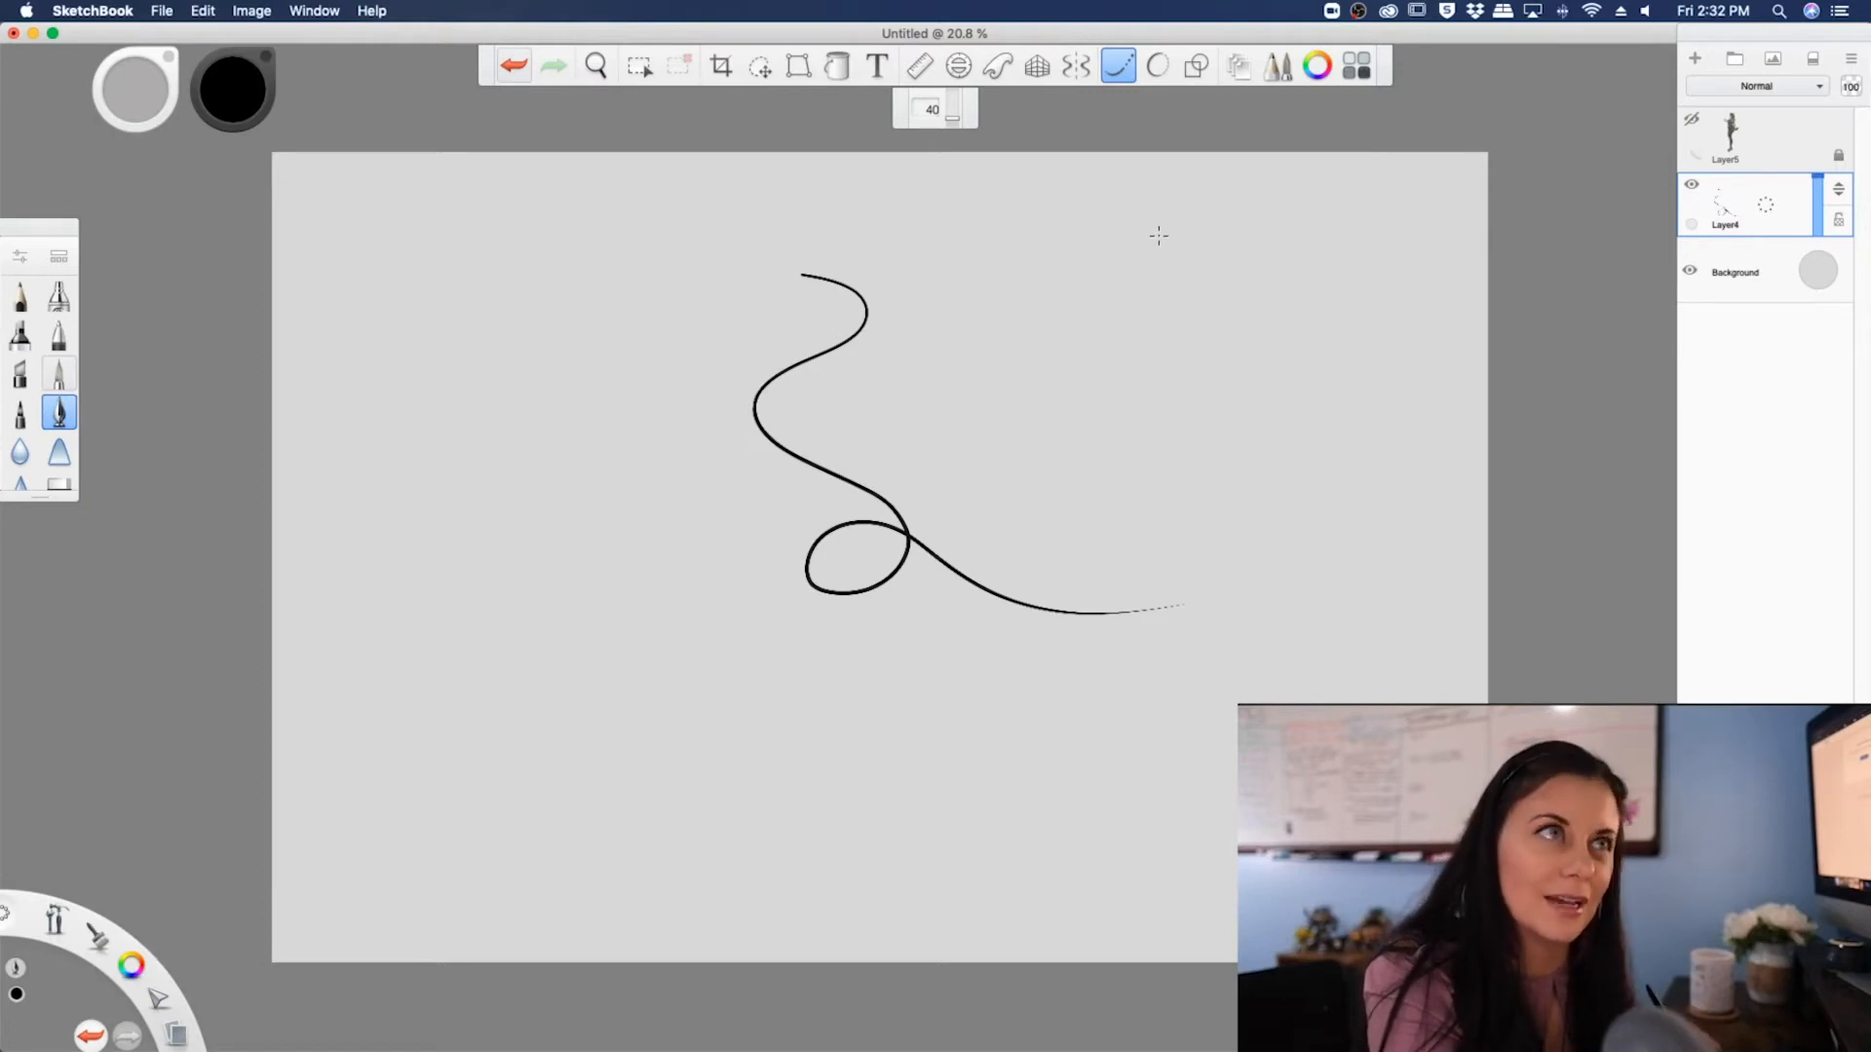
pyautogui.moveTo(1069, 337)
pyautogui.mouseDown()
pyautogui.moveTo(1272, 385)
pyautogui.moveTo(1184, 403)
pyautogui.moveTo(1184, 448)
pyautogui.mouseUp()
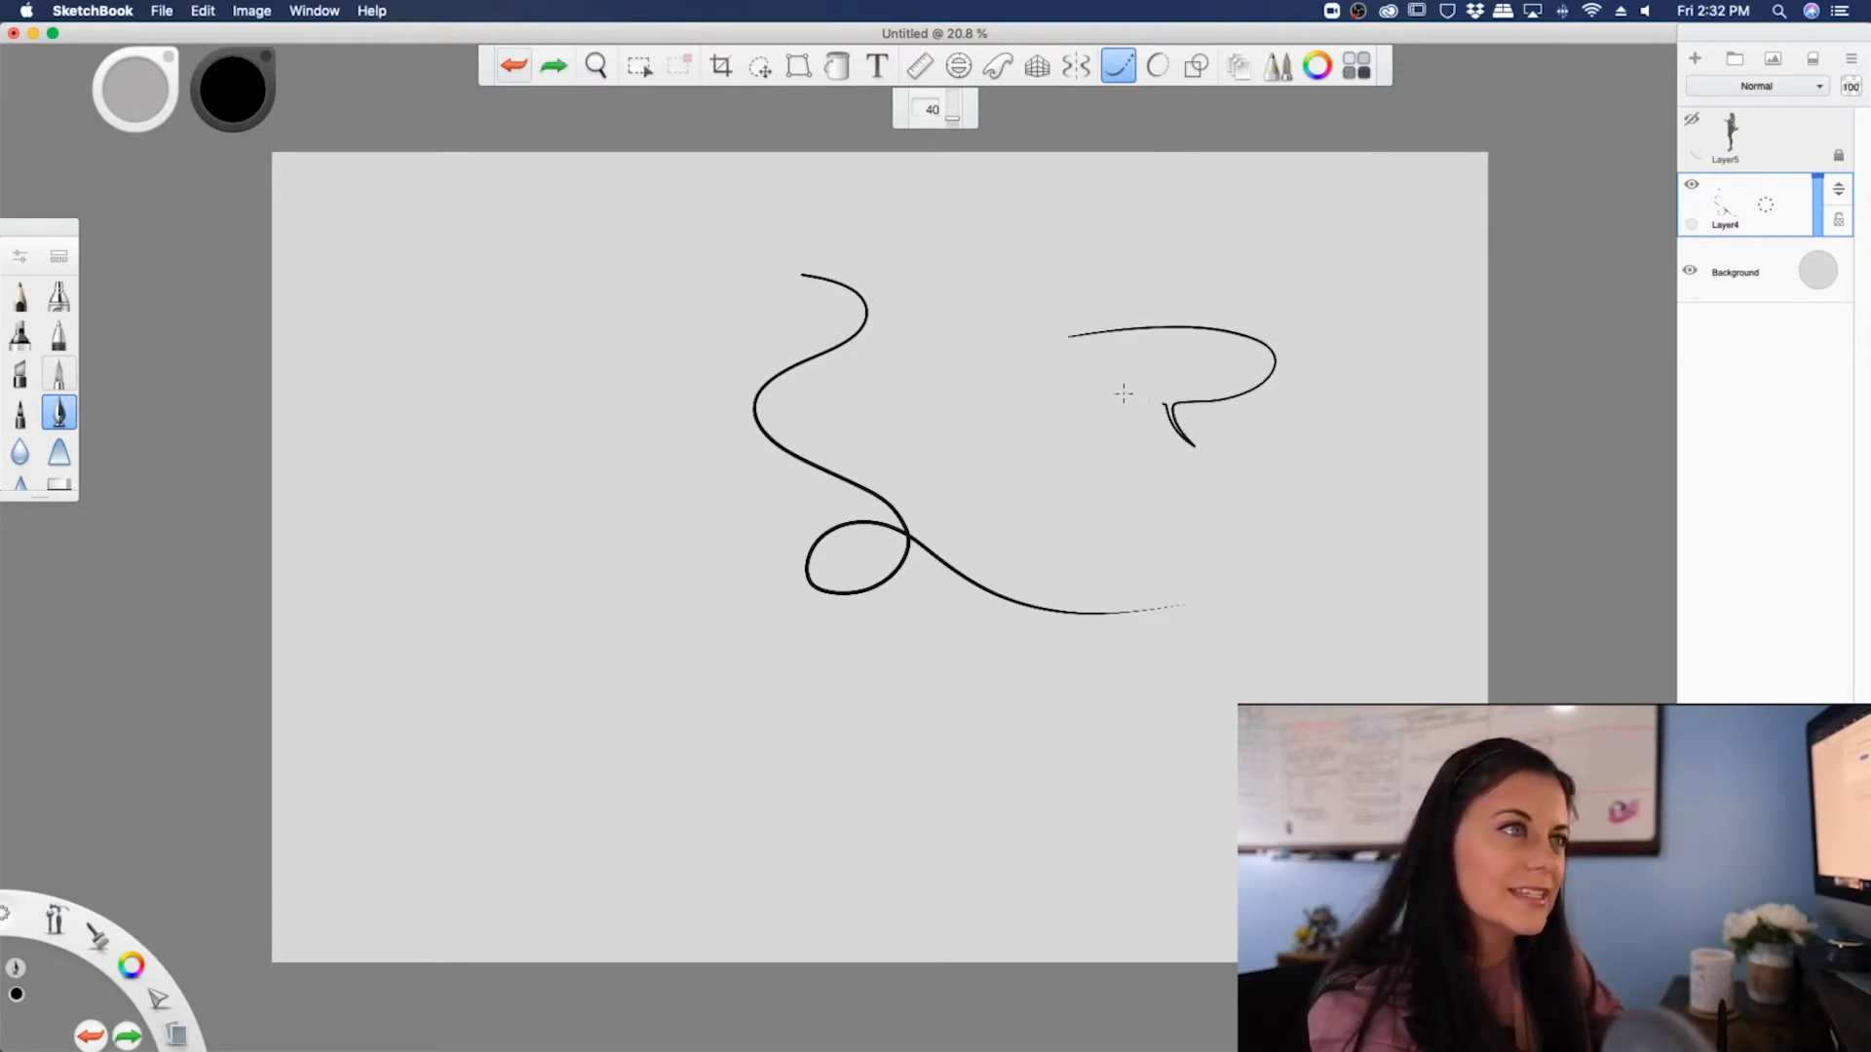
# - Close the outline of the large speech bubble with black strokes using the distance-based smoothing aid
pyautogui.moveTo(1084, 406); pyautogui.dragTo(1045, 363)
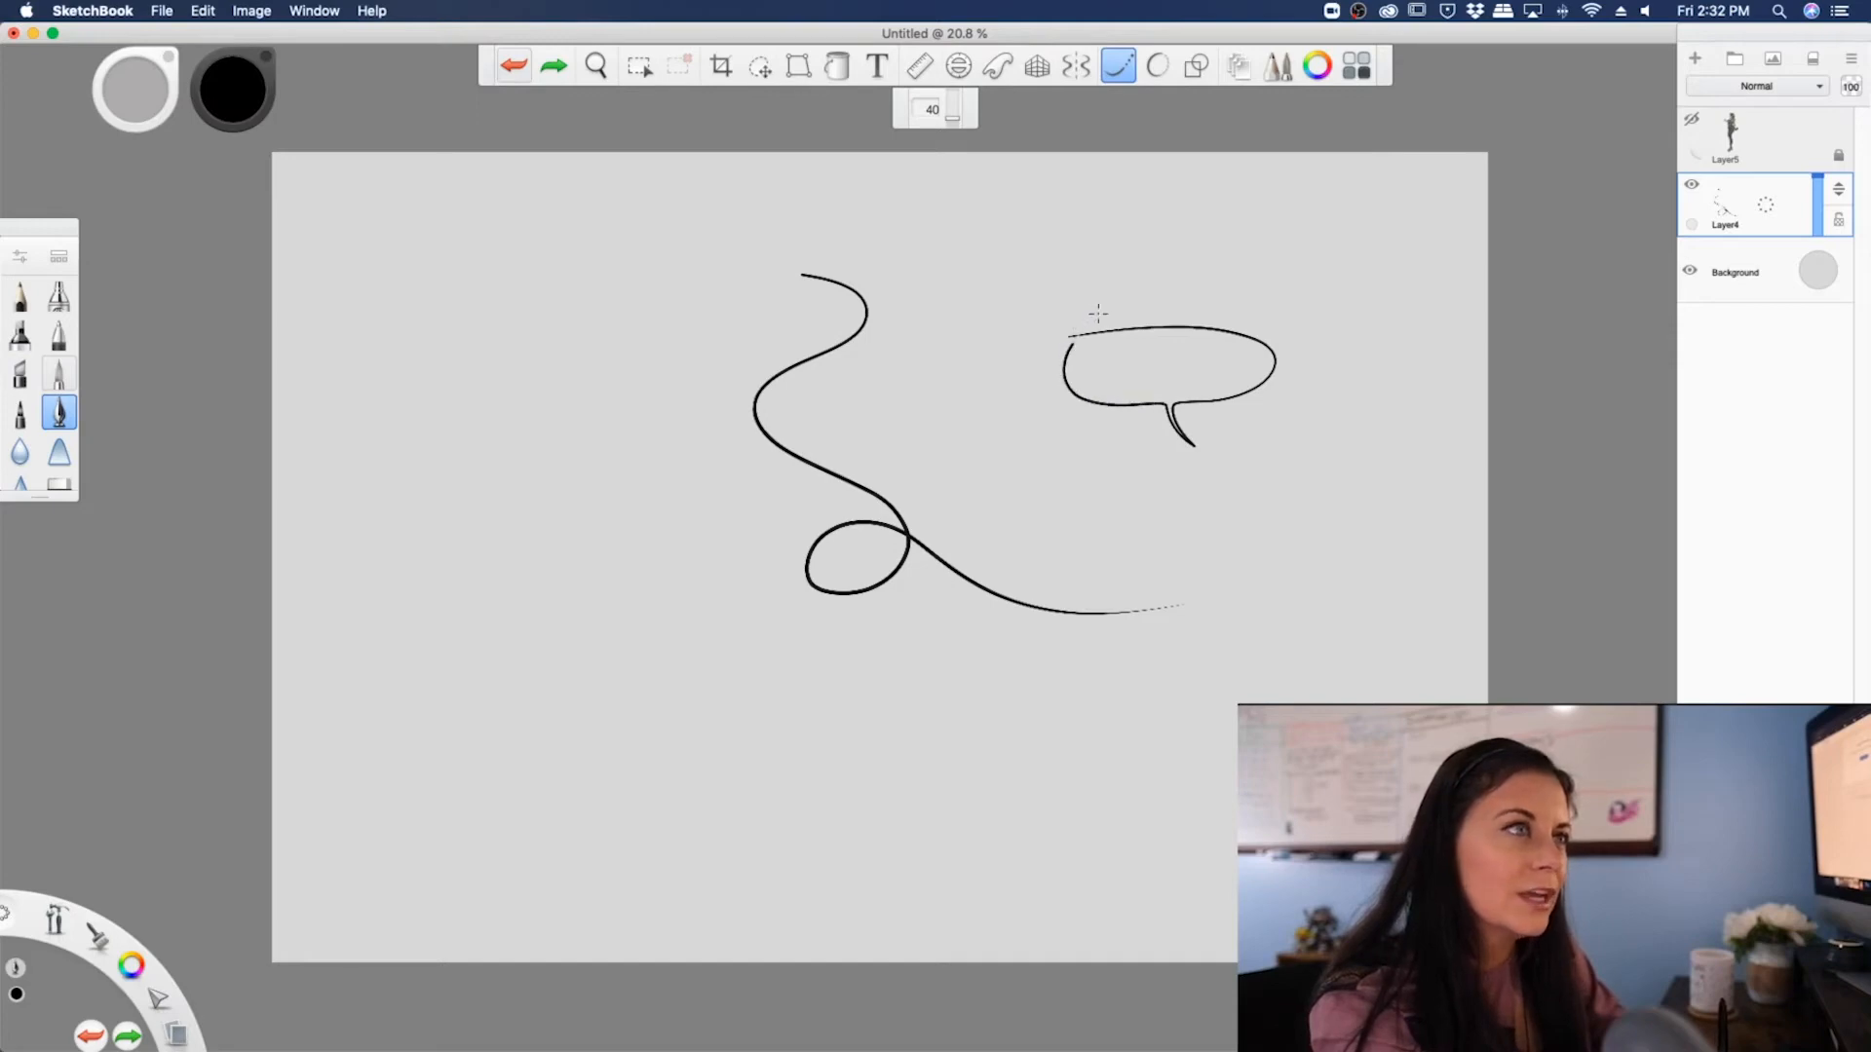
pyautogui.moveTo(1133, 319); pyautogui.dragTo(1140, 316)
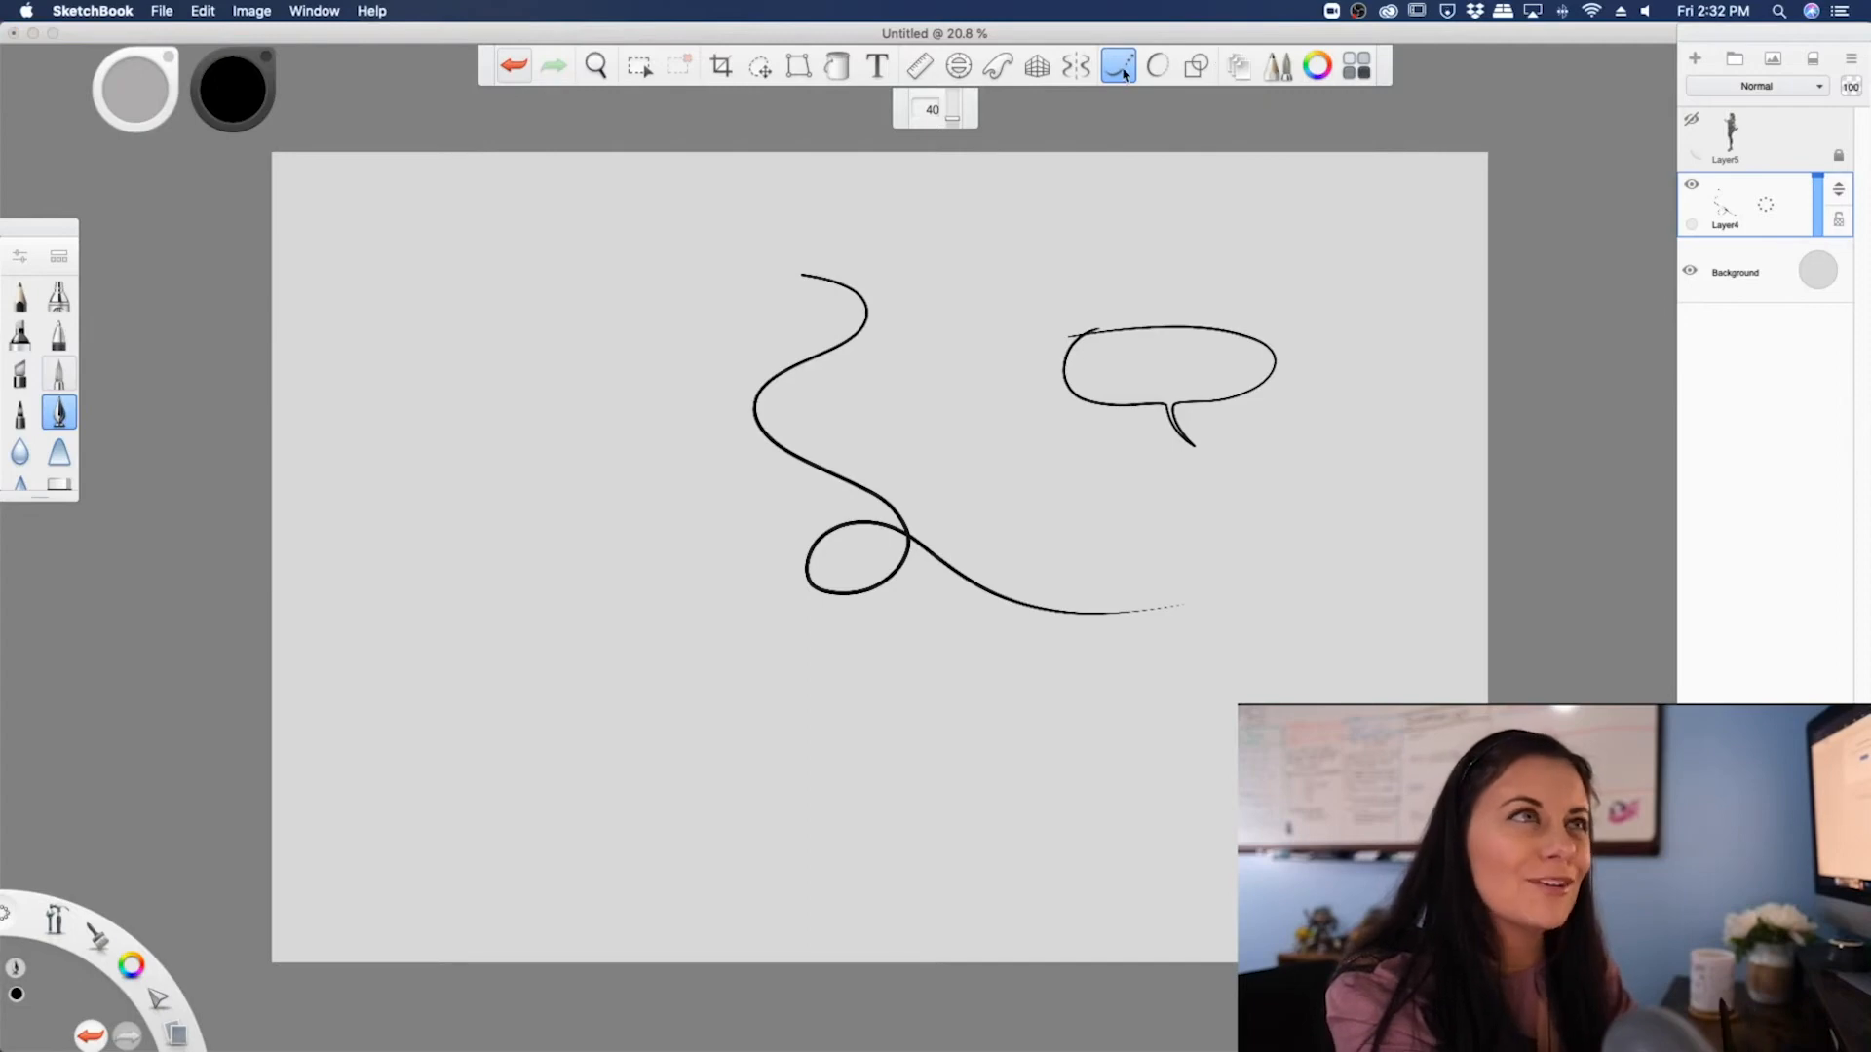
# - Turn on the other stroke-correction aid at level 5 and draw a smaller speech bubble and two rounded ovals in black
pyautogui.click(1157, 65)
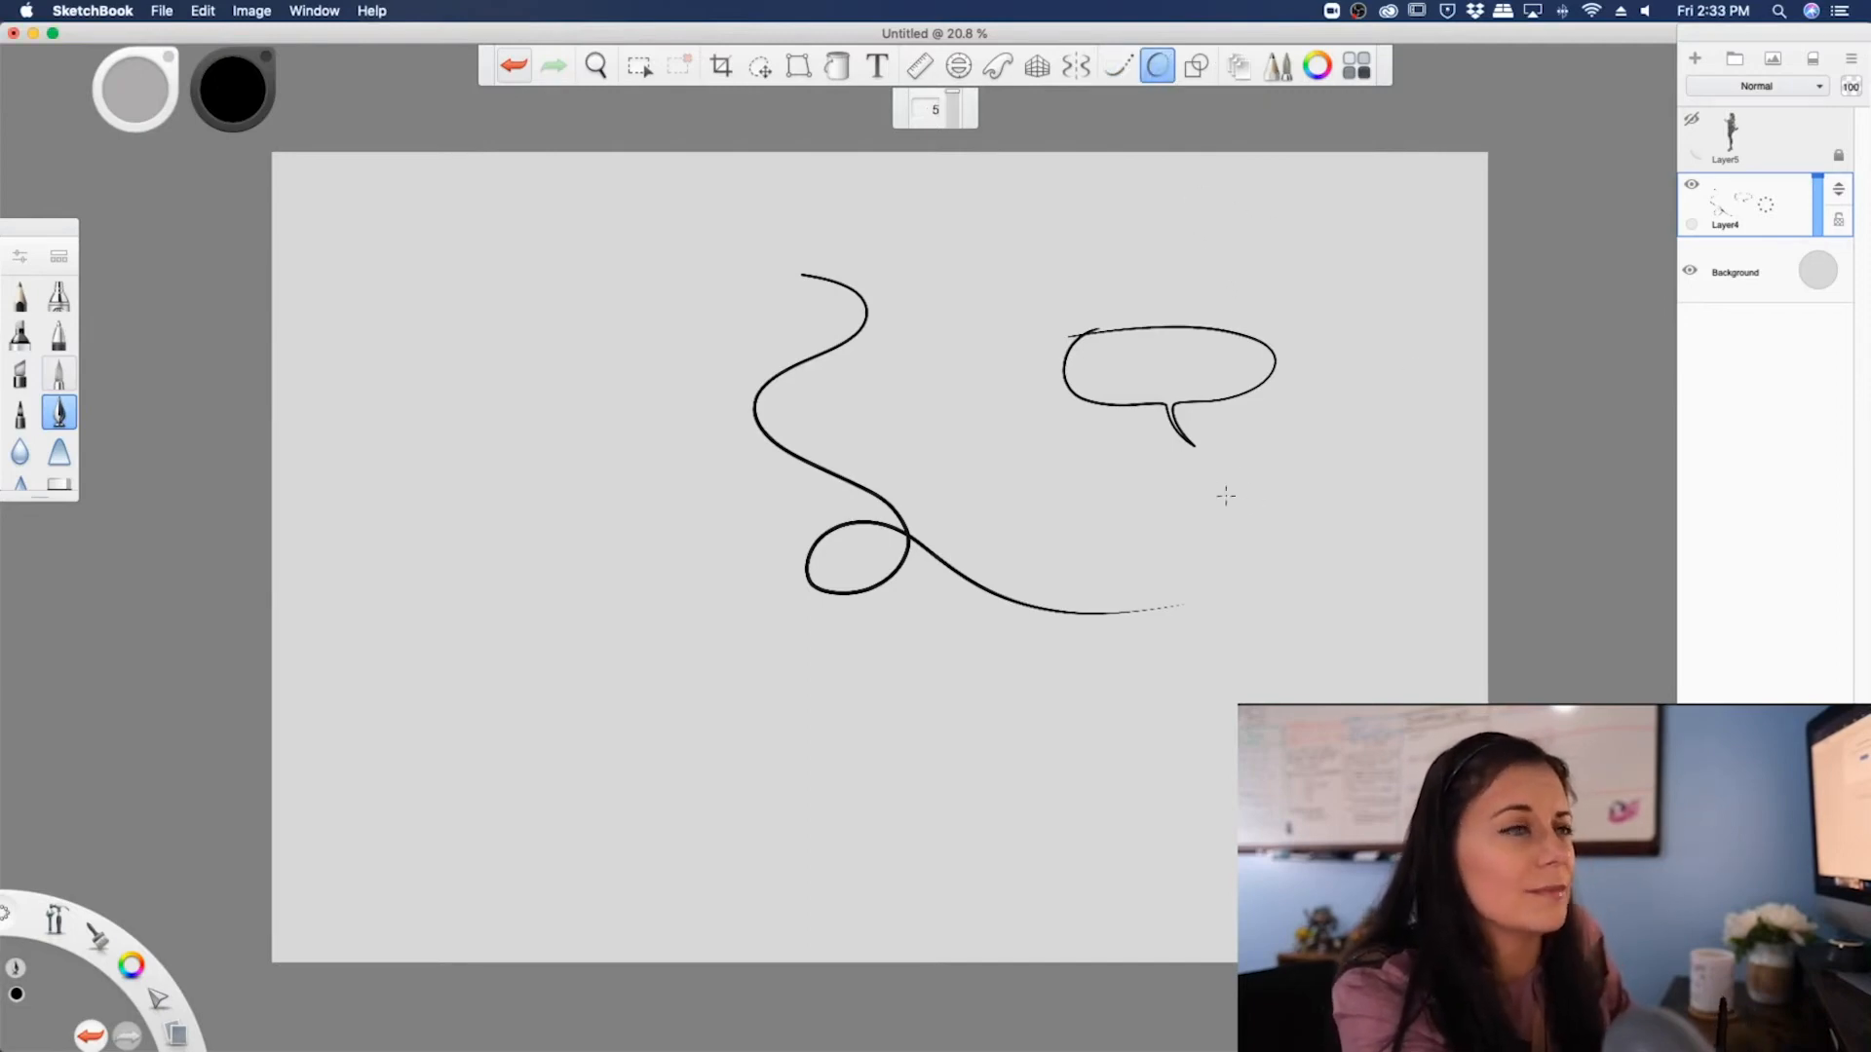
pyautogui.click(1157, 65)
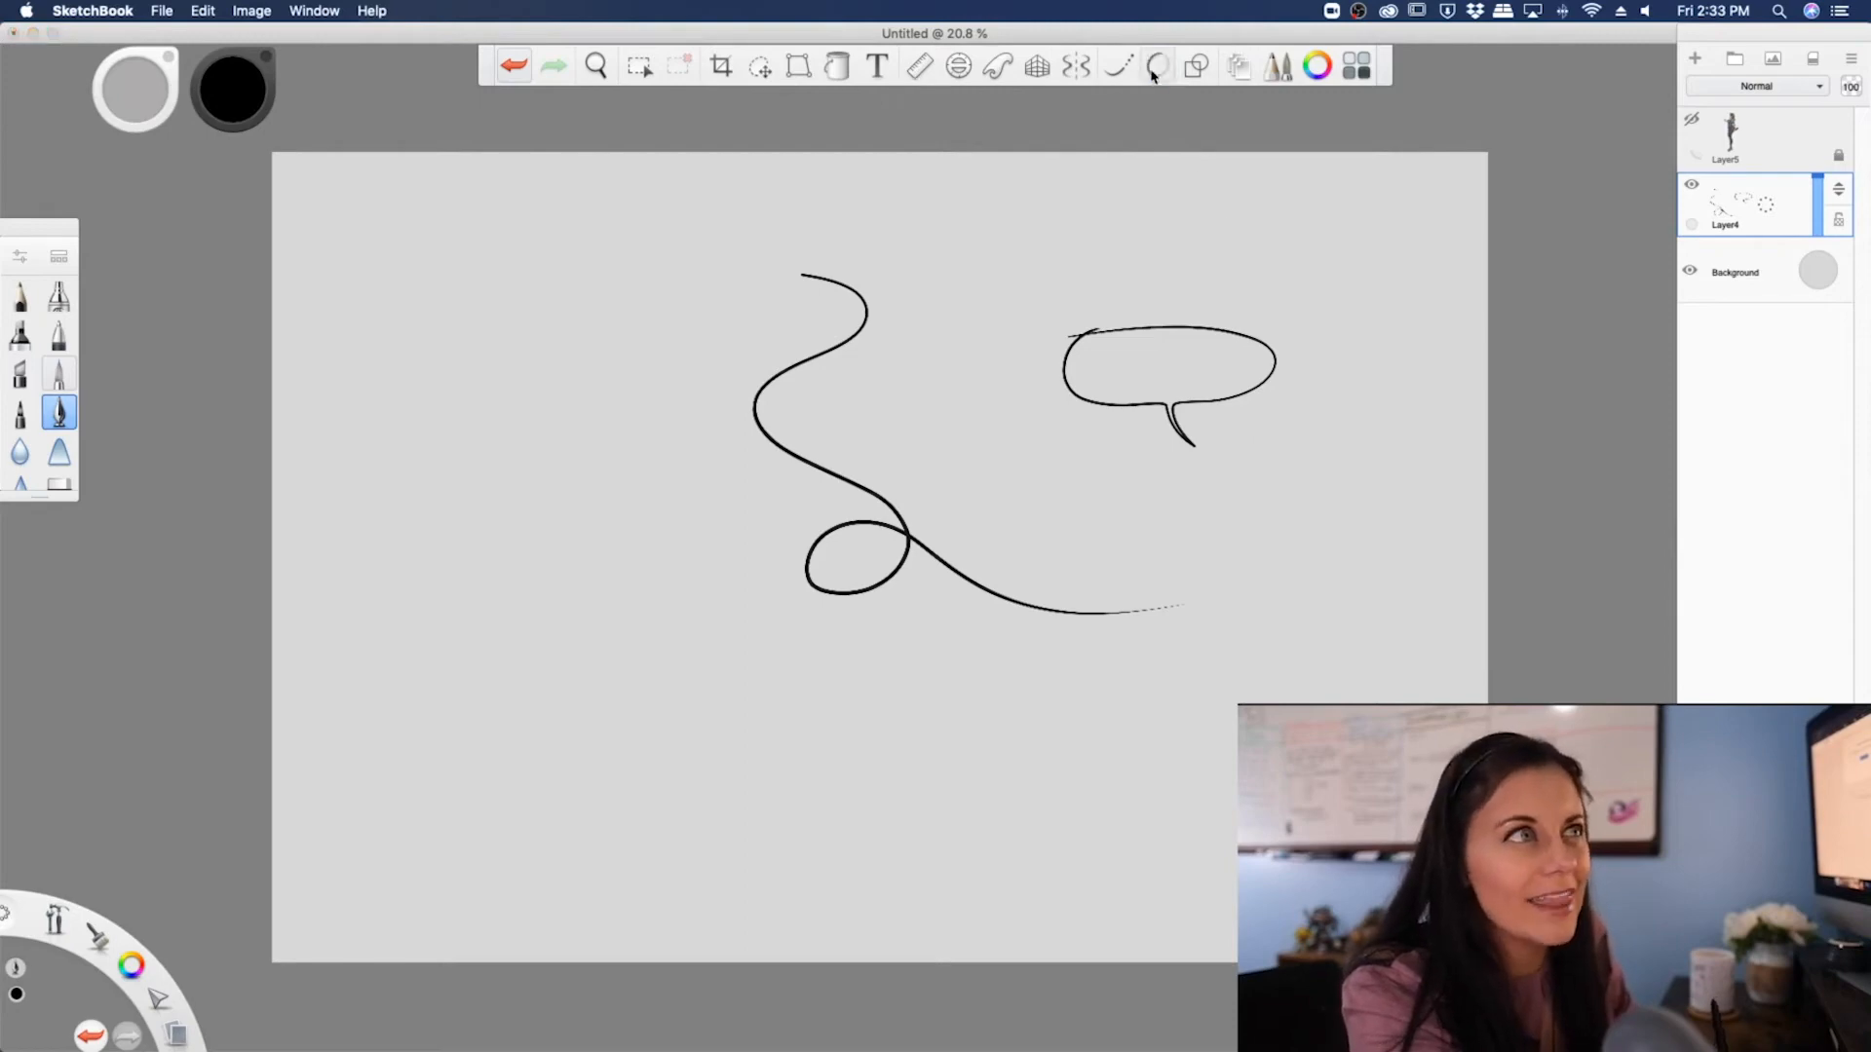
pyautogui.click(1165, 70)
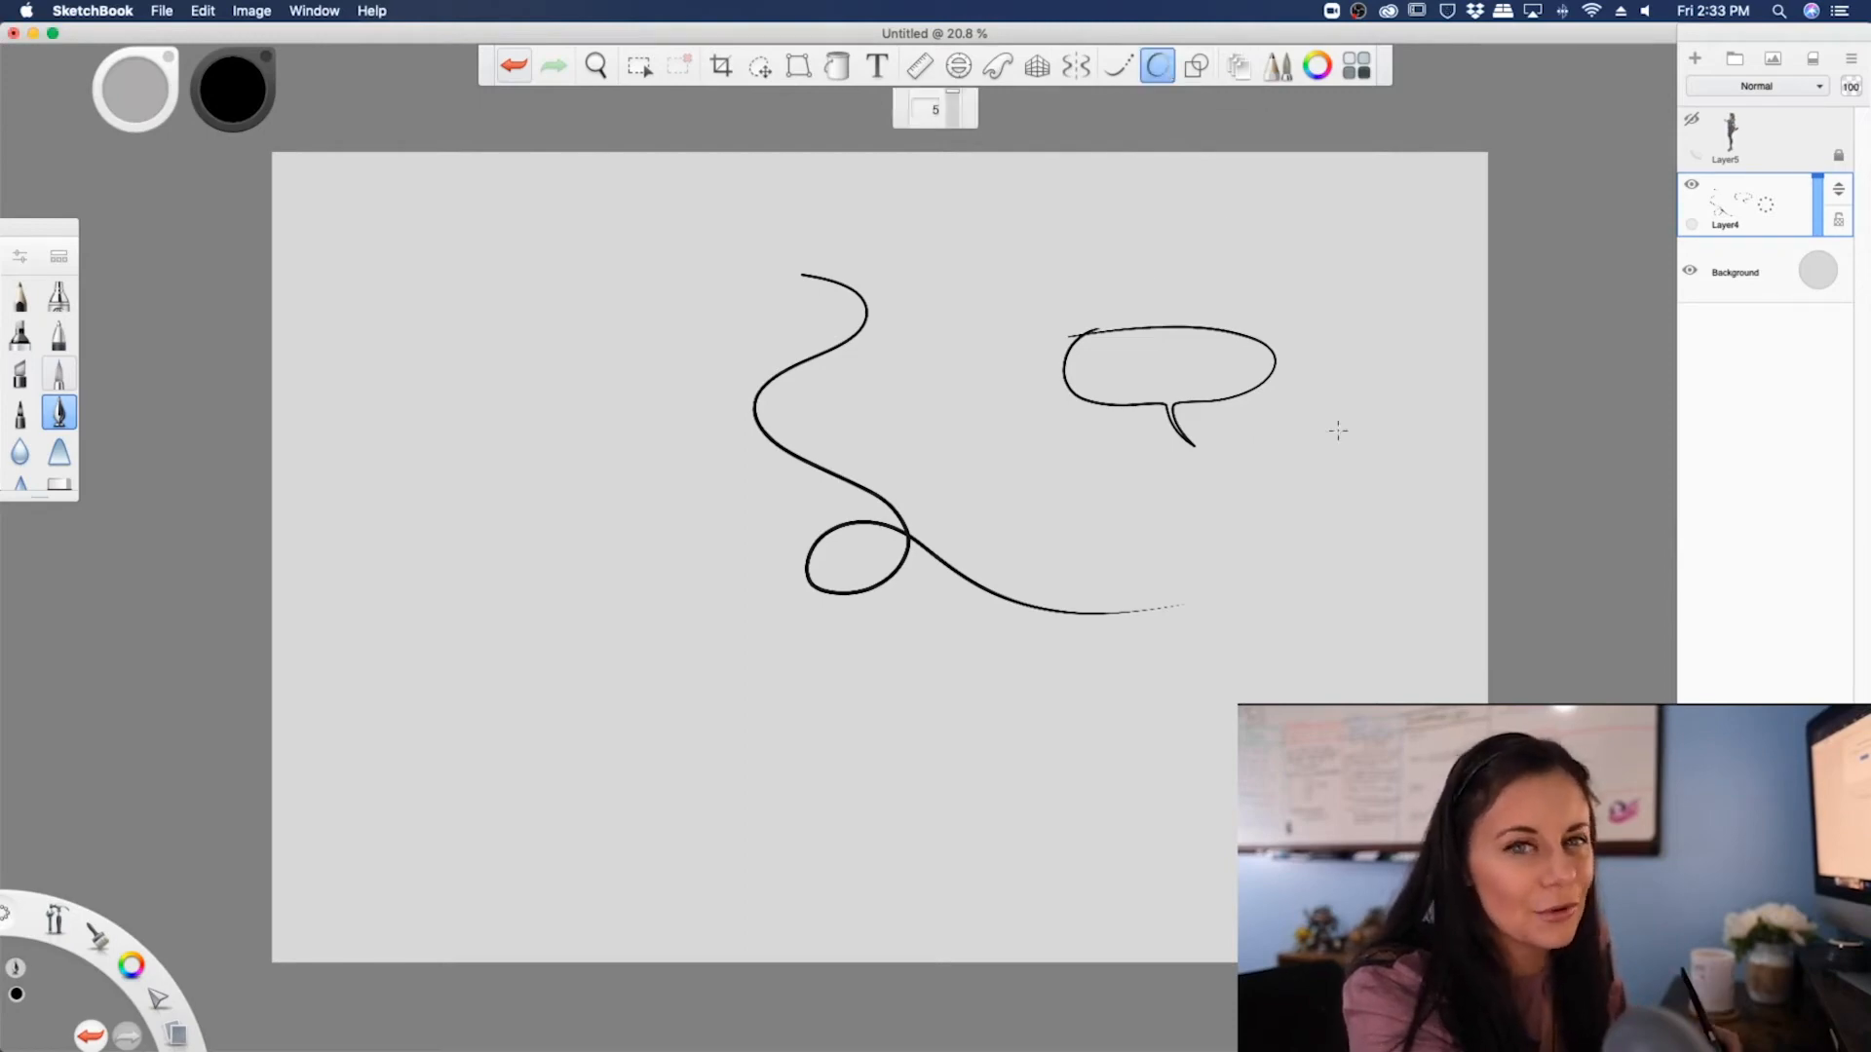
pyautogui.moveTo(1307, 567)
pyautogui.mouseDown()
pyautogui.moveTo(1395, 552)
pyautogui.moveTo(1380, 526)
pyautogui.moveTo(1312, 519)
pyautogui.moveTo(1211, 556)
pyautogui.moveTo(1291, 571)
pyautogui.moveTo(1318, 598)
pyautogui.moveTo(1305, 558)
pyautogui.mouseUp()
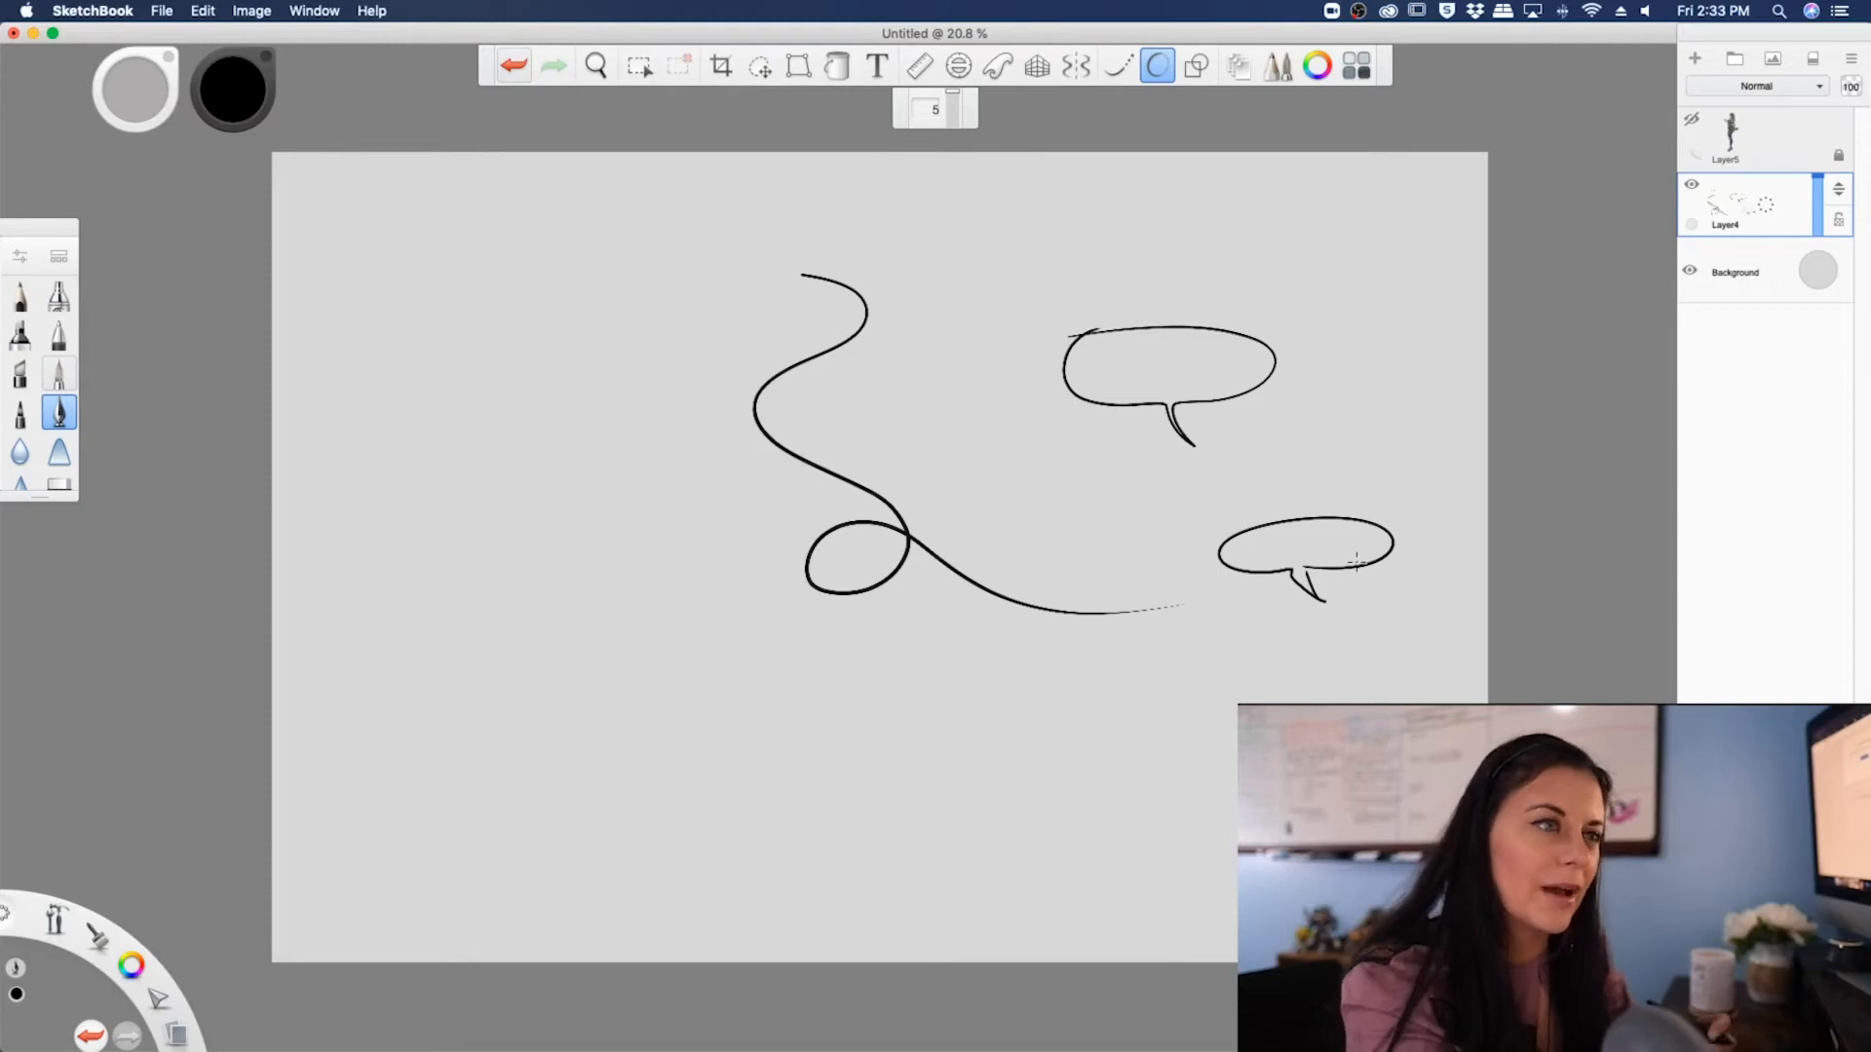
pyautogui.press('super+z')
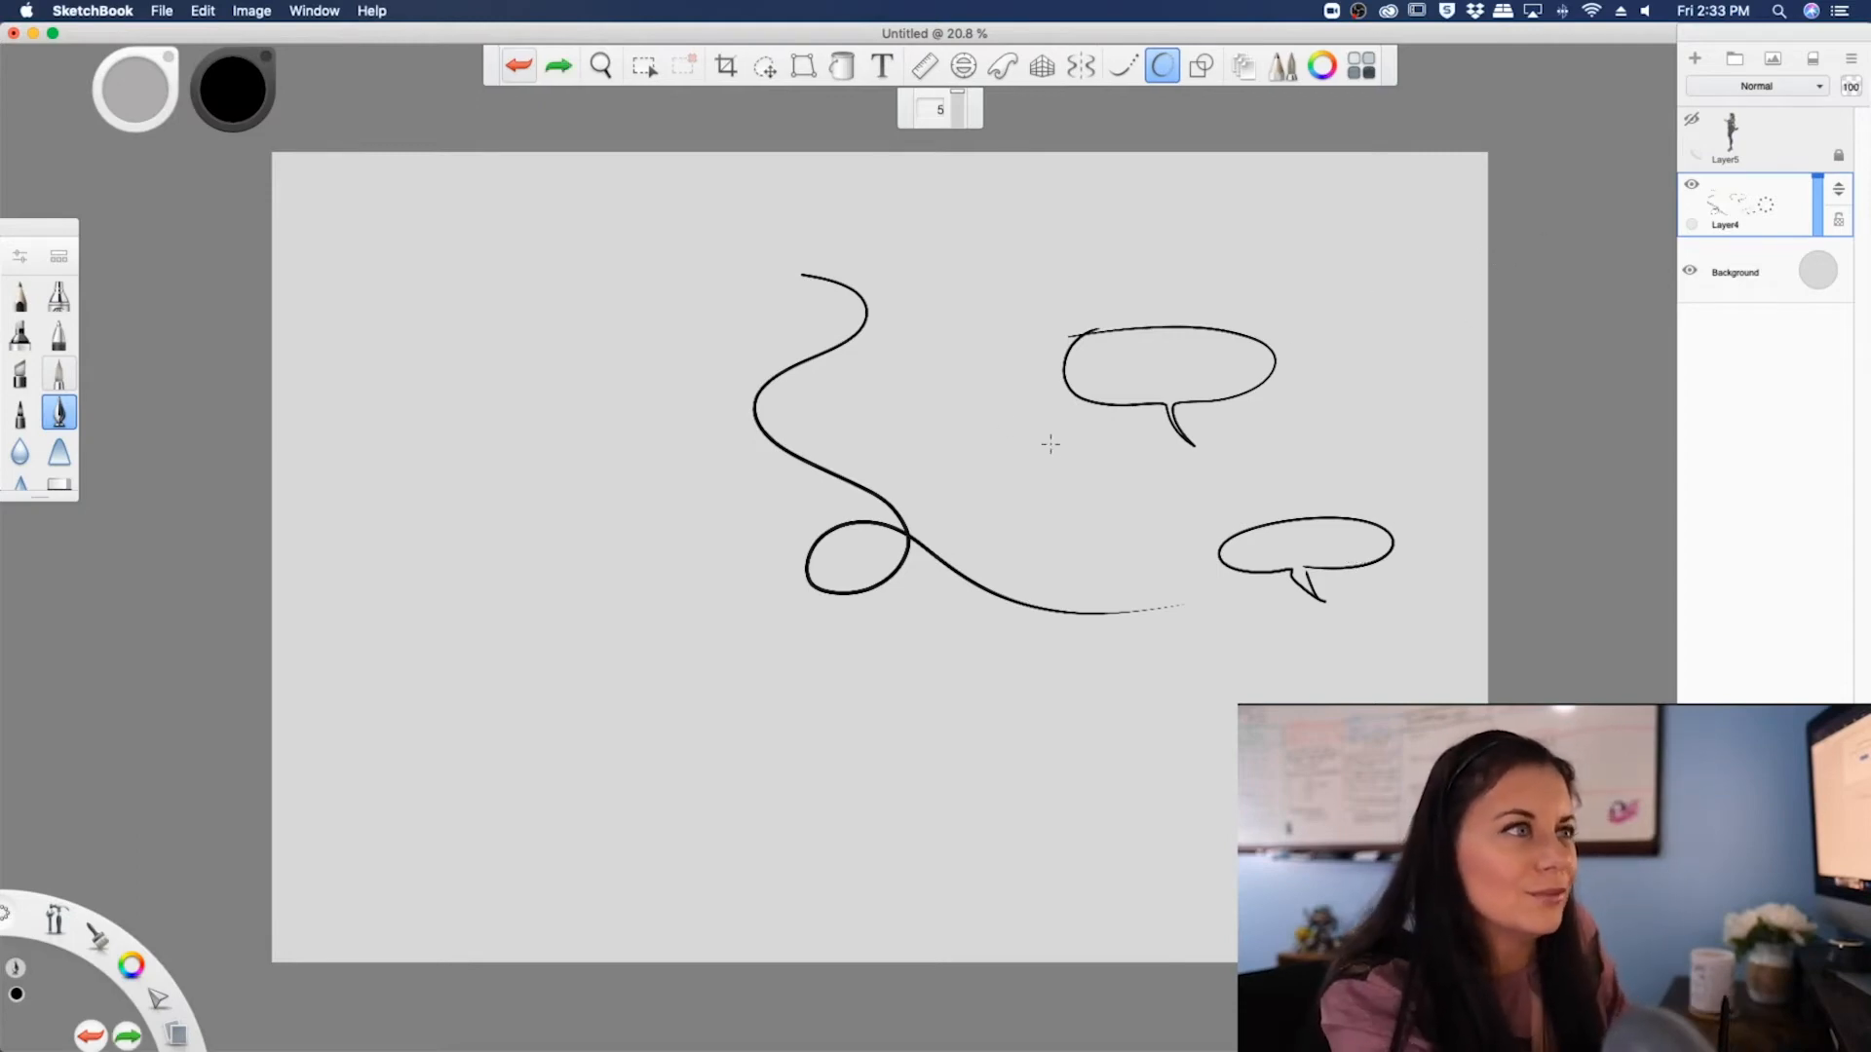
pyautogui.moveTo(1064, 446)
pyautogui.mouseDown()
pyautogui.moveTo(1152, 477)
pyautogui.moveTo(1072, 531)
pyautogui.moveTo(1033, 454)
pyautogui.moveTo(1072, 440)
pyautogui.mouseUp()
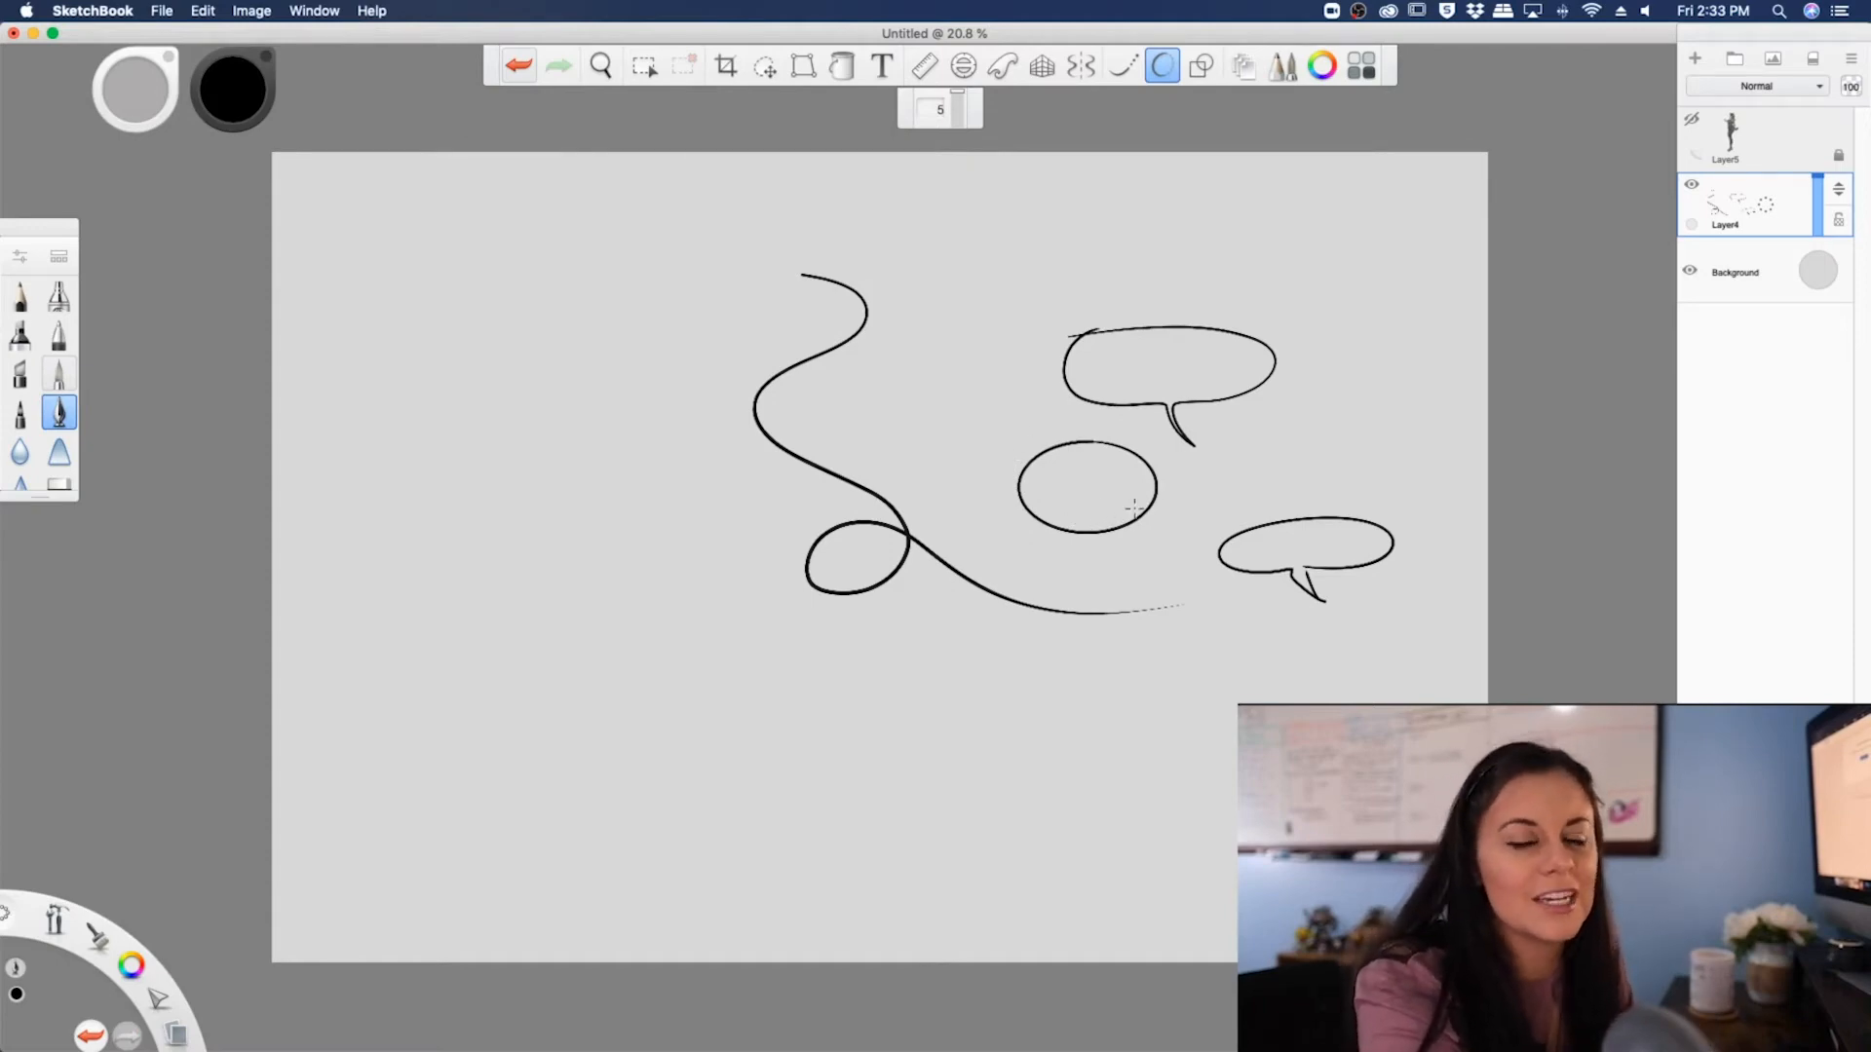
pyautogui.moveTo(1377, 308)
pyautogui.mouseDown()
pyautogui.moveTo(1443, 352)
pyautogui.moveTo(1317, 350)
pyautogui.moveTo(1413, 310)
pyautogui.mouseUp()
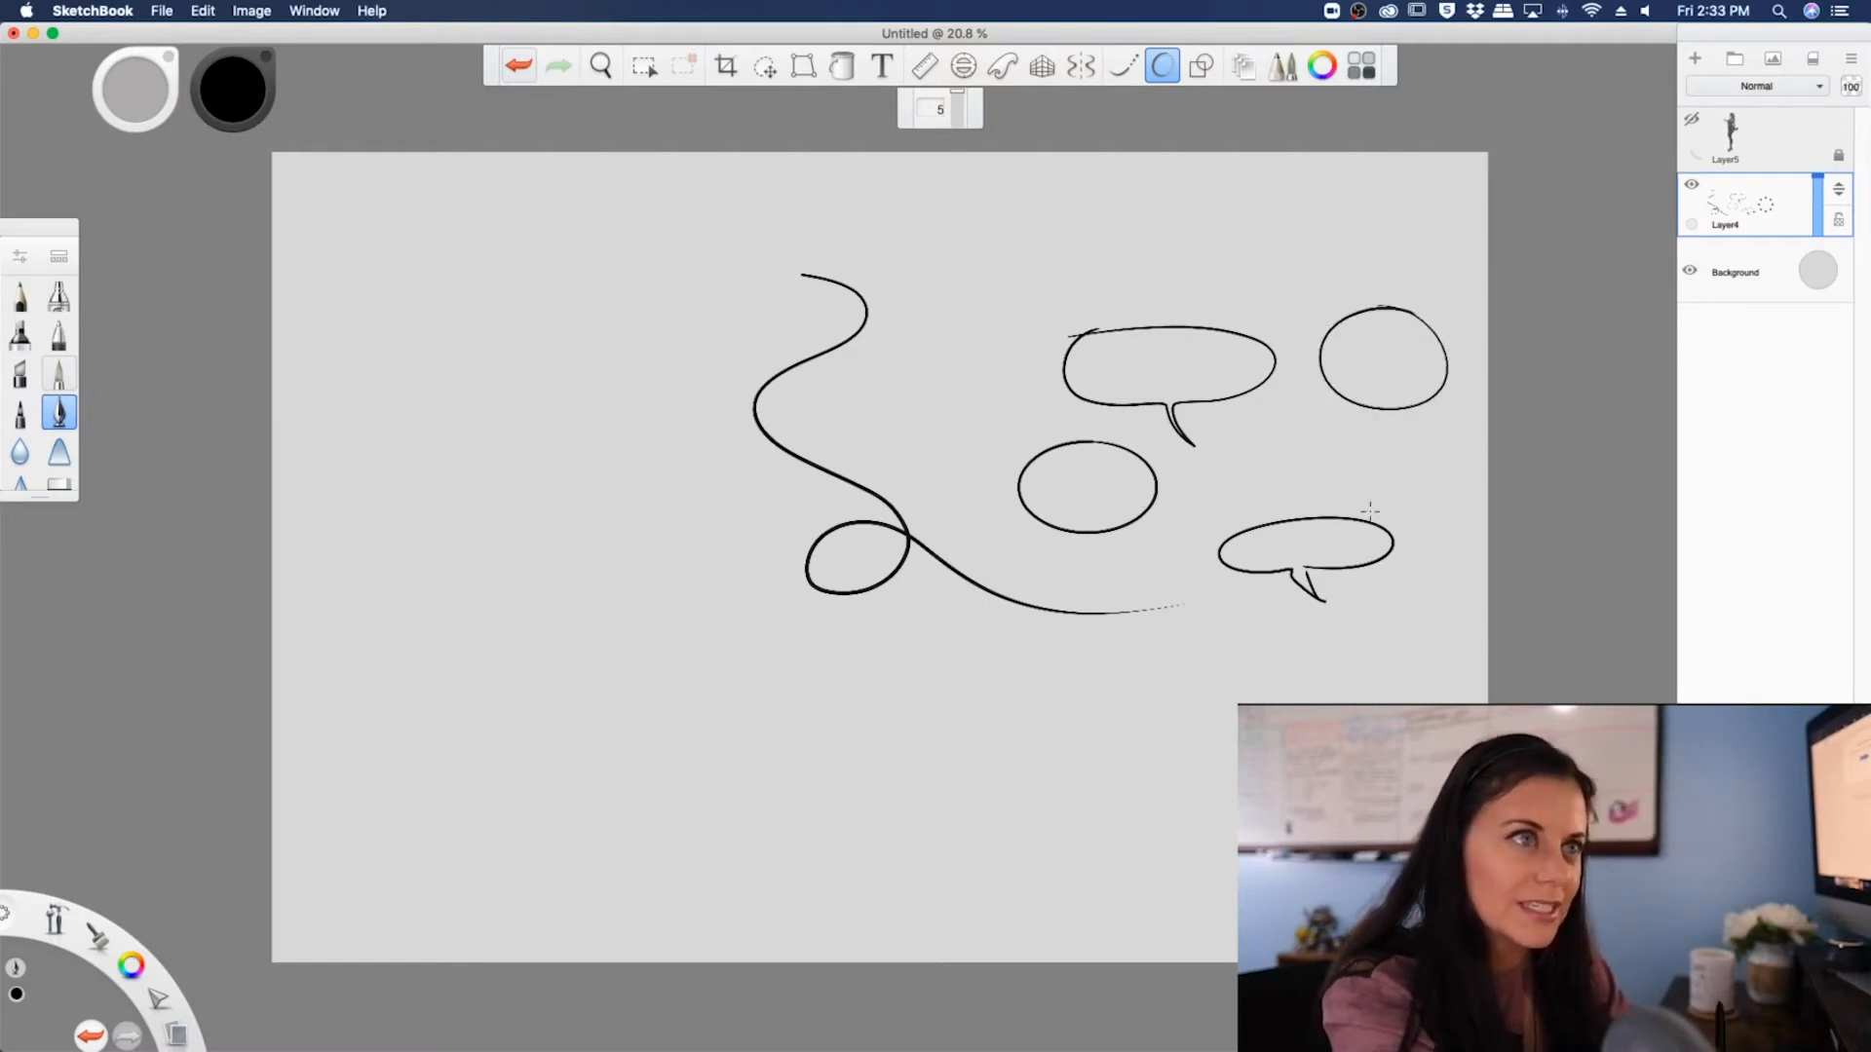
# - Place the ellipse guide left of the looping curve, reshape it into a tall narrow ellipse, and trace it in black
pyautogui.click(962, 65)
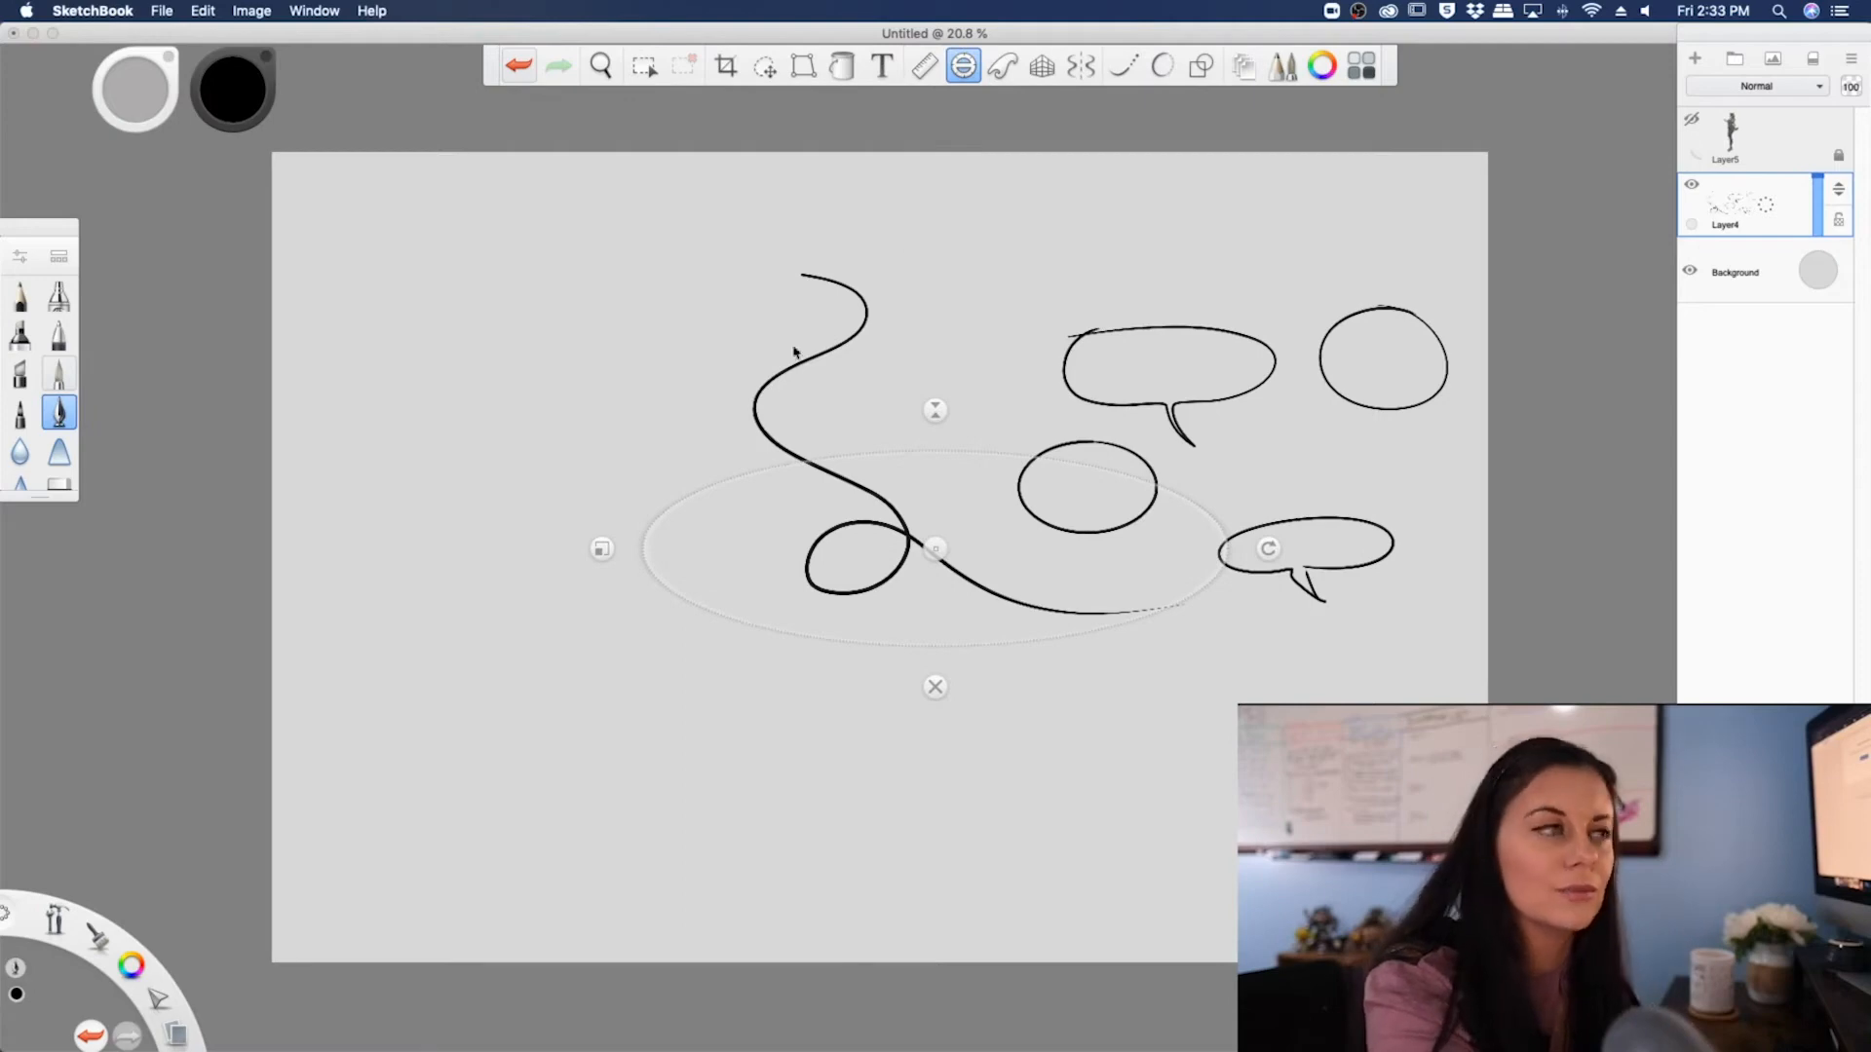
pyautogui.moveTo(608, 547); pyautogui.dragTo(832, 560)
pyautogui.moveTo(934, 477); pyautogui.dragTo(926, 346)
pyautogui.moveTo(929, 548); pyautogui.dragTo(591, 492)
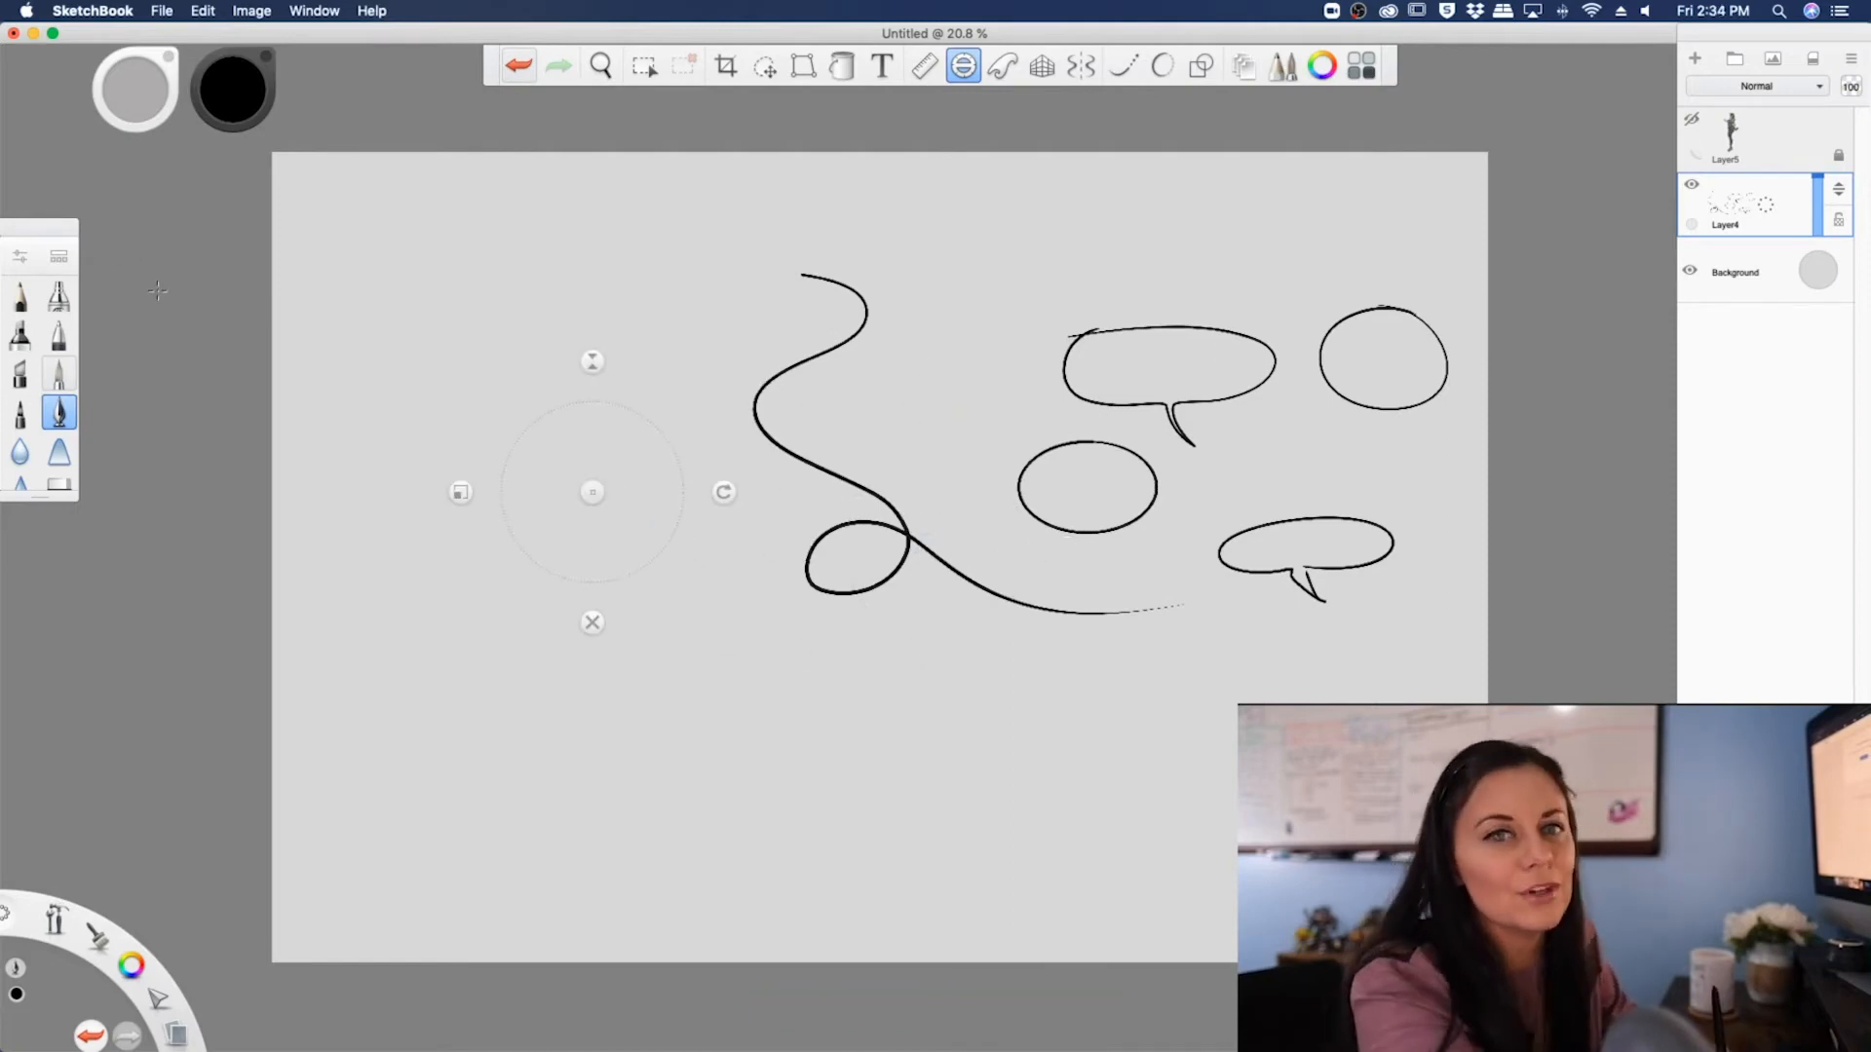
pyautogui.moveTo(593, 362); pyautogui.dragTo(594, 187)
pyautogui.moveTo(611, 299)
pyautogui.mouseDown()
pyautogui.moveTo(675, 423)
pyautogui.moveTo(639, 543)
pyautogui.mouseUp()
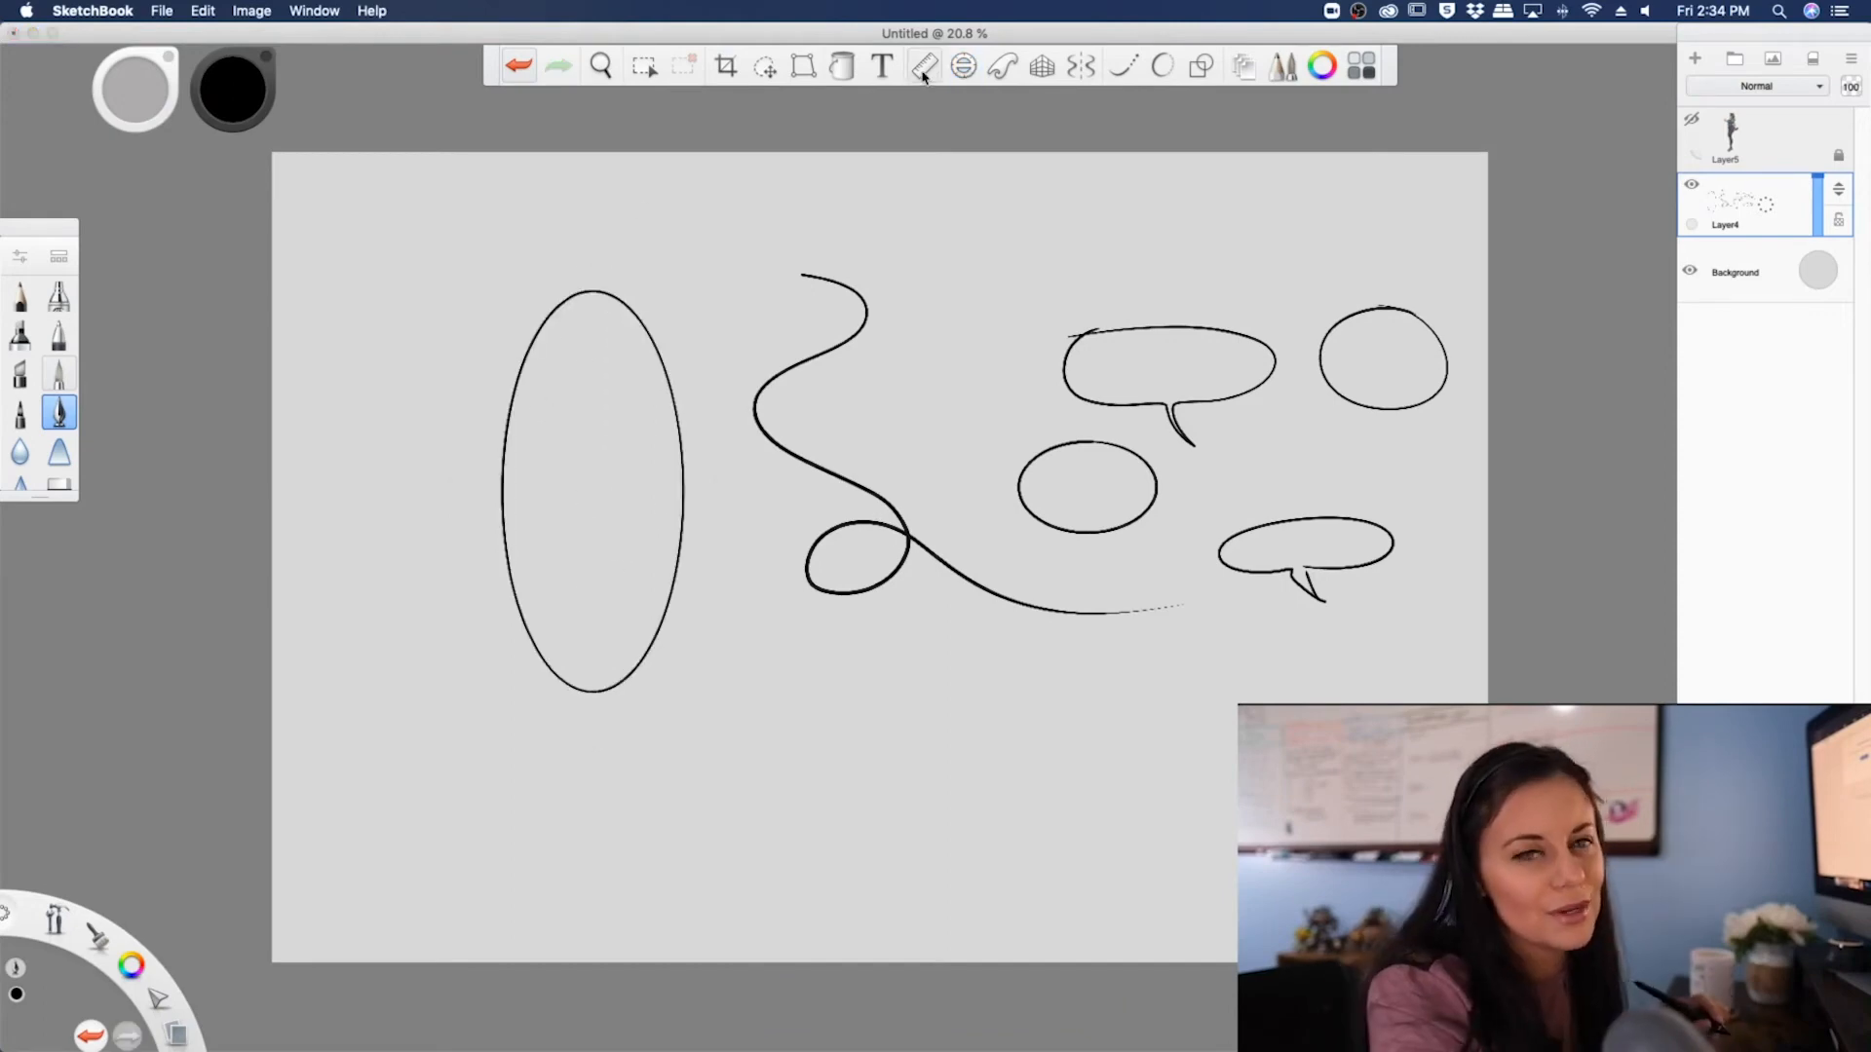
# - Turn on the straight ruler and trace a long diagonal black line across the canvas
pyautogui.click(924, 68)
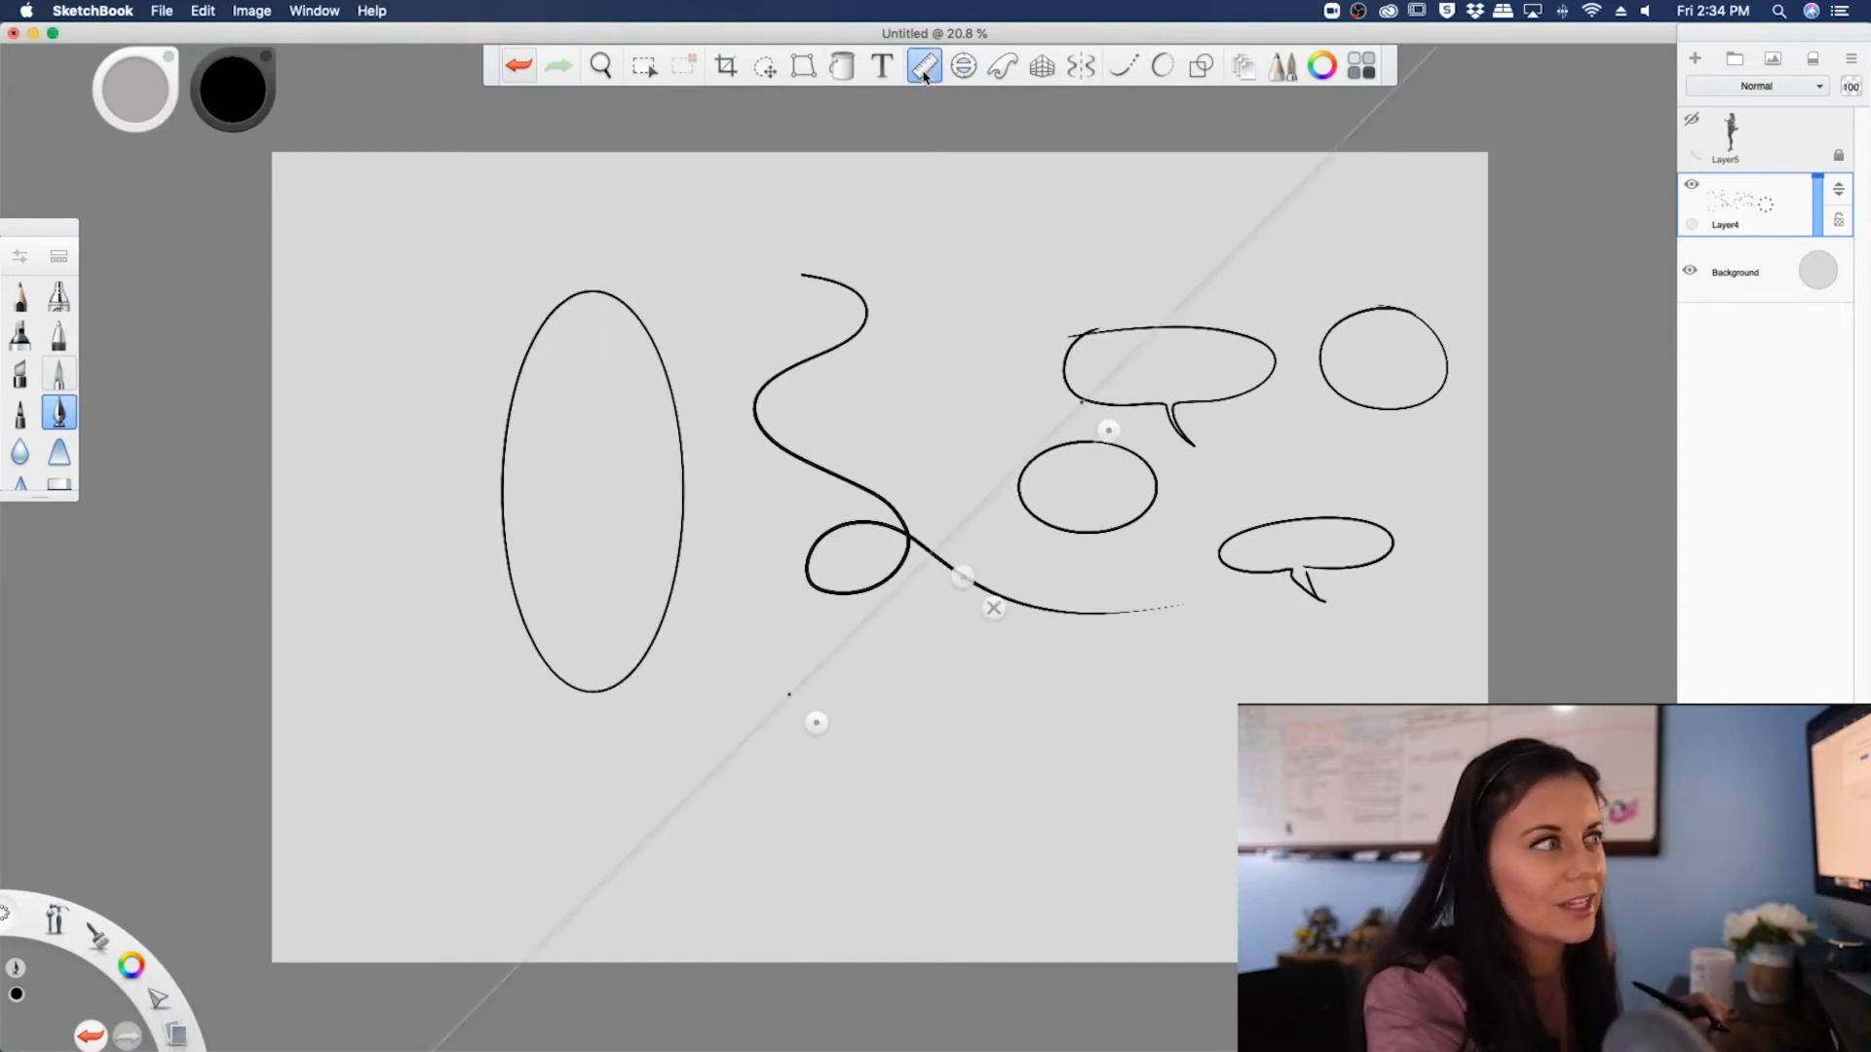
pyautogui.moveTo(1177, 308)
pyautogui.mouseDown()
pyautogui.moveTo(647, 737)
pyautogui.moveTo(1024, 204)
pyautogui.moveTo(1080, 129)
pyautogui.mouseUp()
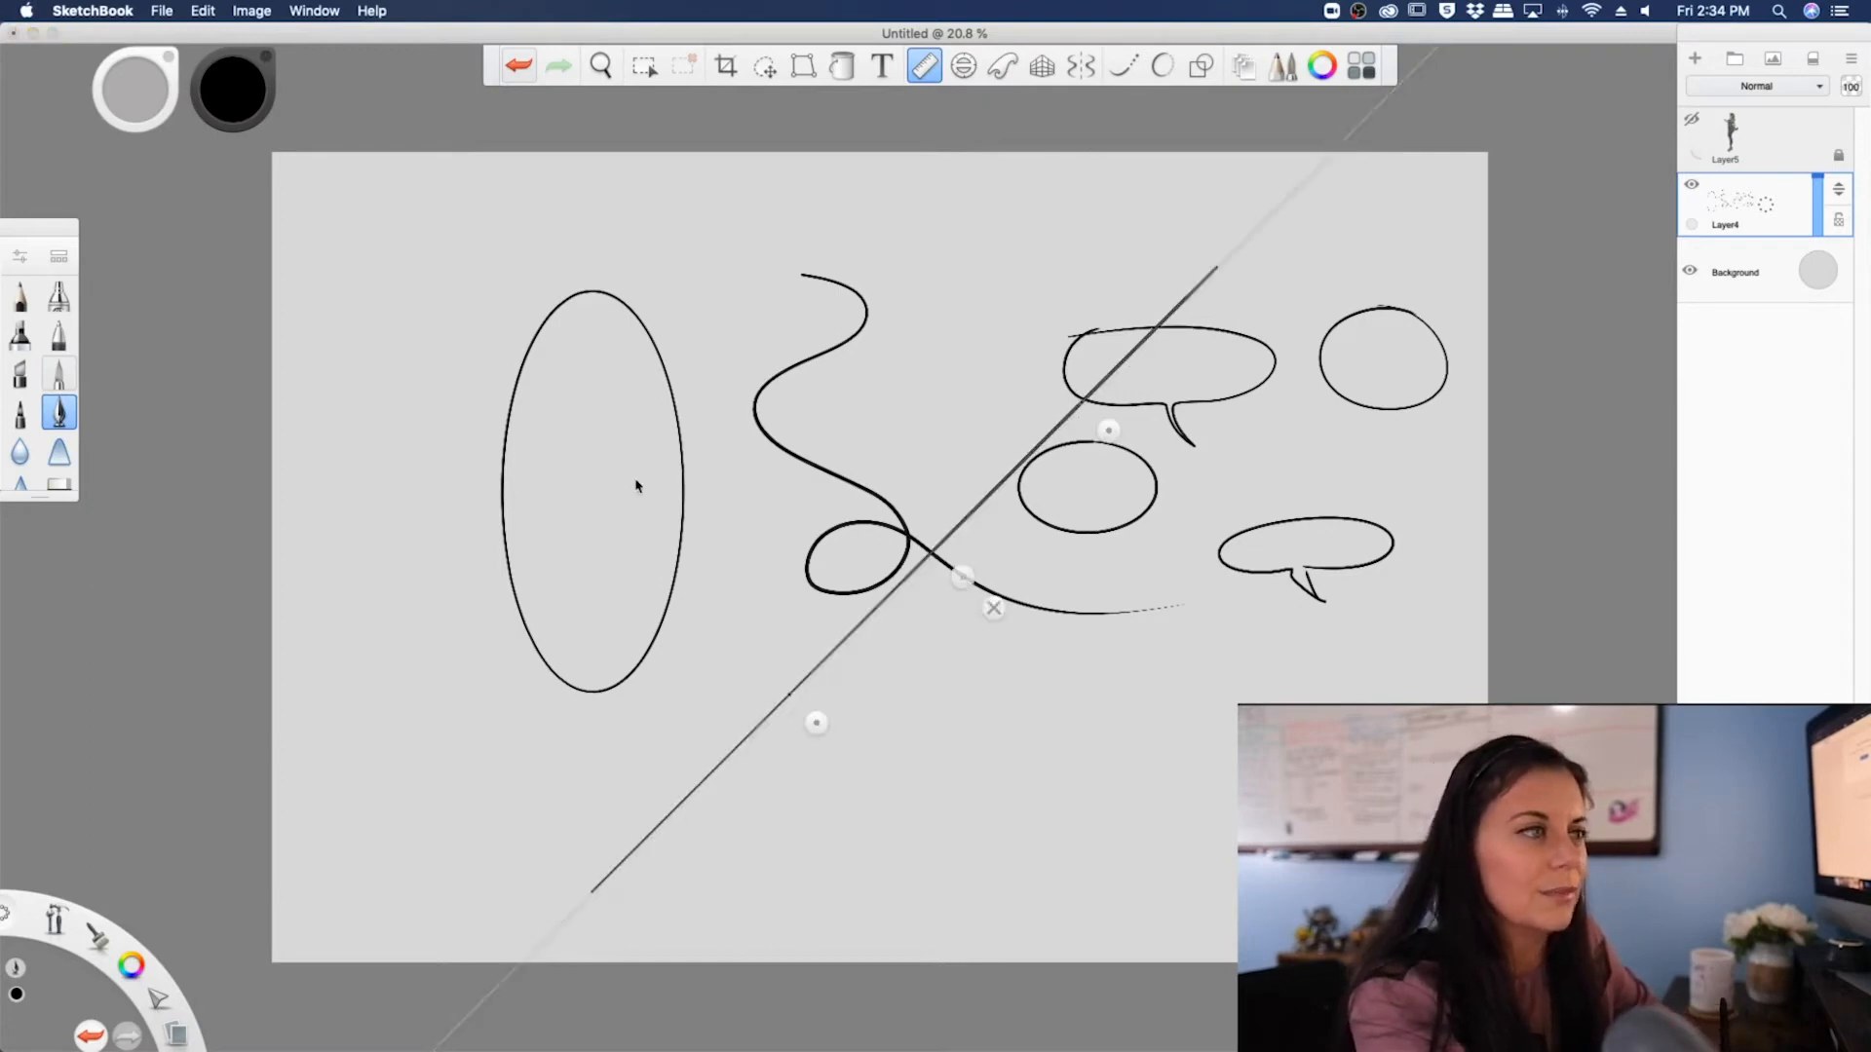
# - Turn on the French curve guide, try its different curve shapes, enlarge it slightly and move it up and to the left
pyautogui.click(1002, 66)
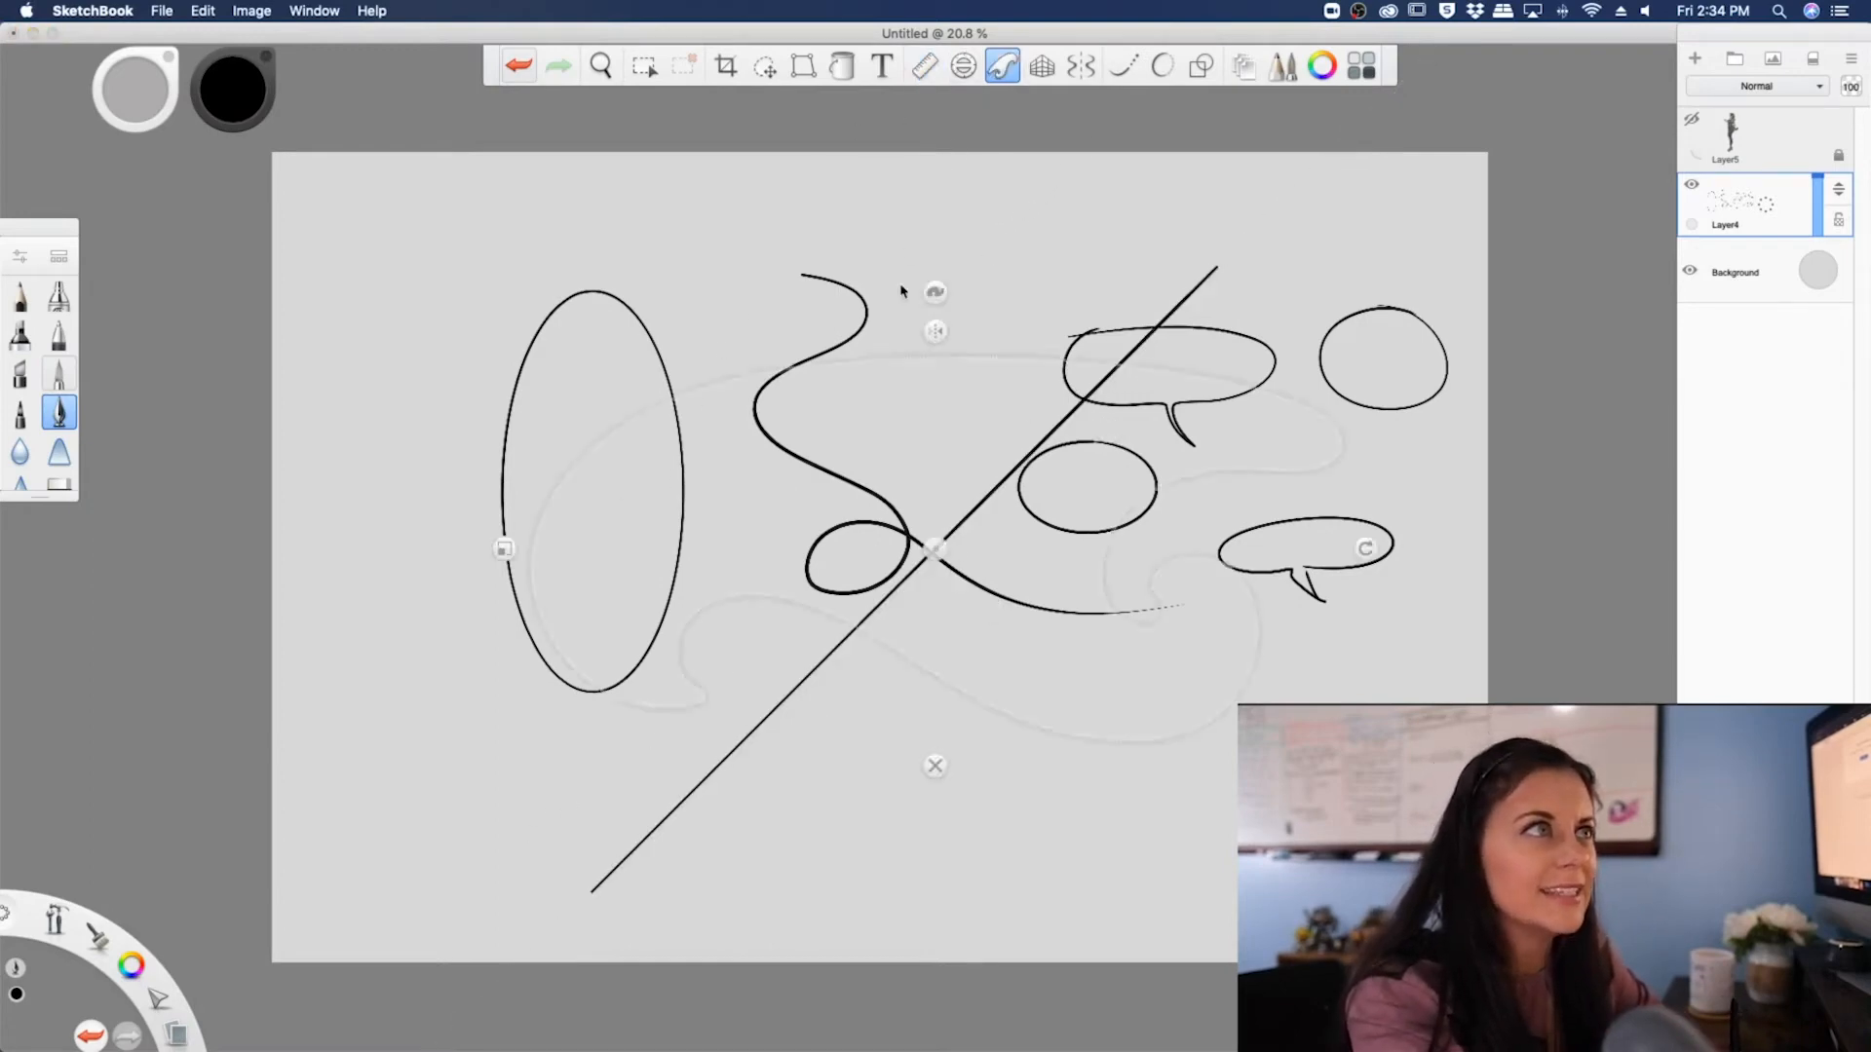
pyautogui.click(935, 293)
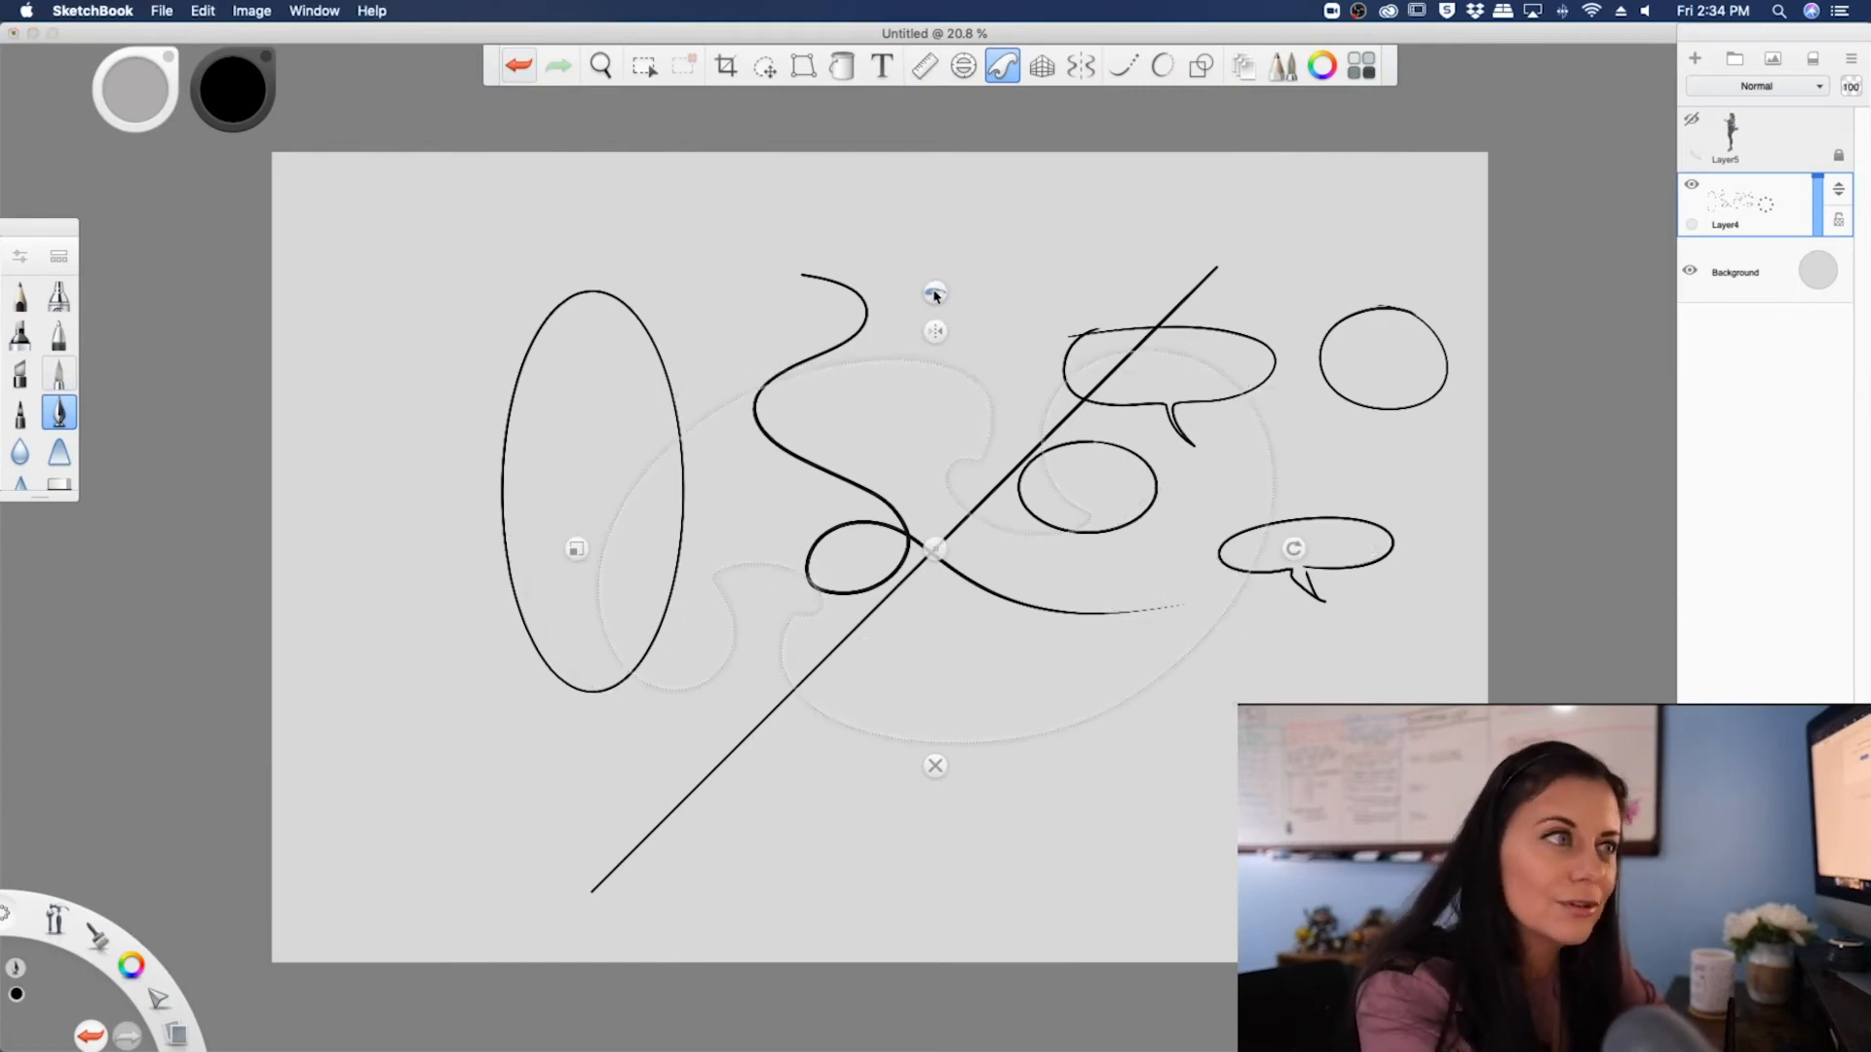
pyautogui.click(934, 294)
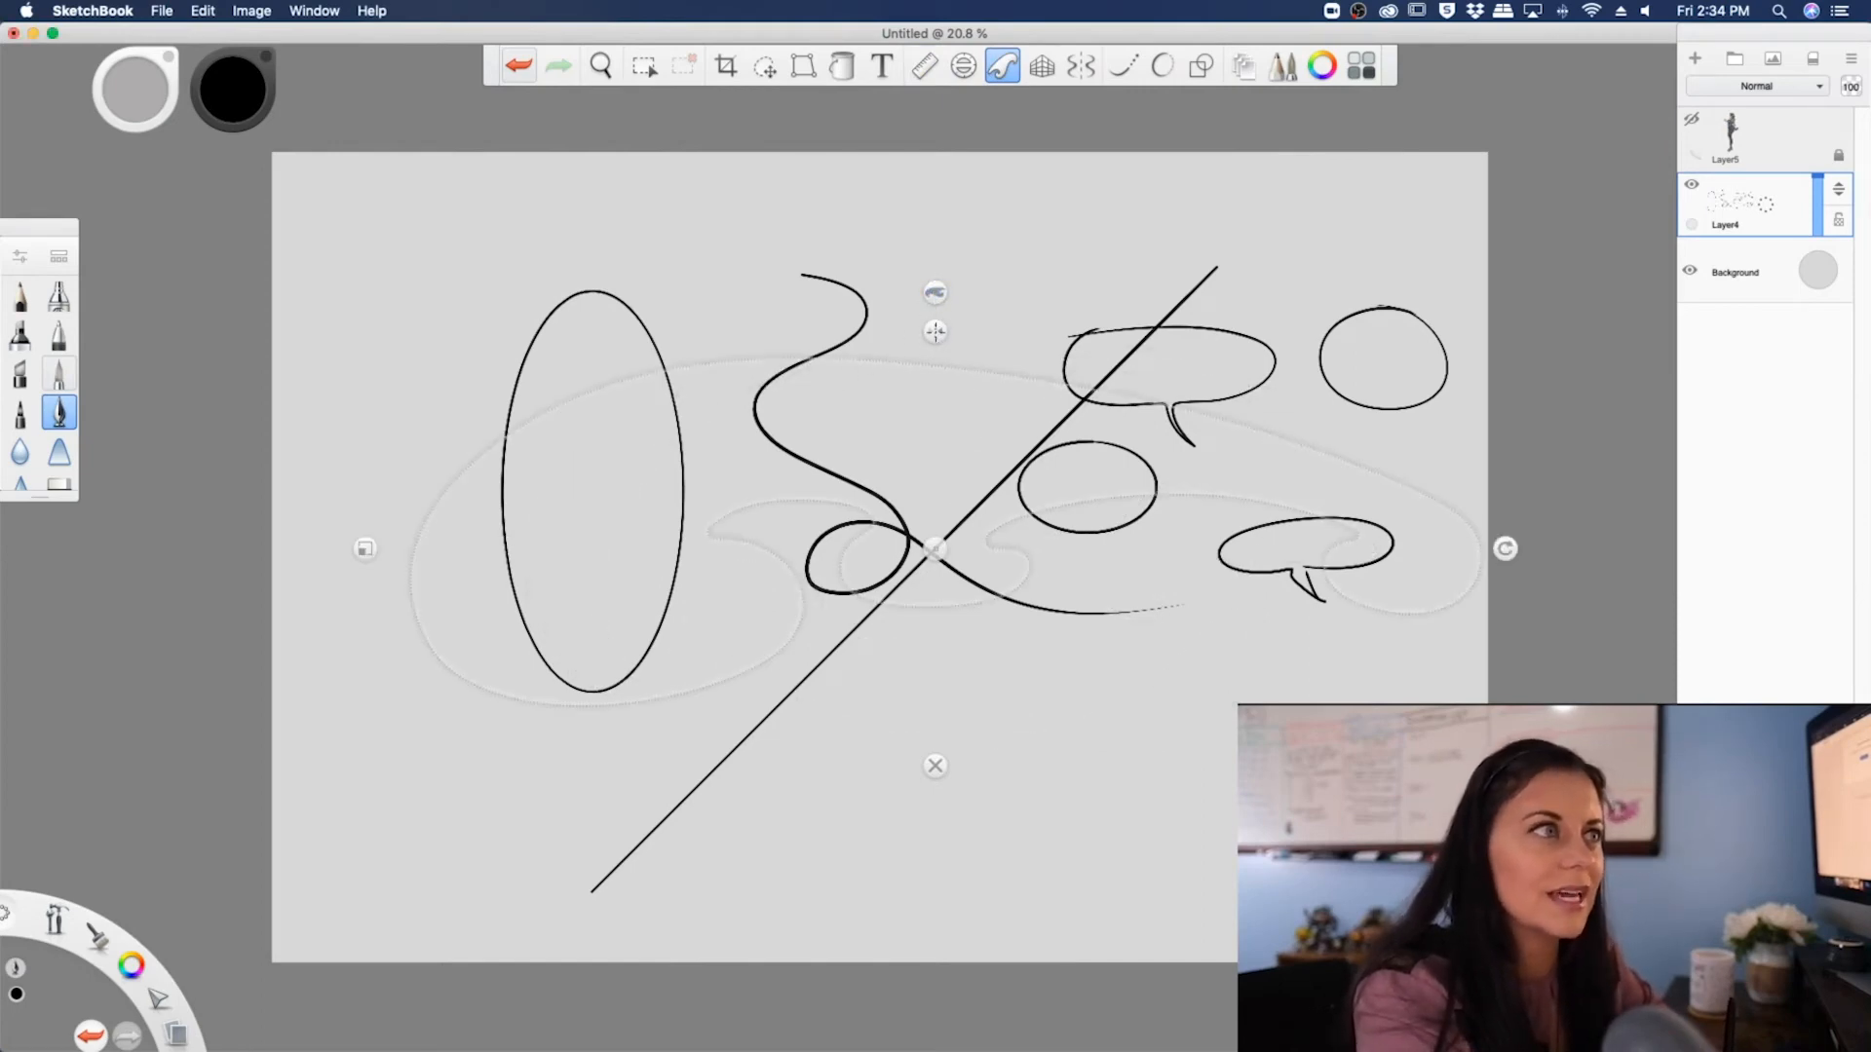
pyautogui.click(935, 293)
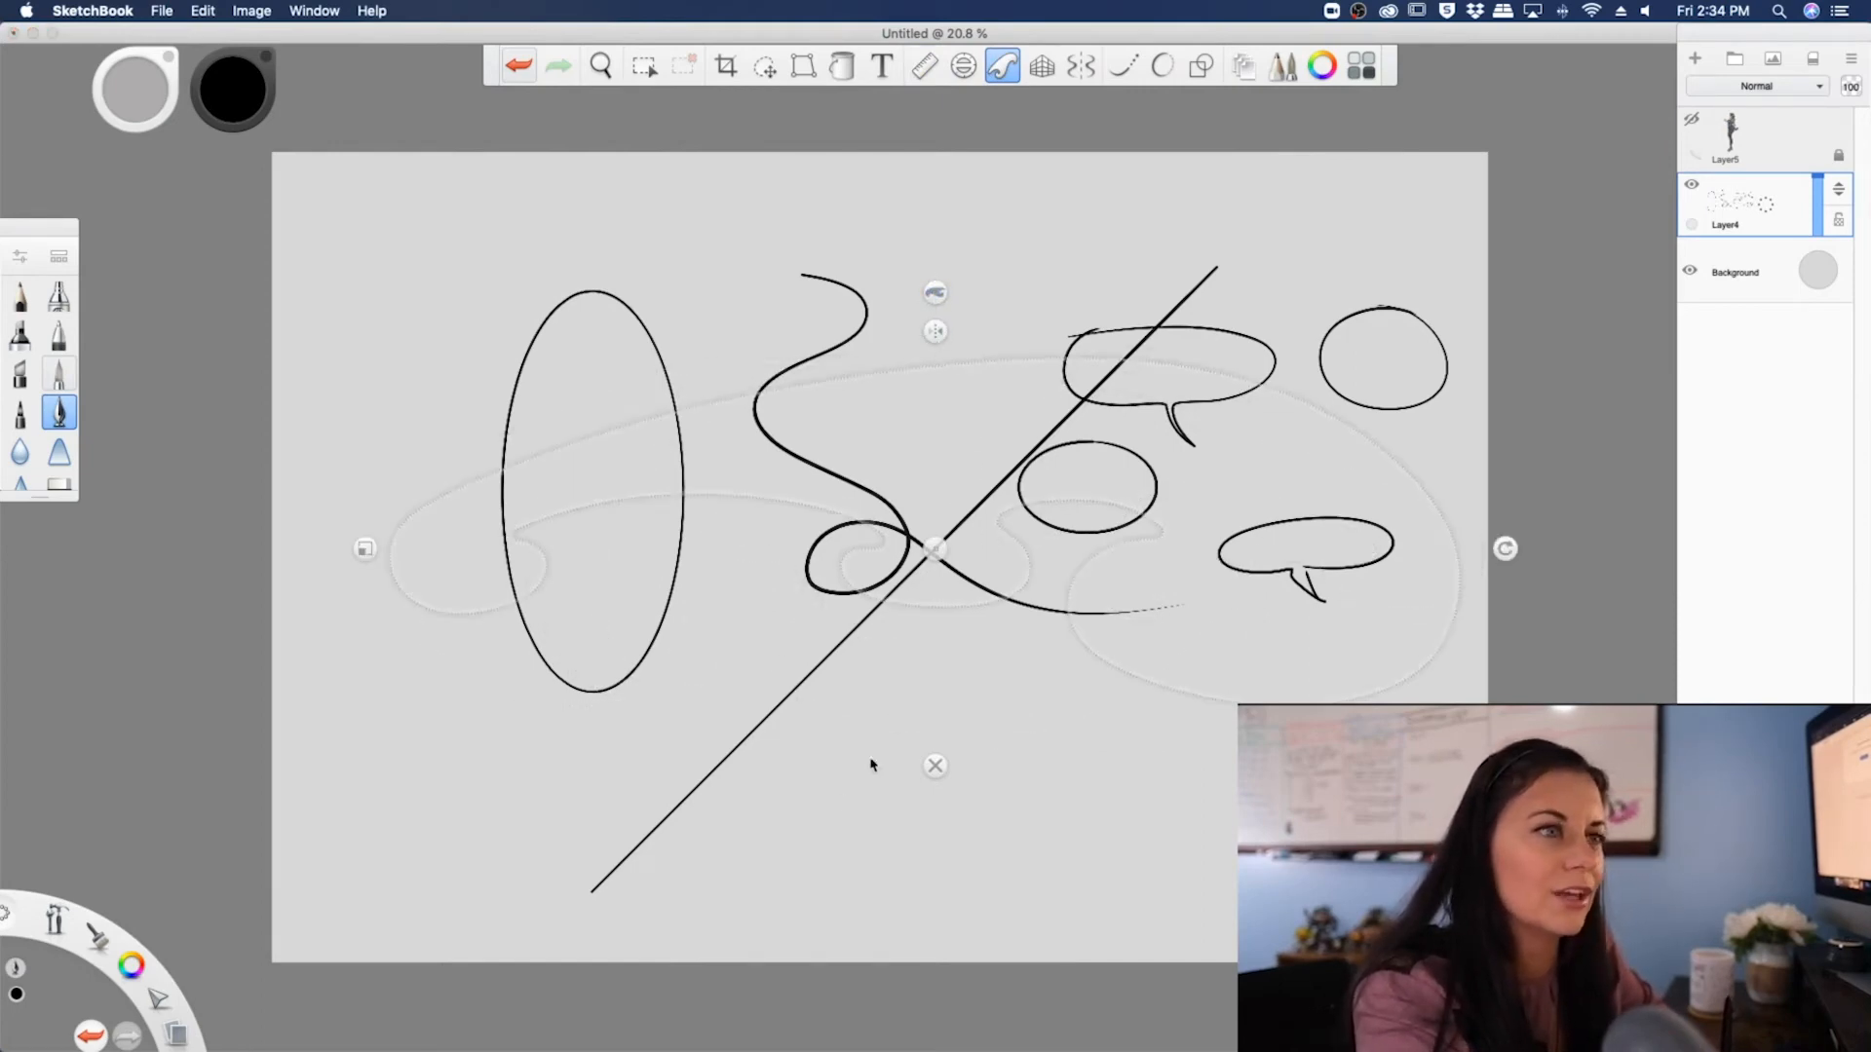
pyautogui.moveTo(365, 549); pyautogui.dragTo(322, 547)
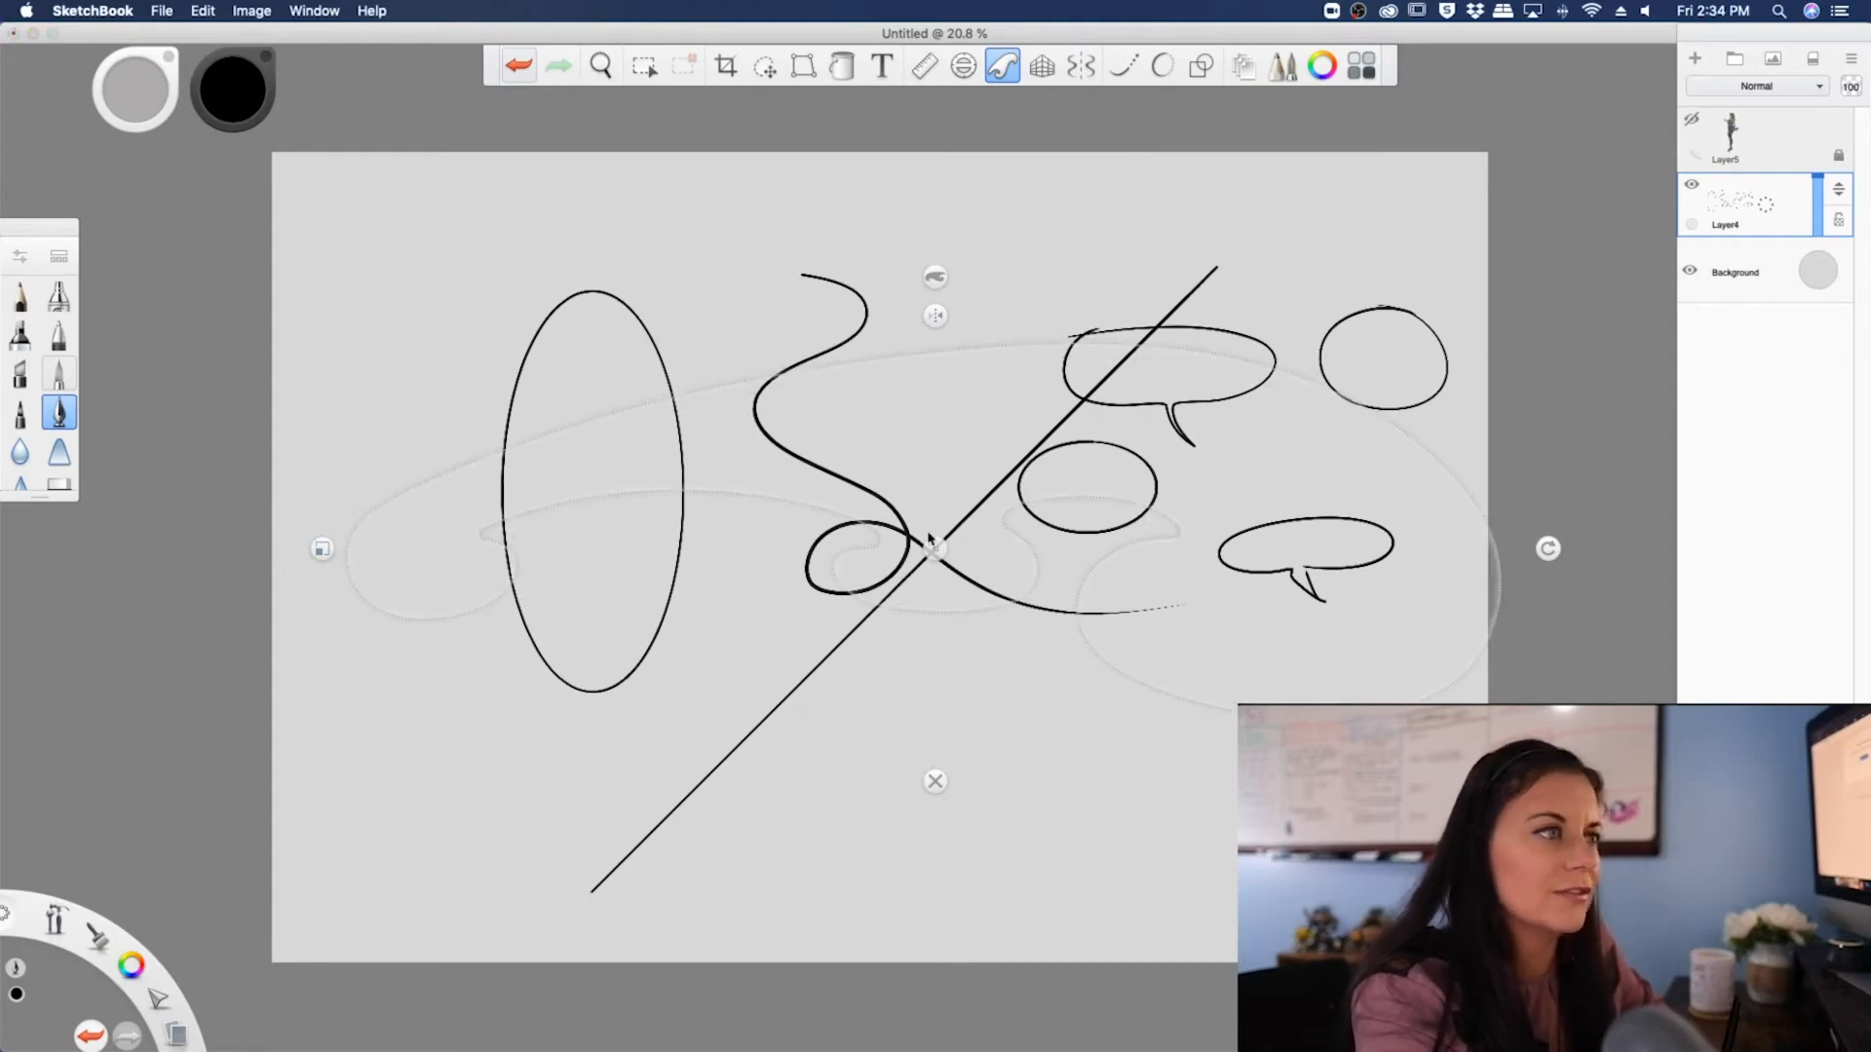
pyautogui.moveTo(931, 539); pyautogui.dragTo(873, 497)
# - Cycle through the French curve shapes again, trace part of the wide curve's inner edge, and turn the guide off
pyautogui.click(873, 229)
pyautogui.click(868, 227)
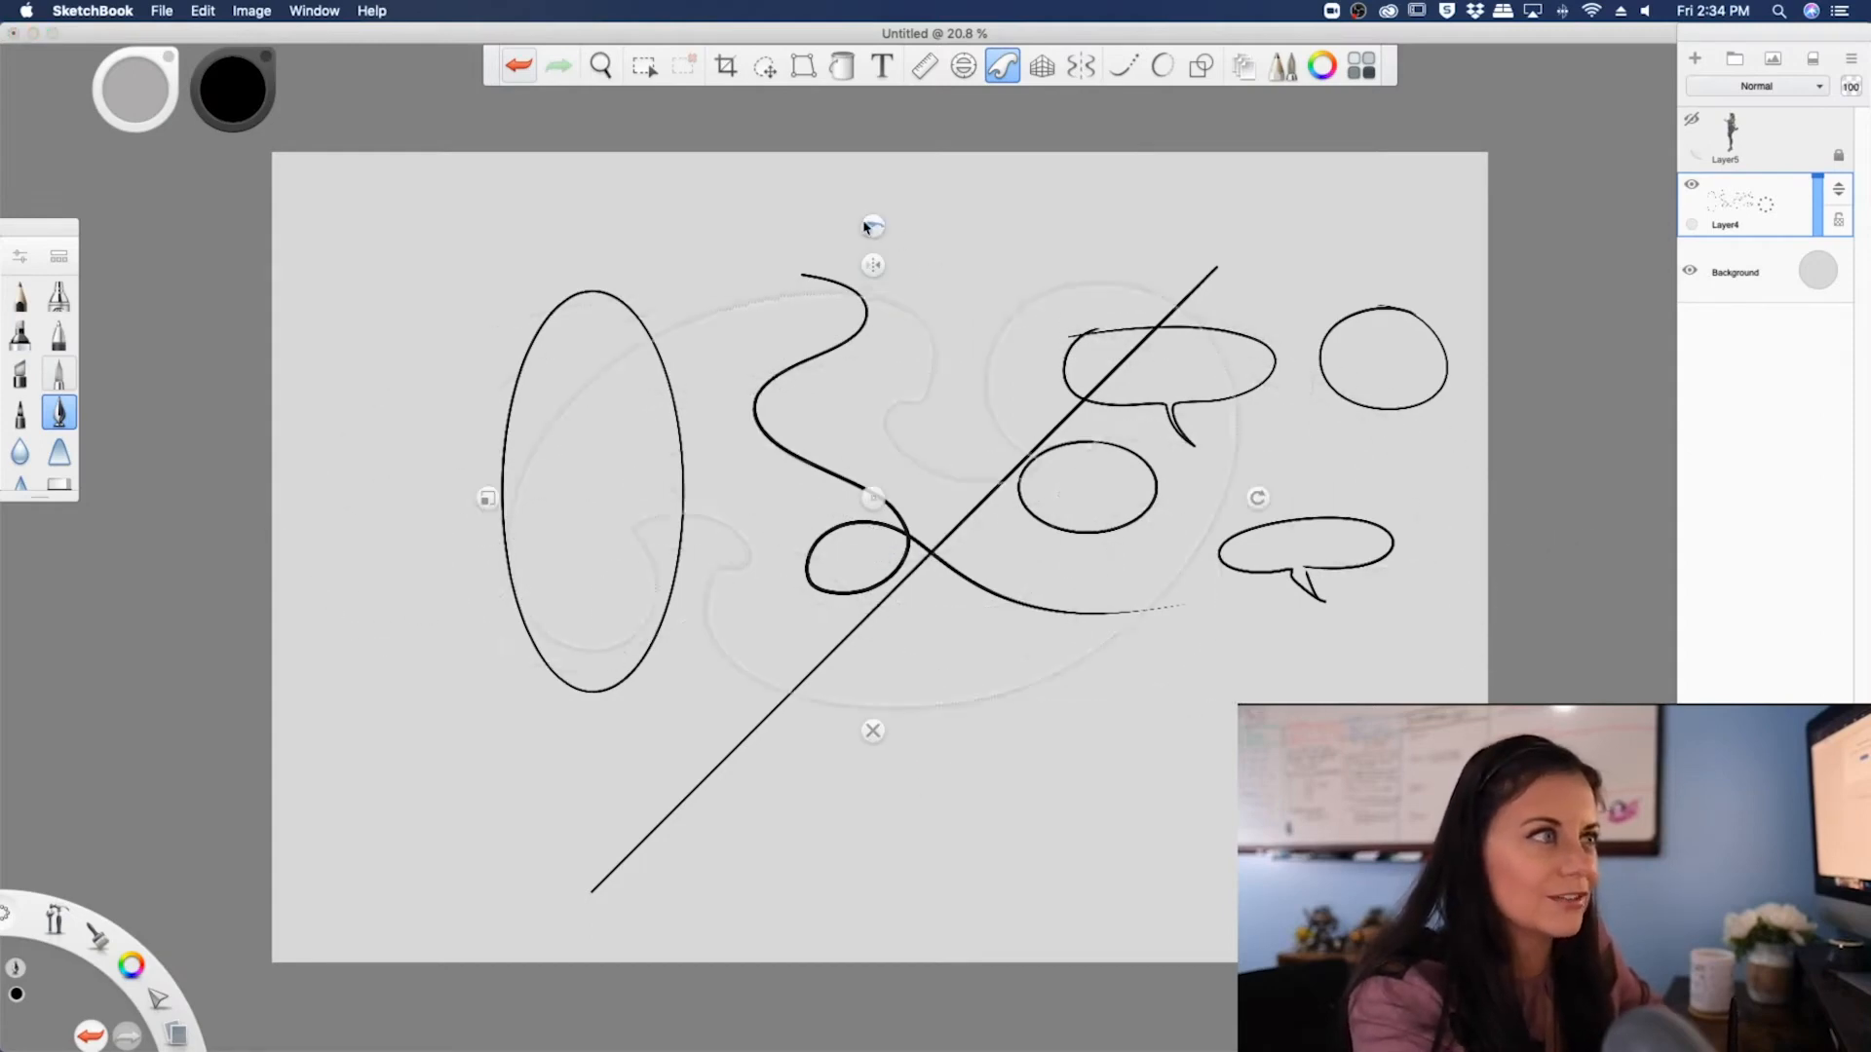
pyautogui.click(870, 227)
pyautogui.click(872, 228)
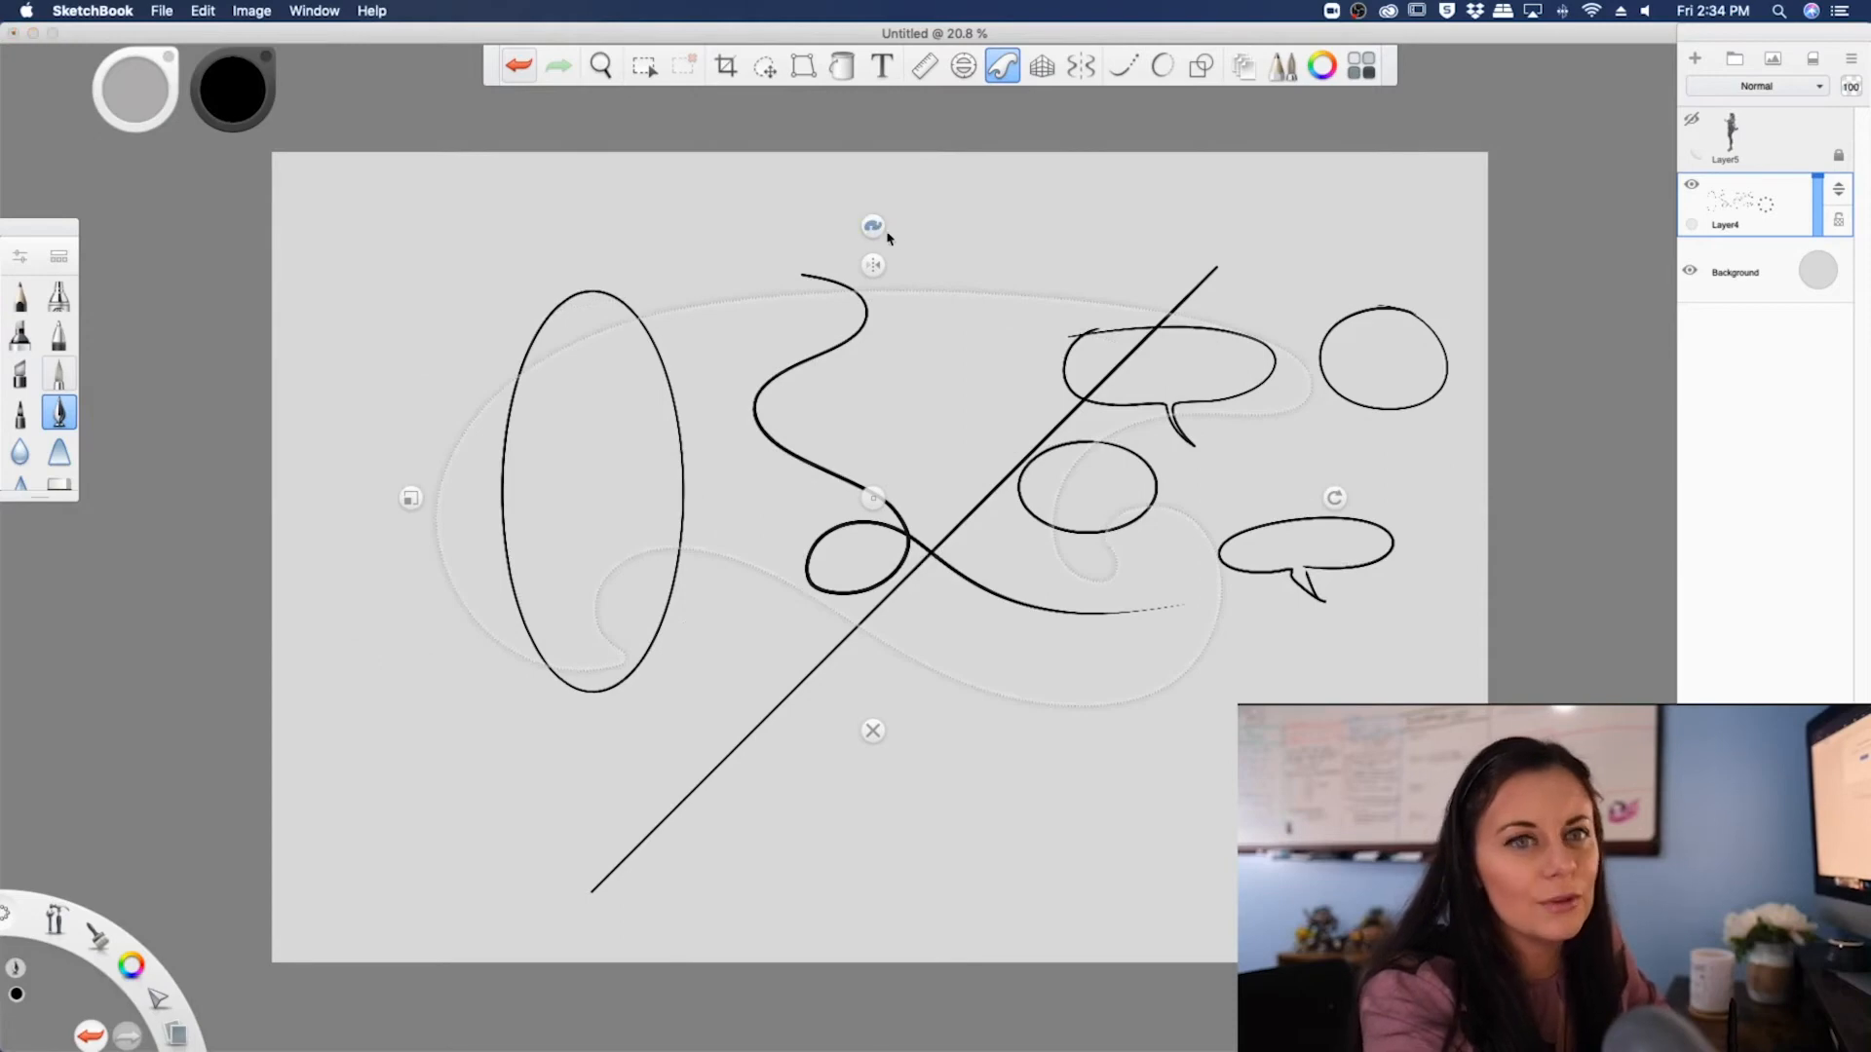
pyautogui.click(873, 228)
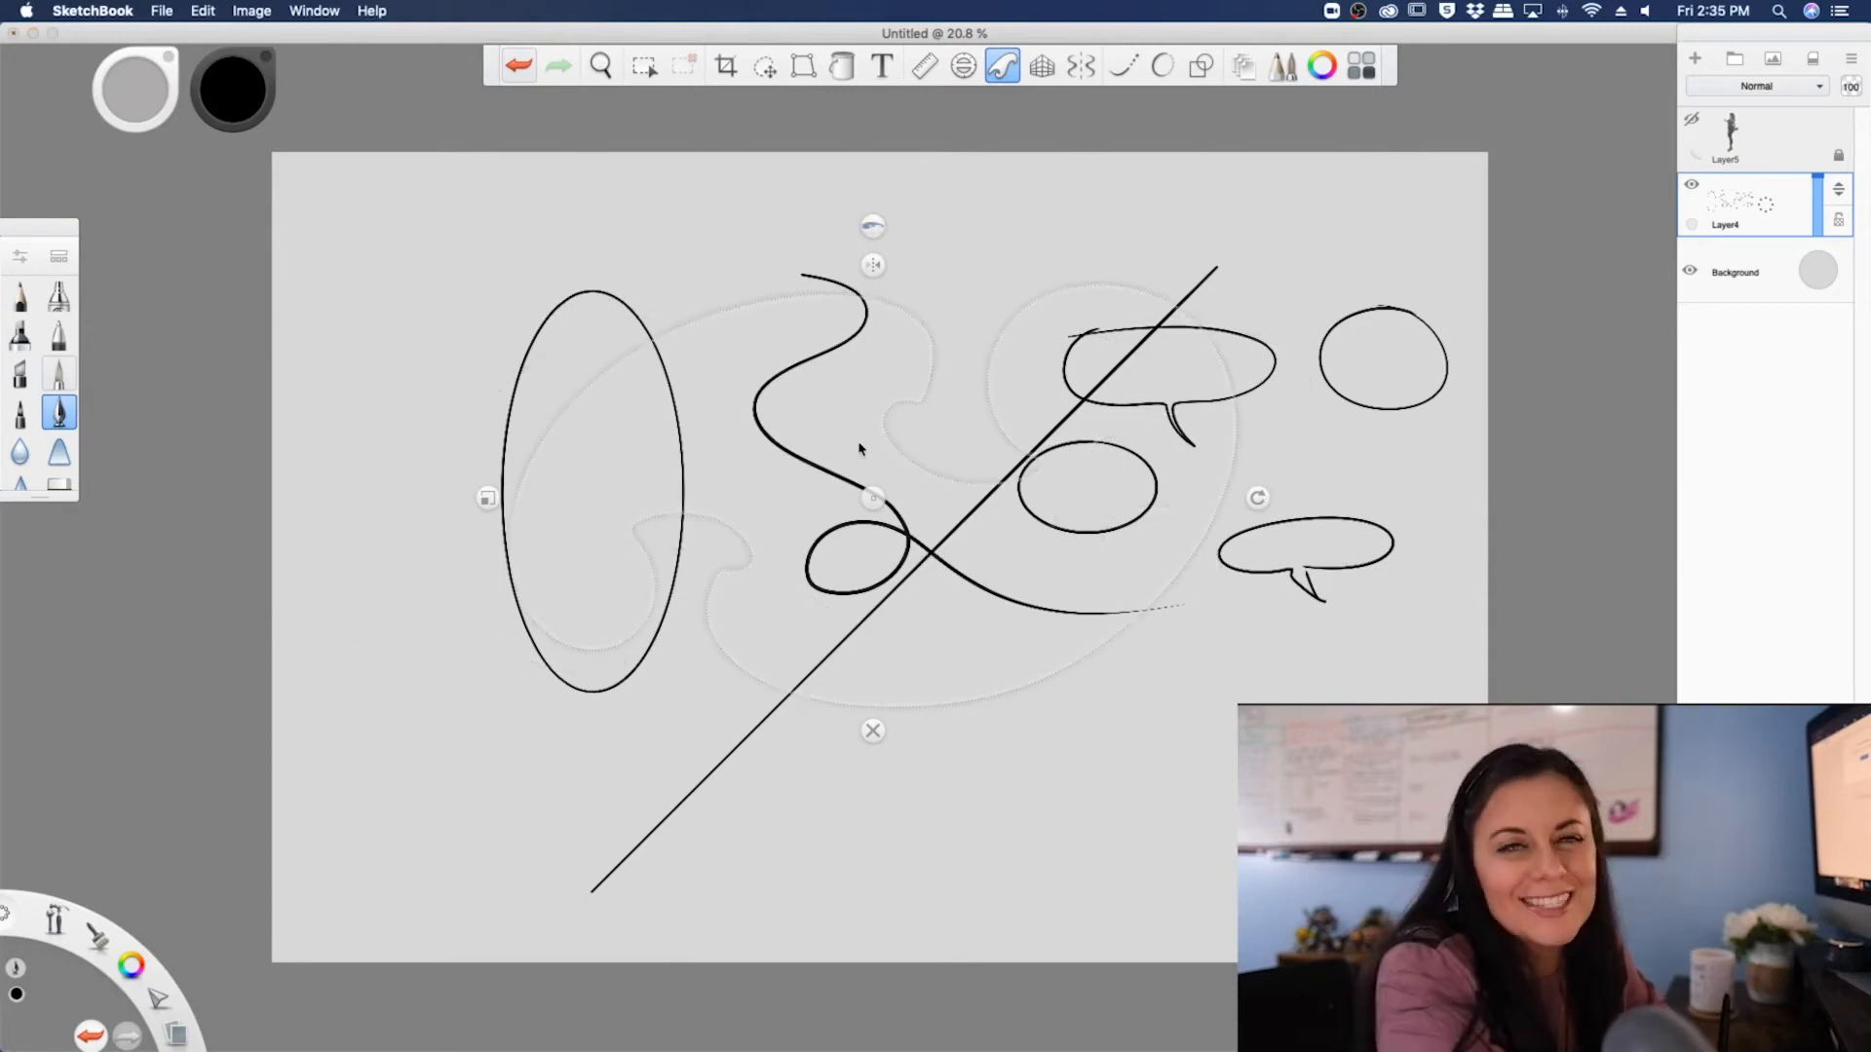
pyautogui.click(873, 228)
pyautogui.click(873, 228)
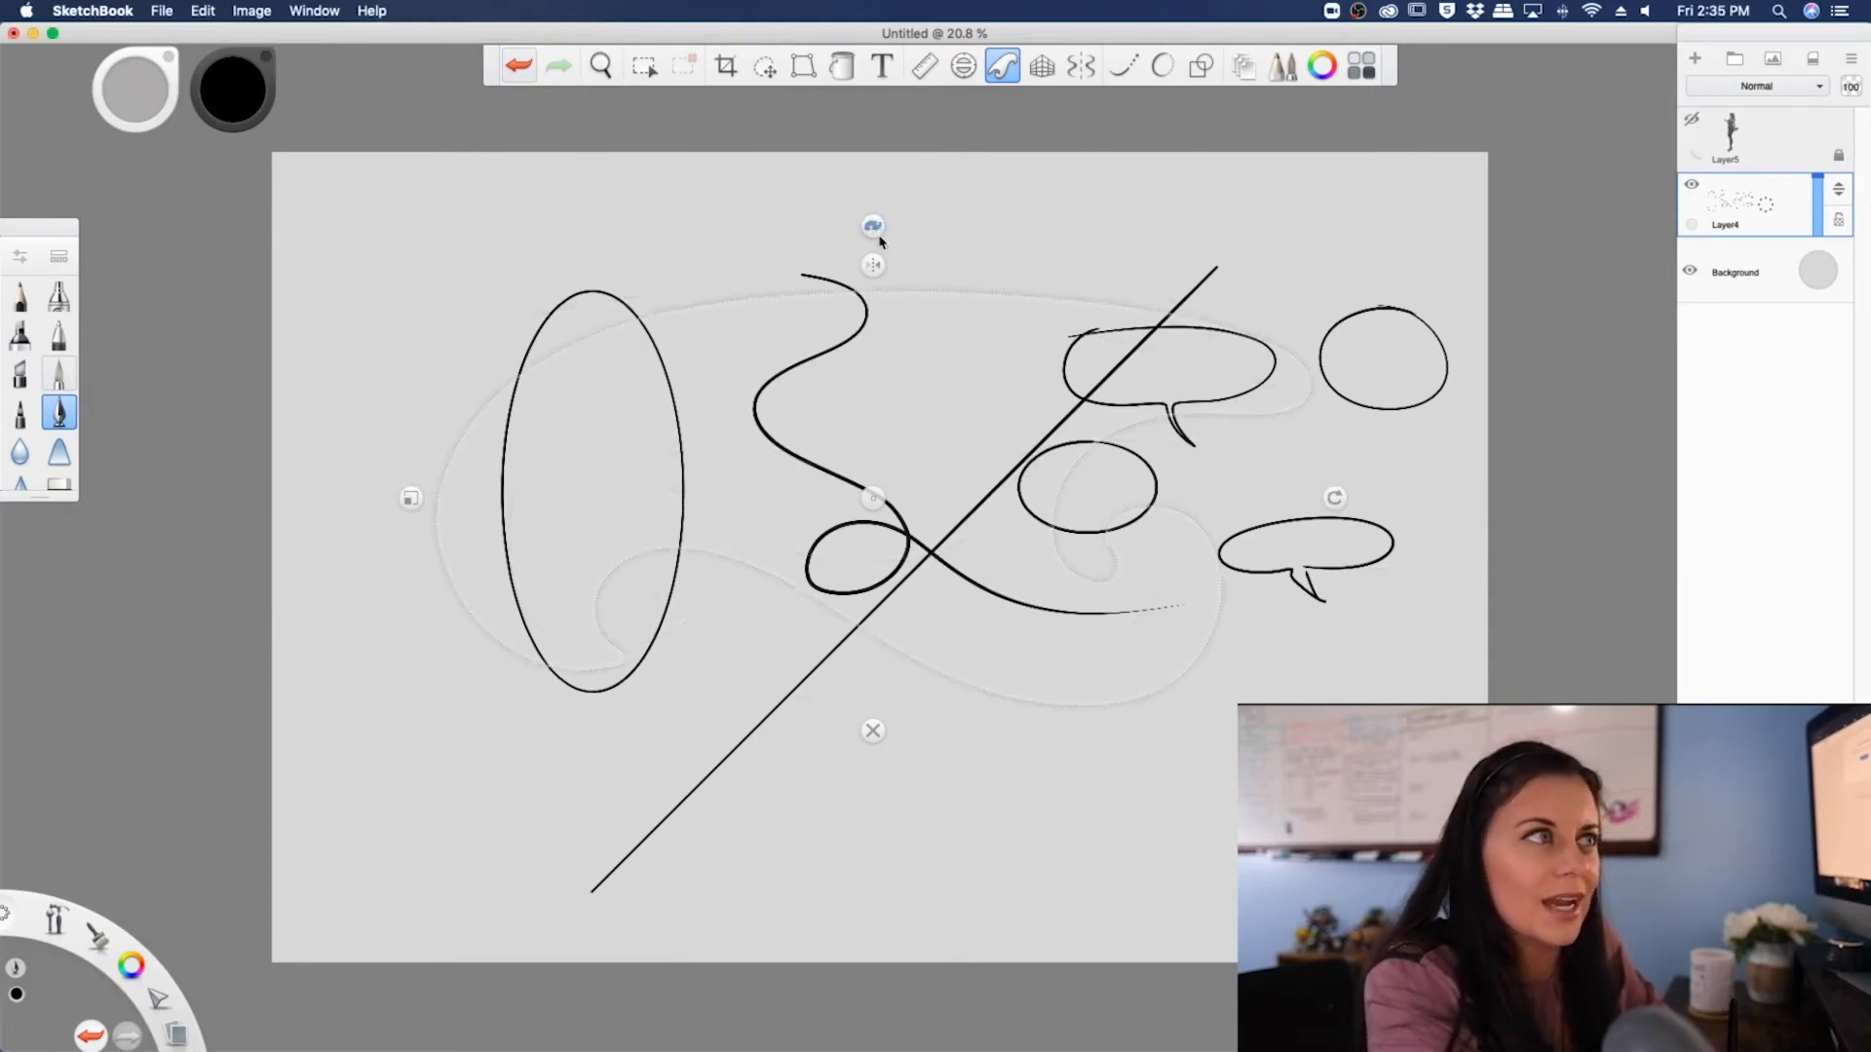
pyautogui.moveTo(1069, 564)
pyautogui.mouseDown()
pyautogui.moveTo(1096, 575)
pyautogui.moveTo(1146, 676)
pyautogui.moveTo(780, 585)
pyautogui.moveTo(526, 665)
pyautogui.moveTo(478, 417)
pyautogui.moveTo(1054, 534)
pyautogui.mouseUp()
pyautogui.click(1002, 65)
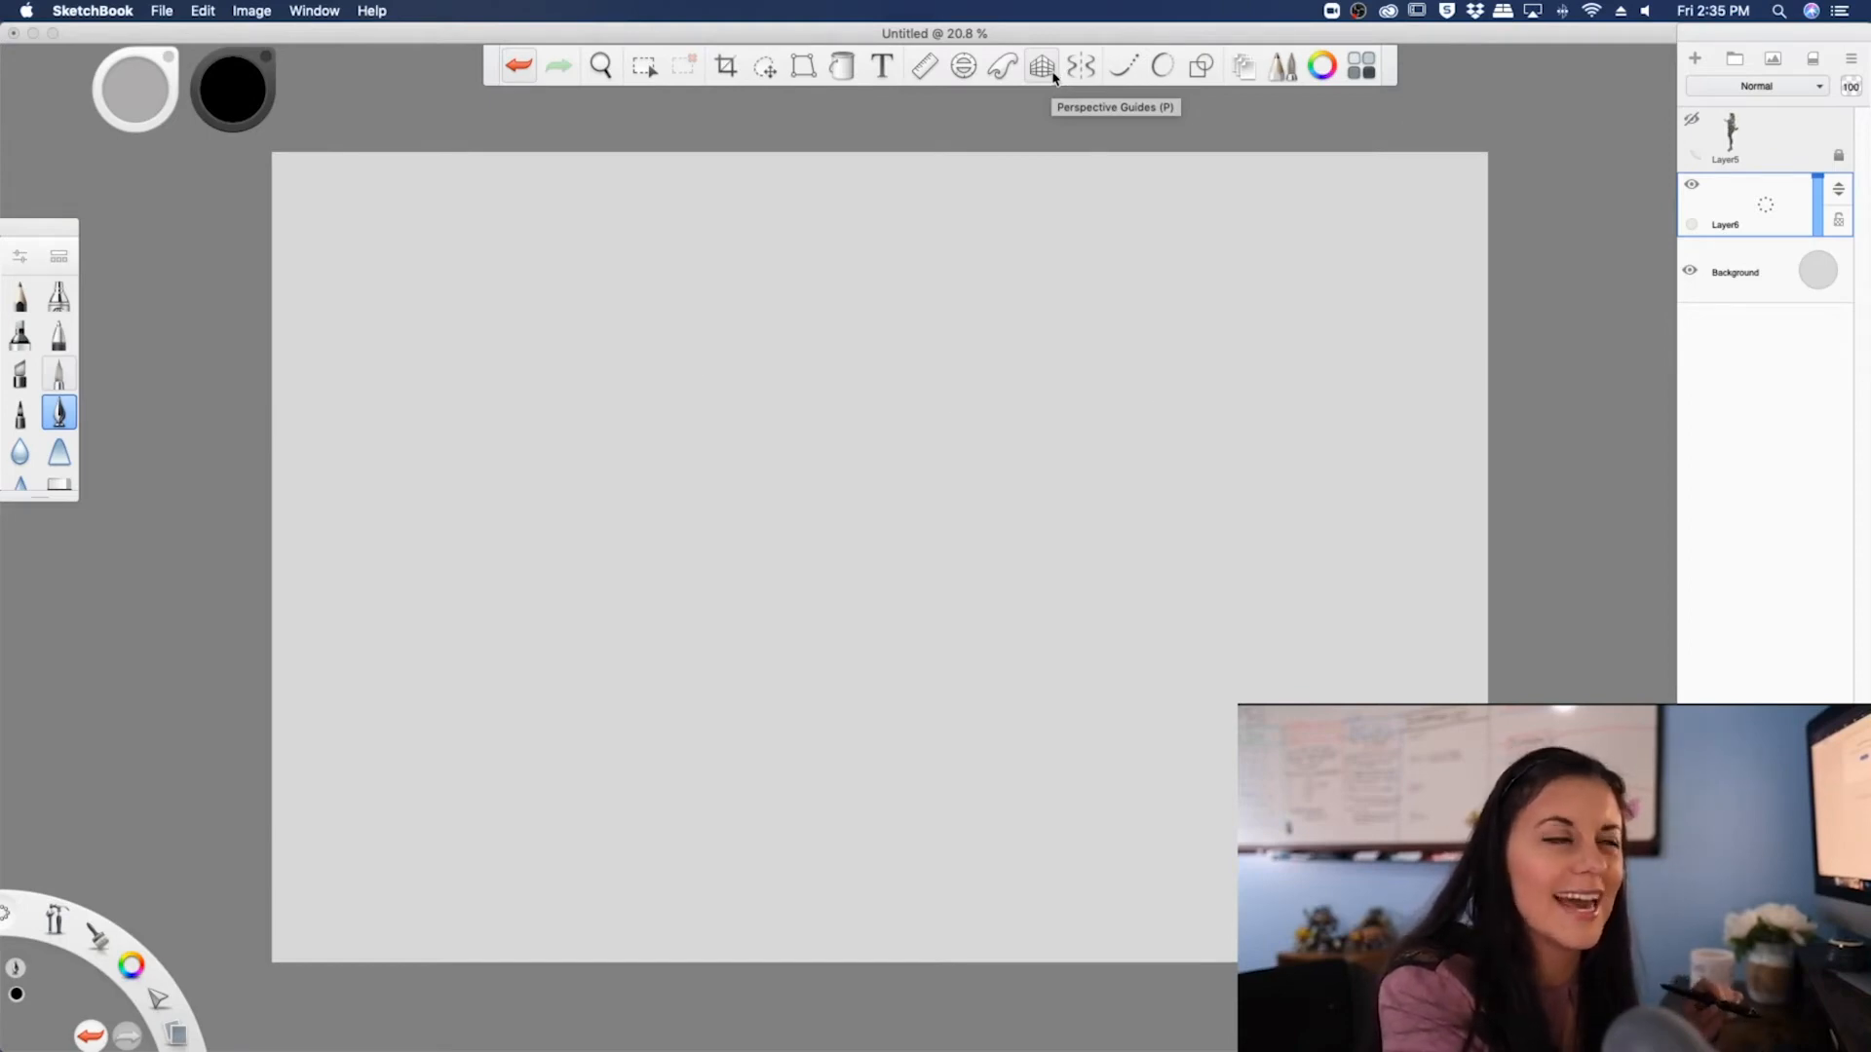
# - On a blank layer, turn on one-point perspective guides and draw the horizon plus two lines converging from below on the vanishing point
pyautogui.click(1054, 76)
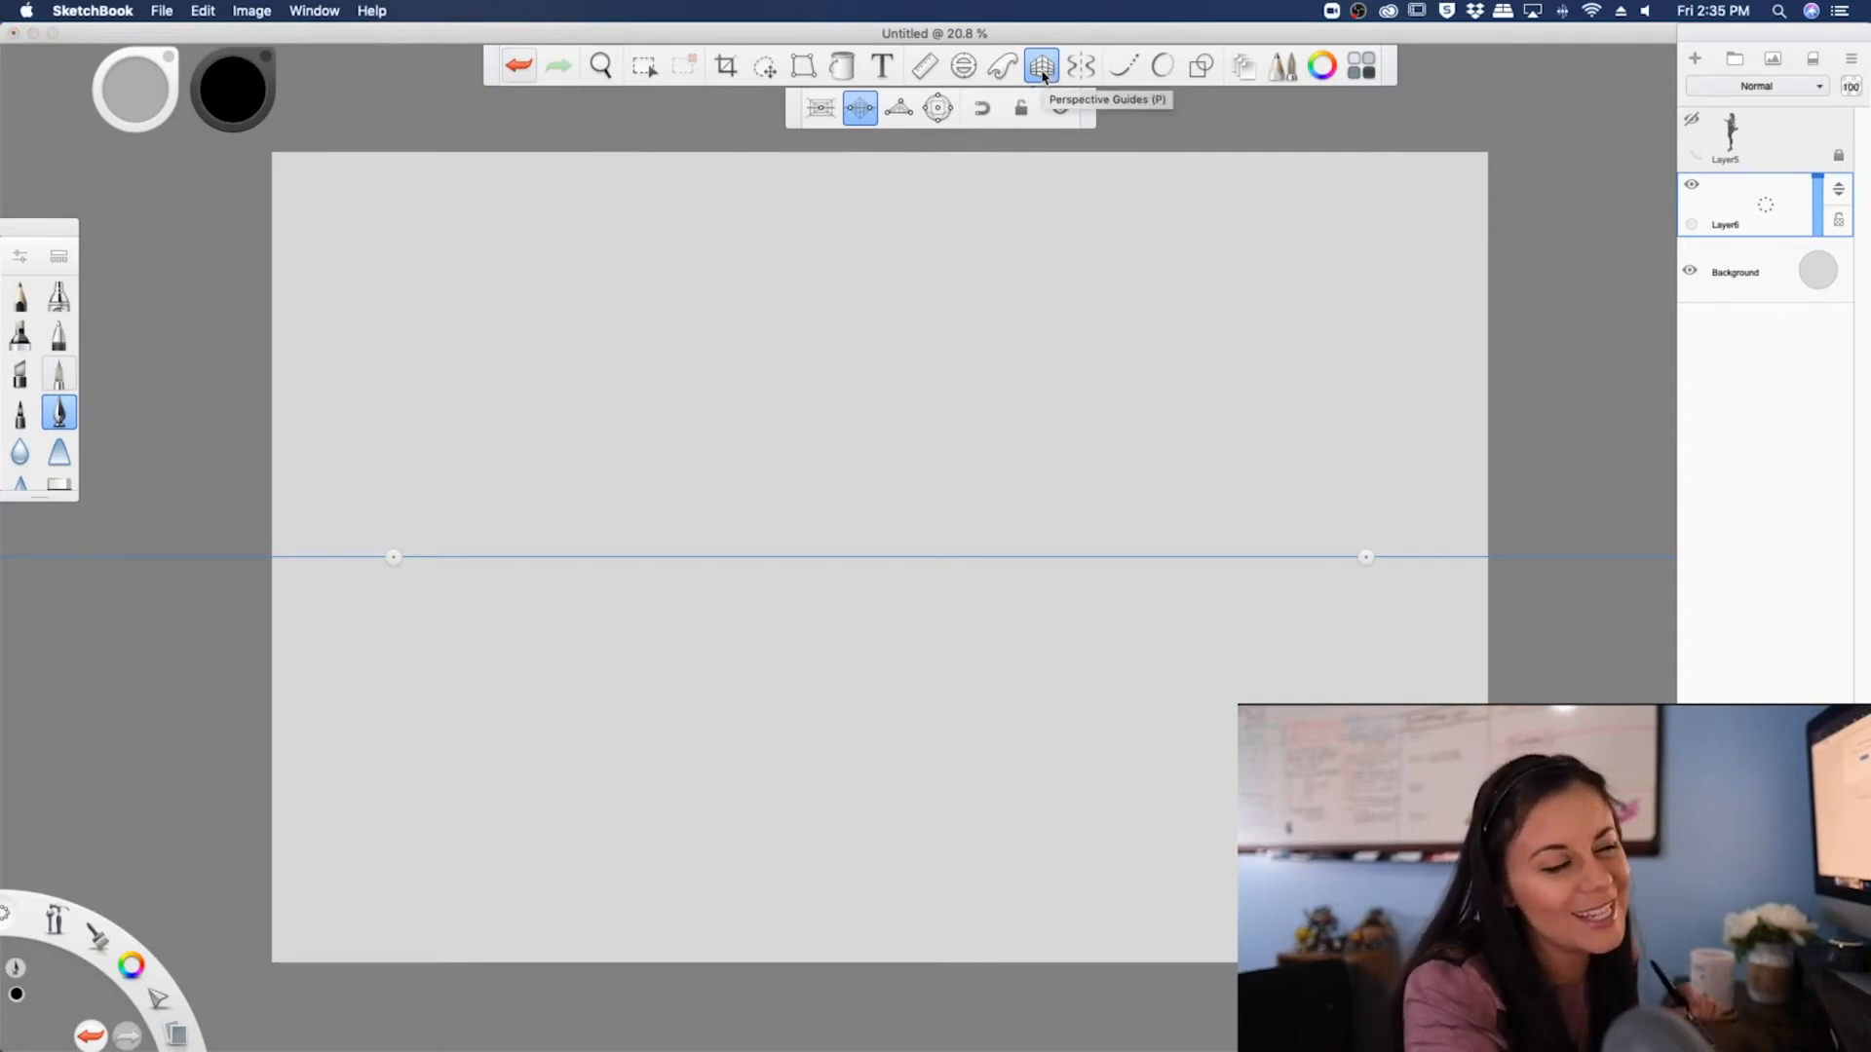
pyautogui.click(824, 107)
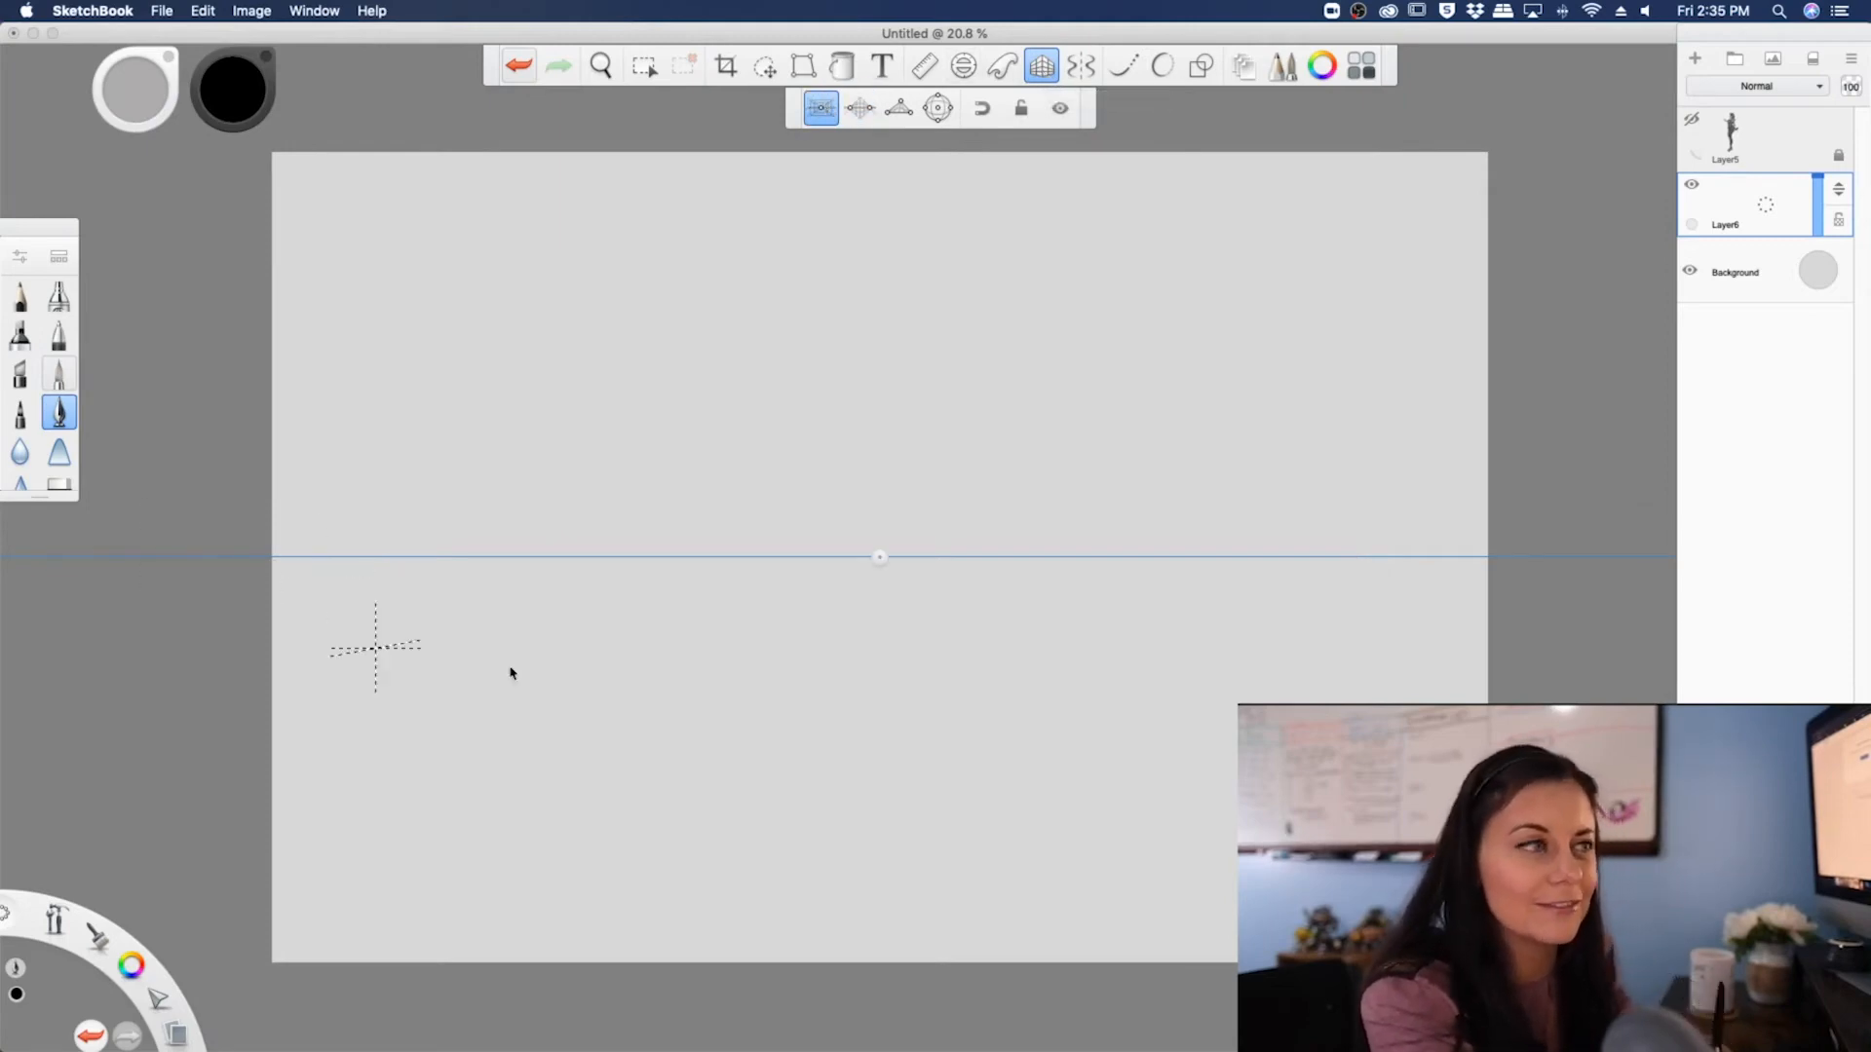
pyautogui.moveTo(448, 557); pyautogui.dragTo(1301, 614)
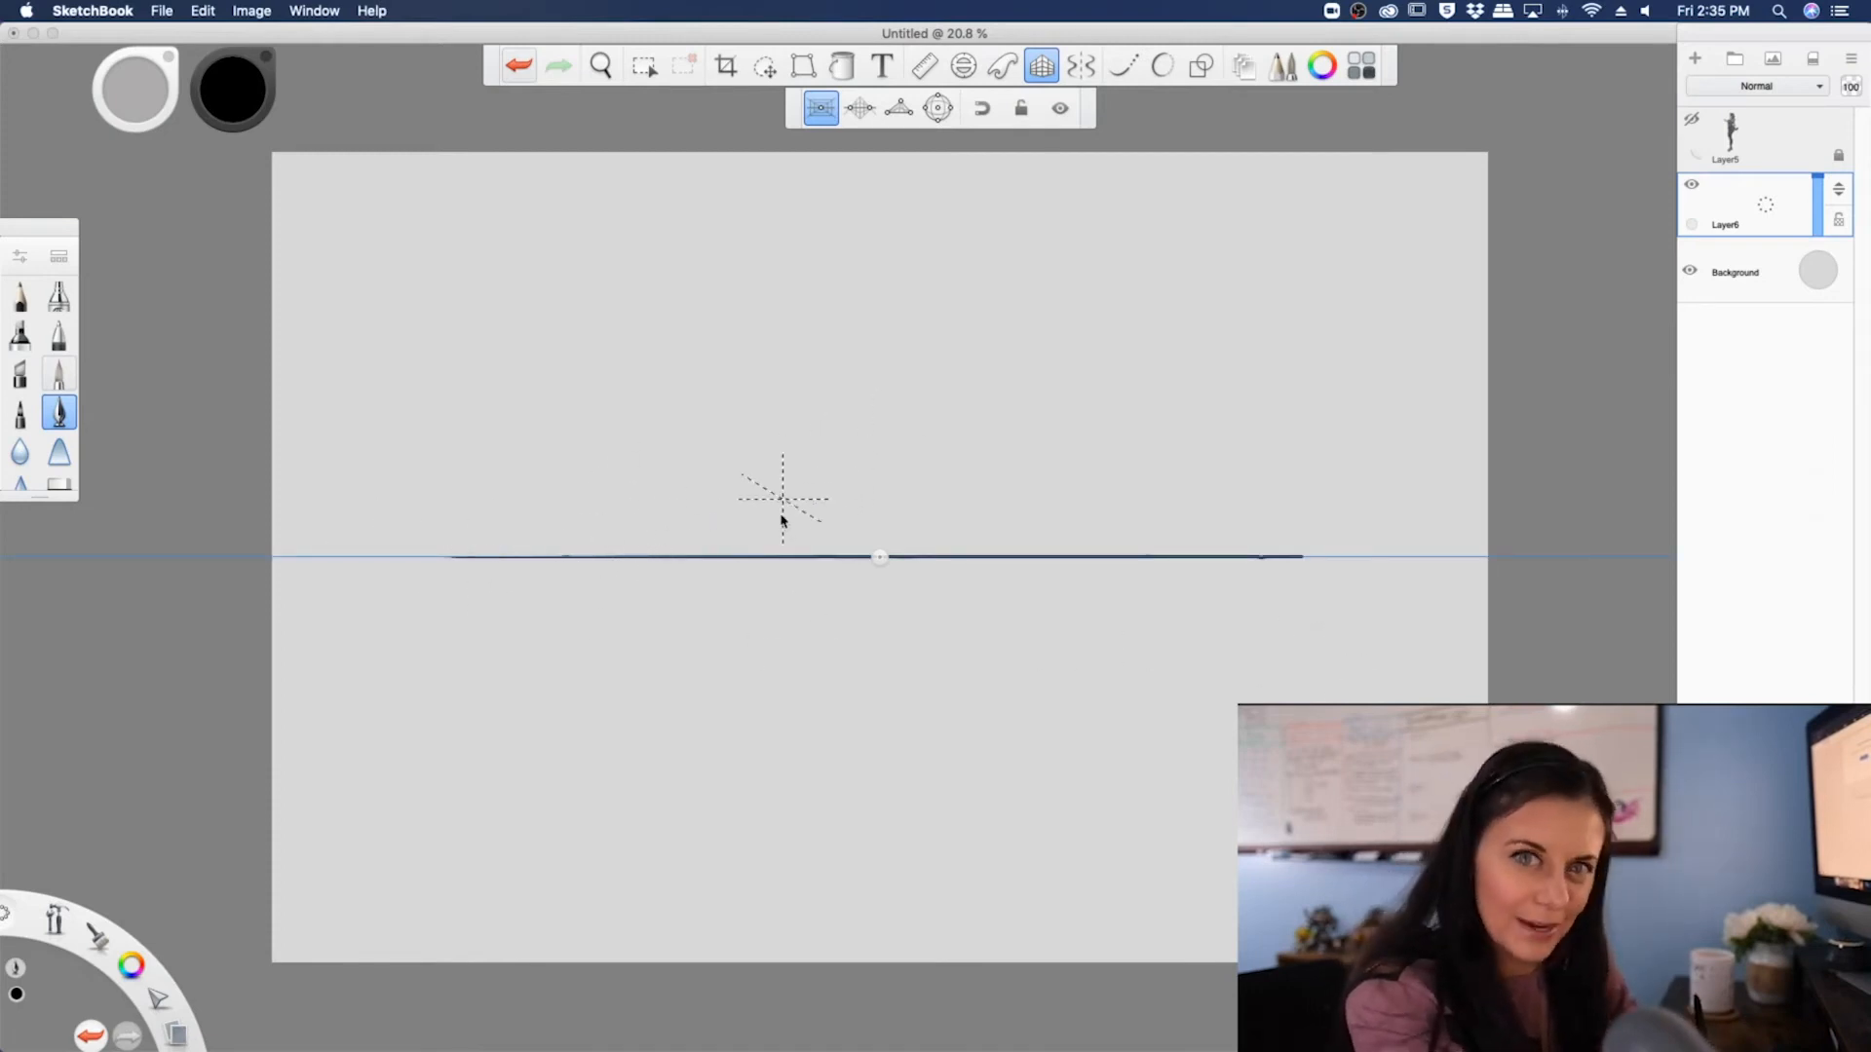
pyautogui.moveTo(1127, 889); pyautogui.dragTo(887, 565)
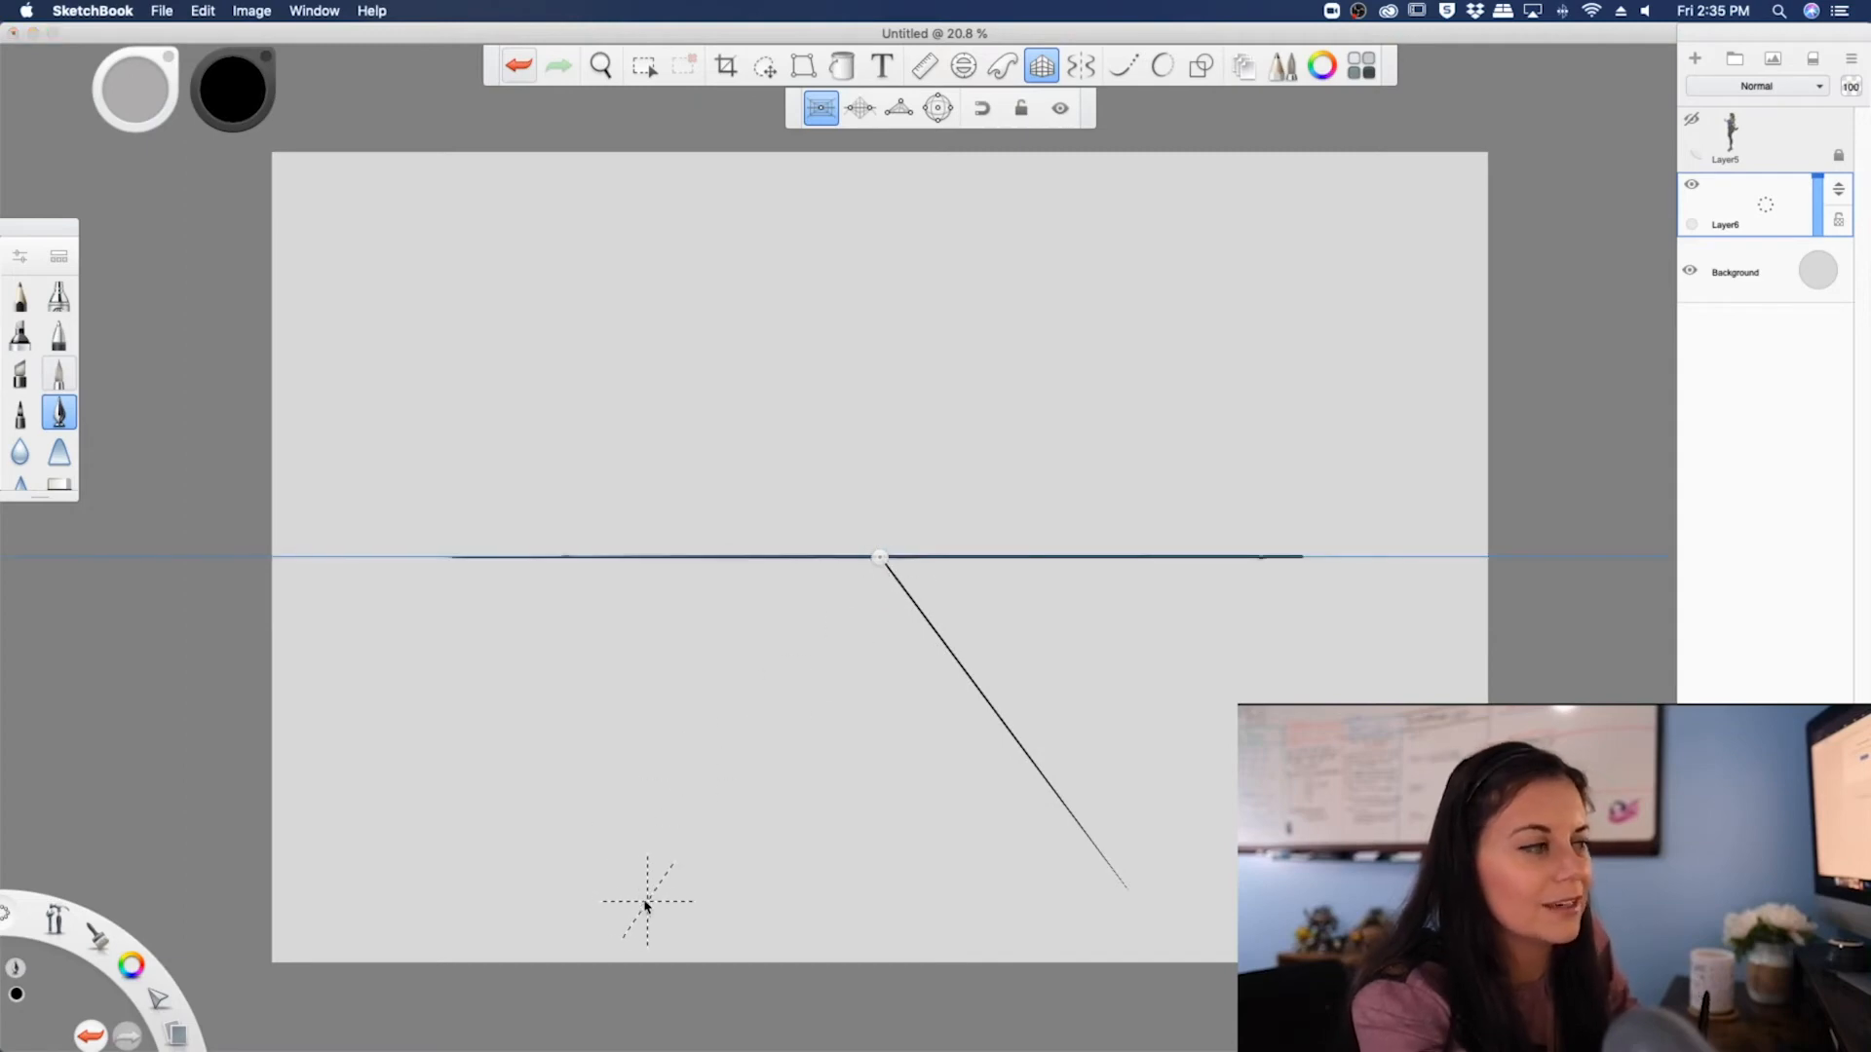
pyautogui.moveTo(636, 901); pyautogui.dragTo(875, 565)
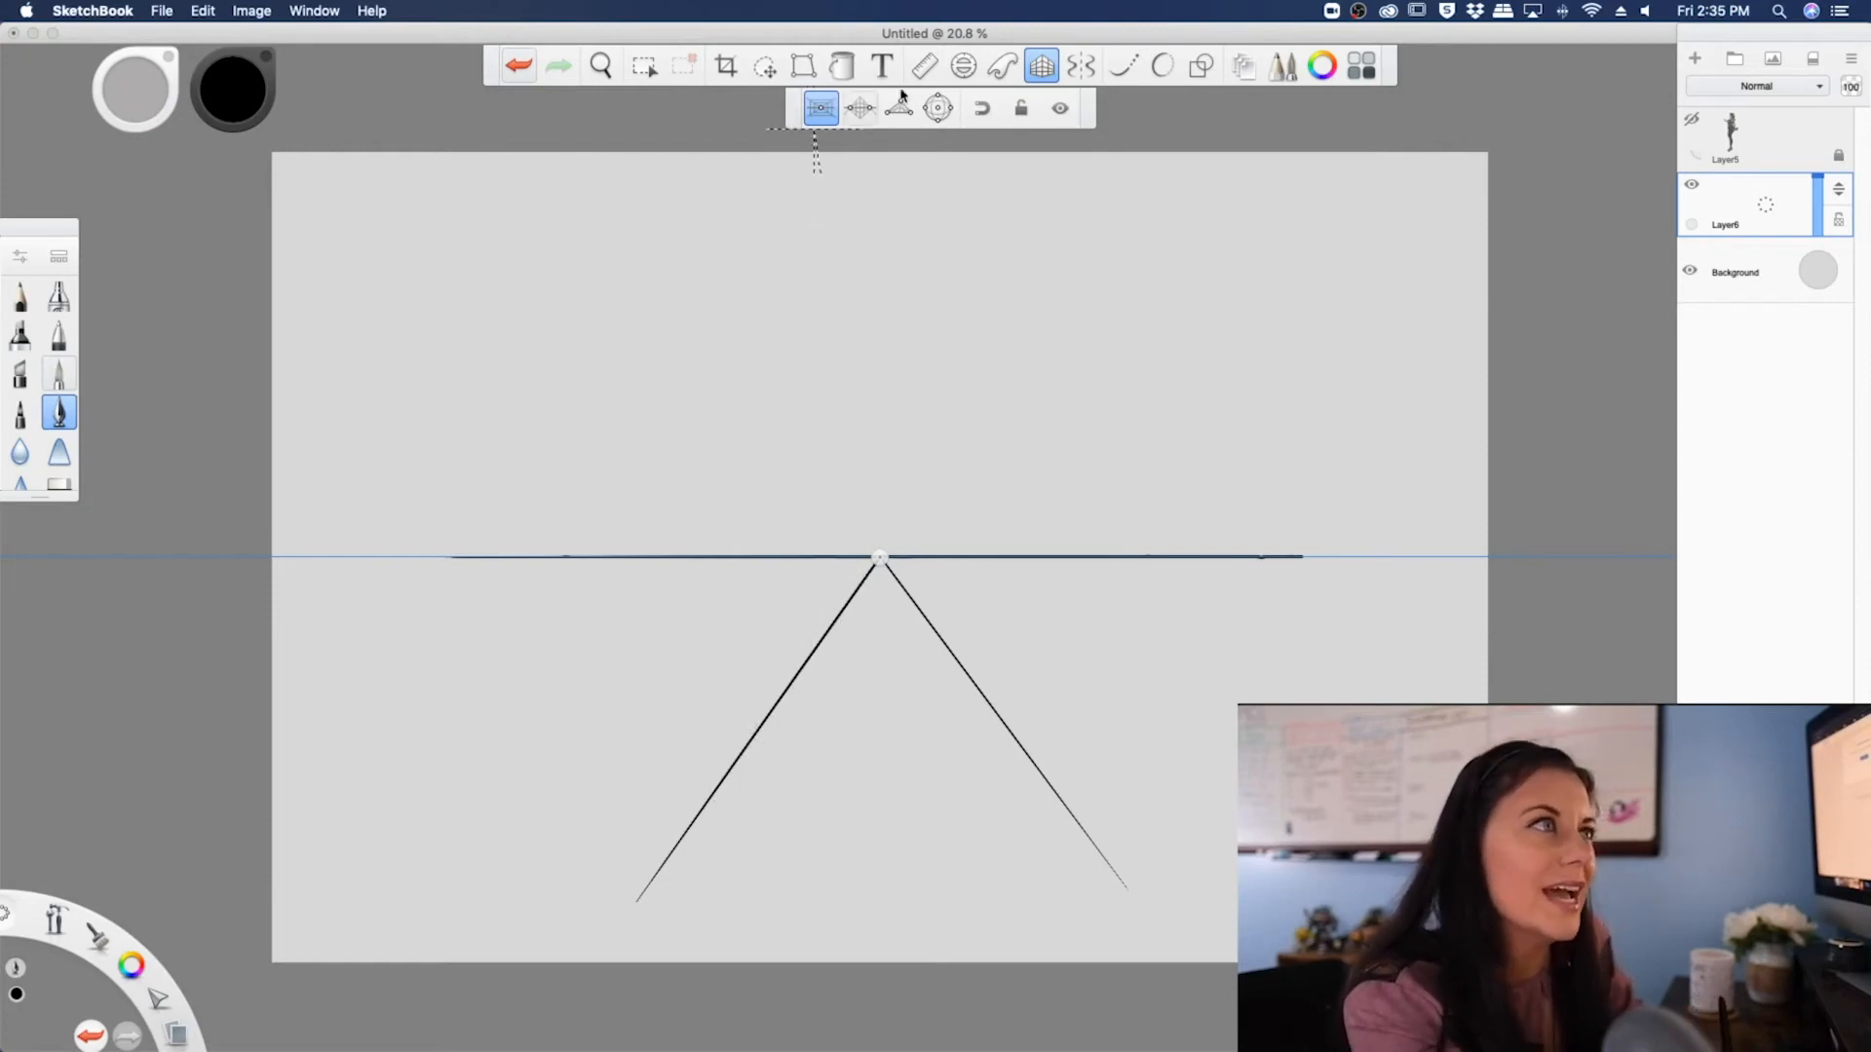
# - On another blank layer, switch the perspective guides to 2 point mode and raise both vanishing points to a higher, level horizon
pyautogui.click(1040, 81)
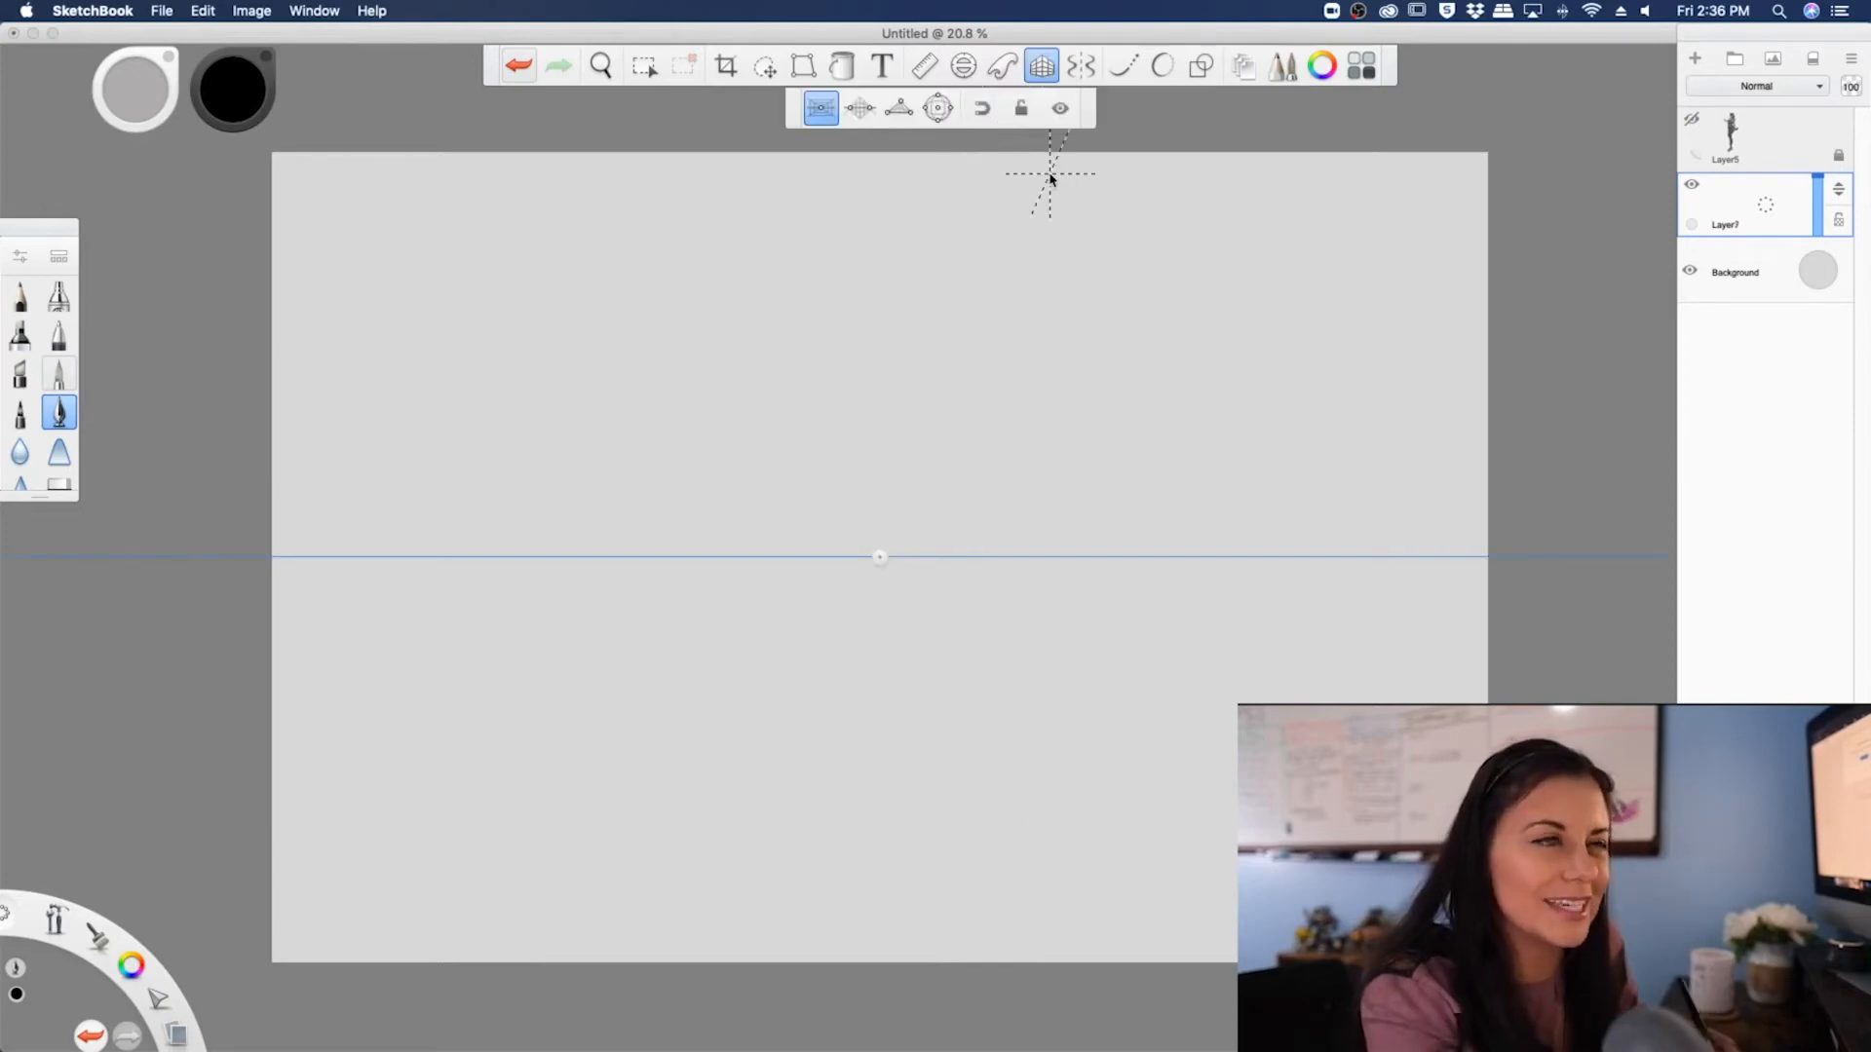
pyautogui.click(858, 109)
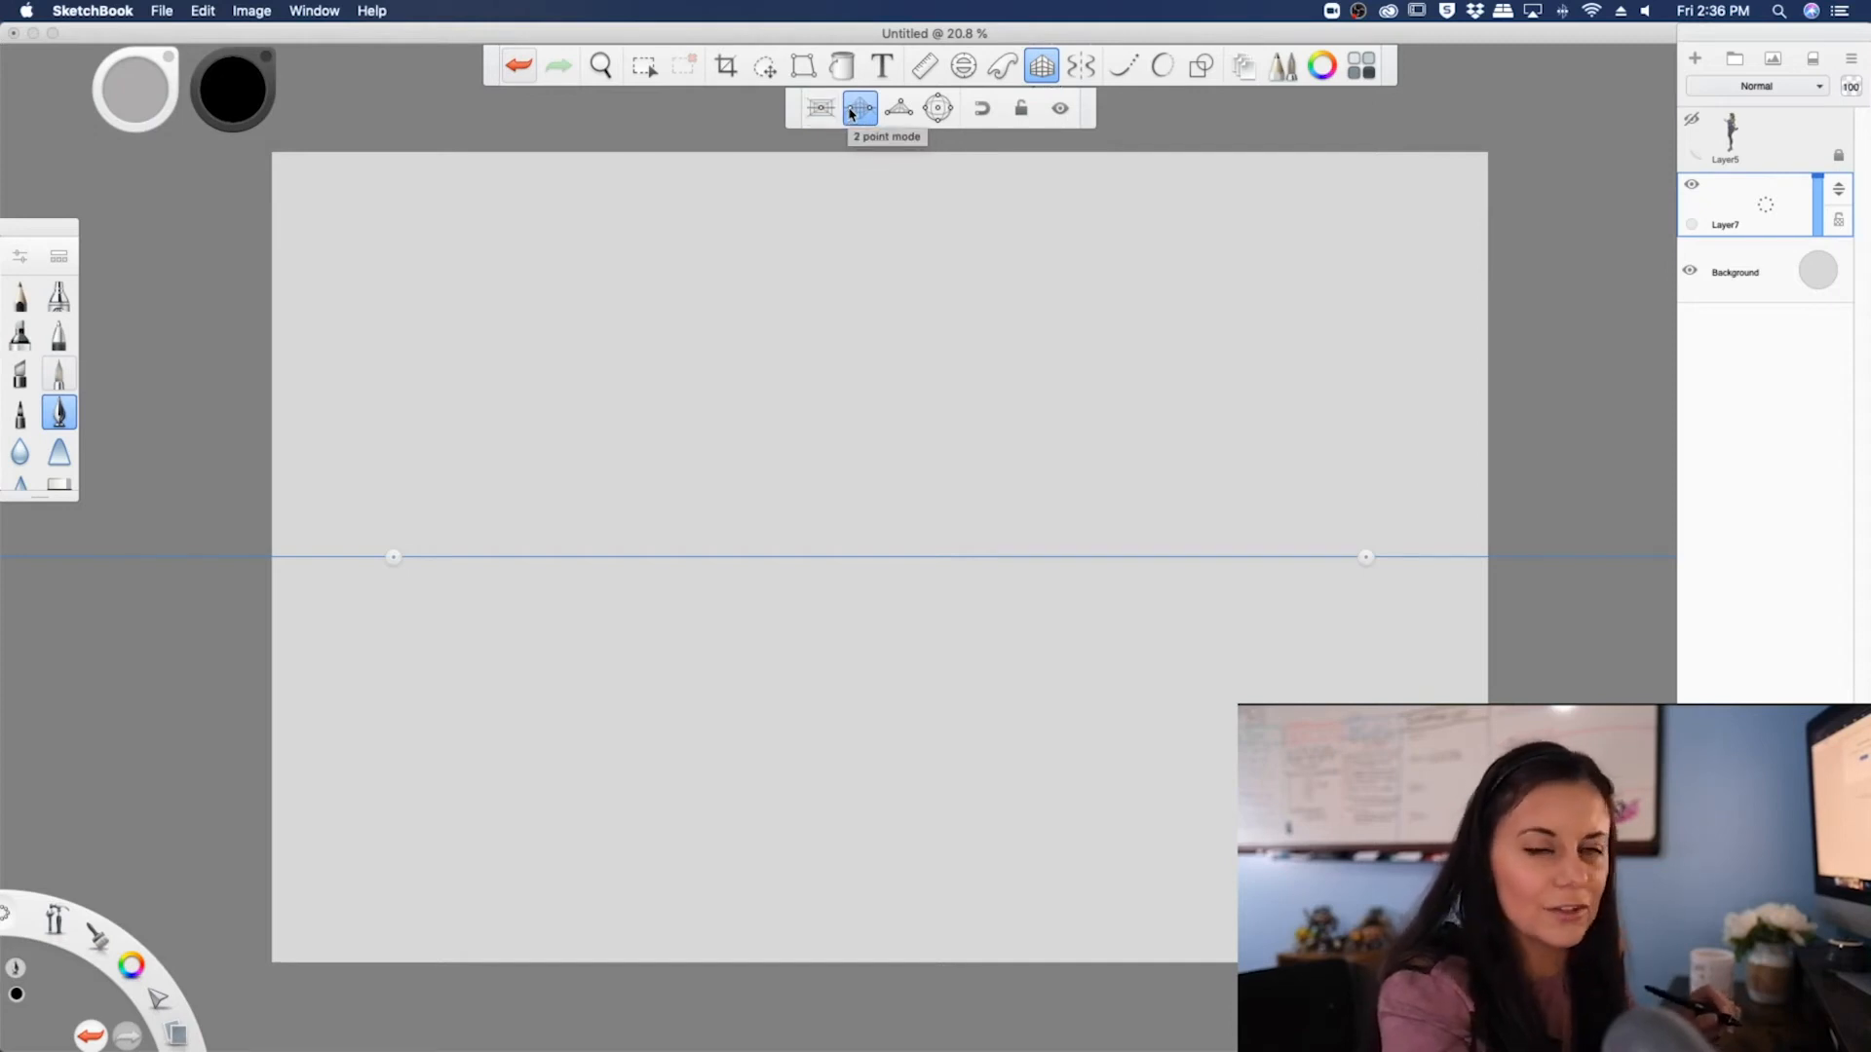
pyautogui.moveTo(1365, 557); pyautogui.dragTo(1331, 410)
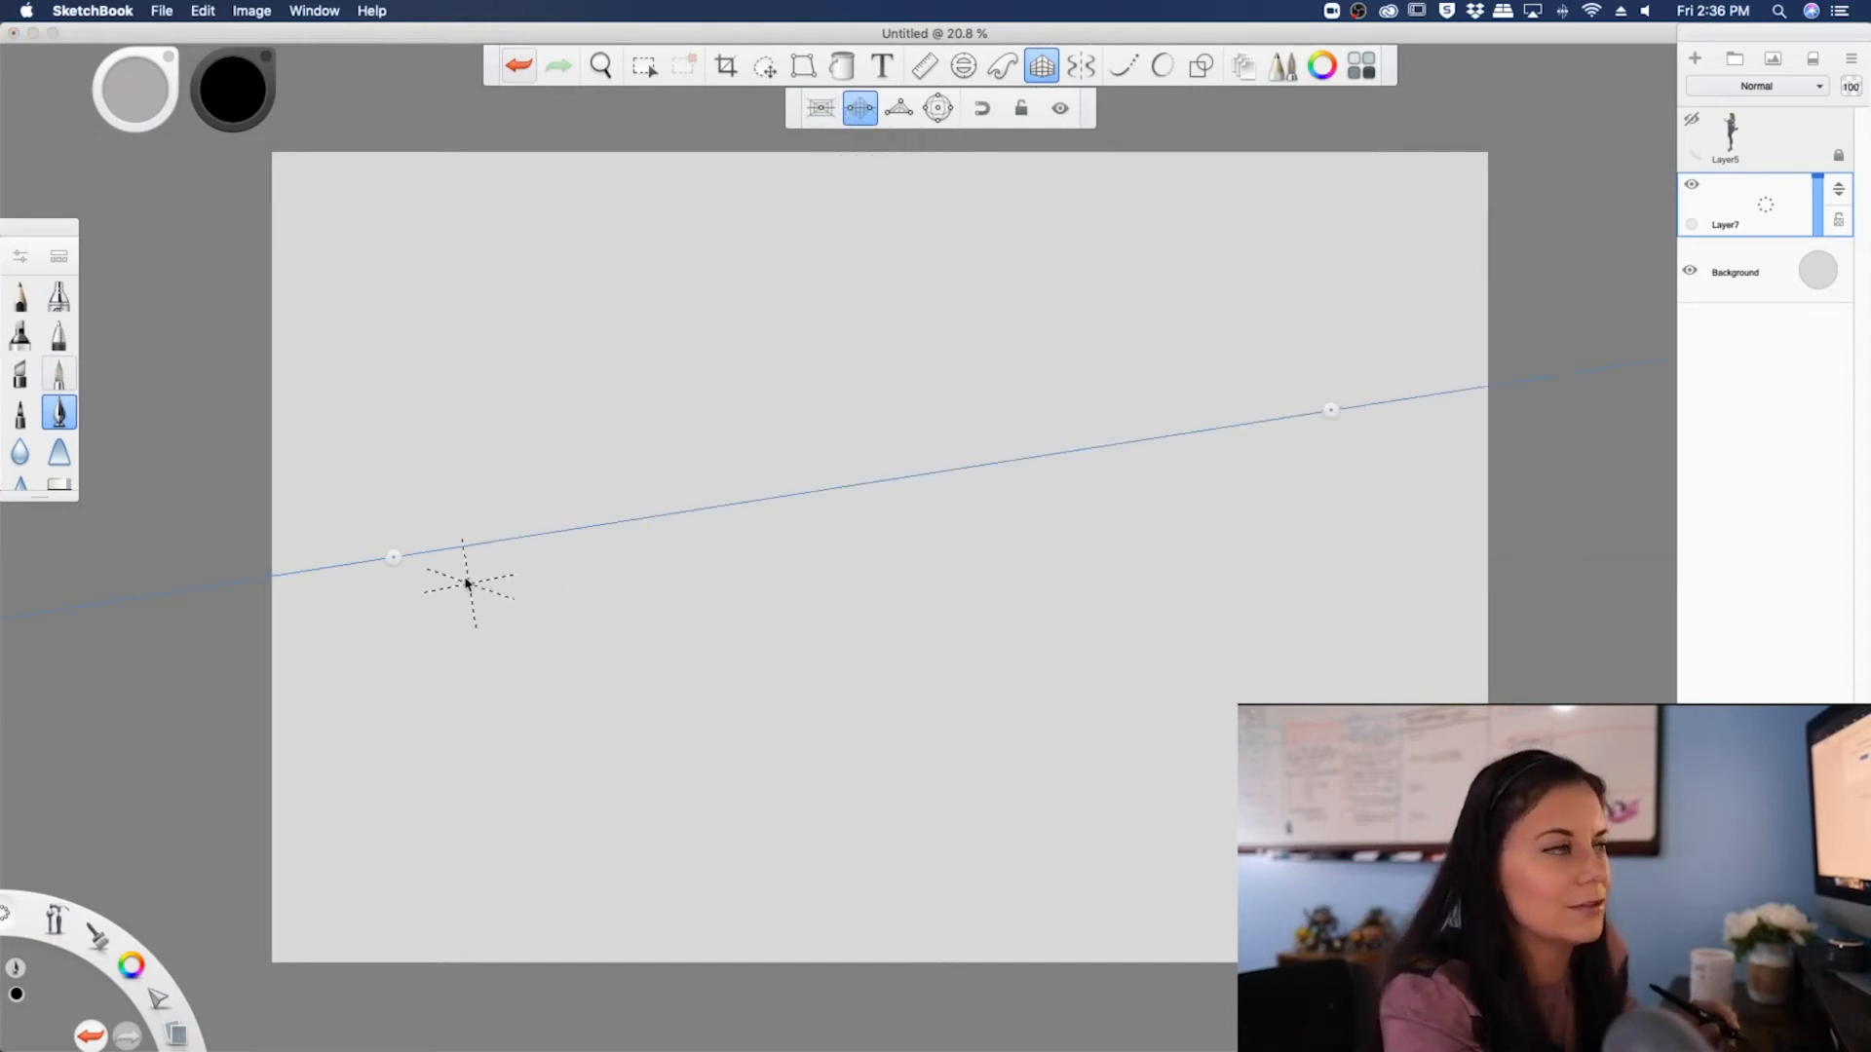
pyautogui.moveTo(393, 557); pyautogui.dragTo(437, 410)
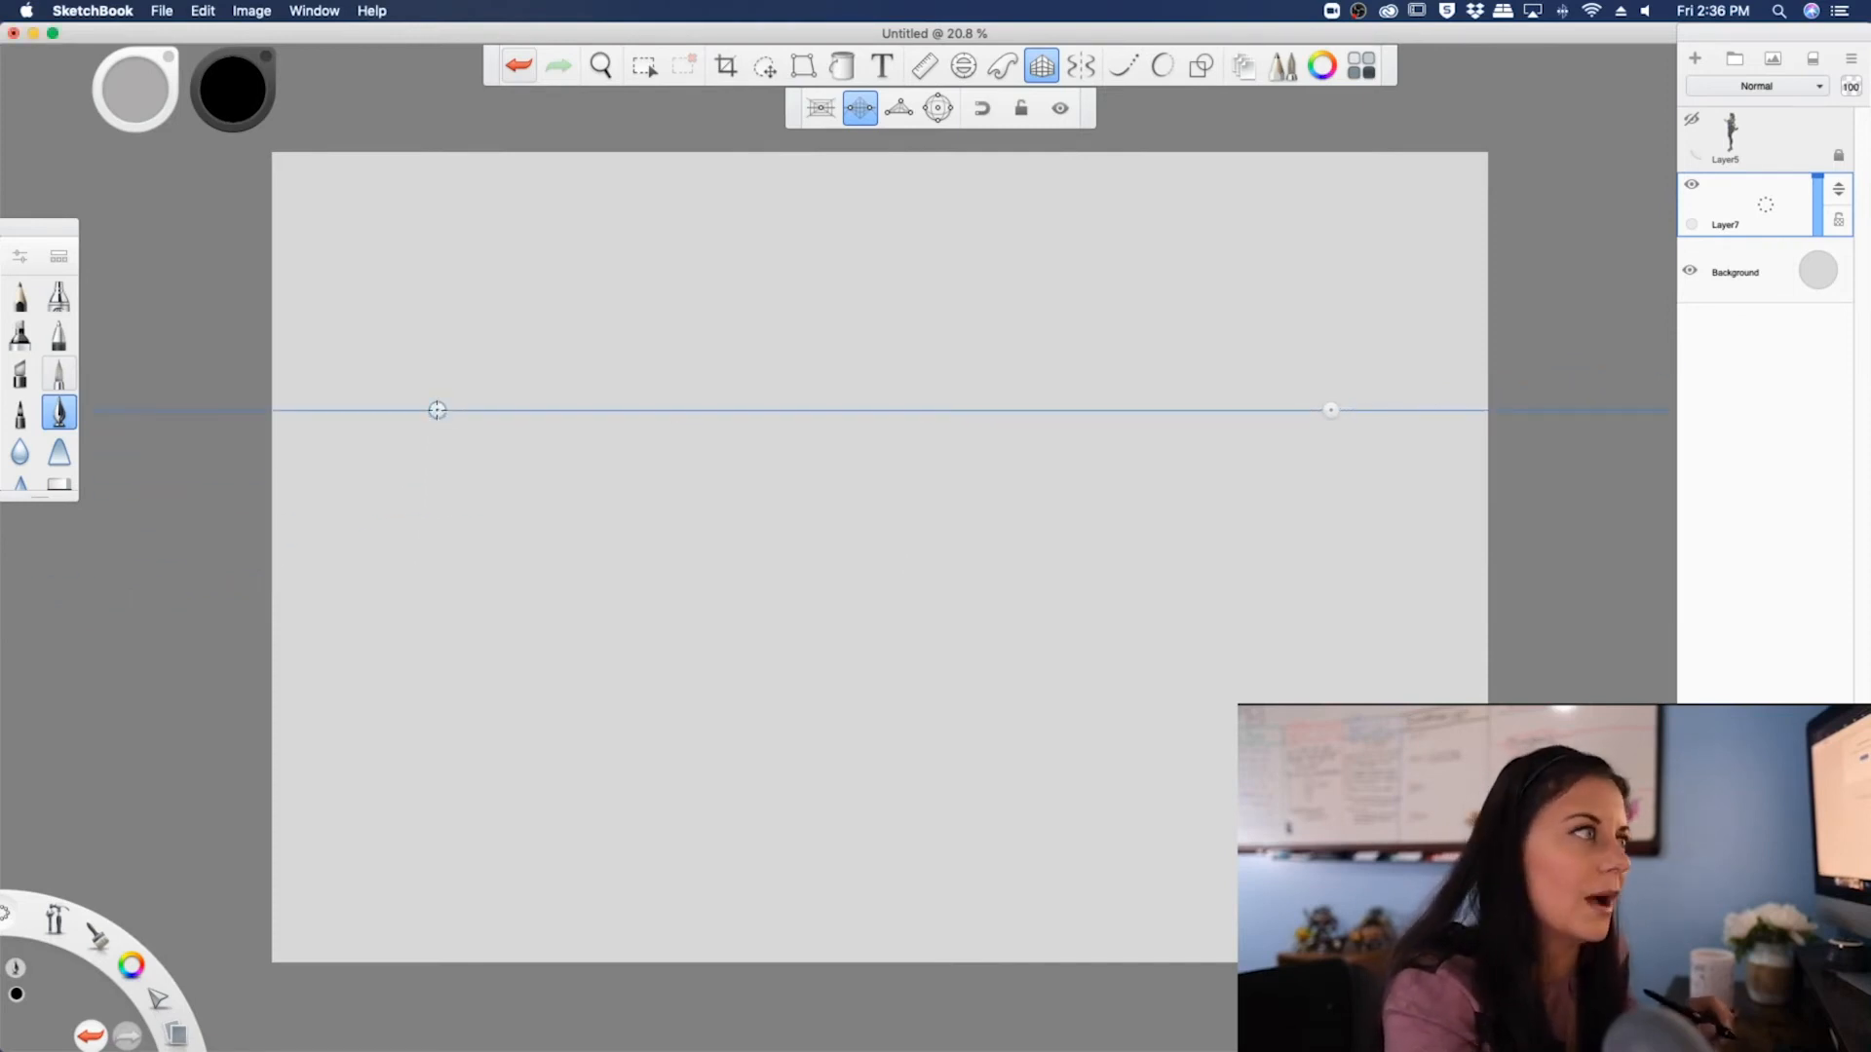
# - Bring the left vanishing point closer to the right one and draw black perspective lines above the horizon and along it
pyautogui.moveTo(437, 412); pyautogui.dragTo(989, 426)
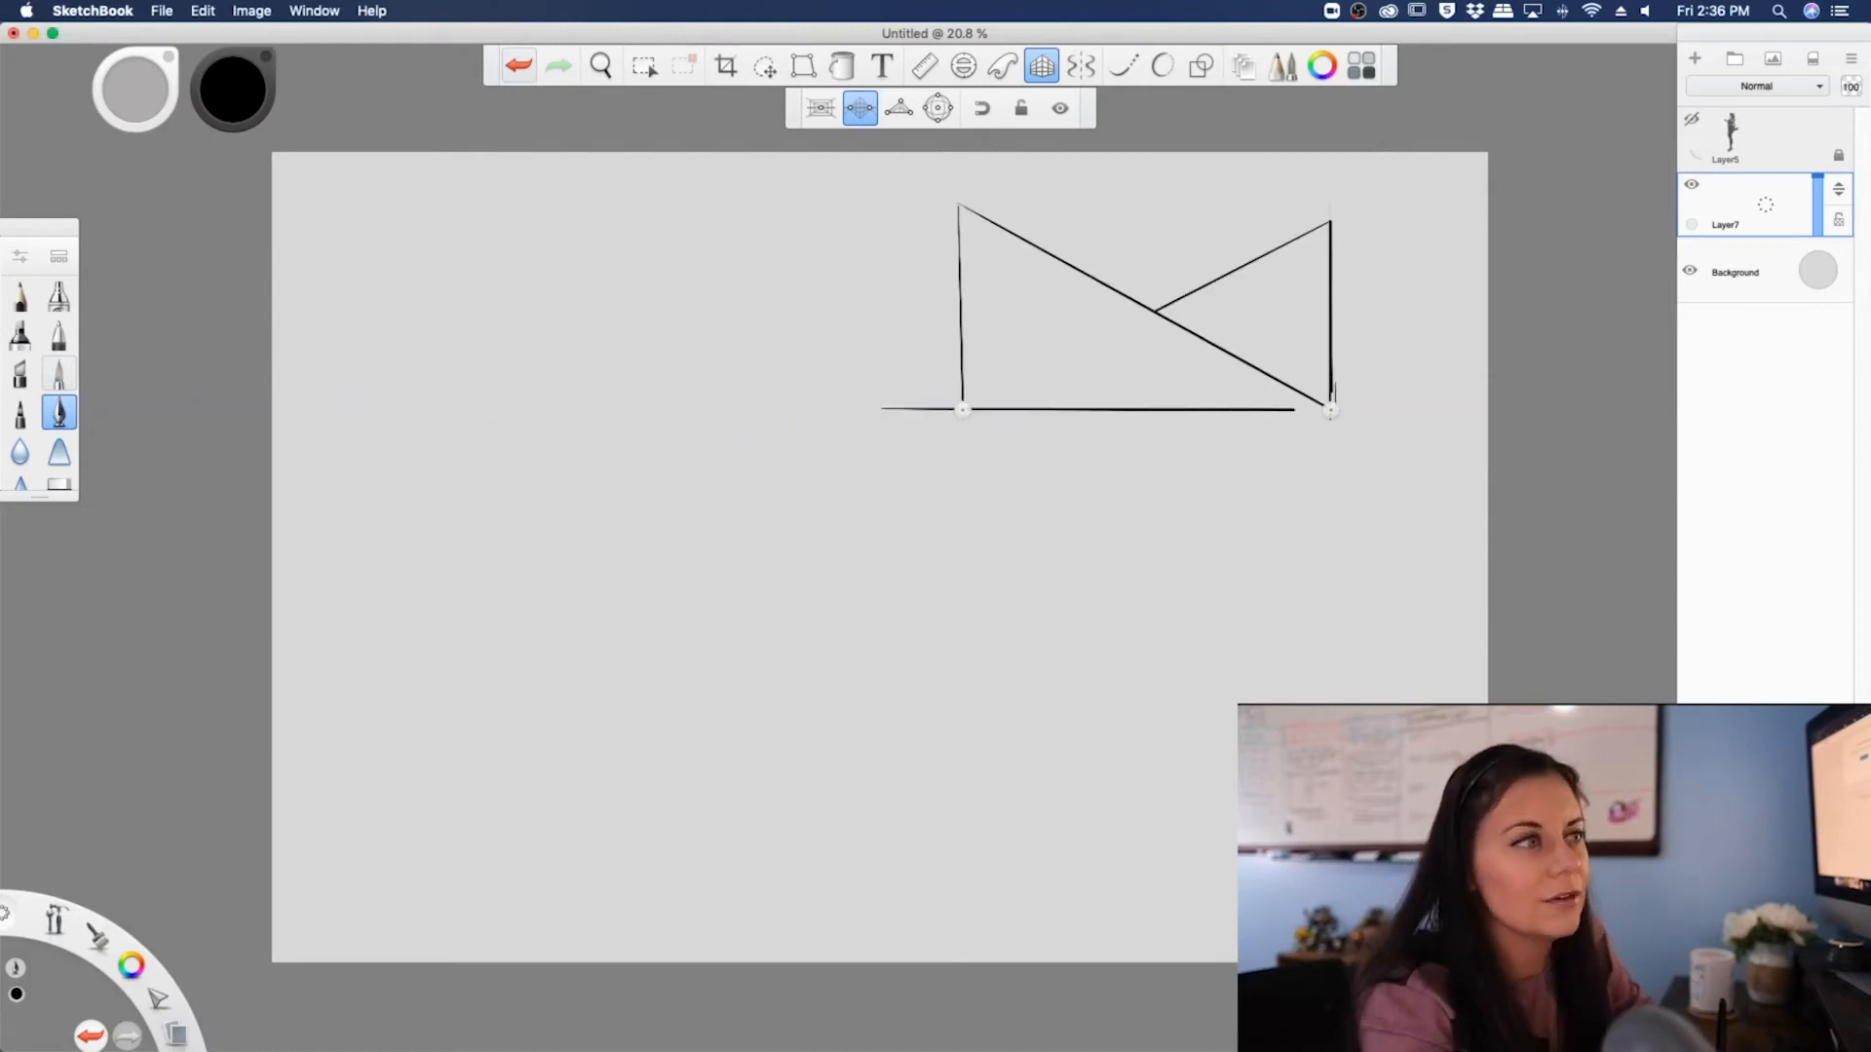
pyautogui.moveTo(1306, 410); pyautogui.dragTo(1481, 410)
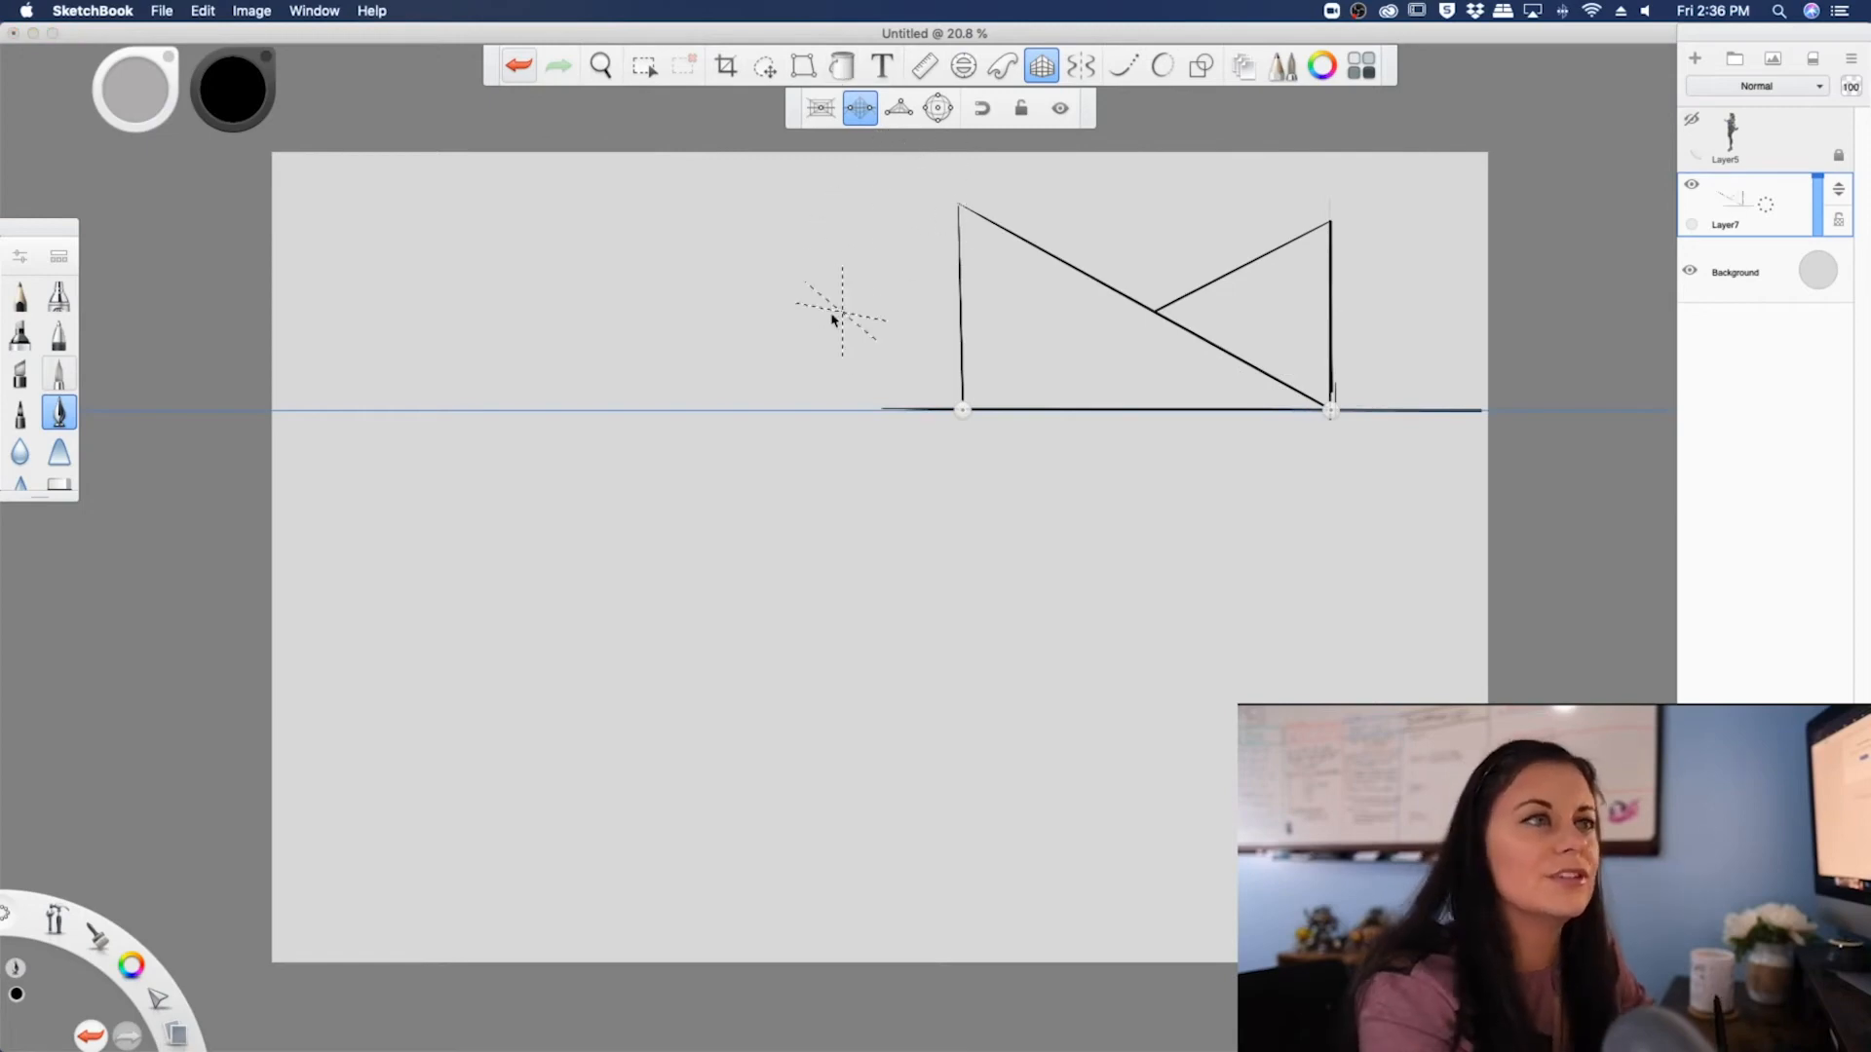
# - Draw a fan of black lines above, along and below the horizon converging on the left vanishing point, undoing the stray vertical stroke
pyautogui.moveTo(718, 235); pyautogui.dragTo(840, 322)
pyautogui.moveTo(693, 259); pyautogui.dragTo(853, 348)
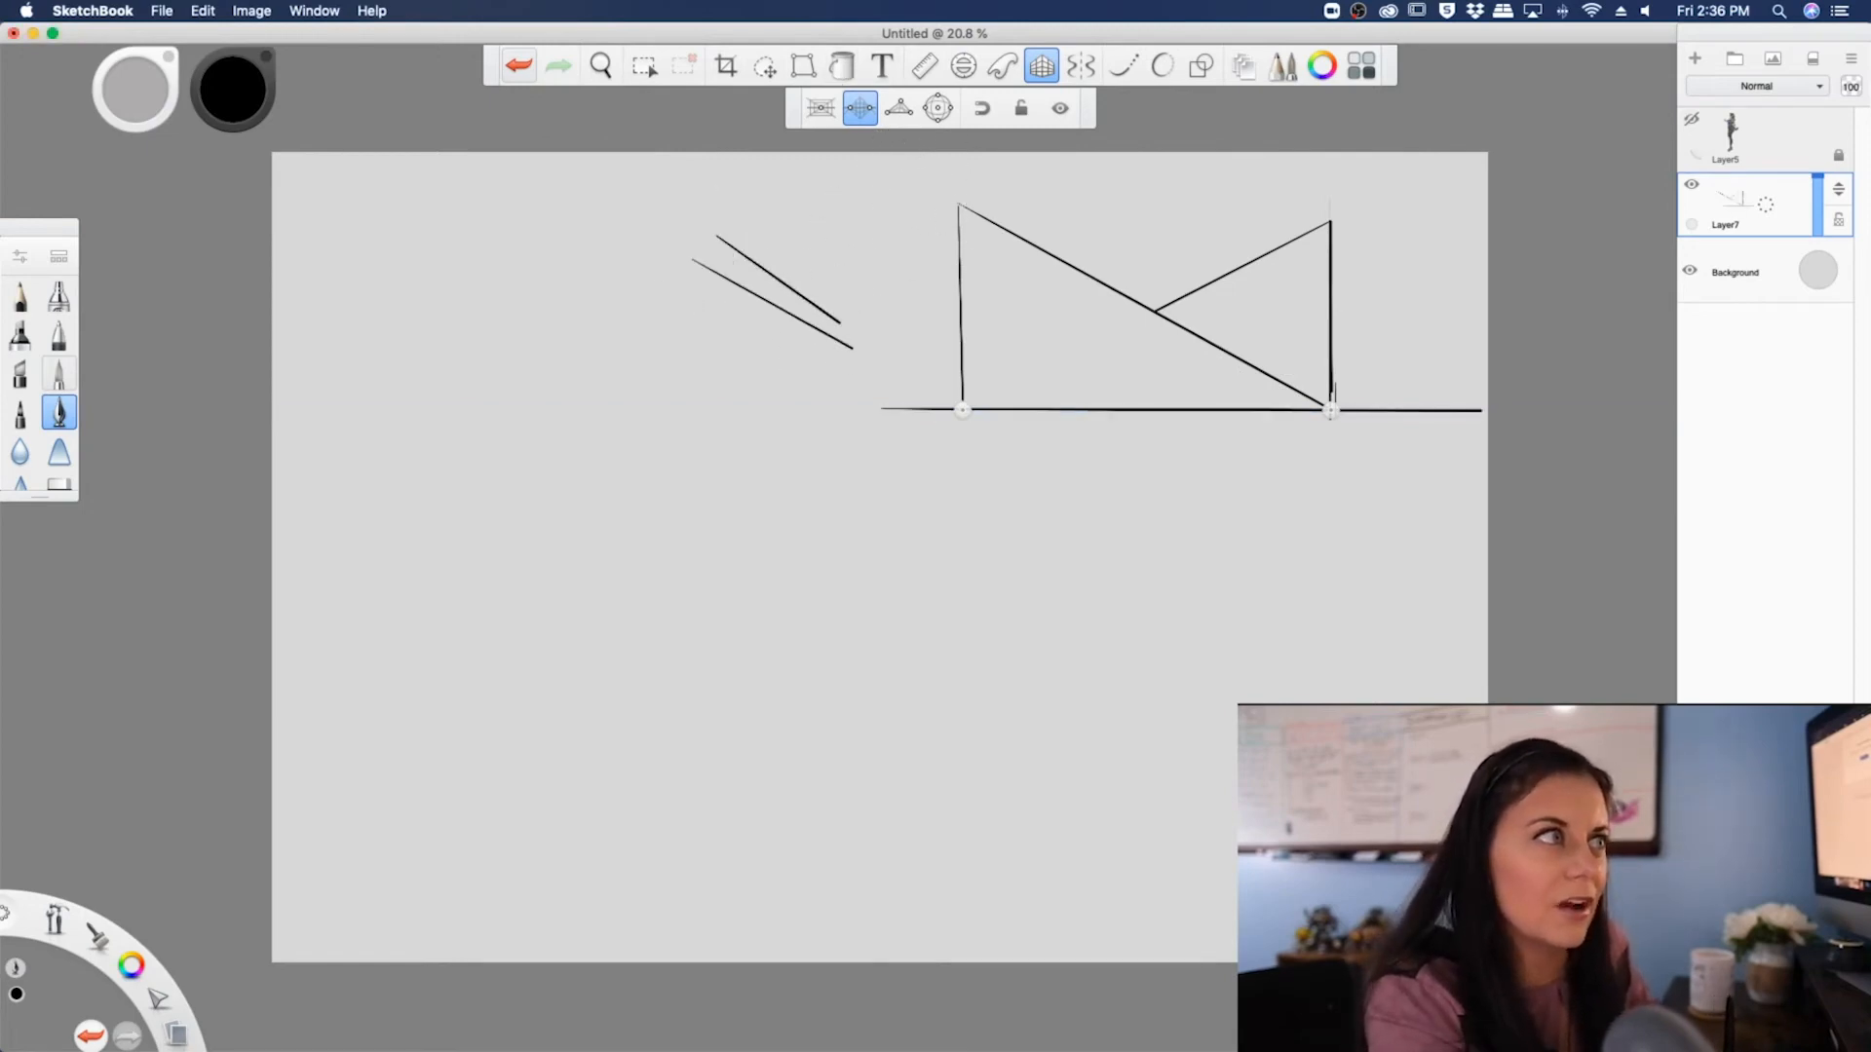
pyautogui.moveTo(656, 309); pyautogui.dragTo(856, 375)
pyautogui.moveTo(658, 362); pyautogui.dragTo(881, 396)
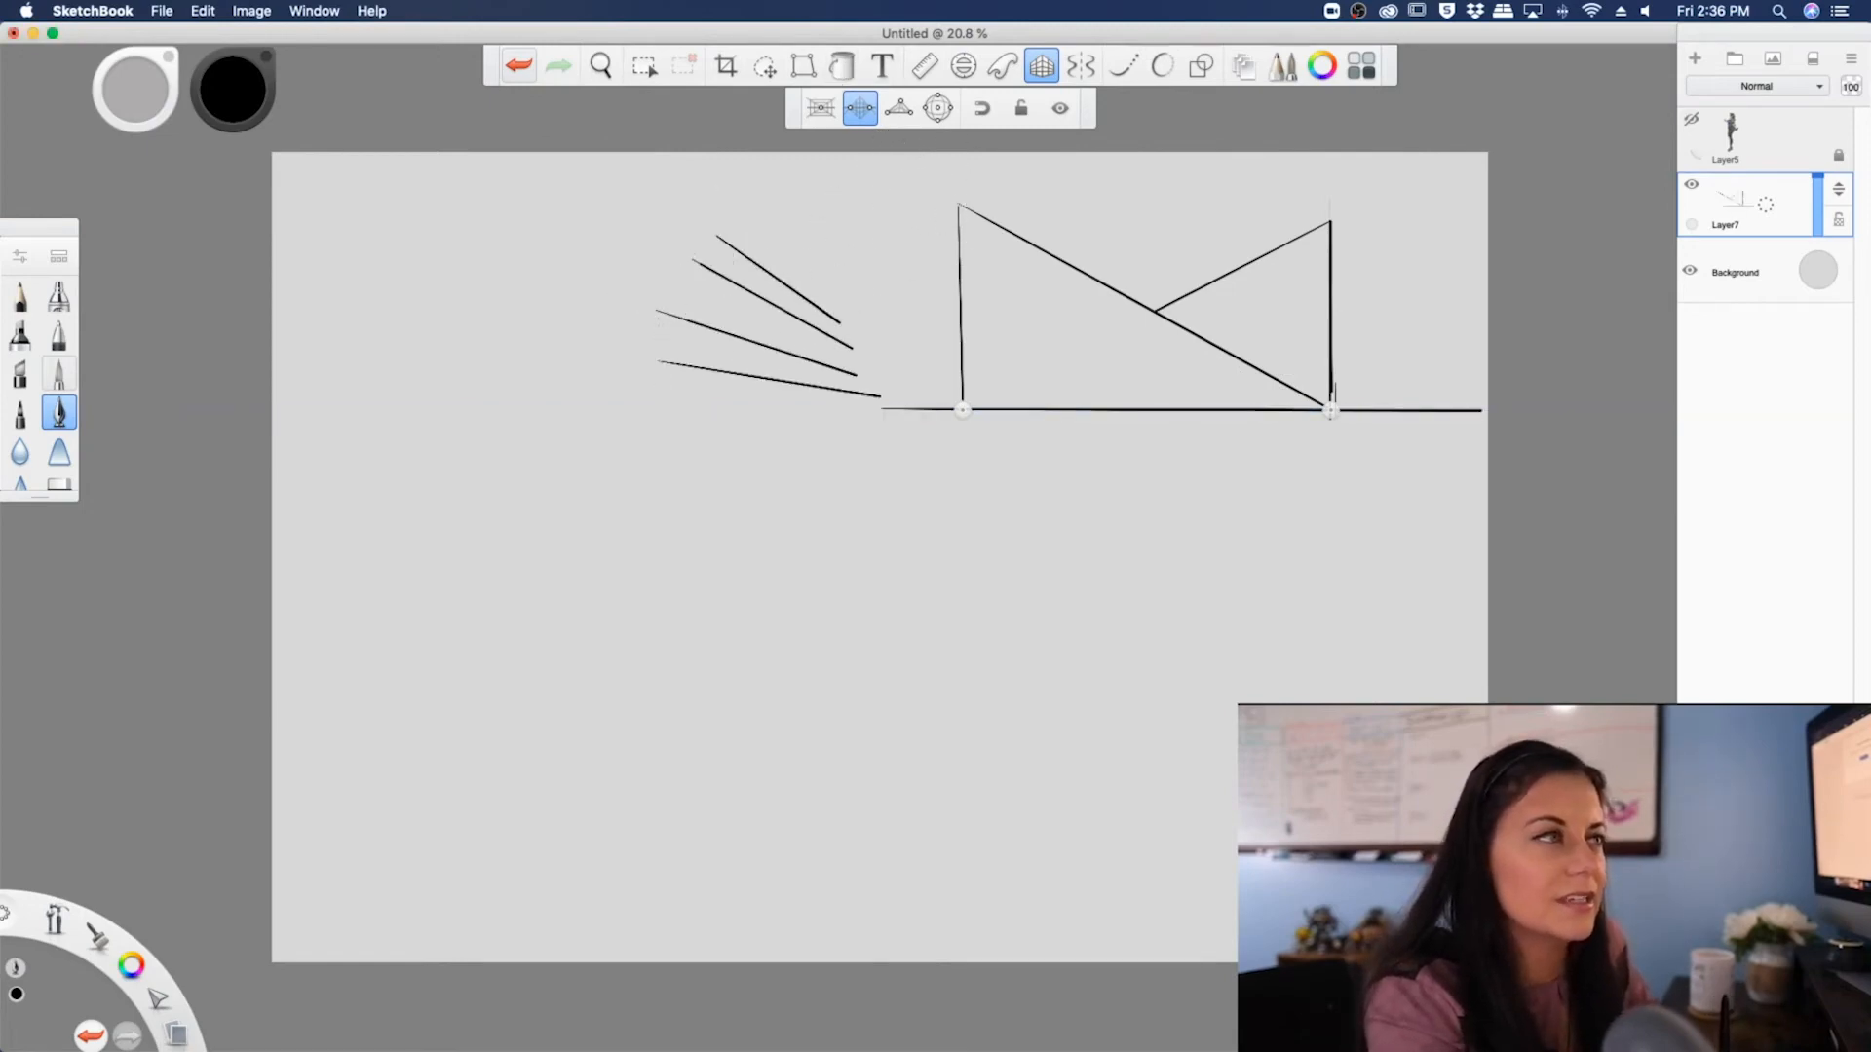
pyautogui.moveTo(664, 409); pyautogui.dragTo(885, 410)
pyautogui.moveTo(693, 453); pyautogui.dragTo(860, 426)
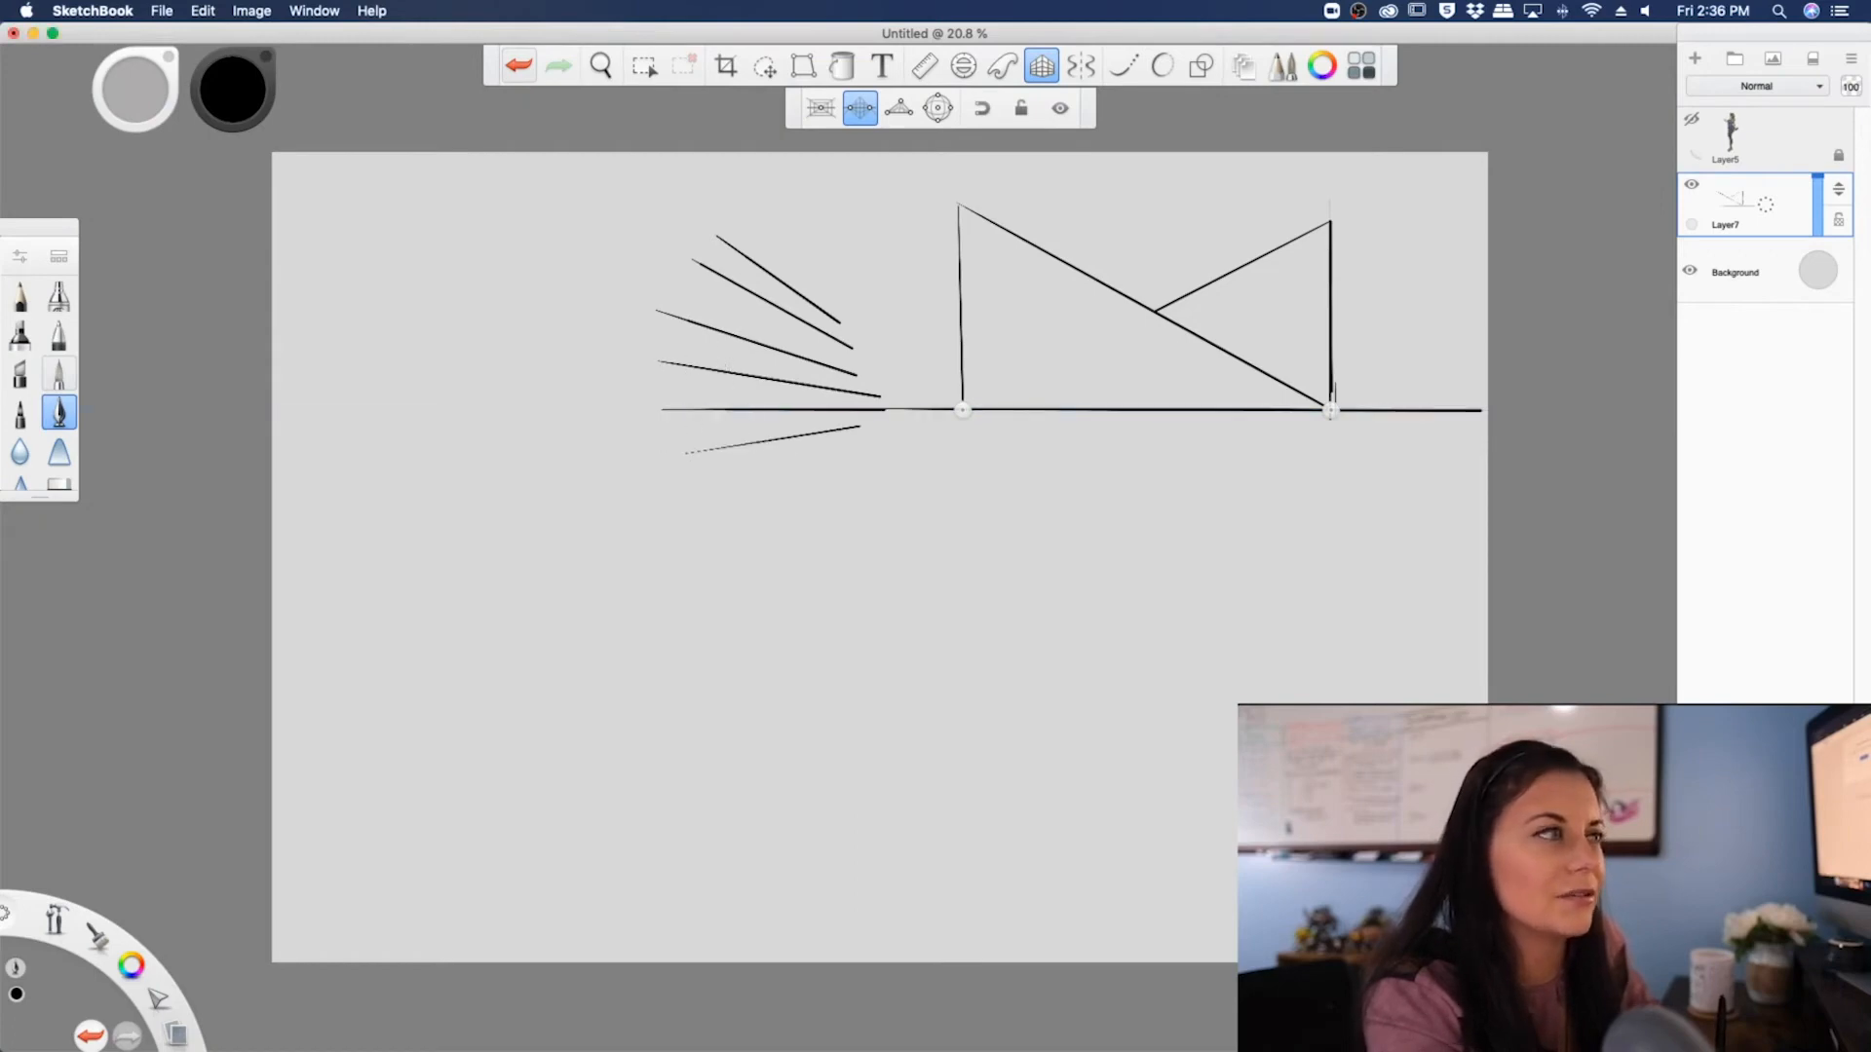
pyautogui.moveTo(722, 499); pyautogui.dragTo(870, 445)
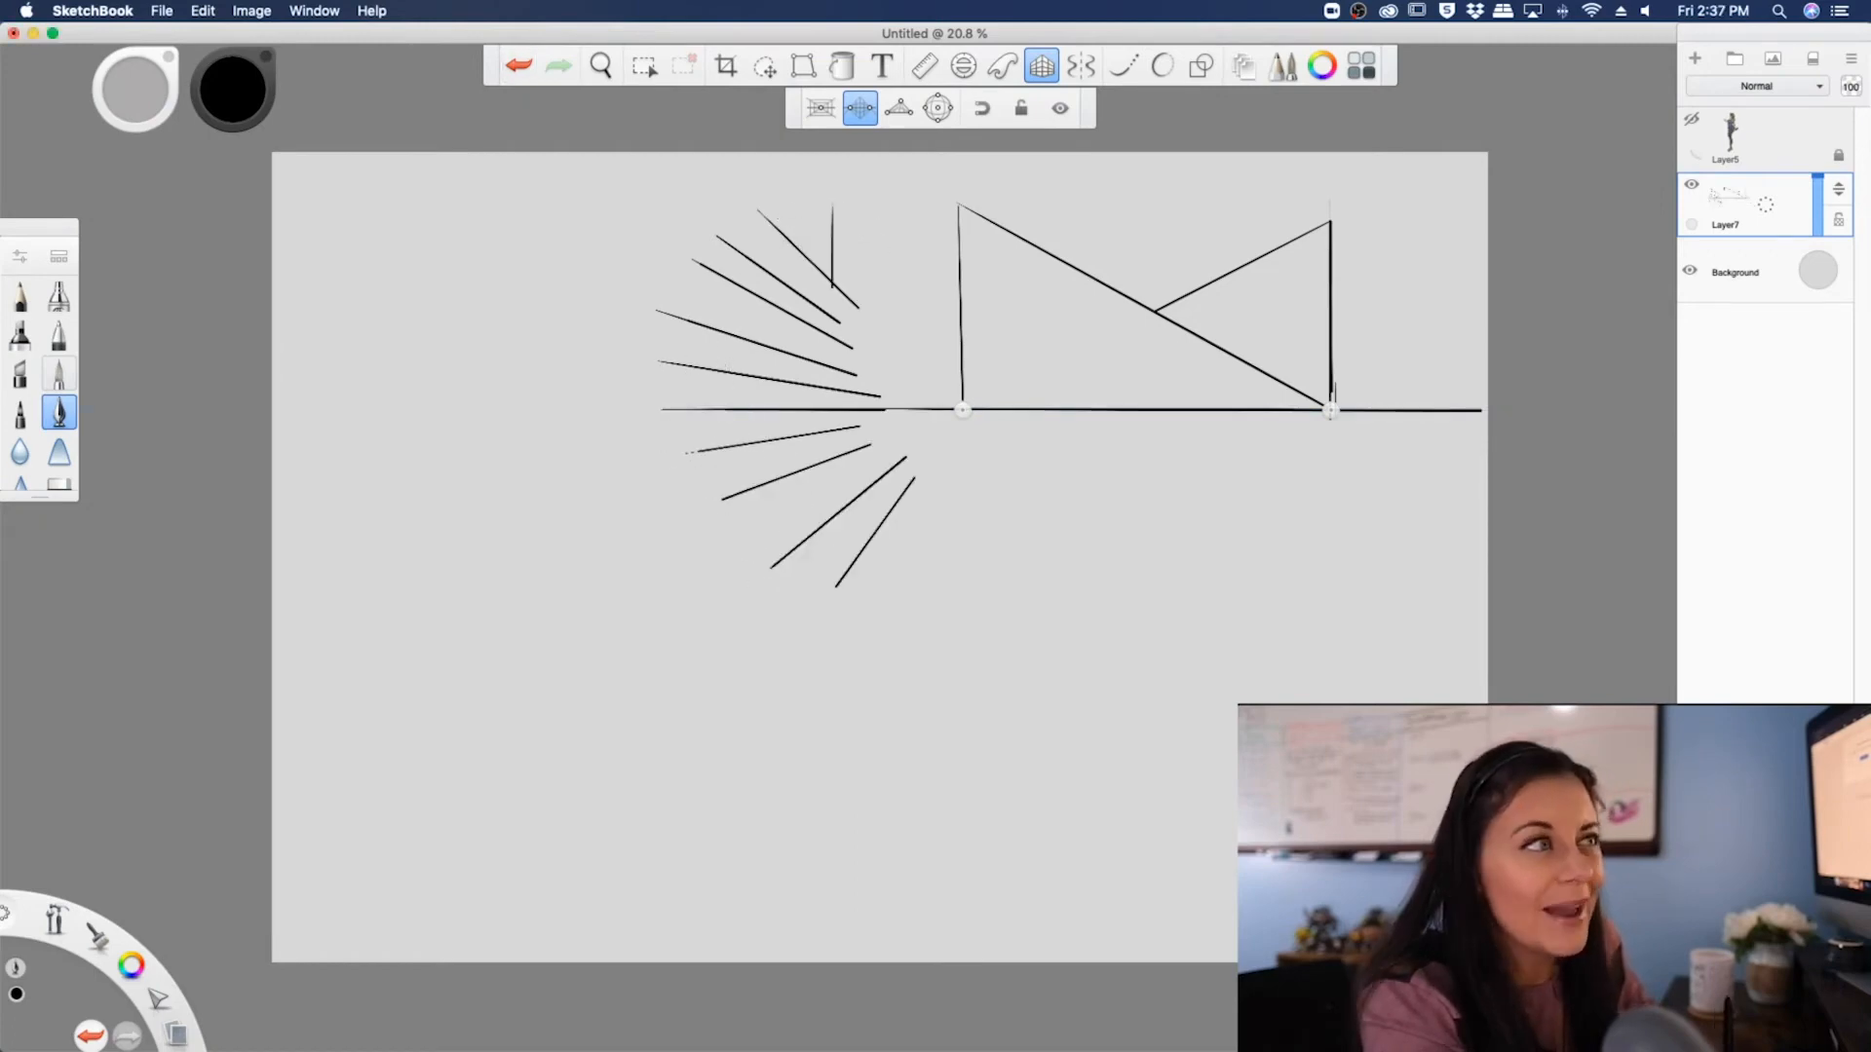
pyautogui.click(519, 66)
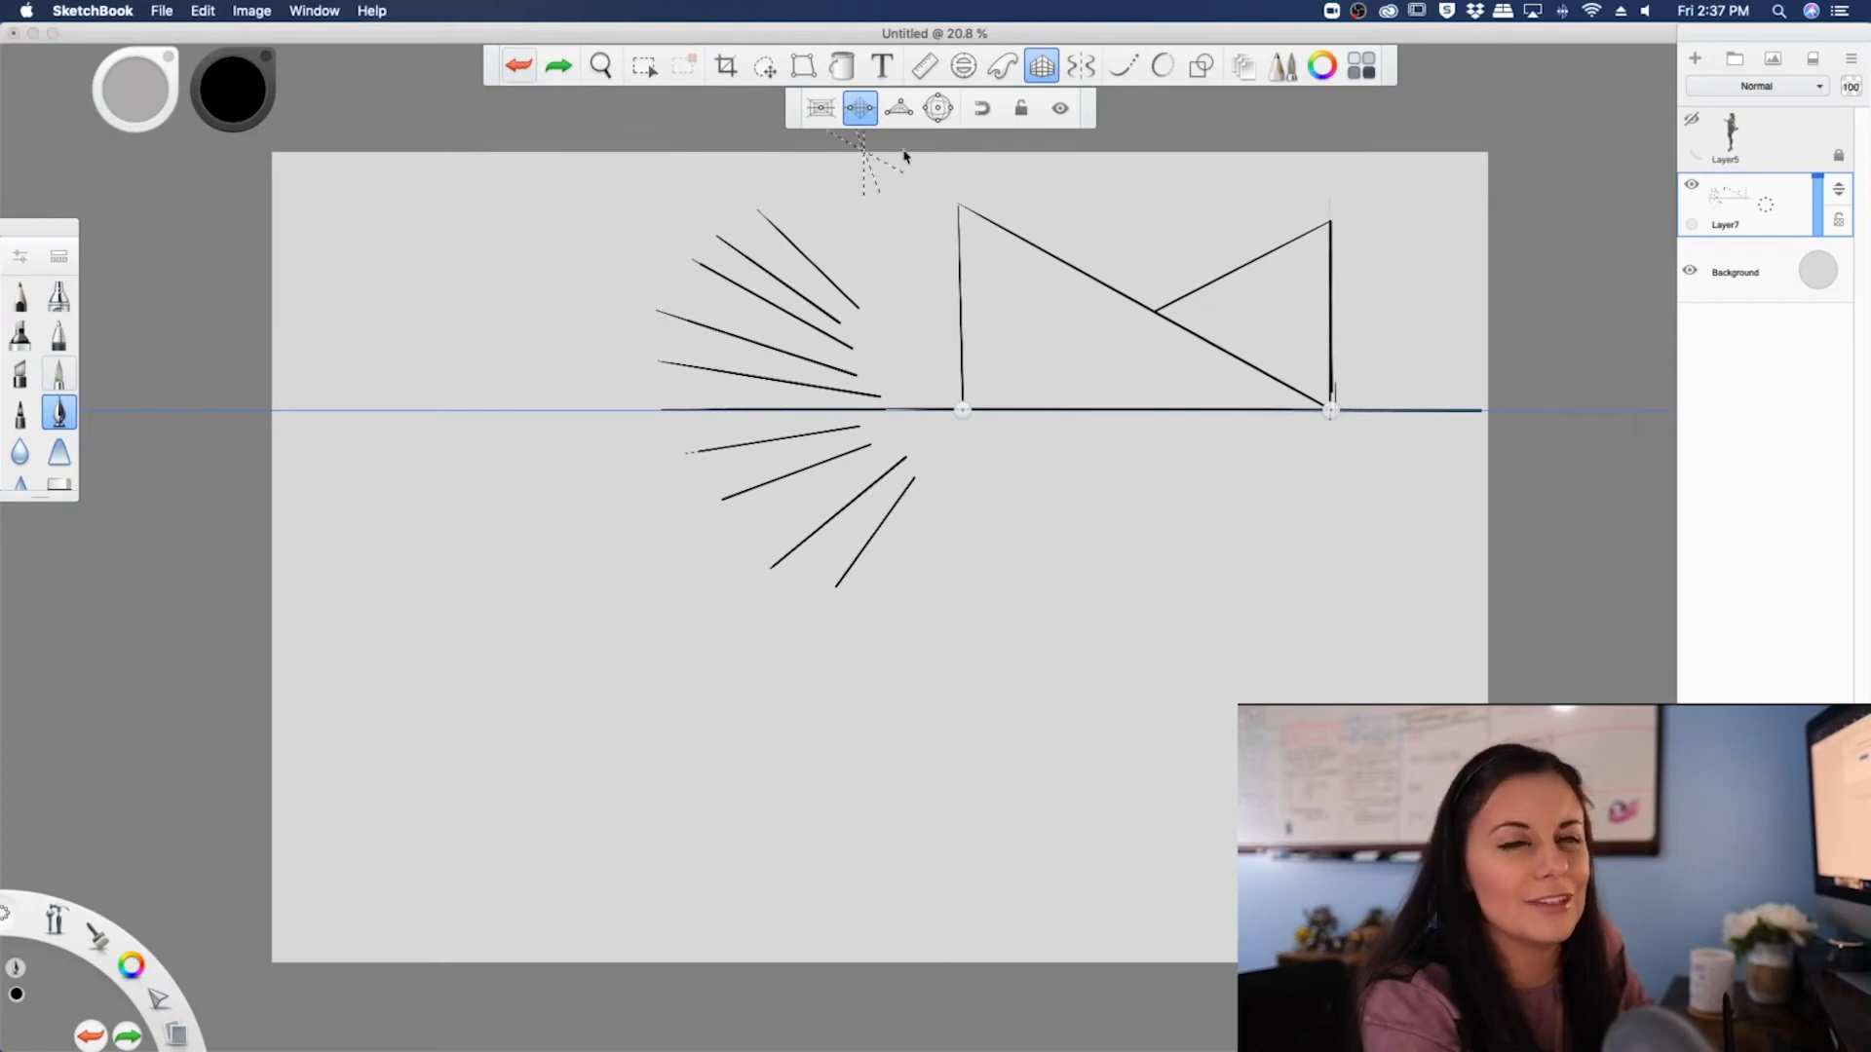
# - On a fresh layer replacing the drawn one, switch to three-point perspective and move the two lower vanishing points up and inward
pyautogui.moveTo(1754, 209); pyautogui.dragTo(1737, 132)
pyautogui.moveTo(1754, 274); pyautogui.dragTo(1801, 220)
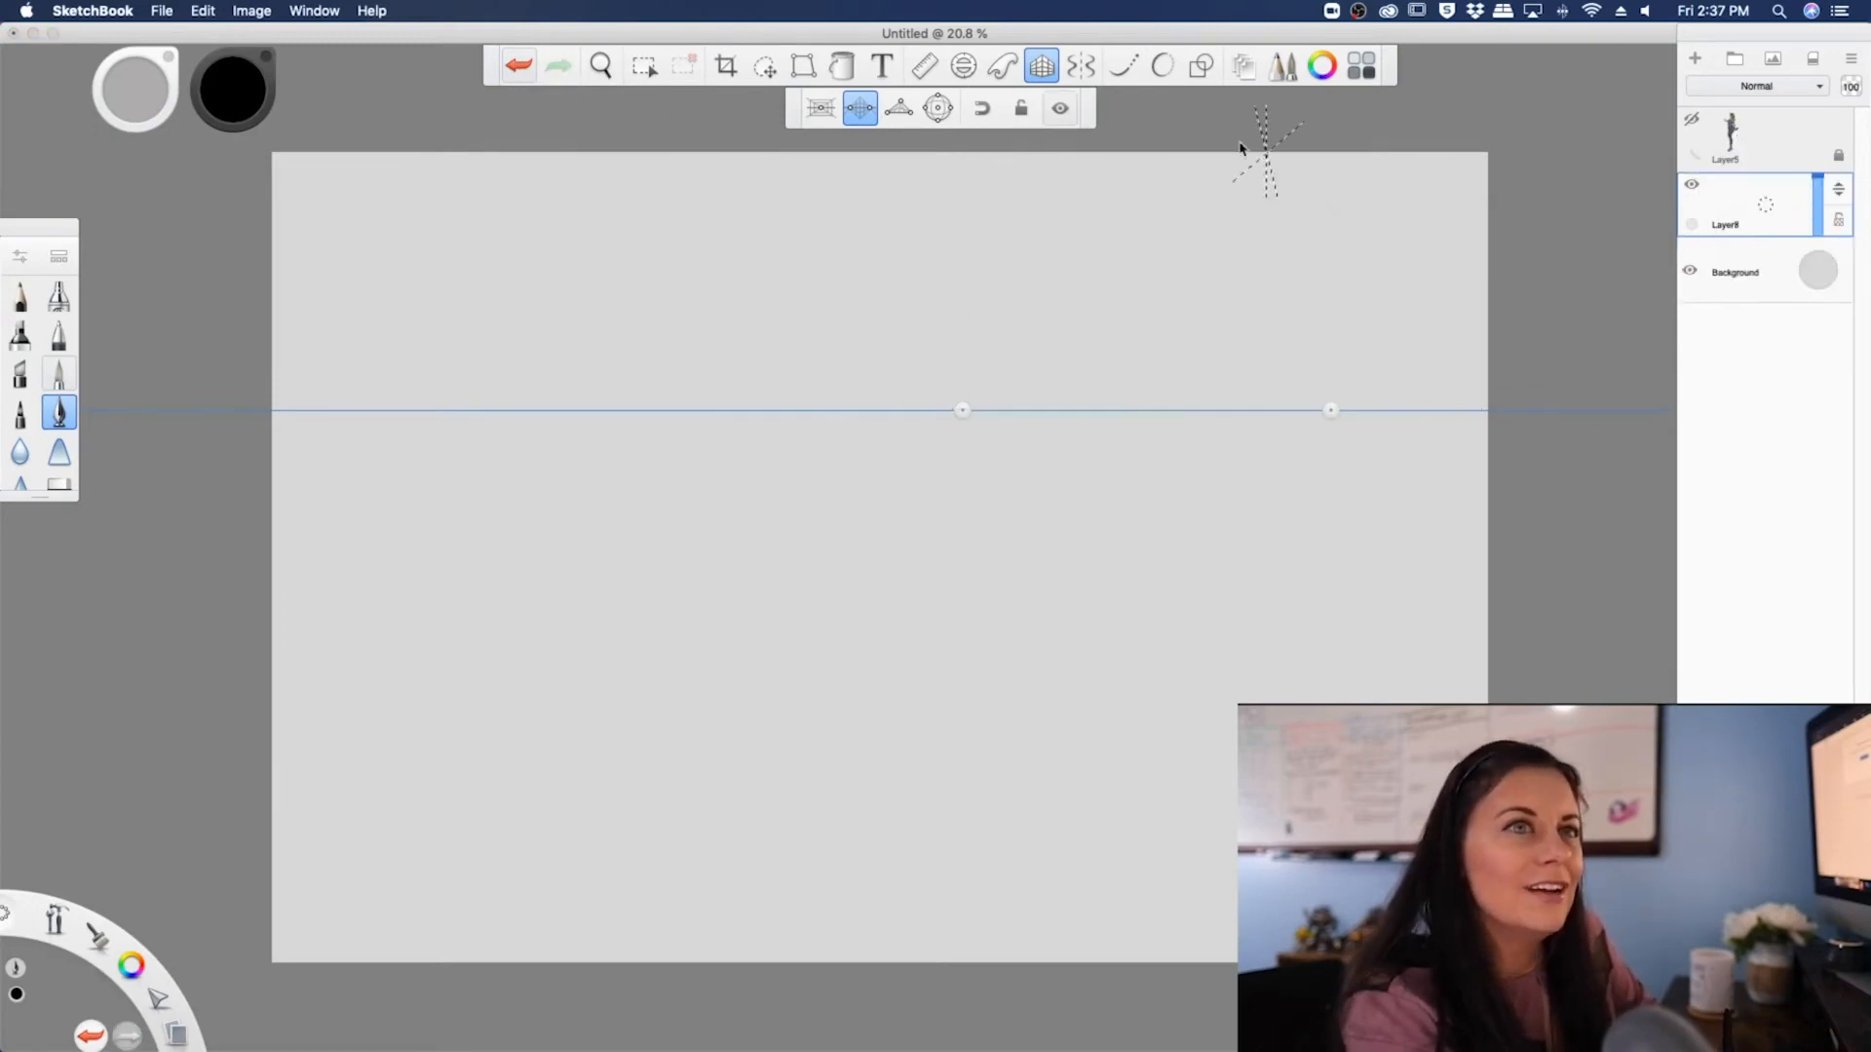
pyautogui.click(898, 109)
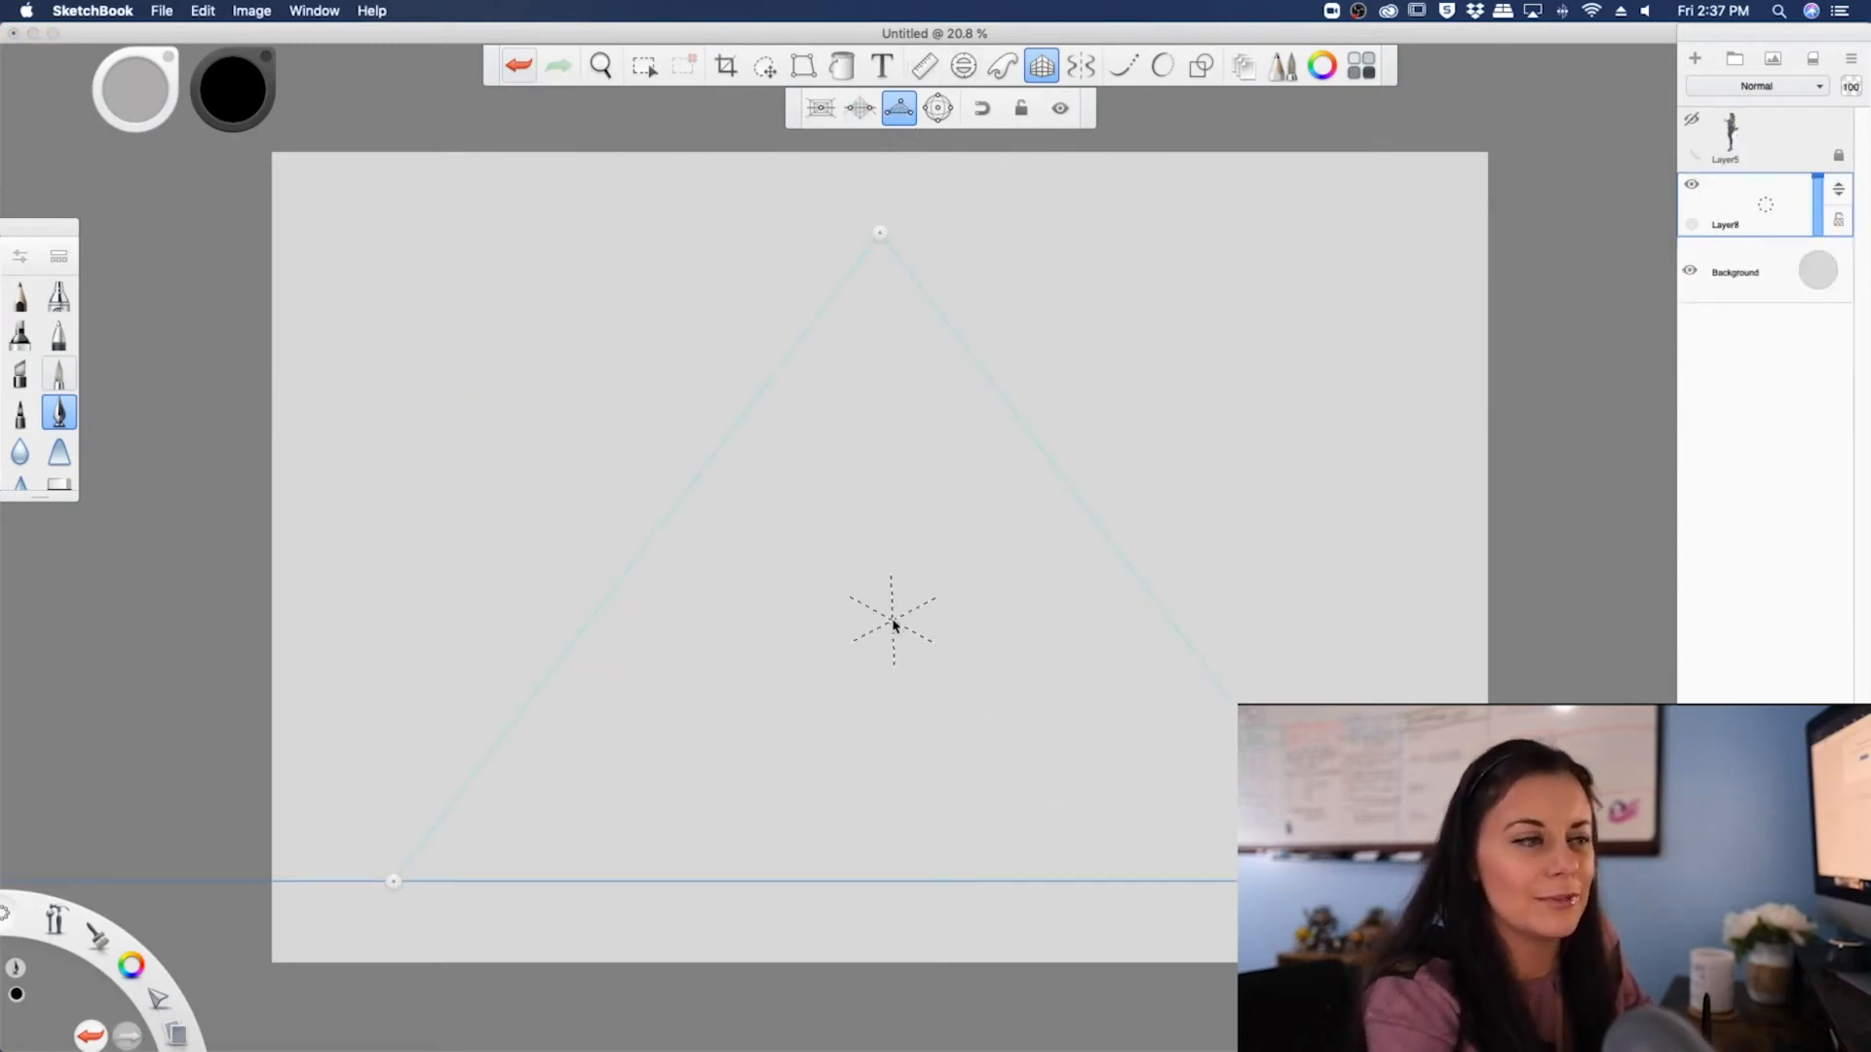
pyautogui.moveTo(1366, 881); pyautogui.dragTo(1218, 629)
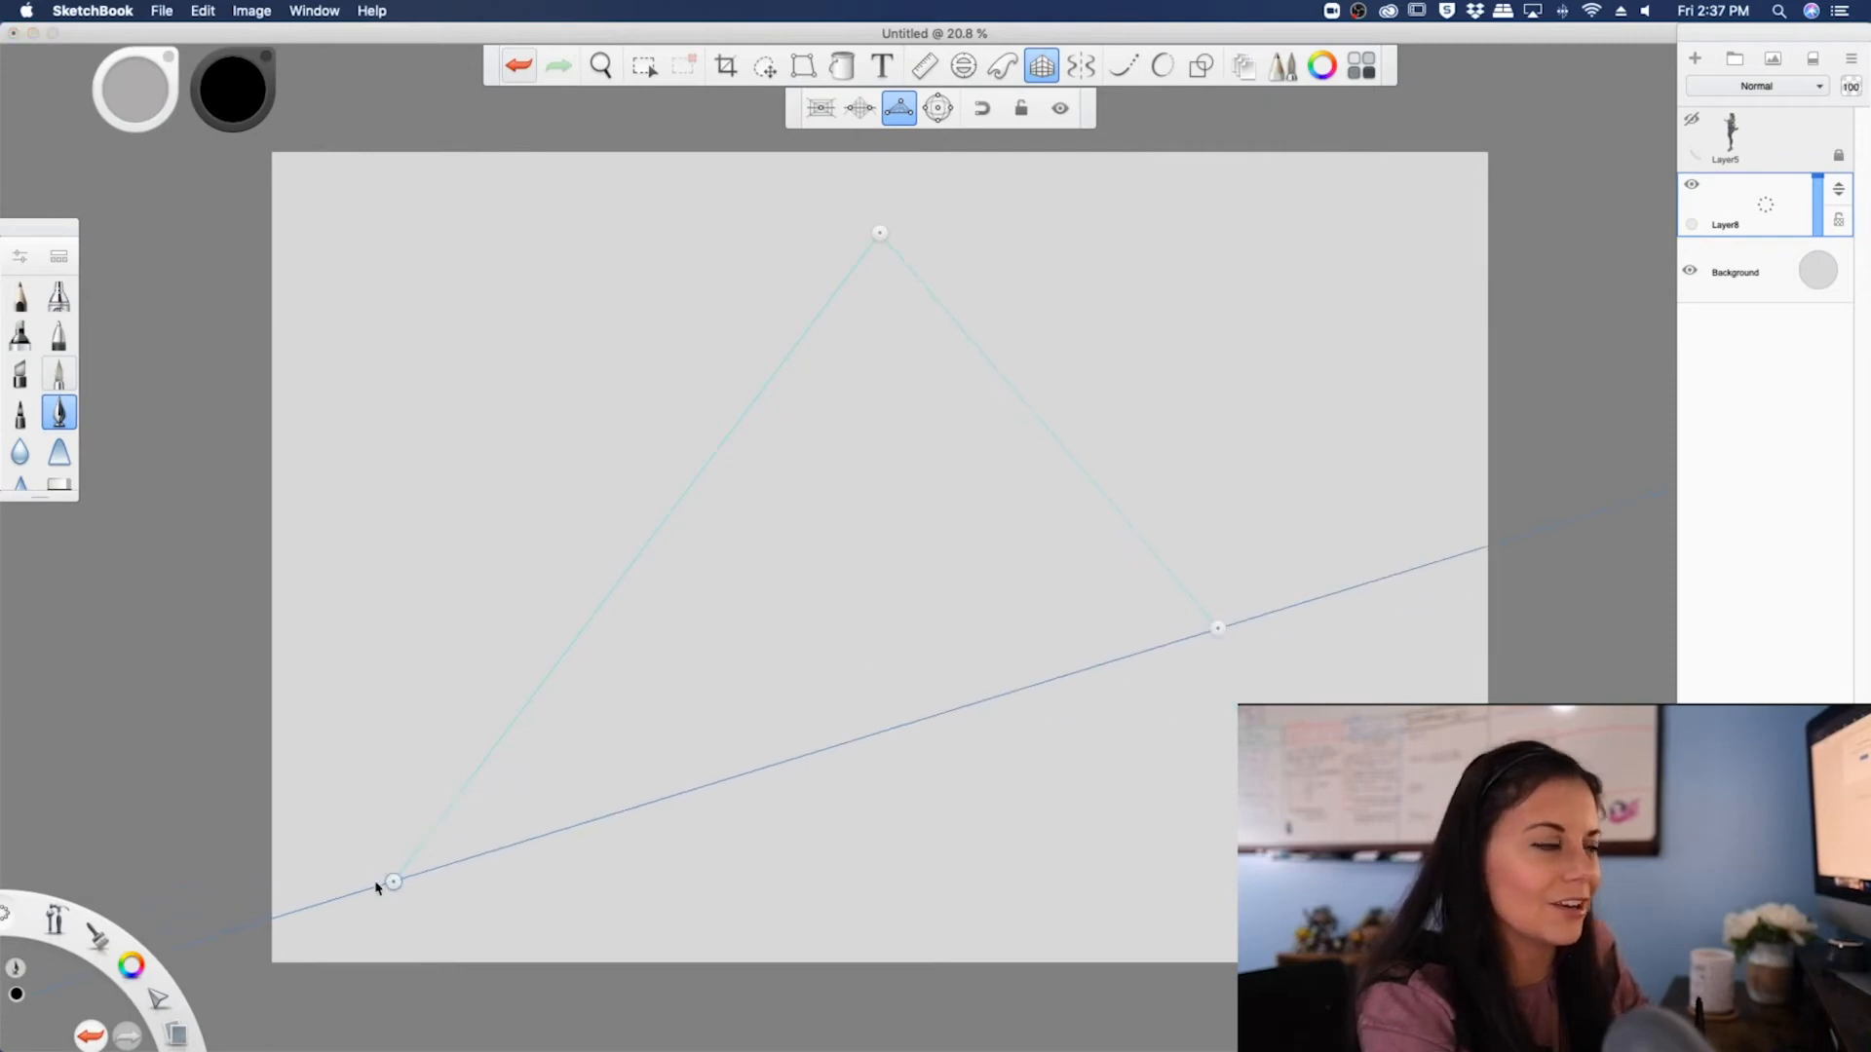
pyautogui.moveTo(393, 882); pyautogui.dragTo(533, 628)
pyautogui.moveTo(890, 238)
pyautogui.mouseDown()
pyautogui.moveTo(877, 286)
pyautogui.moveTo(915, 633)
pyautogui.moveTo(903, 927)
pyautogui.moveTo(915, 551)
pyautogui.moveTo(876, 265)
pyautogui.mouseUp()
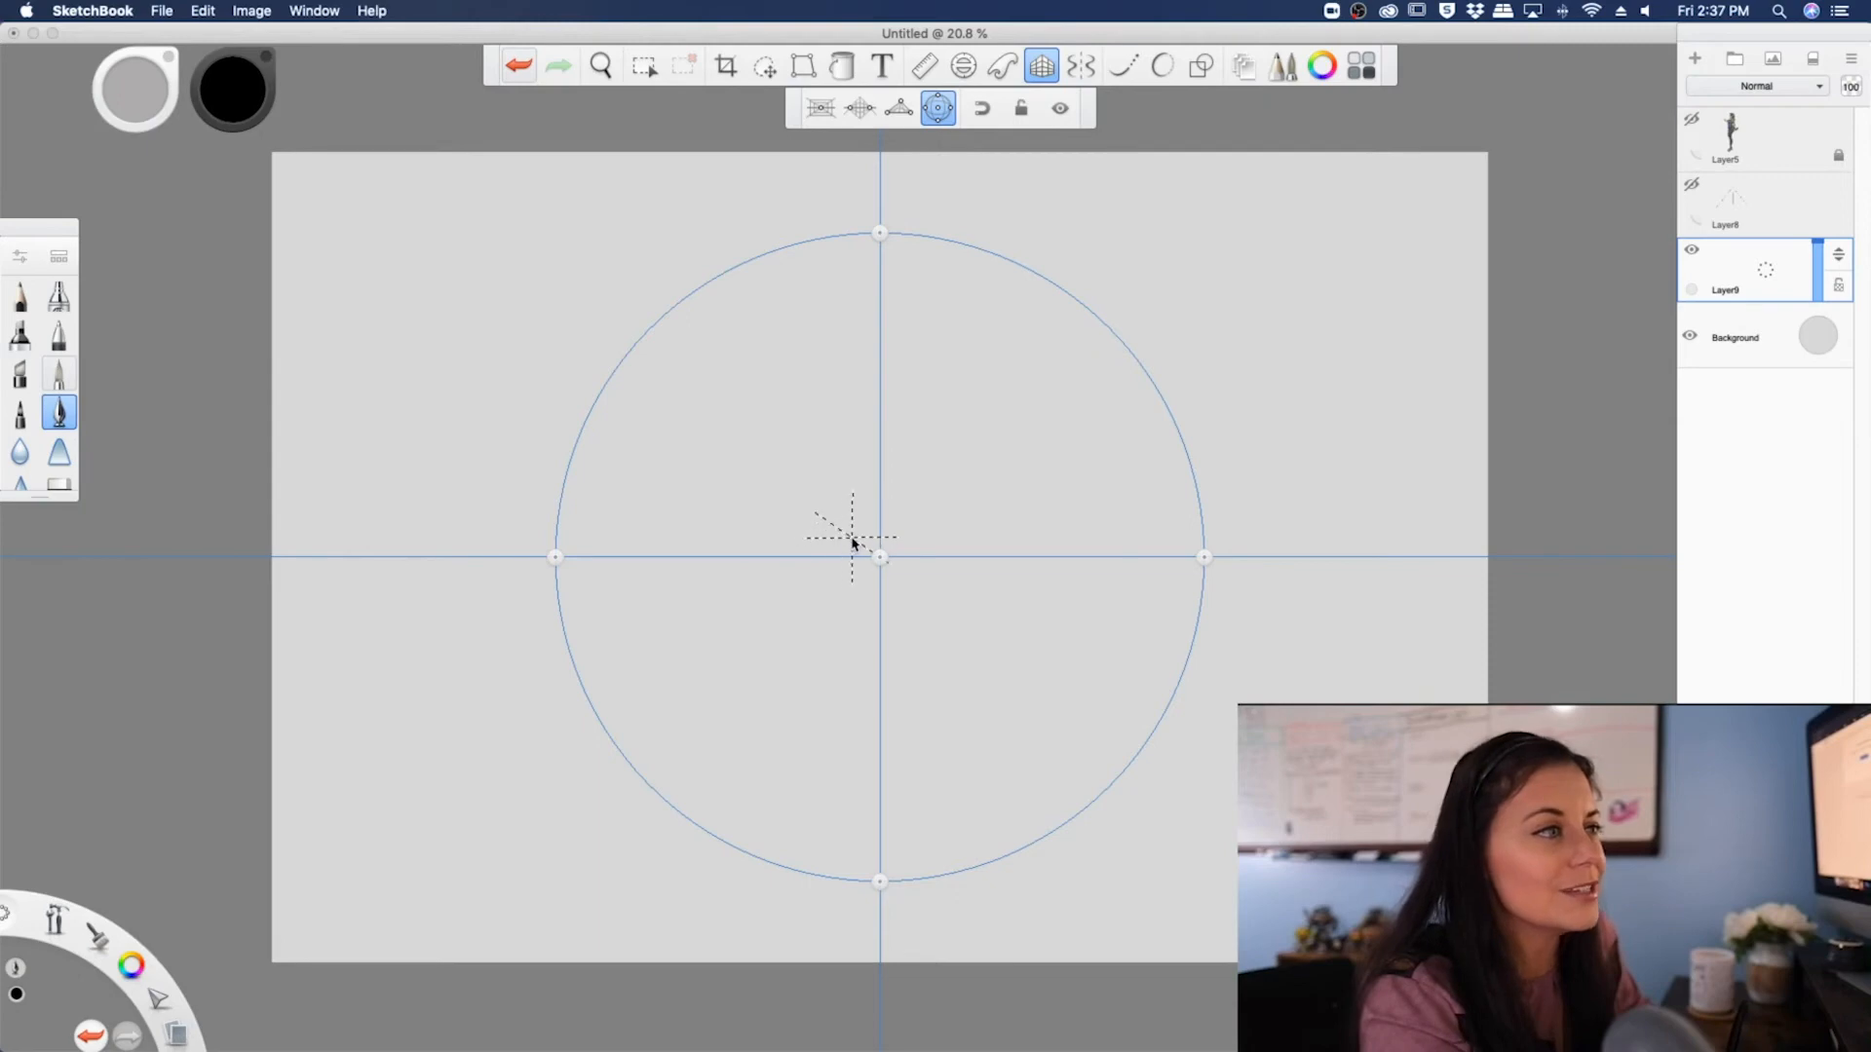
# - On a blank layer in Fisheye mode, draw straight lines radiating from the centre point and join their outer ends with guided arcs
pyautogui.moveTo(850, 538)
pyautogui.mouseDown()
pyautogui.moveTo(693, 441)
pyautogui.moveTo(660, 354)
pyautogui.moveTo(747, 281)
pyautogui.moveTo(868, 520)
pyautogui.mouseUp()
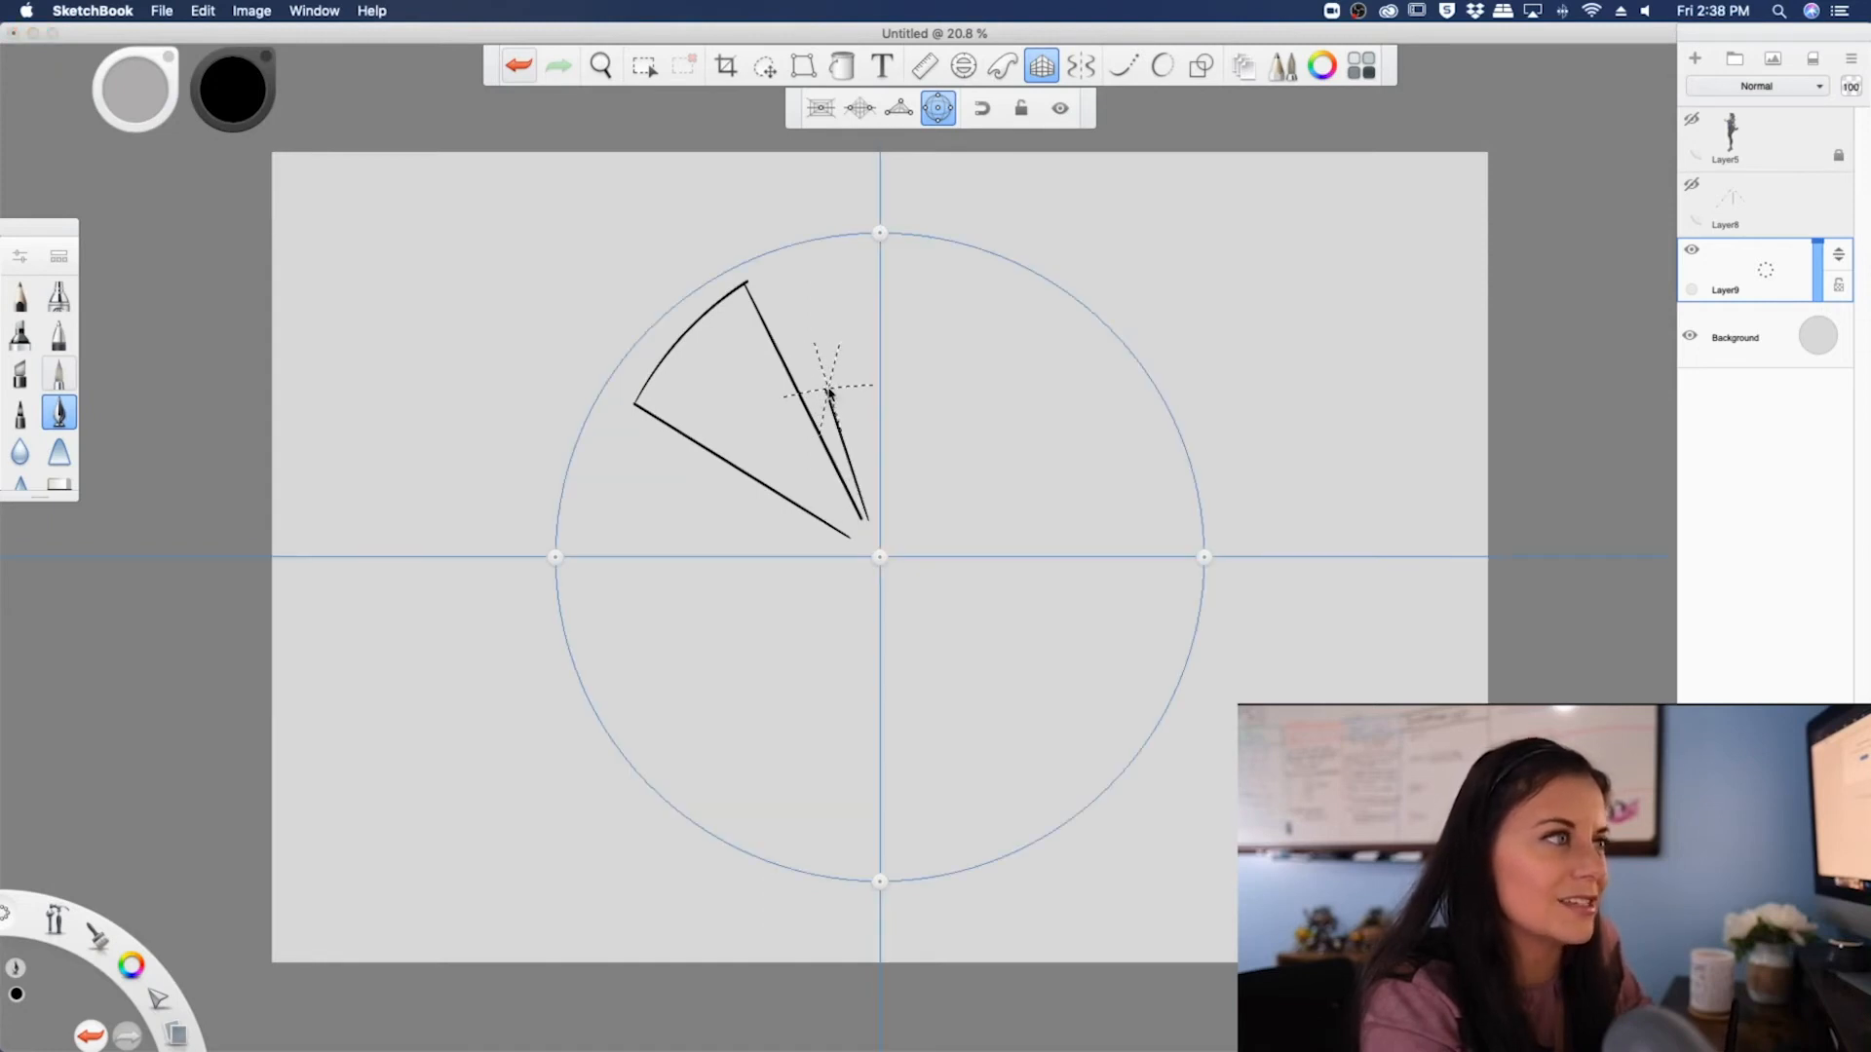
pyautogui.moveTo(826, 390)
pyautogui.mouseDown()
pyautogui.moveTo(884, 386)
pyautogui.moveTo(882, 448)
pyautogui.mouseUp()
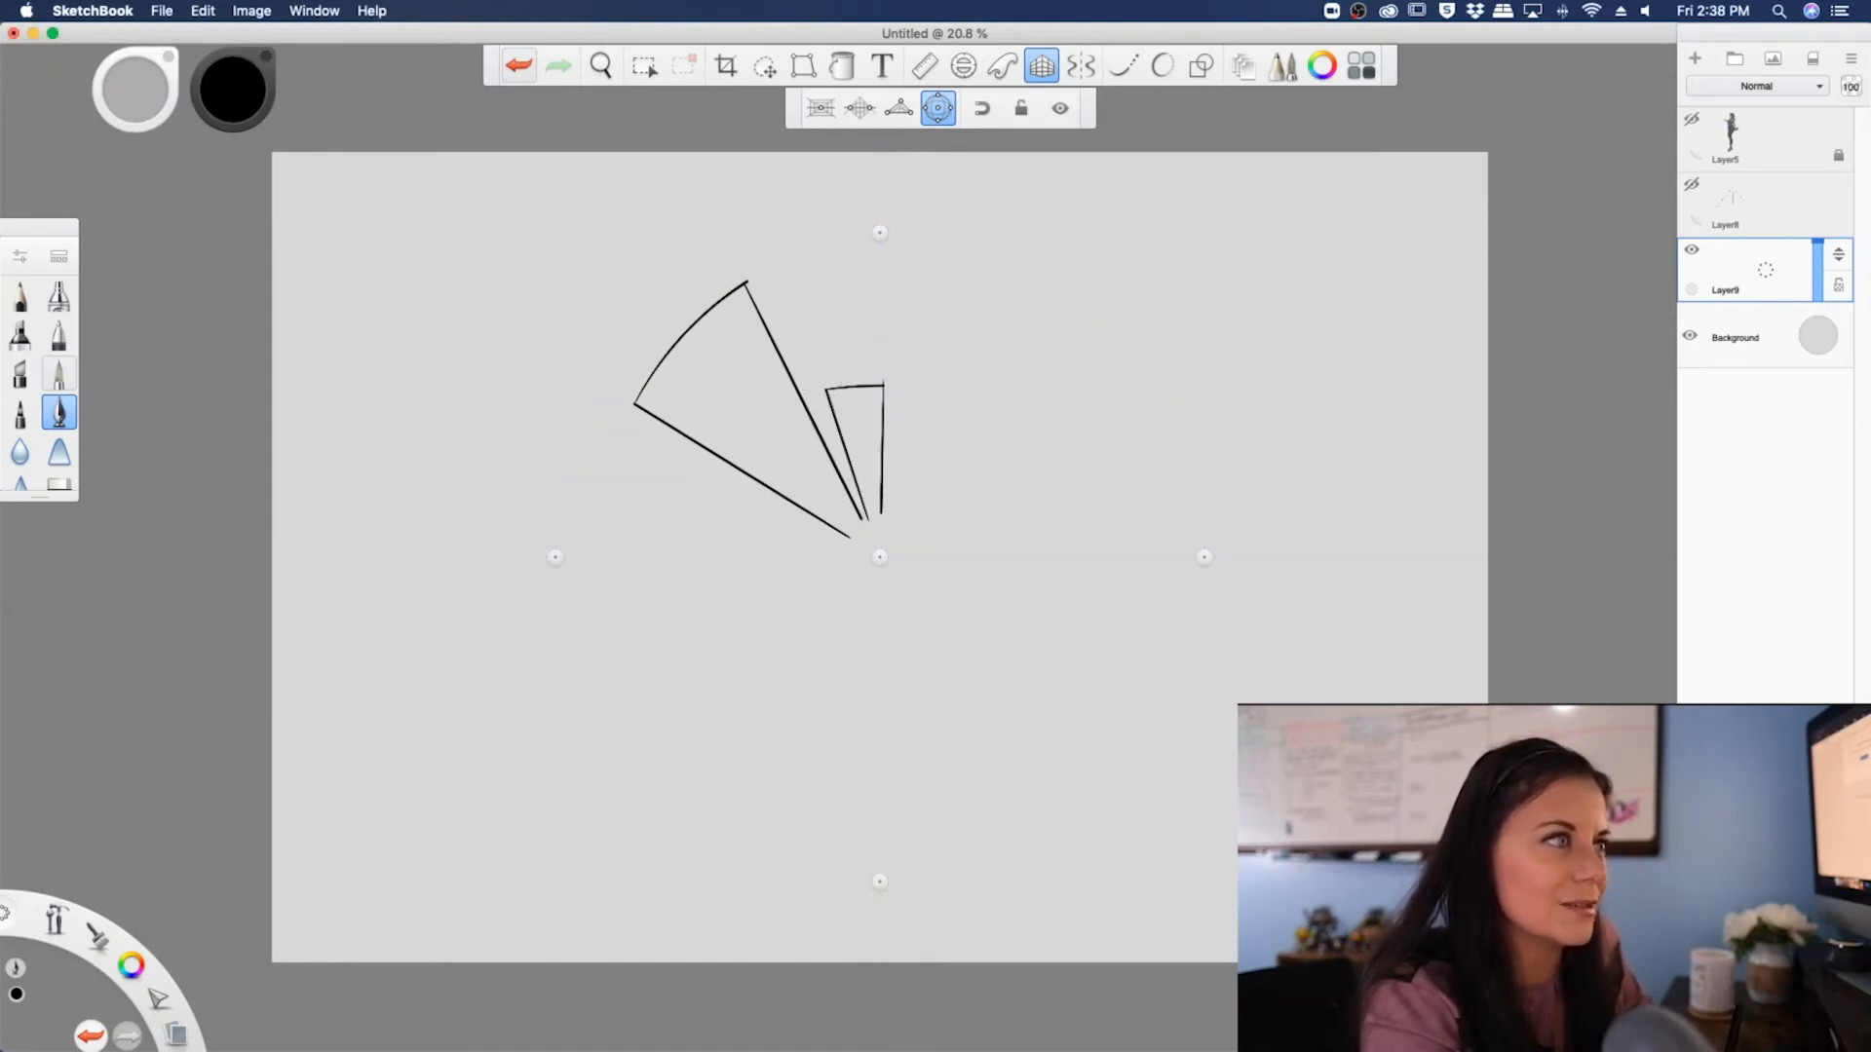
pyautogui.moveTo(883, 521)
pyautogui.mouseDown()
pyautogui.moveTo(909, 356)
pyautogui.moveTo(1020, 378)
pyautogui.moveTo(899, 531)
pyautogui.moveTo(1112, 393)
pyautogui.moveTo(1127, 409)
pyautogui.moveTo(1148, 499)
pyautogui.moveTo(931, 546)
pyautogui.mouseUp()
pyautogui.moveTo(799, 535); pyautogui.dragTo(833, 544)
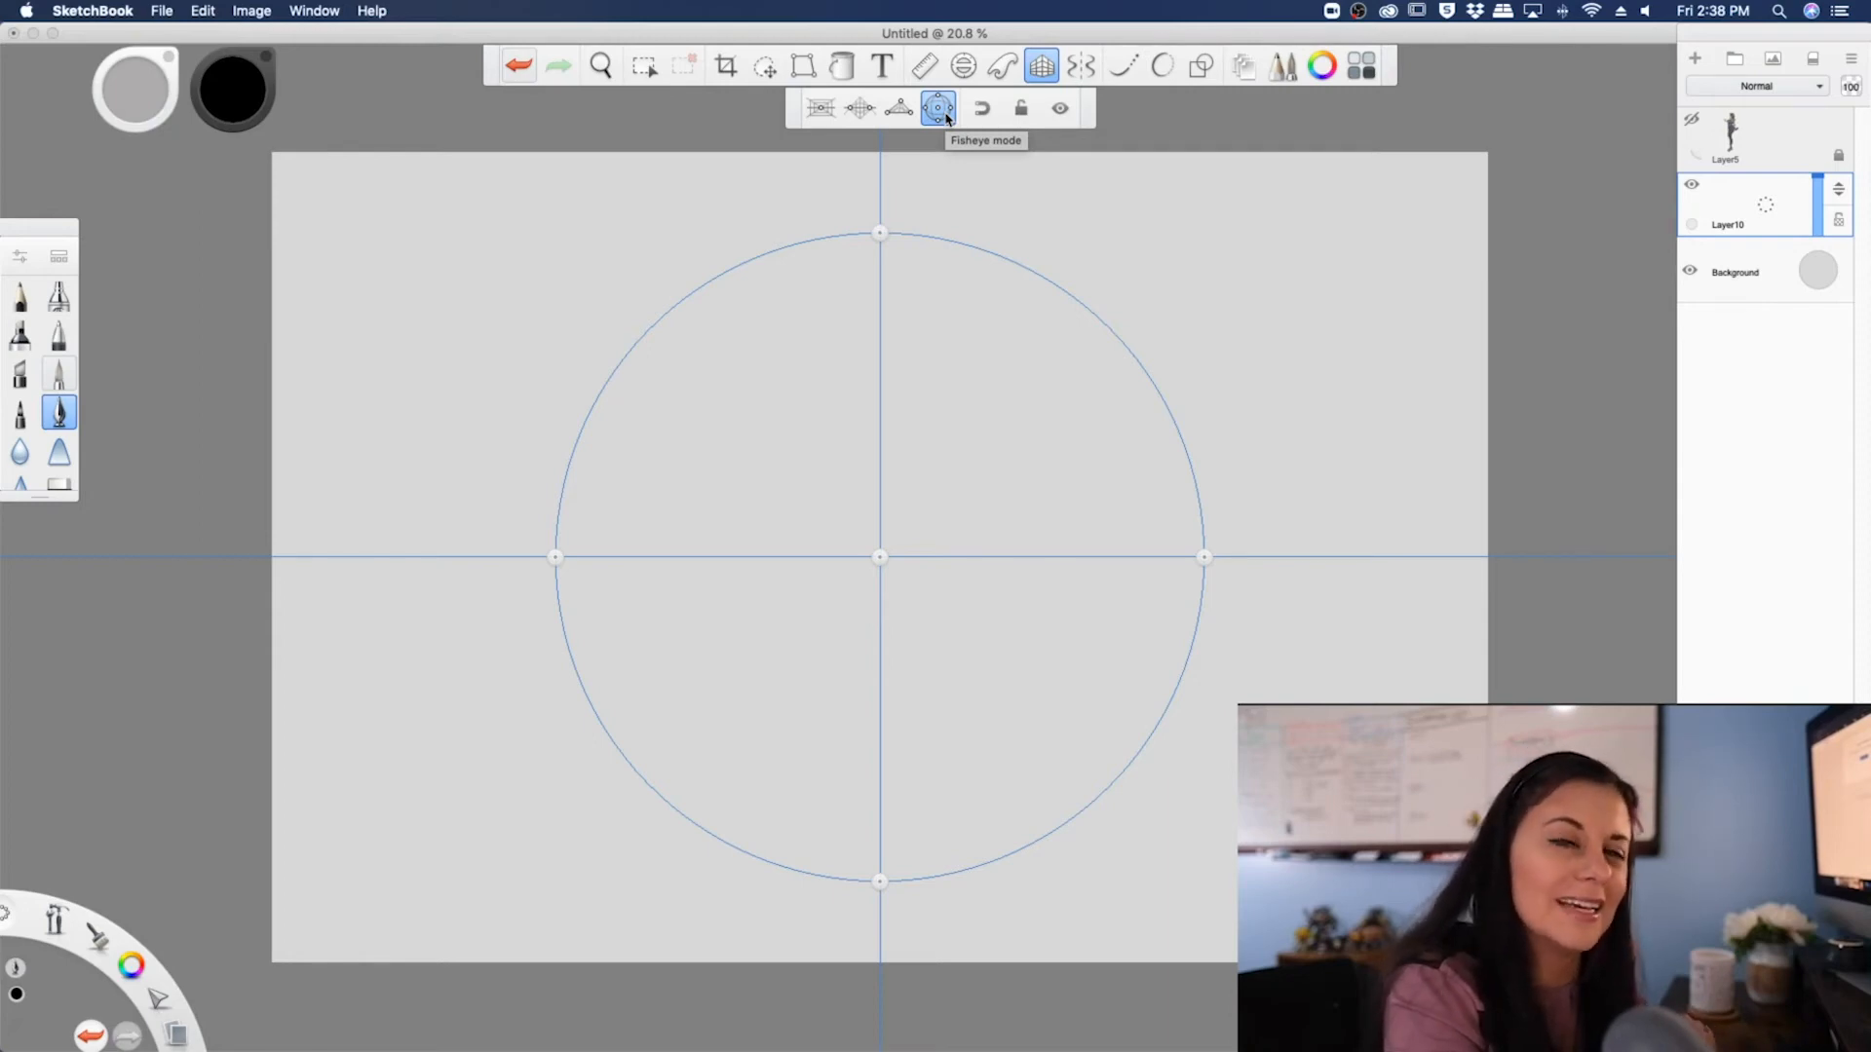
# - Turn off the perspective guides and draw a wine glass with rim and wine surface using left-right symmetry about the vertical axis
pyautogui.click(1042, 65)
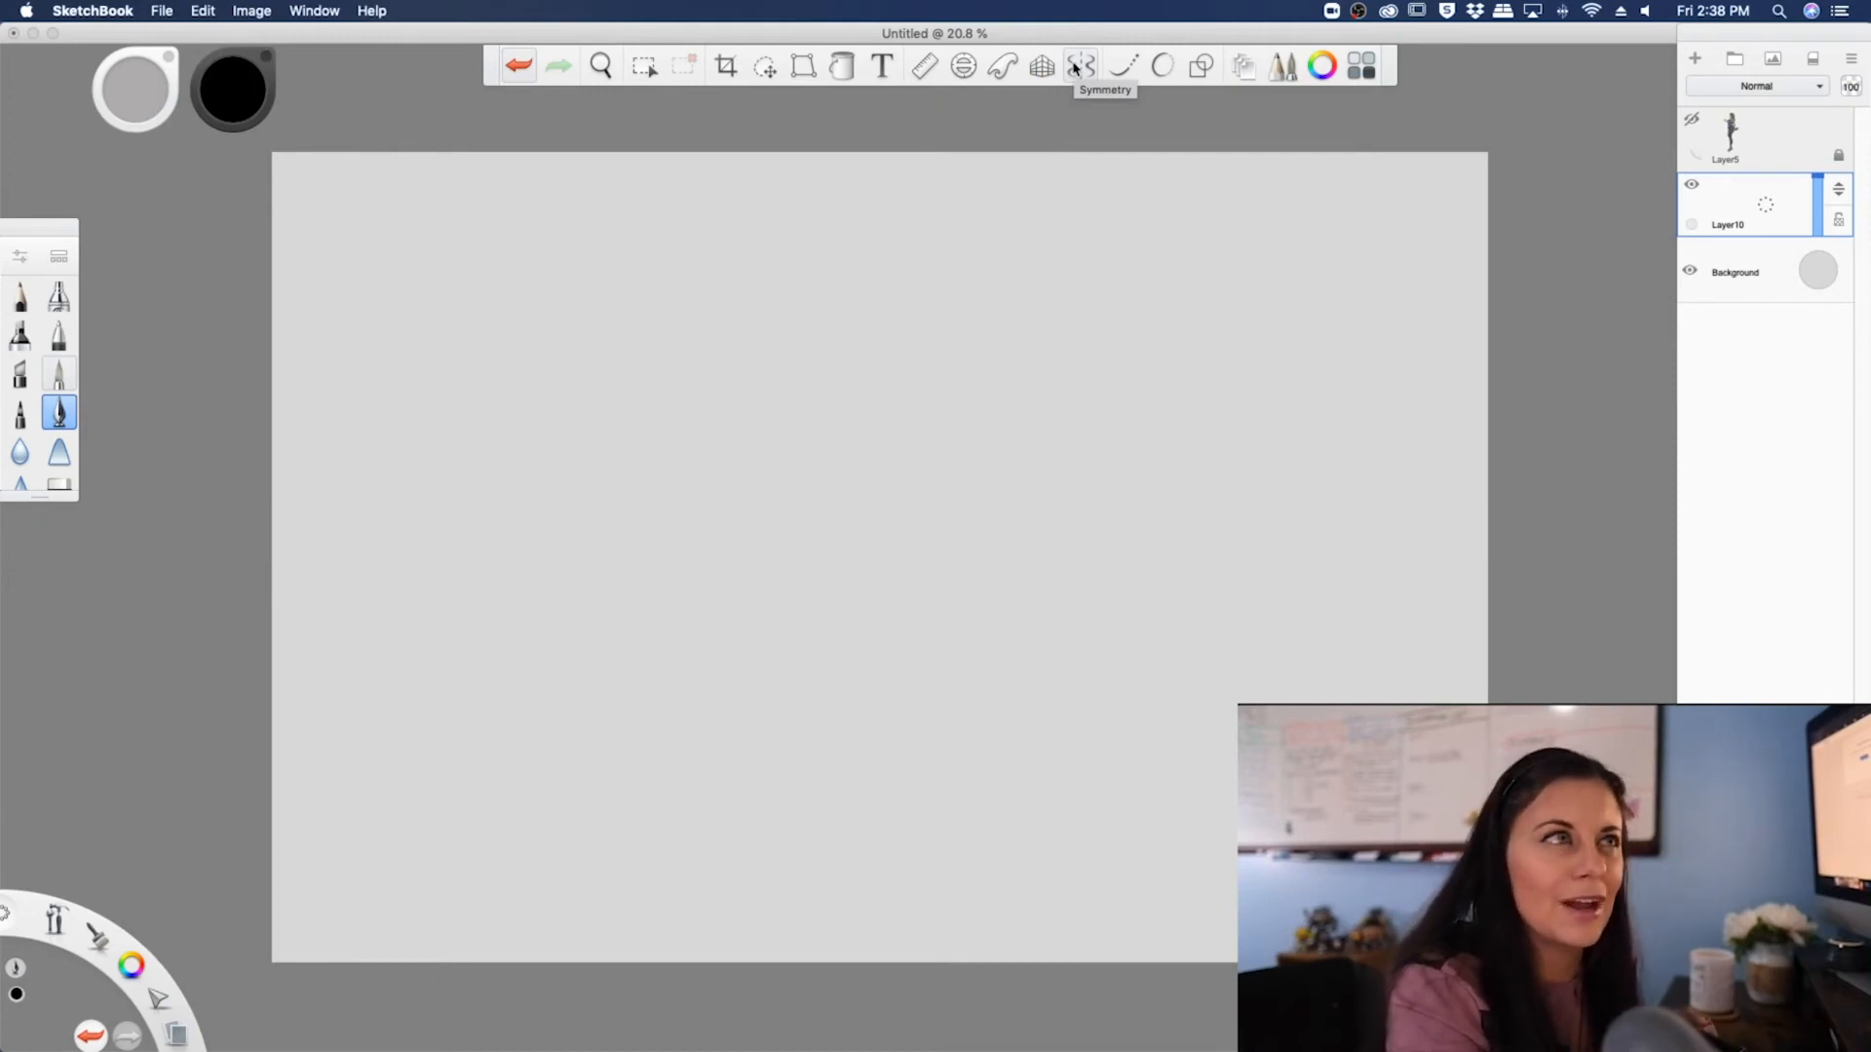
pyautogui.click(1075, 68)
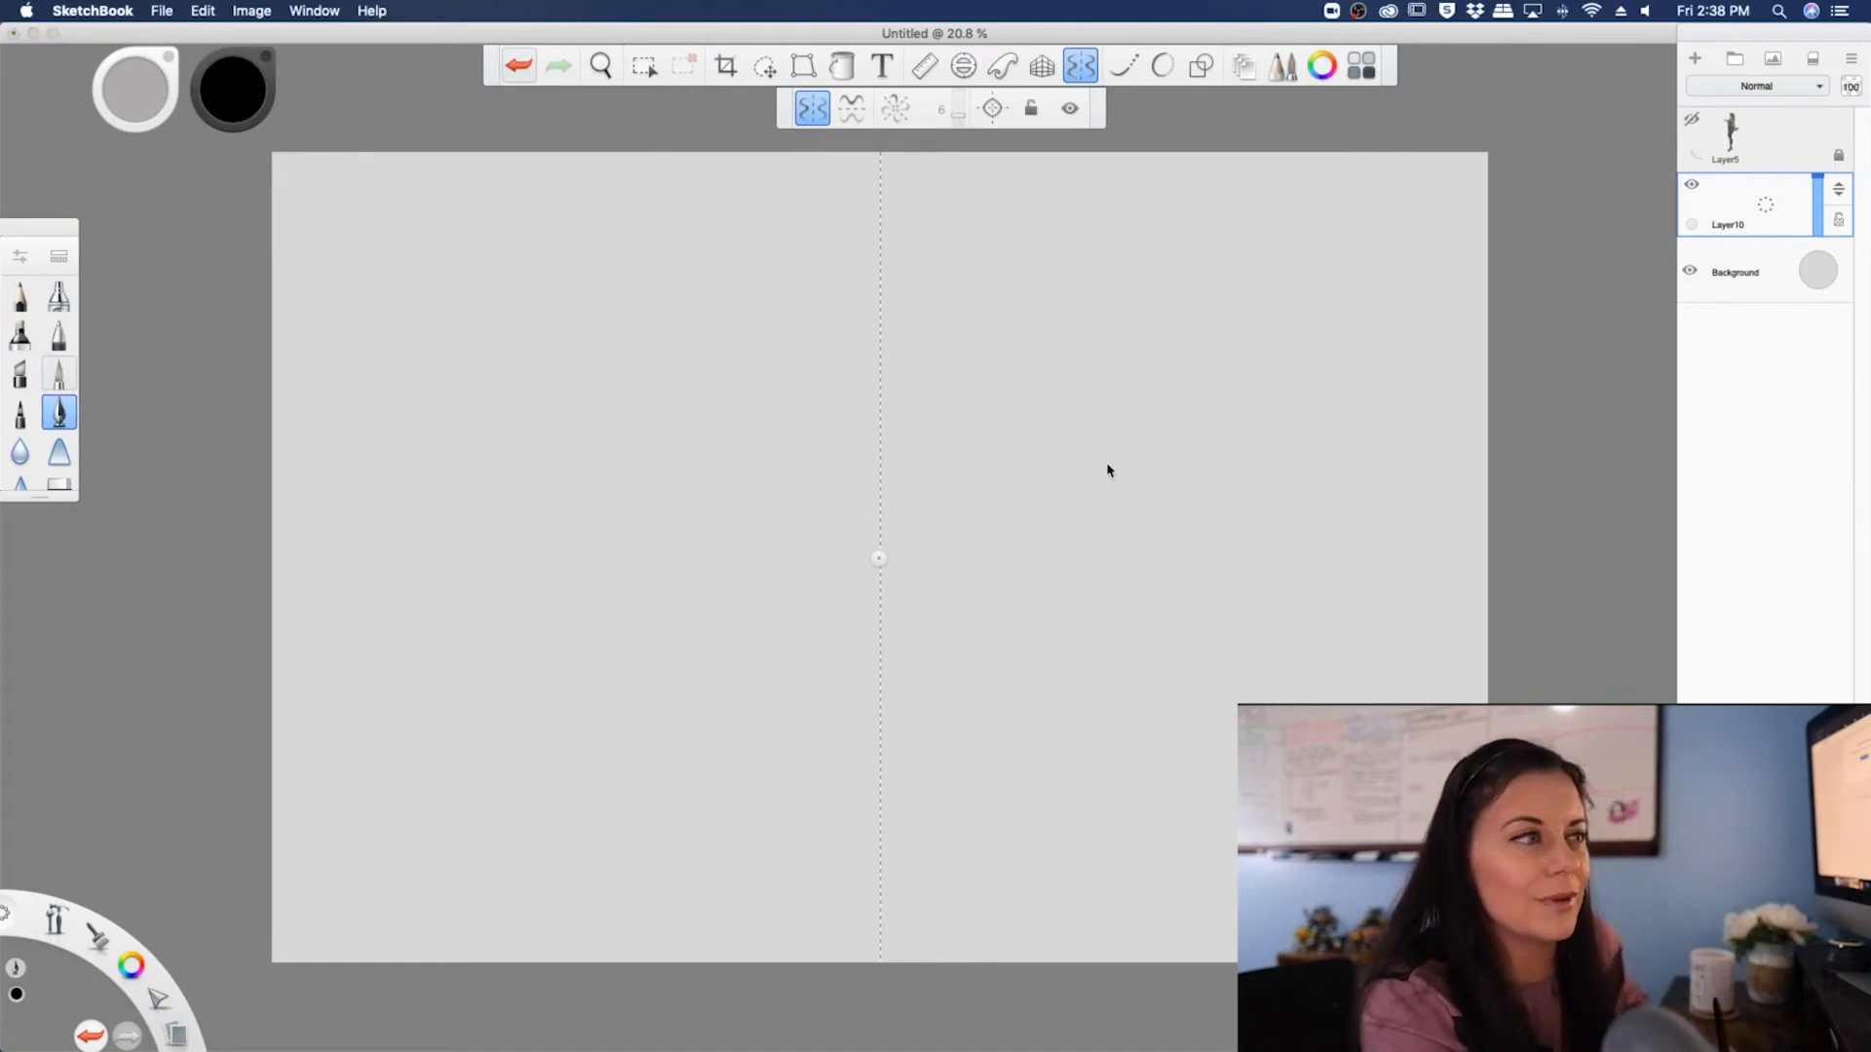
pyautogui.moveTo(1074, 292)
pyautogui.mouseDown()
pyautogui.moveTo(1050, 540)
pyautogui.moveTo(869, 627)
pyautogui.moveTo(896, 896)
pyautogui.moveTo(1004, 875)
pyautogui.moveTo(1004, 913)
pyautogui.moveTo(880, 904)
pyautogui.mouseUp()
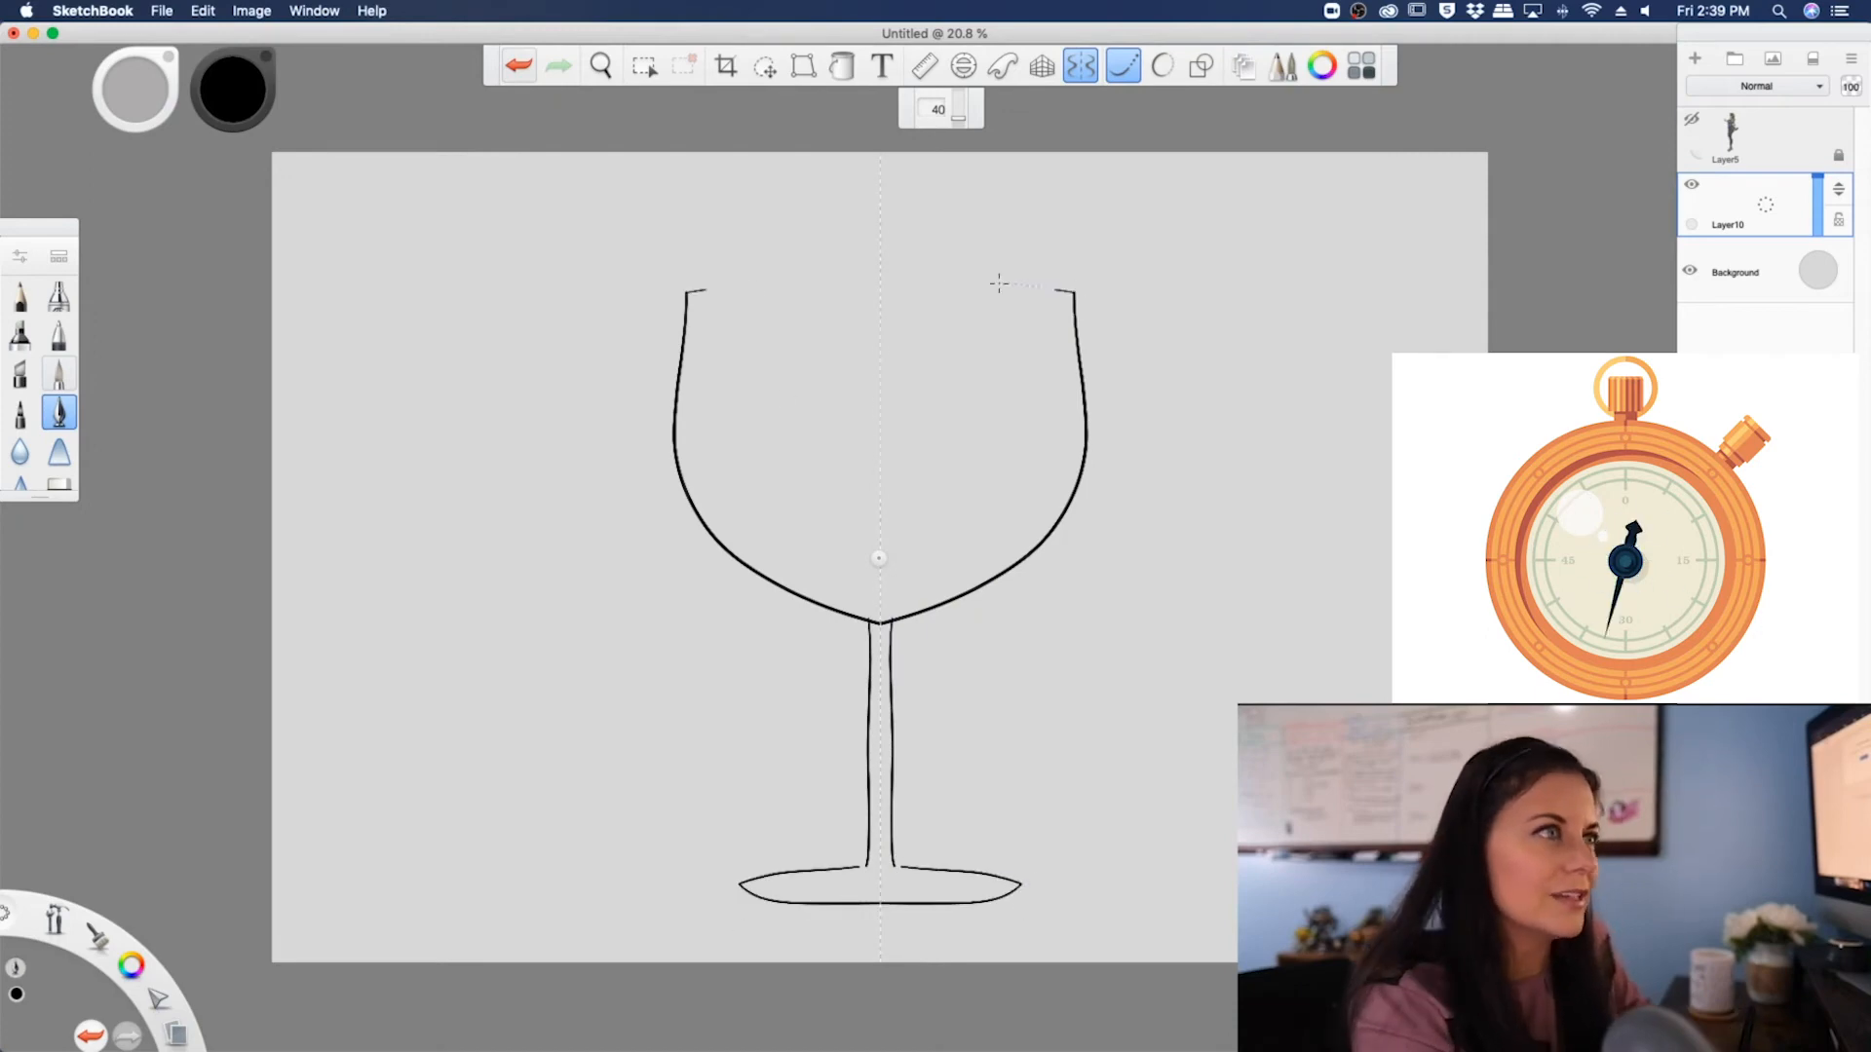
pyautogui.moveTo(880, 278); pyautogui.dragTo(1074, 292)
pyautogui.moveTo(880, 430)
pyautogui.mouseDown()
pyautogui.moveTo(1081, 400)
pyautogui.moveTo(888, 392)
pyautogui.mouseUp()
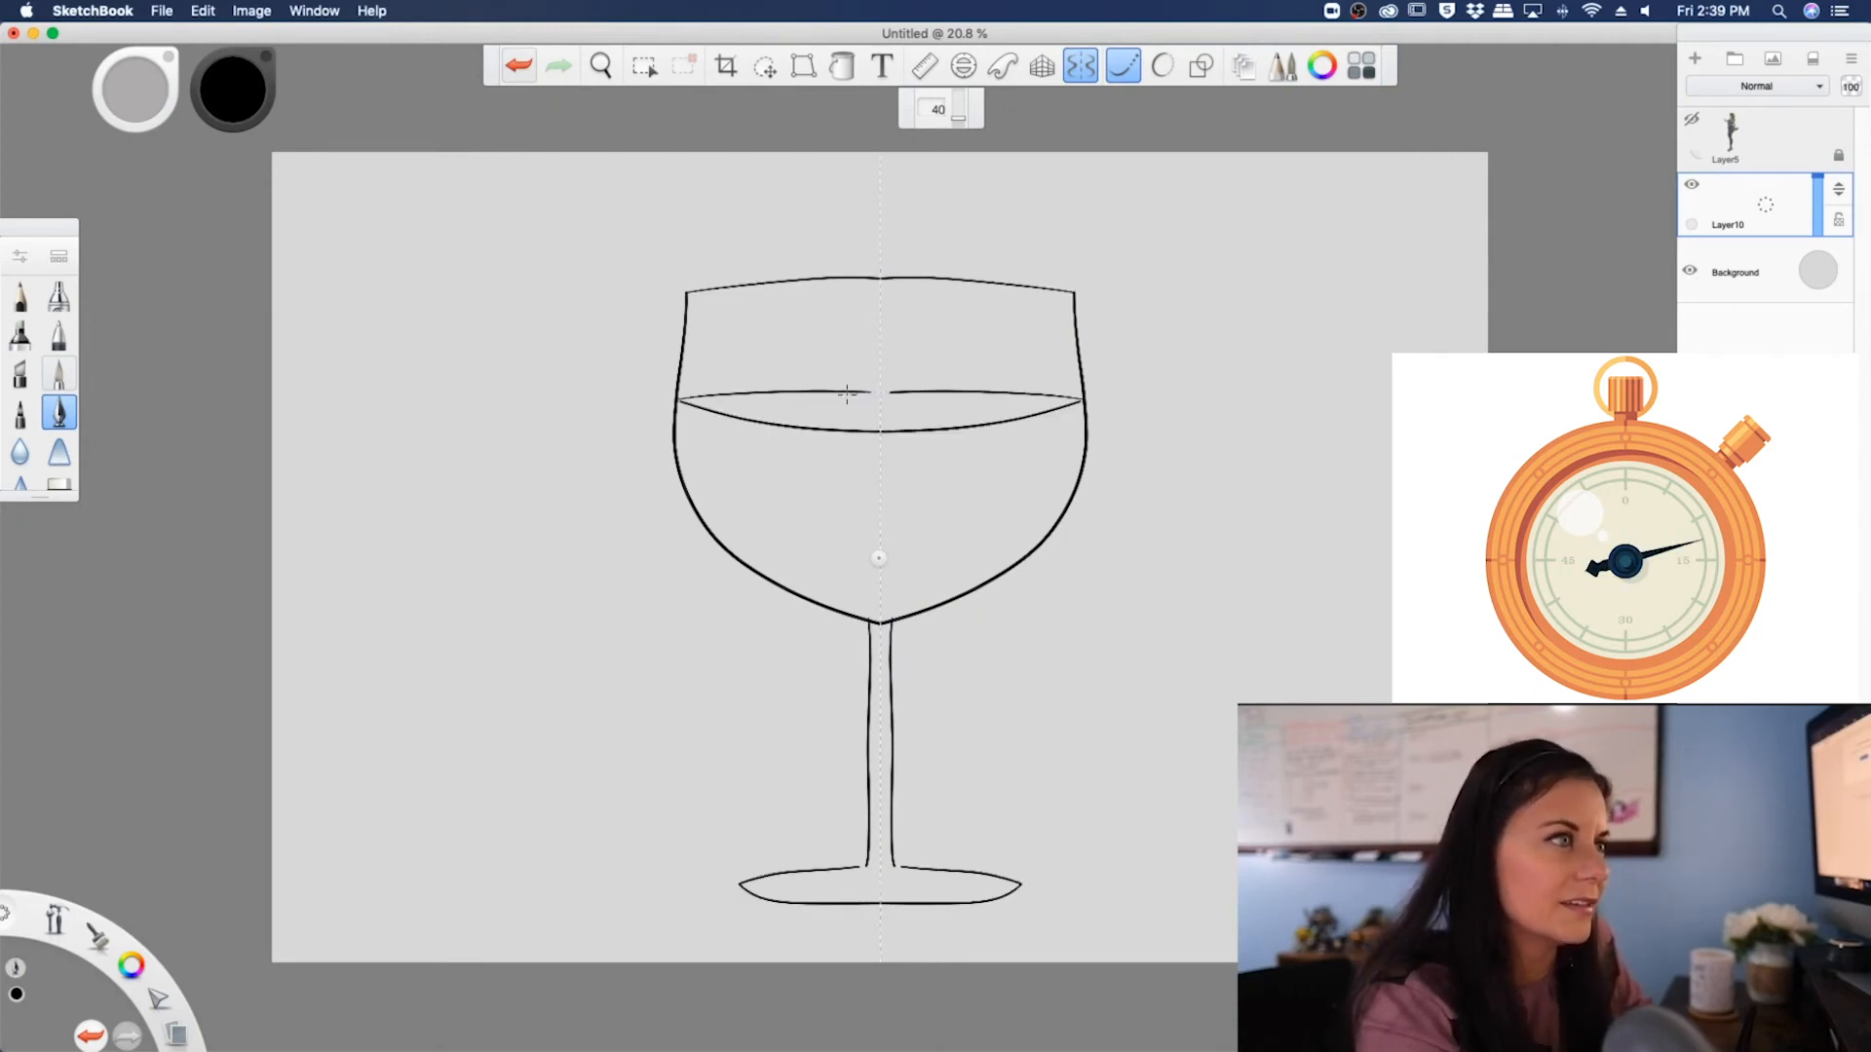
pyautogui.moveTo(889, 392); pyautogui.dragTo(880, 392)
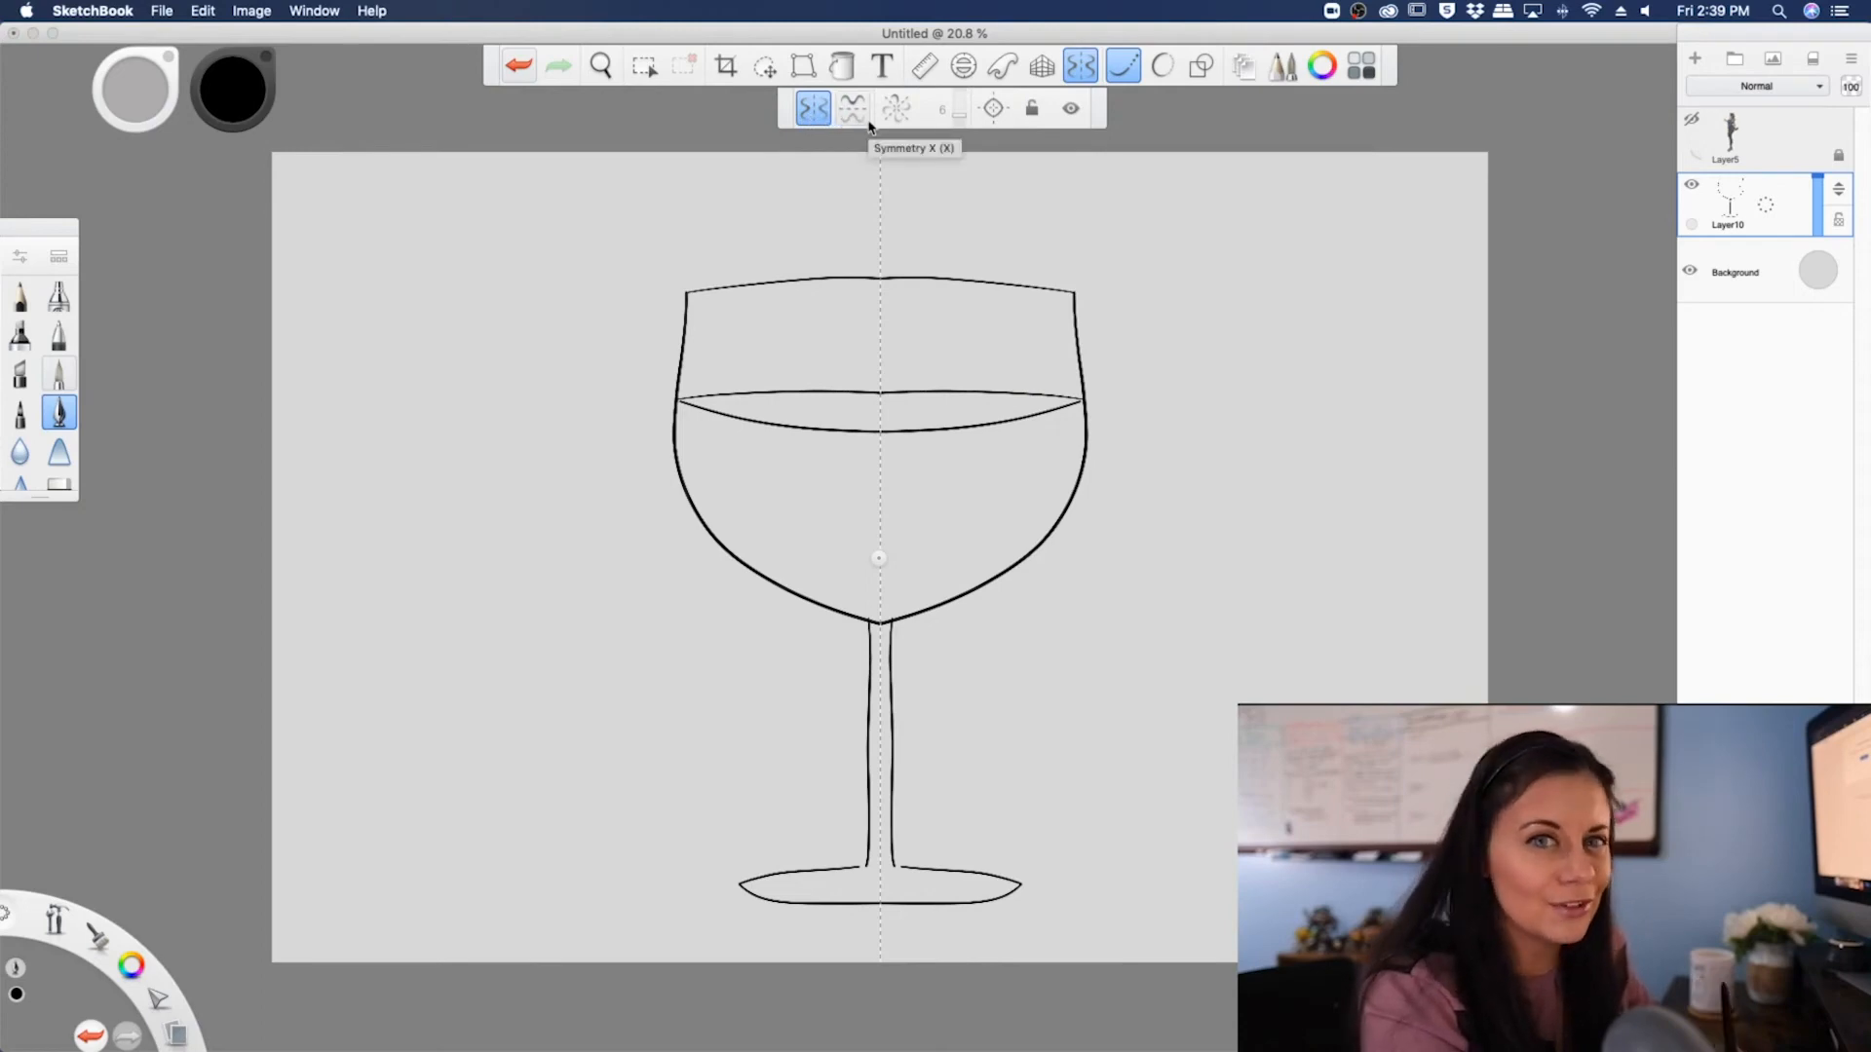
# - Use only Symmetry X about the horizontal axis to draw a tied, bow-like bundle to the right of the wine glass
pyautogui.click(852, 108)
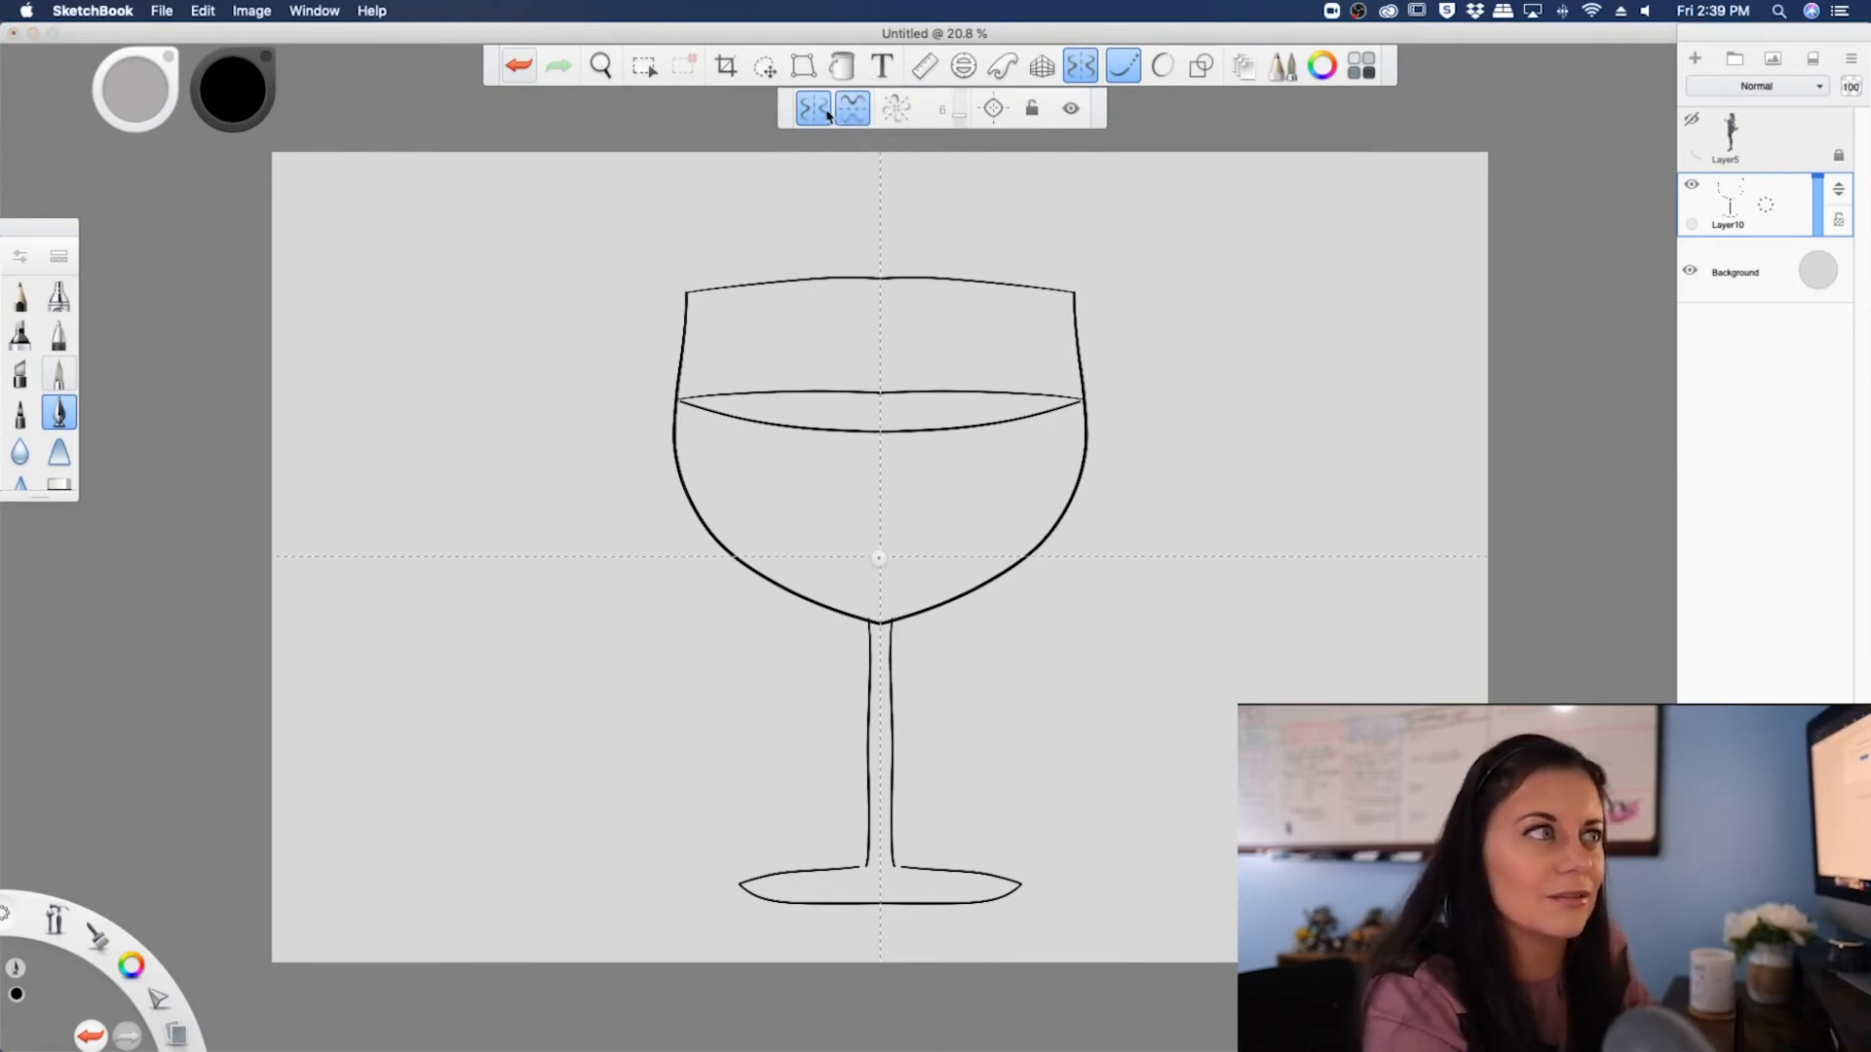
pyautogui.click(827, 115)
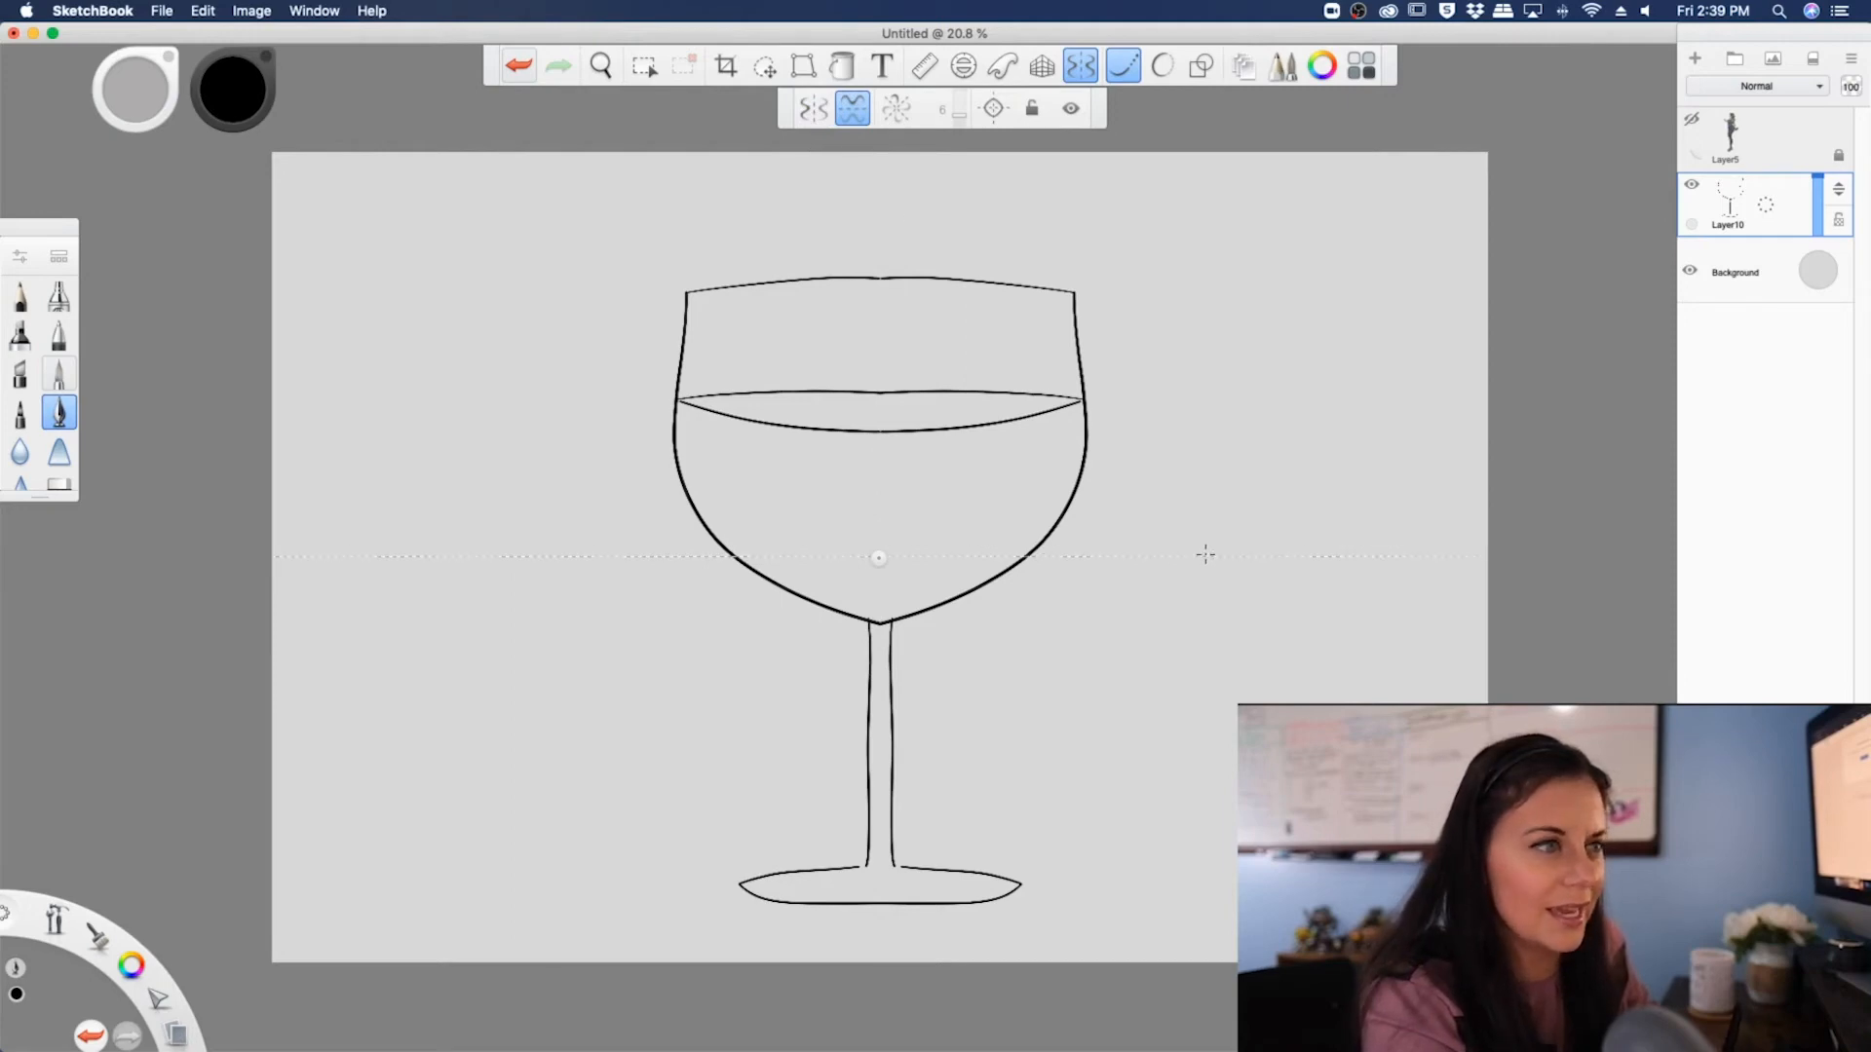
pyautogui.moveTo(1205, 555)
pyautogui.mouseDown()
pyautogui.moveTo(1178, 341)
pyautogui.moveTo(1210, 304)
pyautogui.moveTo(1394, 328)
pyautogui.moveTo(1324, 542)
pyautogui.mouseUp()
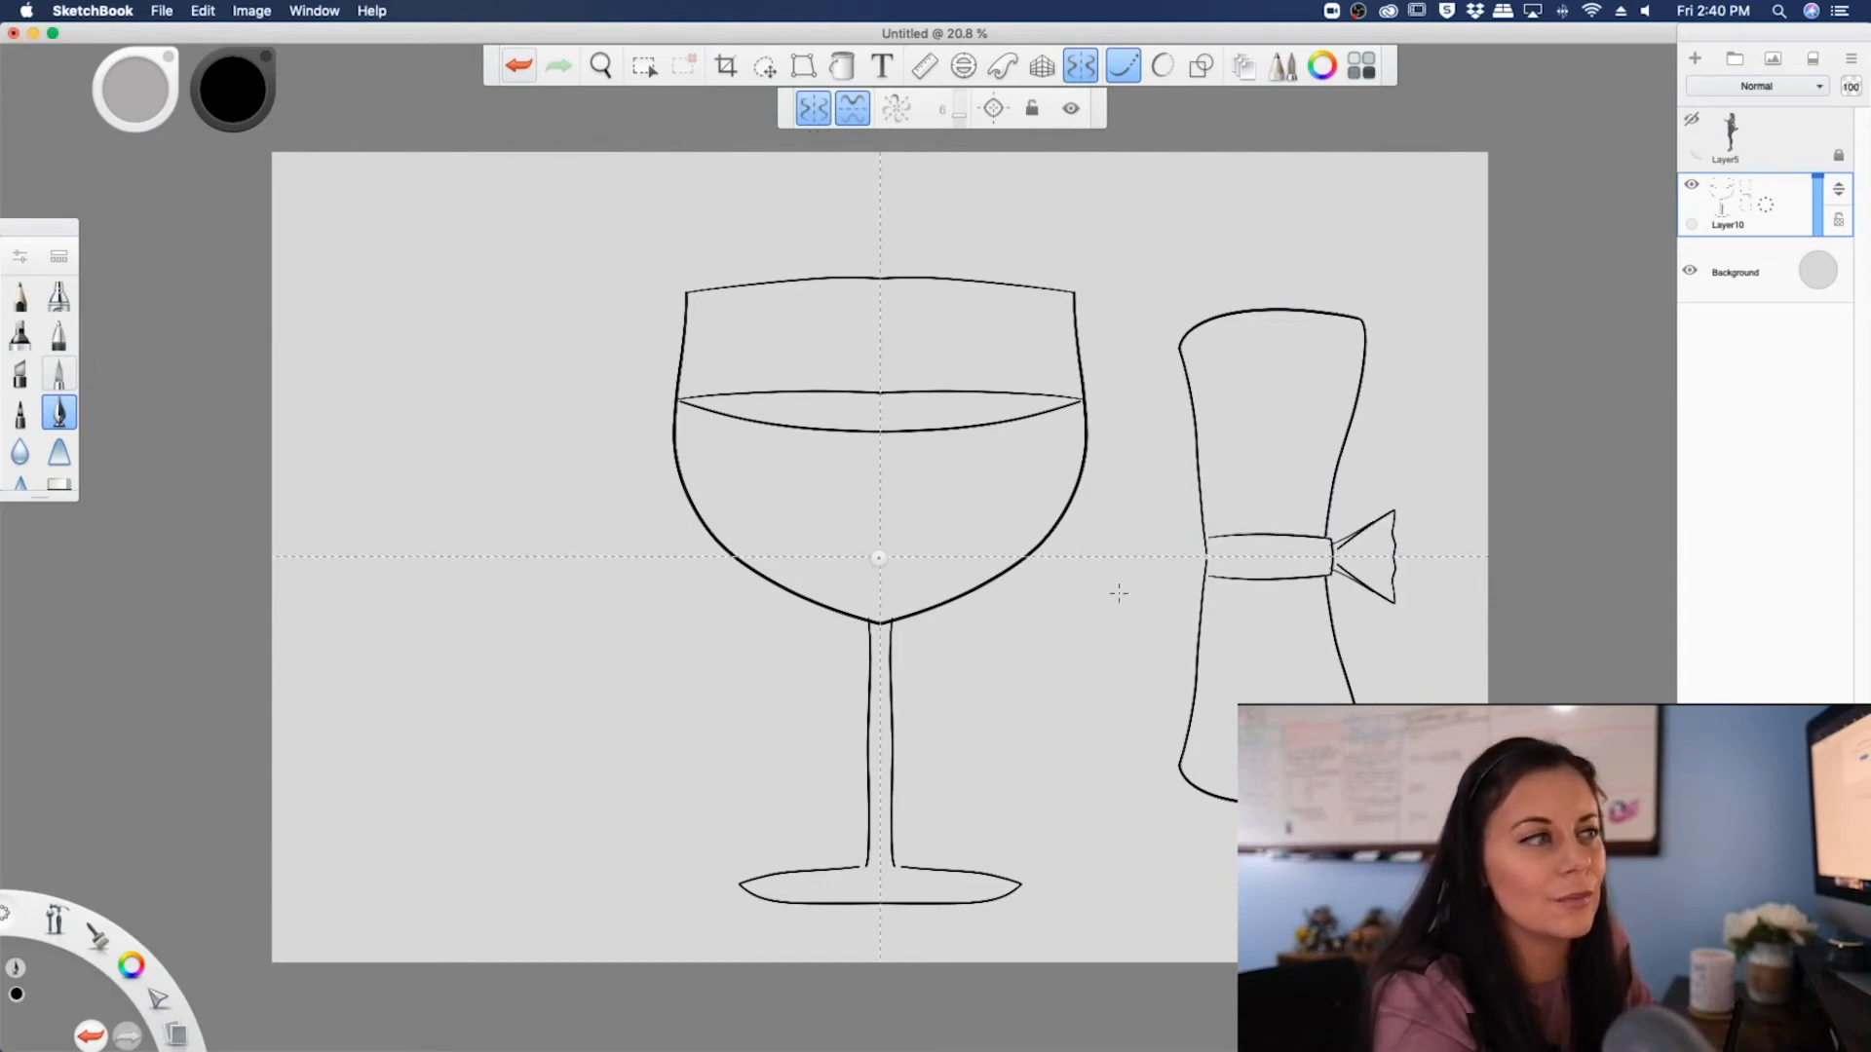
# - With both symmetry axes on, draw three nested curves in the canvas corners, then try a wavy line along the top edge and undo it
pyautogui.moveTo(479, 154)
pyautogui.mouseDown()
pyautogui.moveTo(384, 292)
pyautogui.moveTo(244, 284)
pyautogui.mouseUp()
pyautogui.moveTo(413, 120)
pyautogui.mouseDown()
pyautogui.moveTo(399, 226)
pyautogui.moveTo(161, 280)
pyautogui.mouseUp()
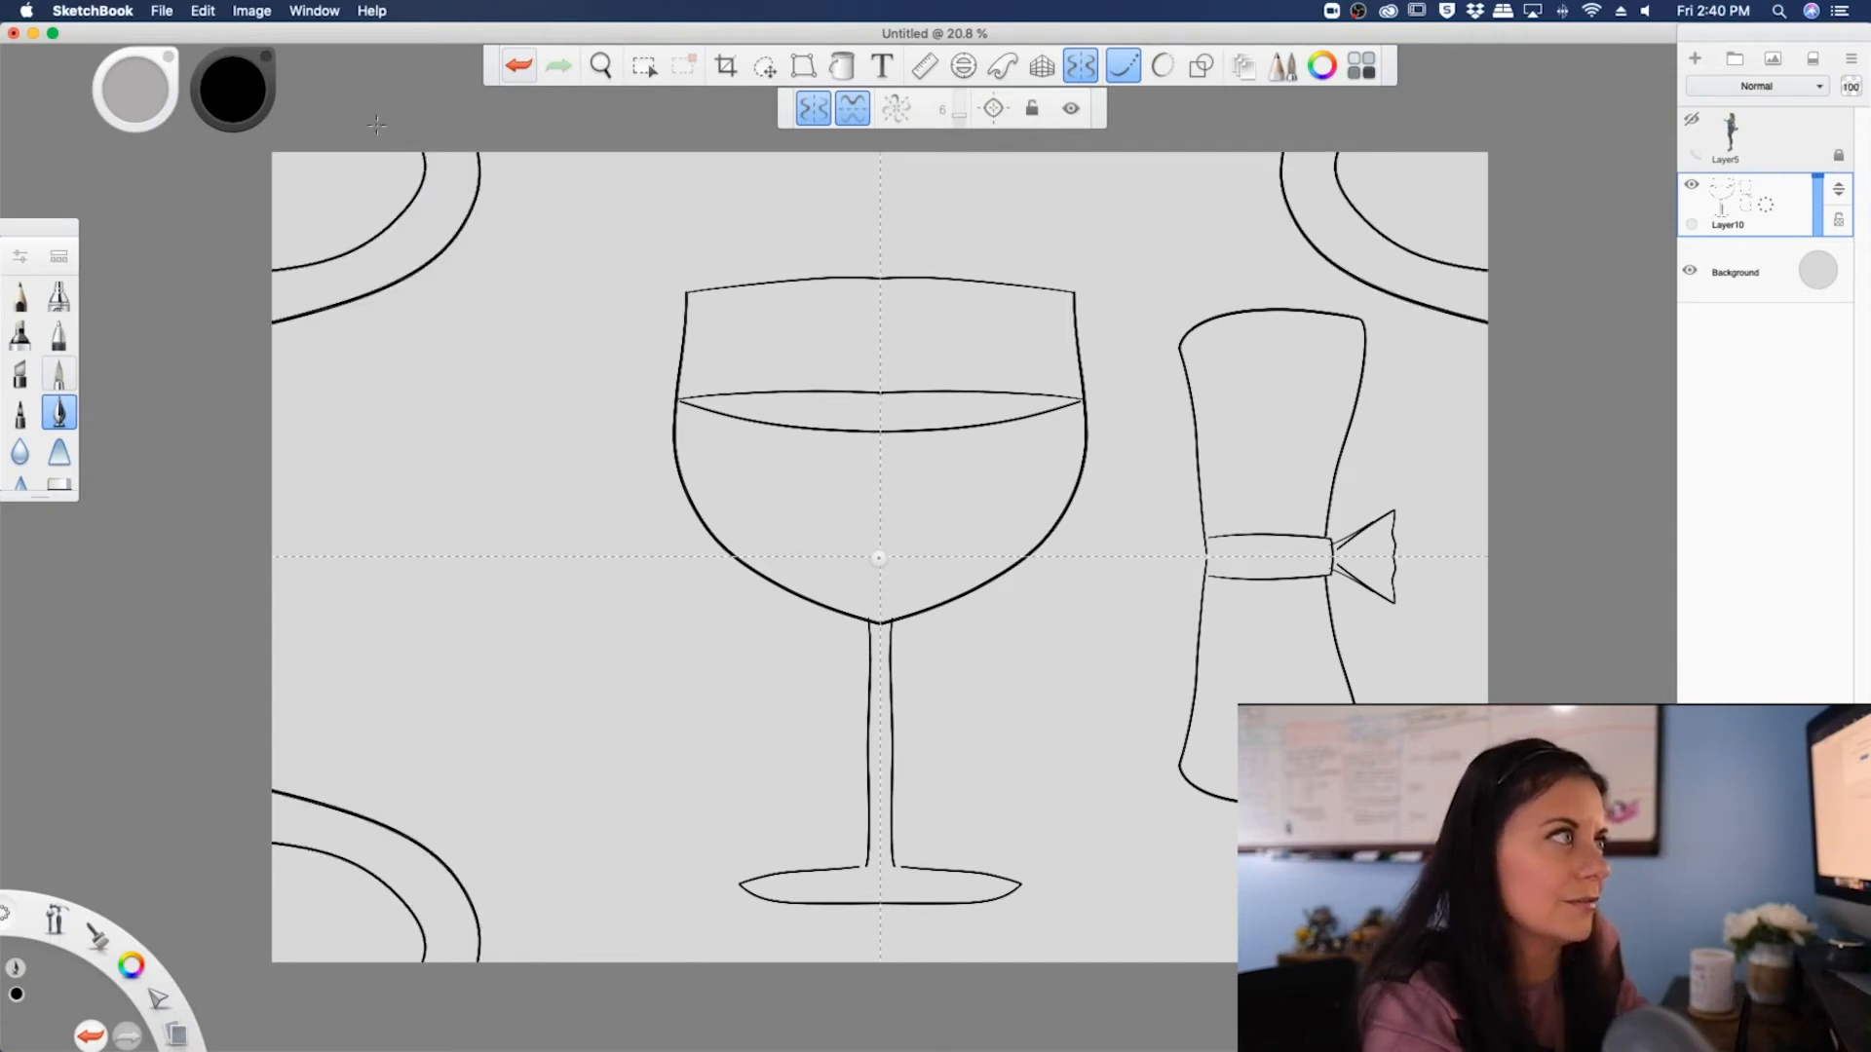
pyautogui.moveTo(381, 119); pyautogui.dragTo(248, 232)
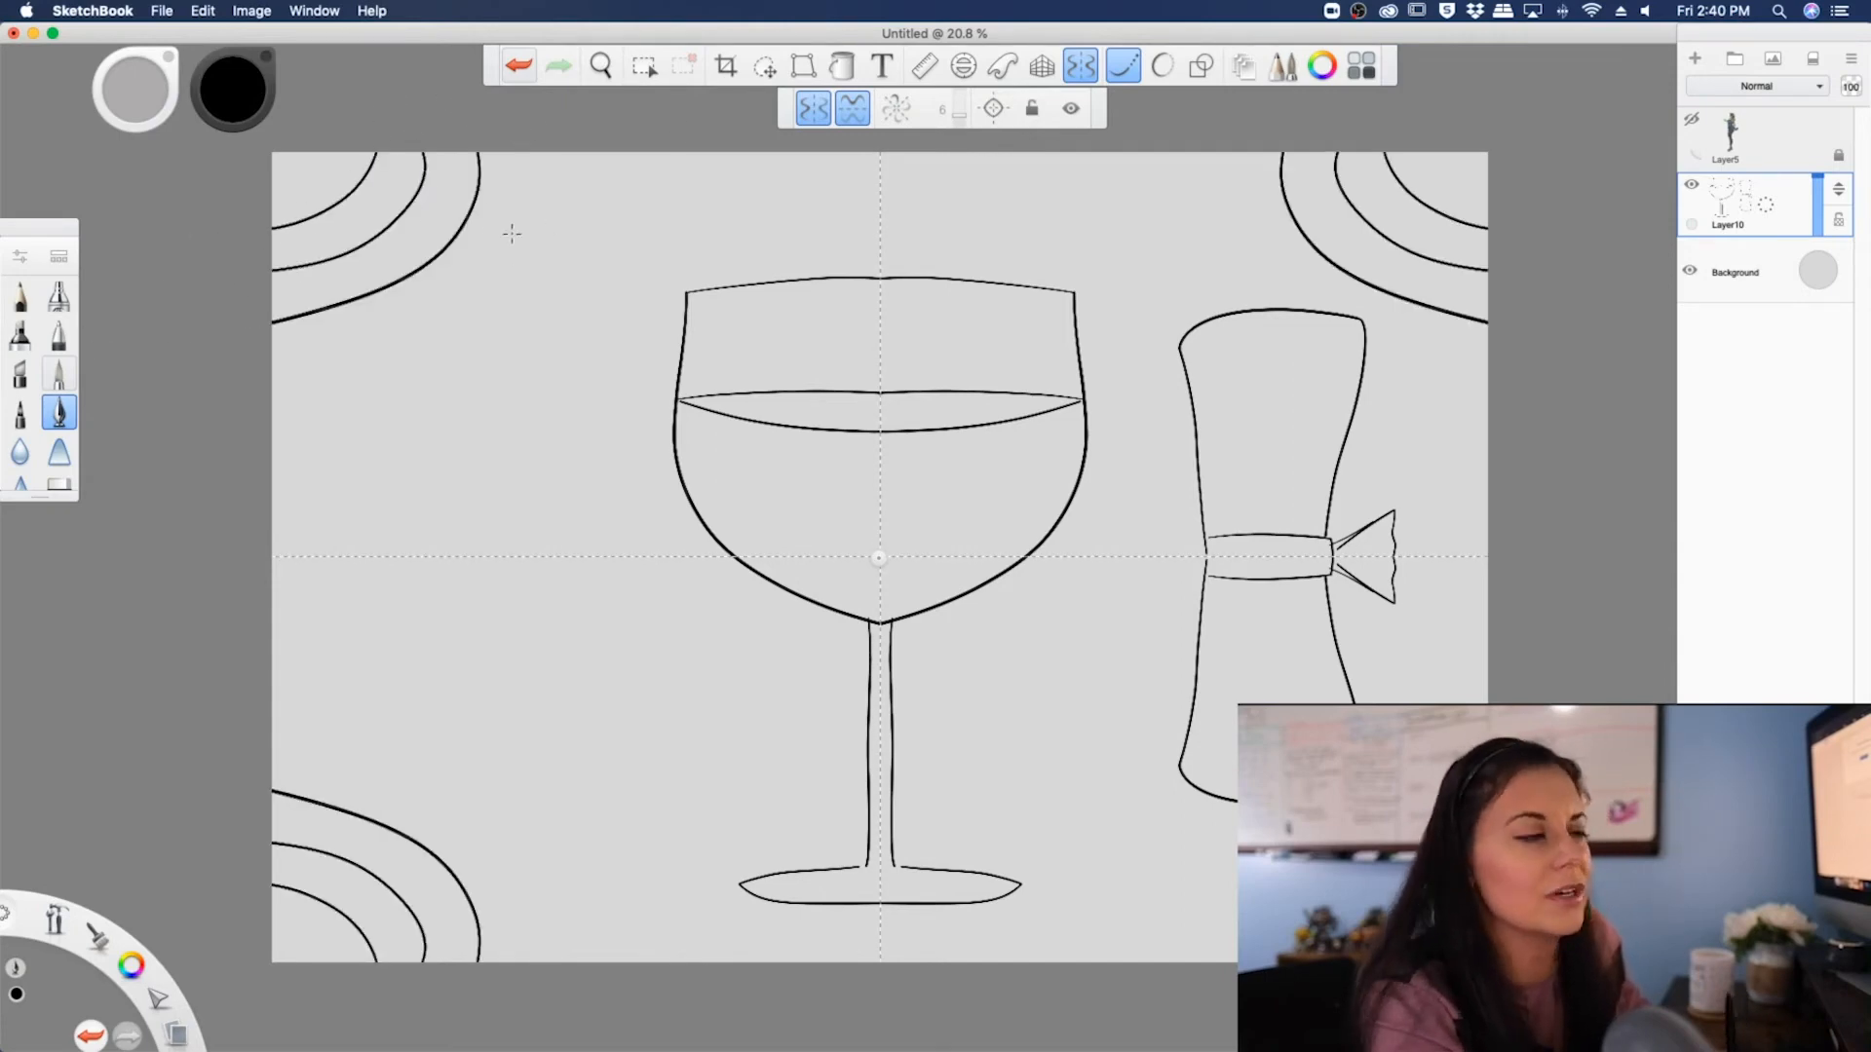
pyautogui.moveTo(604, 154)
pyautogui.mouseDown()
pyautogui.moveTo(736, 210)
pyautogui.moveTo(846, 208)
pyautogui.moveTo(897, 166)
pyautogui.mouseUp()
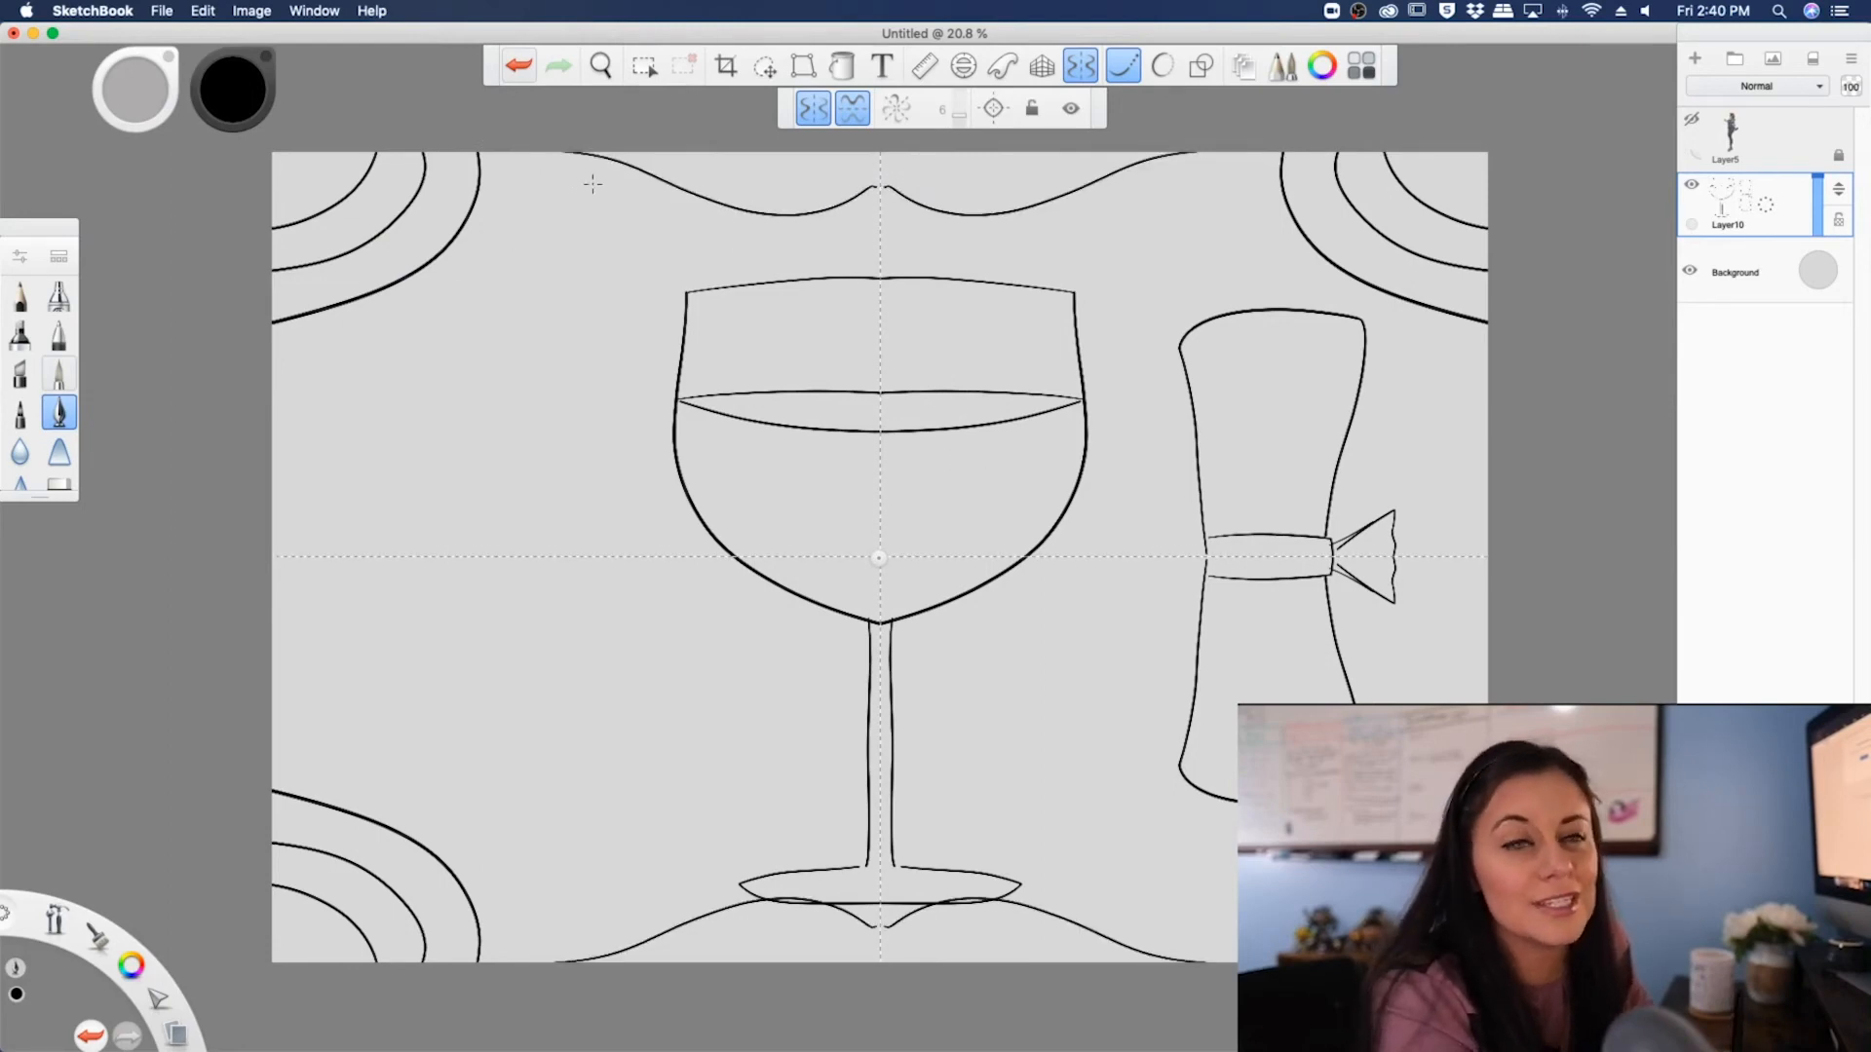
pyautogui.press('super+z')
# - On a new layer with the wine glass layer hidden, enable radial symmetry with 6 sections and draw a star-like pattern with outer petals
pyautogui.click(896, 107)
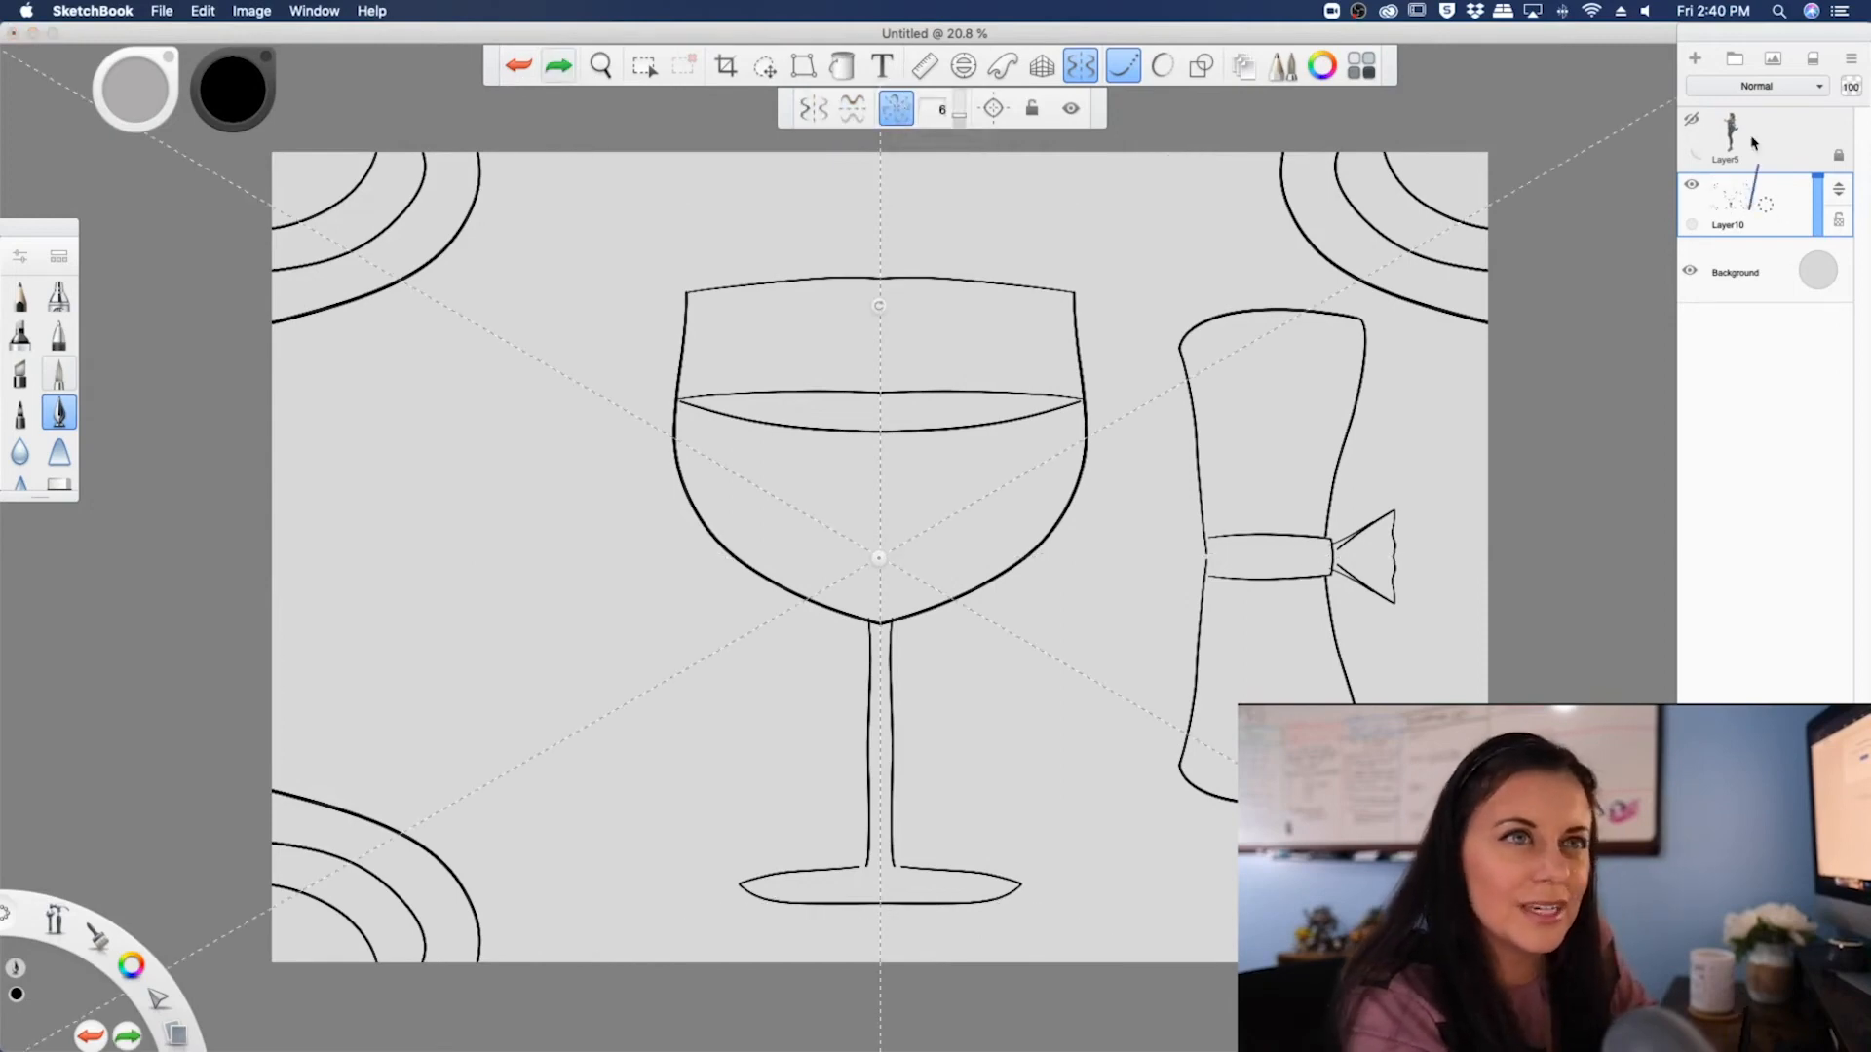
pyautogui.press('super+shift+n')
pyautogui.click(1690, 249)
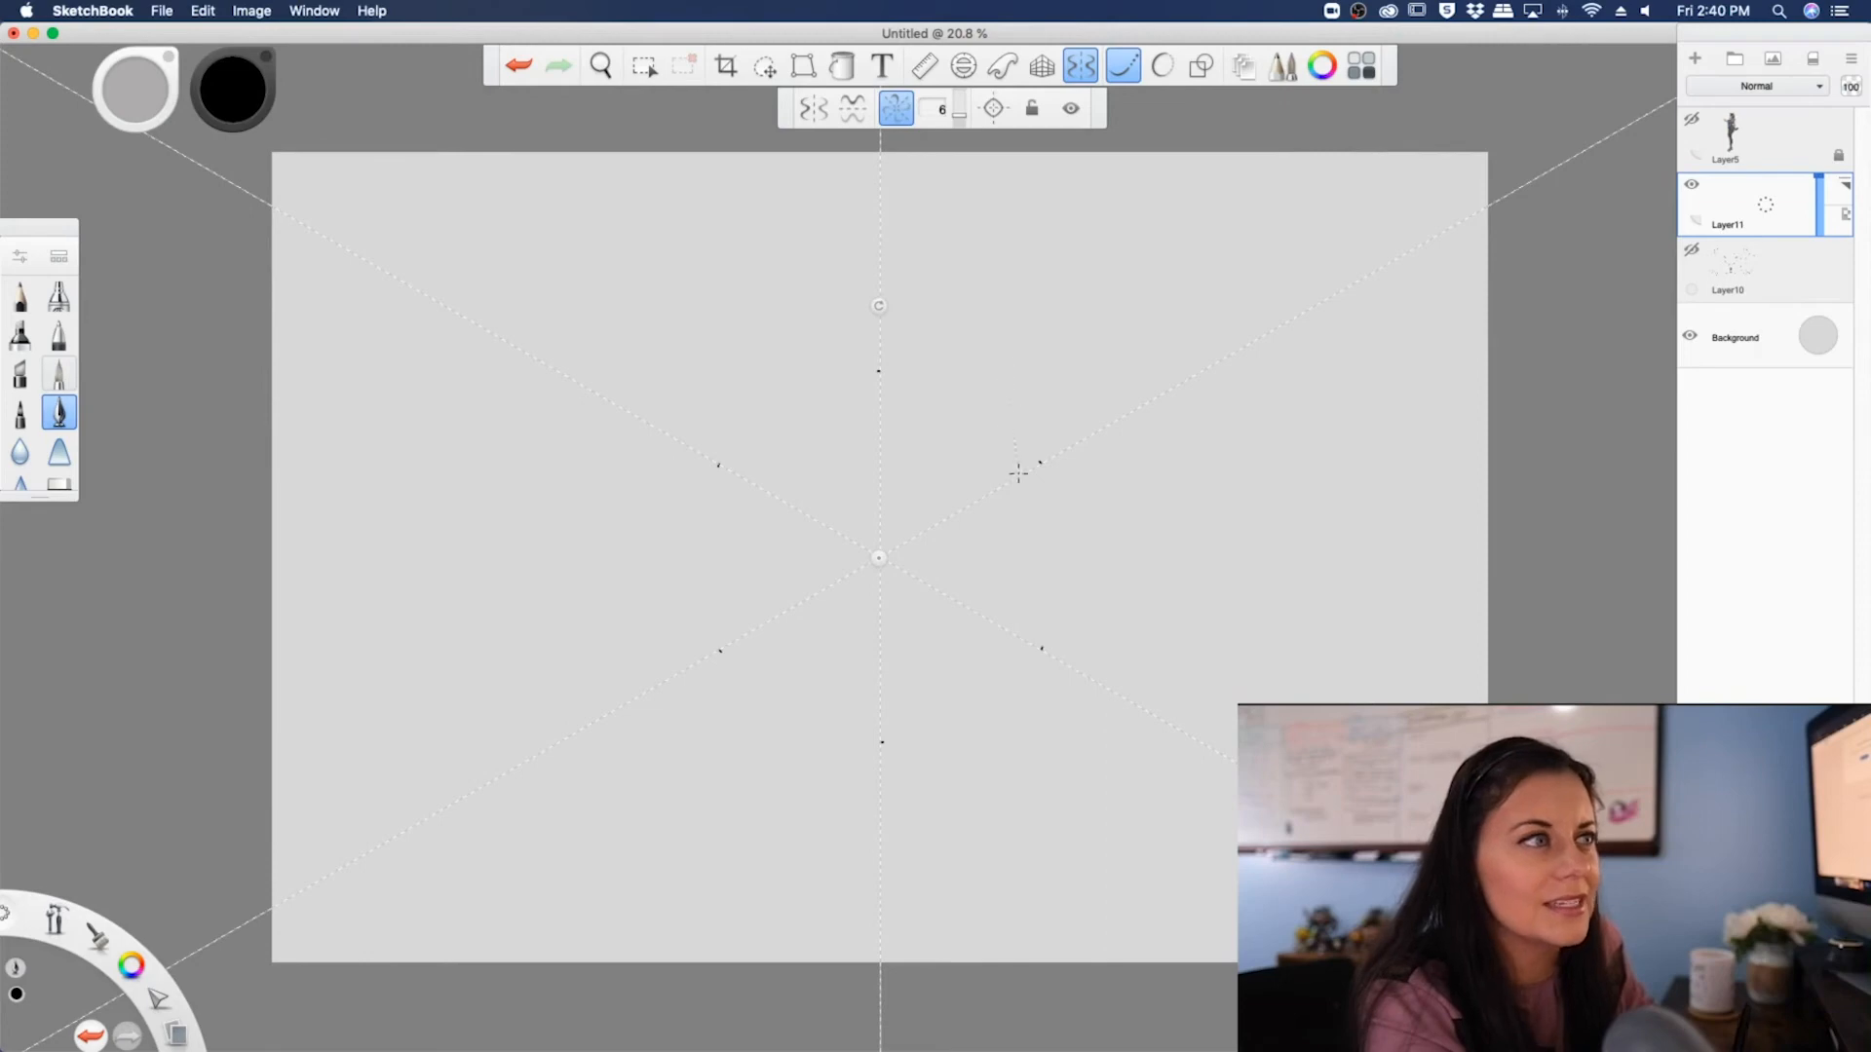
pyautogui.moveTo(1023, 426)
pyautogui.mouseDown()
pyautogui.moveTo(1001, 329)
pyautogui.moveTo(856, 384)
pyautogui.mouseUp()
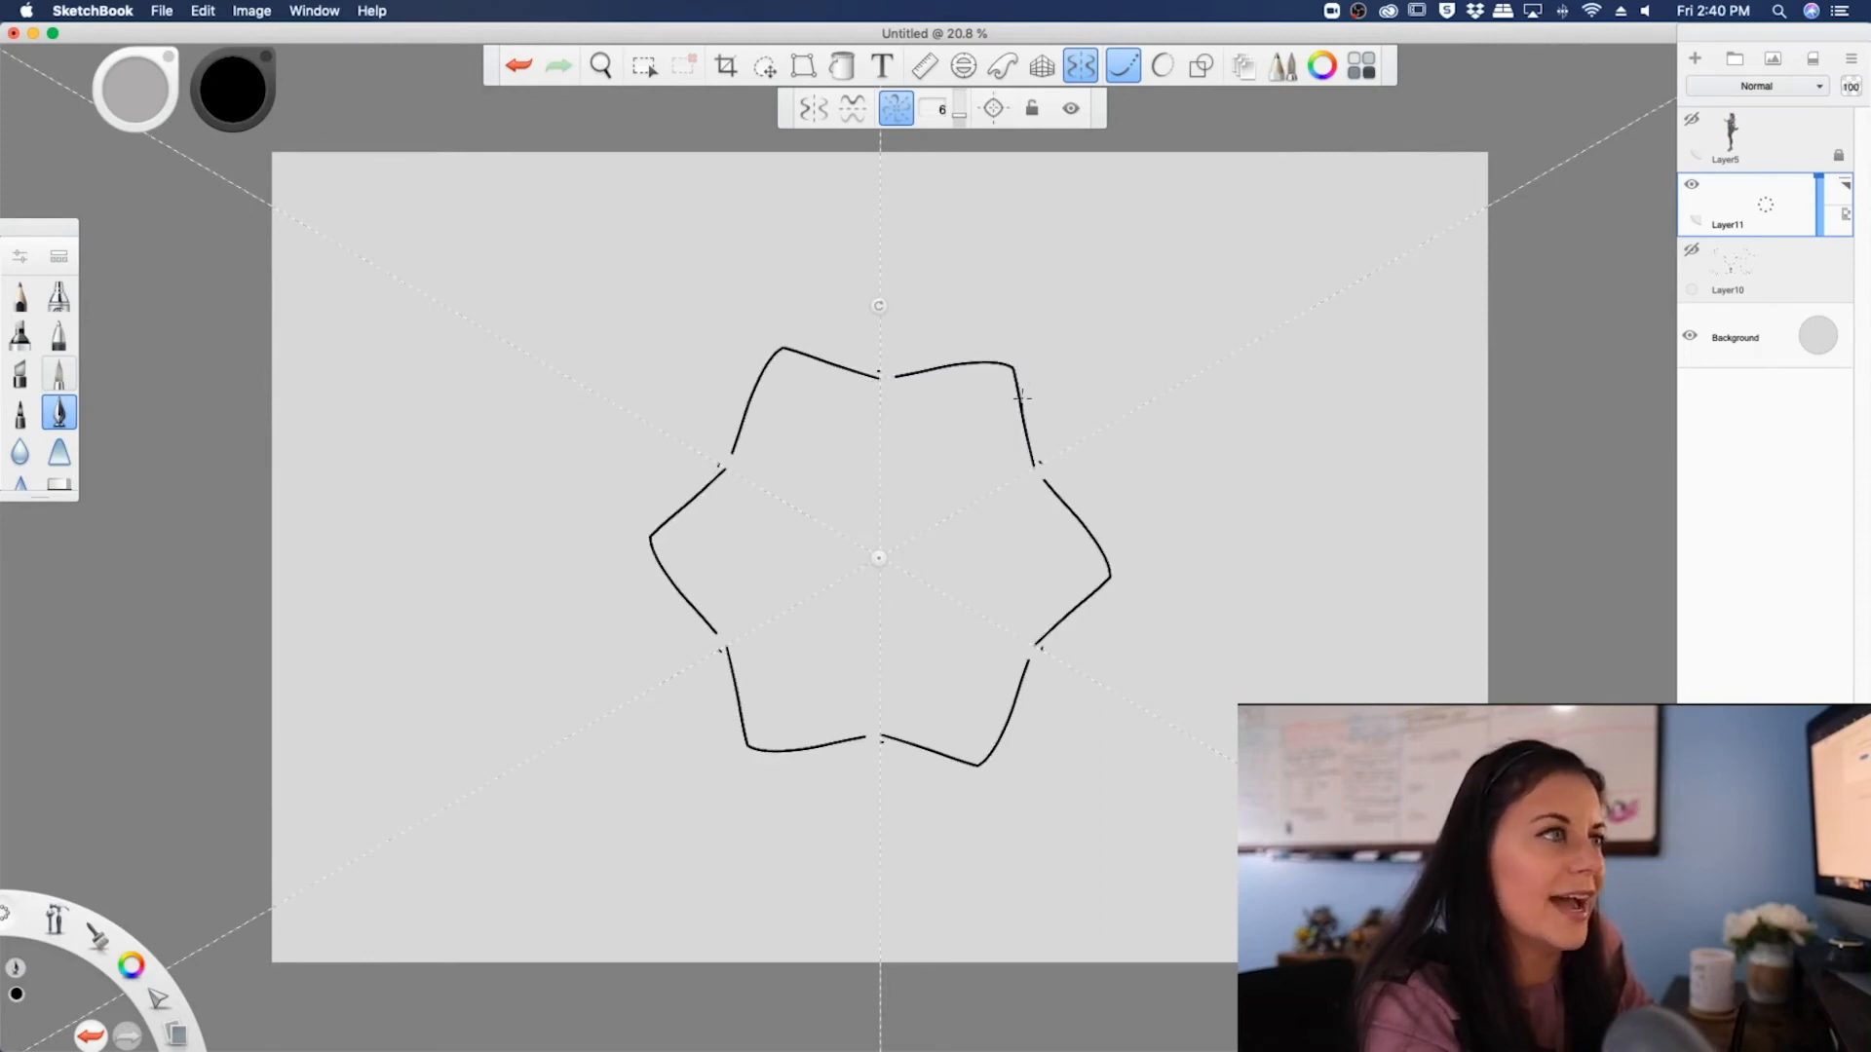
pyautogui.moveTo(1021, 396); pyautogui.dragTo(1152, 424)
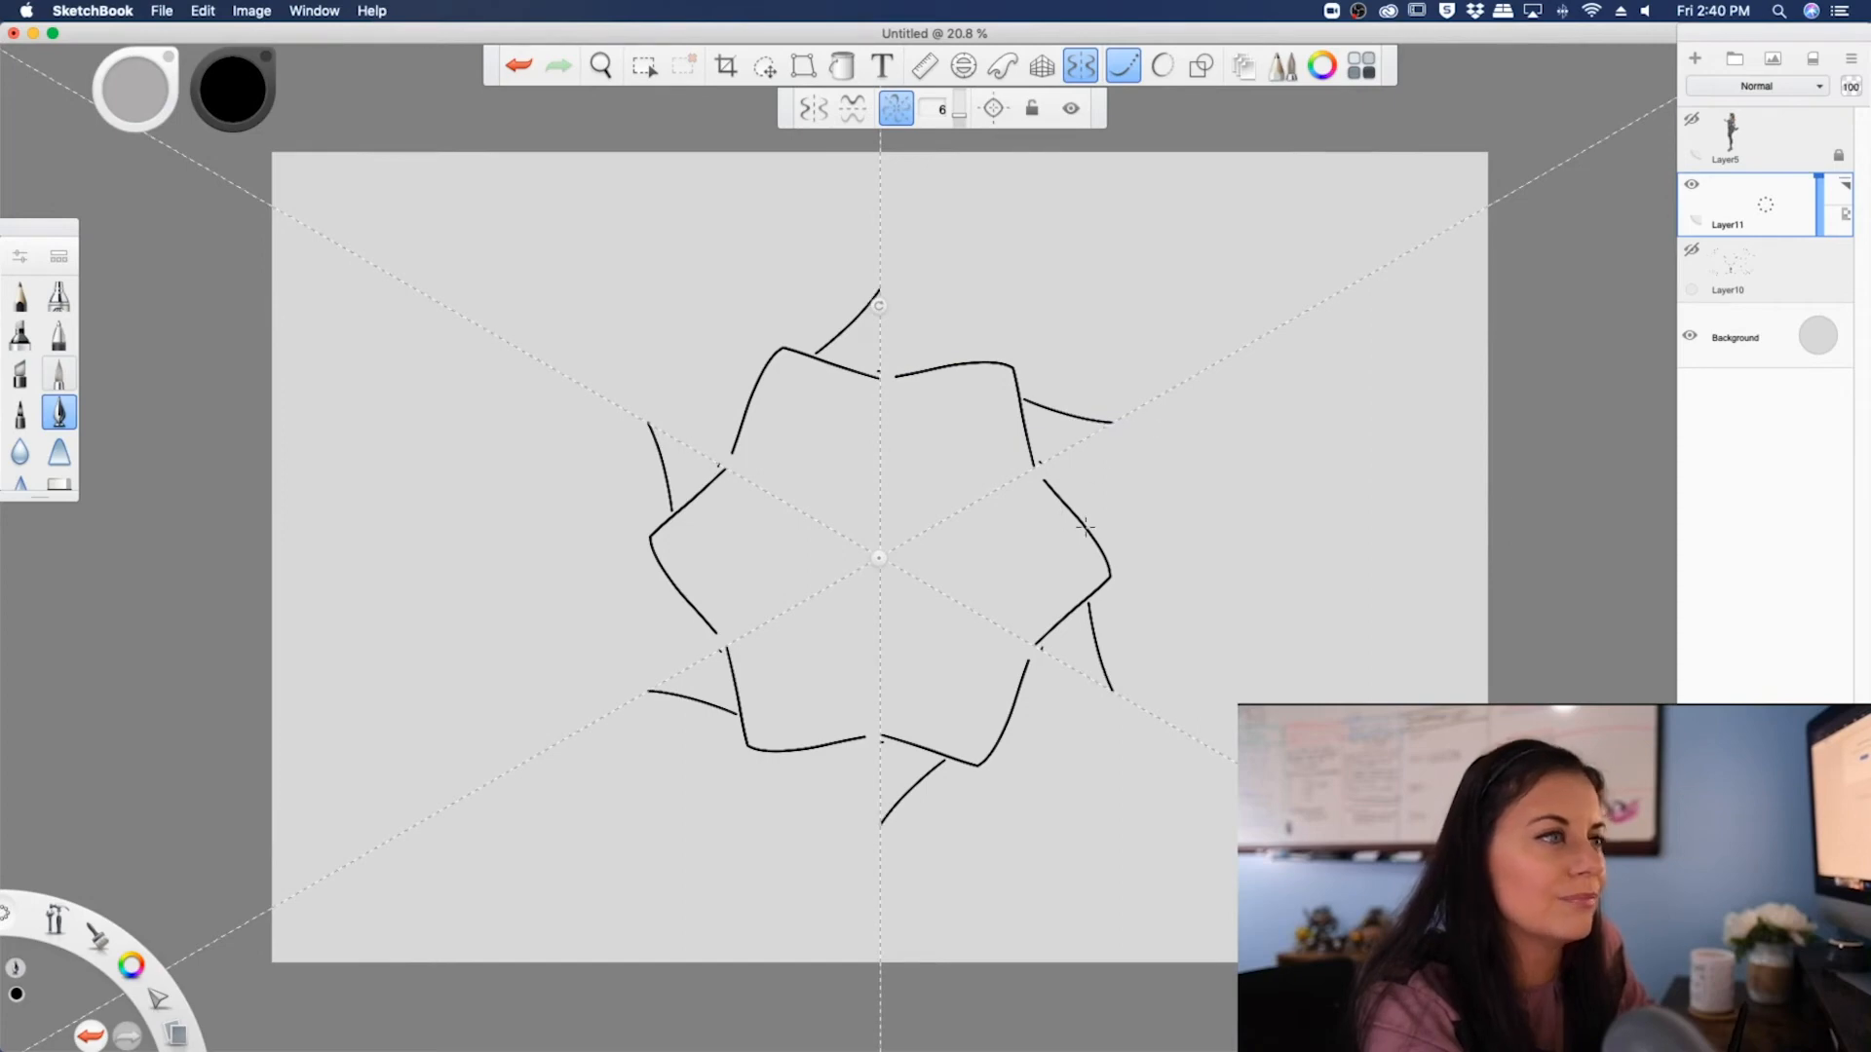
pyautogui.moveTo(1092, 478); pyautogui.dragTo(1121, 409)
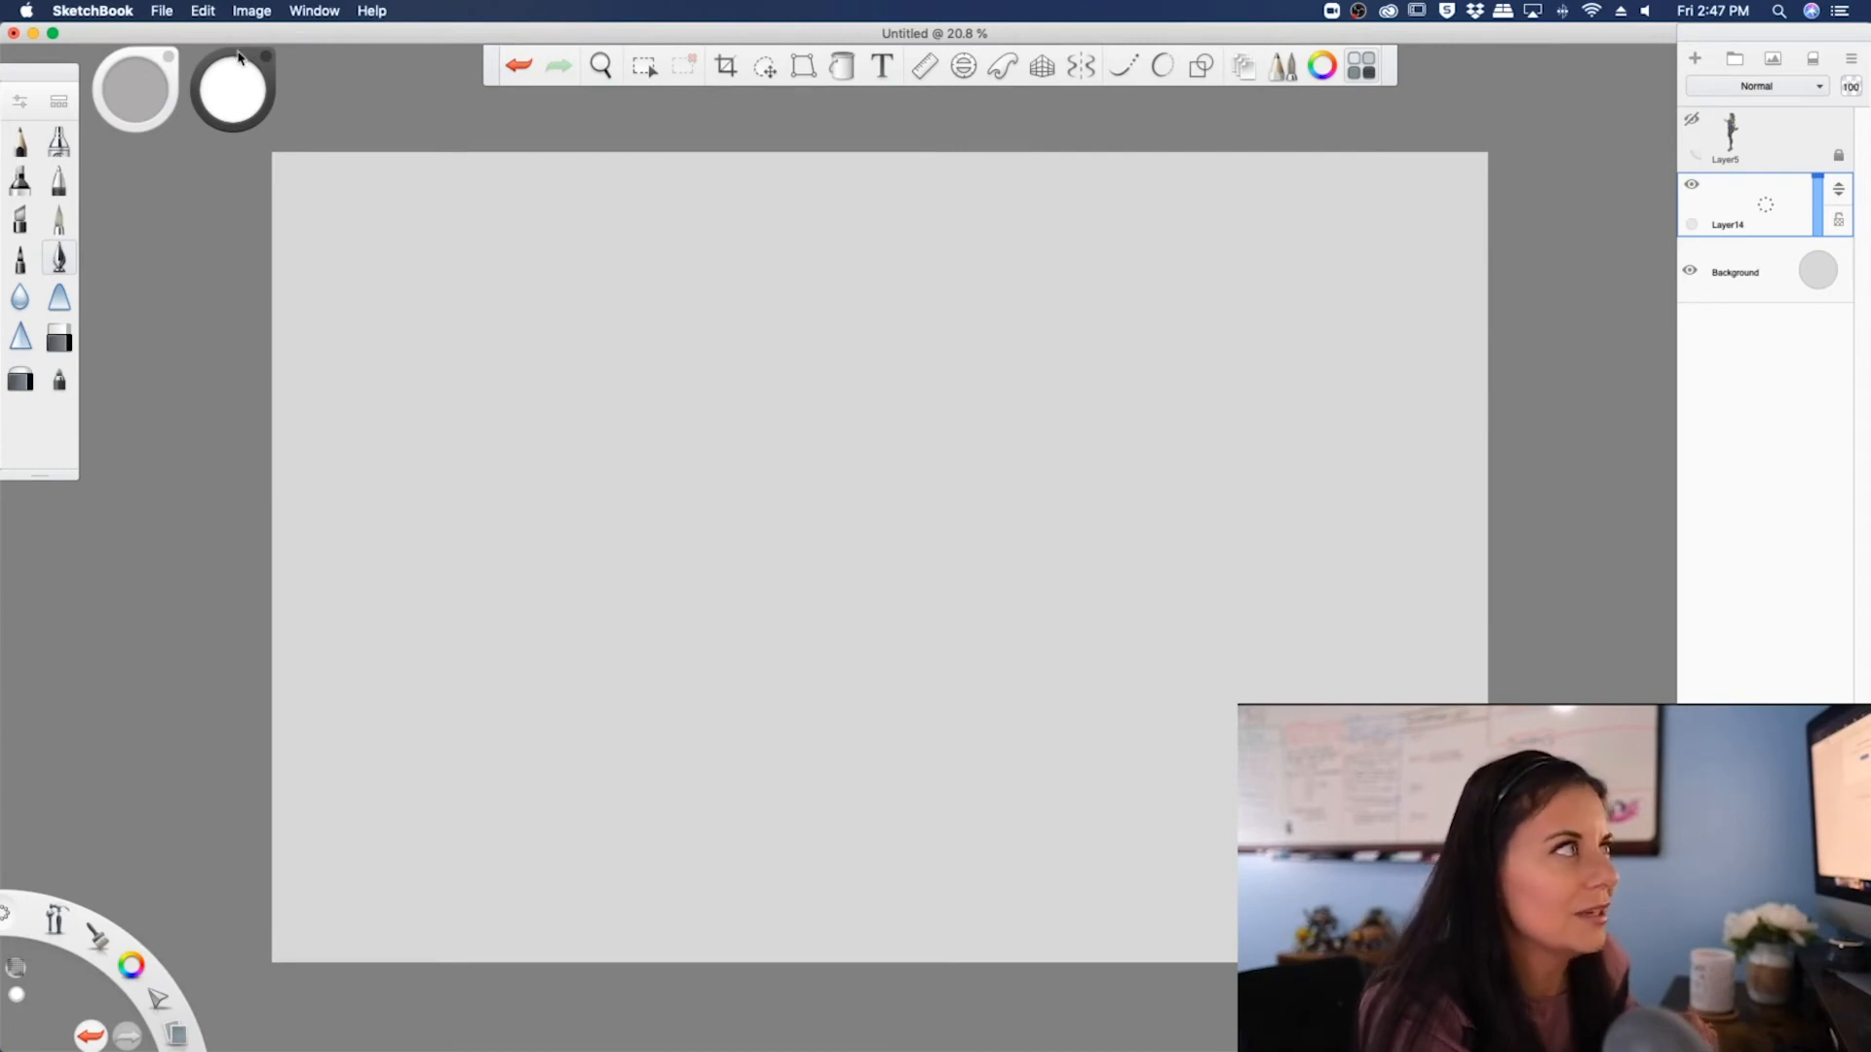
# - Move the color and brush pucks side by side next to the toolbar and open the color puck's wheel
pyautogui.moveTo(238, 57)
pyautogui.mouseDown()
pyautogui.moveTo(460, 21)
pyautogui.moveTo(416, 21)
pyautogui.mouseUp()
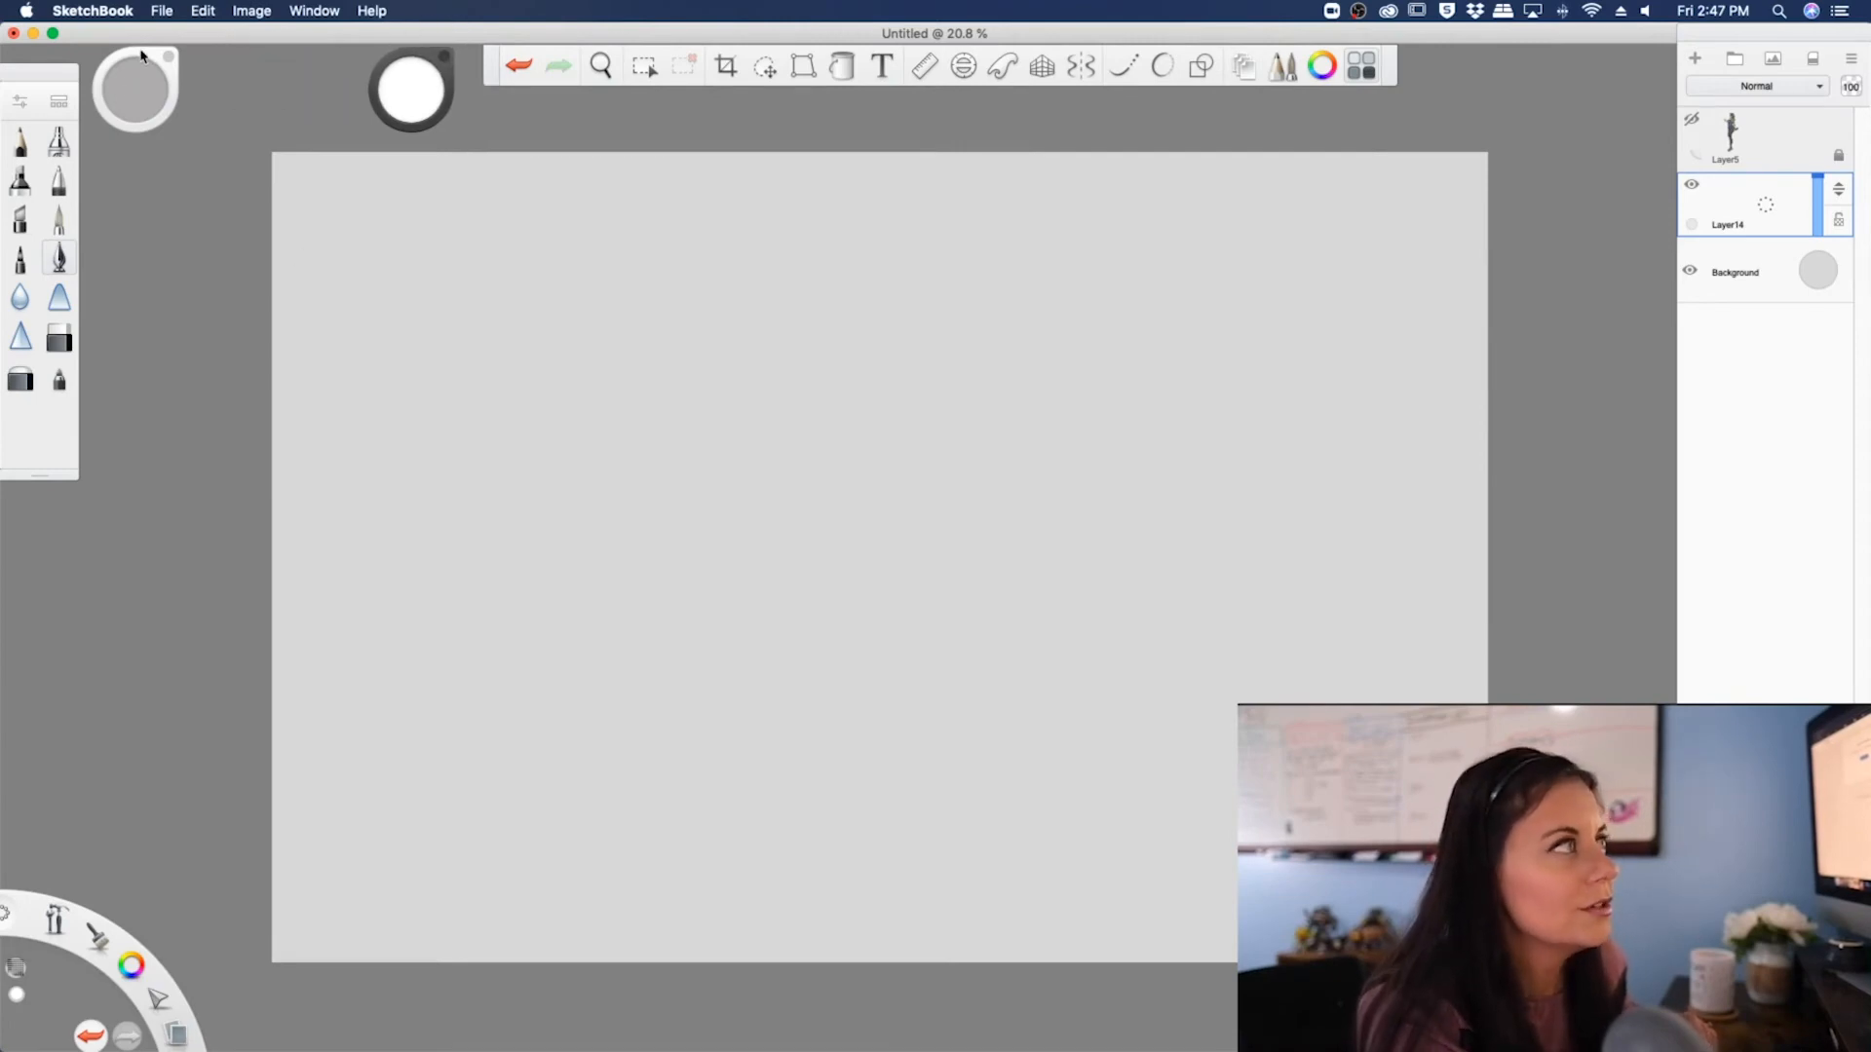
pyautogui.moveTo(141, 57); pyautogui.dragTo(312, 24)
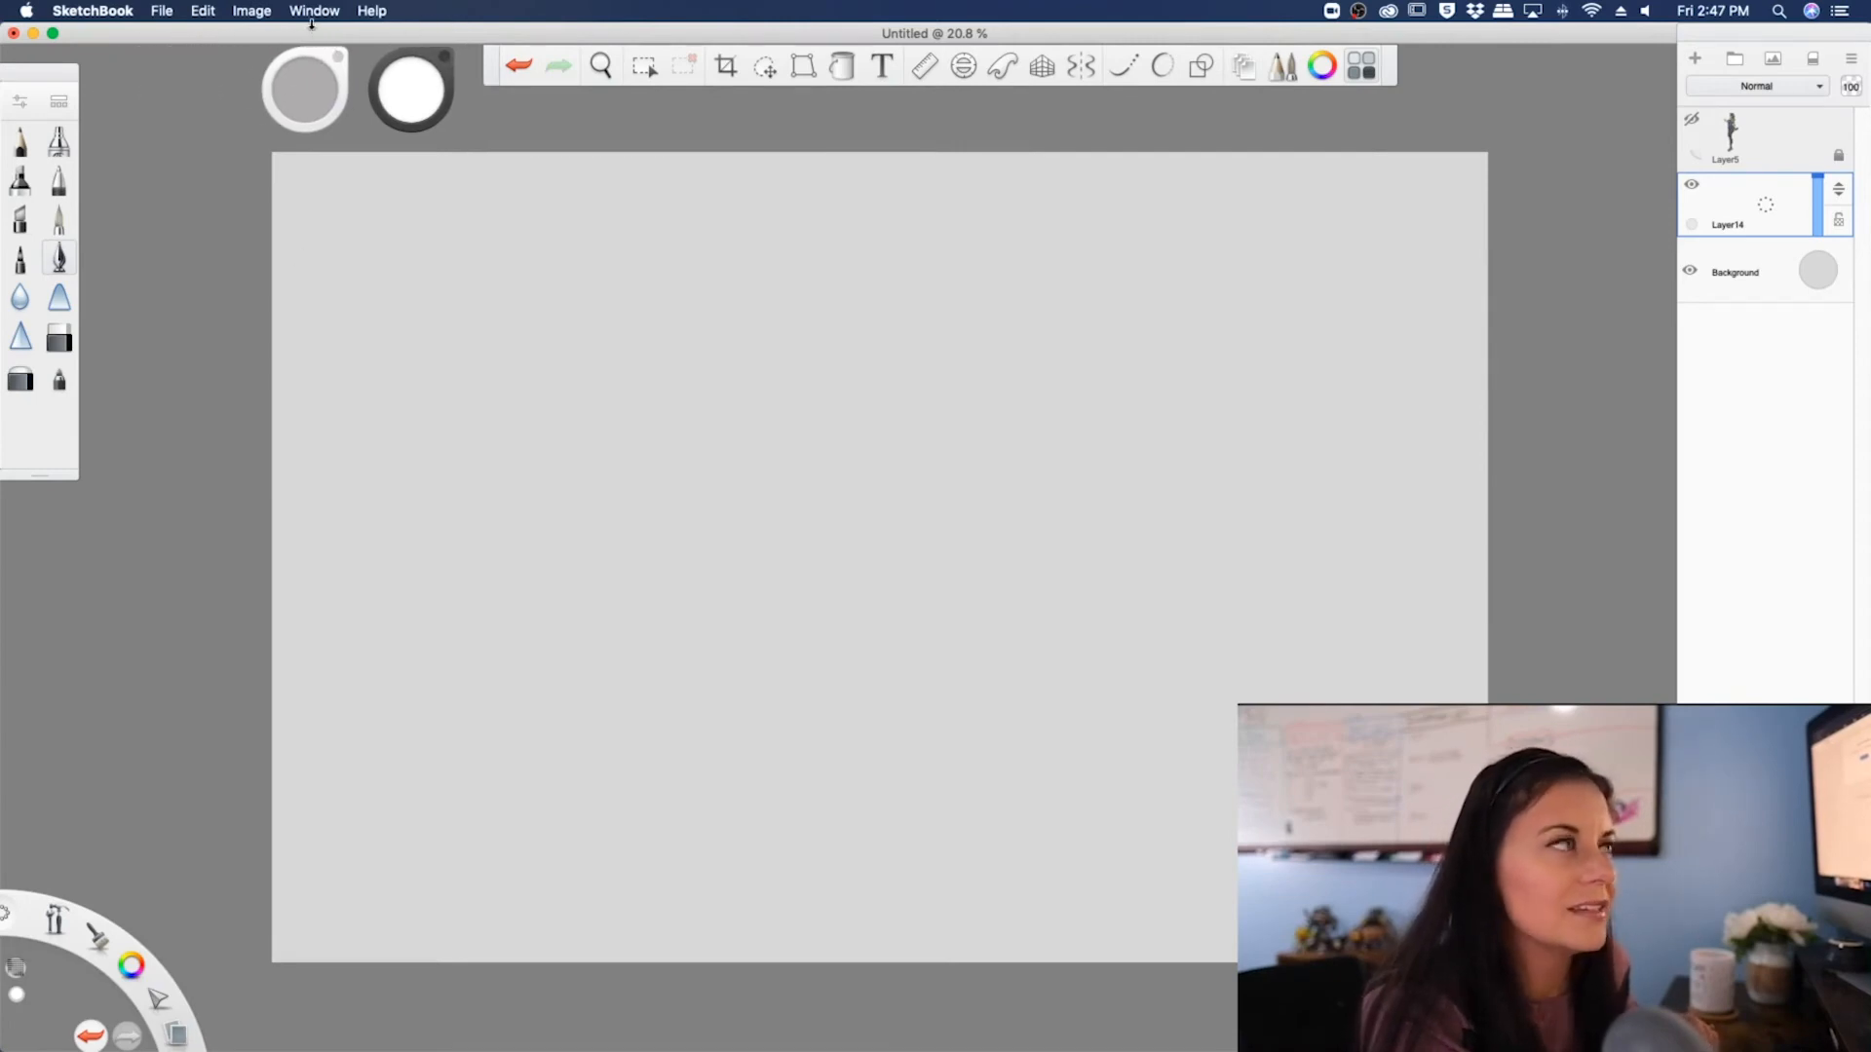
pyautogui.click(426, 98)
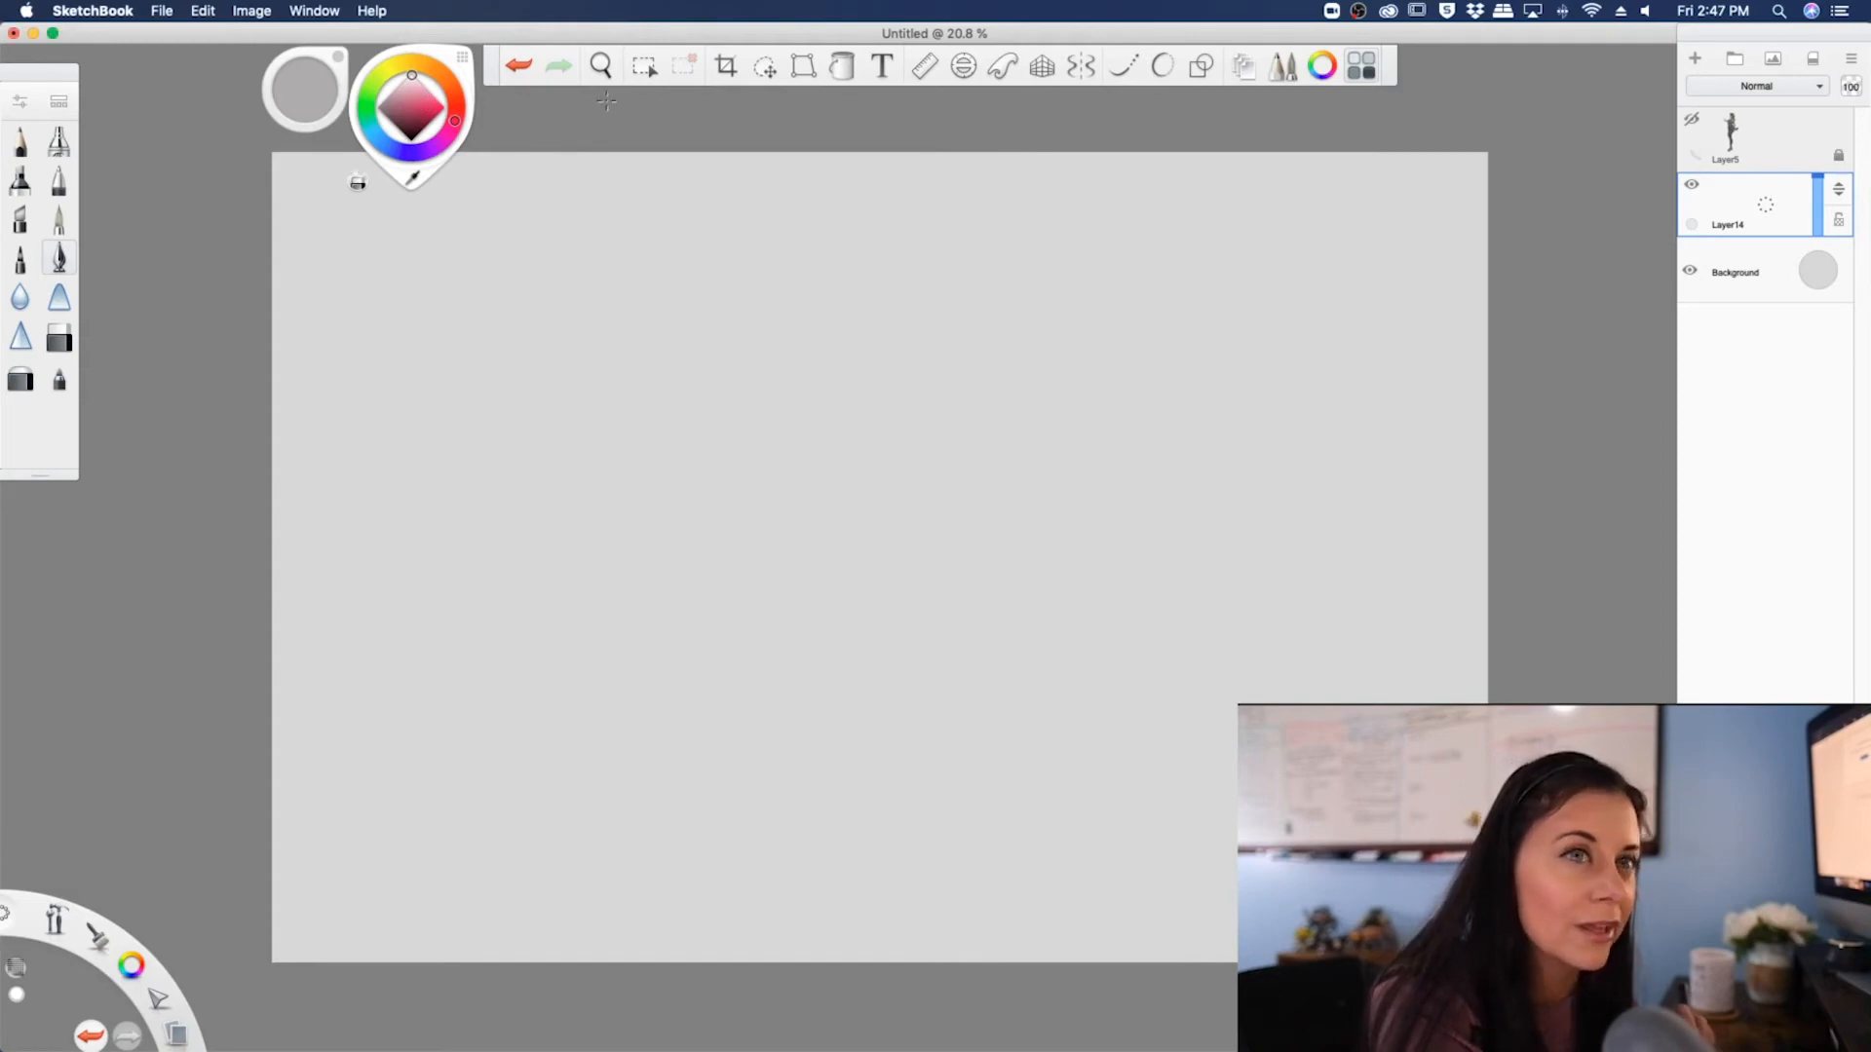
# - Select the soft-edged brush and adjust its size and opacity with the brush puck, leaving the opacity at 100%
pyautogui.click(59, 220)
pyautogui.click(302, 97)
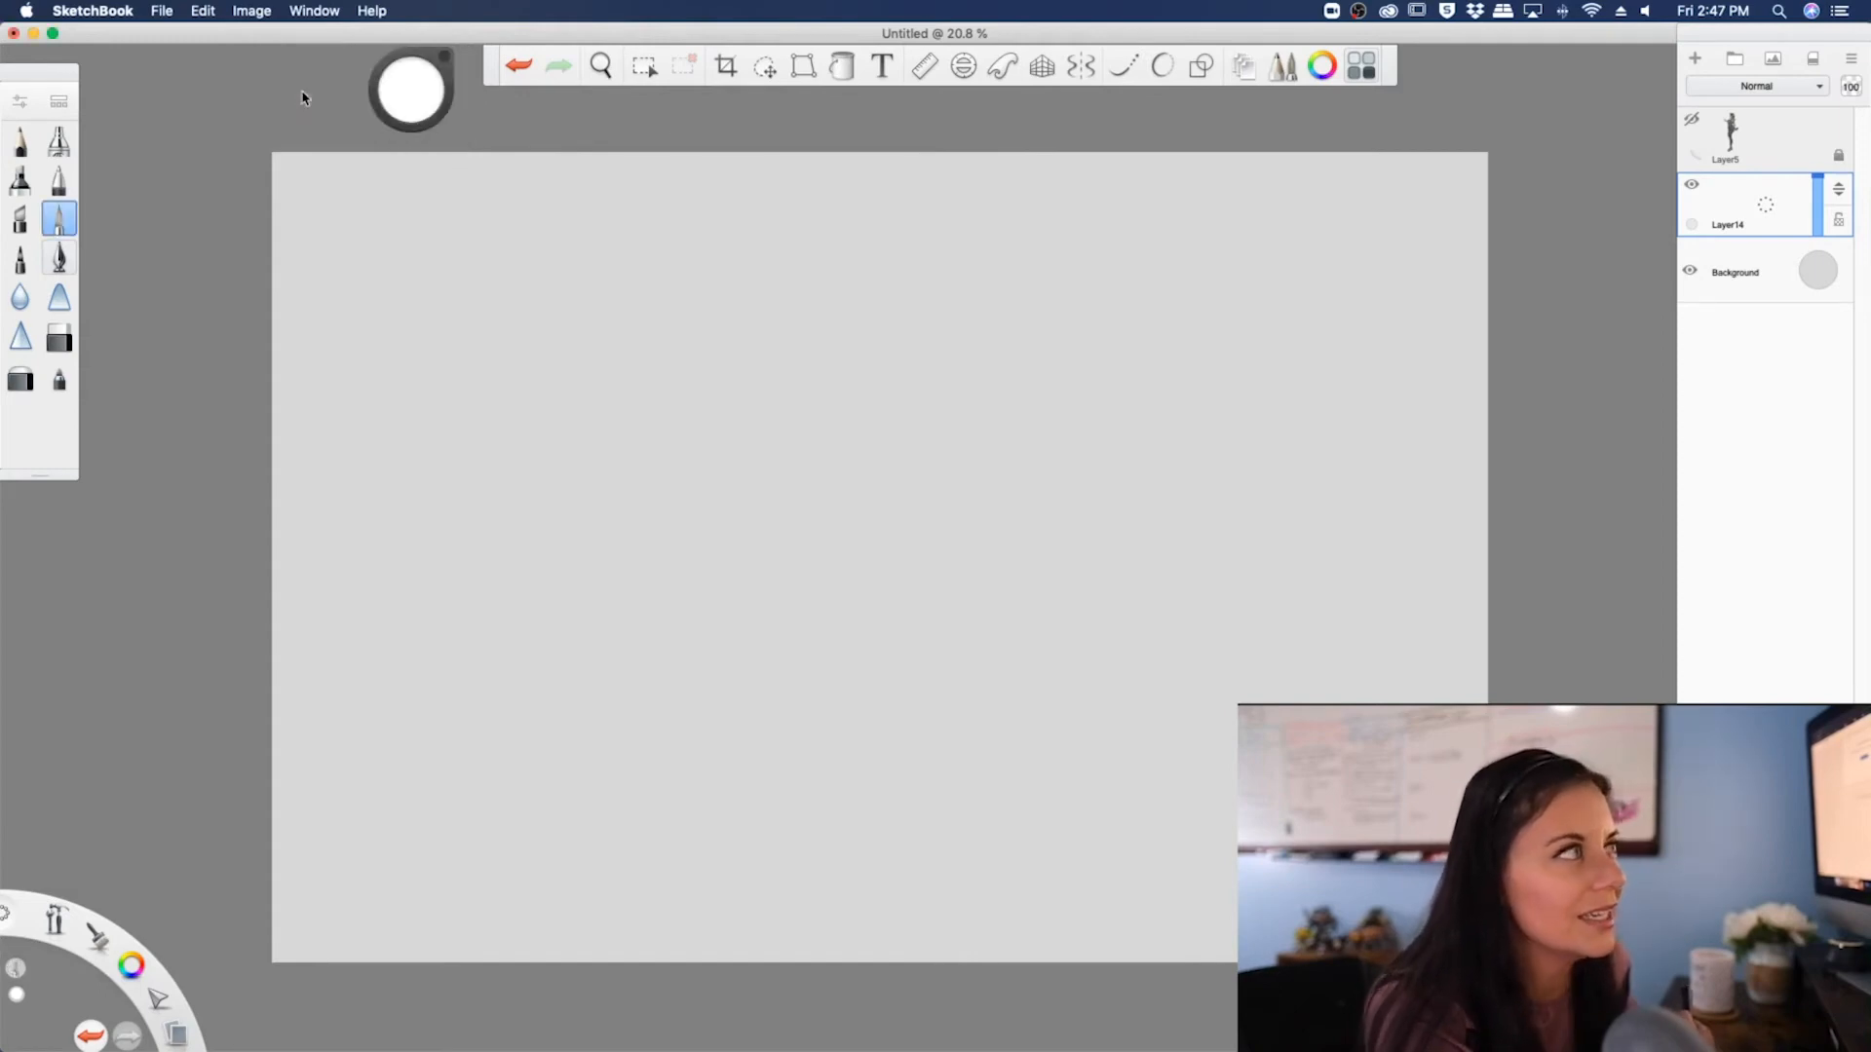
pyautogui.moveTo(309, 104)
pyautogui.mouseDown()
pyautogui.moveTo(493, 305)
pyautogui.moveTo(515, 259)
pyautogui.moveTo(290, 101)
pyautogui.moveTo(706, 472)
pyautogui.mouseUp()
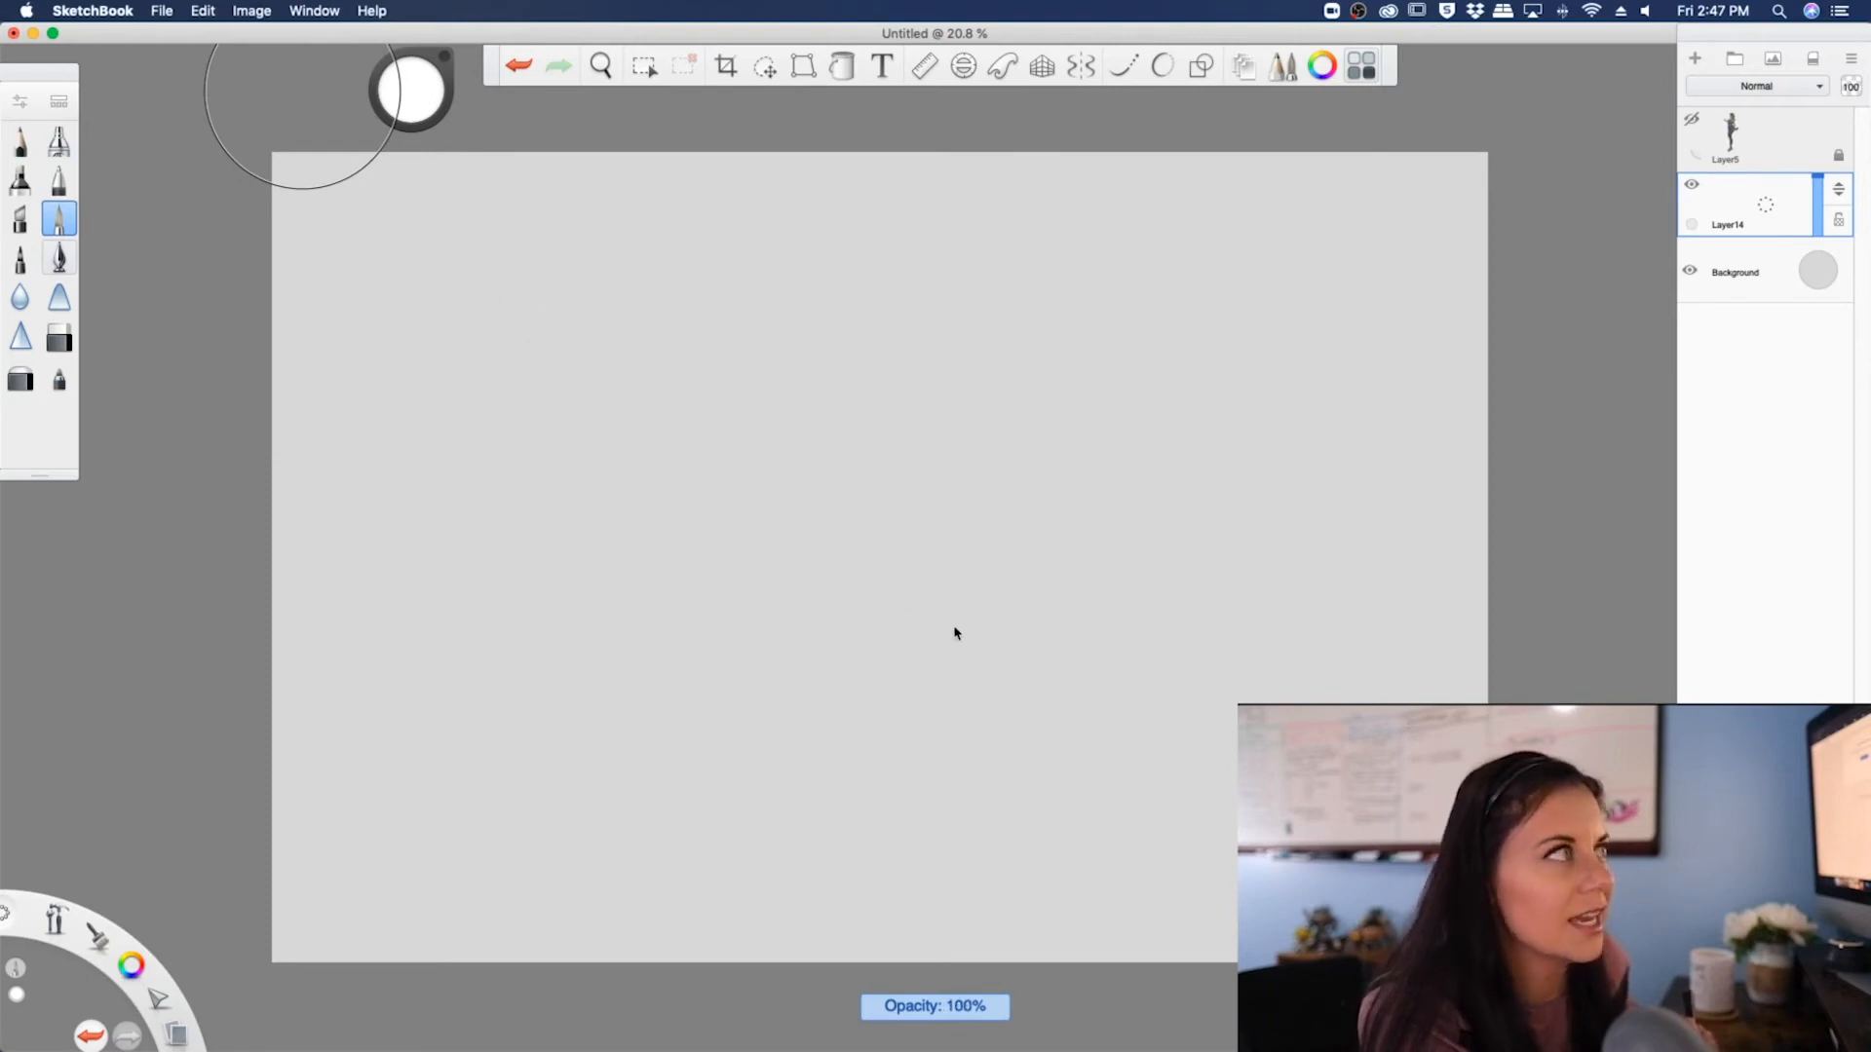
pyautogui.moveTo(955, 633); pyautogui.dragTo(955, 634)
# - Paint a wide white stroke and a narrower one above it, resizing with the brush puck, and return the puck beside the color puck
pyautogui.moveTo(321, 56)
pyautogui.mouseDown()
pyautogui.moveTo(690, 185)
pyautogui.moveTo(680, 228)
pyautogui.moveTo(1528, 485)
pyautogui.moveTo(773, 292)
pyautogui.moveTo(342, 117)
pyautogui.moveTo(126, 71)
pyautogui.mouseUp()
pyautogui.moveTo(867, 424); pyautogui.dragTo(1058, 453)
pyautogui.moveTo(682, 220)
pyautogui.mouseDown()
pyautogui.moveTo(572, 126)
pyautogui.moveTo(214, 9)
pyautogui.moveTo(136, 8)
pyautogui.mouseUp()
pyautogui.moveTo(816, 346); pyautogui.dragTo(1072, 370)
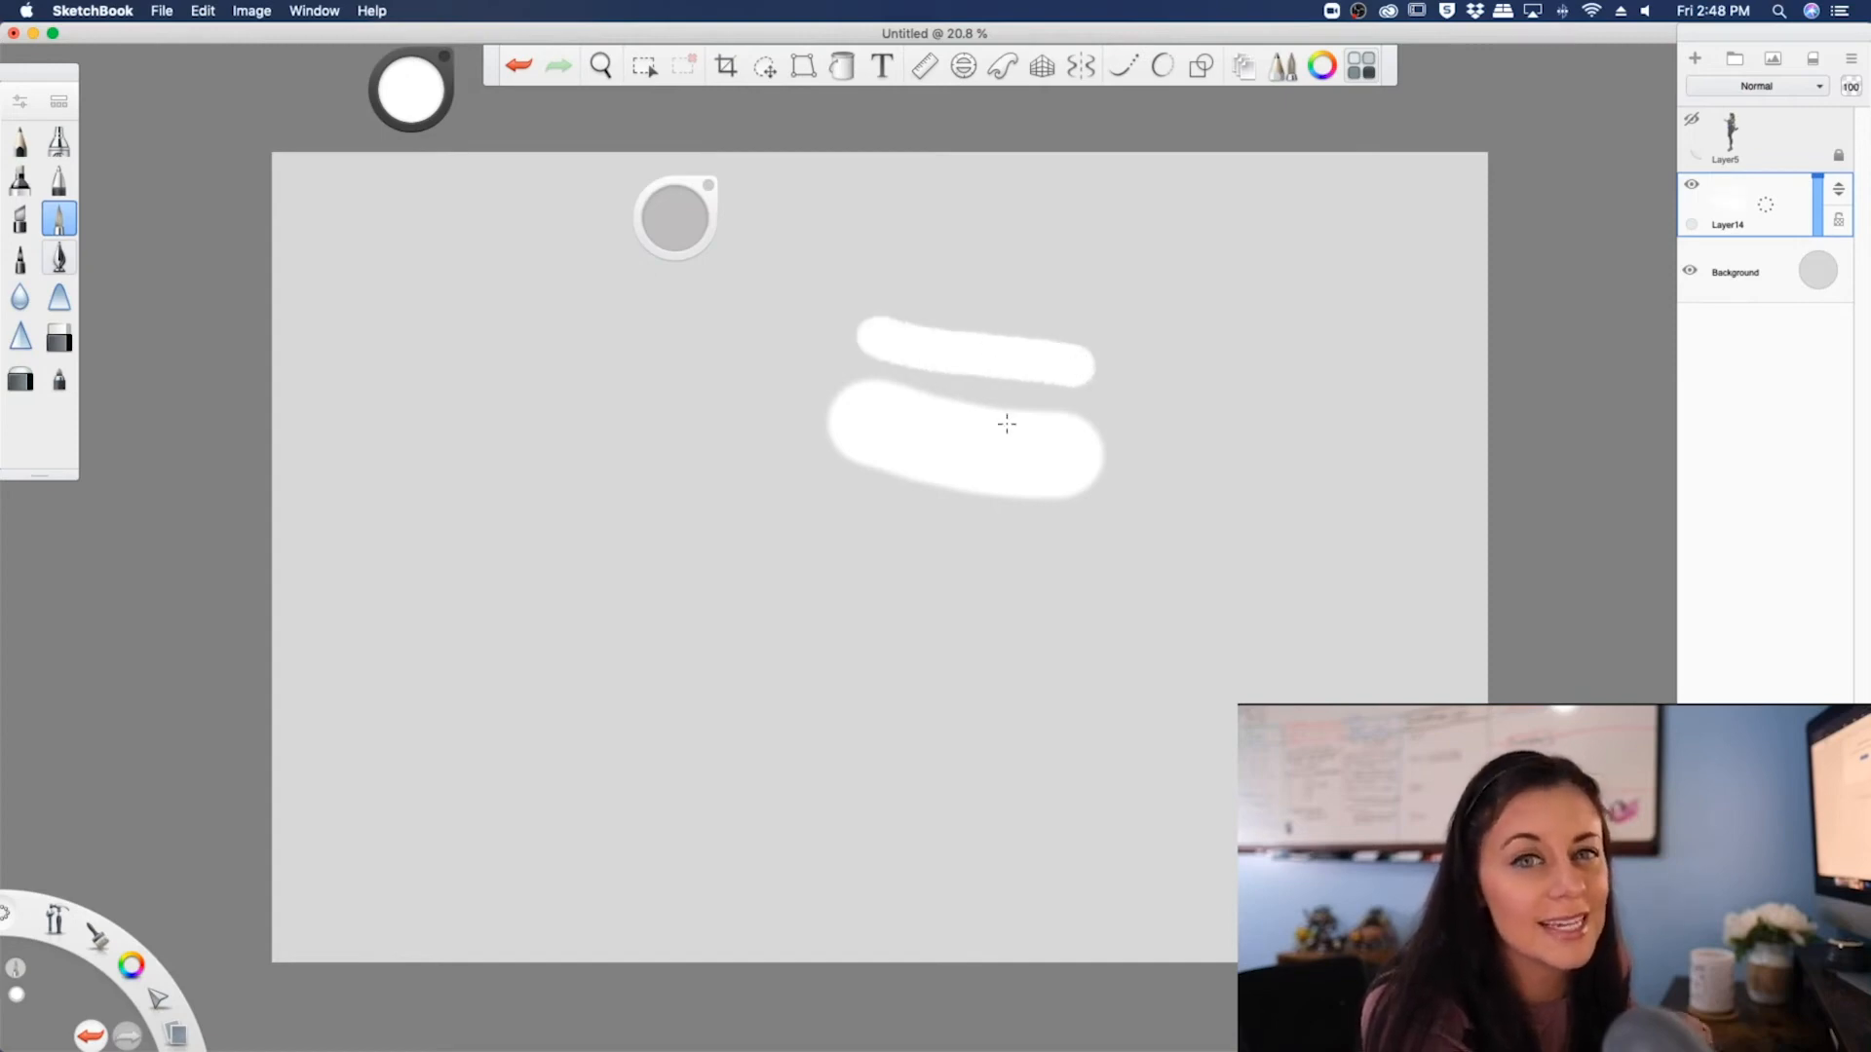
pyautogui.moveTo(704, 185)
pyautogui.mouseDown()
pyautogui.moveTo(534, 144)
pyautogui.moveTo(349, 62)
pyautogui.mouseUp()
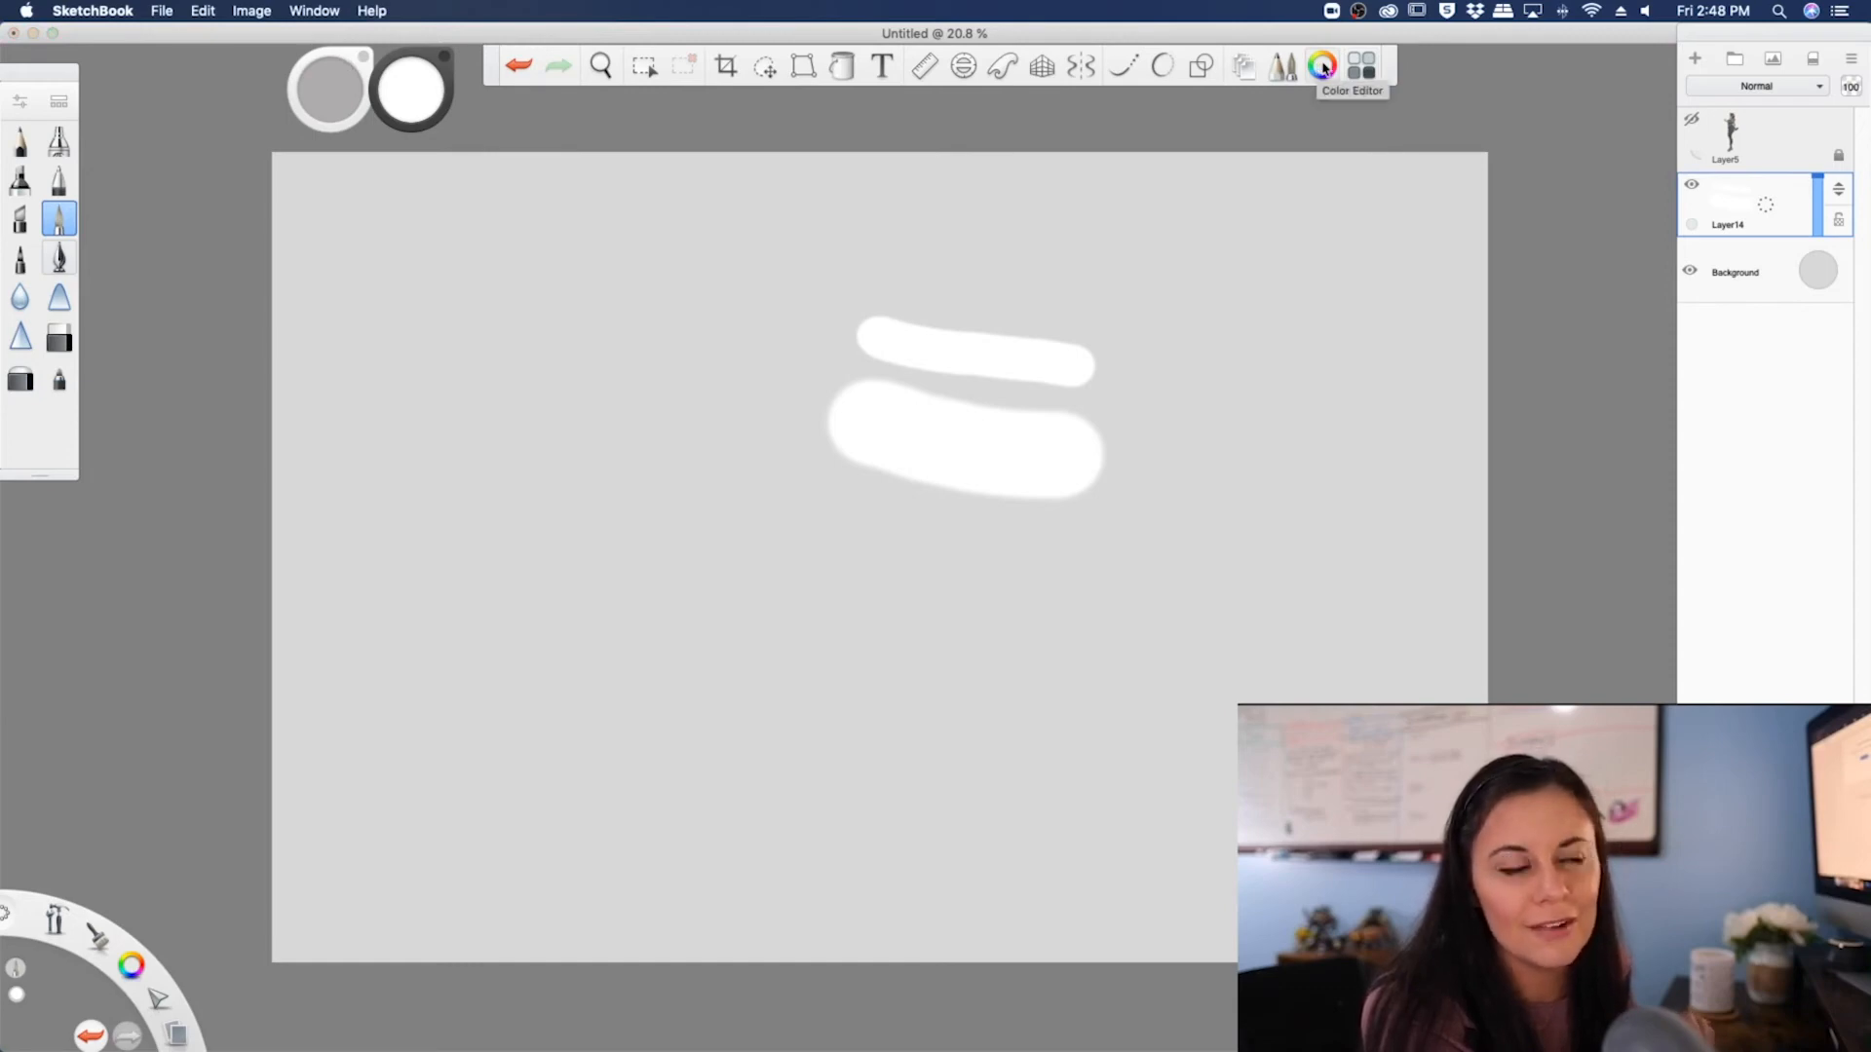
# - Show the Color Editor, move it into the empty area below the layer list, and choose a muted purple as the brush color
pyautogui.click(1324, 69)
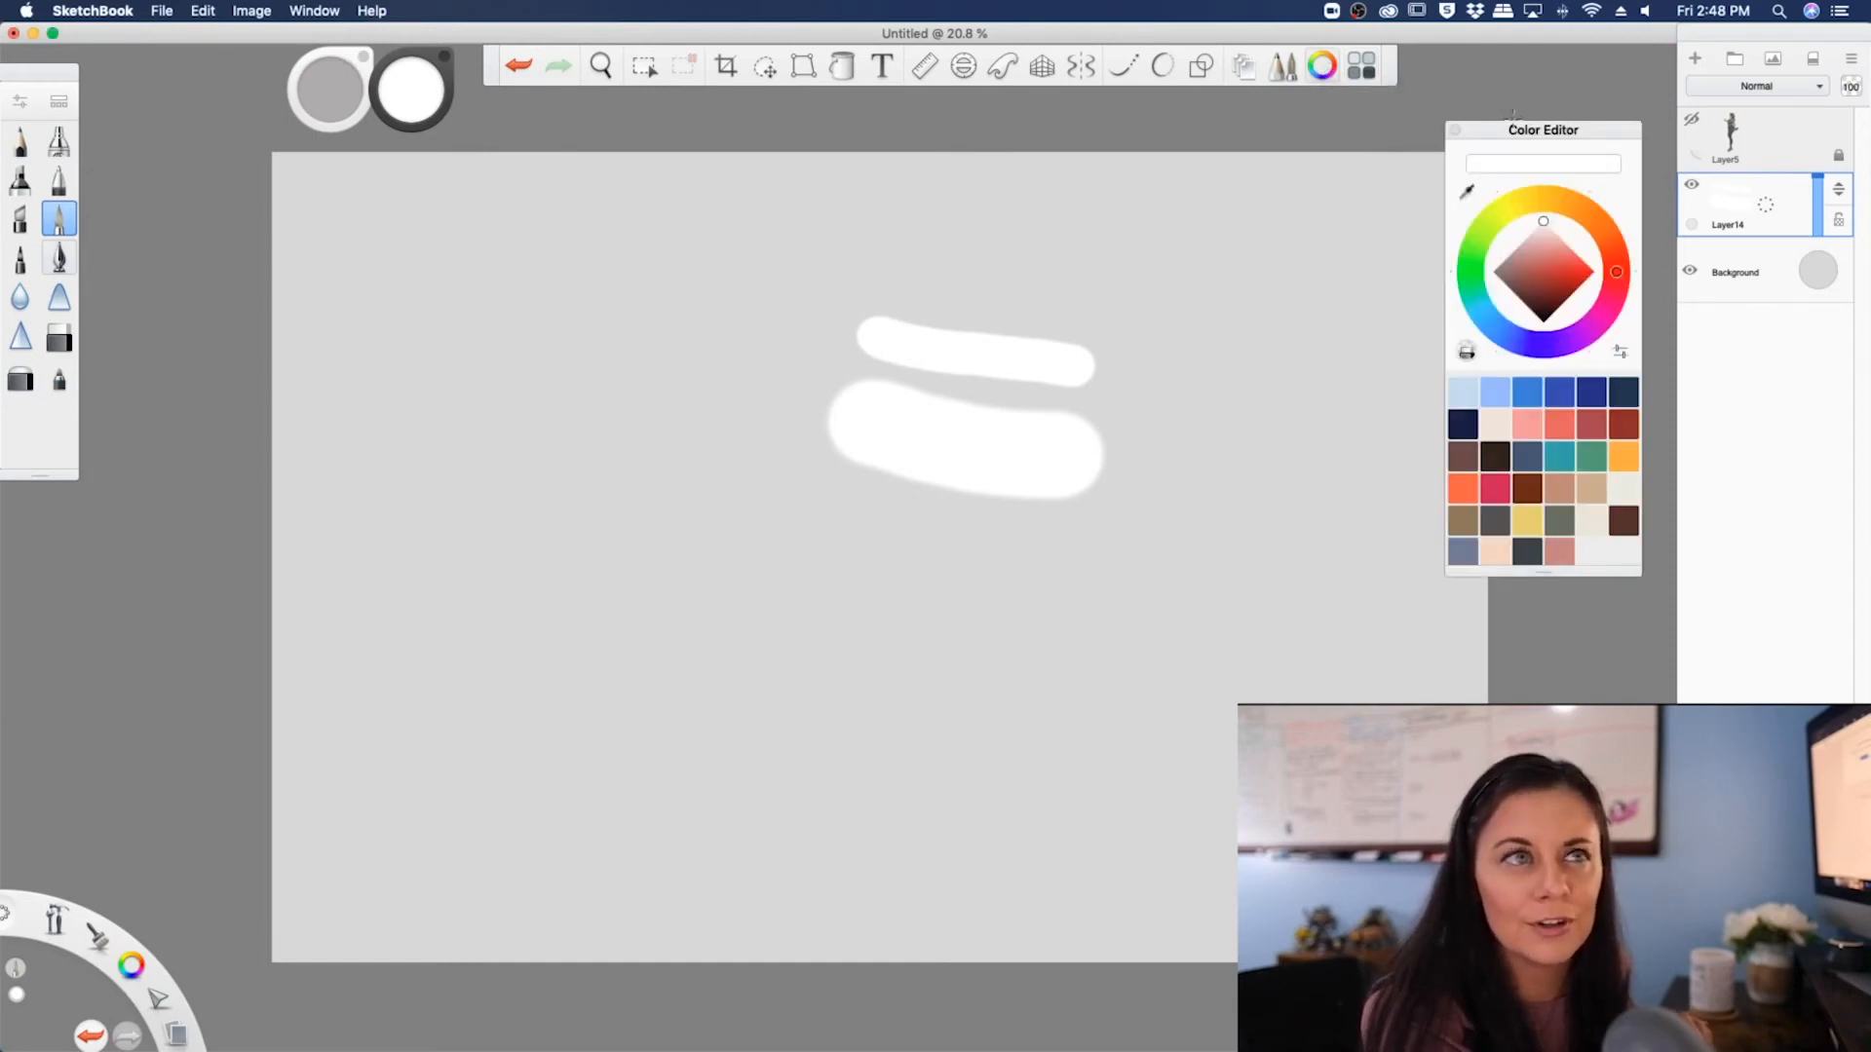
pyautogui.moveTo(1516, 134); pyautogui.dragTo(1744, 322)
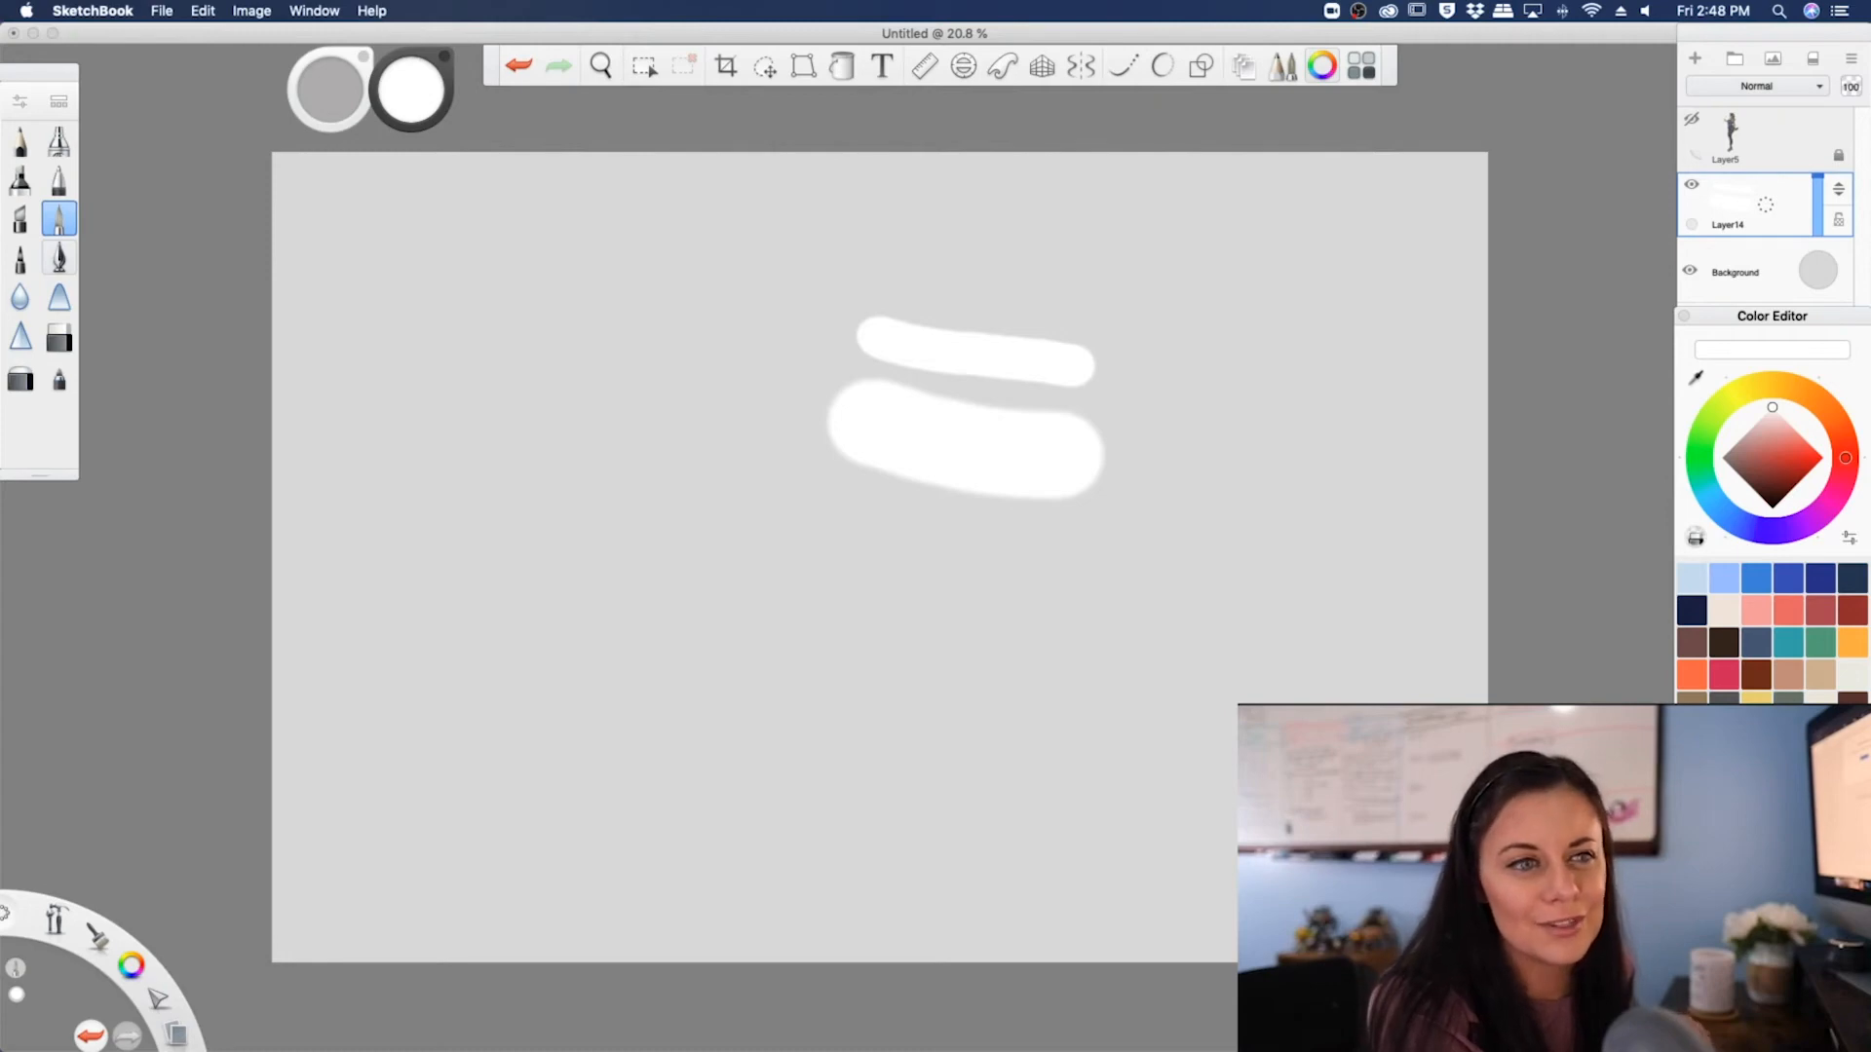
pyautogui.click(1794, 531)
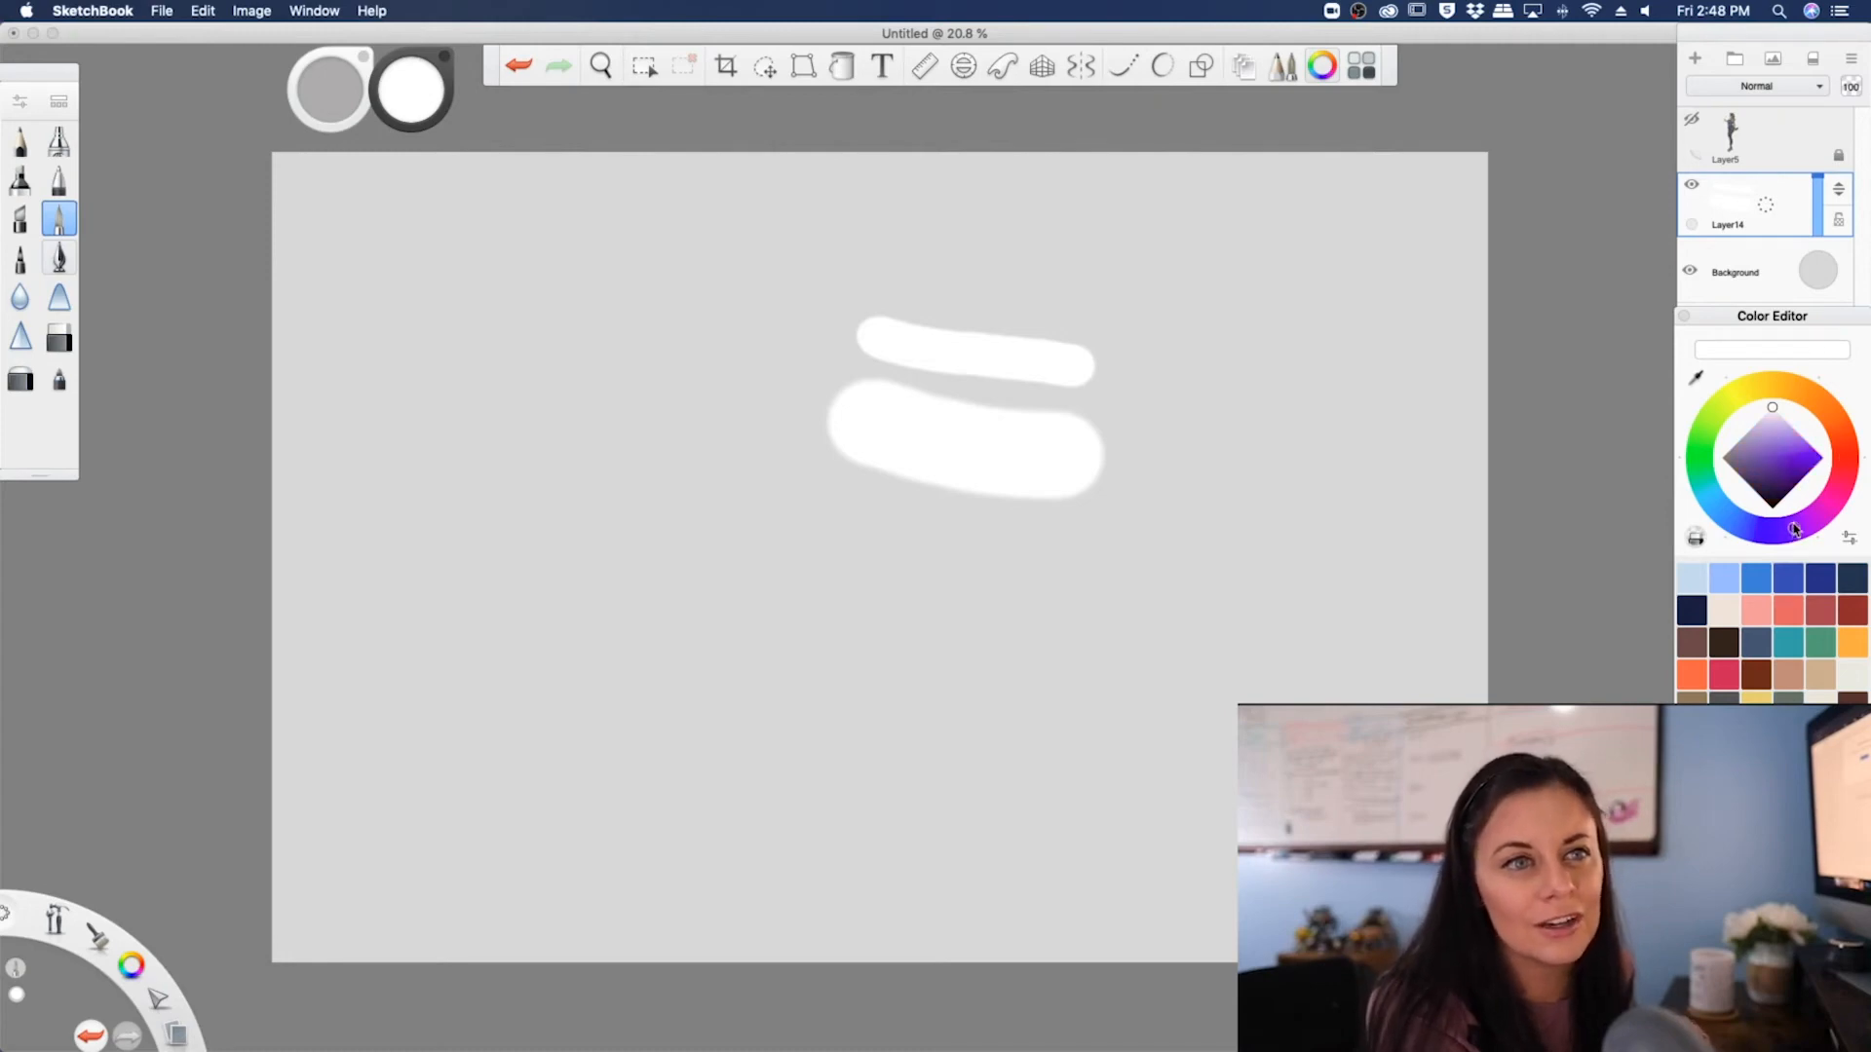
pyautogui.click(1773, 447)
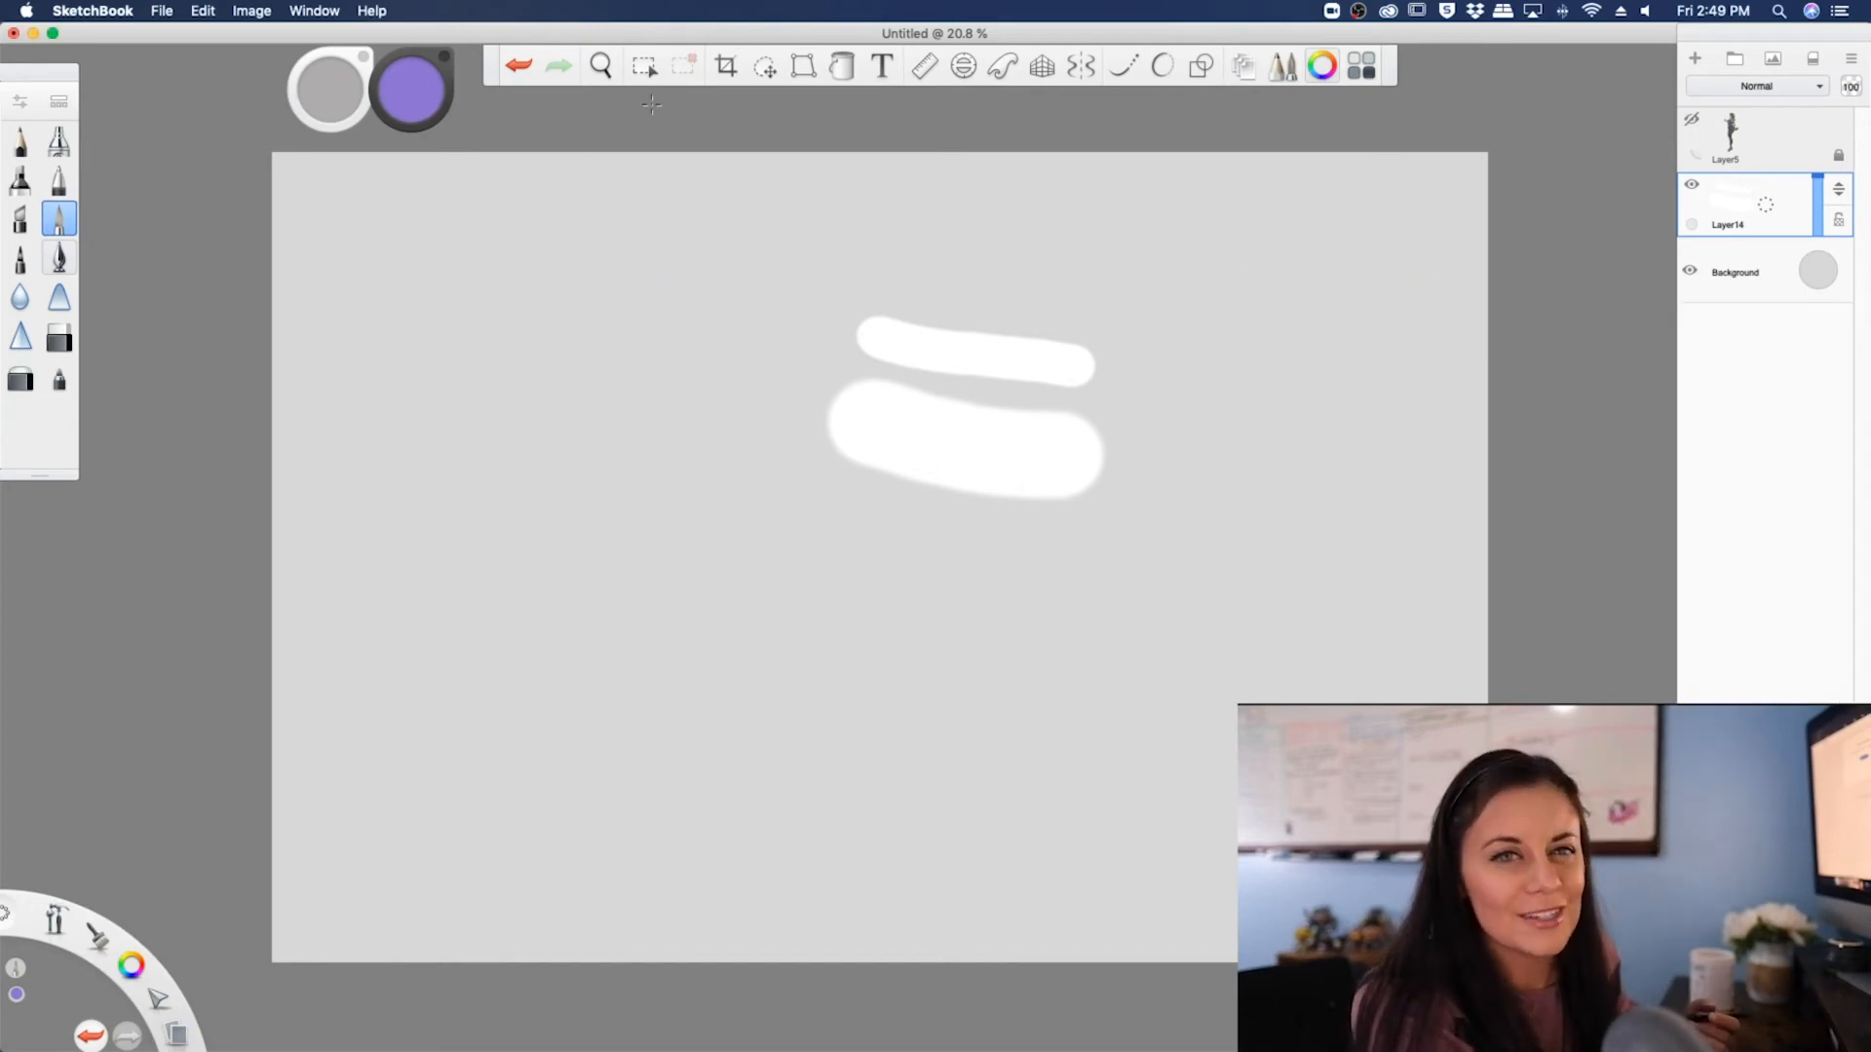
# - Start Quick Transform and draw a rectangular selection around both white strokes
pyautogui.click(763, 68)
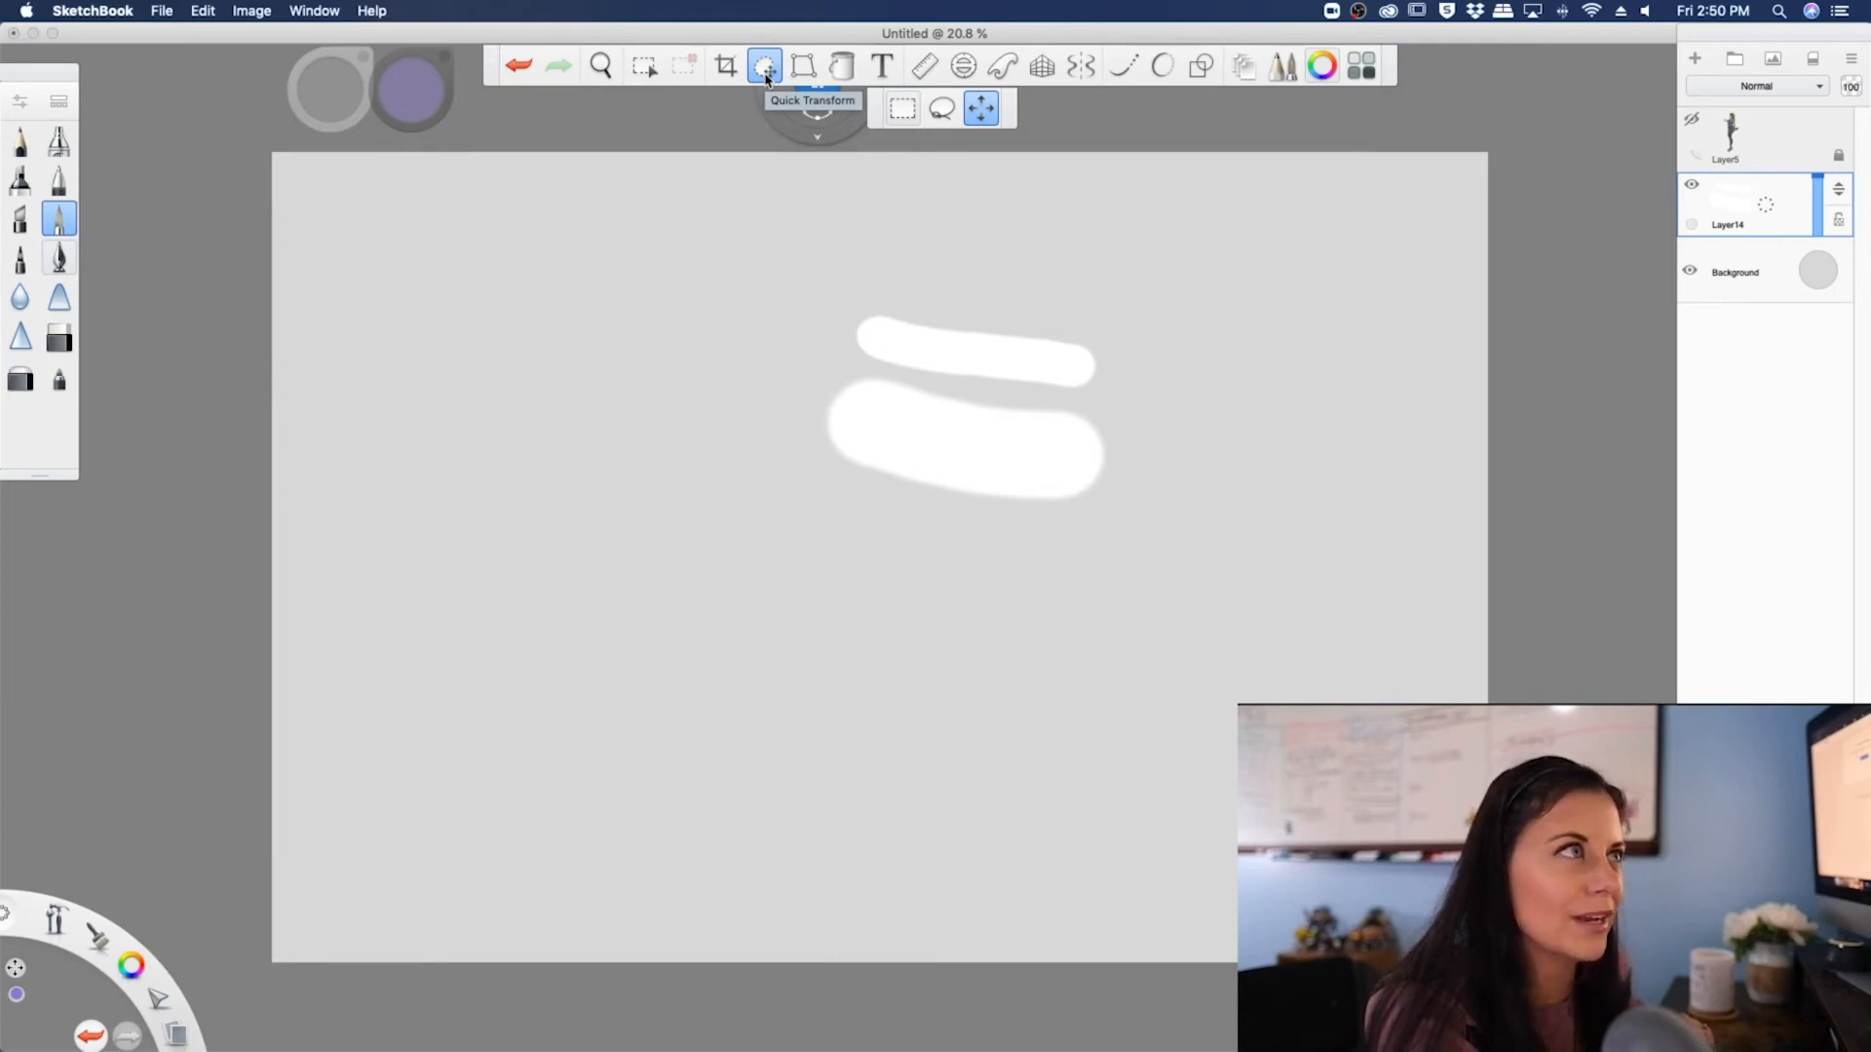
pyautogui.moveTo(817, 127)
pyautogui.mouseDown()
pyautogui.moveTo(781, 180)
pyautogui.moveTo(819, 363)
pyautogui.moveTo(865, 261)
pyautogui.moveTo(817, 127)
pyautogui.mouseUp()
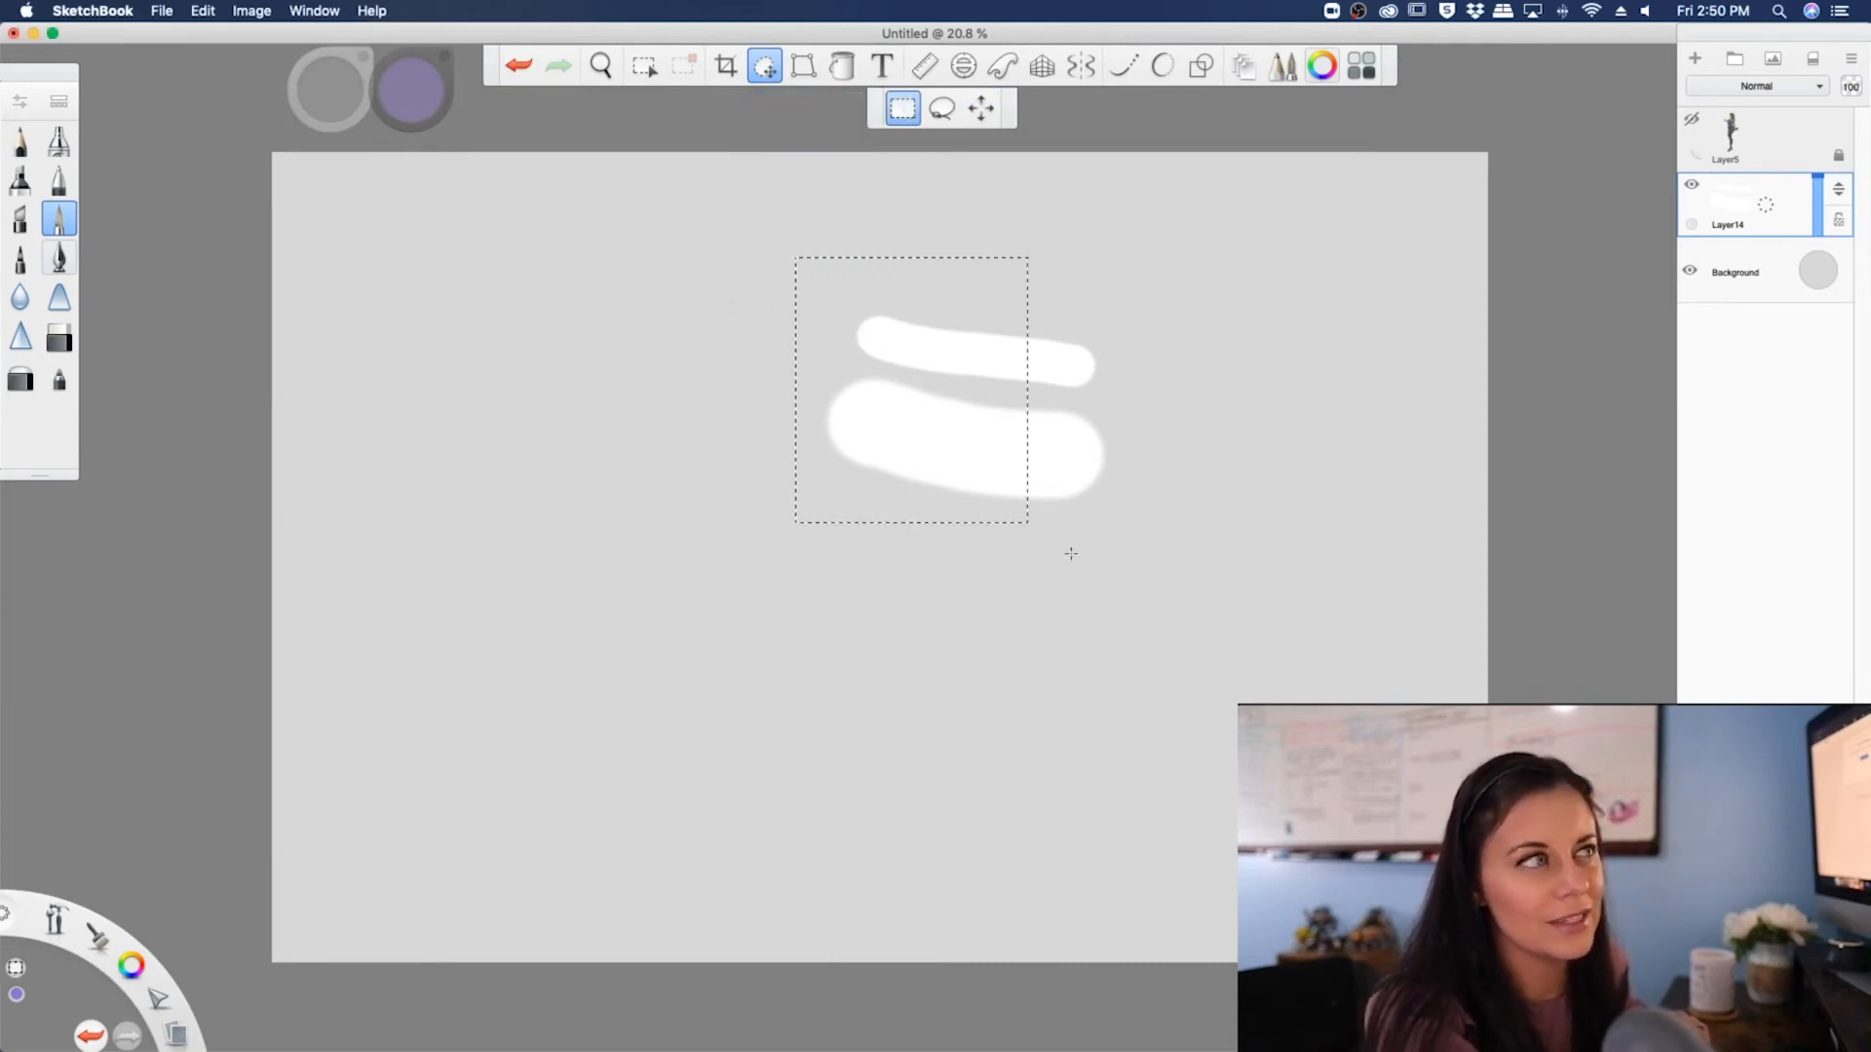
pyautogui.moveTo(1071, 553); pyautogui.dragTo(1162, 546)
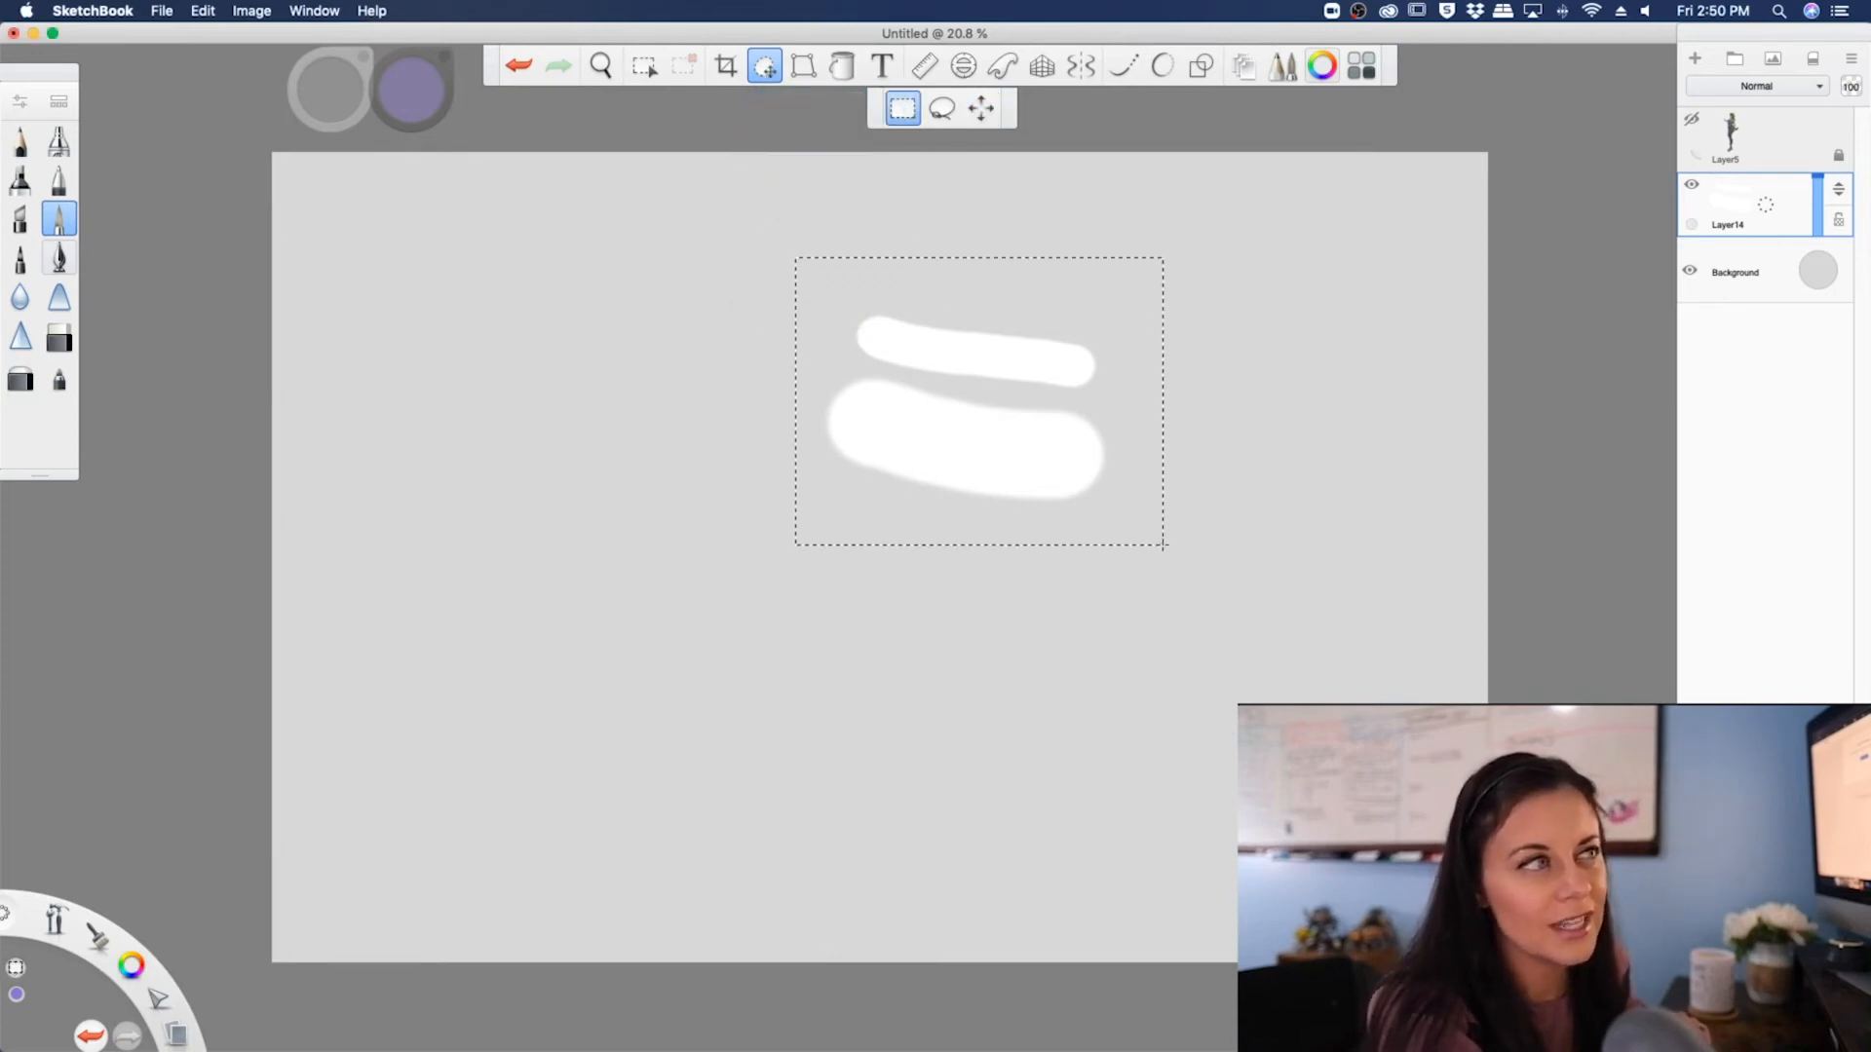
# - Lasso the narrow upper stroke, move it below the wide stroke while scaling it slightly larger, and exit Quick Transform
pyautogui.click(943, 111)
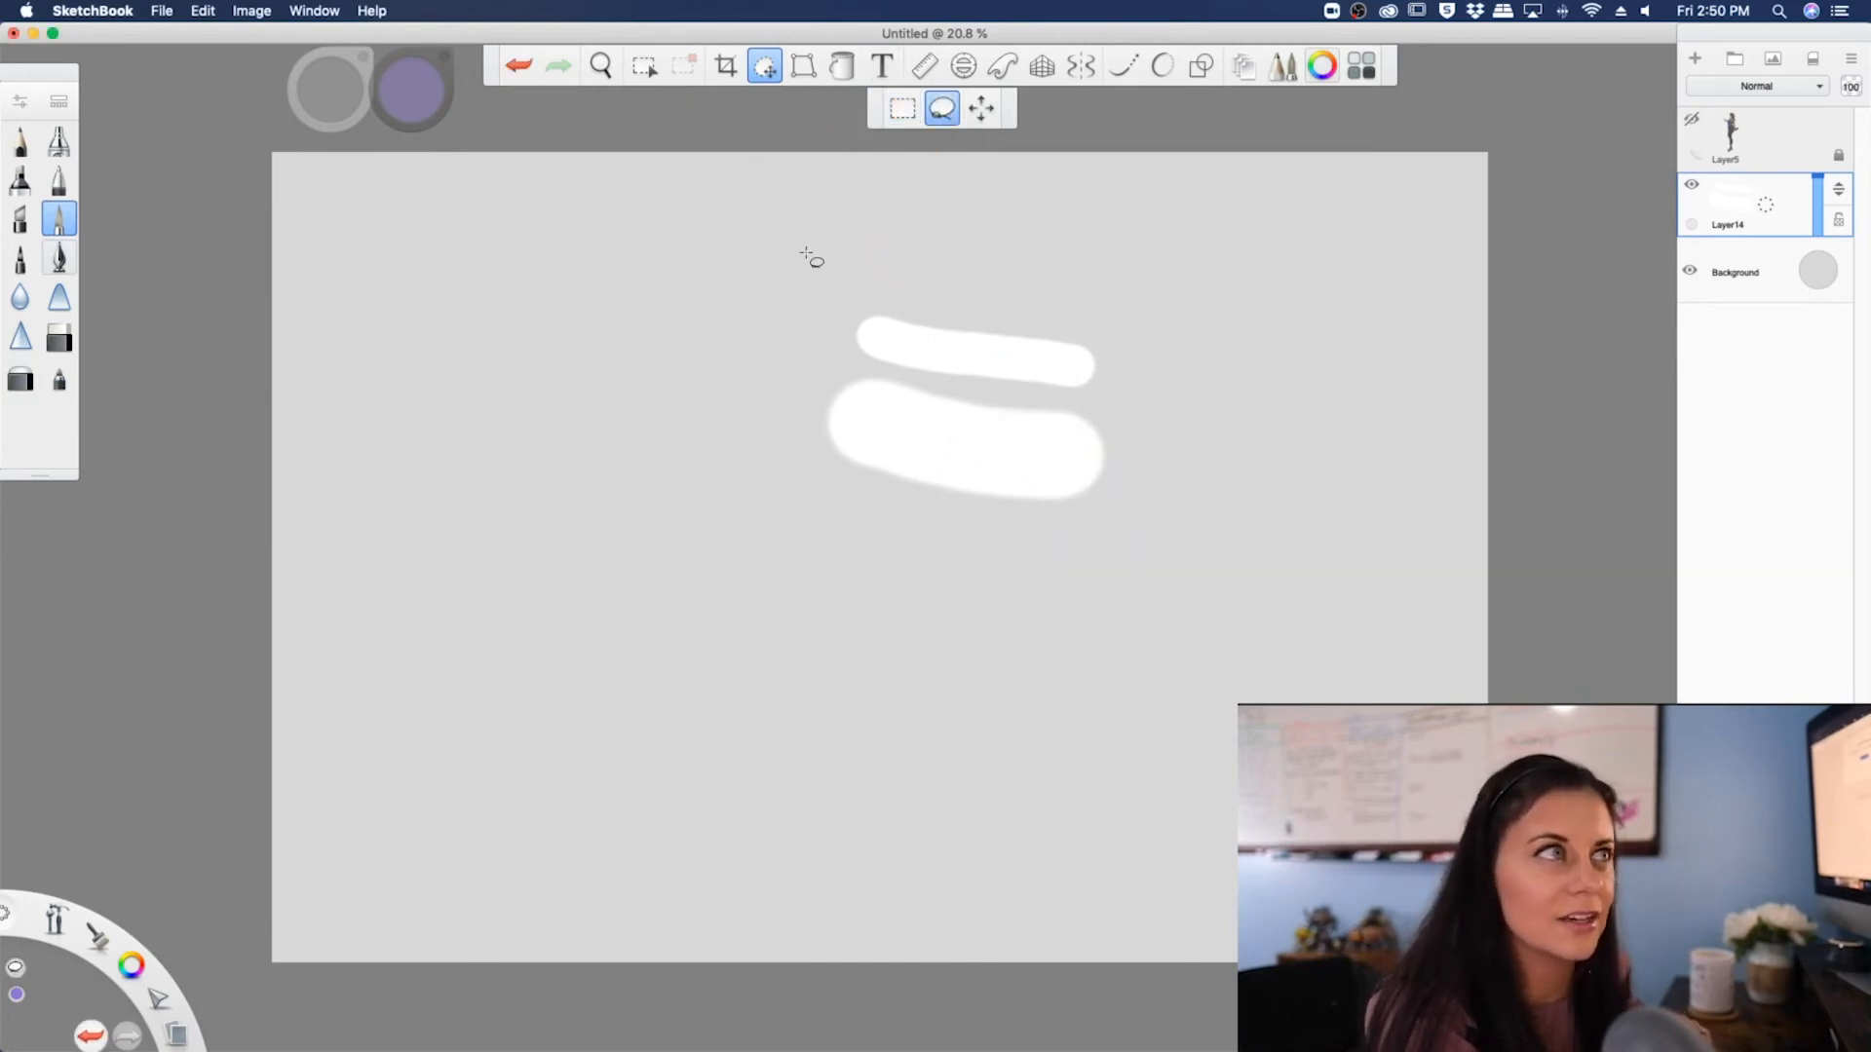
pyautogui.moveTo(806, 256)
pyautogui.mouseDown()
pyautogui.moveTo(871, 362)
pyautogui.moveTo(966, 389)
pyautogui.moveTo(1117, 392)
pyautogui.moveTo(1150, 357)
pyautogui.moveTo(1115, 312)
pyautogui.mouseUp()
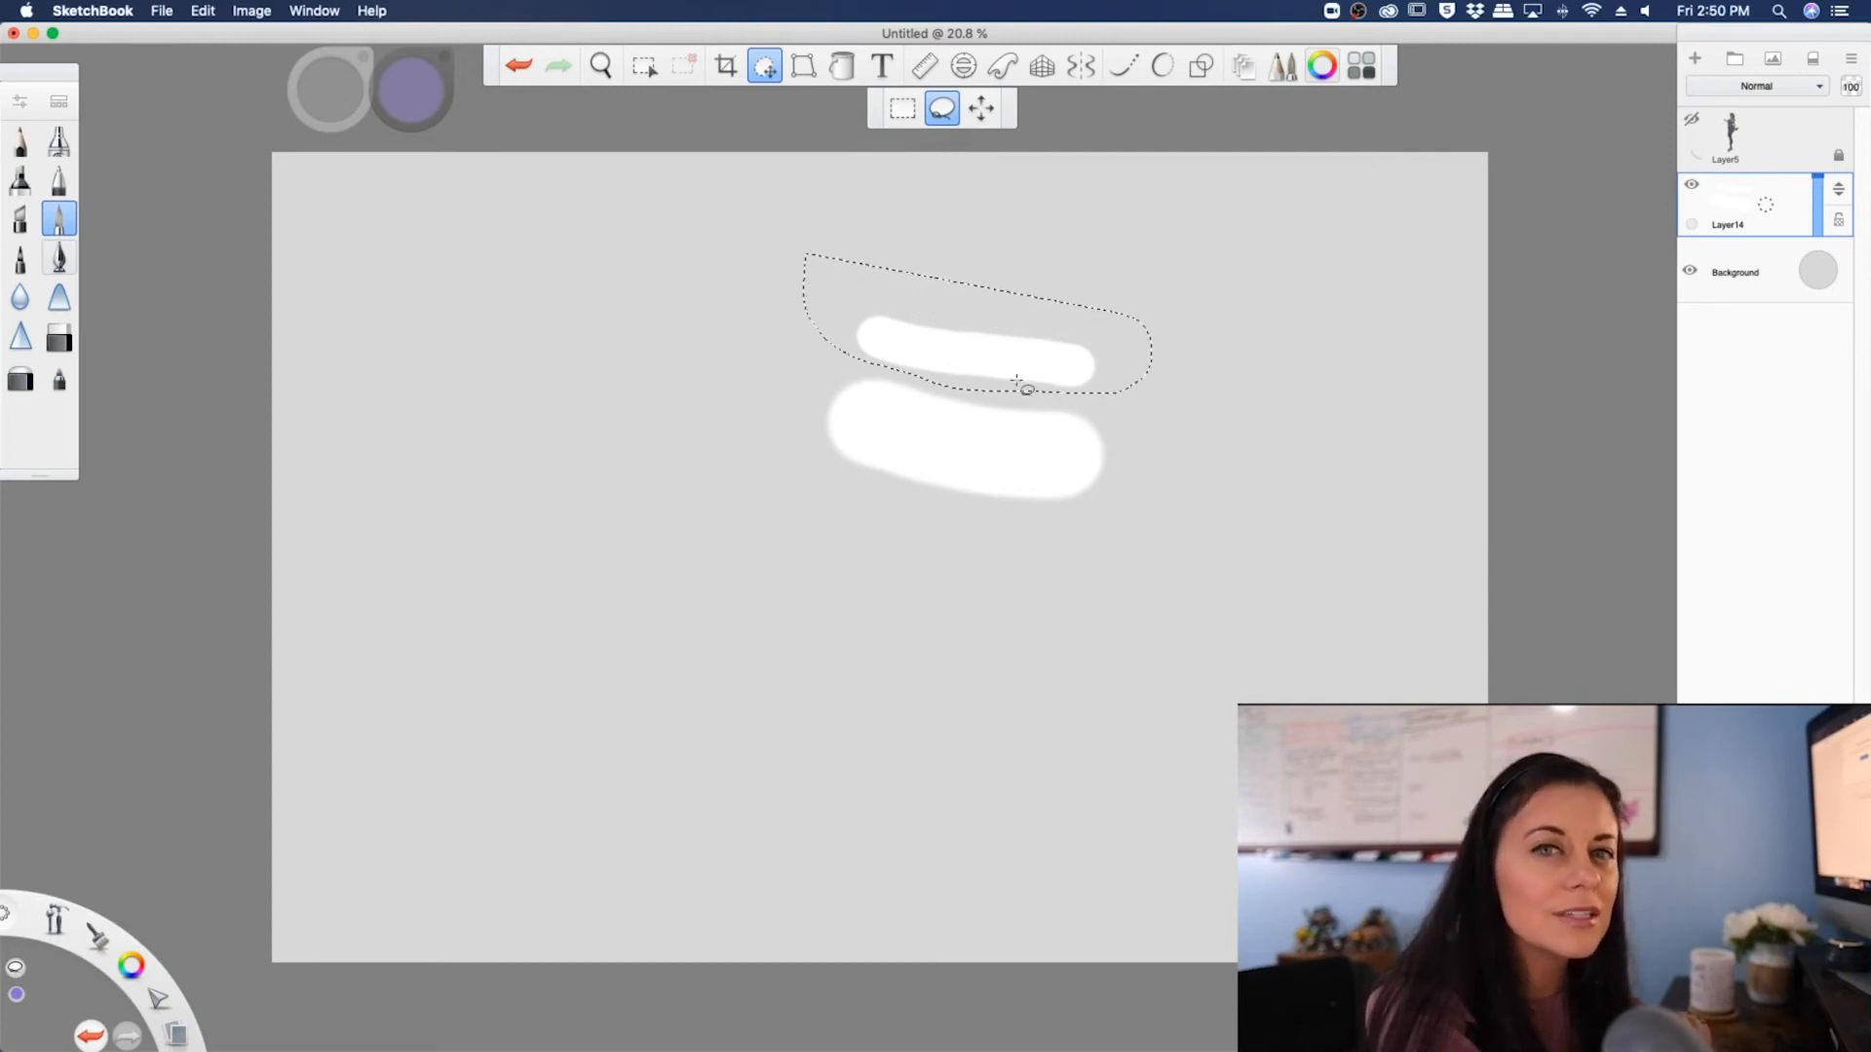
pyautogui.moveTo(937, 539)
pyautogui.mouseDown()
pyautogui.moveTo(954, 479)
pyautogui.moveTo(945, 528)
pyautogui.mouseUp()
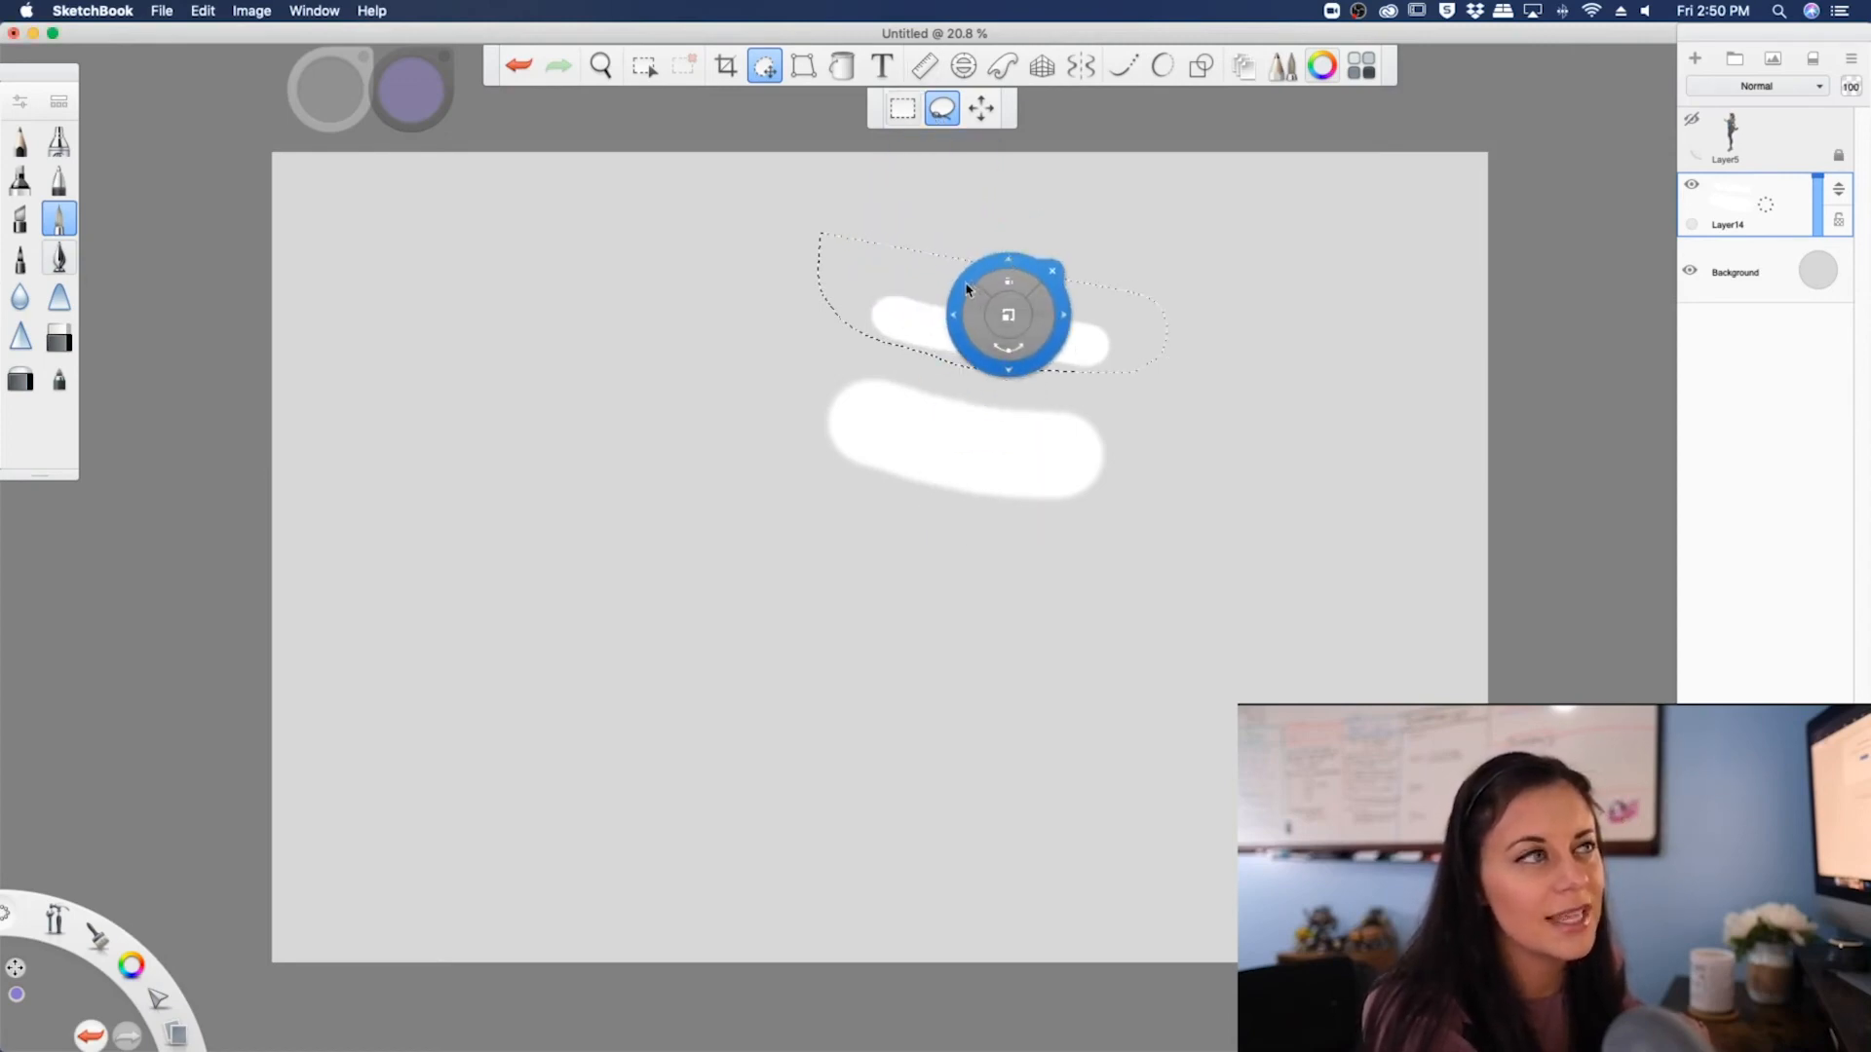
pyautogui.moveTo(961, 290); pyautogui.dragTo(1148, 292)
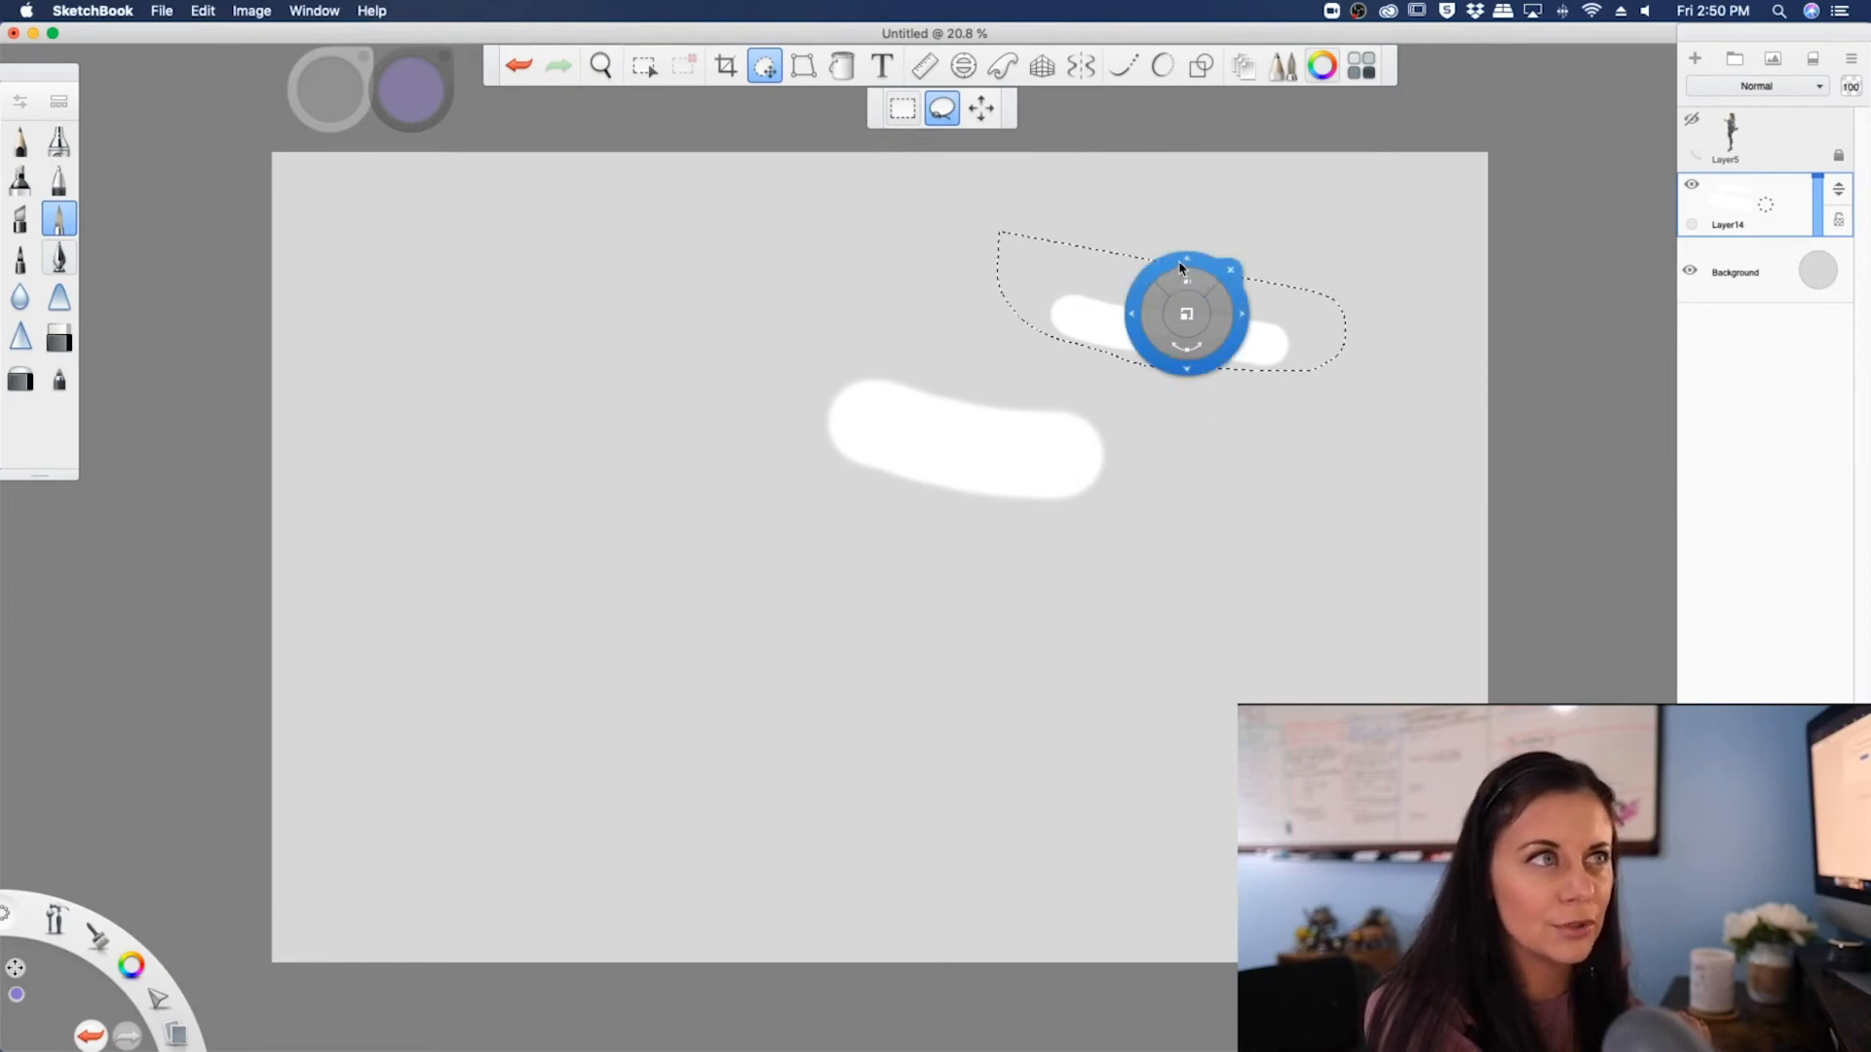
pyautogui.moveTo(1180, 268)
pyautogui.mouseDown()
pyautogui.moveTo(877, 260)
pyautogui.moveTo(1273, 259)
pyautogui.mouseUp()
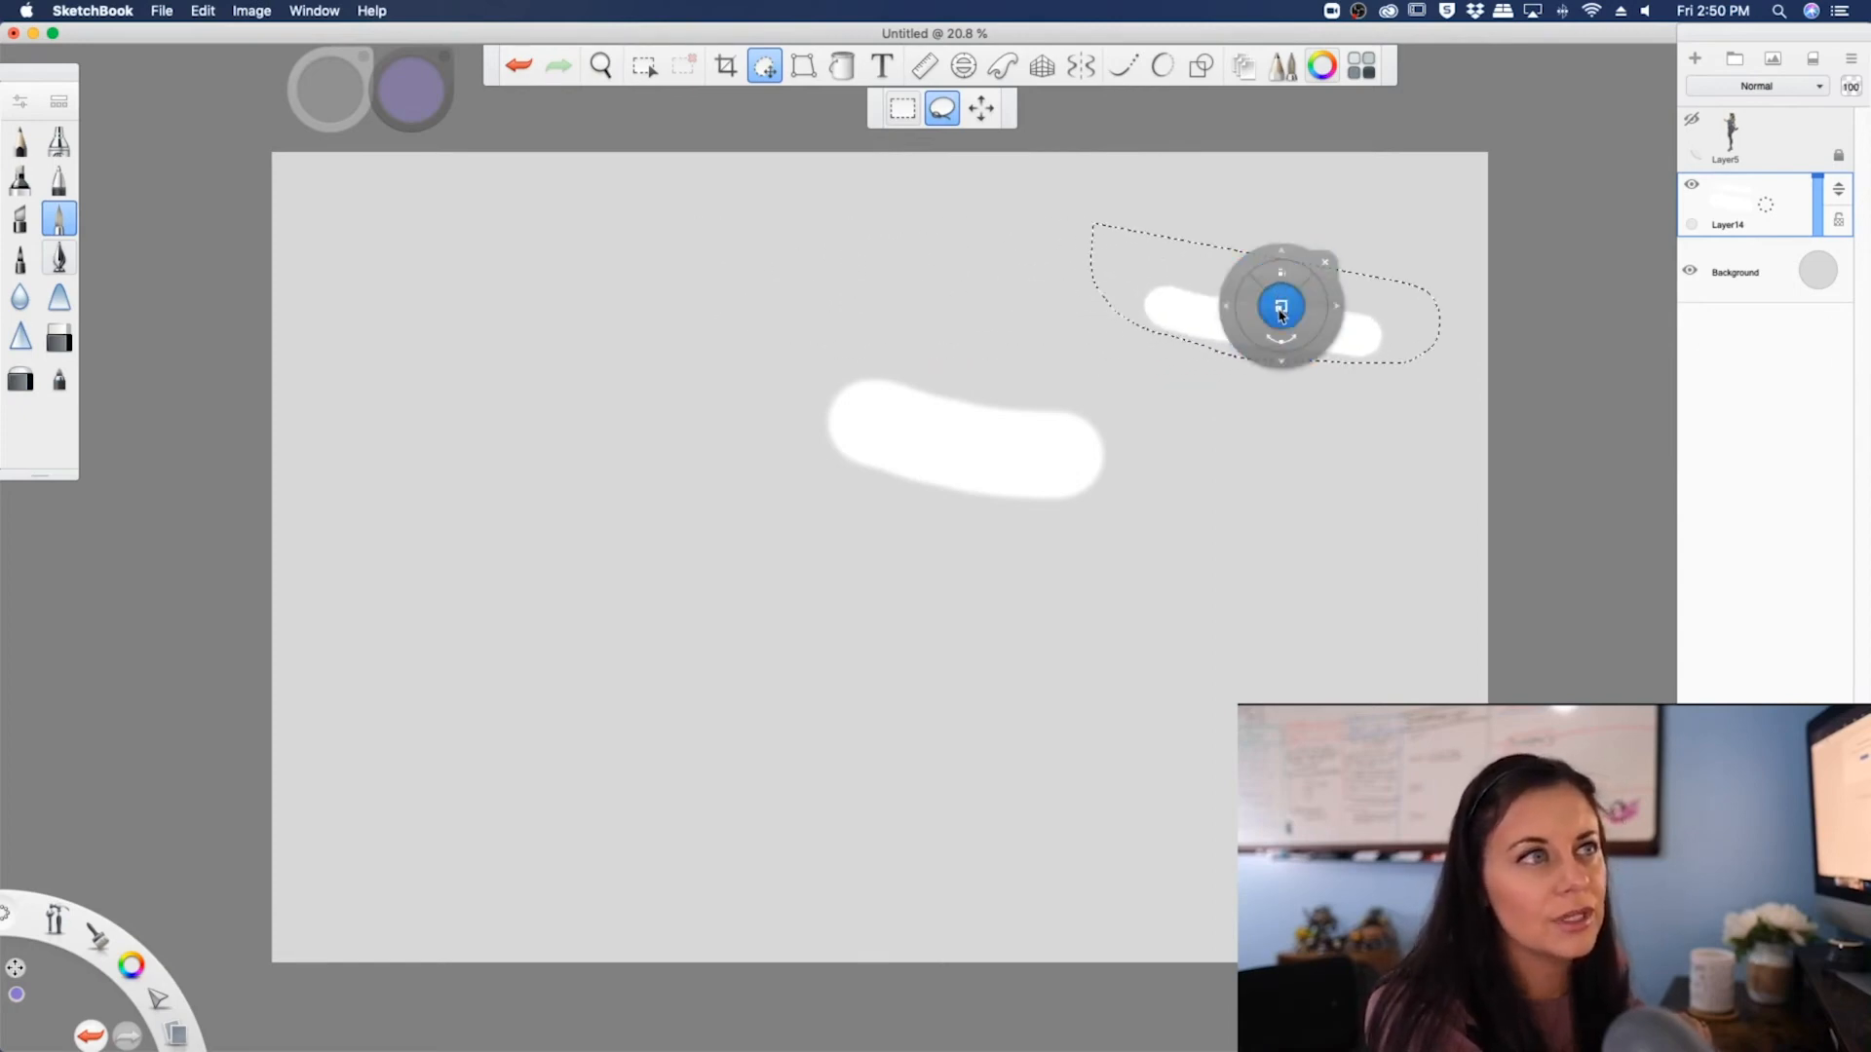
pyautogui.moveTo(1280, 312)
pyautogui.mouseDown()
pyautogui.moveTo(1369, 221)
pyautogui.moveTo(1211, 334)
pyautogui.moveTo(1328, 351)
pyautogui.moveTo(1236, 376)
pyautogui.moveTo(1107, 343)
pyautogui.moveTo(773, 368)
pyautogui.moveTo(965, 714)
pyautogui.mouseUp()
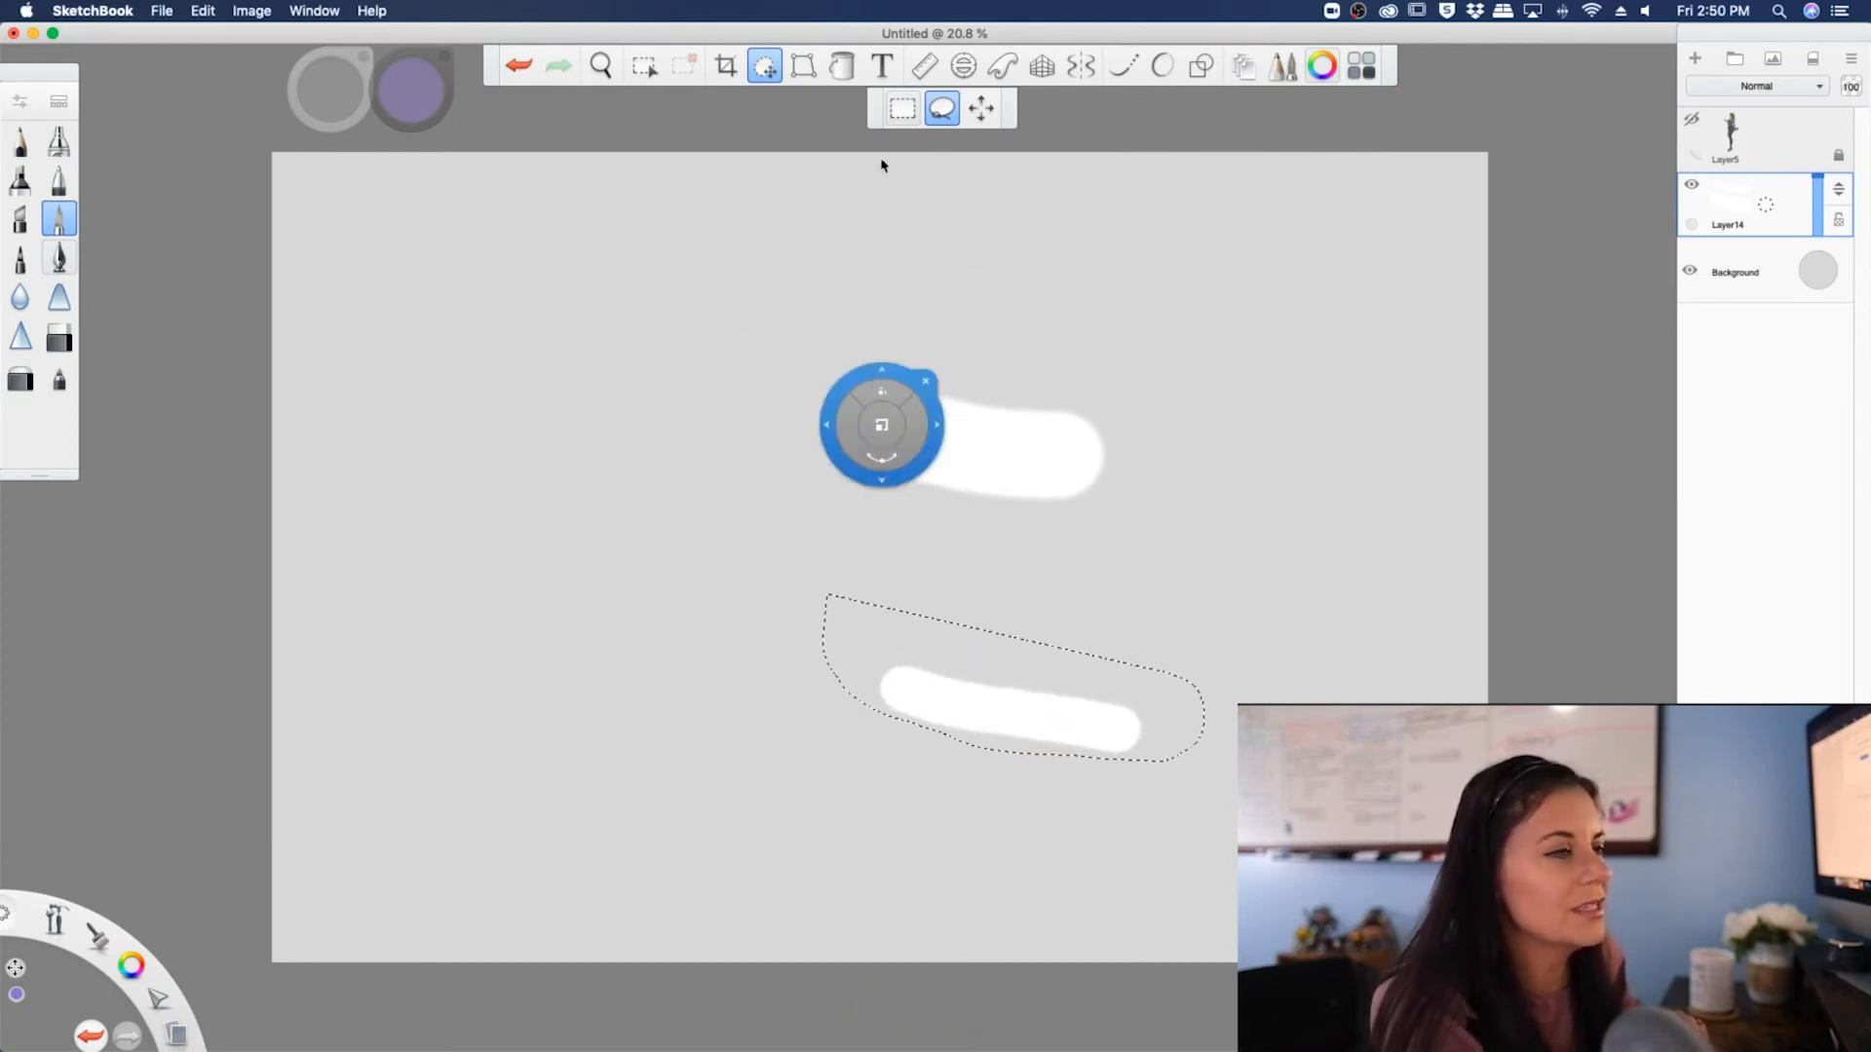
pyautogui.click(767, 66)
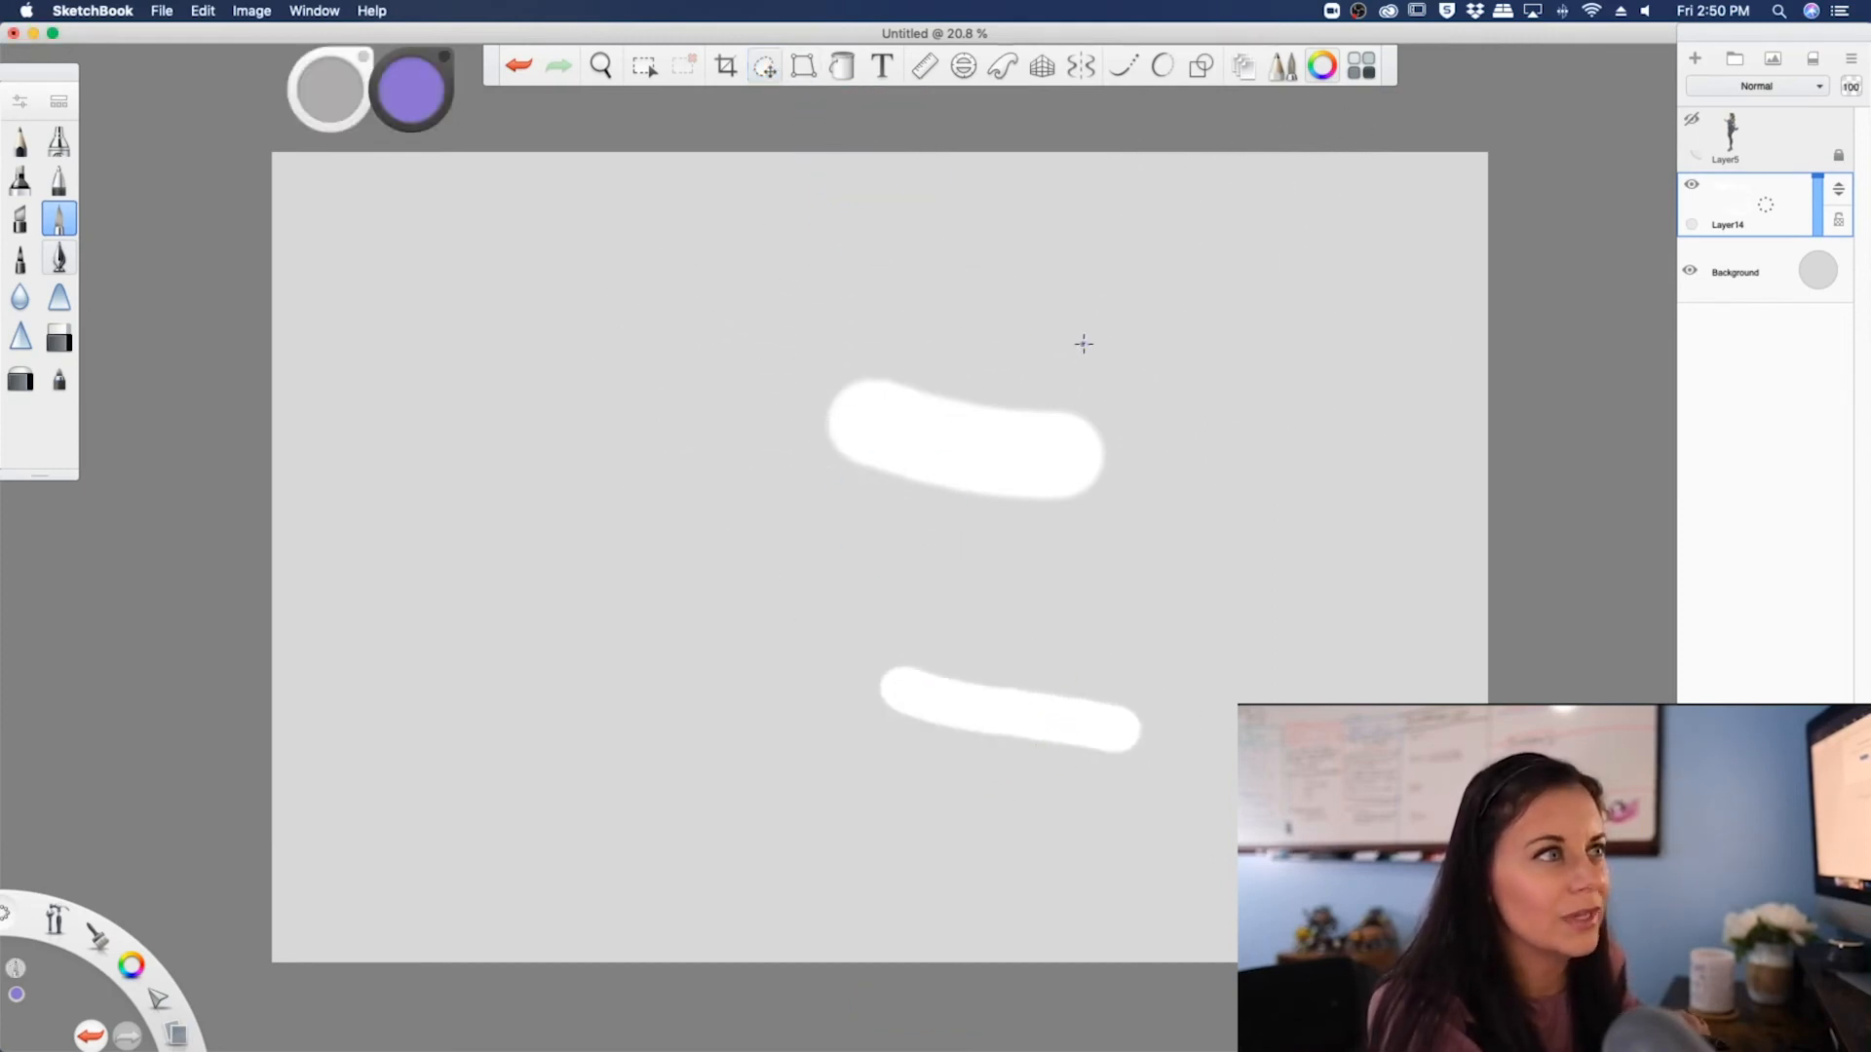
# - Show the hidden character layer, Layer5, and add two new empty layers above it
pyautogui.press('space')
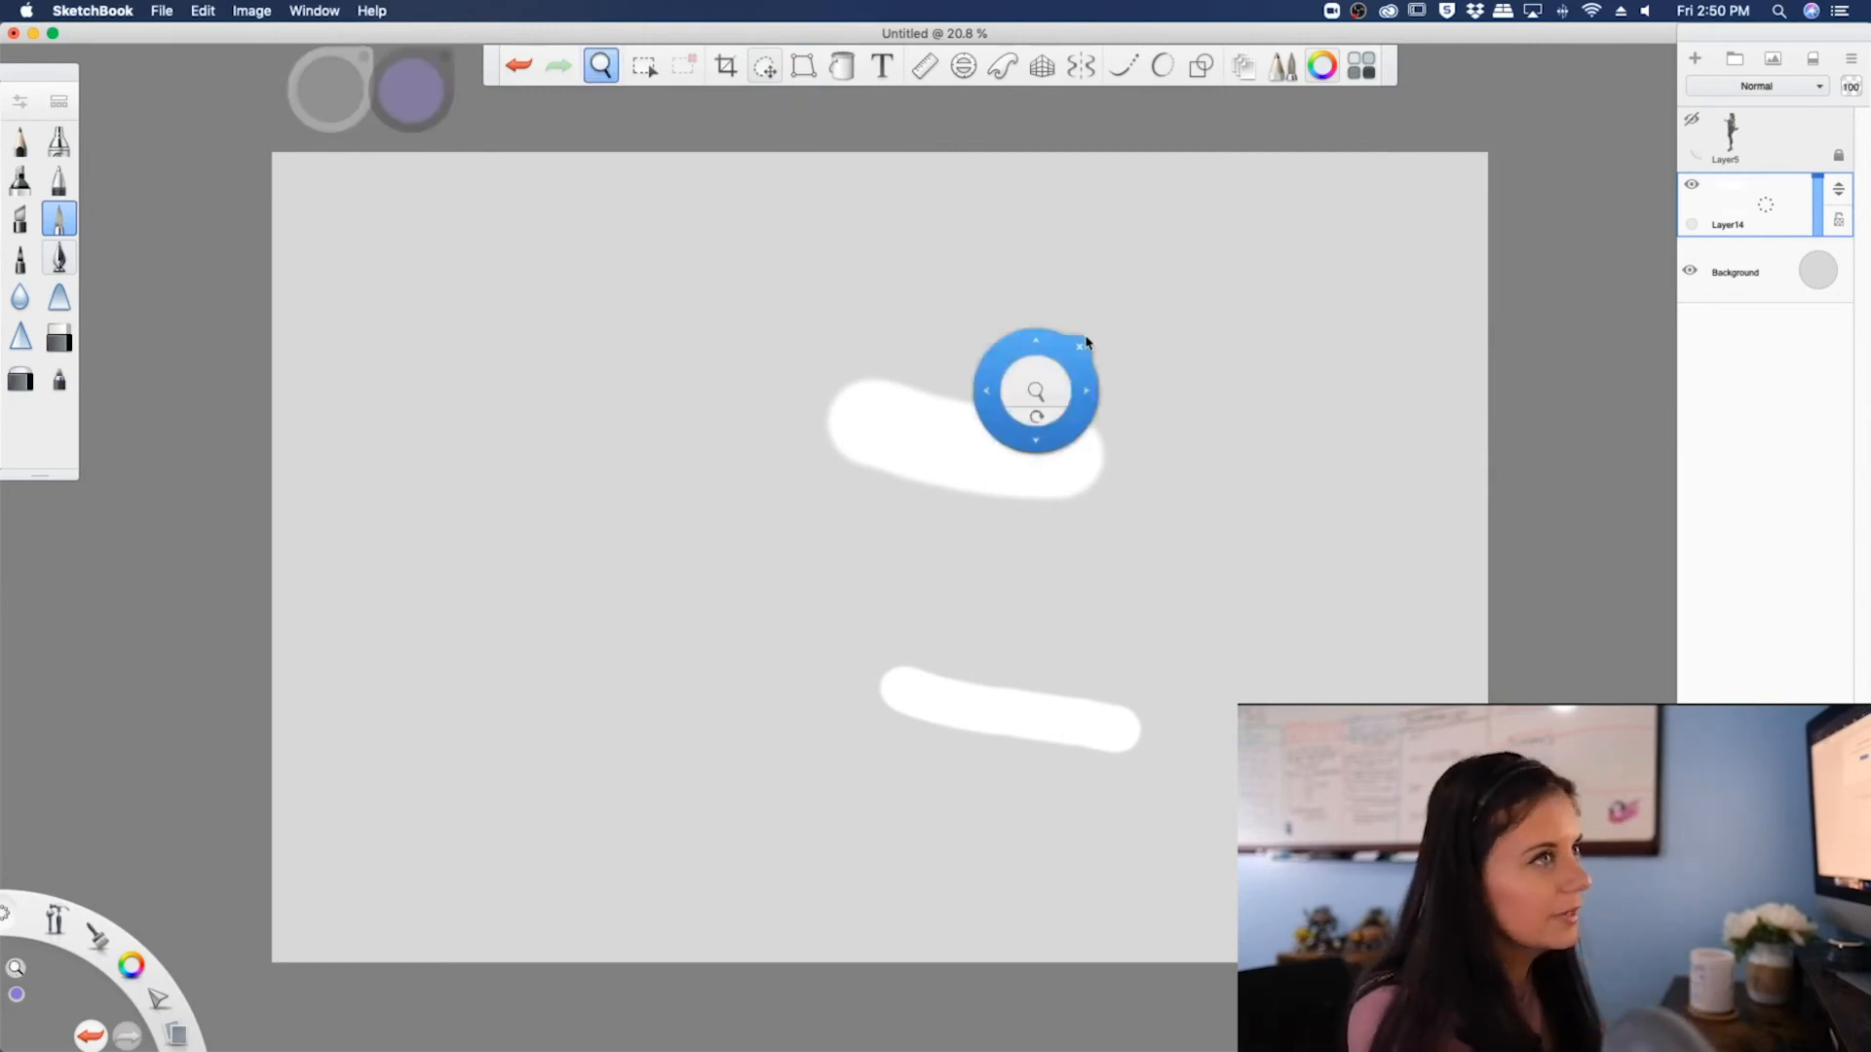
pyautogui.press('space')
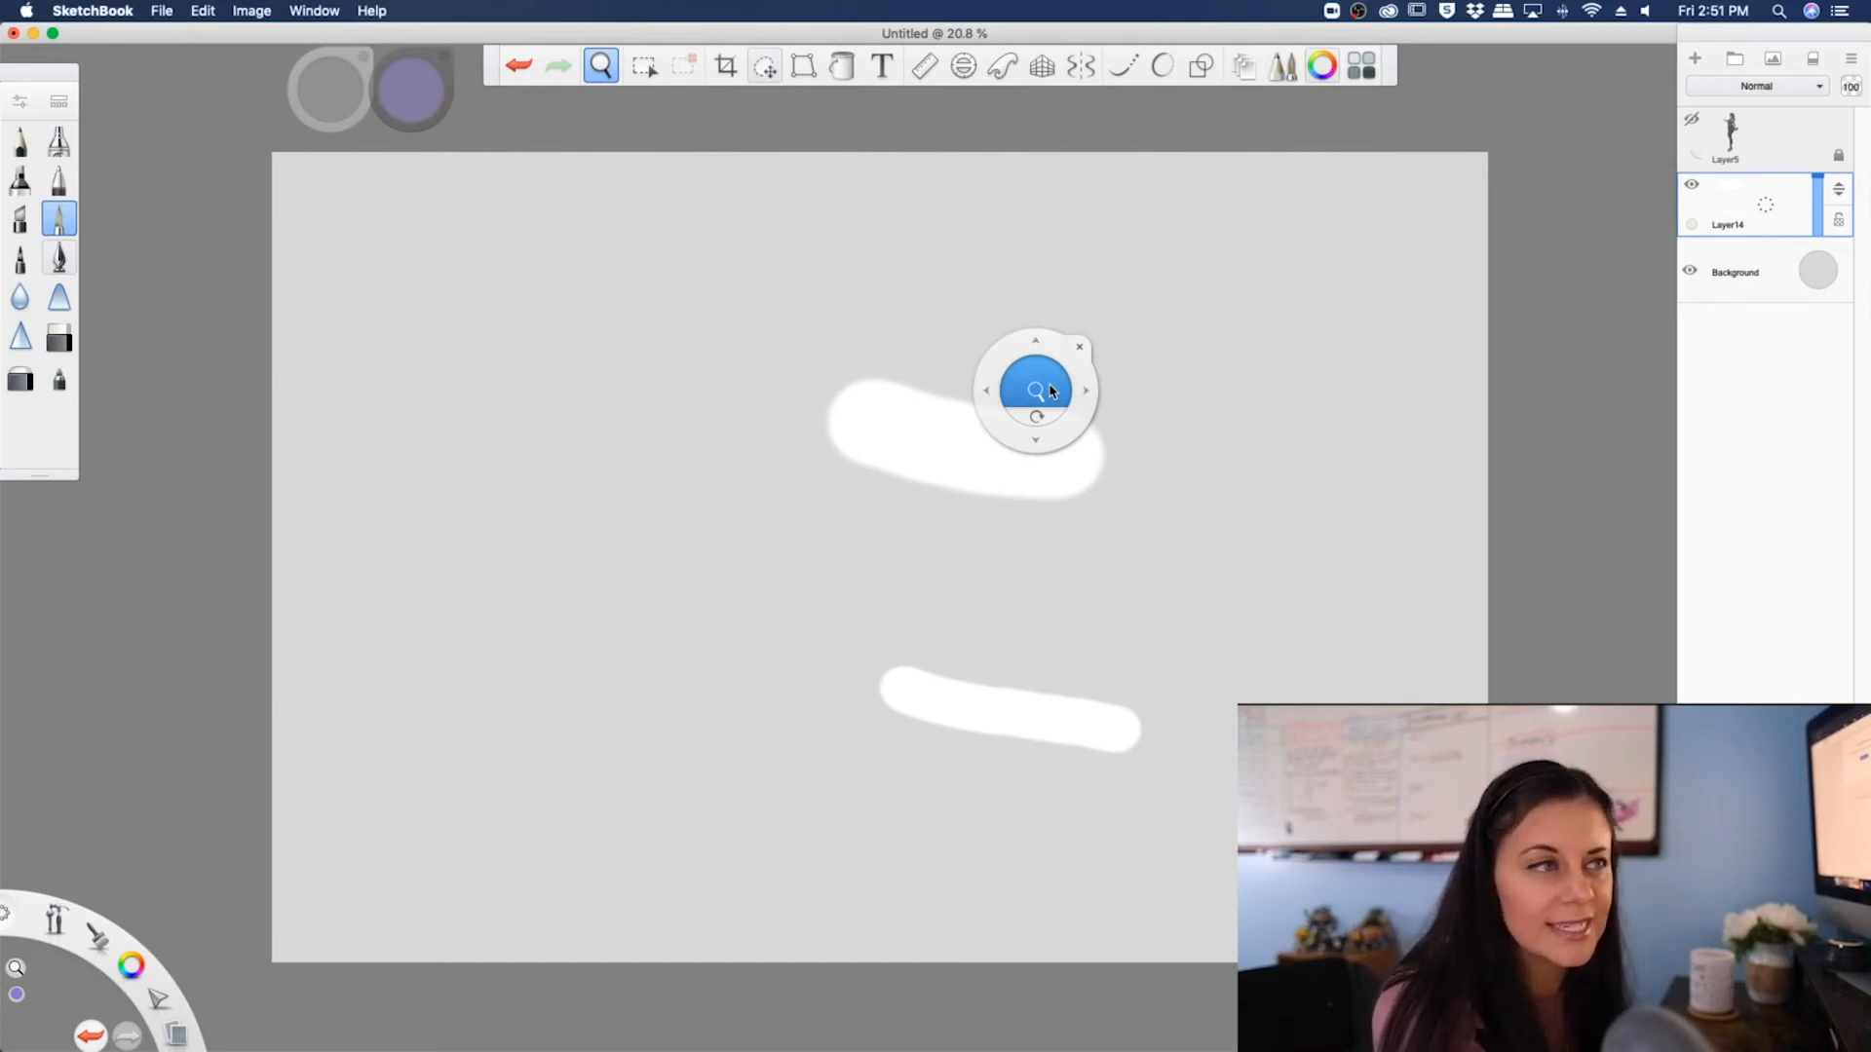
pyautogui.moveTo(1047, 389)
pyautogui.mouseDown()
pyautogui.moveTo(1031, 342)
pyautogui.moveTo(1020, 580)
pyautogui.moveTo(1031, 468)
pyautogui.moveTo(848, 401)
pyautogui.moveTo(591, 389)
pyautogui.moveTo(1198, 417)
pyautogui.moveTo(1169, 407)
pyautogui.moveTo(1157, 571)
pyautogui.moveTo(1150, 522)
pyautogui.moveTo(1120, 493)
pyautogui.moveTo(881, 568)
pyautogui.moveTo(977, 594)
pyautogui.moveTo(1078, 513)
pyautogui.moveTo(1059, 529)
pyautogui.mouseUp()
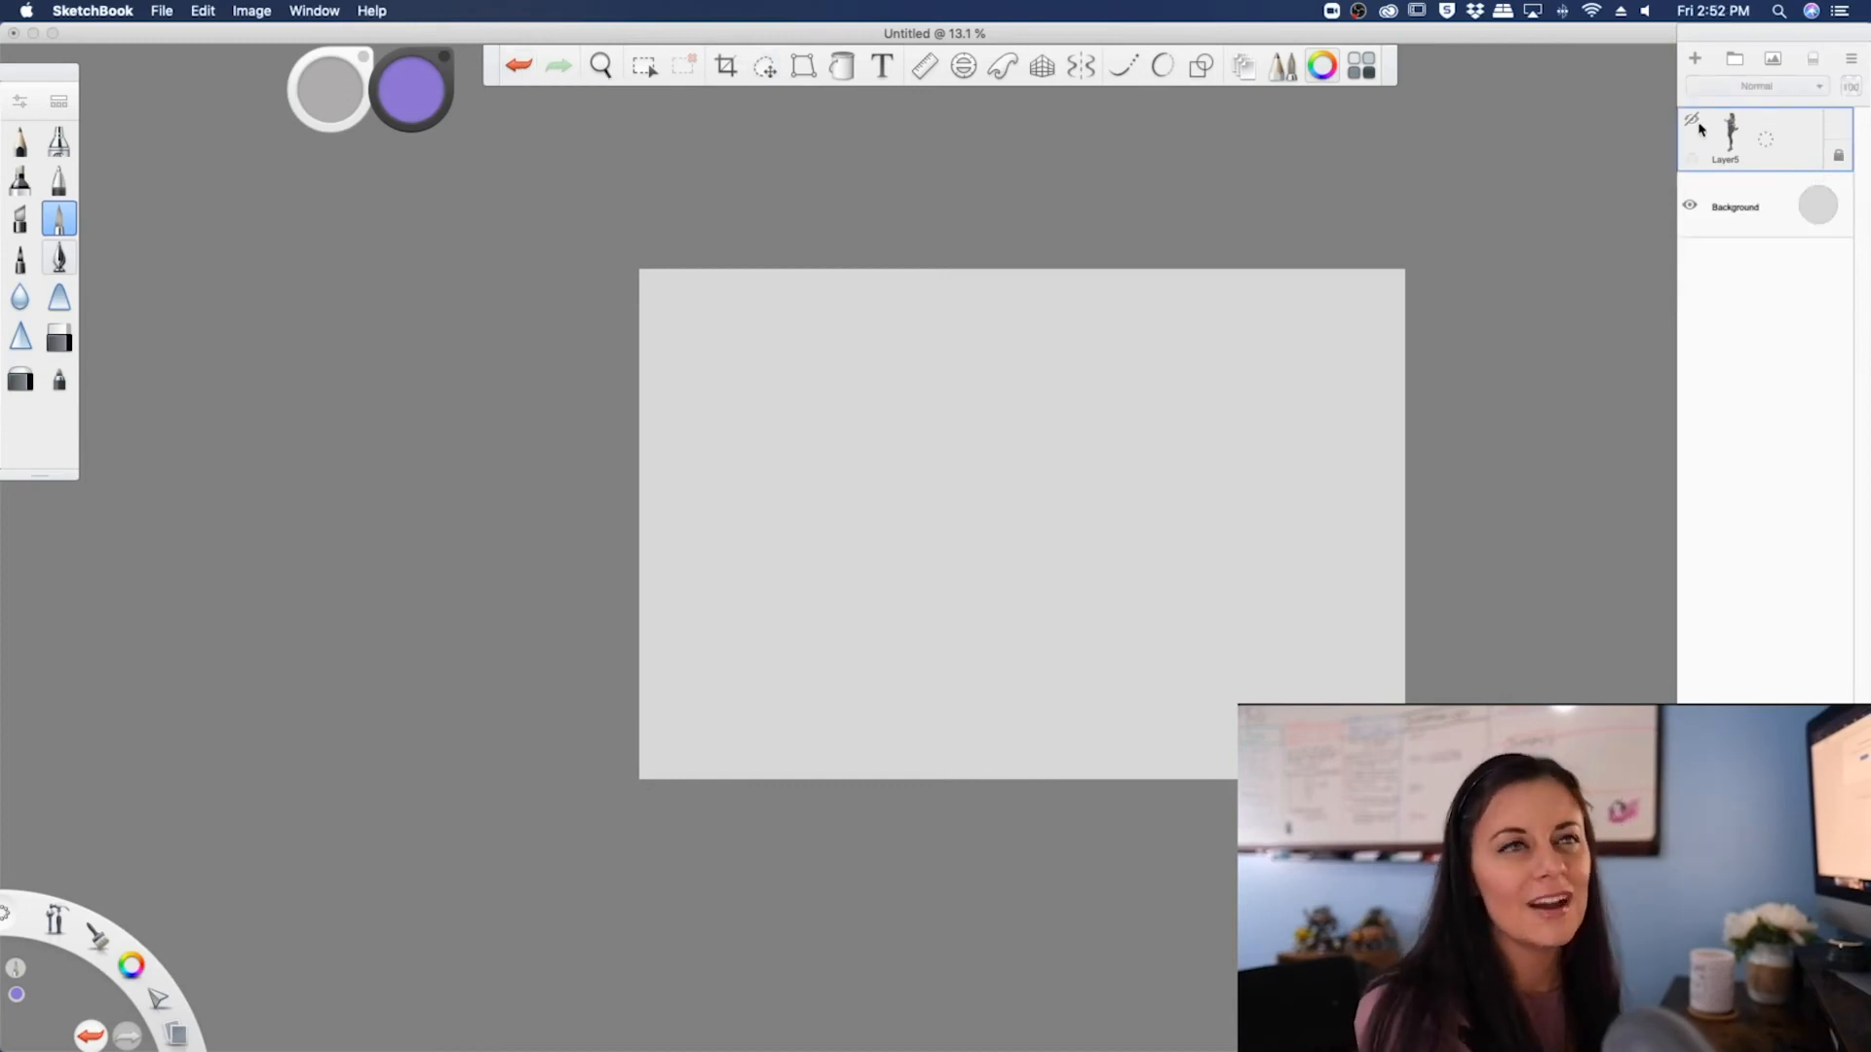
pyautogui.click(1695, 124)
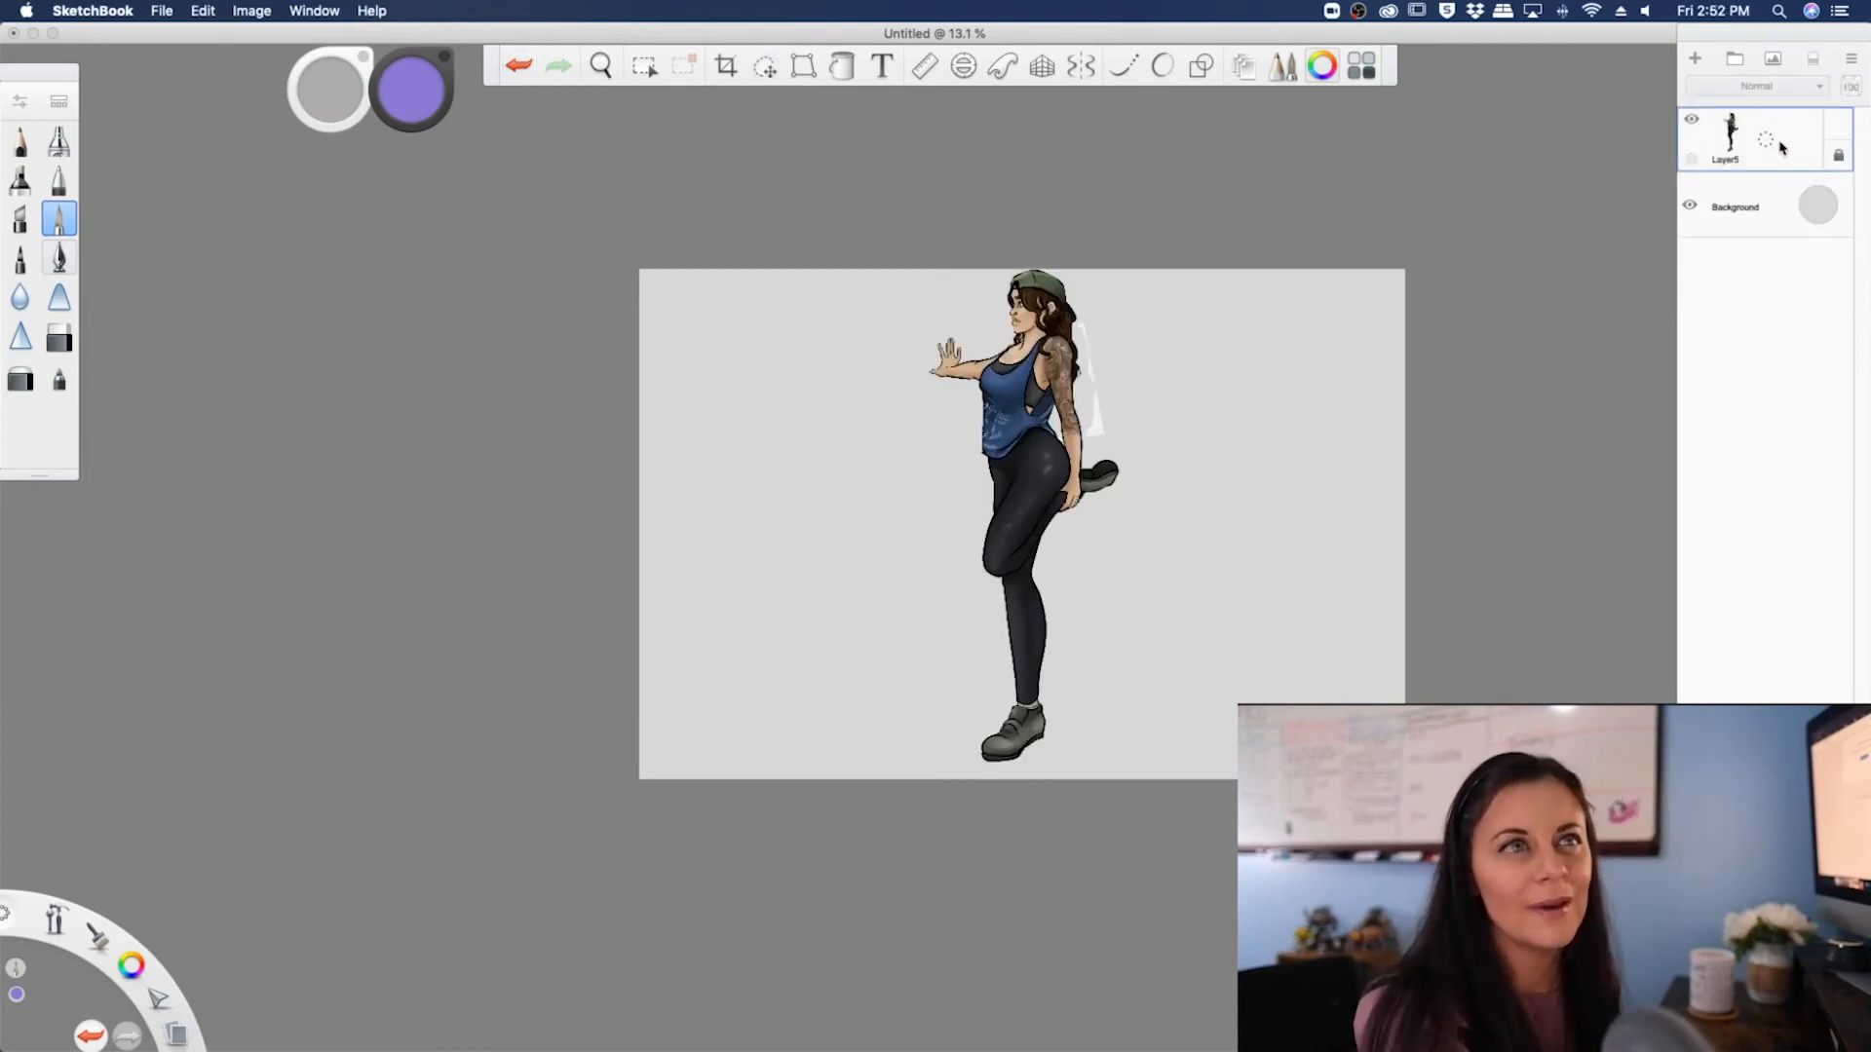
pyautogui.moveTo(1759, 144); pyautogui.dragTo(1762, 73)
pyautogui.click(1764, 200)
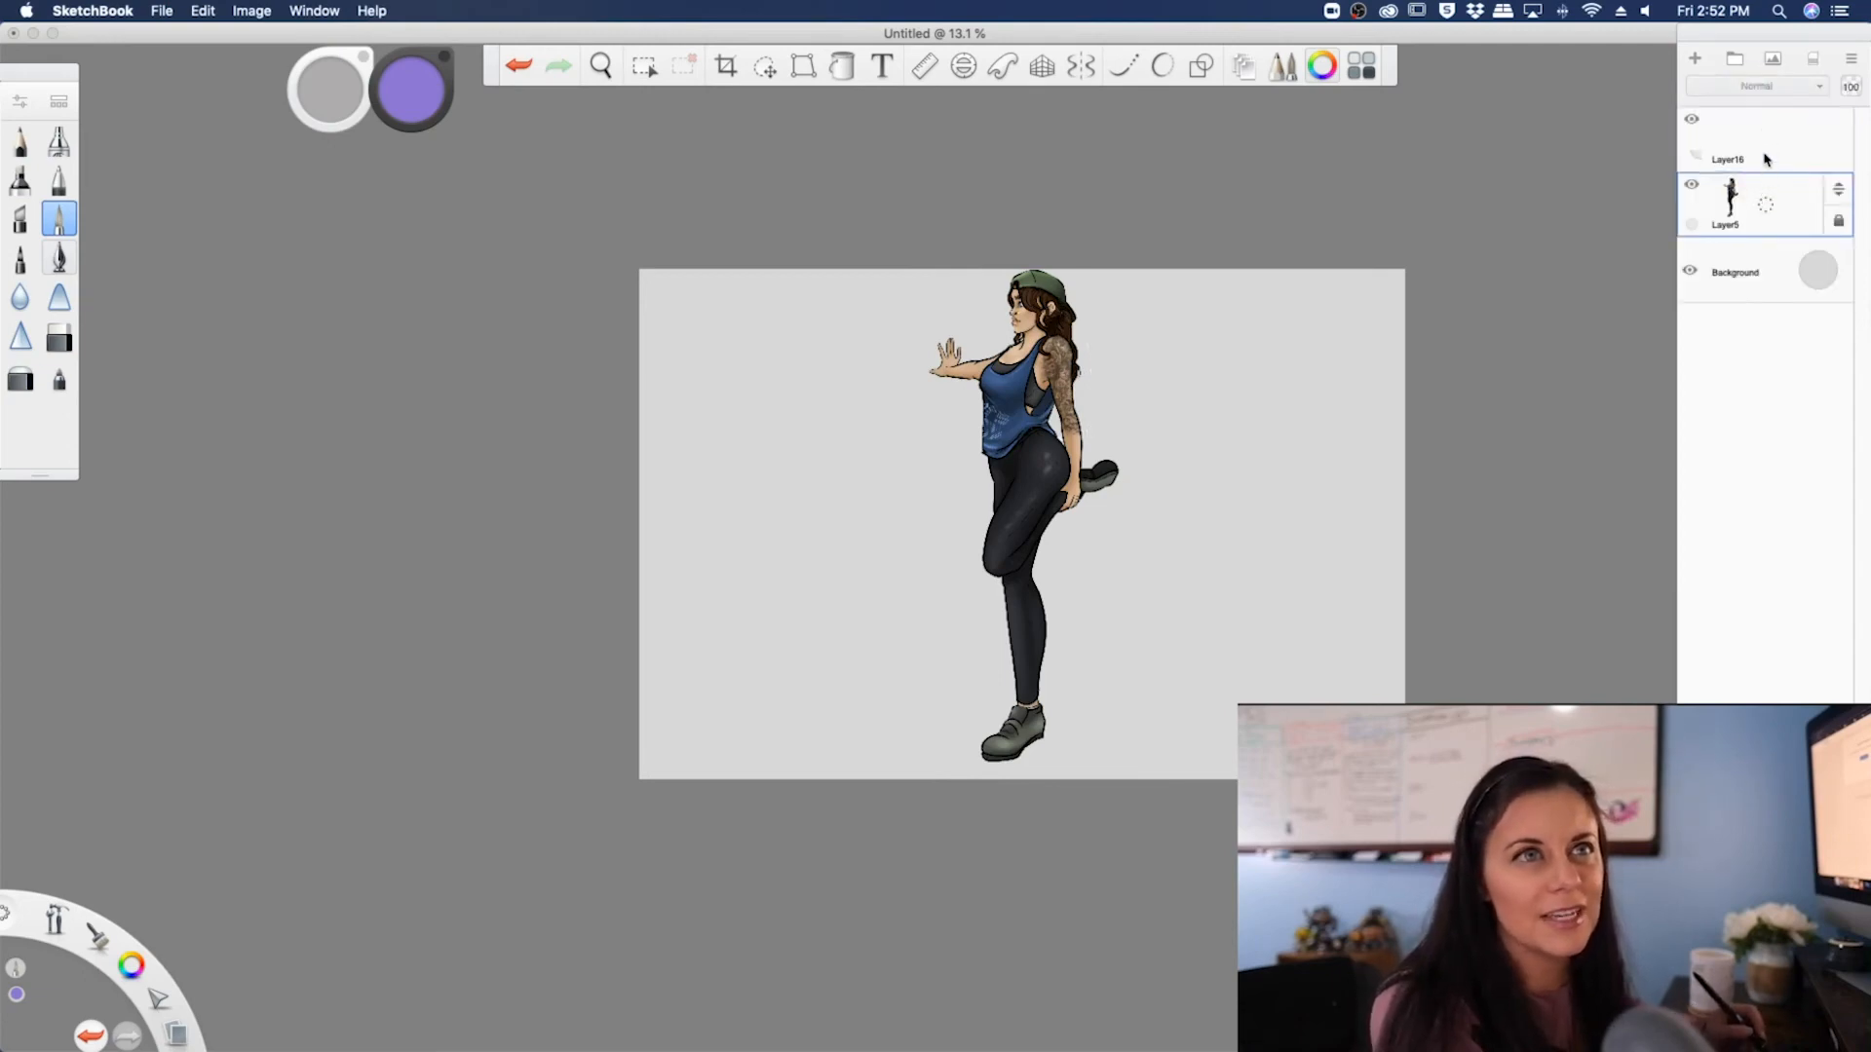
pyautogui.moveTo(1759, 202); pyautogui.dragTo(1754, 107)
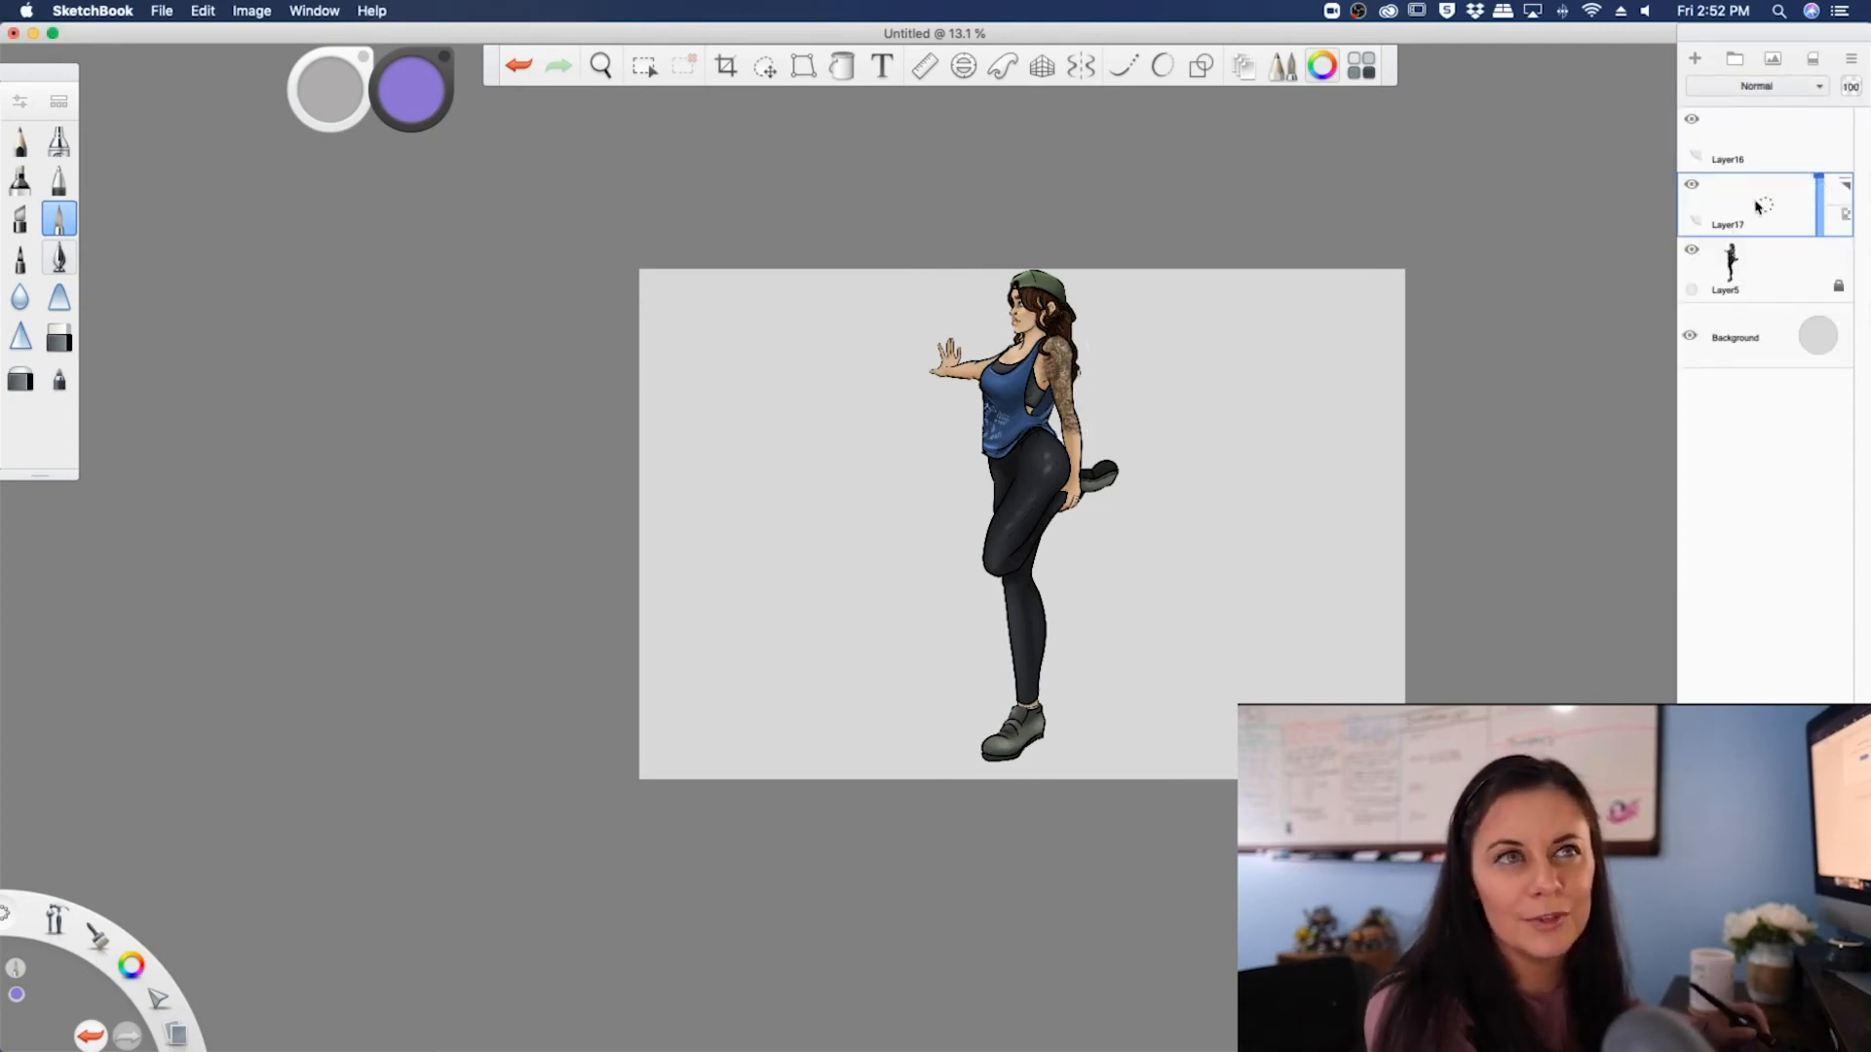
# - Keep the middle new layer's blending mode at Normal and set the top layer, Layer16, to Multiply
pyautogui.click(1753, 89)
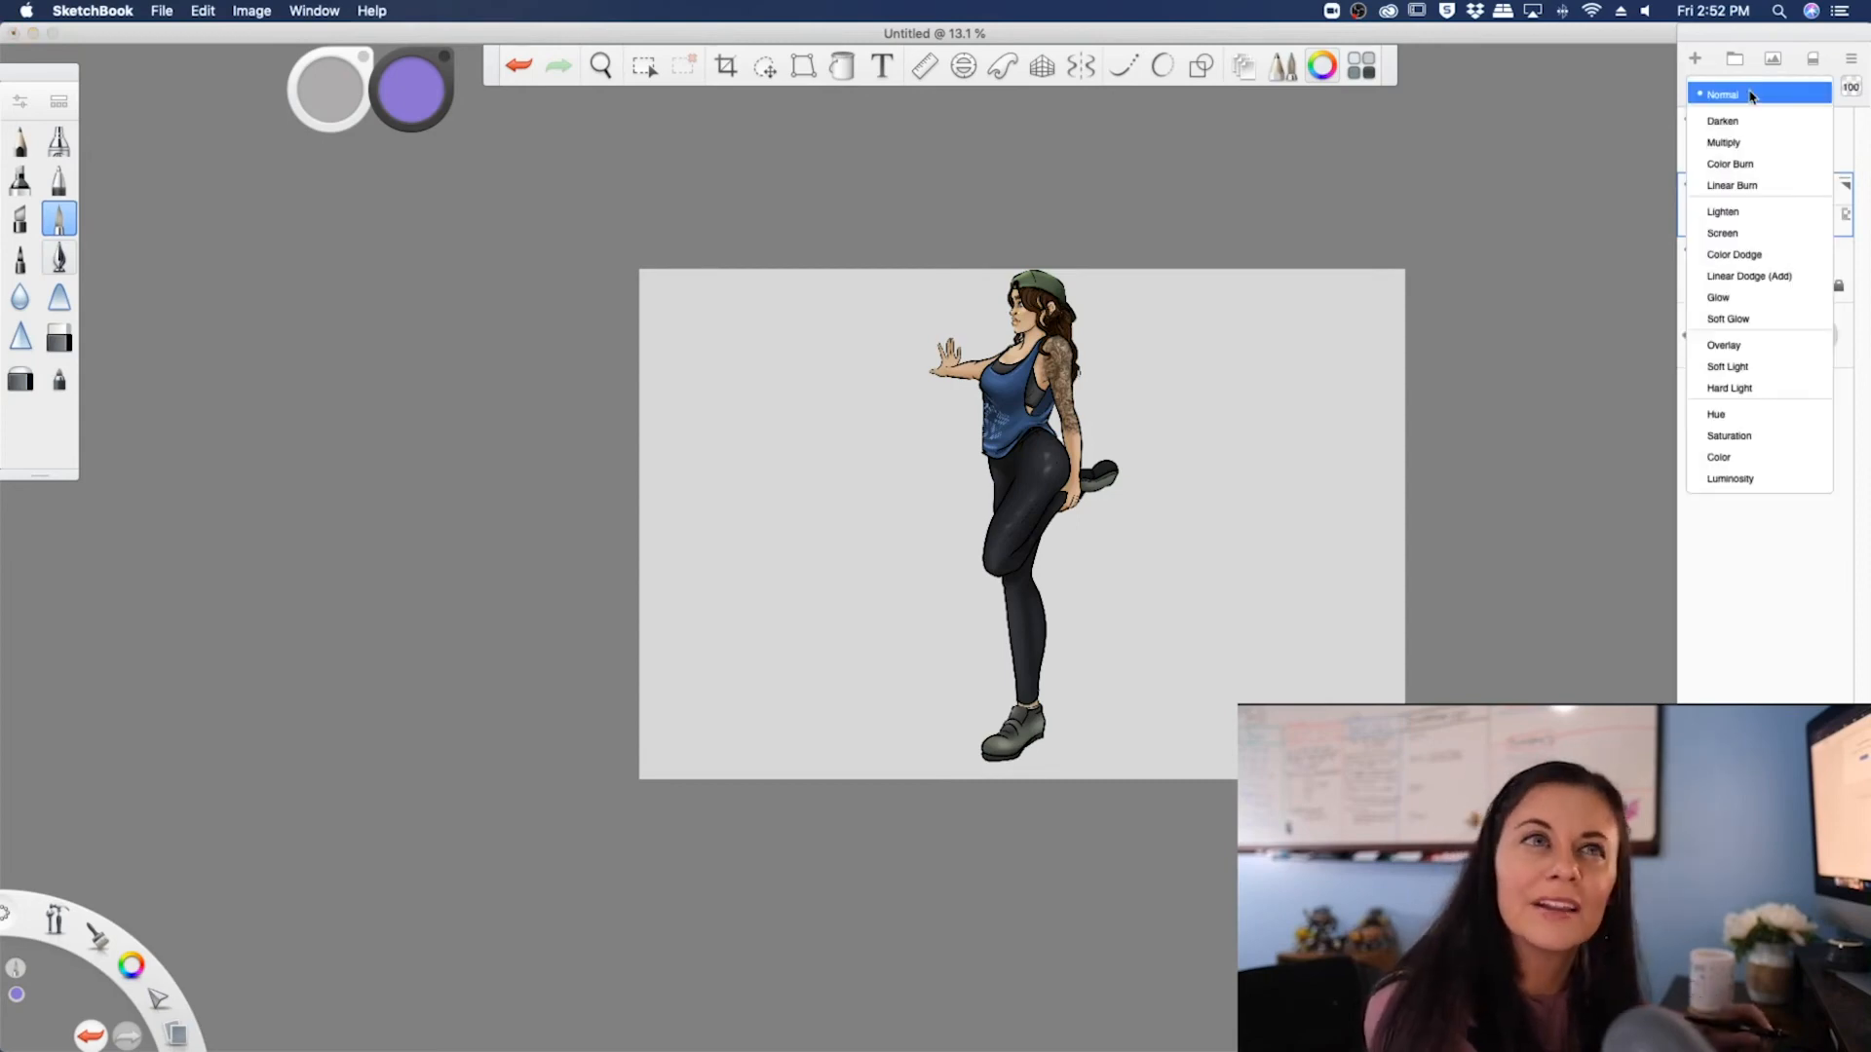
pyautogui.click(1753, 95)
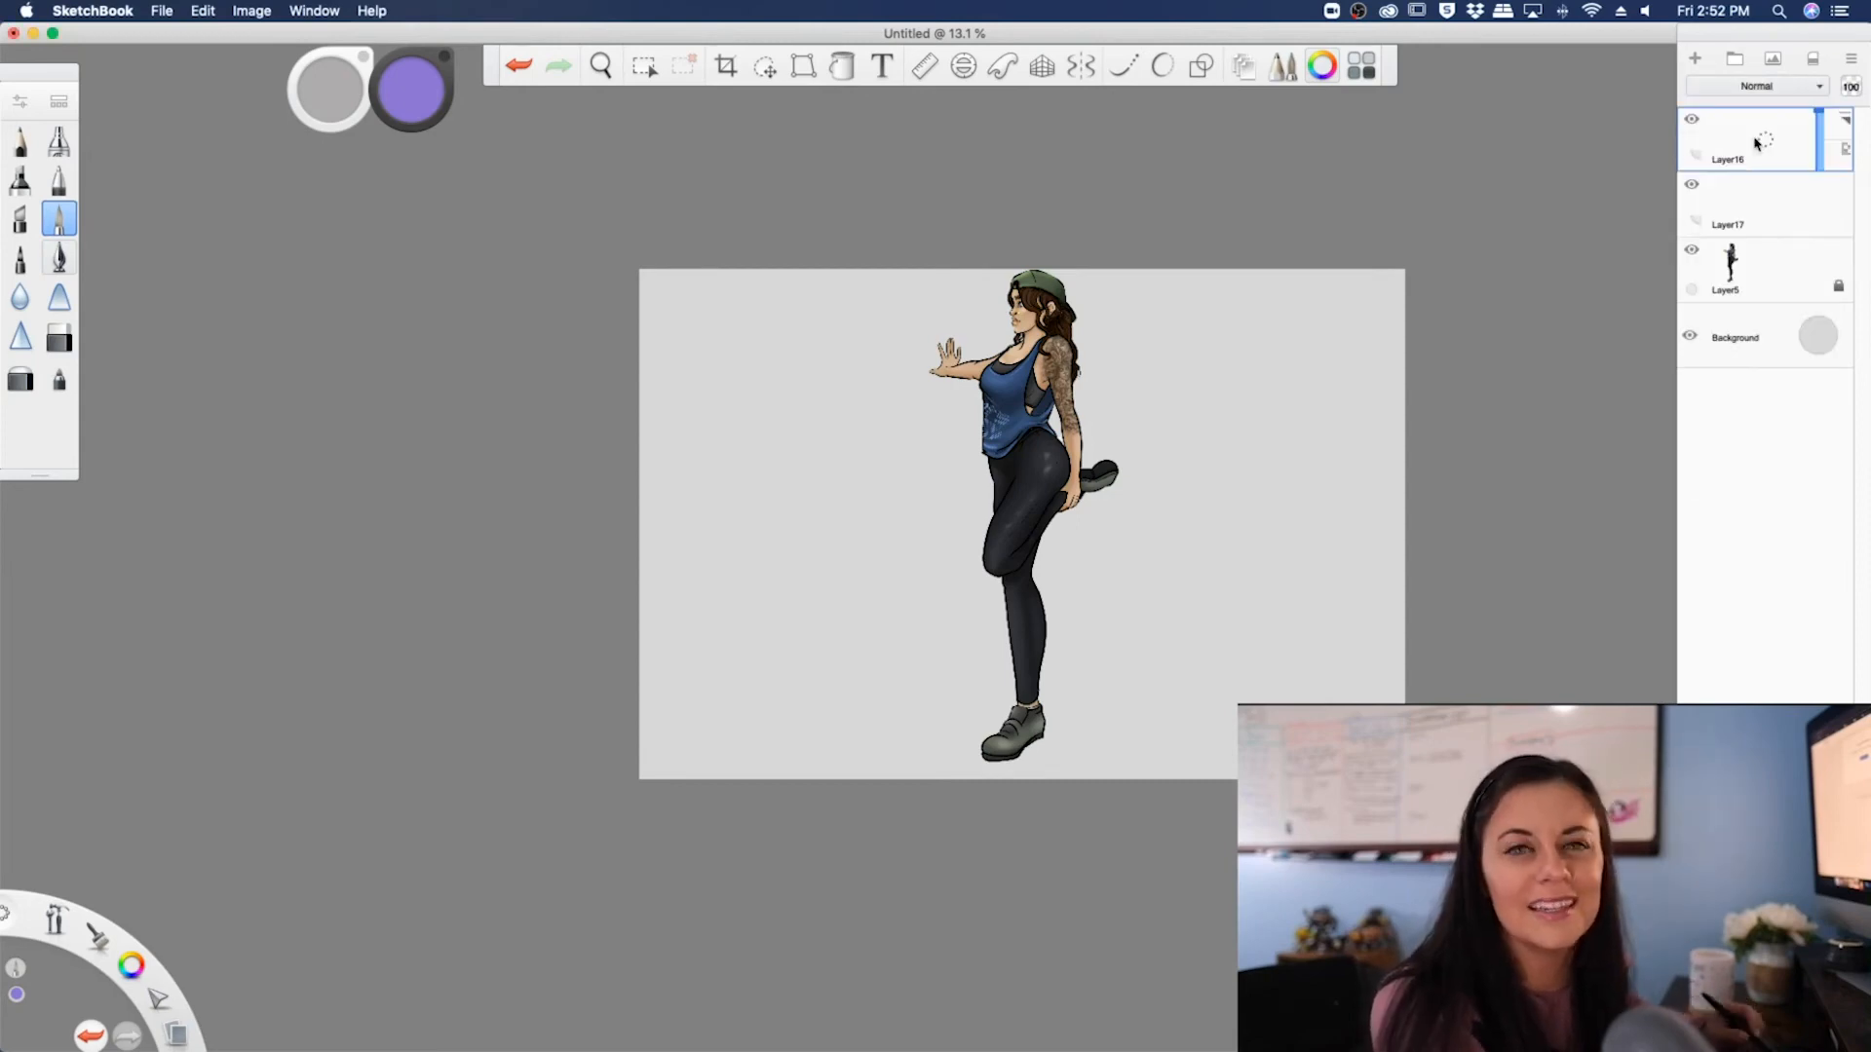
pyautogui.click(1757, 94)
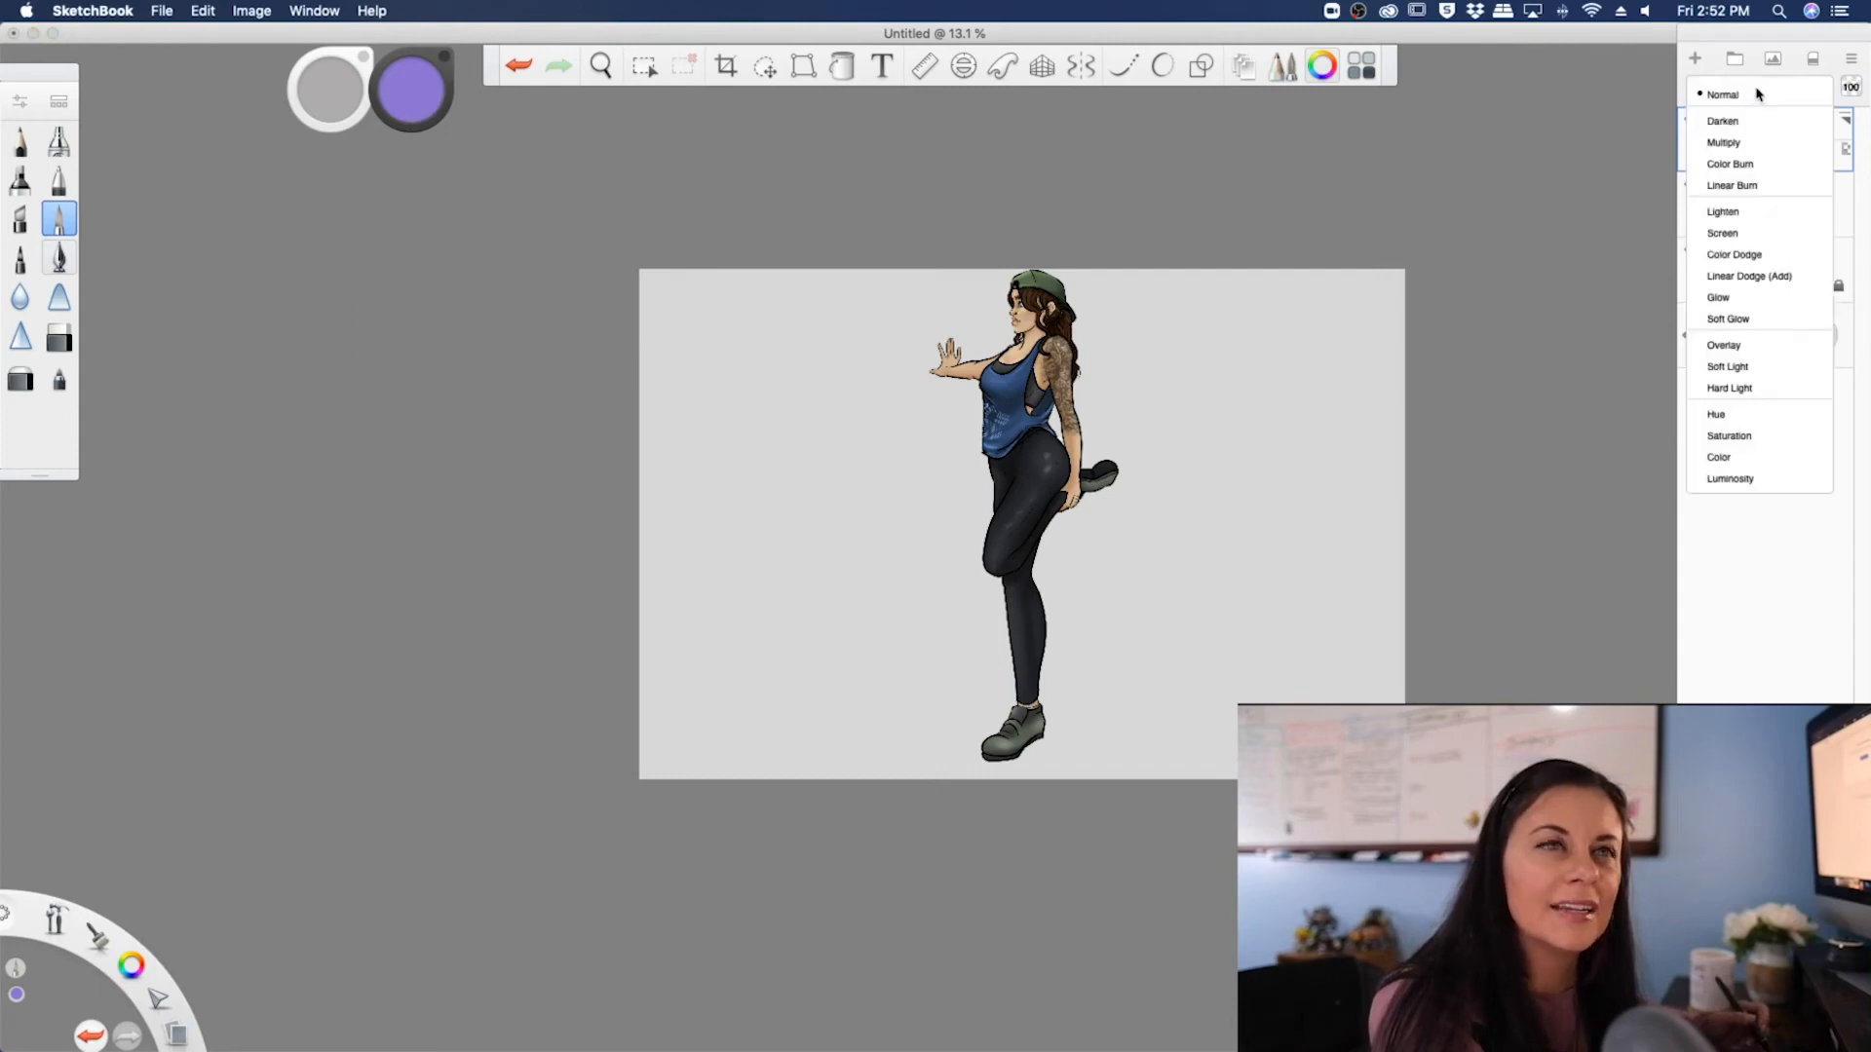
pyautogui.click(1767, 139)
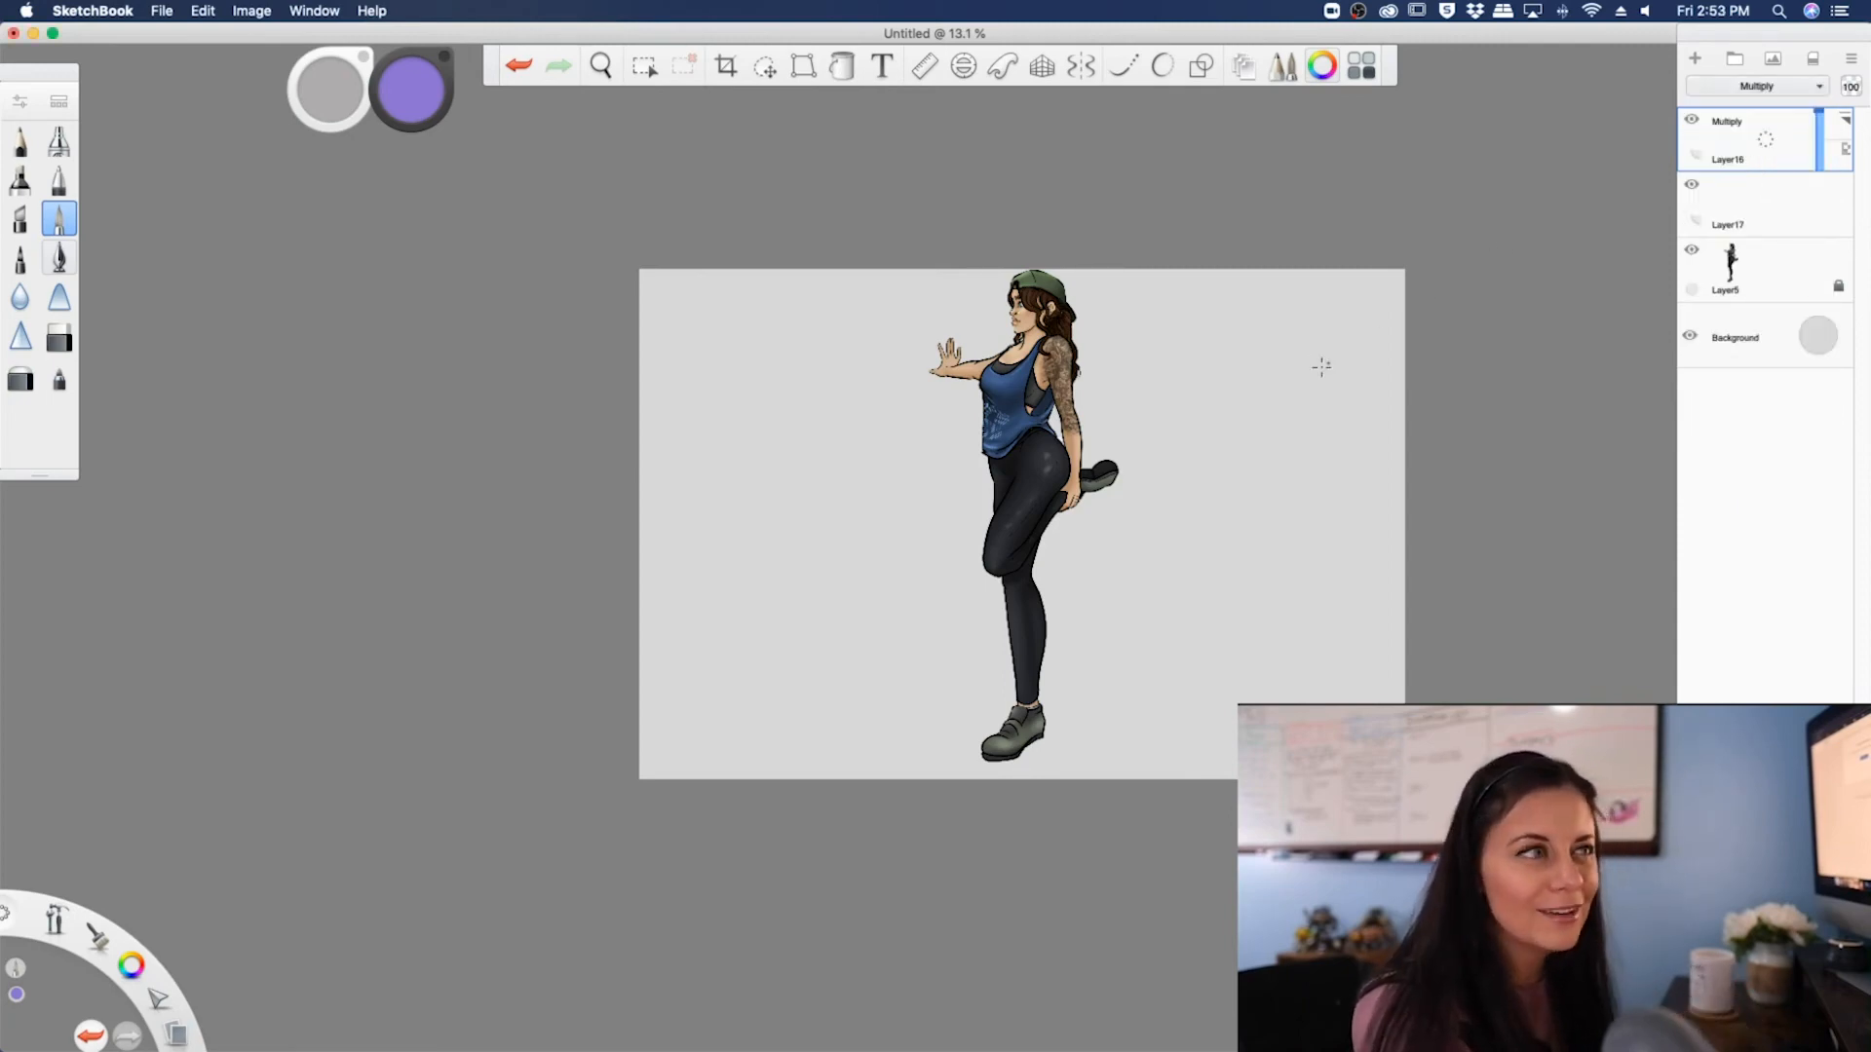
# - On Layer17, paint dark gray-green shading strokes along the character's tattooed arm and side, and hide that layer
pyautogui.press('space')
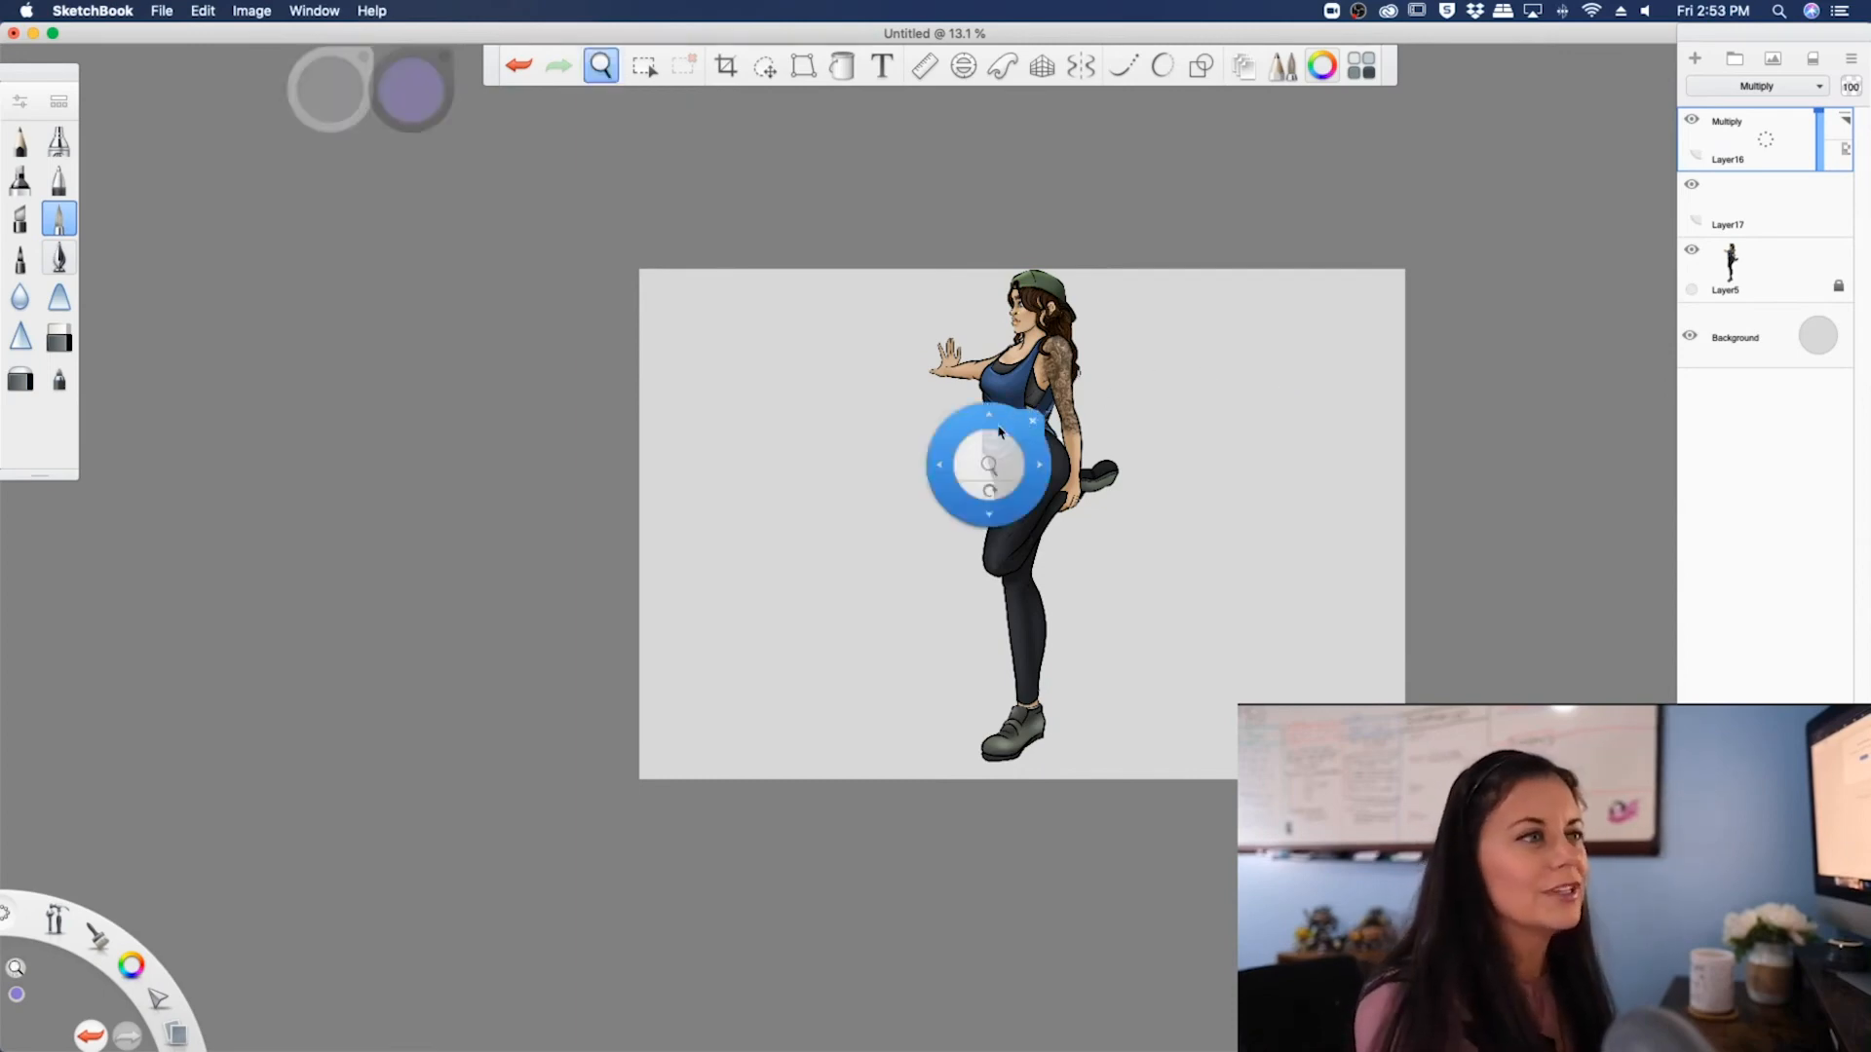
pyautogui.moveTo(1001, 433)
pyautogui.mouseDown()
pyautogui.moveTo(1026, 286)
pyautogui.moveTo(885, 261)
pyautogui.mouseUp()
pyautogui.press('space')
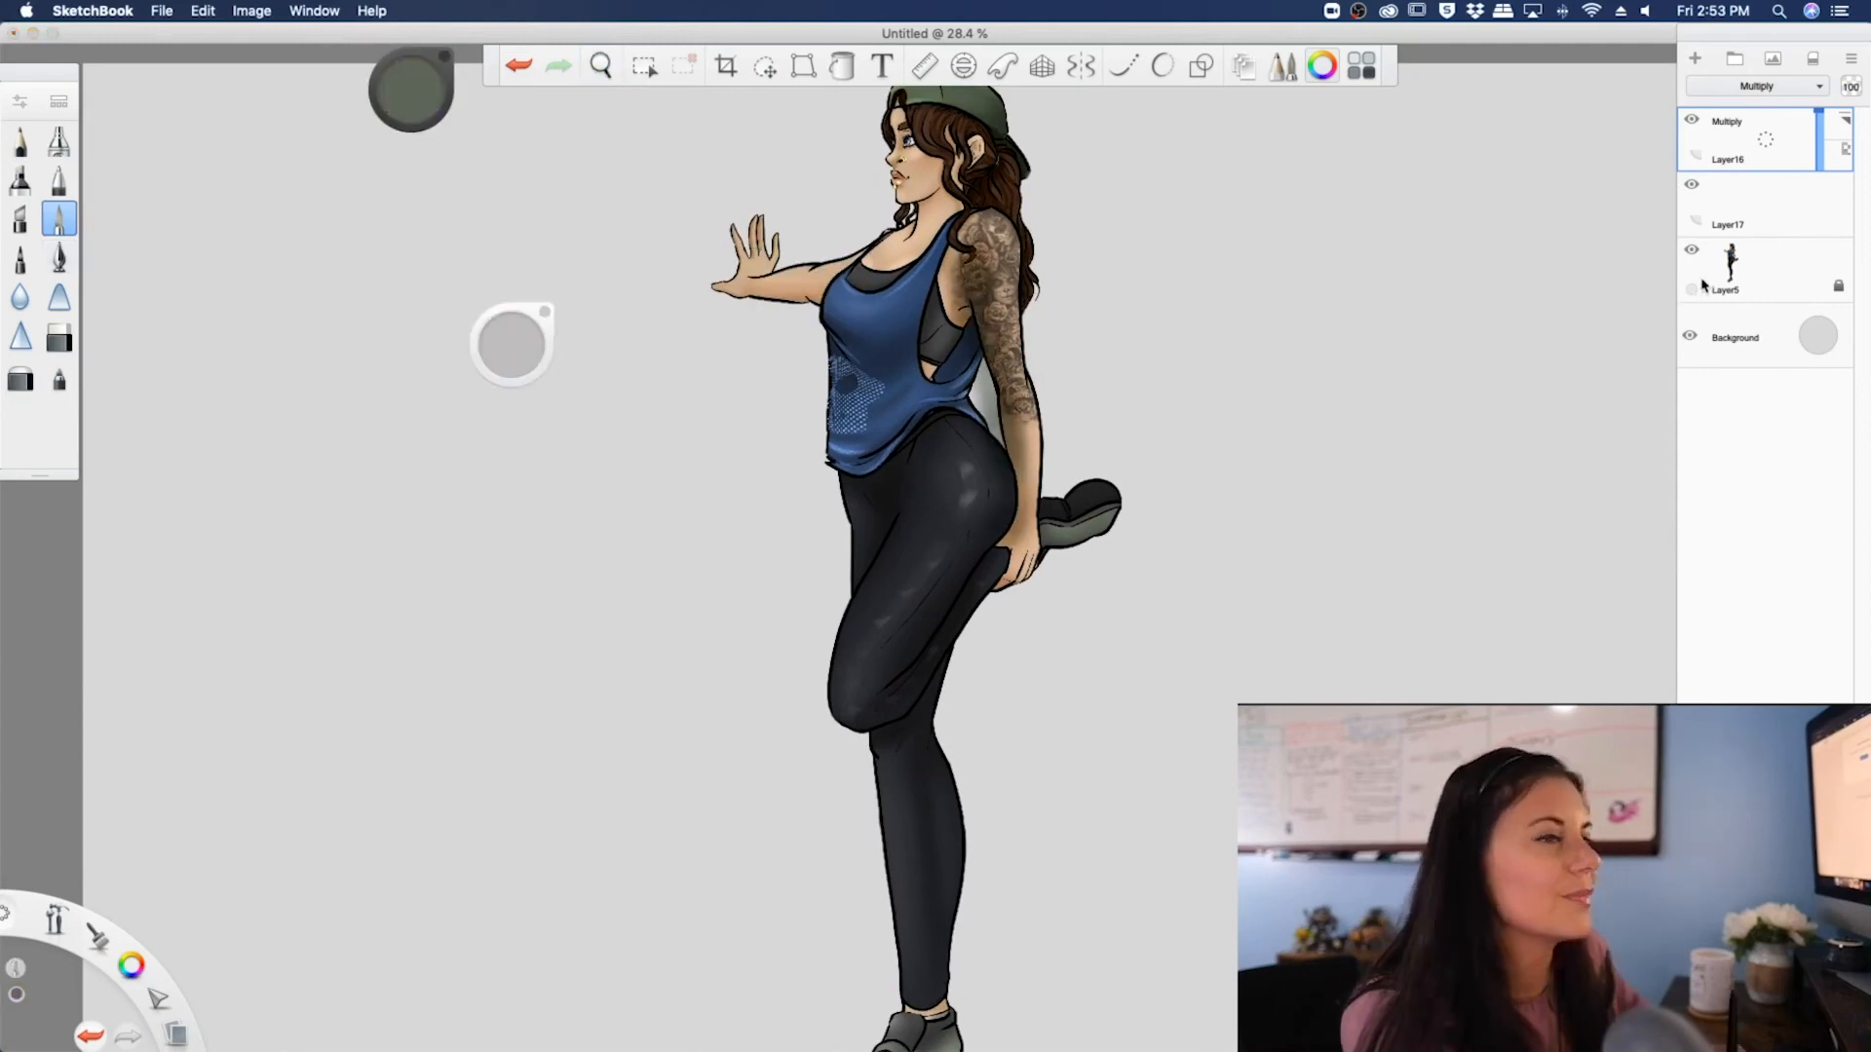
pyautogui.click(1771, 220)
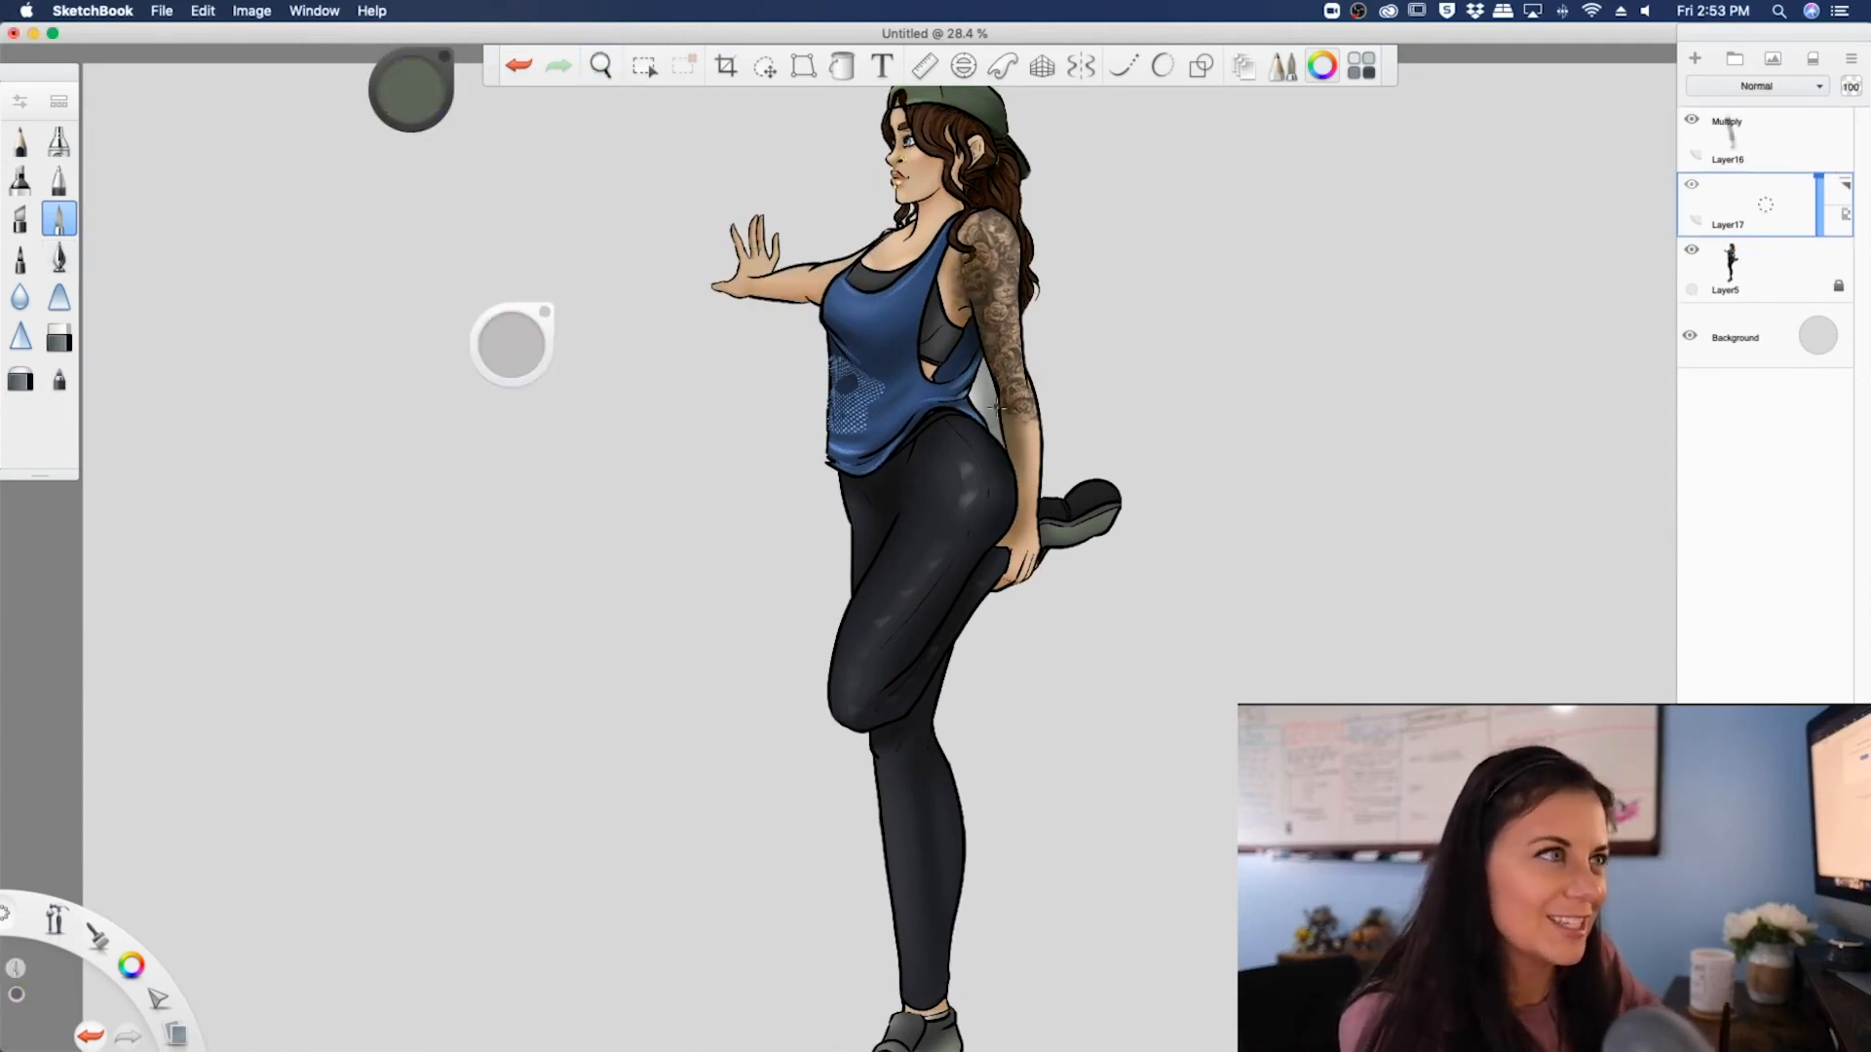
pyautogui.moveTo(998, 387); pyautogui.dragTo(1010, 466)
pyautogui.moveTo(996, 378); pyautogui.dragTo(968, 253)
pyautogui.moveTo(1004, 414)
pyautogui.mouseDown()
pyautogui.moveTo(1023, 487)
pyautogui.moveTo(1016, 429)
pyautogui.moveTo(1005, 494)
pyautogui.mouseUp()
pyautogui.click(1692, 184)
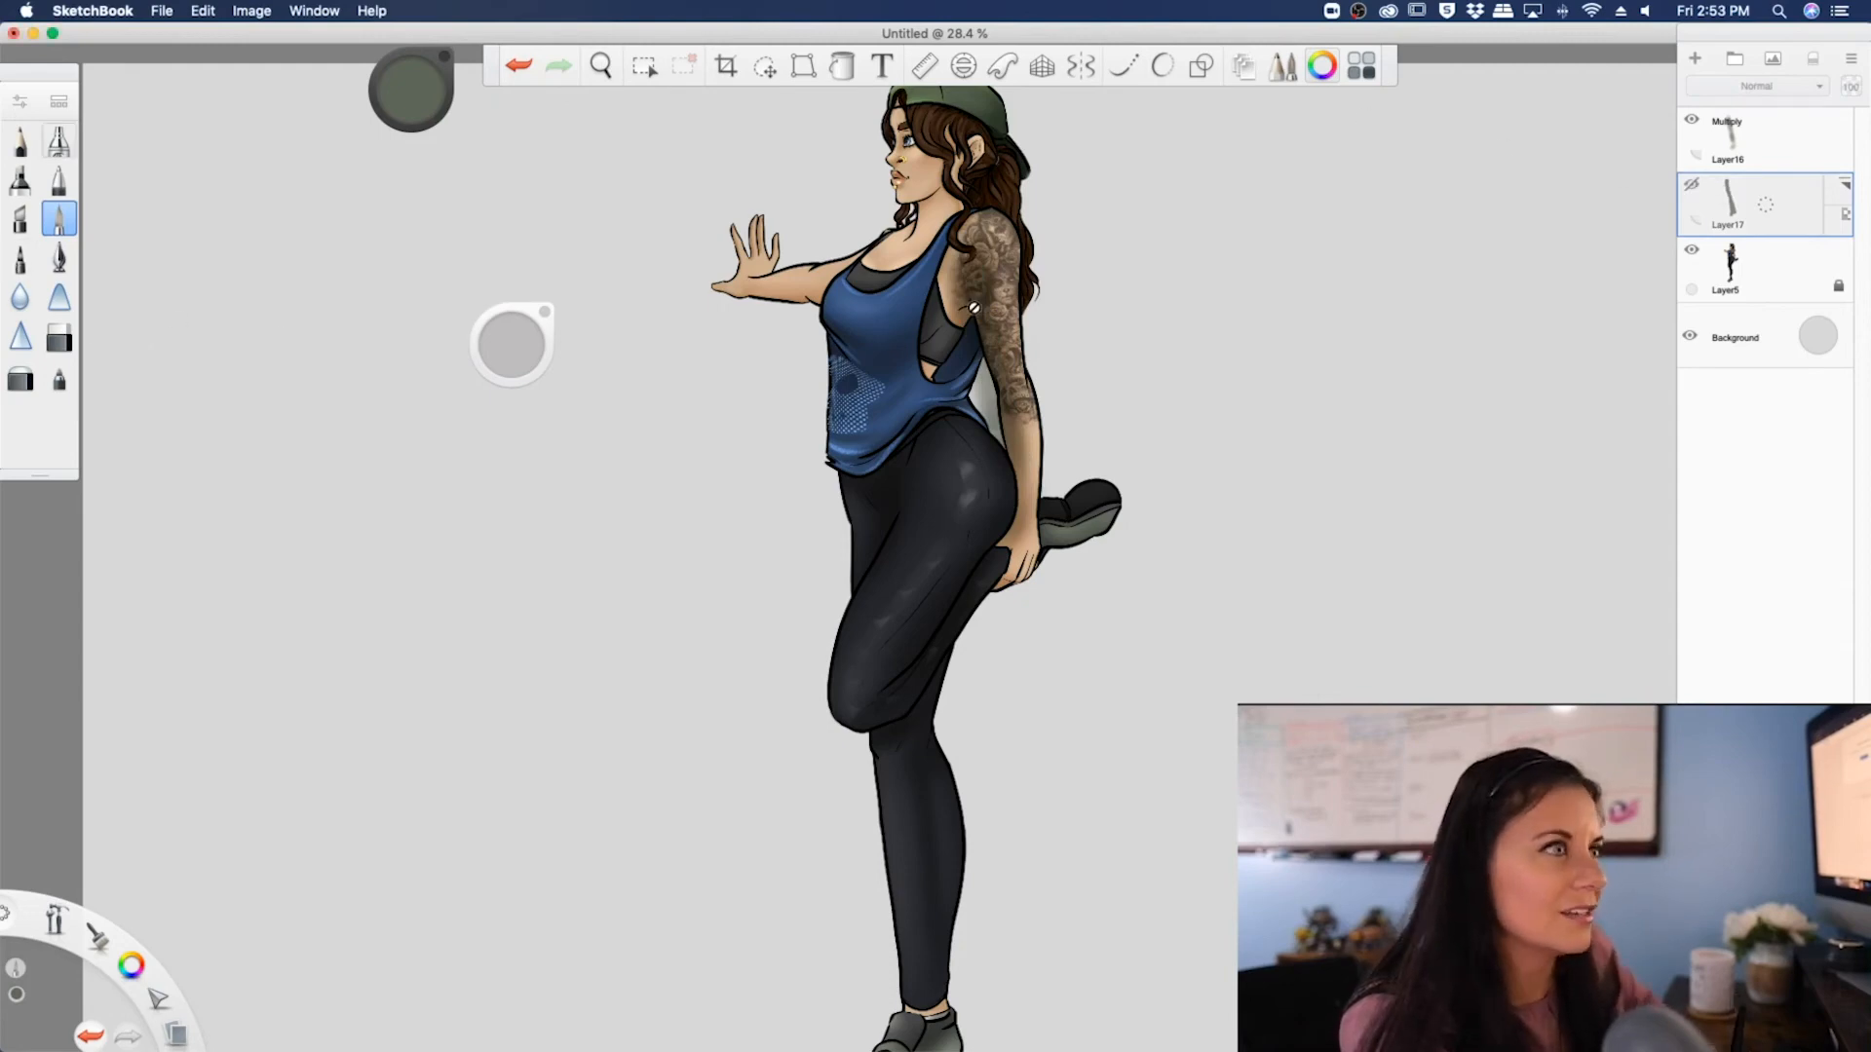
# - Compare the shading on Layer16 by switching its blending mode to Normal and back to Multiply
pyautogui.click(1766, 128)
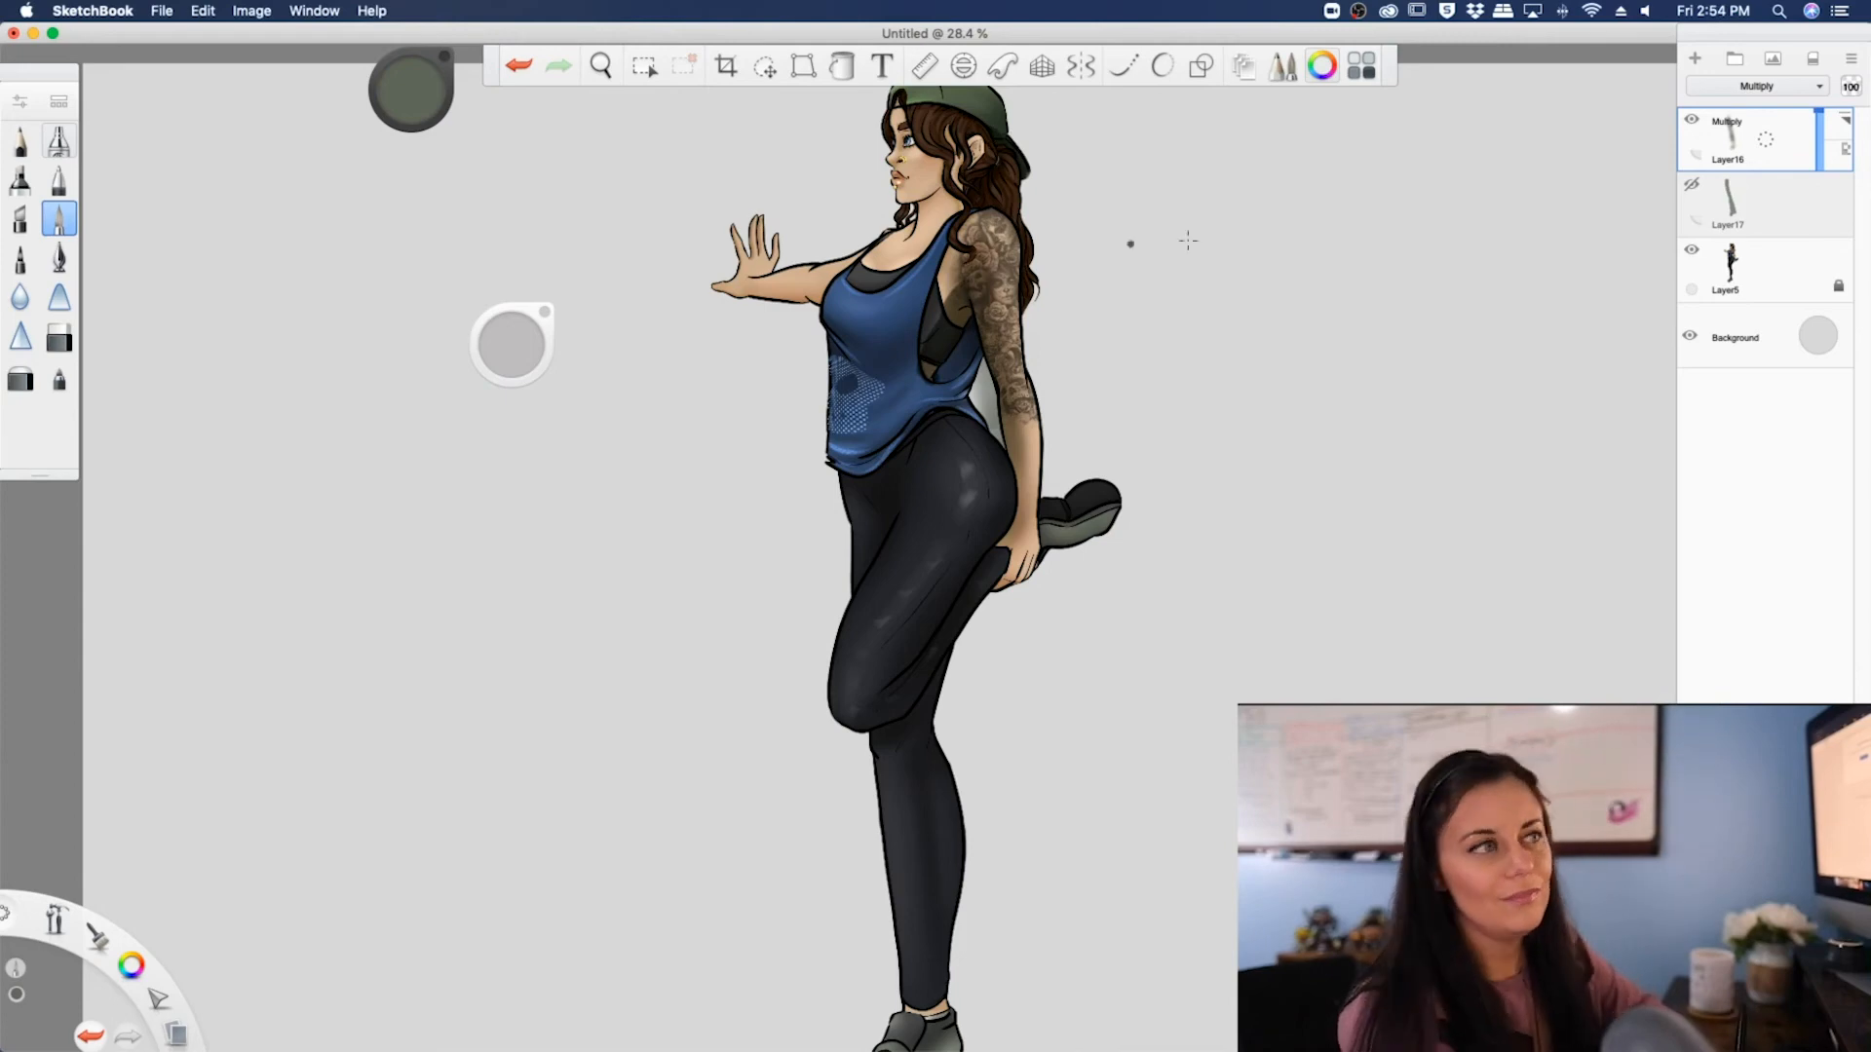
pyautogui.click(1766, 87)
pyautogui.click(1751, 94)
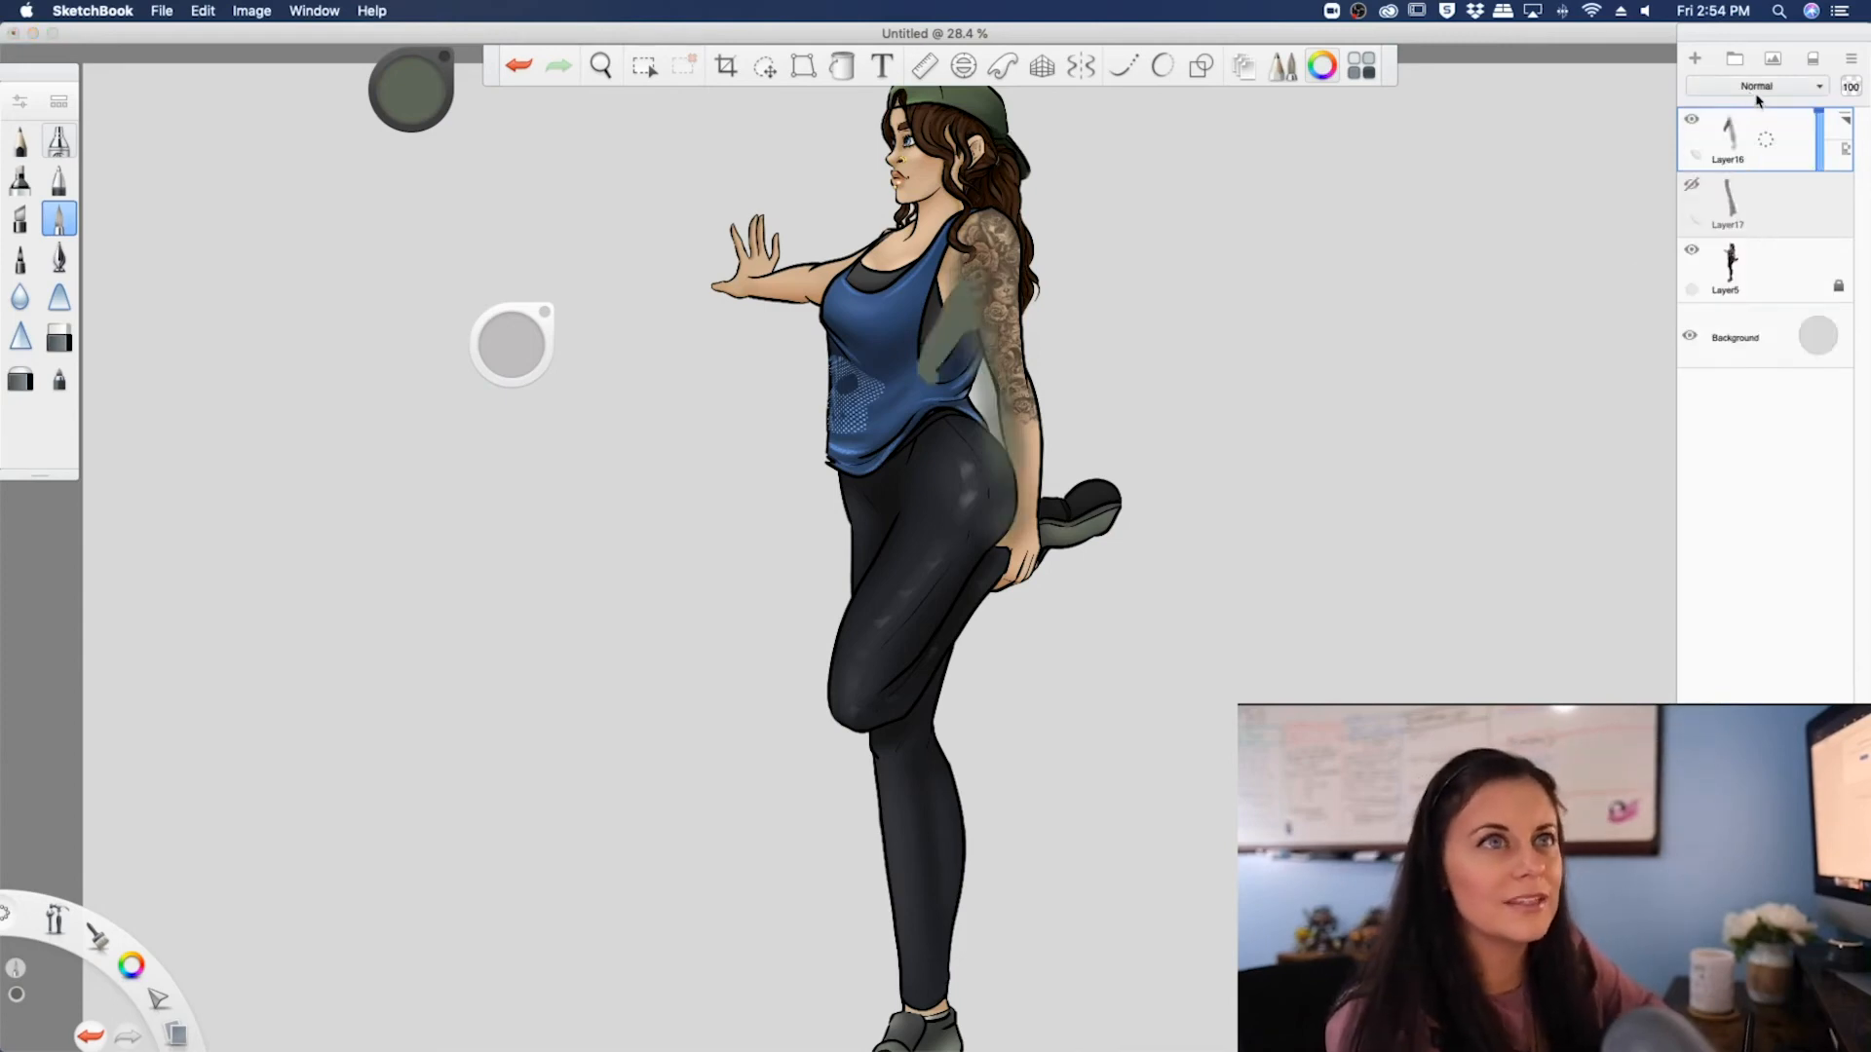
pyautogui.click(1741, 93)
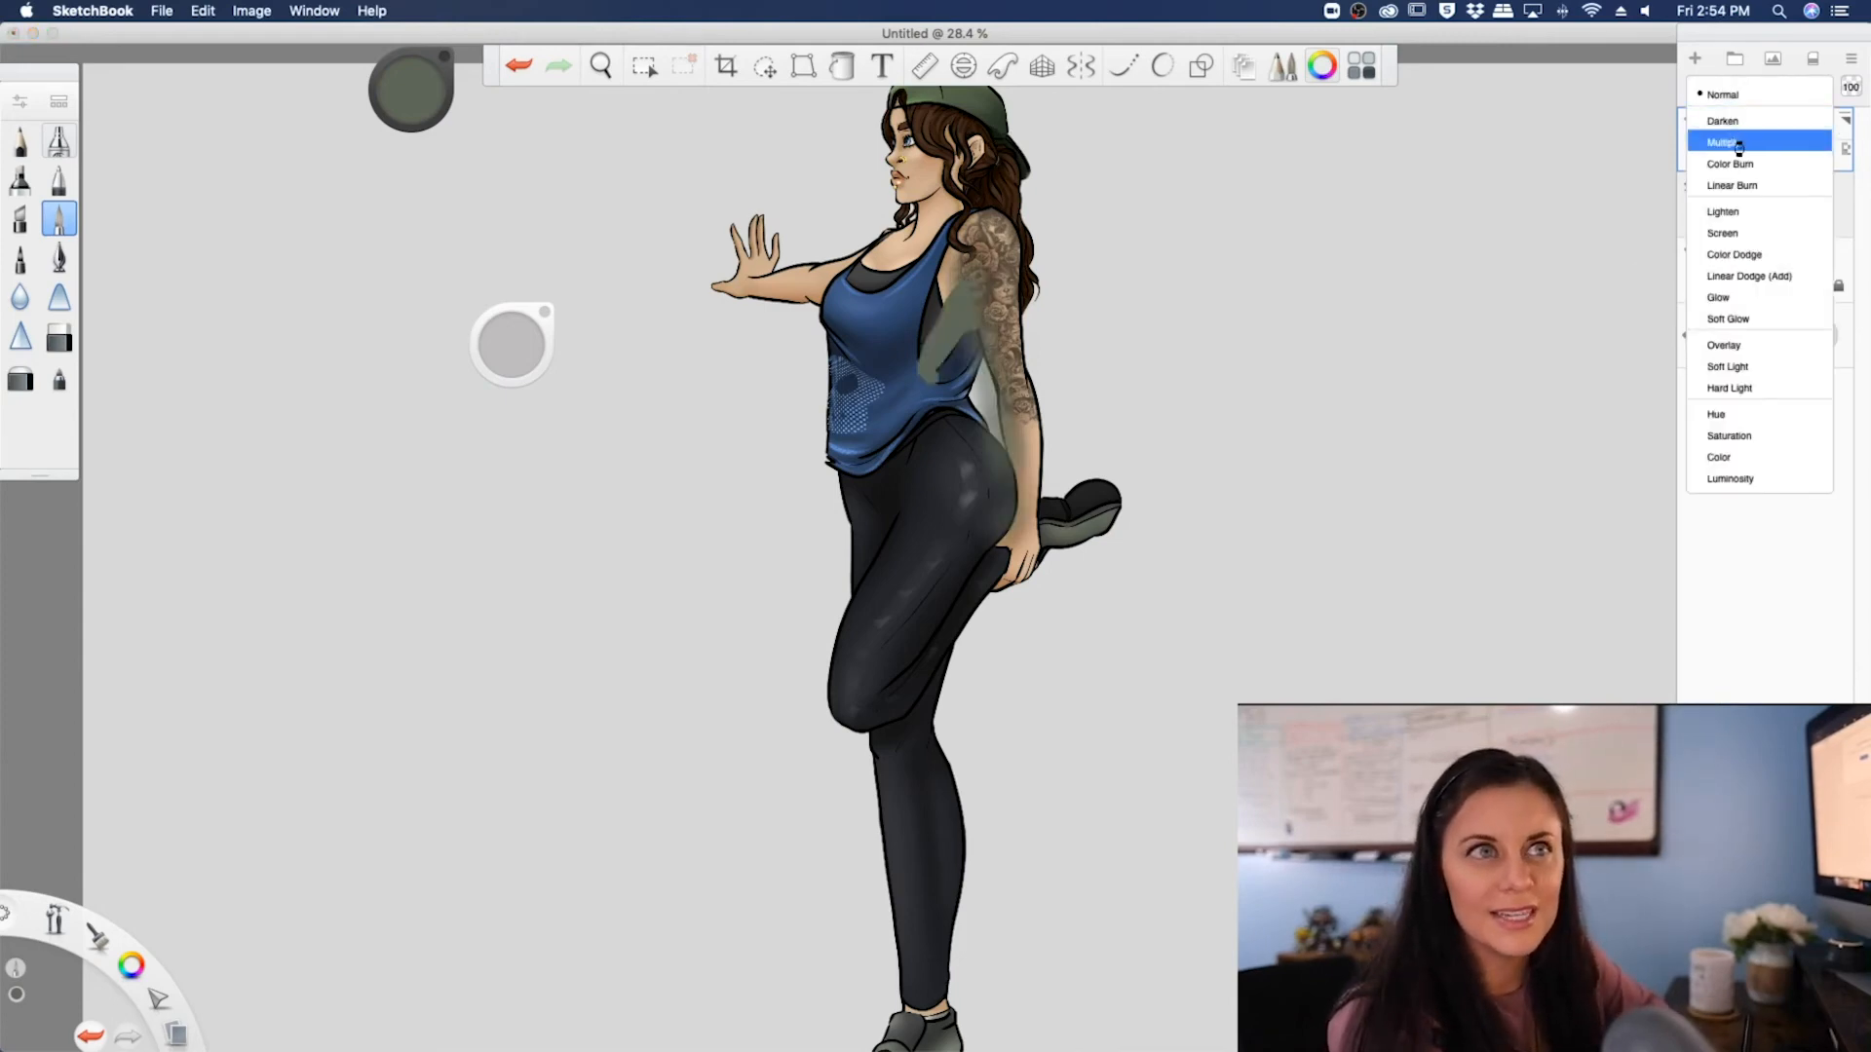
pyautogui.click(1734, 126)
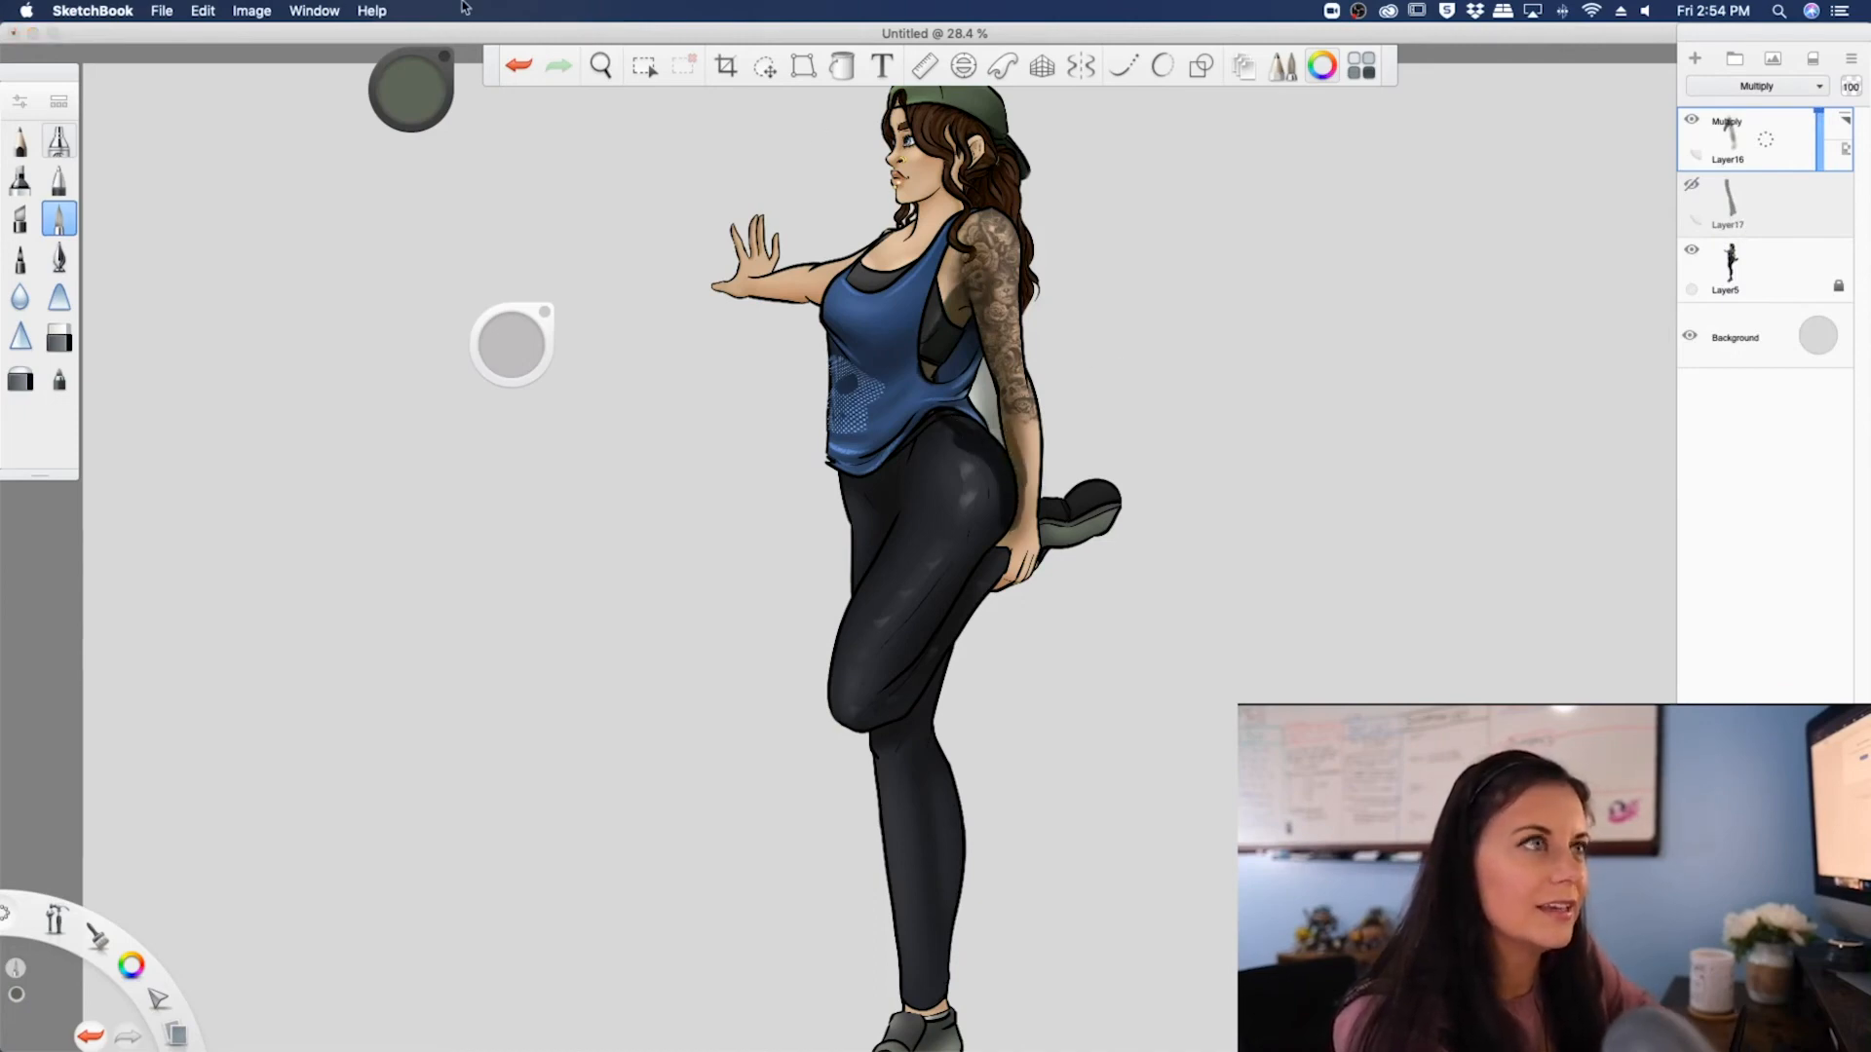
# - Undo the last shading stroke on Layer16, enable Steady Stroke at 40, and paint a new shading stroke along the tattooed arm
pyautogui.click(518, 66)
pyautogui.click(1122, 66)
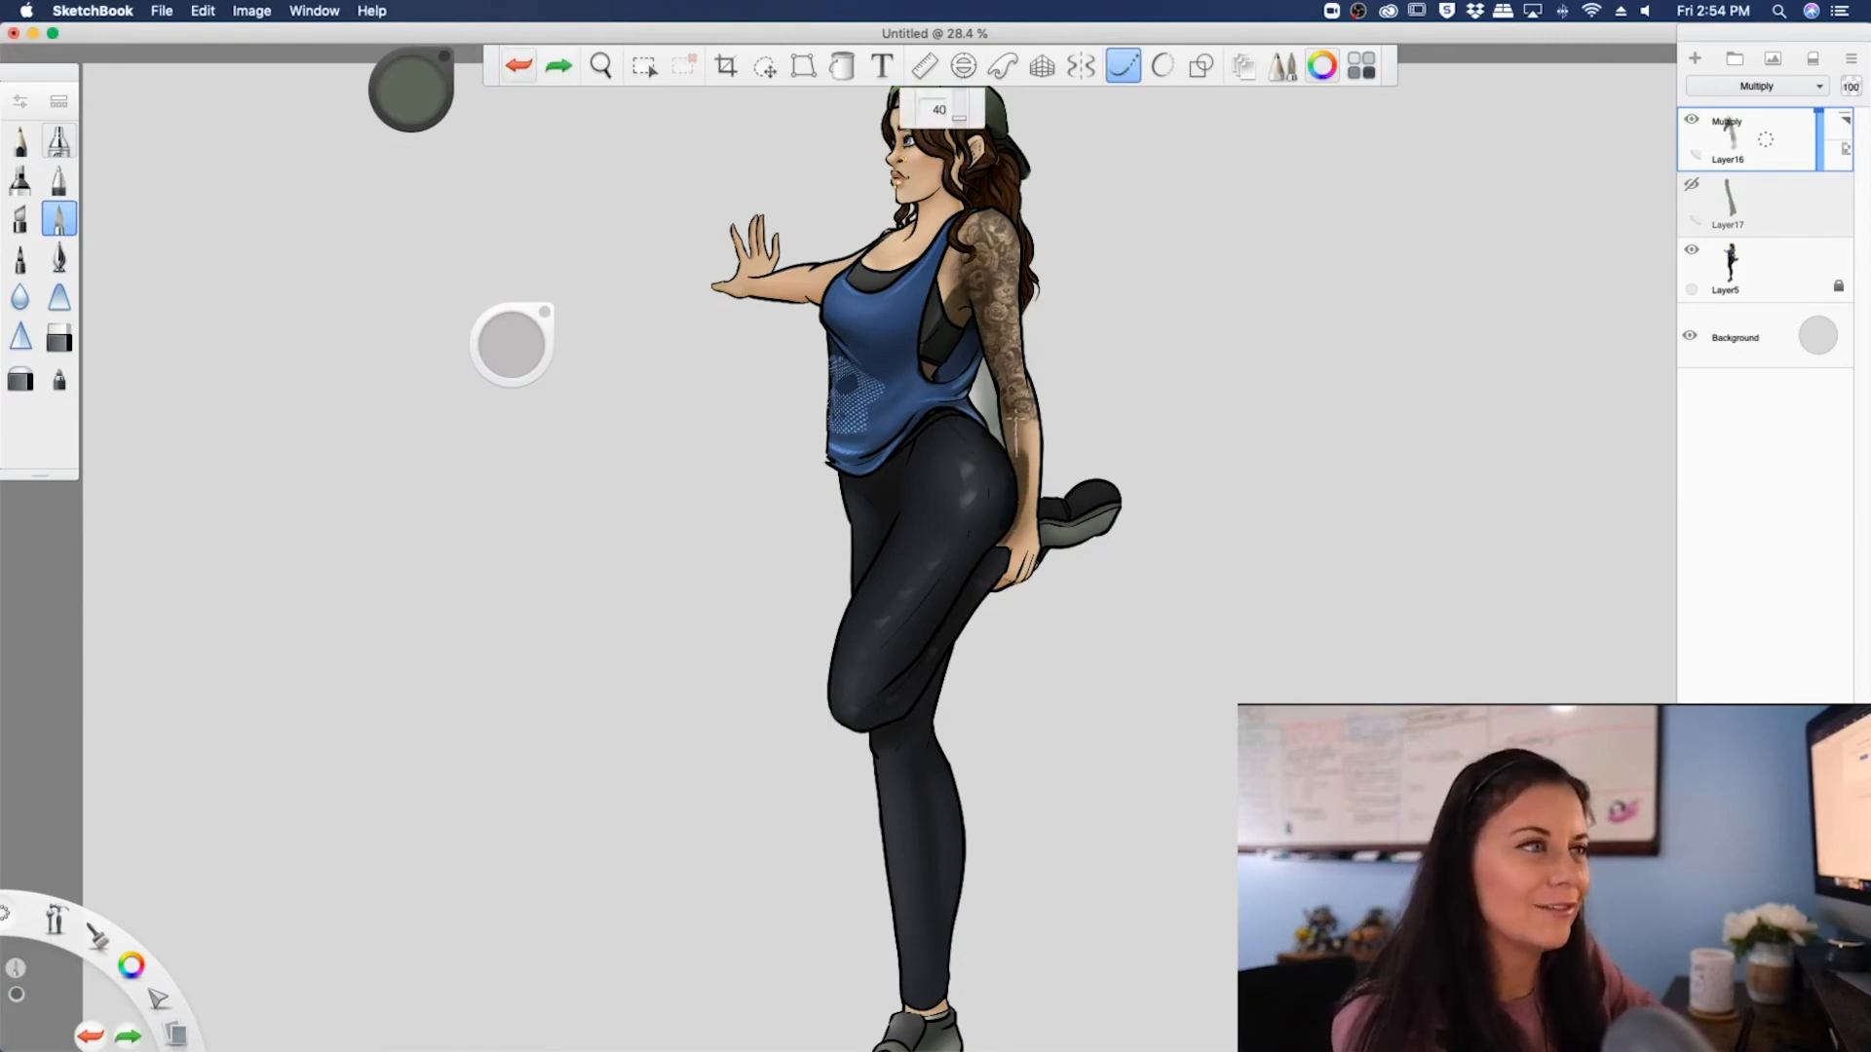
pyautogui.moveTo(984, 340); pyautogui.dragTo(963, 228)
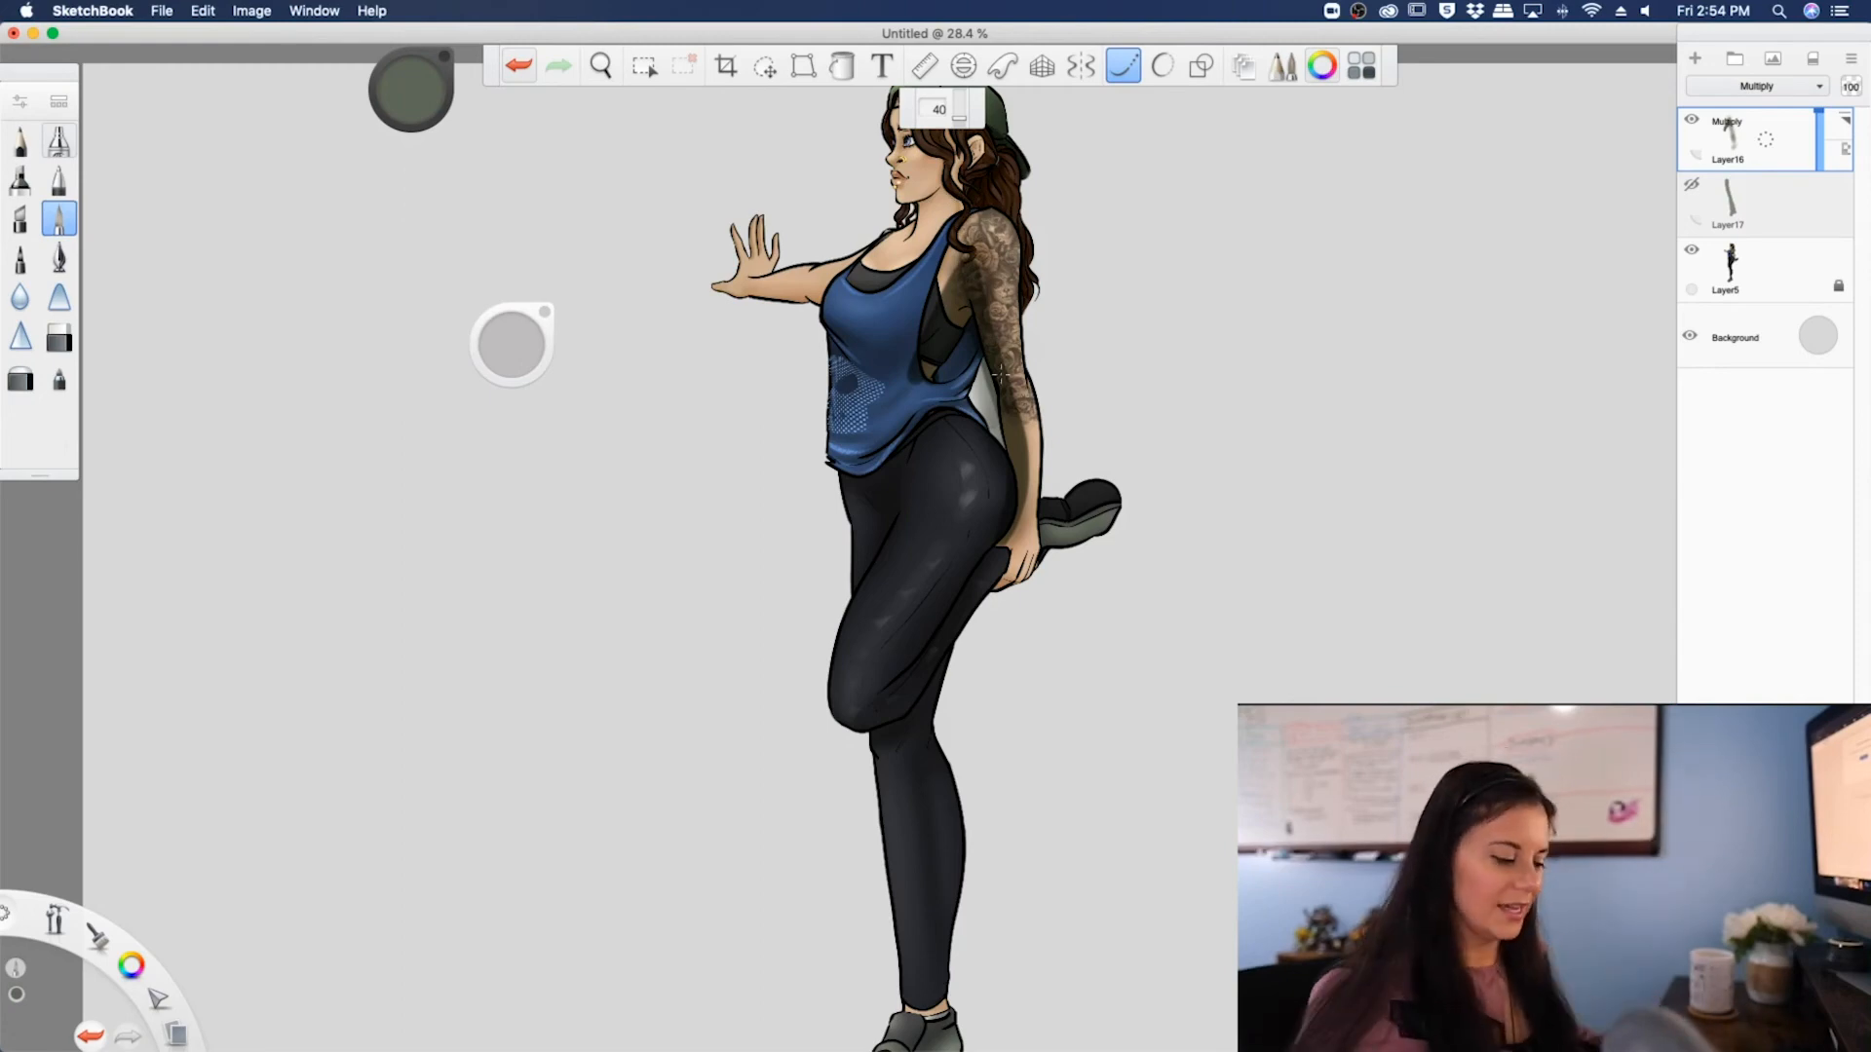
pyautogui.press('space')
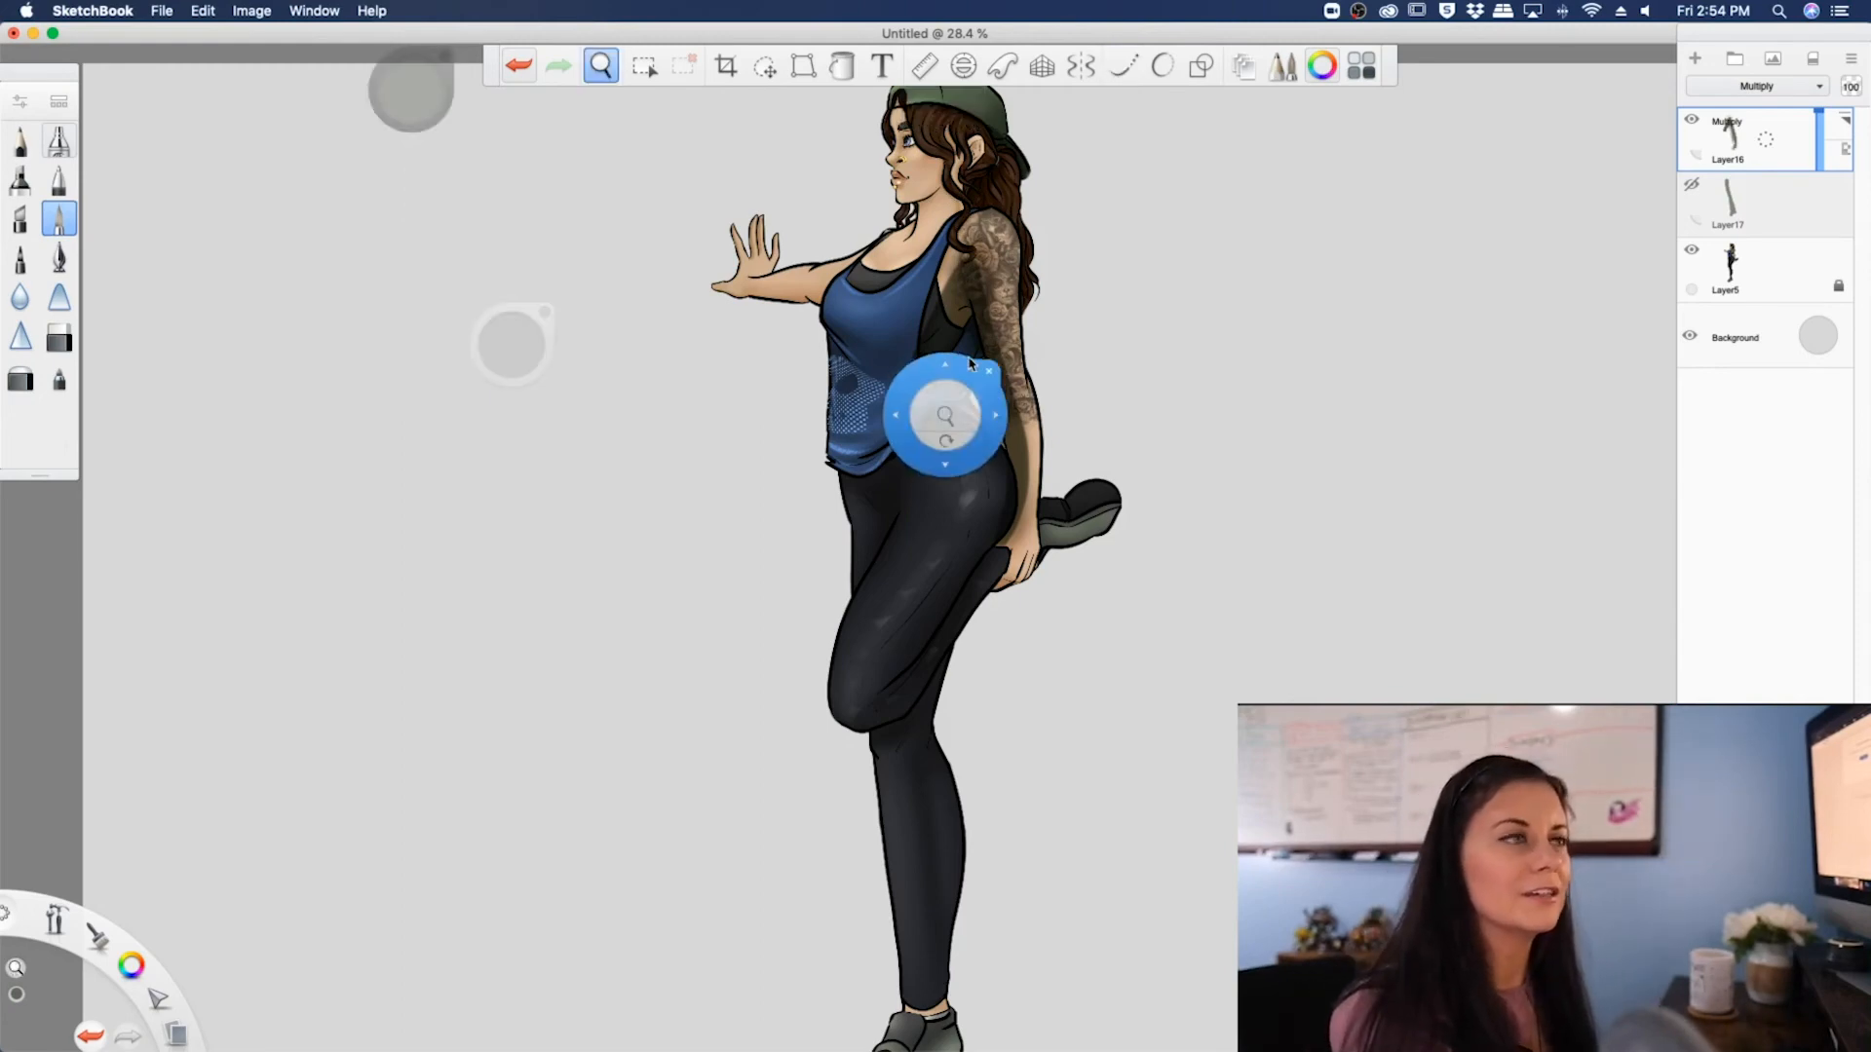
# - Shade the underside of the character's outstretched arm on Layer16 and lower that layer's opacity to about 43%
pyautogui.moveTo(978, 360); pyautogui.dragTo(978, 589)
pyautogui.moveTo(884, 453); pyautogui.dragTo(889, 409)
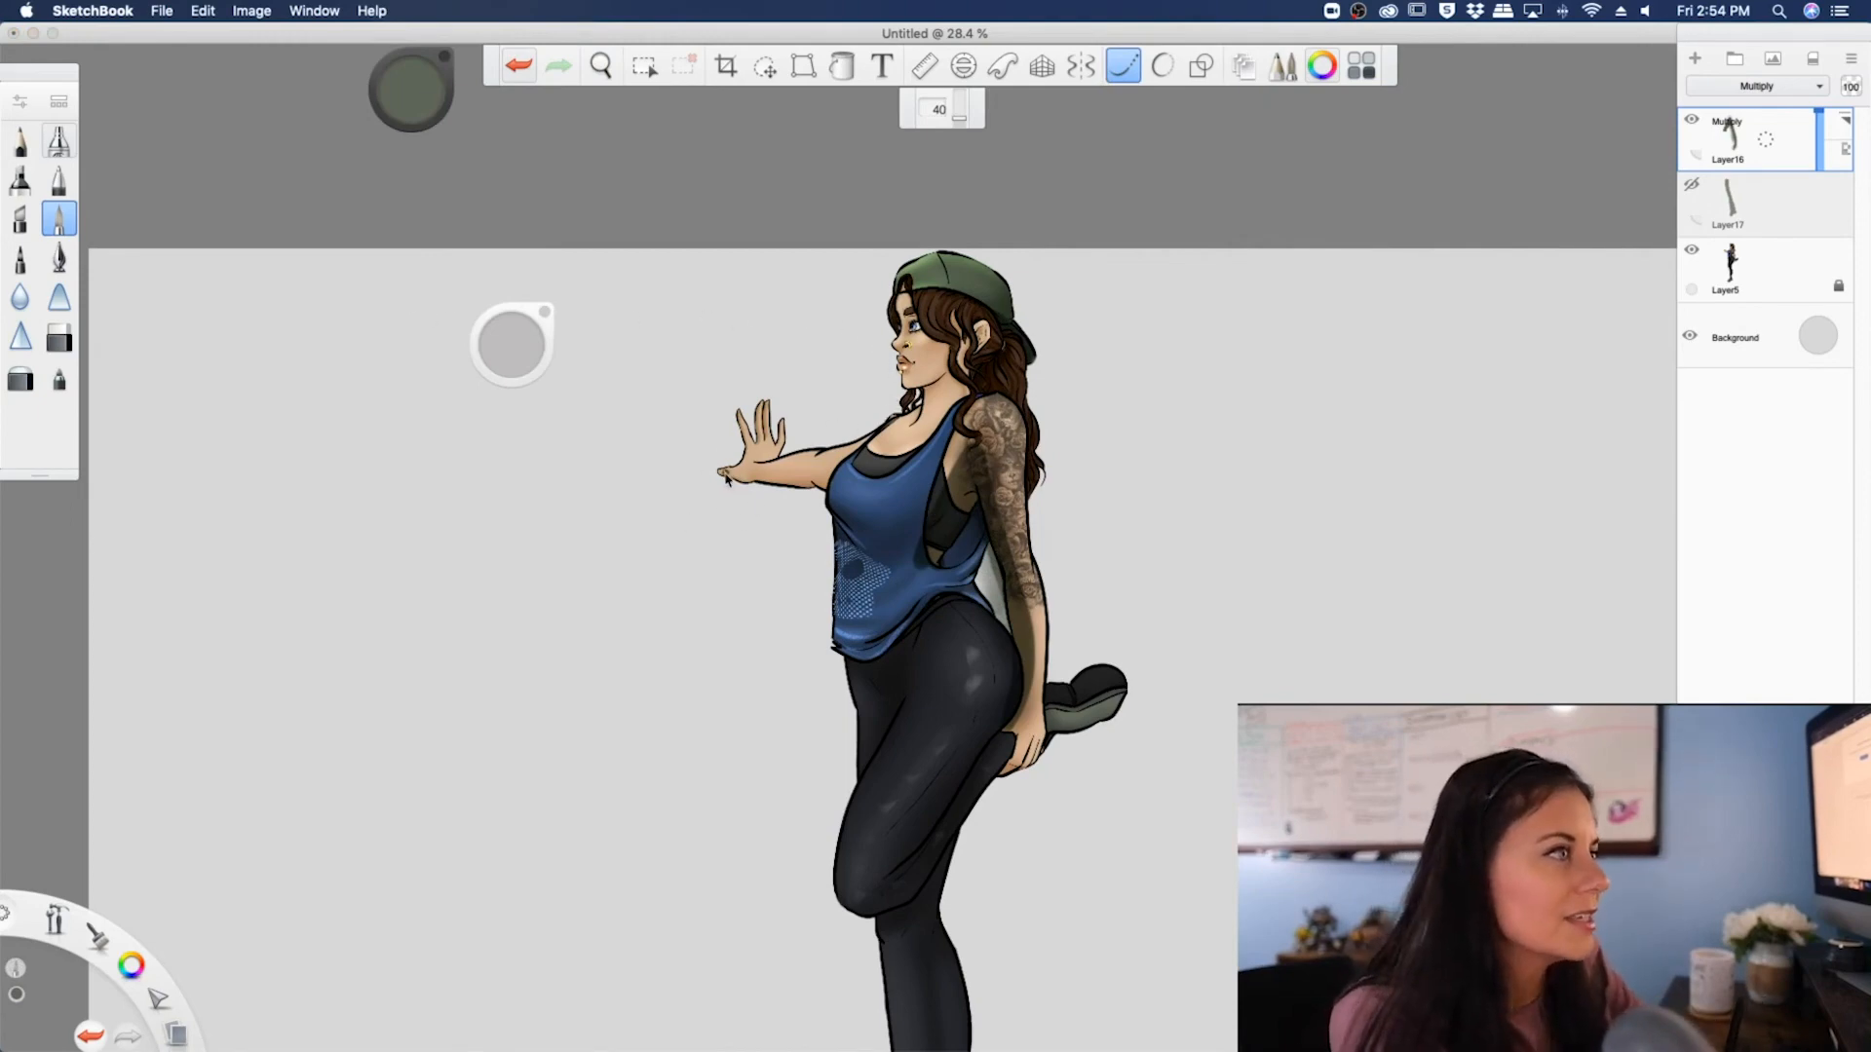
pyautogui.press('super+z')
pyautogui.moveTo(809, 480); pyautogui.dragTo(870, 485)
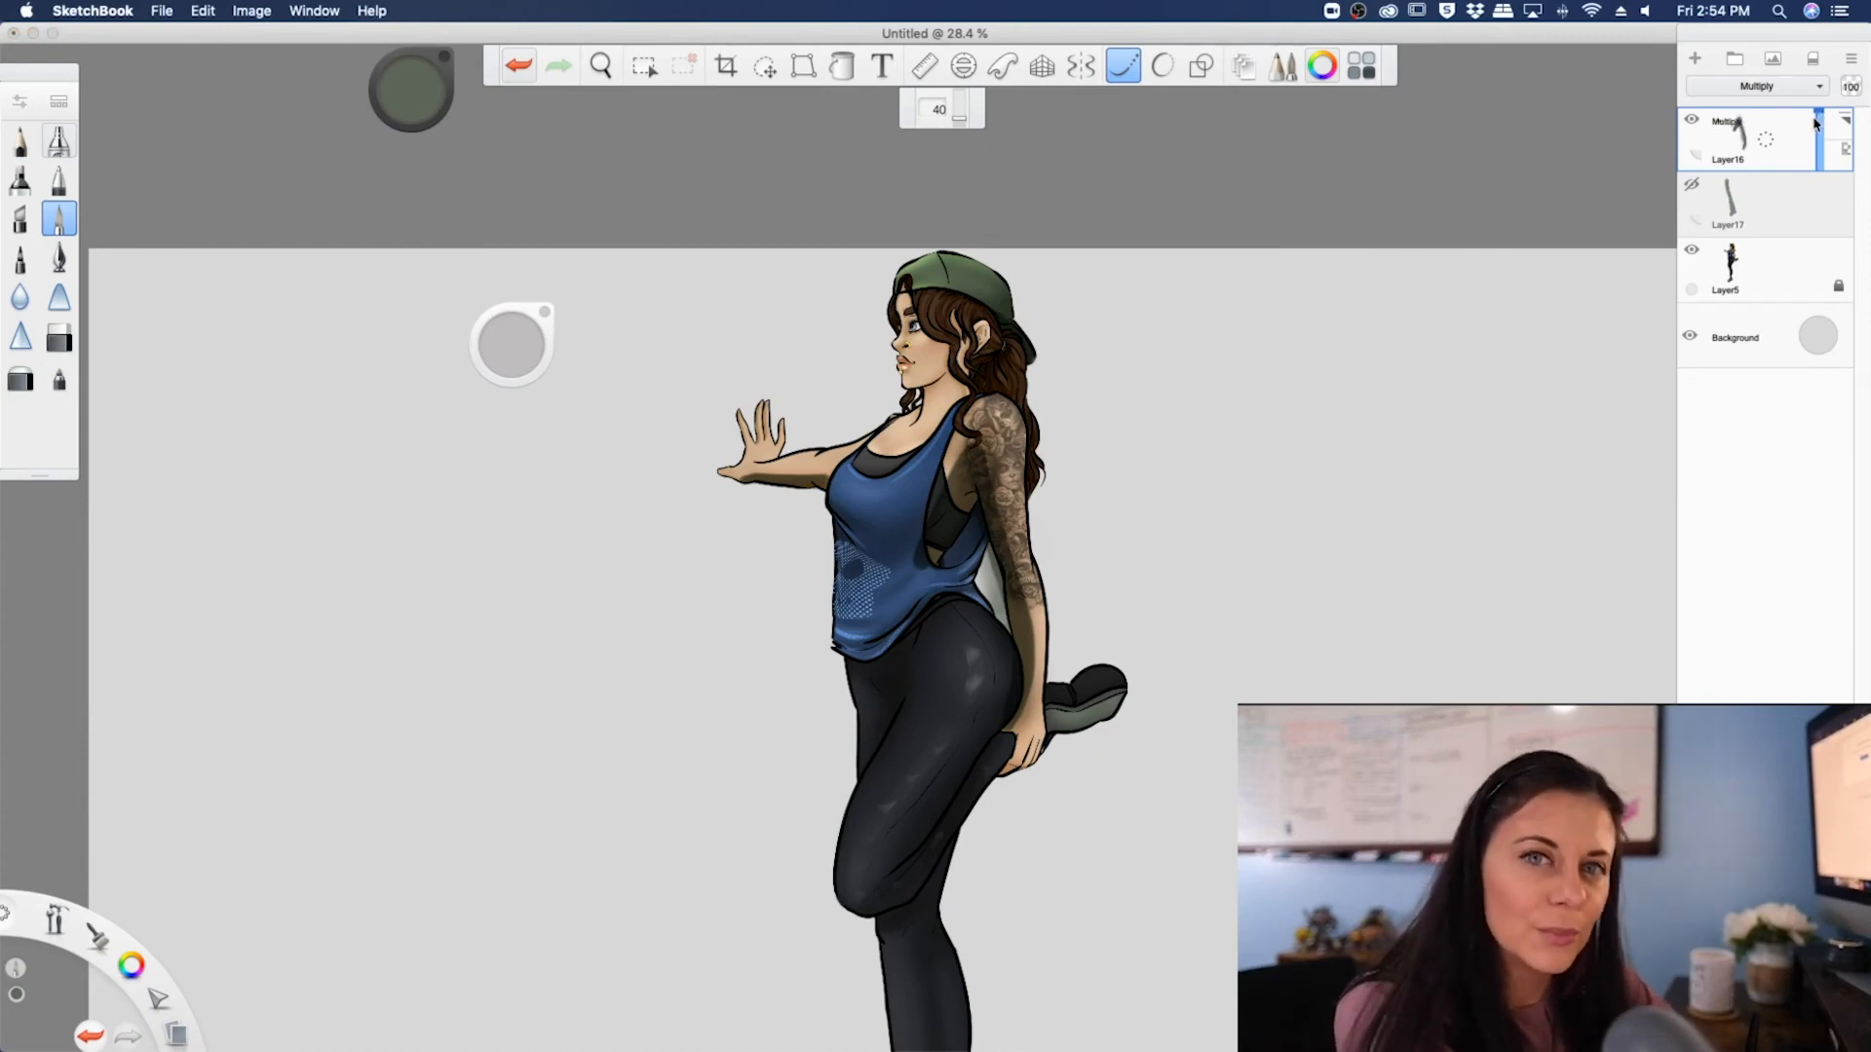
pyautogui.moveTo(1825, 115); pyautogui.dragTo(1817, 154)
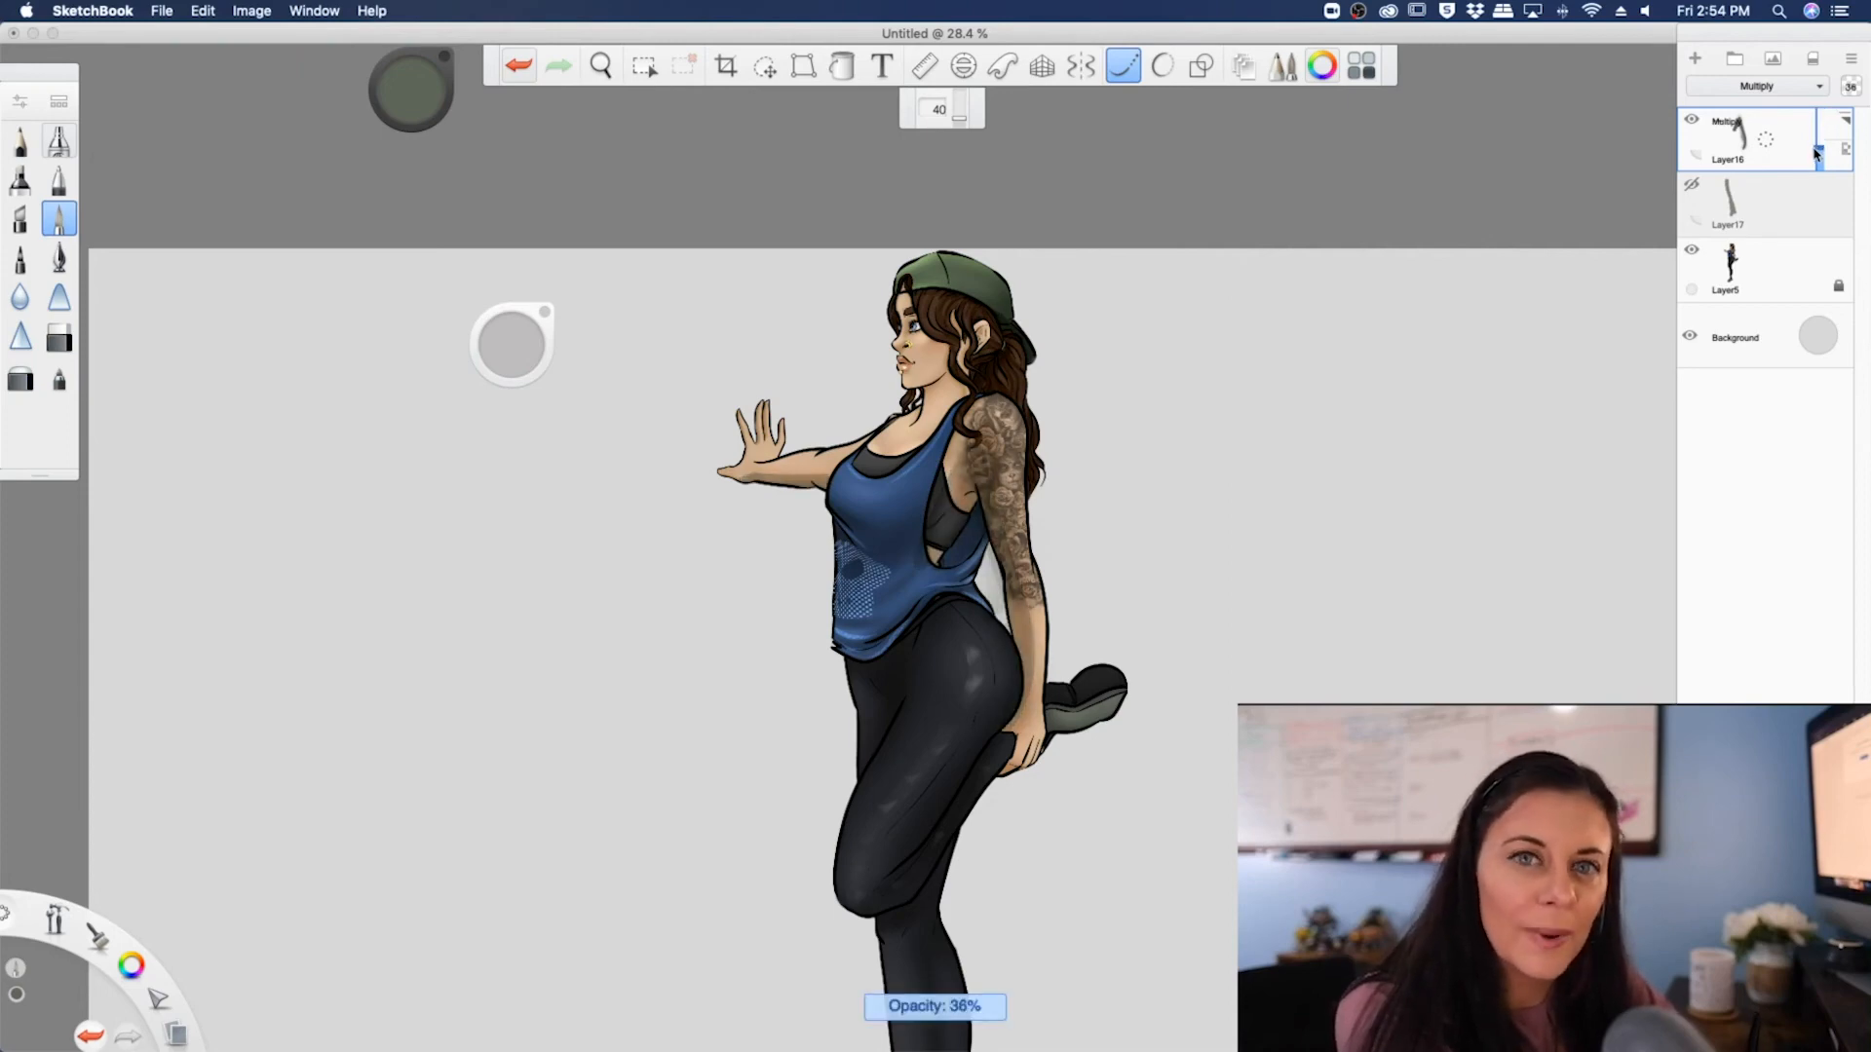
pyautogui.moveTo(1818, 150); pyautogui.dragTo(1817, 144)
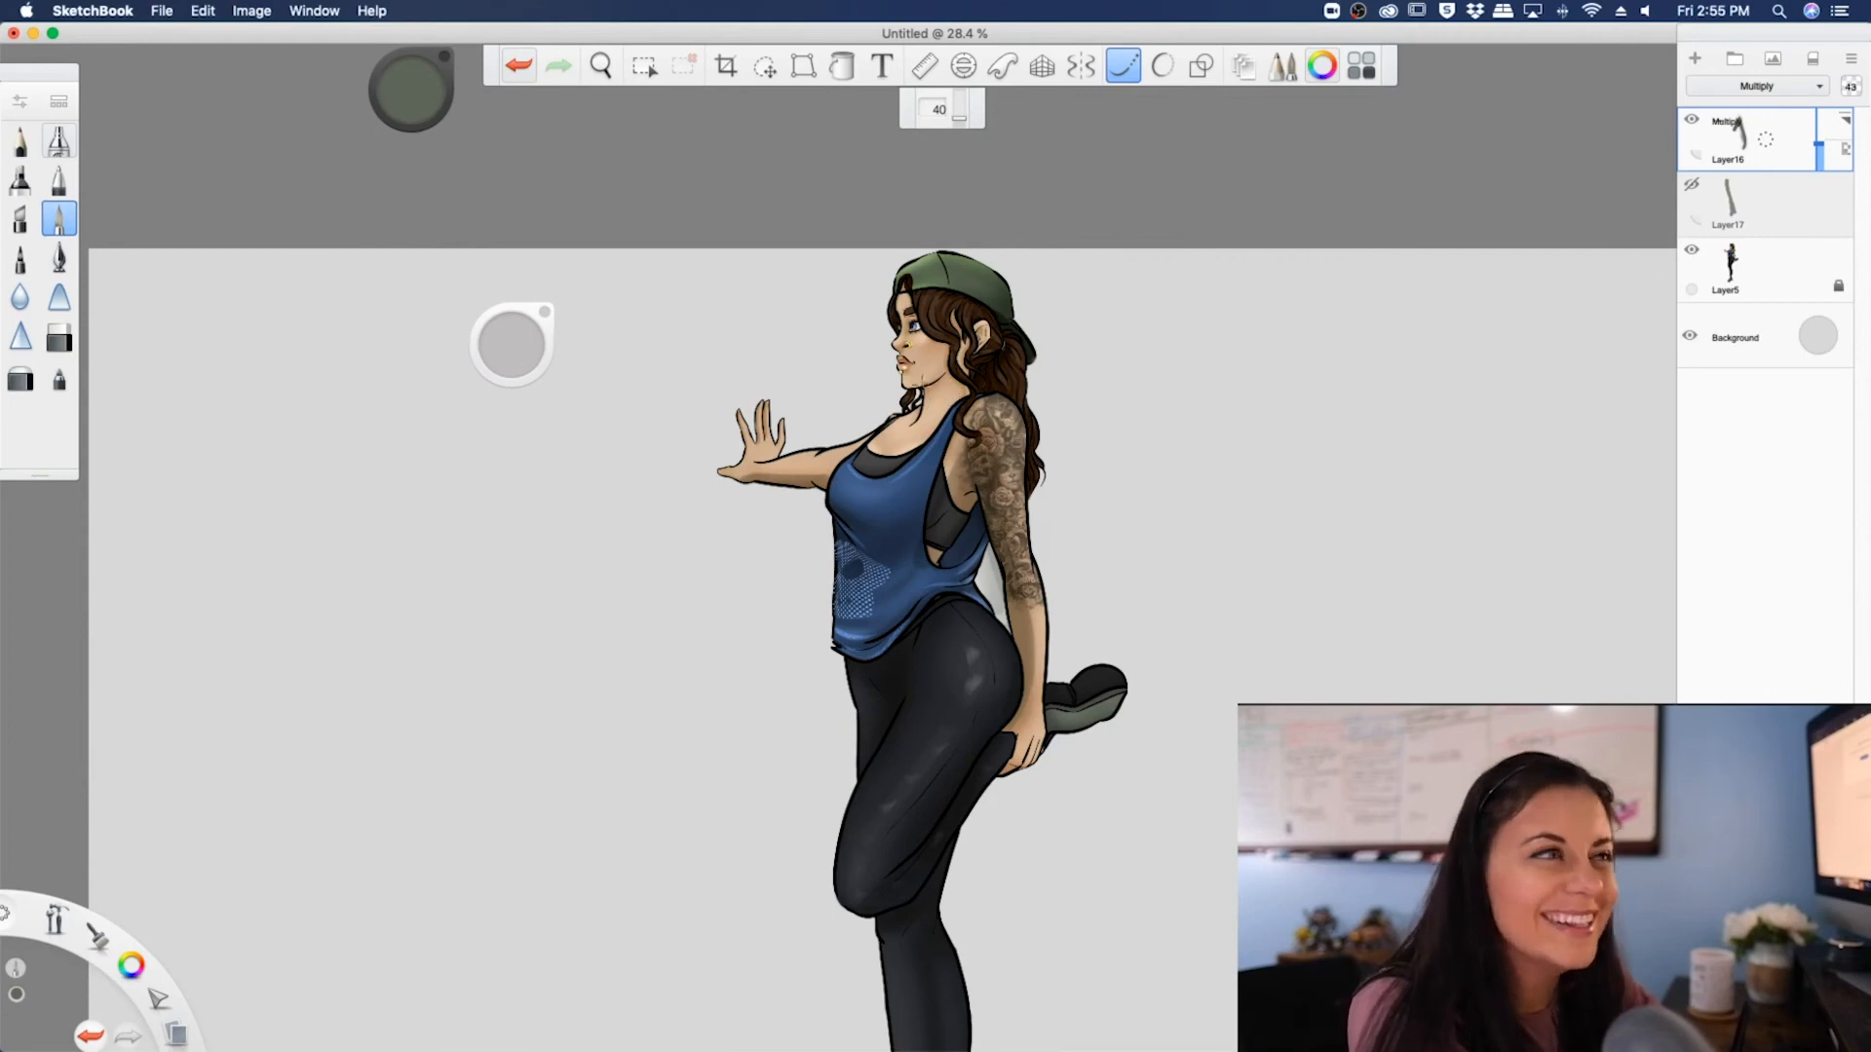
# - Add a new layer directly above Layer17 and set its blending mode to Soft Glow
pyautogui.click(1749, 205)
pyautogui.click(1695, 59)
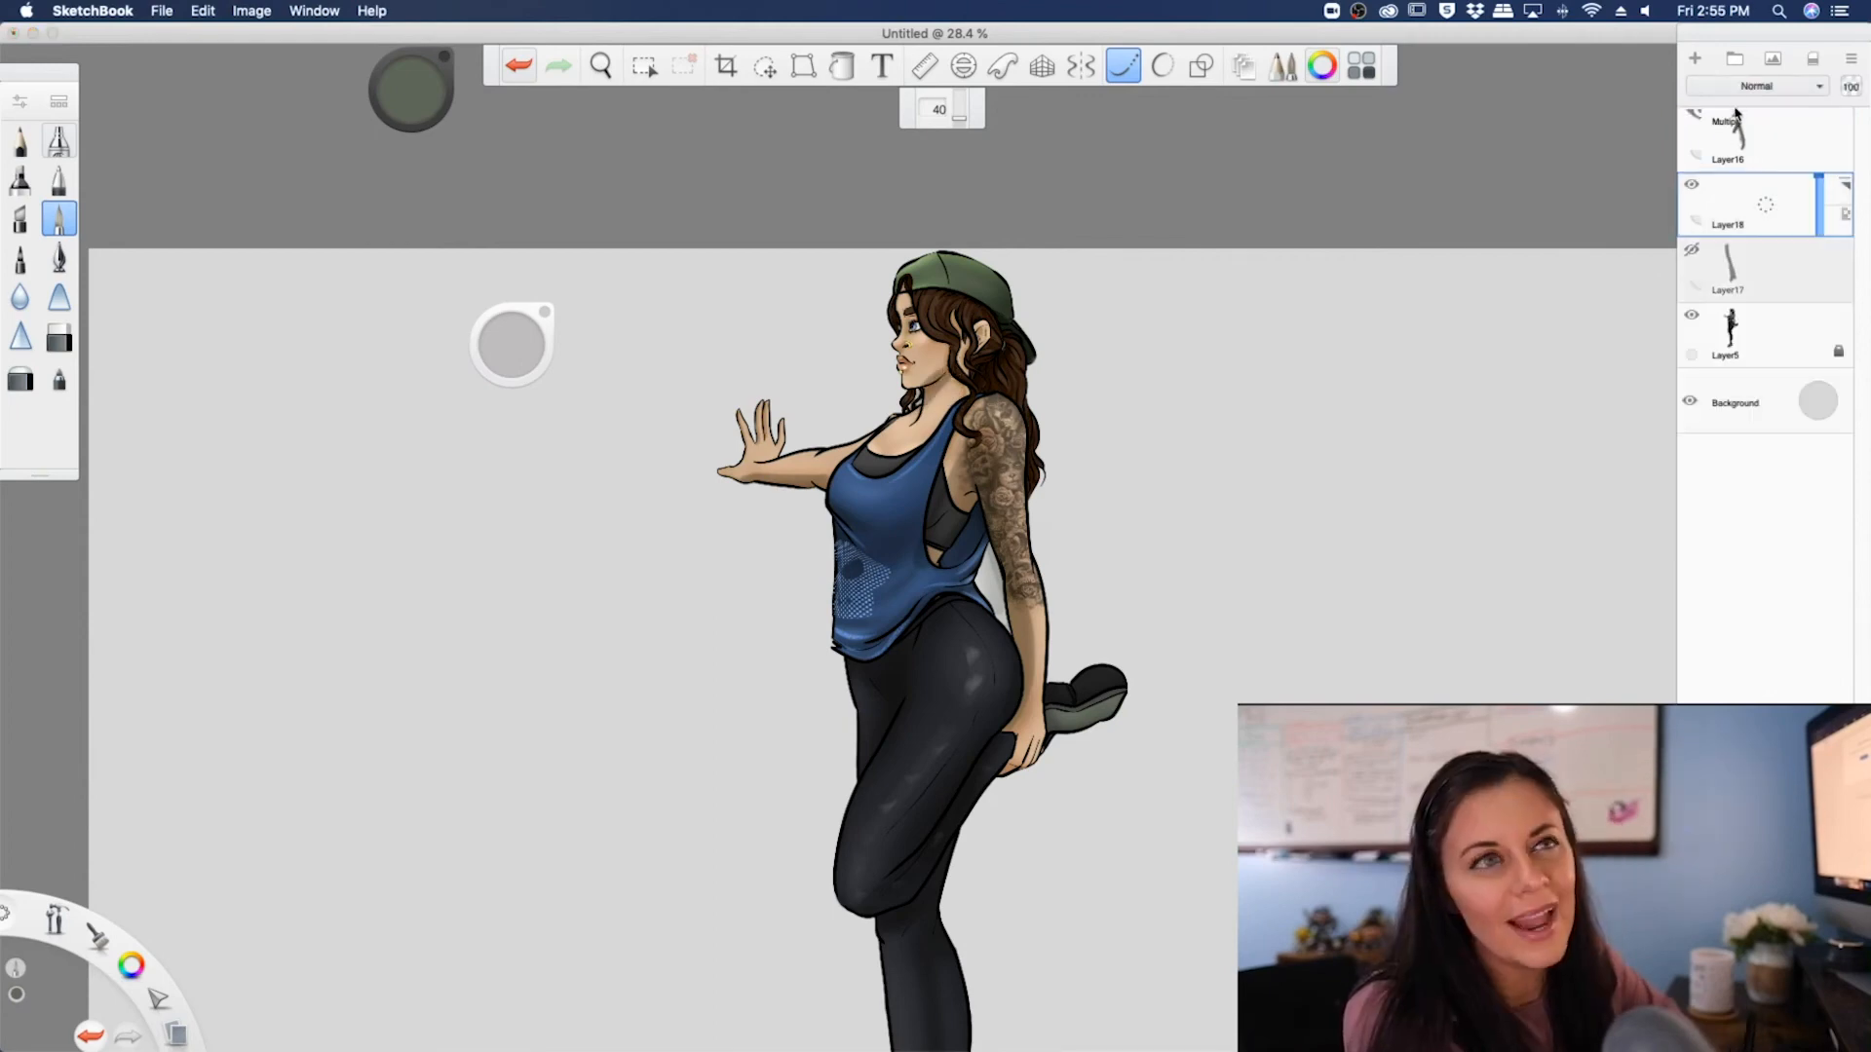
pyautogui.click(1734, 87)
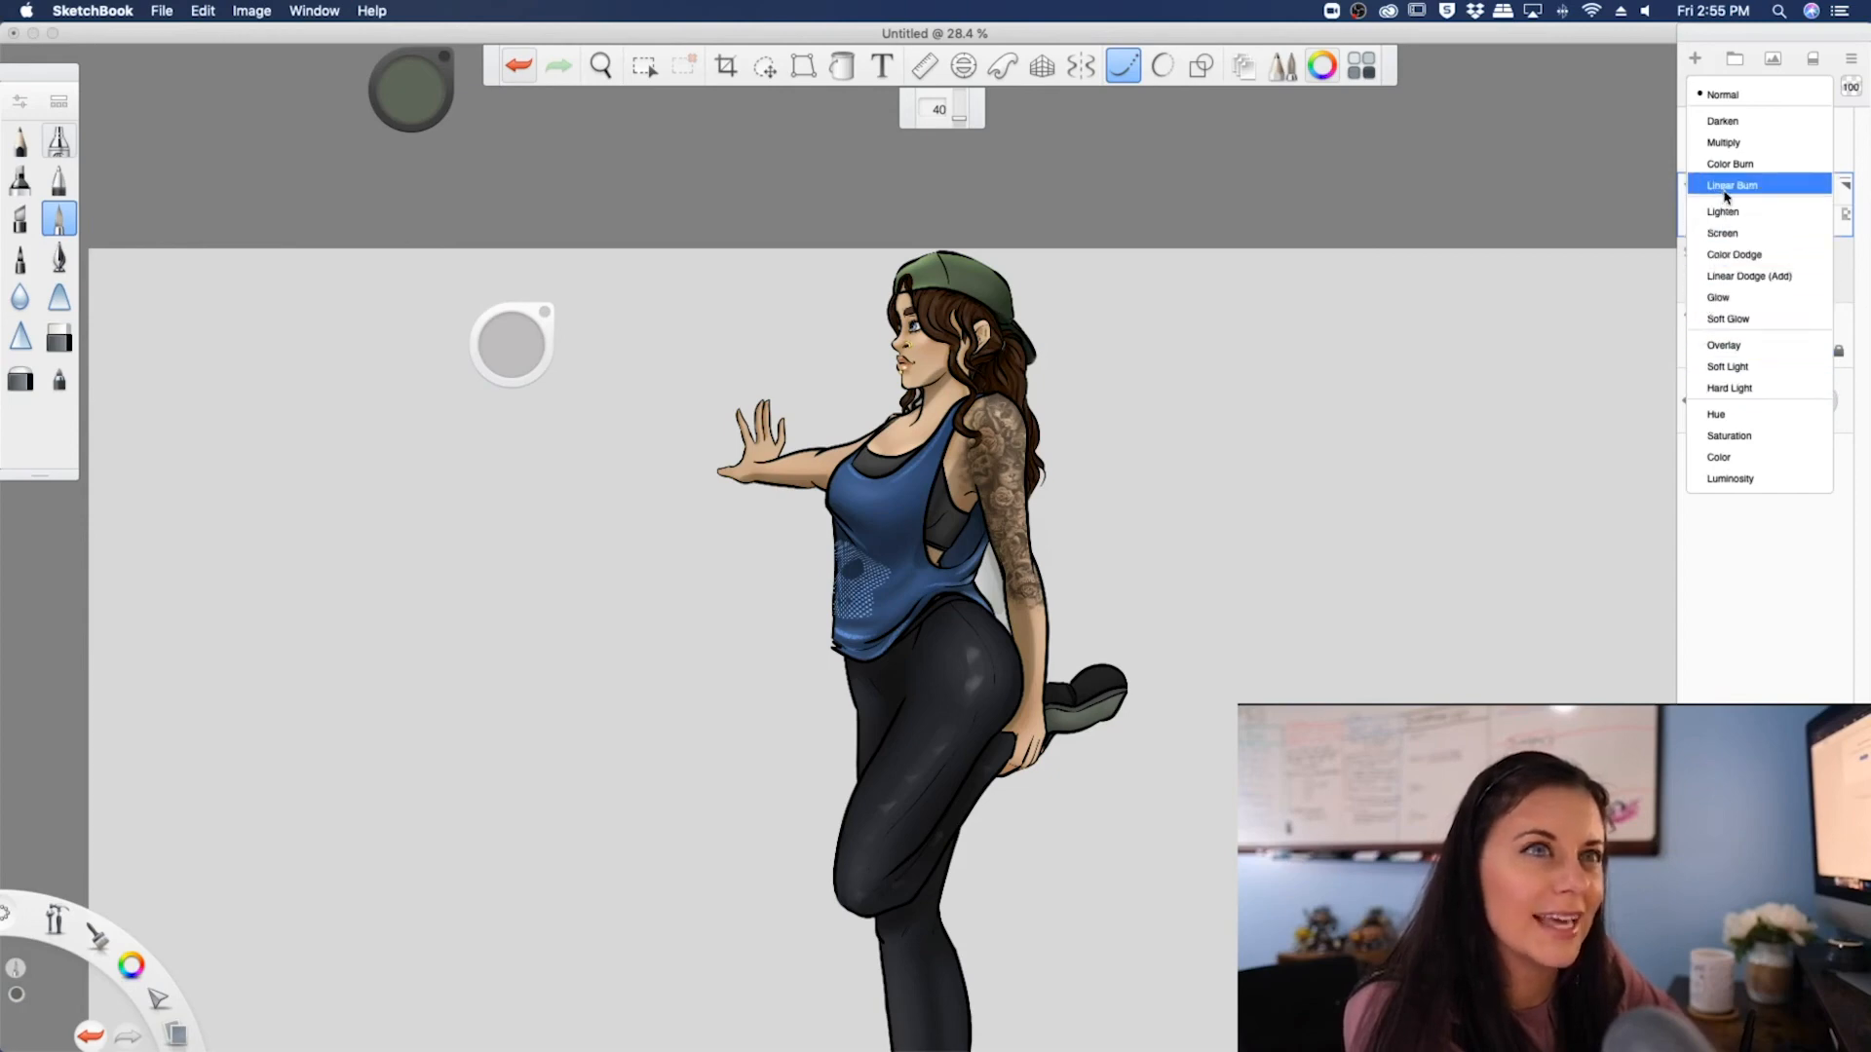
pyautogui.click(1714, 319)
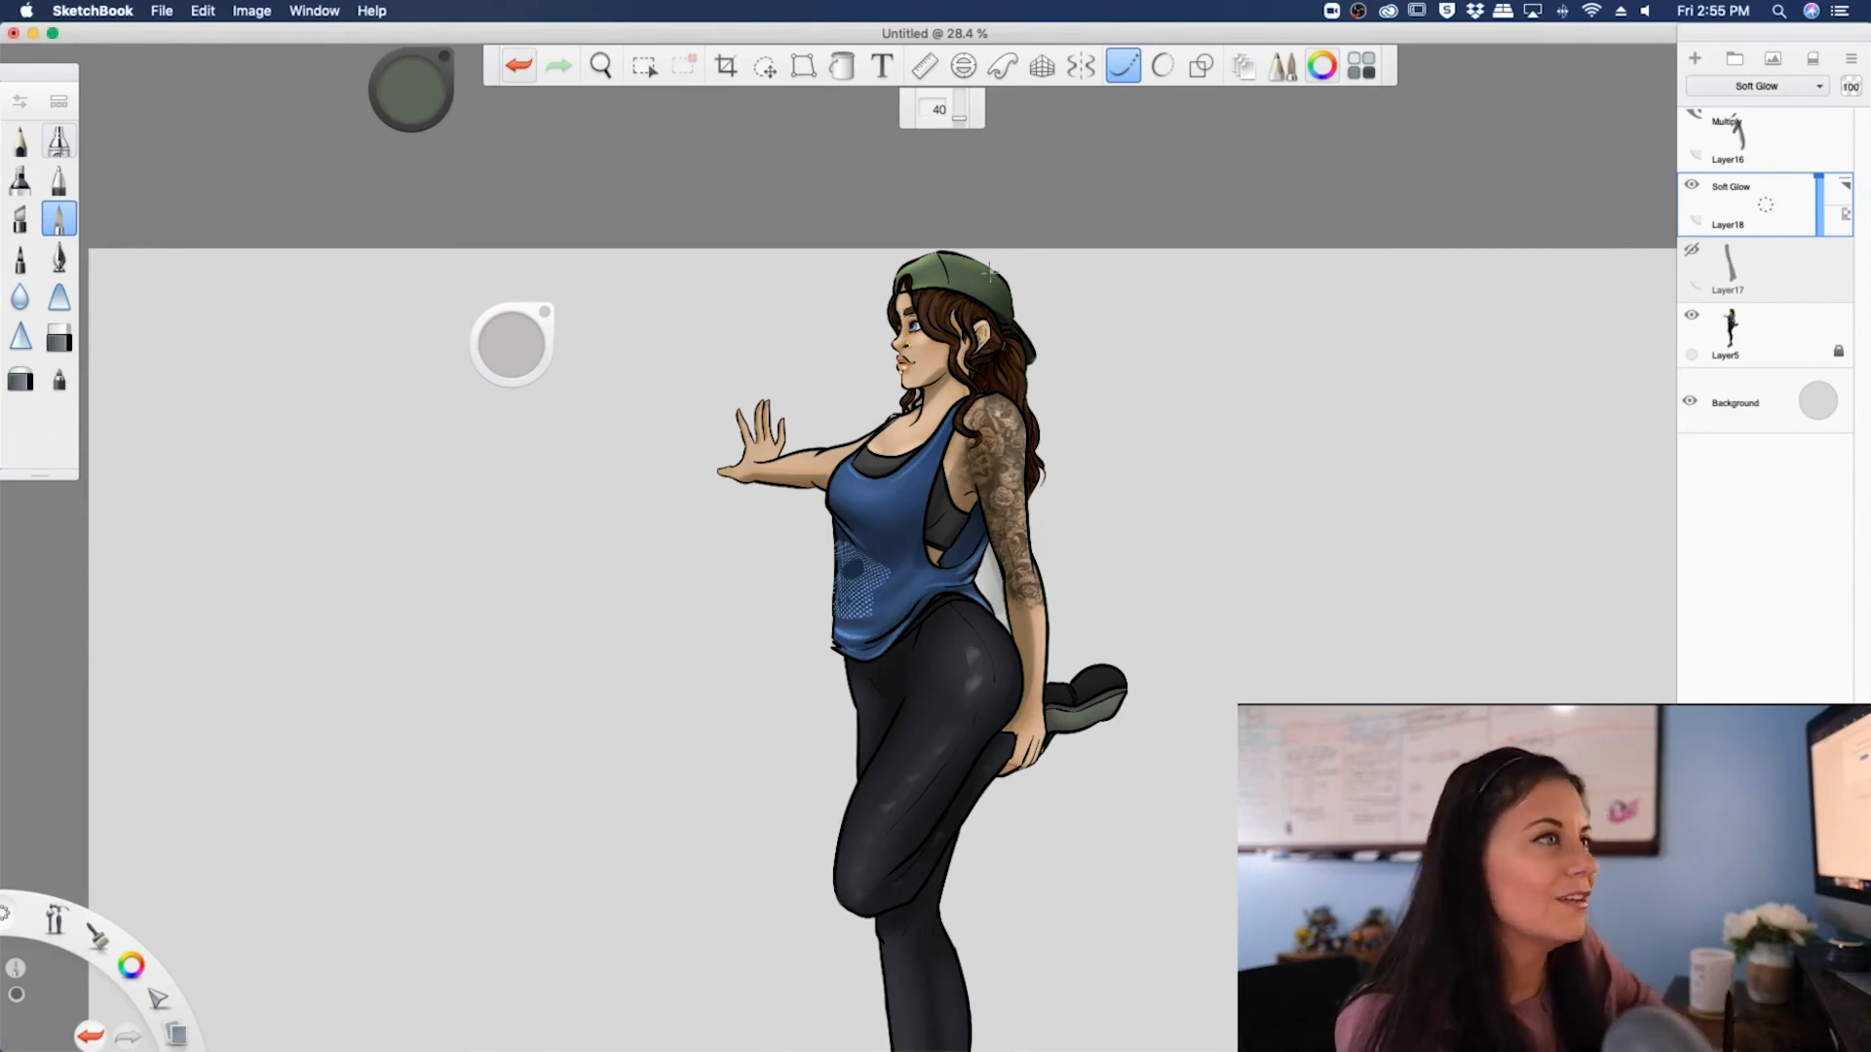
# - Undo the hard glow stroke on the cap, switch to the airbrush, and paint soft glow on the cap, hair and tattooed arm
pyautogui.moveTo(953, 260)
pyautogui.mouseDown()
pyautogui.moveTo(1020, 306)
pyautogui.moveTo(1014, 366)
pyautogui.mouseUp()
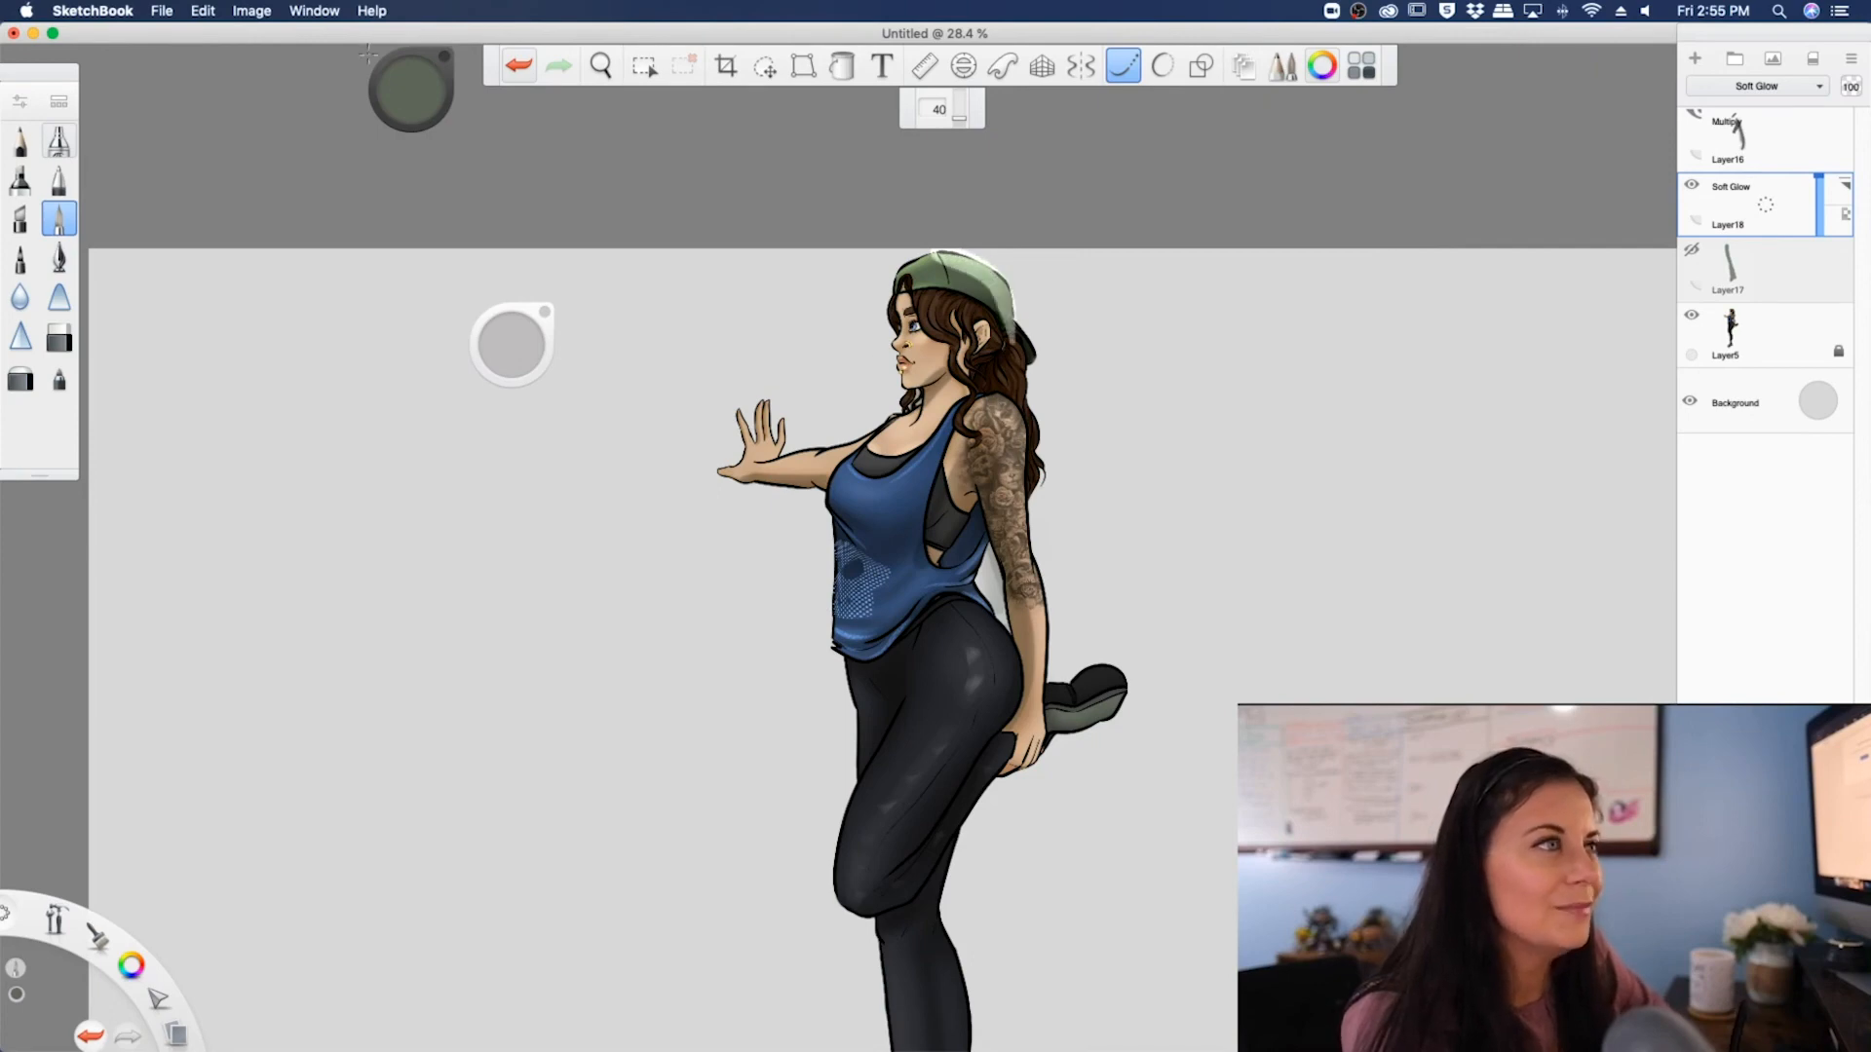
pyautogui.click(518, 66)
pyautogui.click(58, 141)
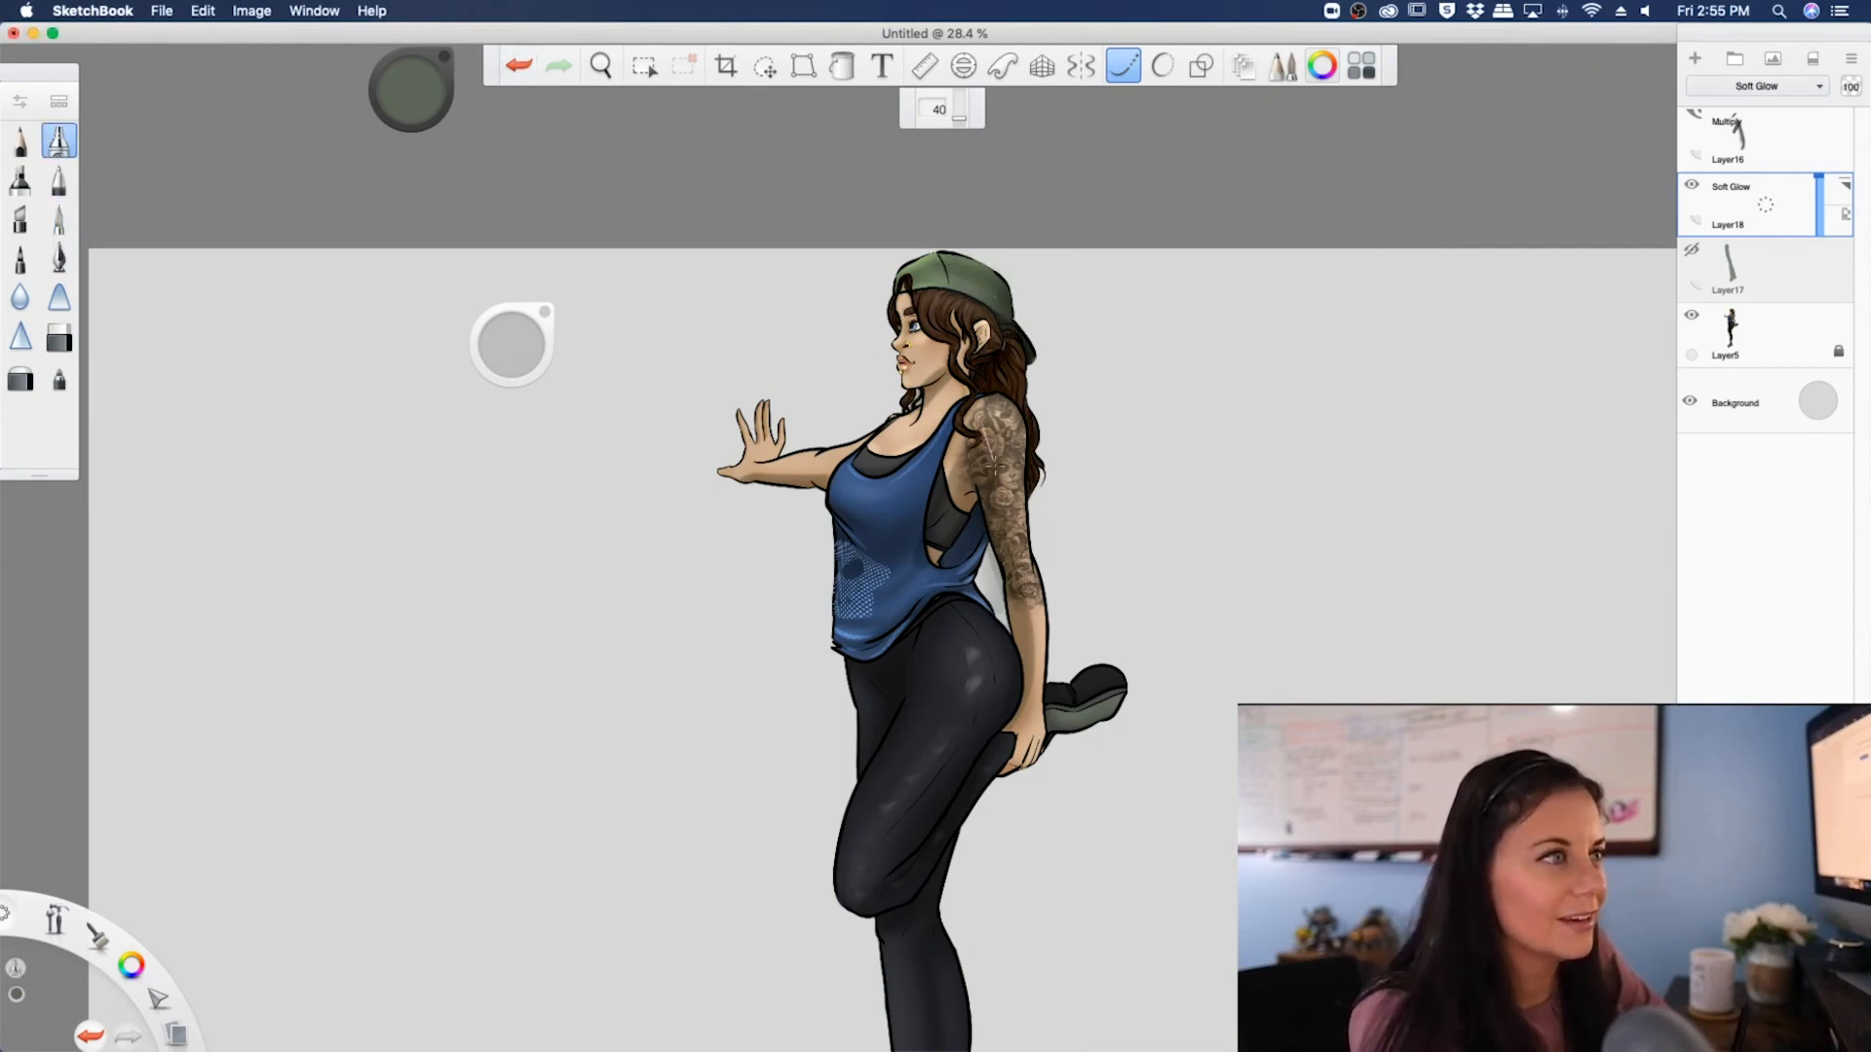
pyautogui.moveTo(992, 468); pyautogui.dragTo(1023, 787)
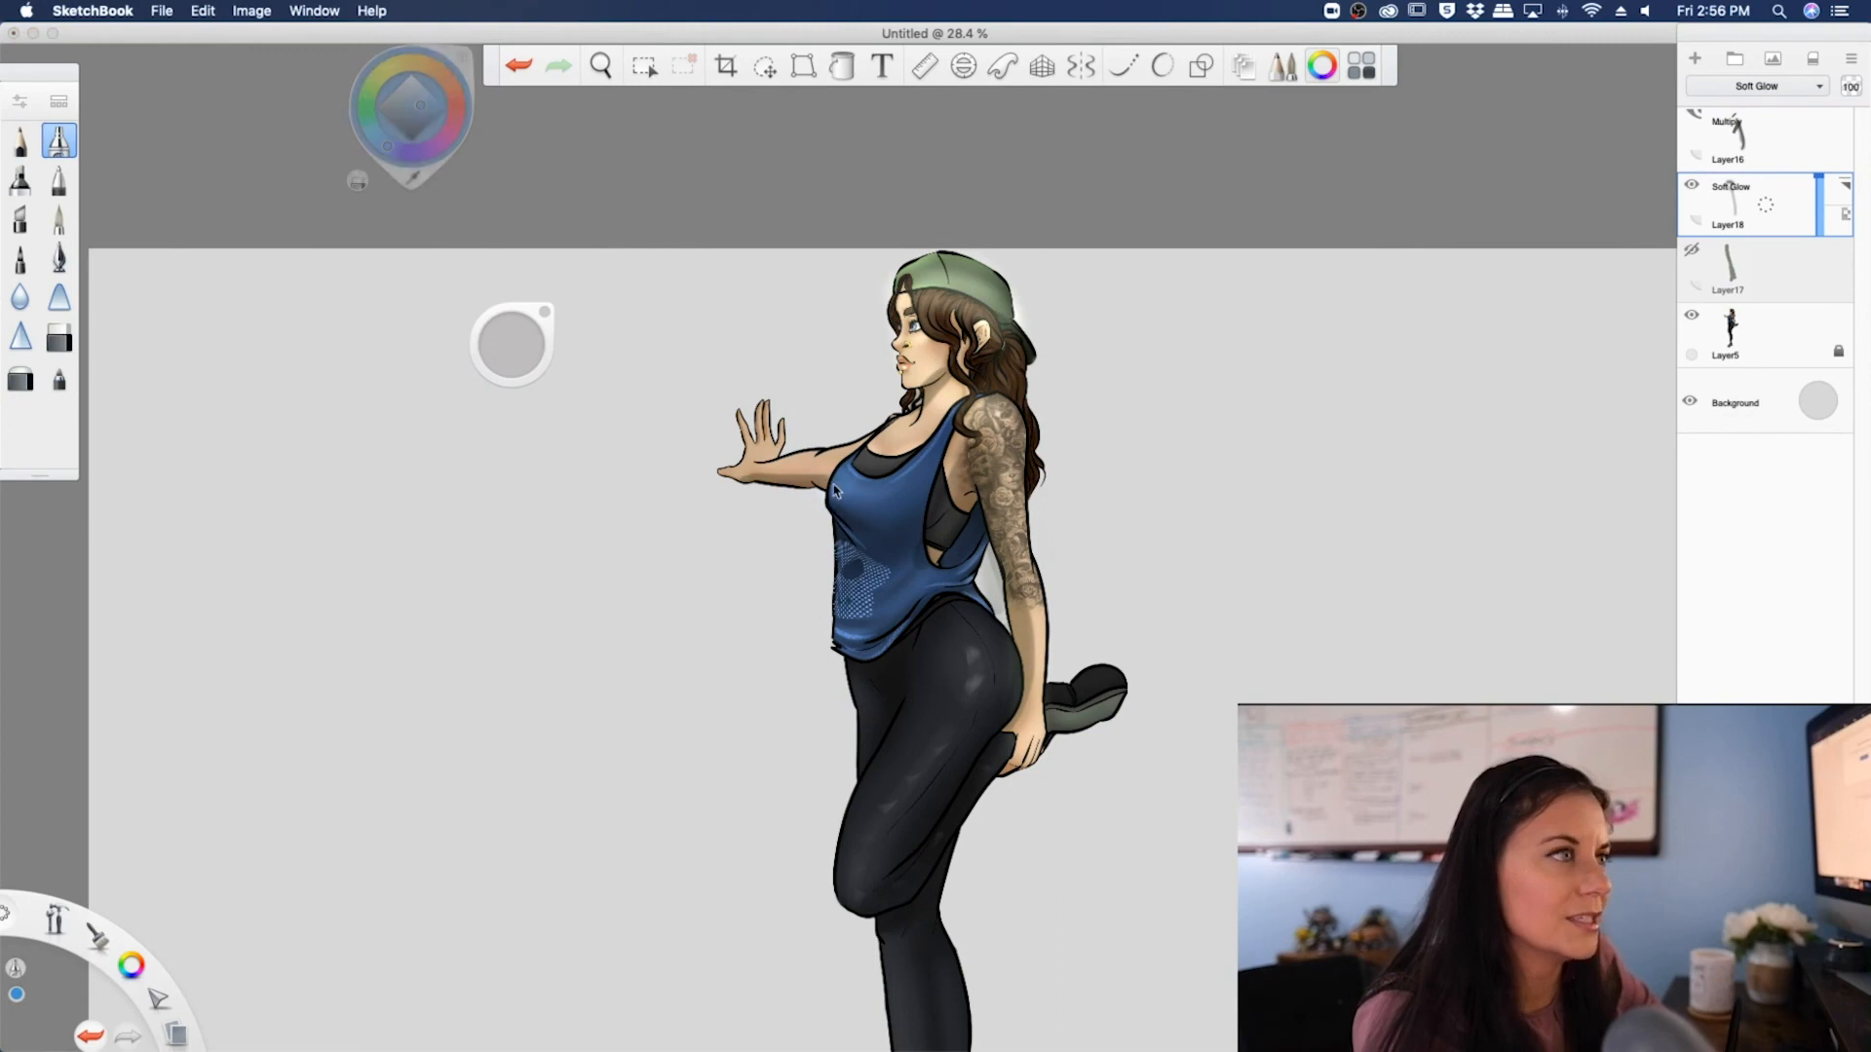
# - Airbrush blue glow highlights on the tank top and yellow glow over the face and outstretched hand on the Soft Glow layer
pyautogui.moveTo(850, 494)
pyautogui.mouseDown()
pyautogui.moveTo(934, 505)
pyautogui.moveTo(824, 520)
pyautogui.moveTo(966, 408)
pyautogui.moveTo(889, 487)
pyautogui.moveTo(836, 465)
pyautogui.moveTo(834, 485)
pyautogui.moveTo(881, 510)
pyautogui.mouseUp()
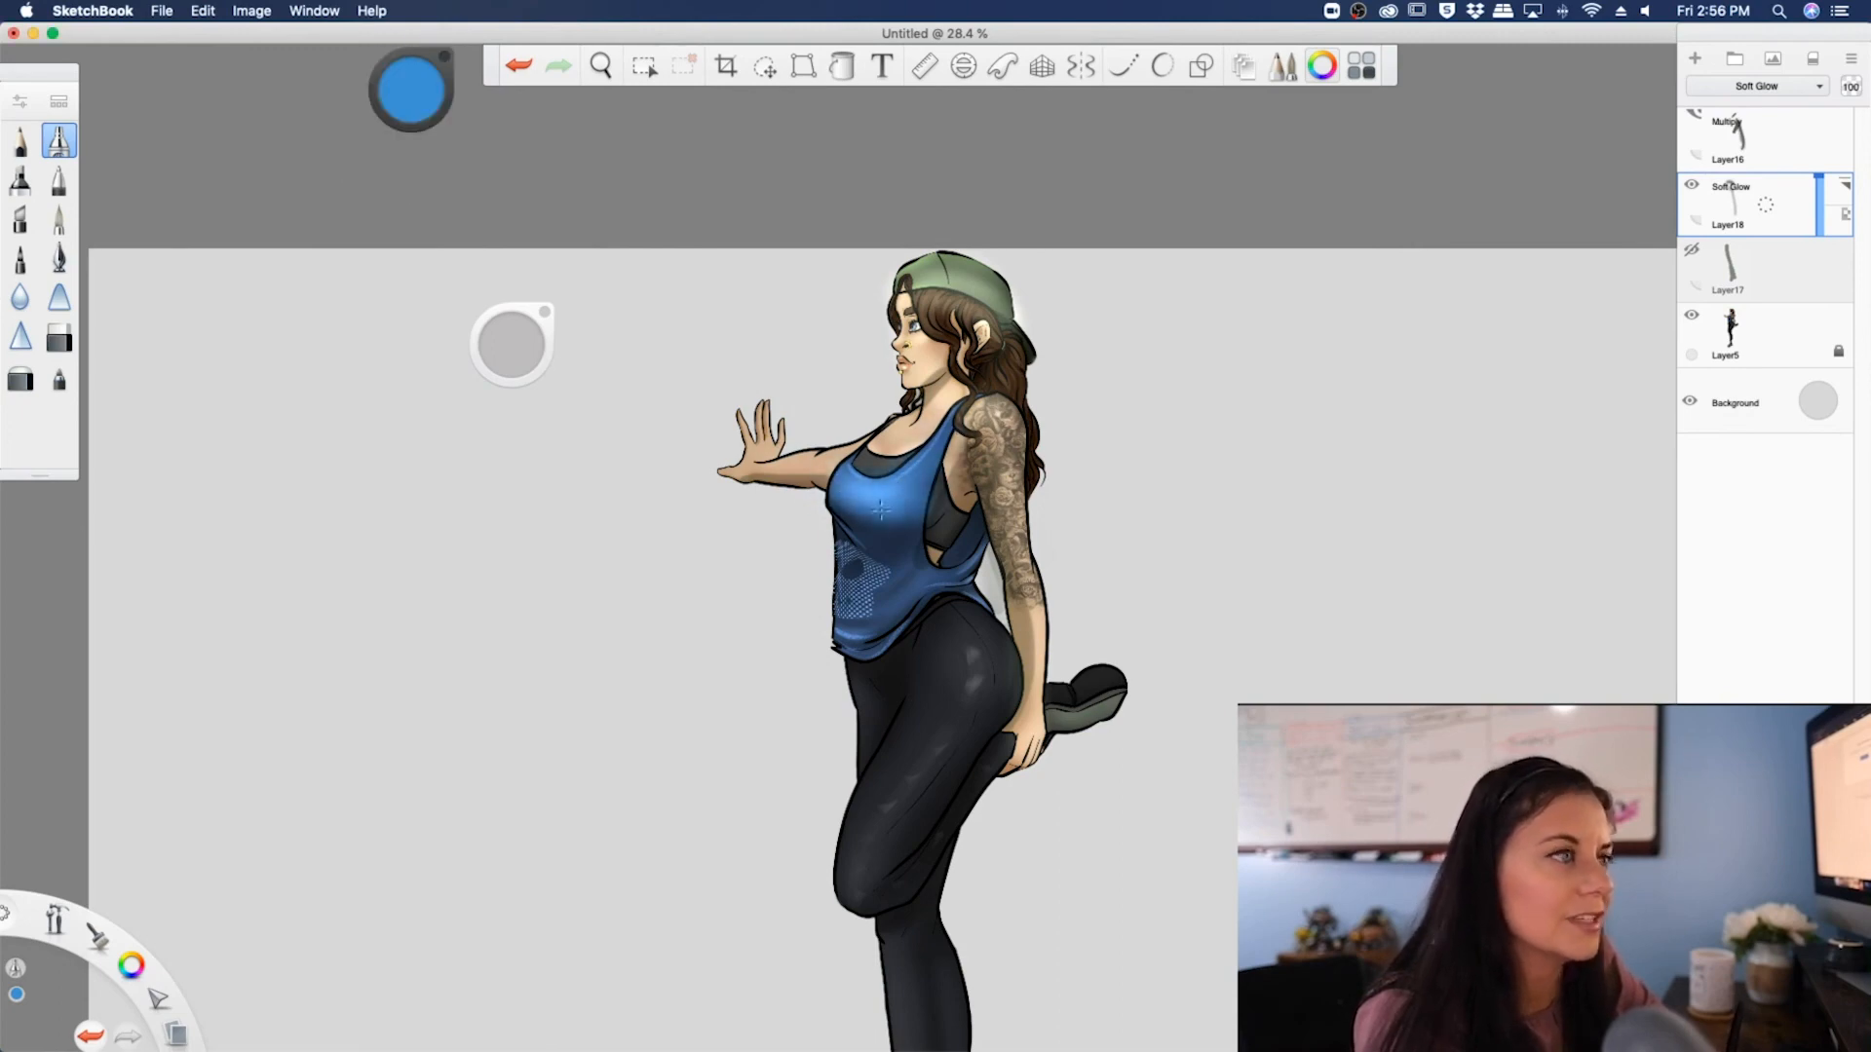
pyautogui.moveTo(843, 638)
pyautogui.mouseDown()
pyautogui.moveTo(896, 614)
pyautogui.moveTo(872, 619)
pyautogui.mouseUp()
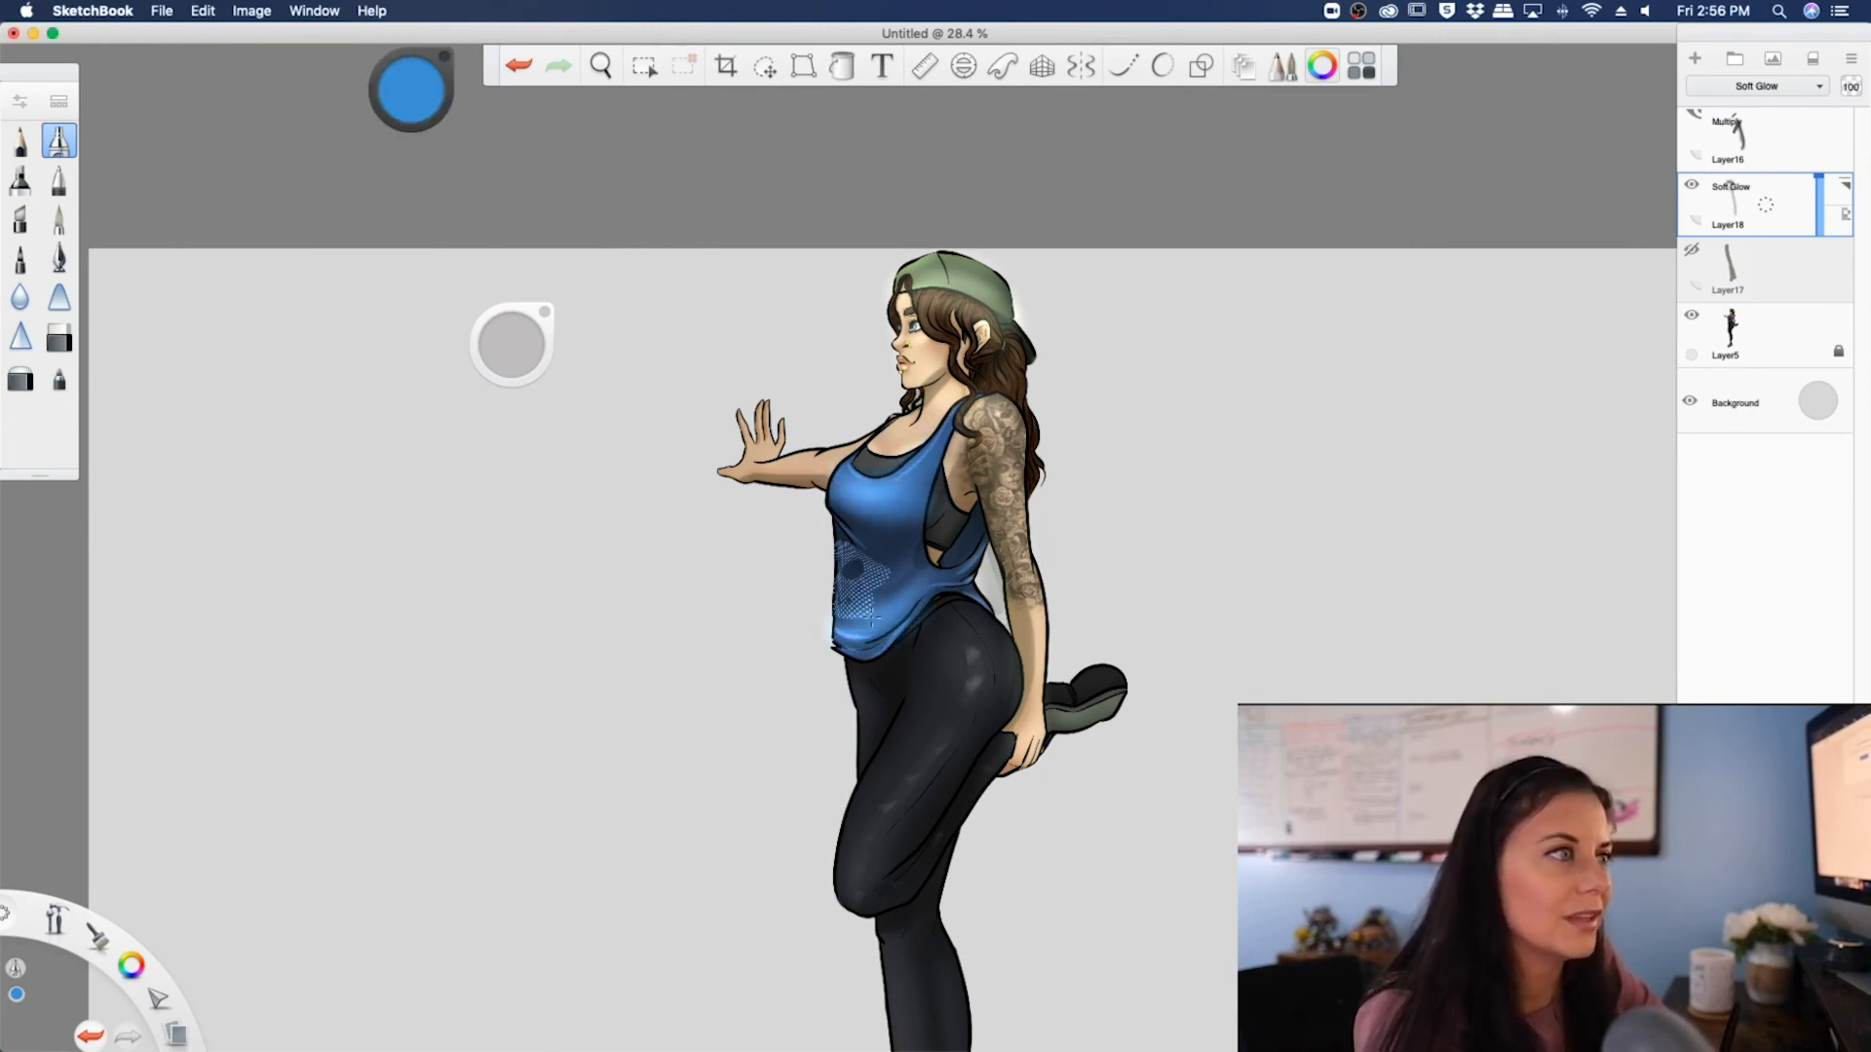
pyautogui.moveTo(763, 453)
pyautogui.mouseDown()
pyautogui.moveTo(841, 440)
pyautogui.moveTo(774, 450)
pyautogui.moveTo(772, 404)
pyautogui.moveTo(740, 429)
pyautogui.mouseUp()
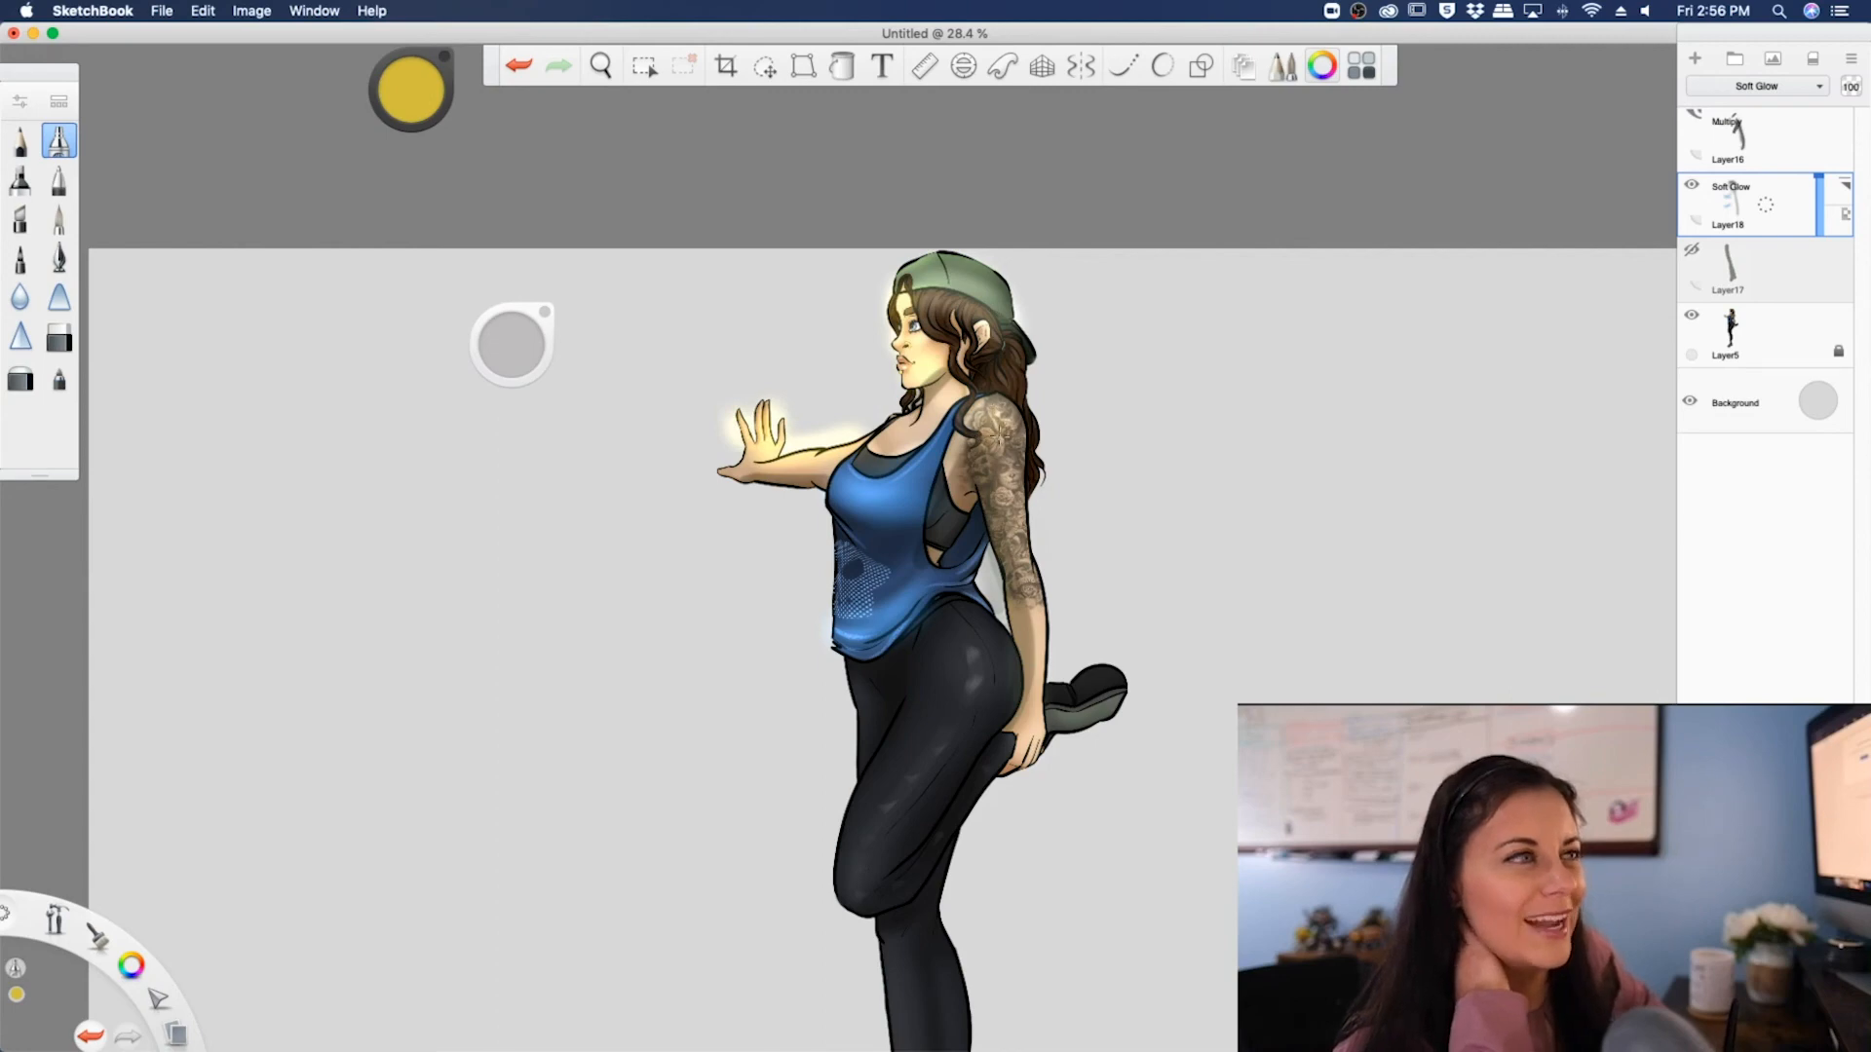
pyautogui.moveTo(999, 436)
pyautogui.mouseDown()
pyautogui.moveTo(1041, 642)
pyautogui.moveTo(1012, 528)
pyautogui.moveTo(1015, 701)
pyautogui.mouseUp()
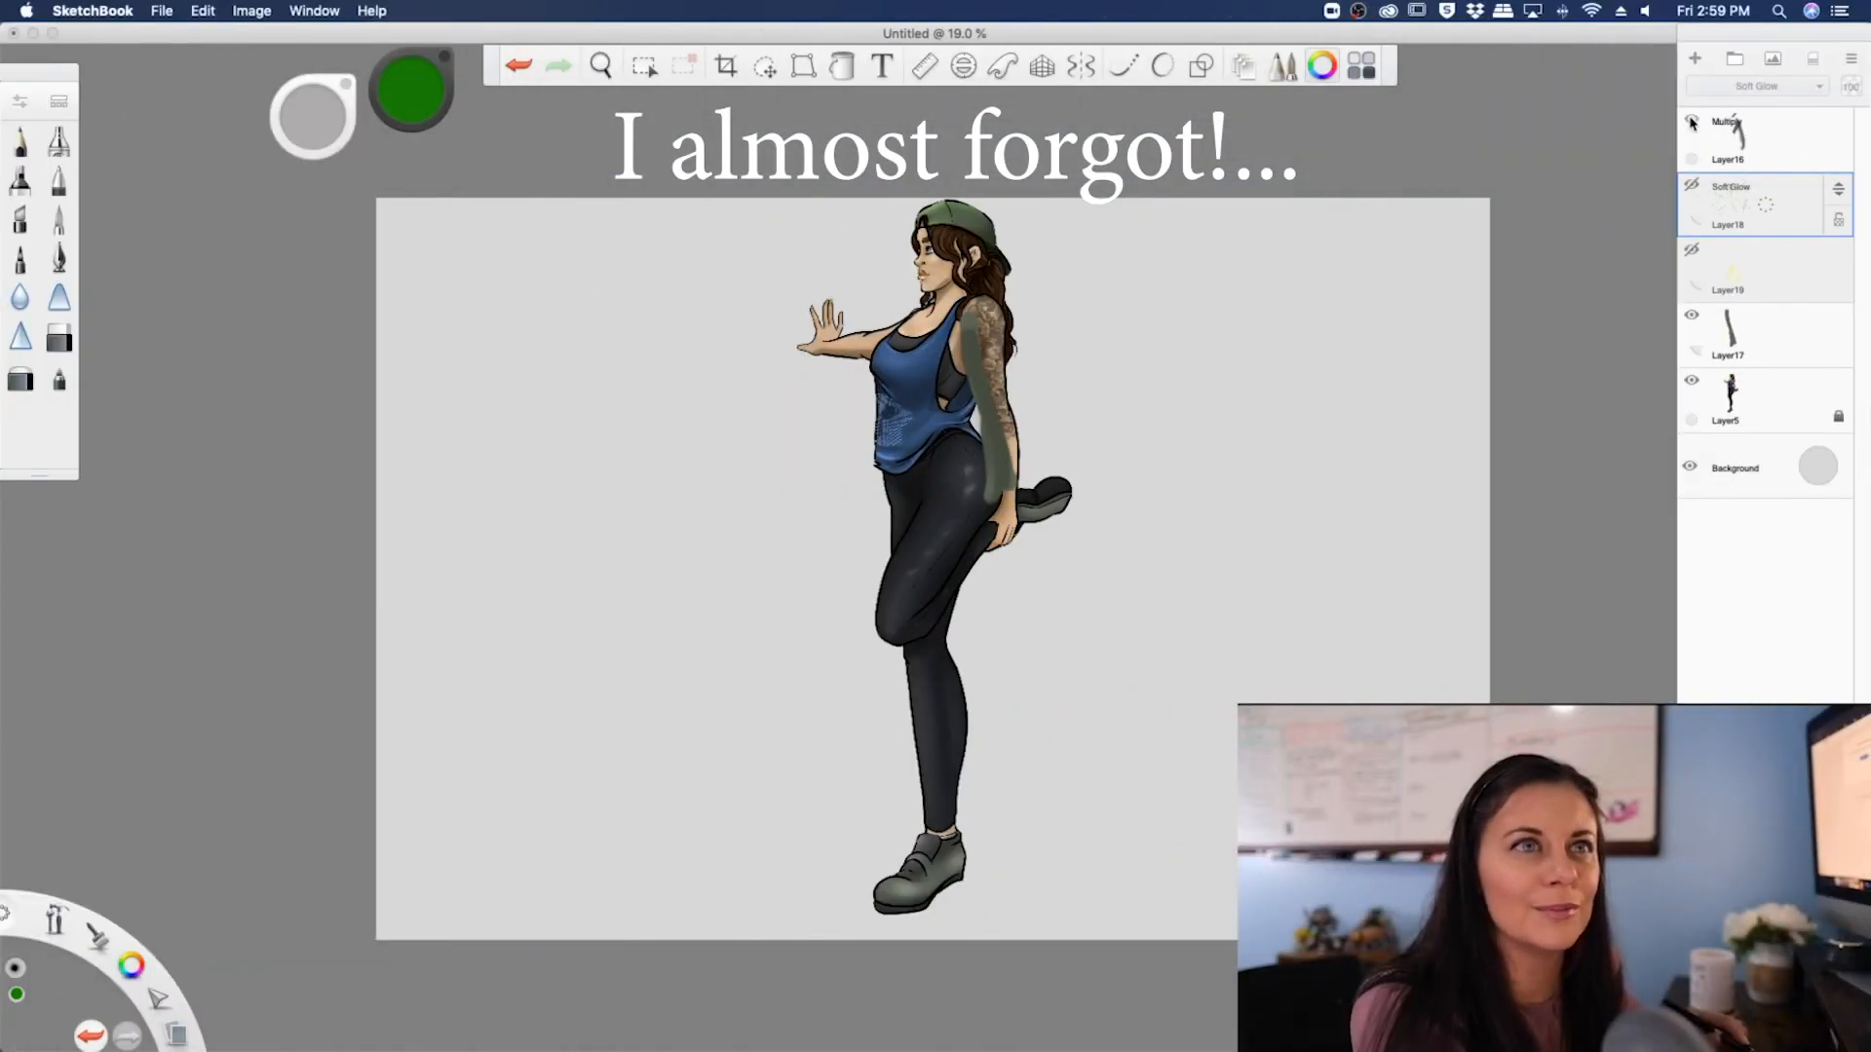
# - Hide Layer16 and Layer17, and add an empty layer directly above the character's Layer5
pyautogui.click(1691, 121)
pyautogui.click(1692, 314)
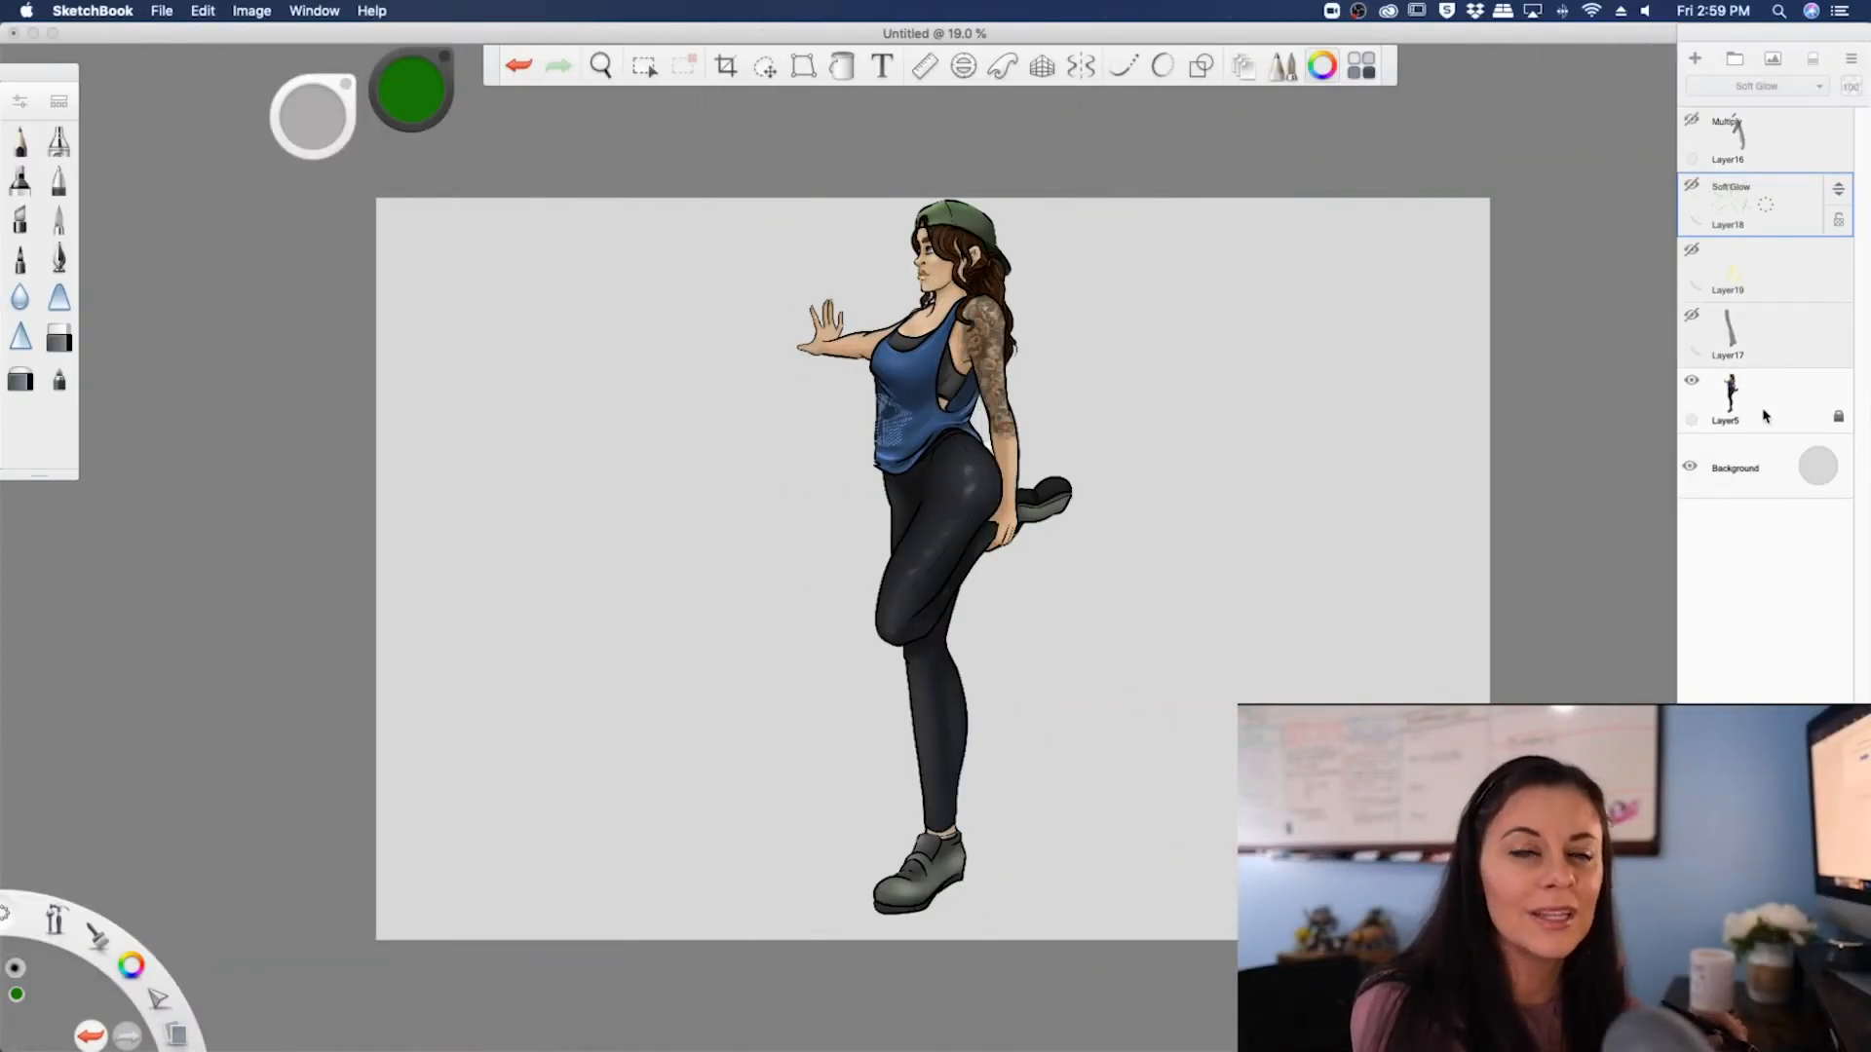
pyautogui.moveTo(1758, 465); pyautogui.dragTo(1754, 366)
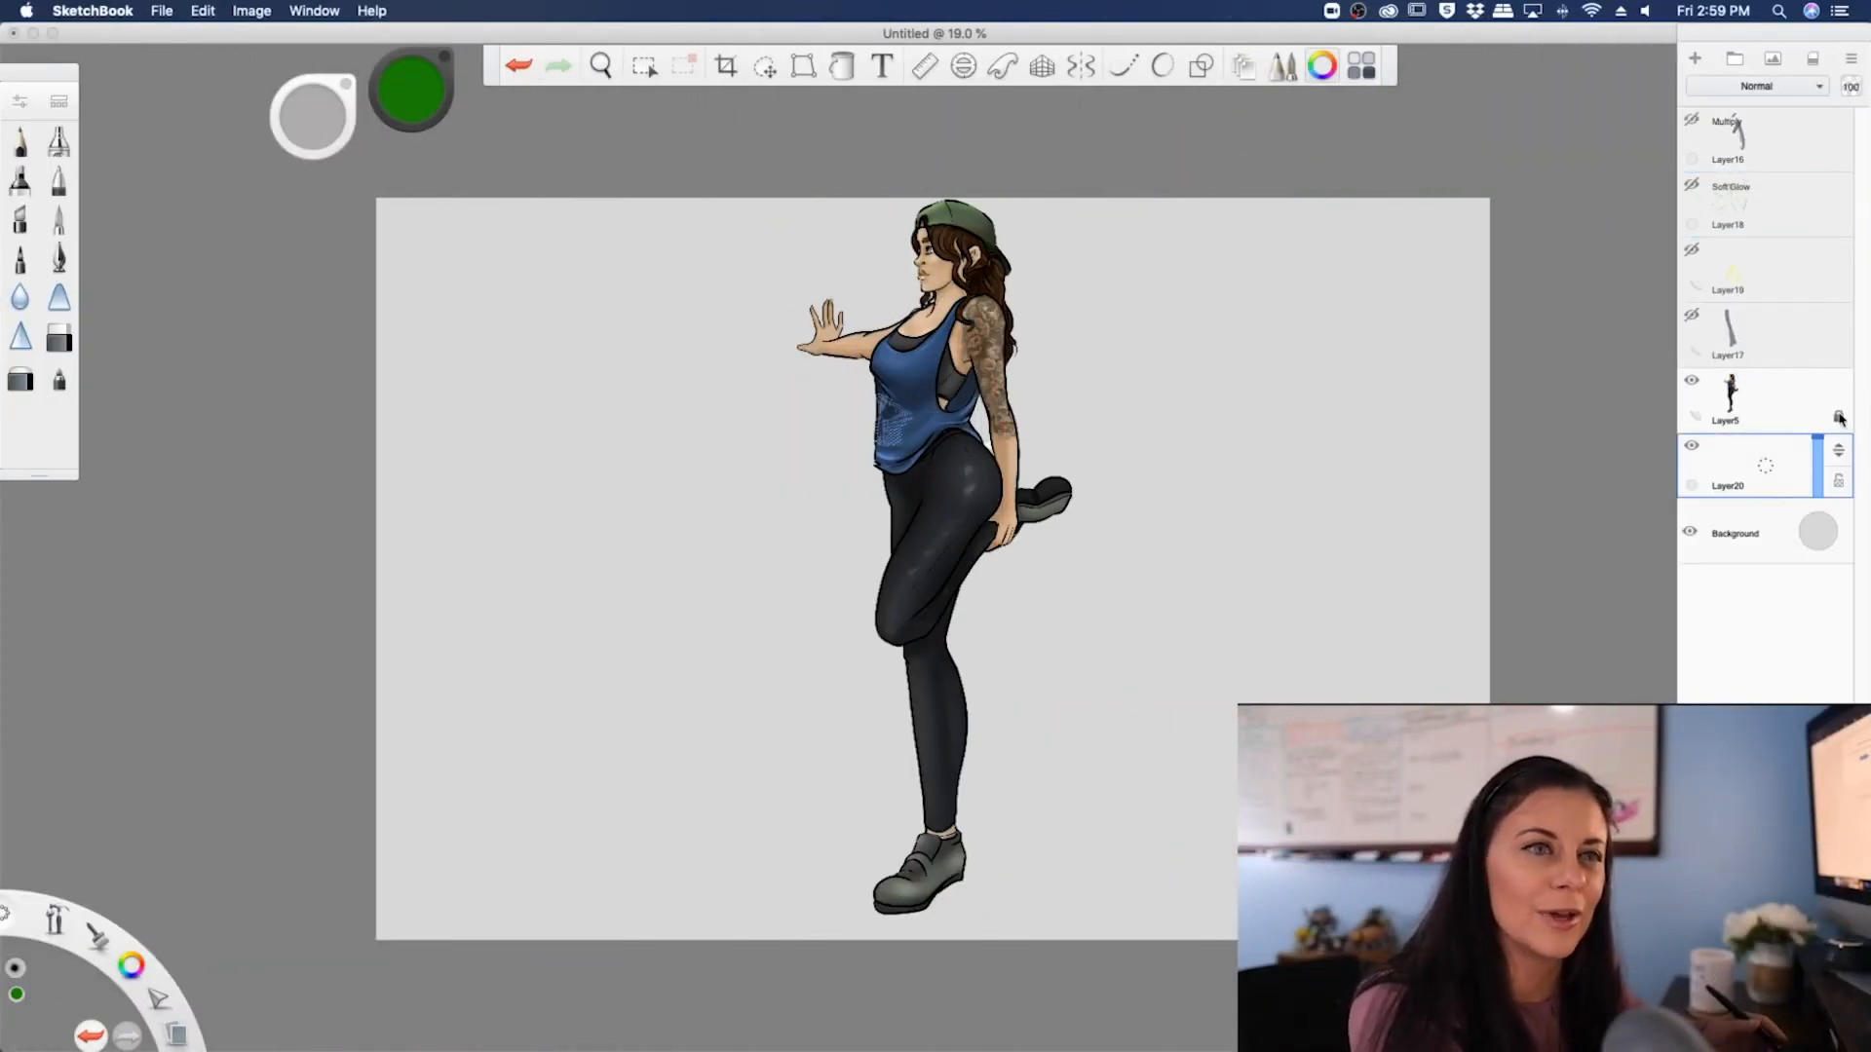
pyautogui.moveTo(1839, 460); pyautogui.dragTo(1838, 398)
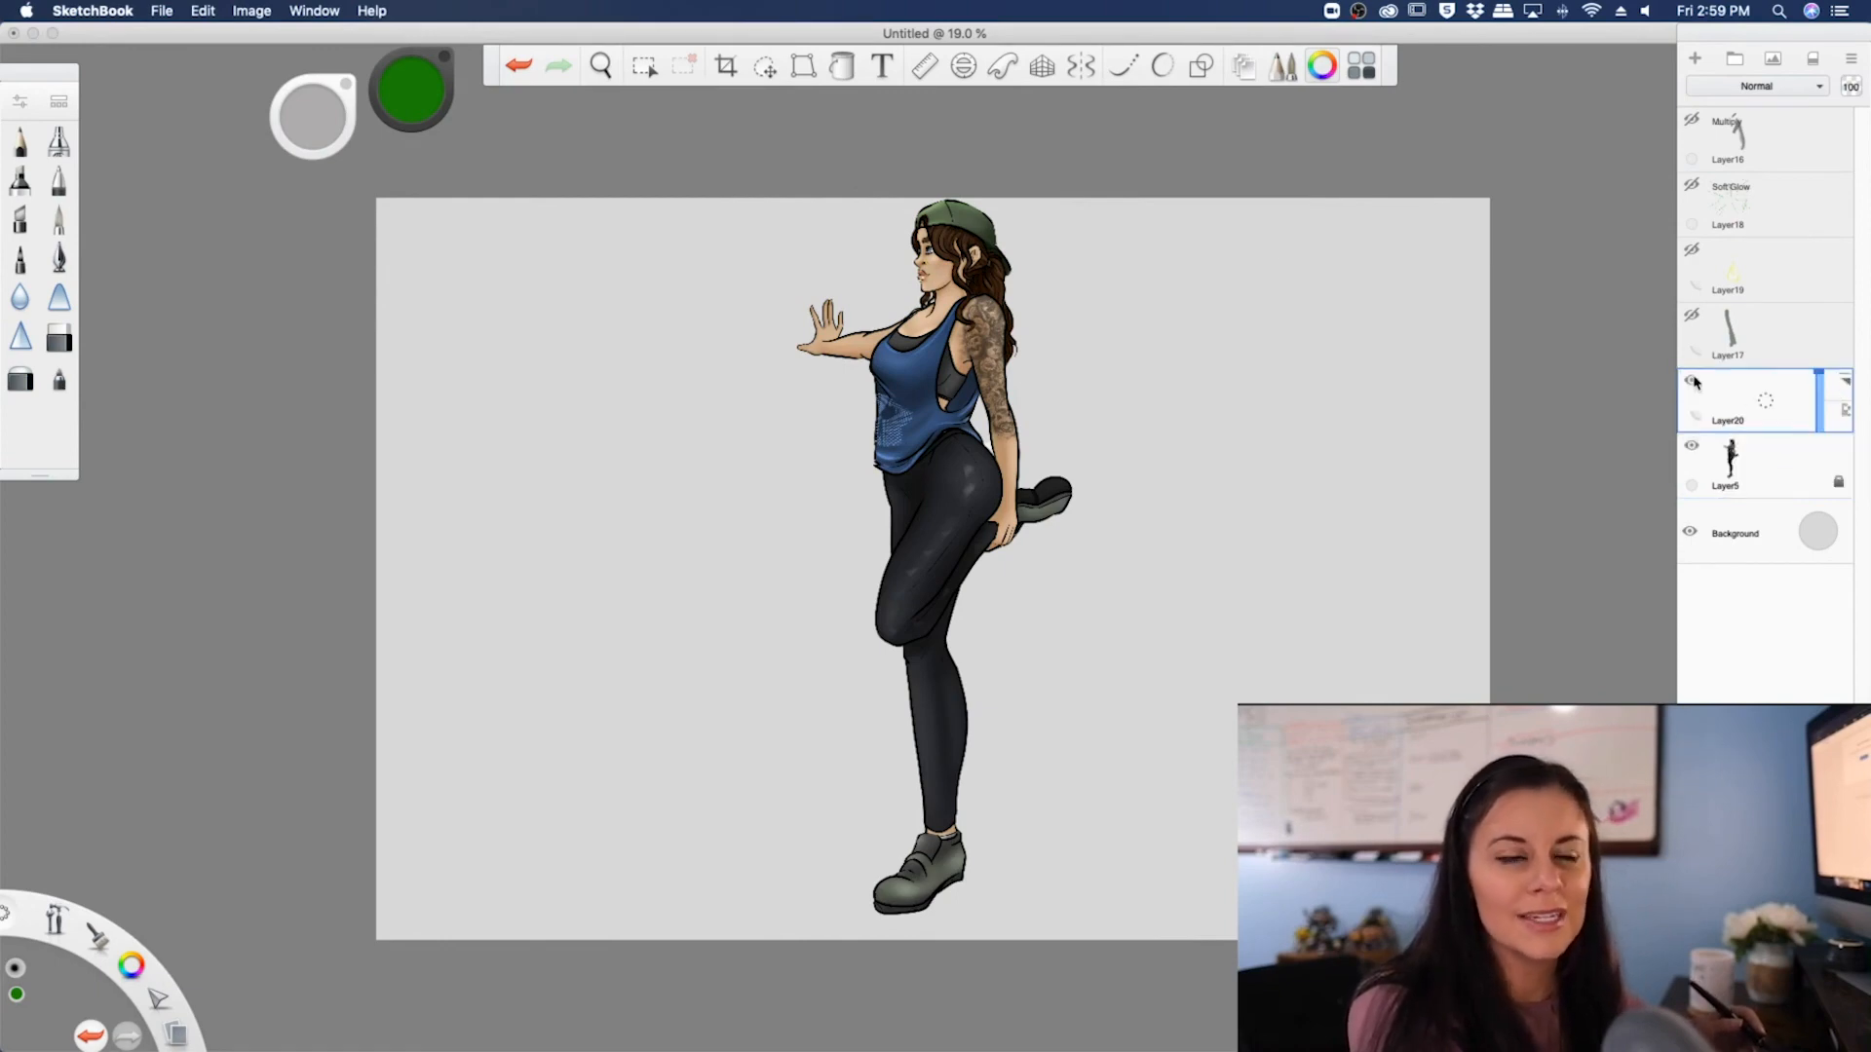
# - Browse the font families available for a text layer and cancel without adding text
pyautogui.click(843, 69)
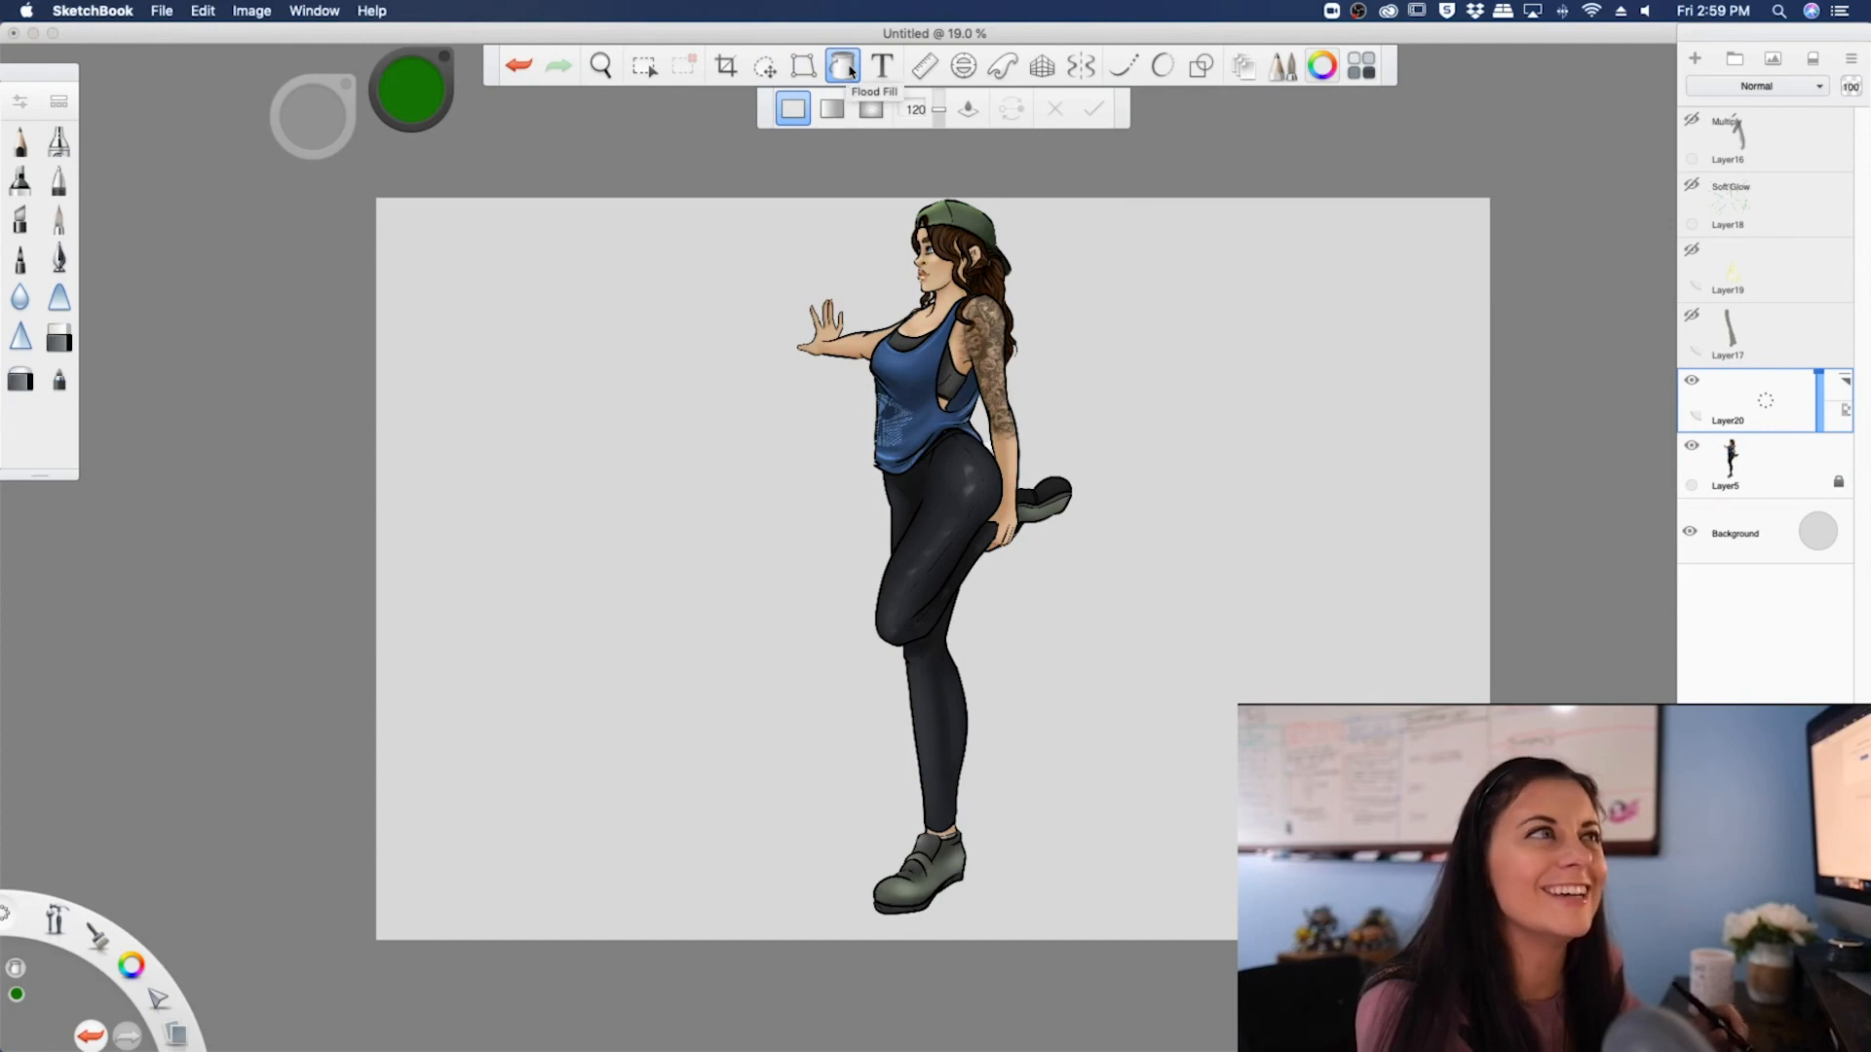
pyautogui.click(882, 66)
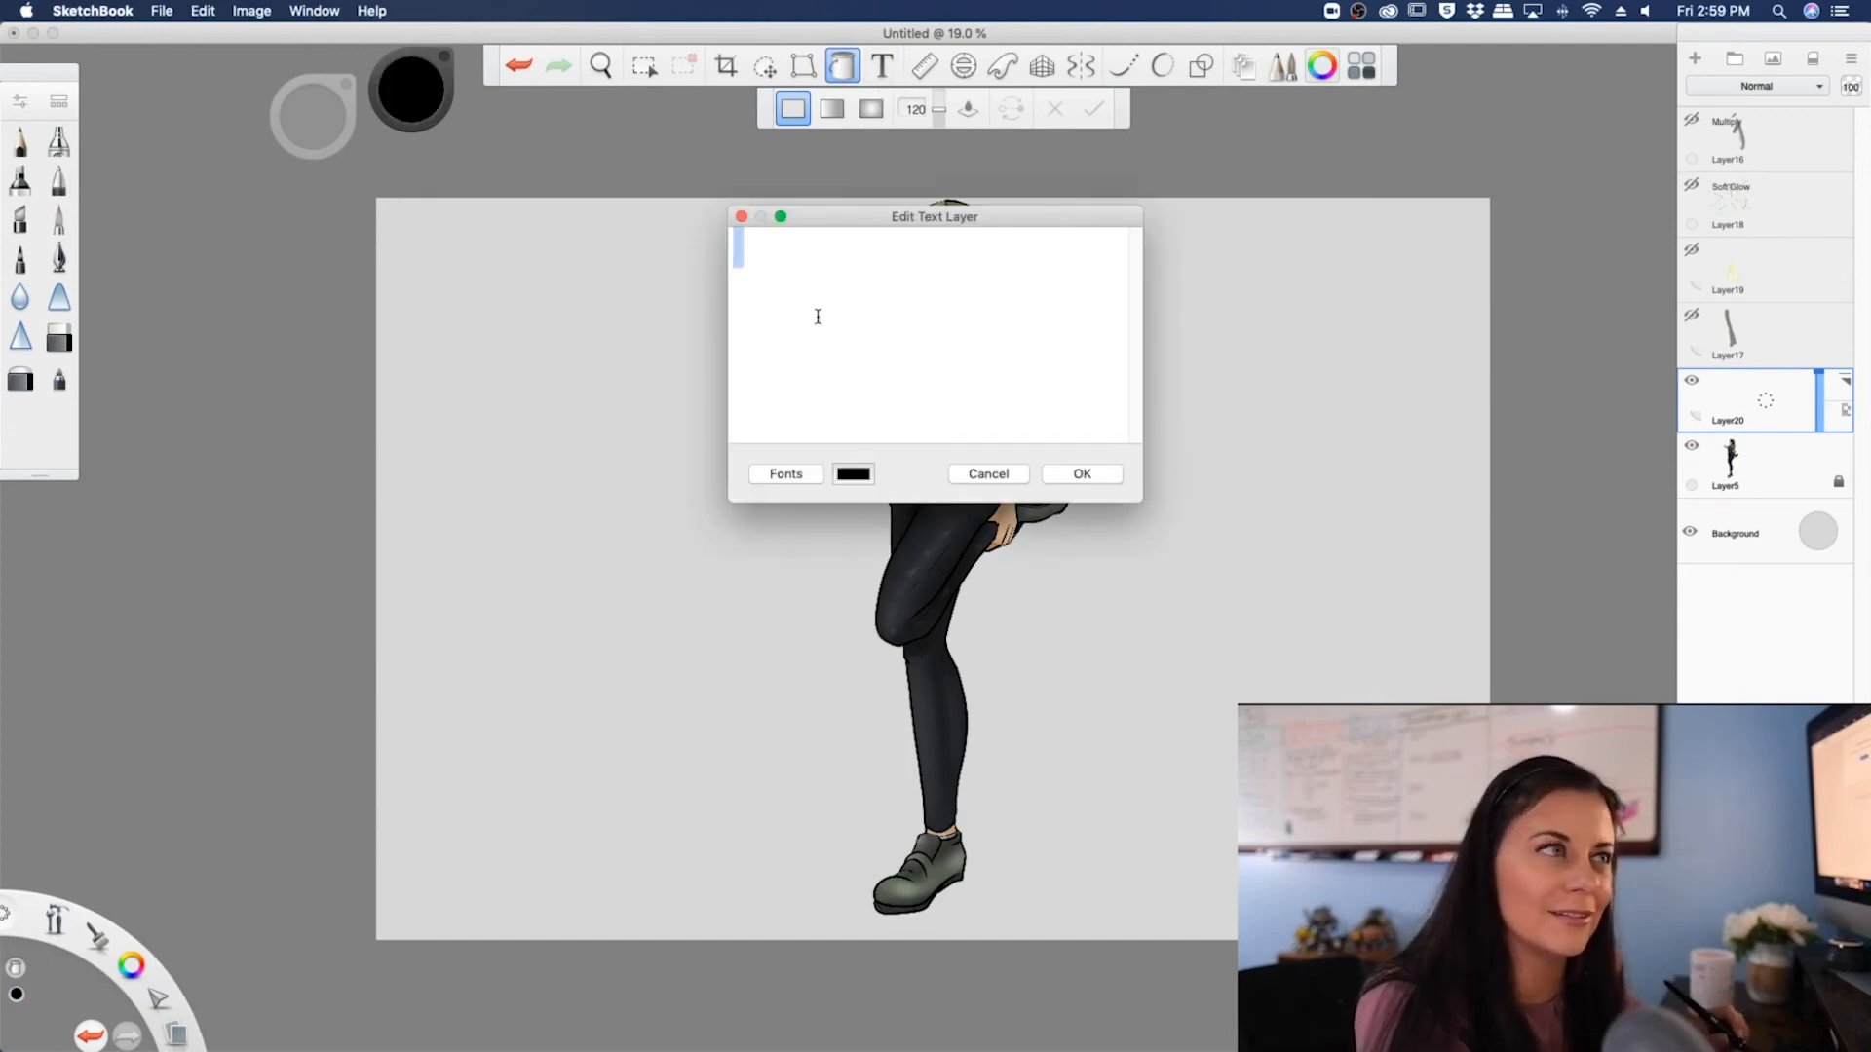
pyautogui.click(783, 476)
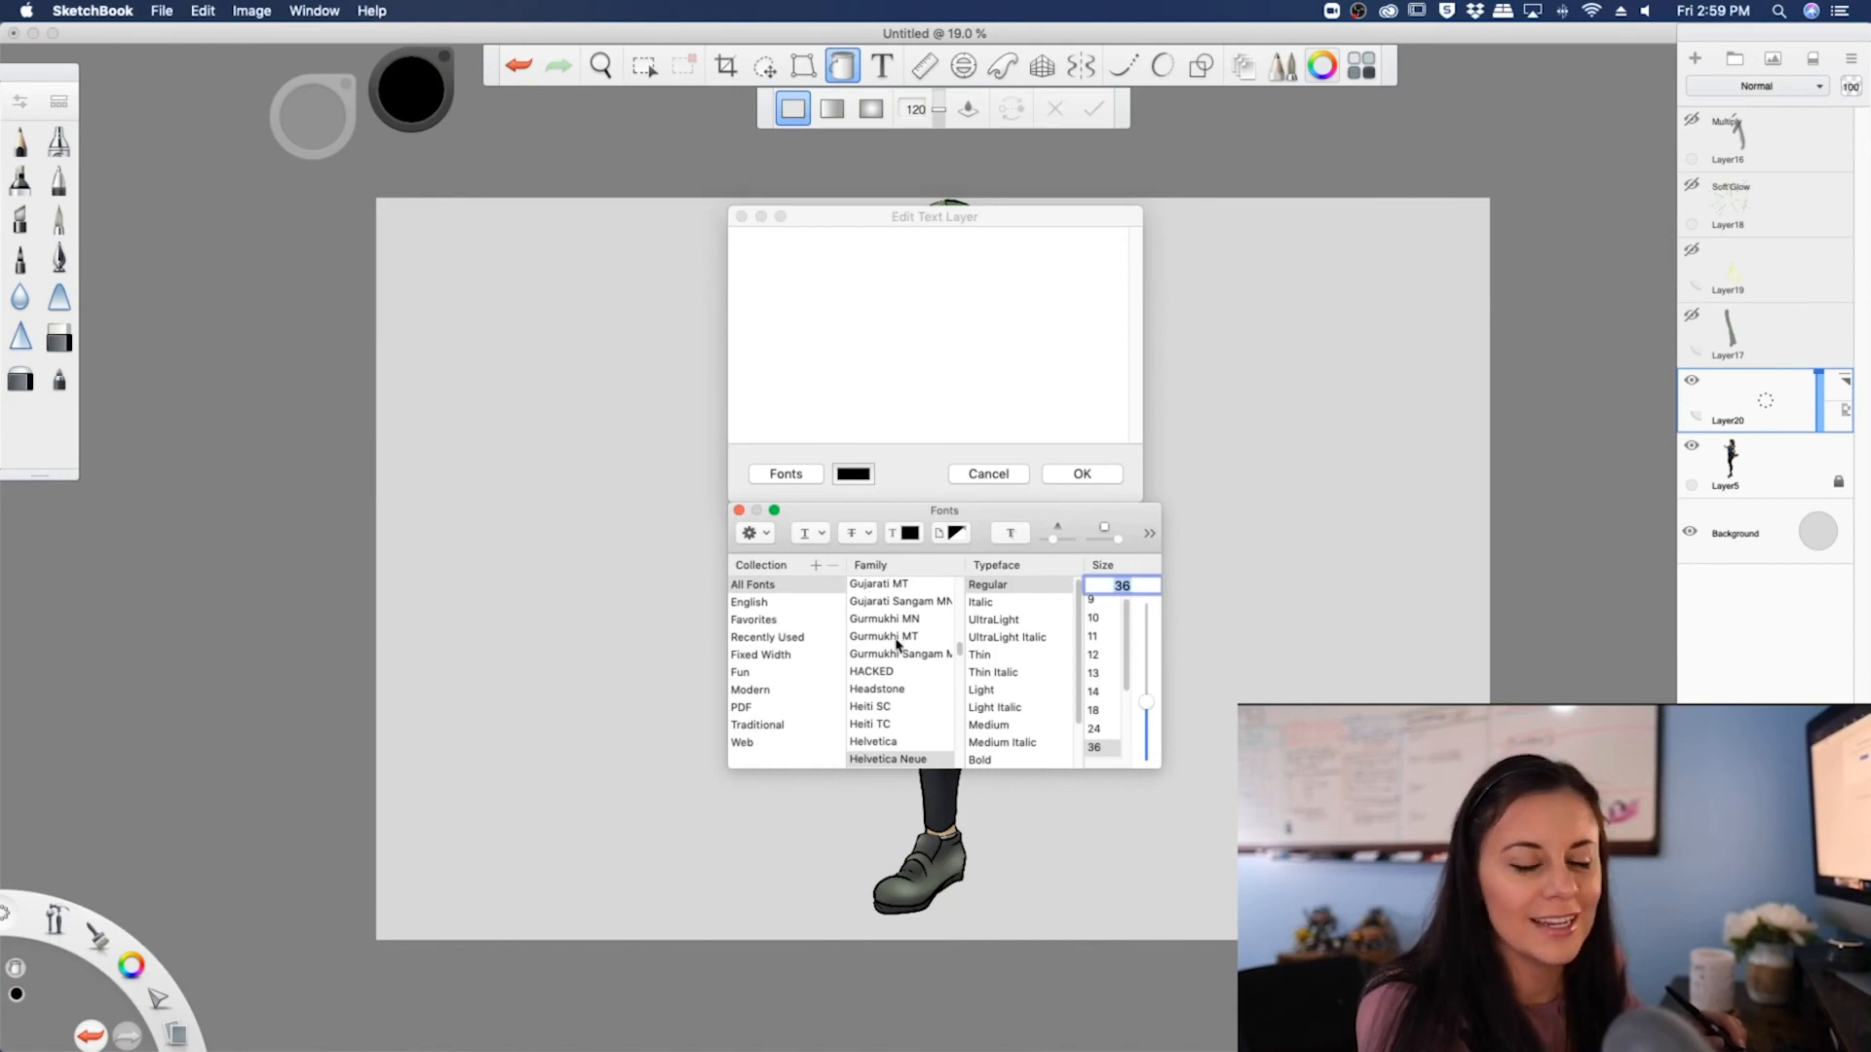
pyautogui.scroll(-5, 896, 643)
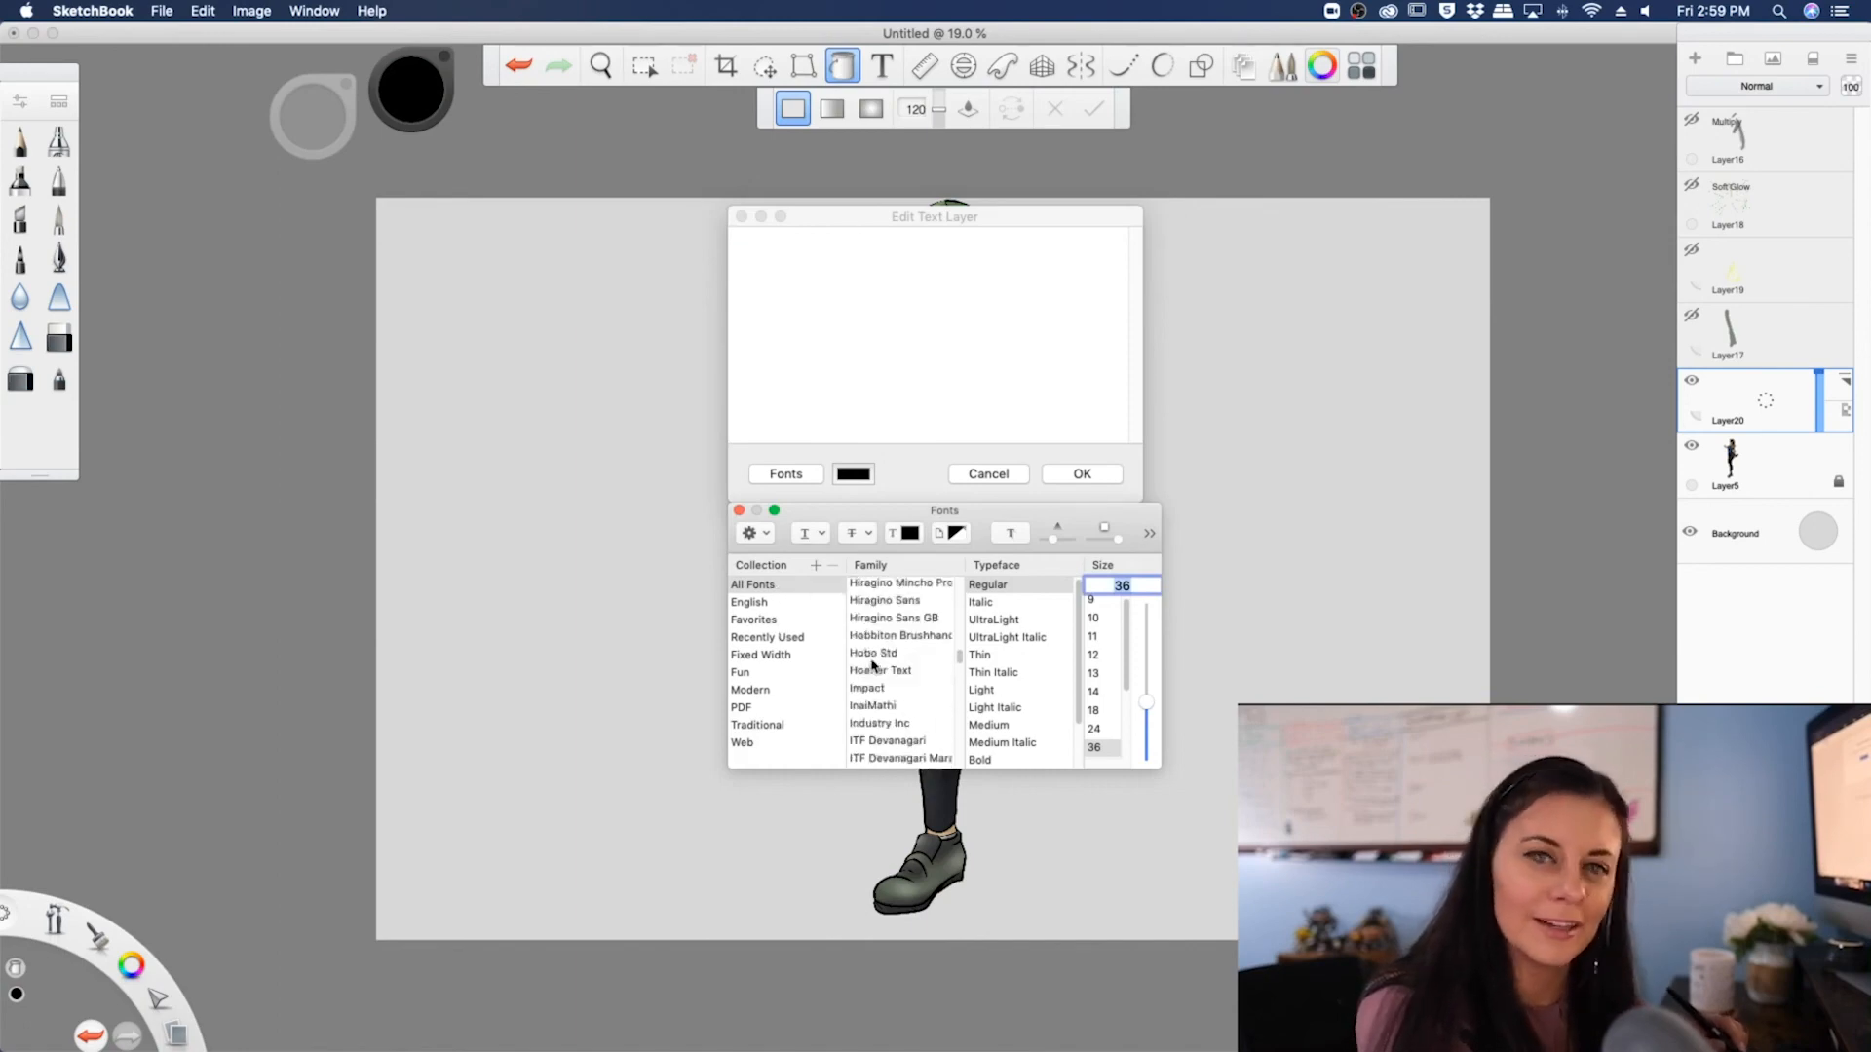
pyautogui.scroll(10, 872, 666)
pyautogui.press('Escape')
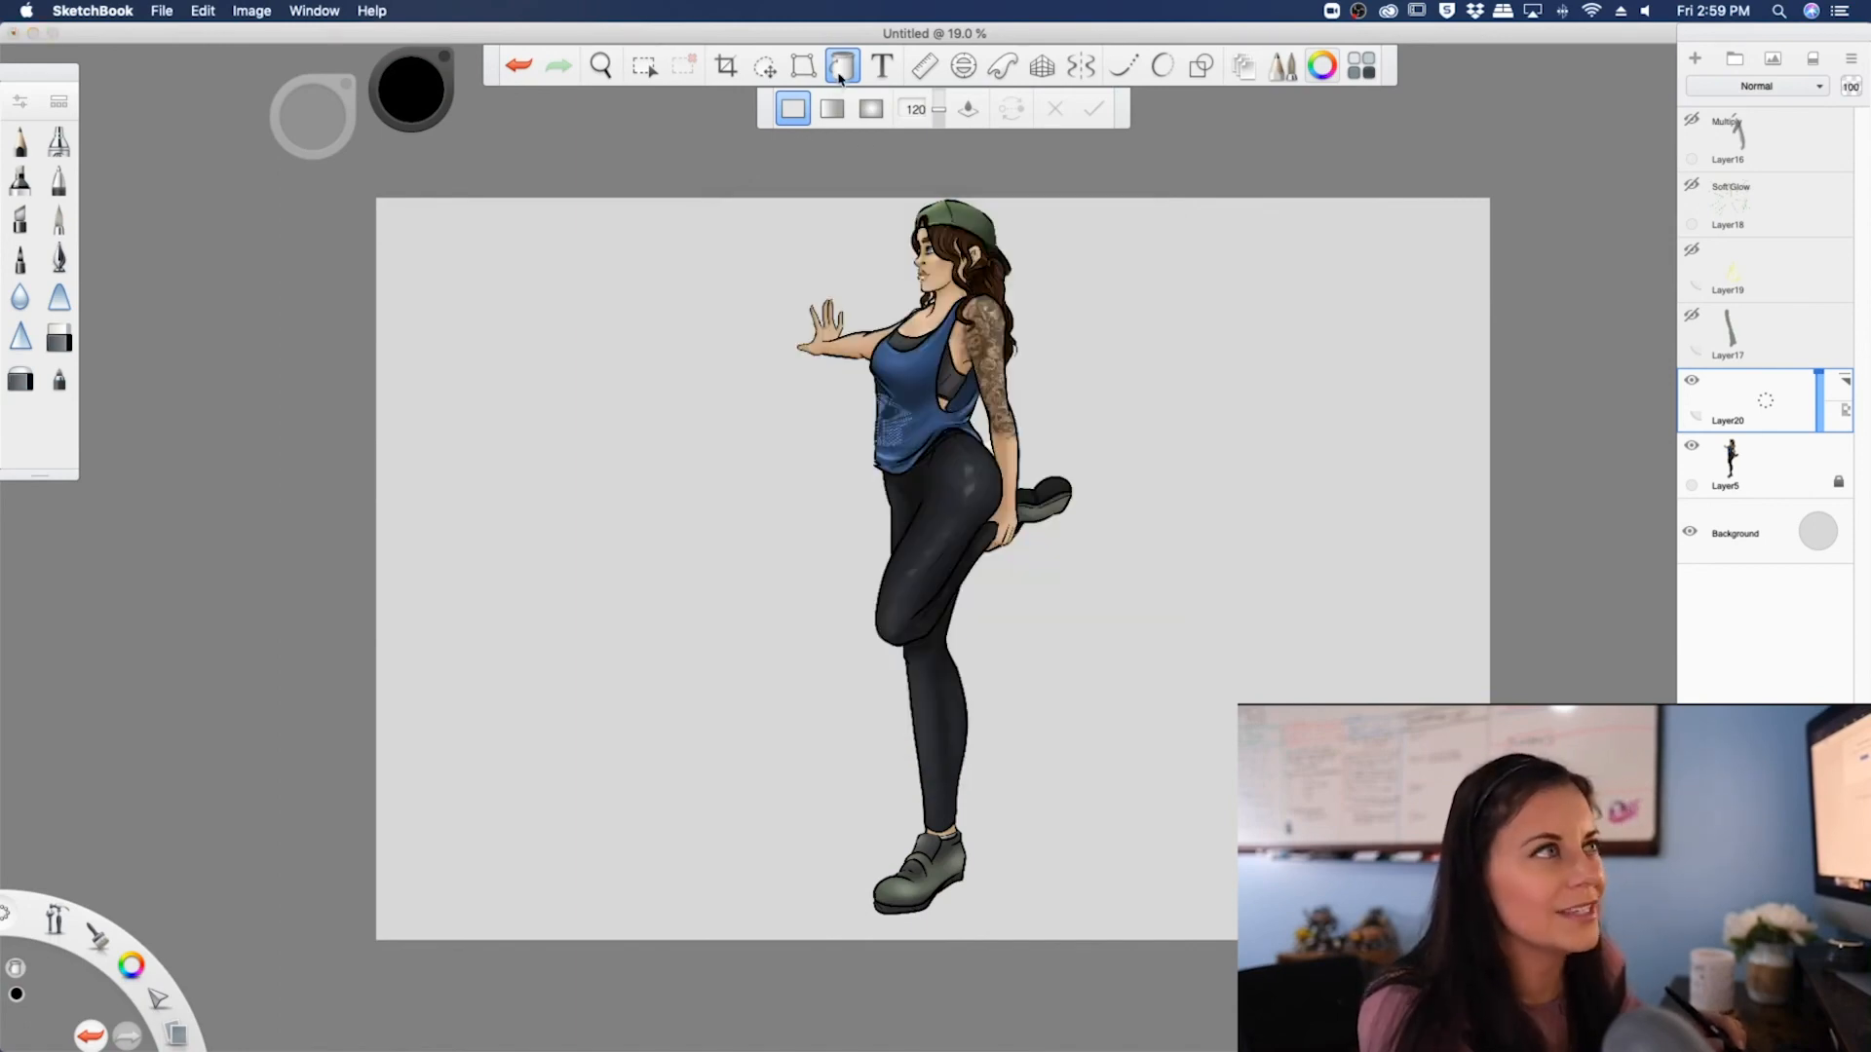
# - Undo the black fill covering Layer20, make Flood Fill sample all layers, and fill the area around the character with bright green
pyautogui.click(663, 458)
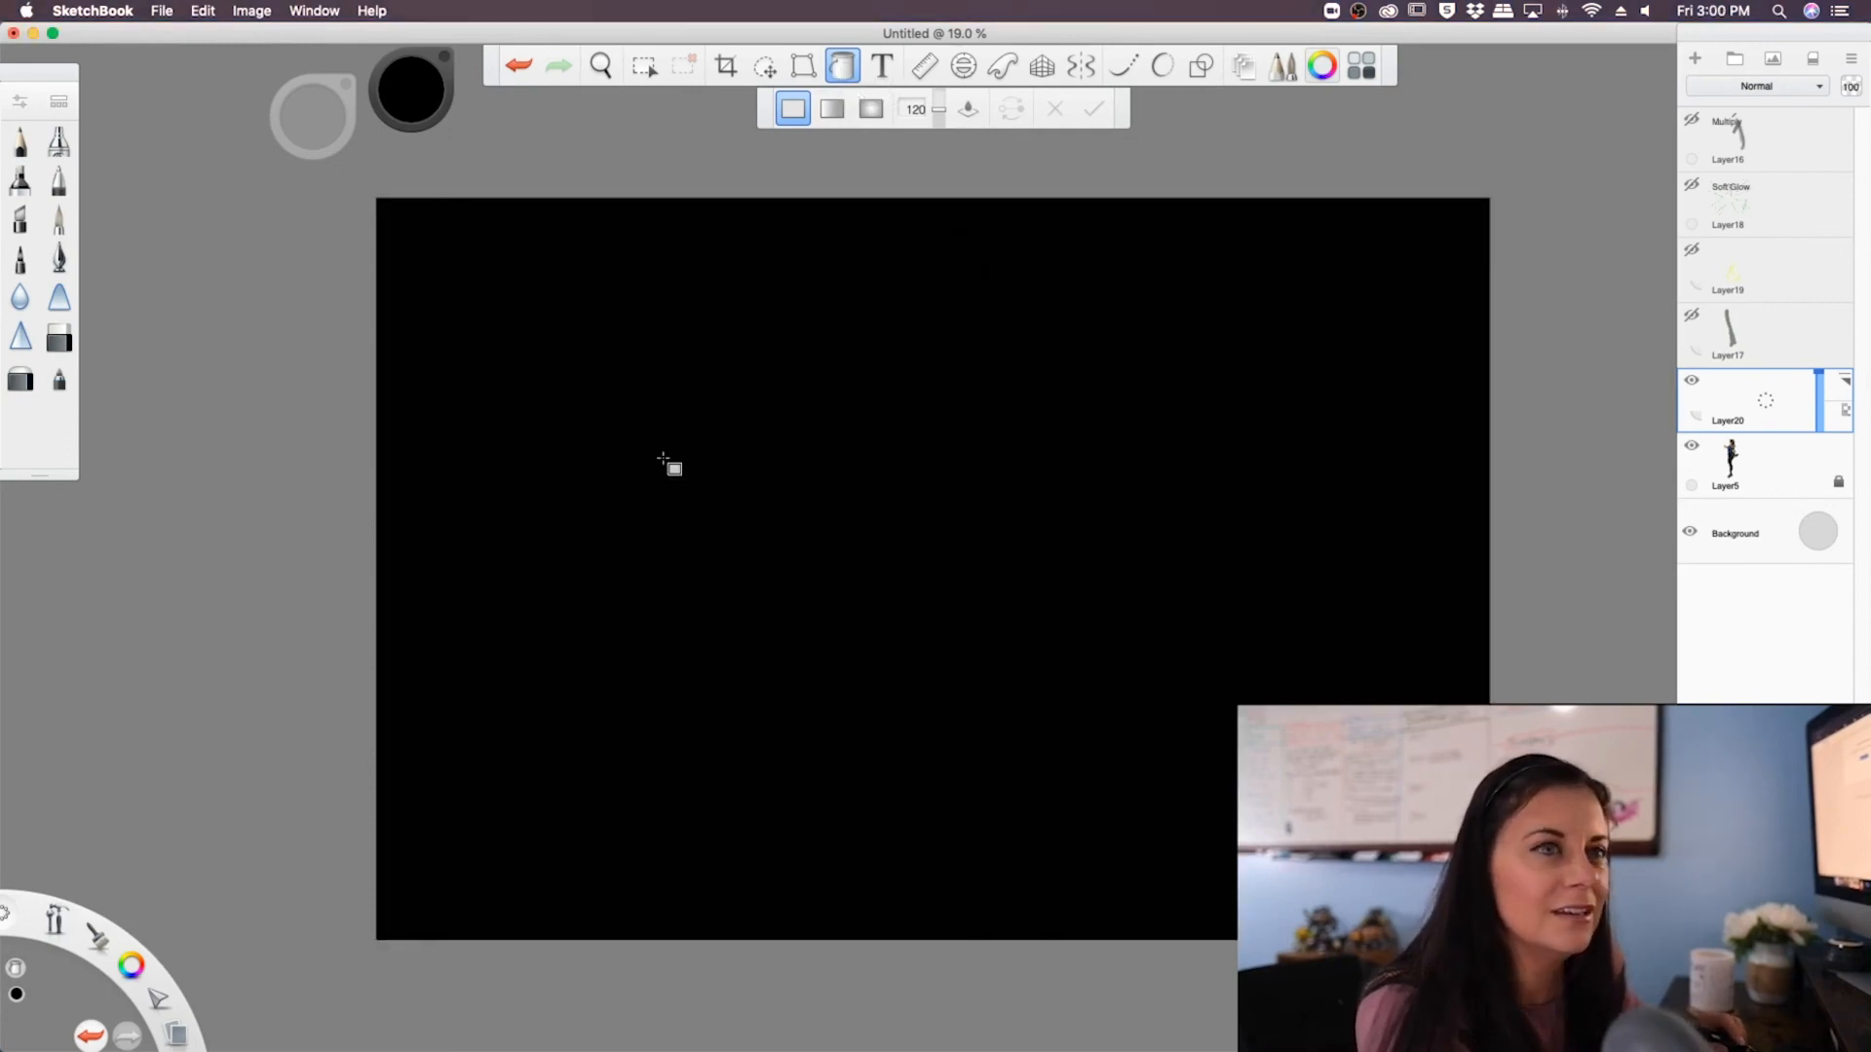
pyautogui.click(518, 65)
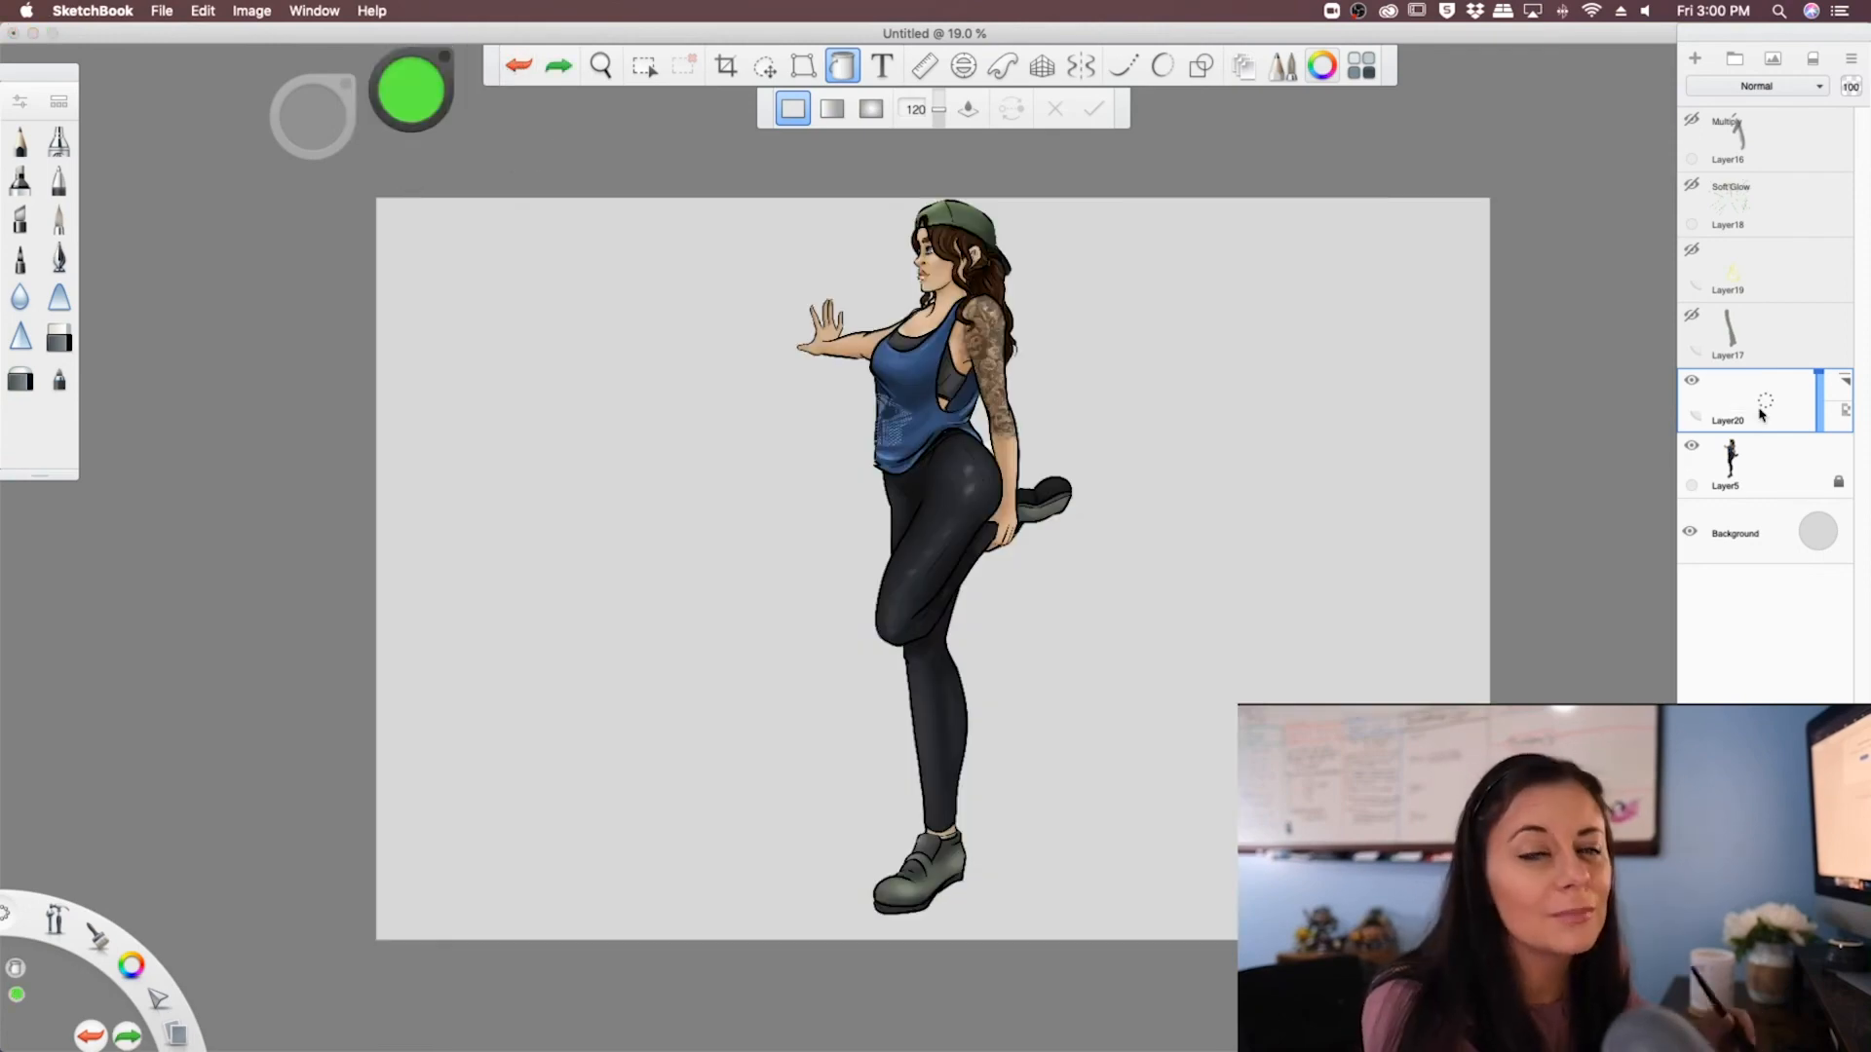
pyautogui.click(975, 119)
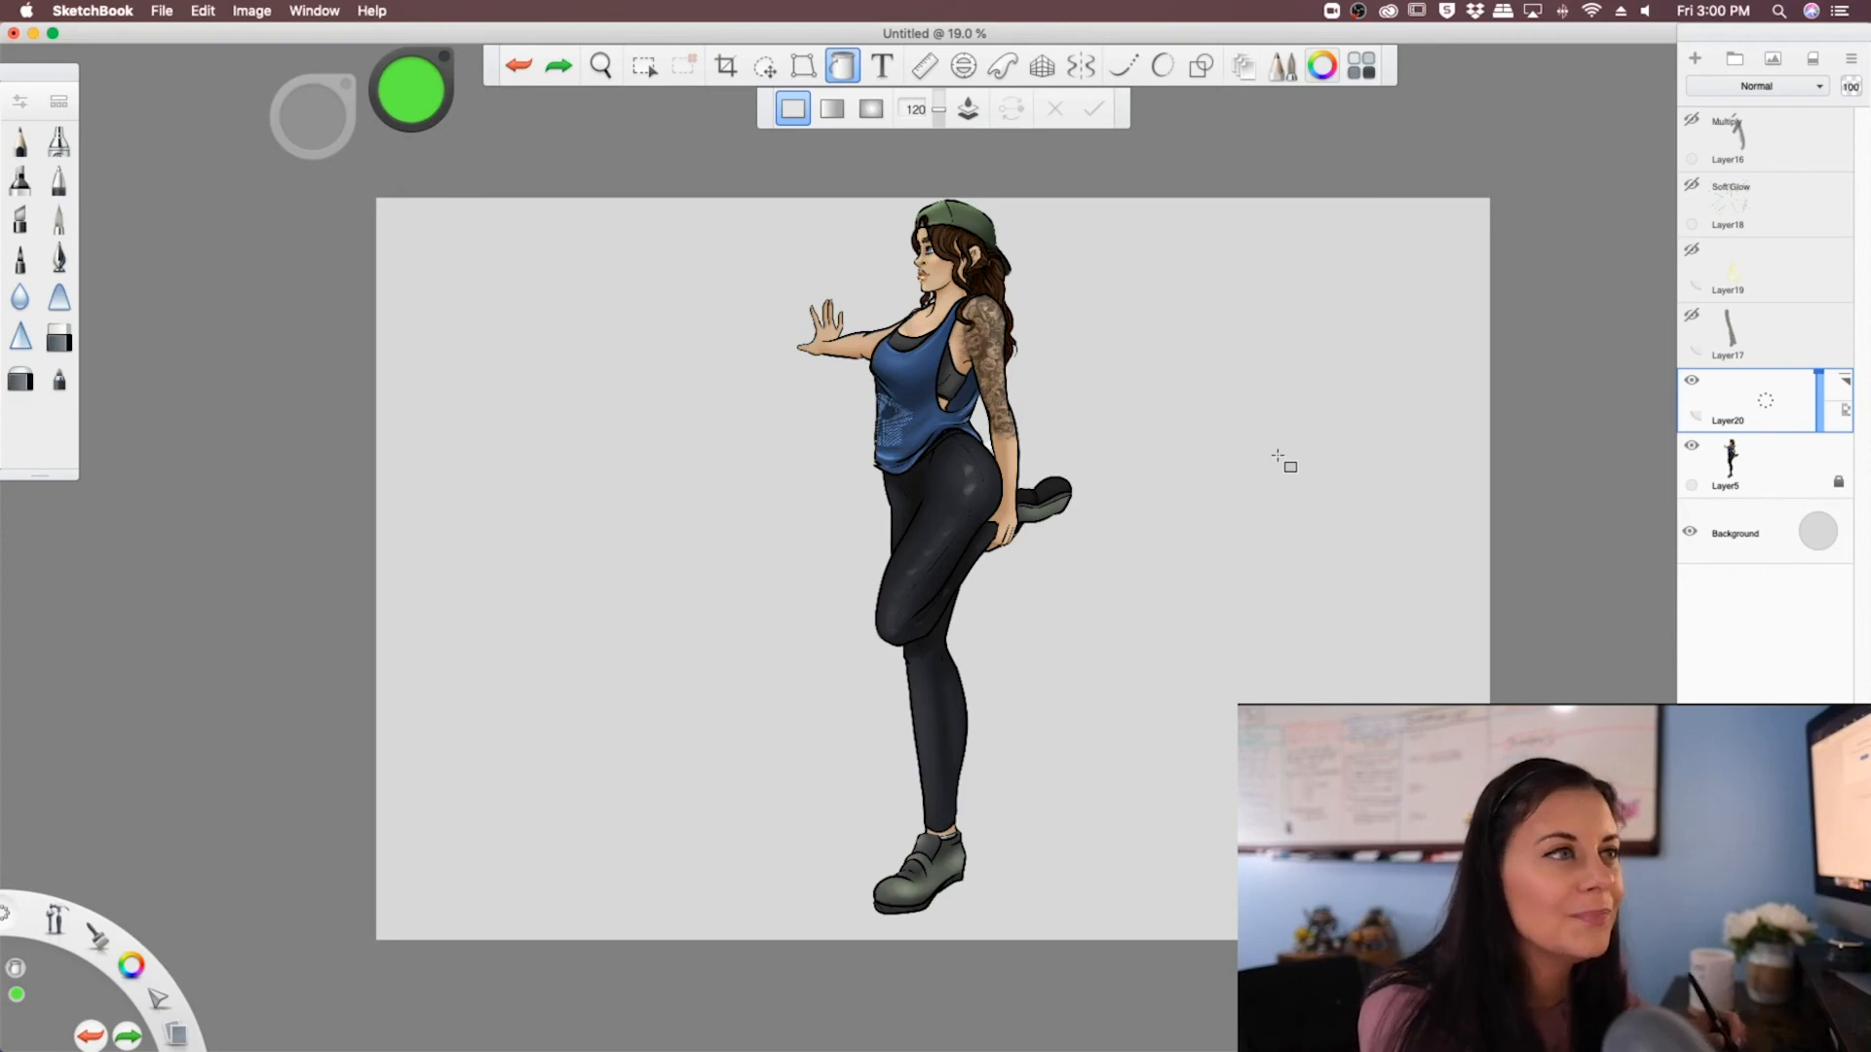
pyautogui.click(1277, 456)
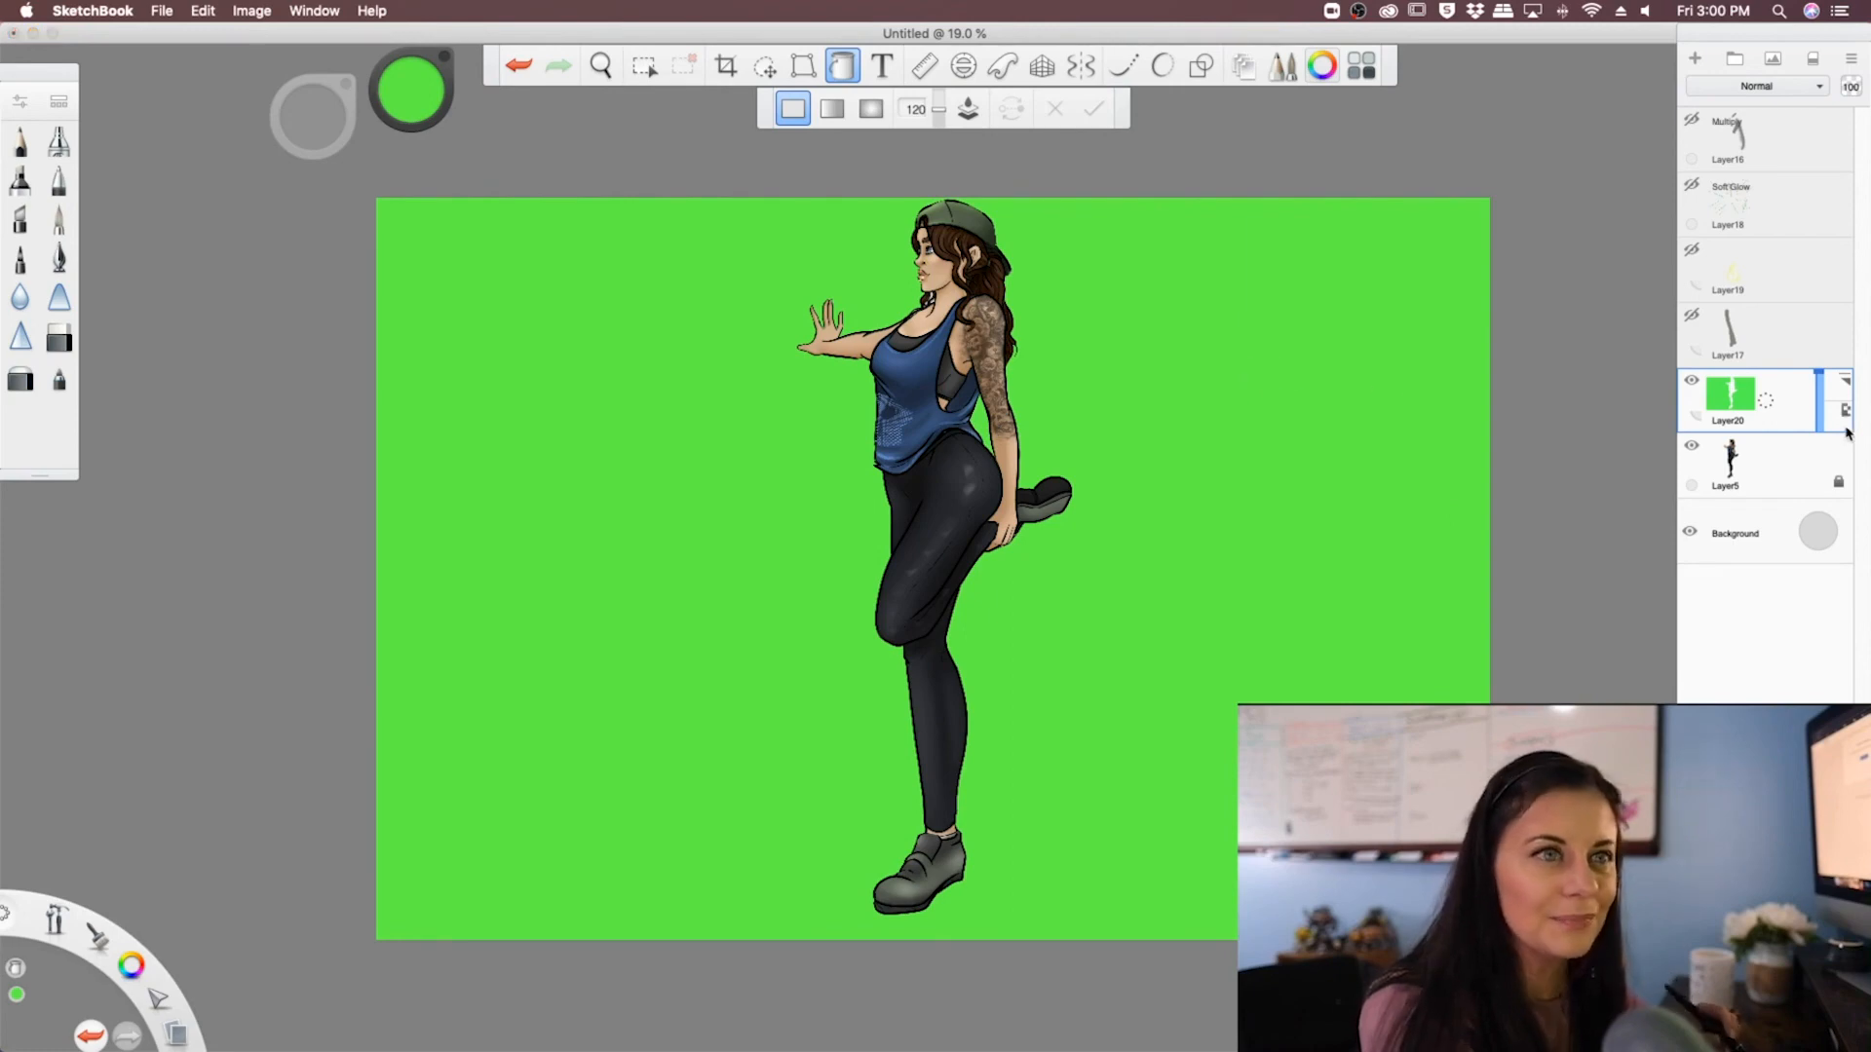
# - Change the Background color to black with Layer5 hidden, and show Layer5 again
pyautogui.click(1692, 448)
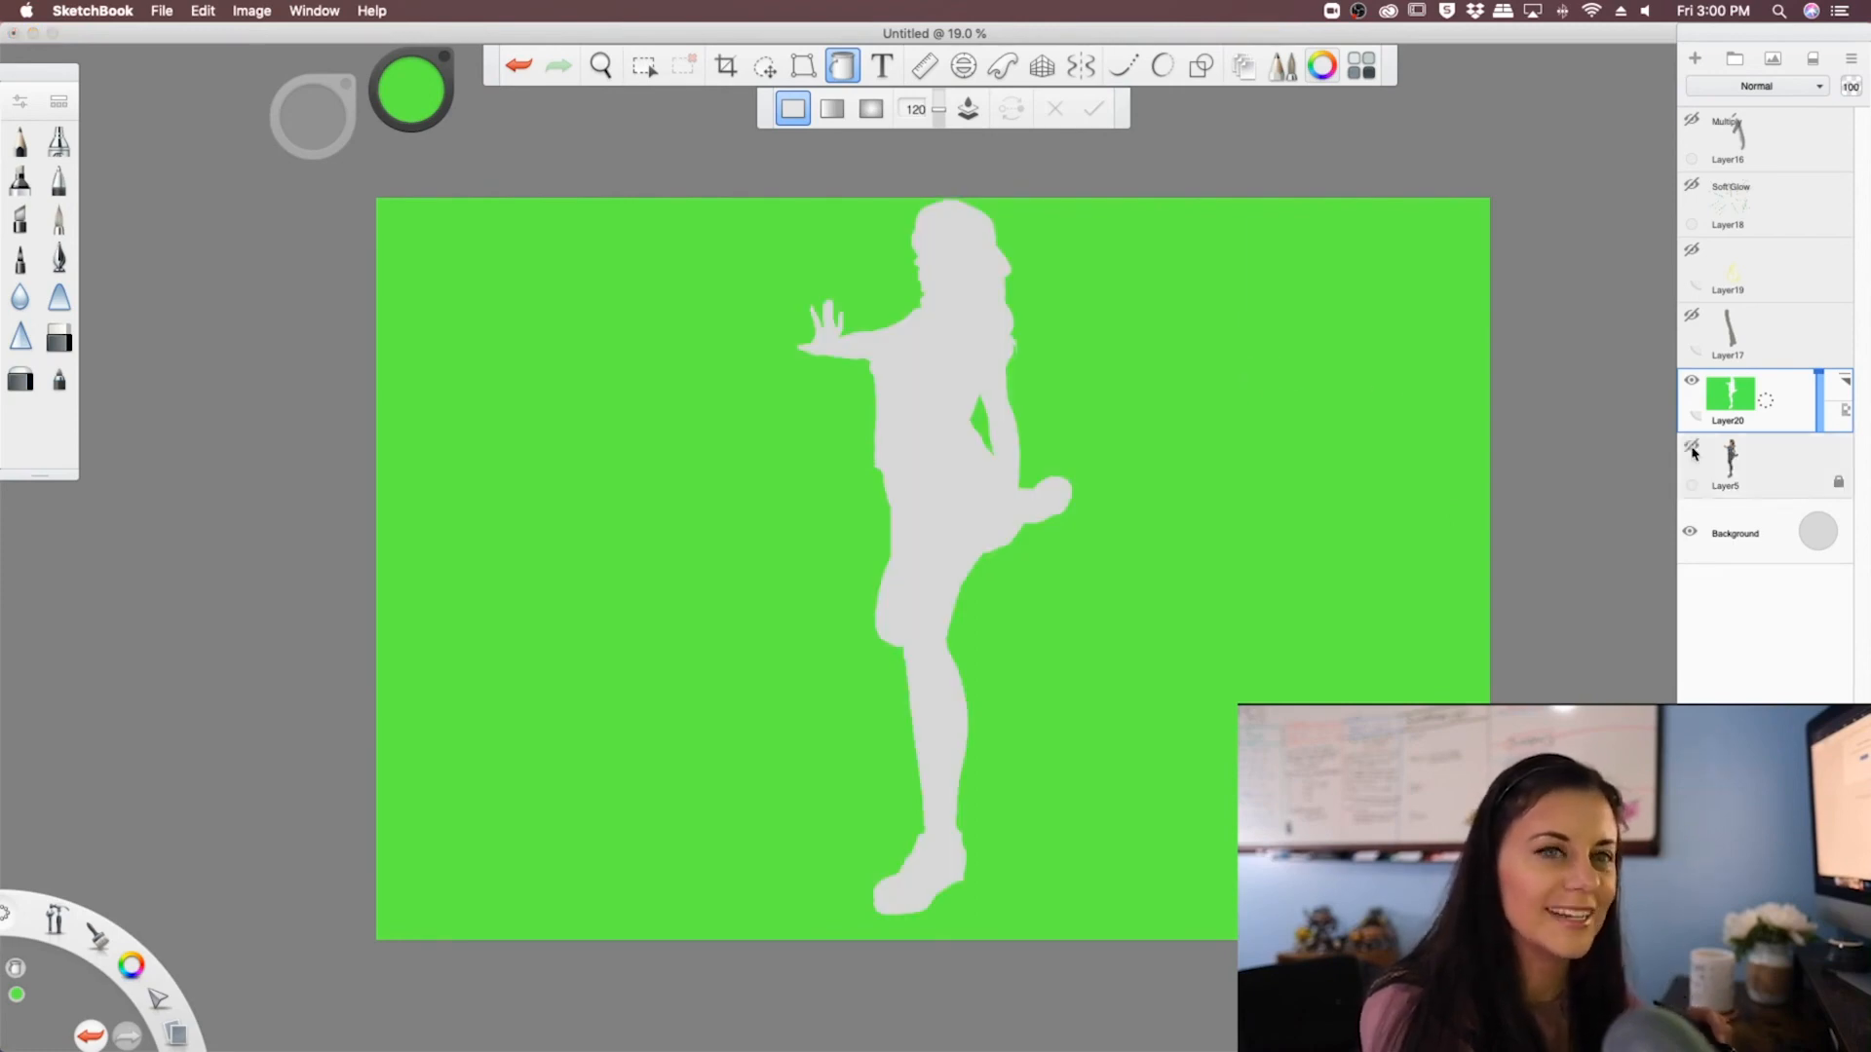
pyautogui.click(1815, 541)
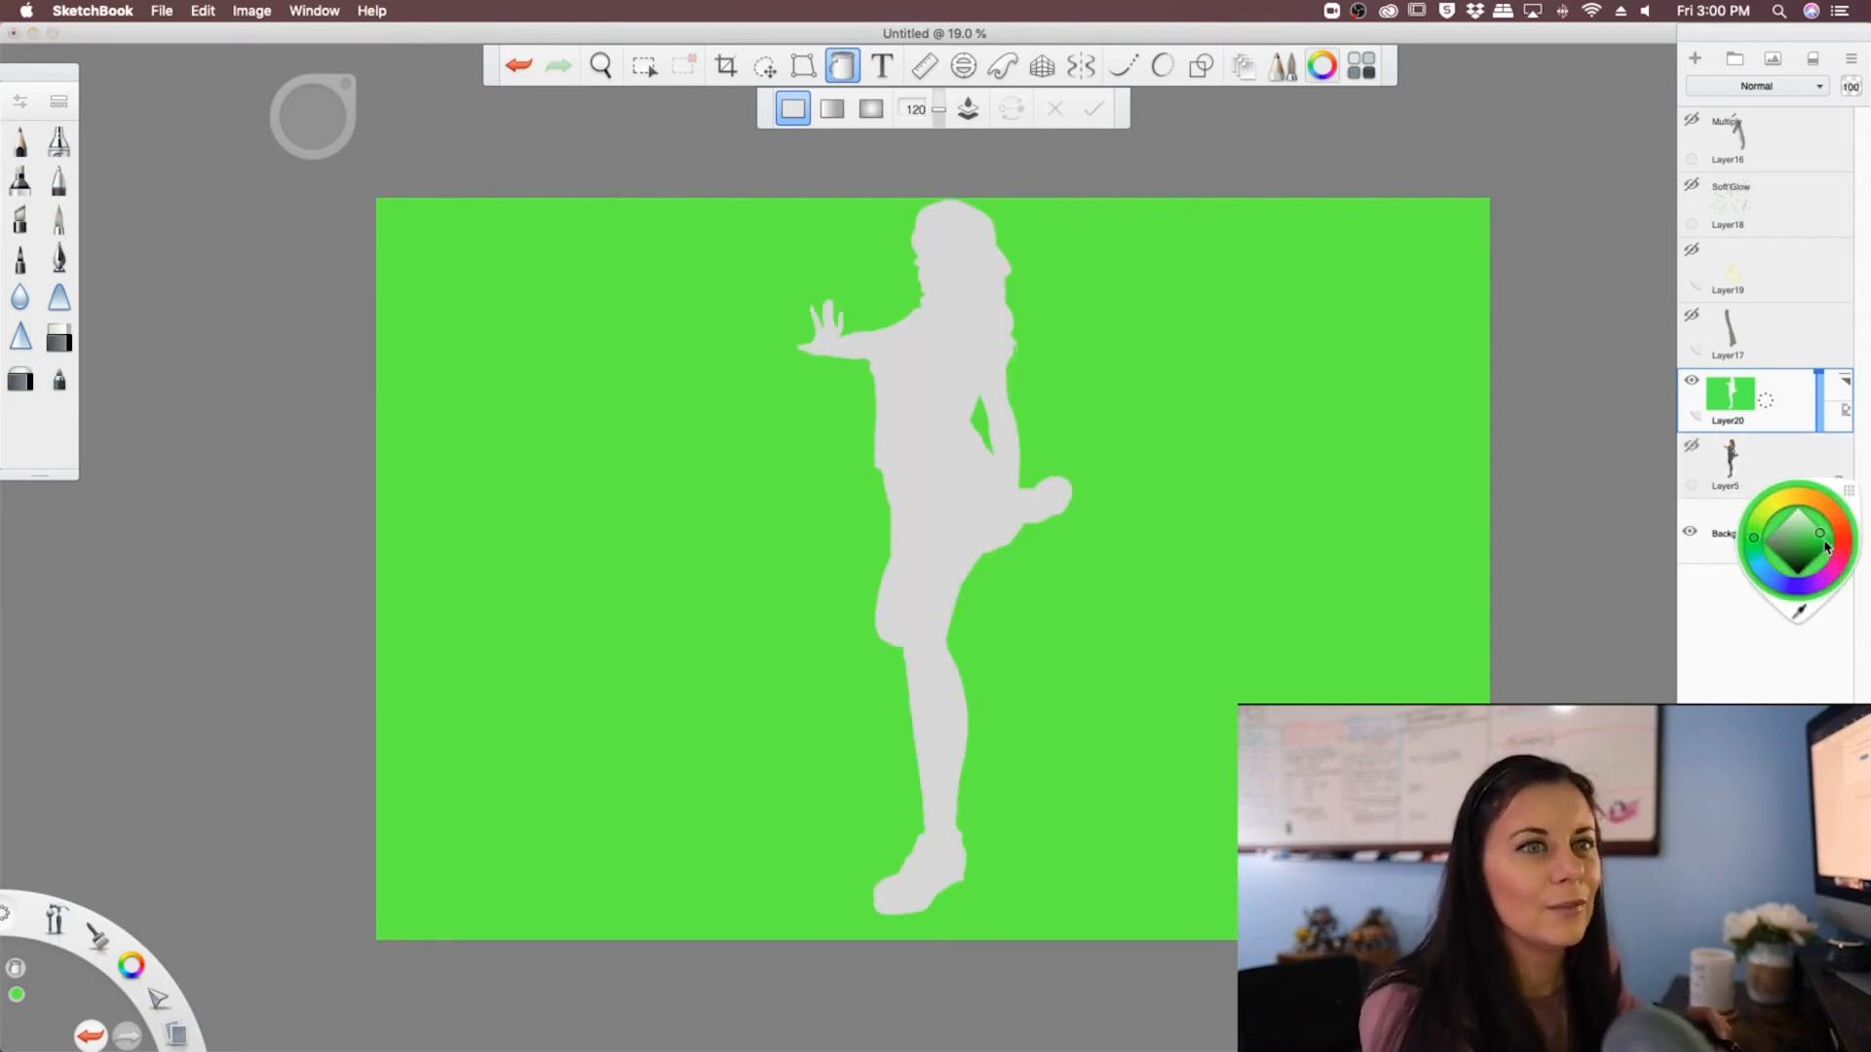
pyautogui.click(1791, 628)
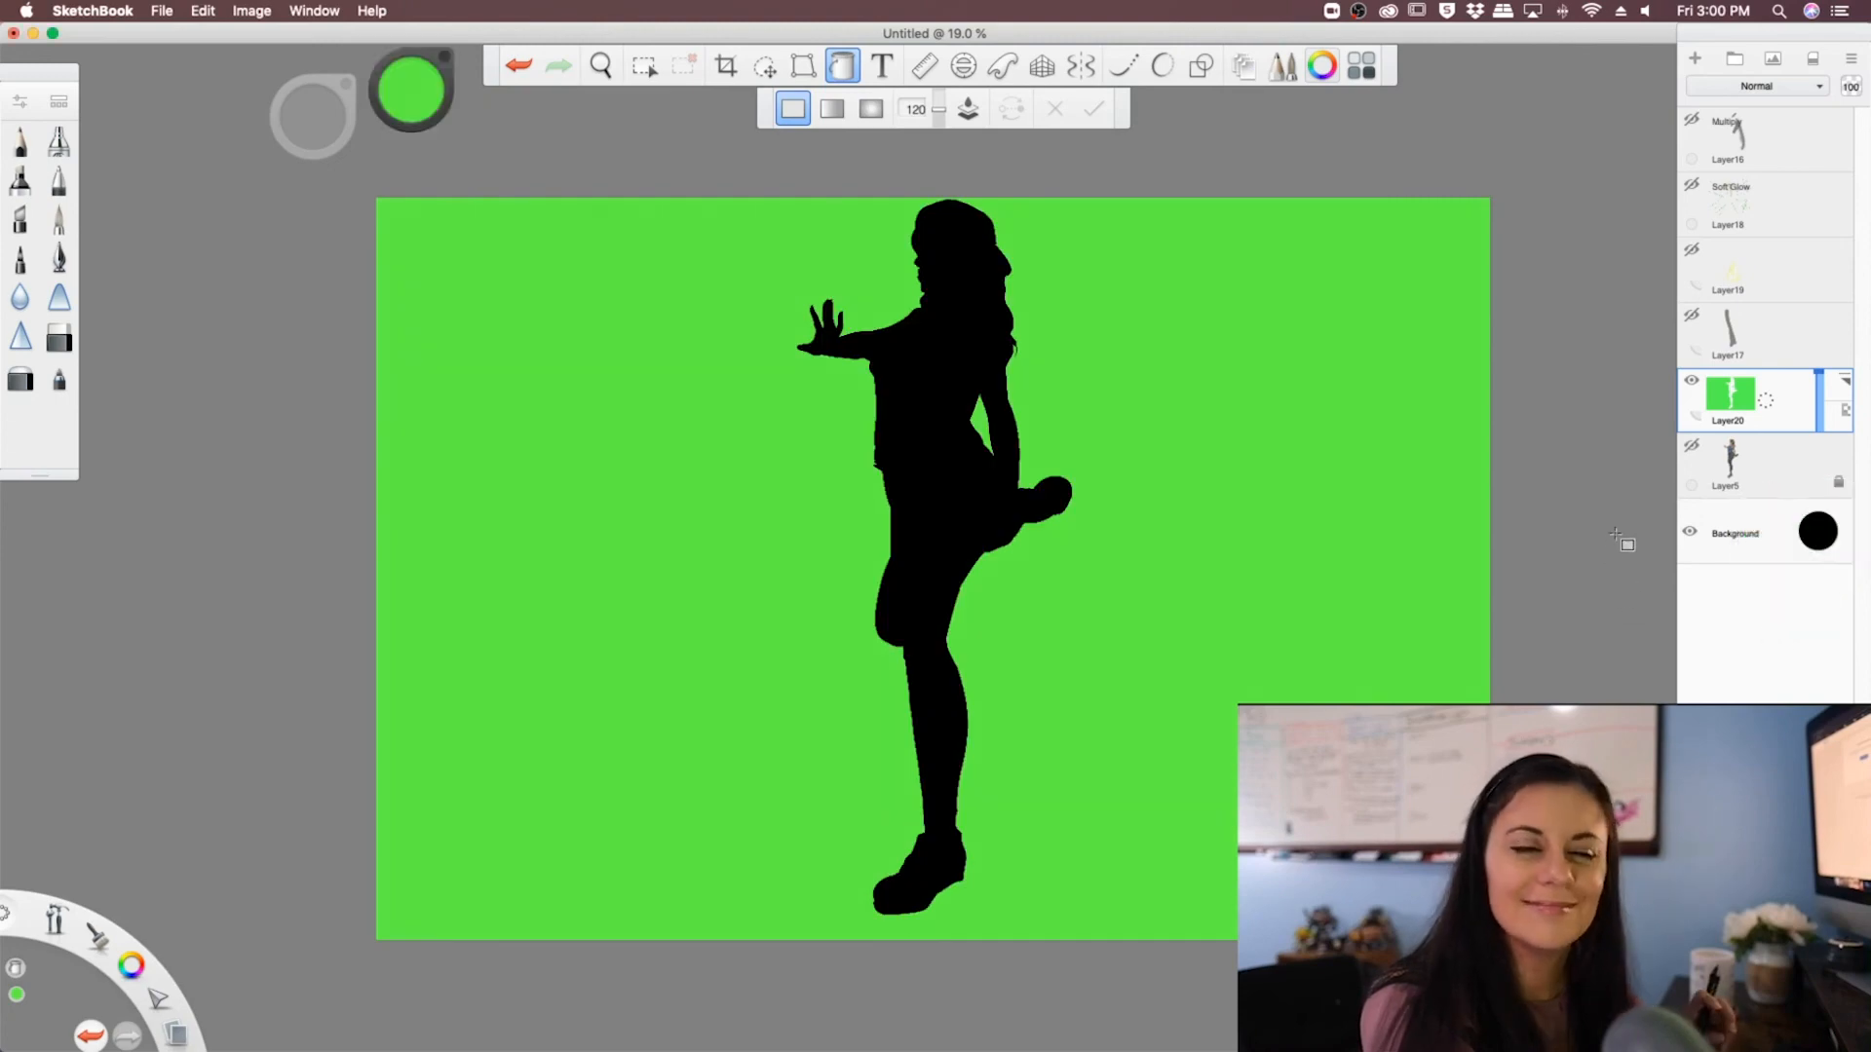
pyautogui.click(1691, 446)
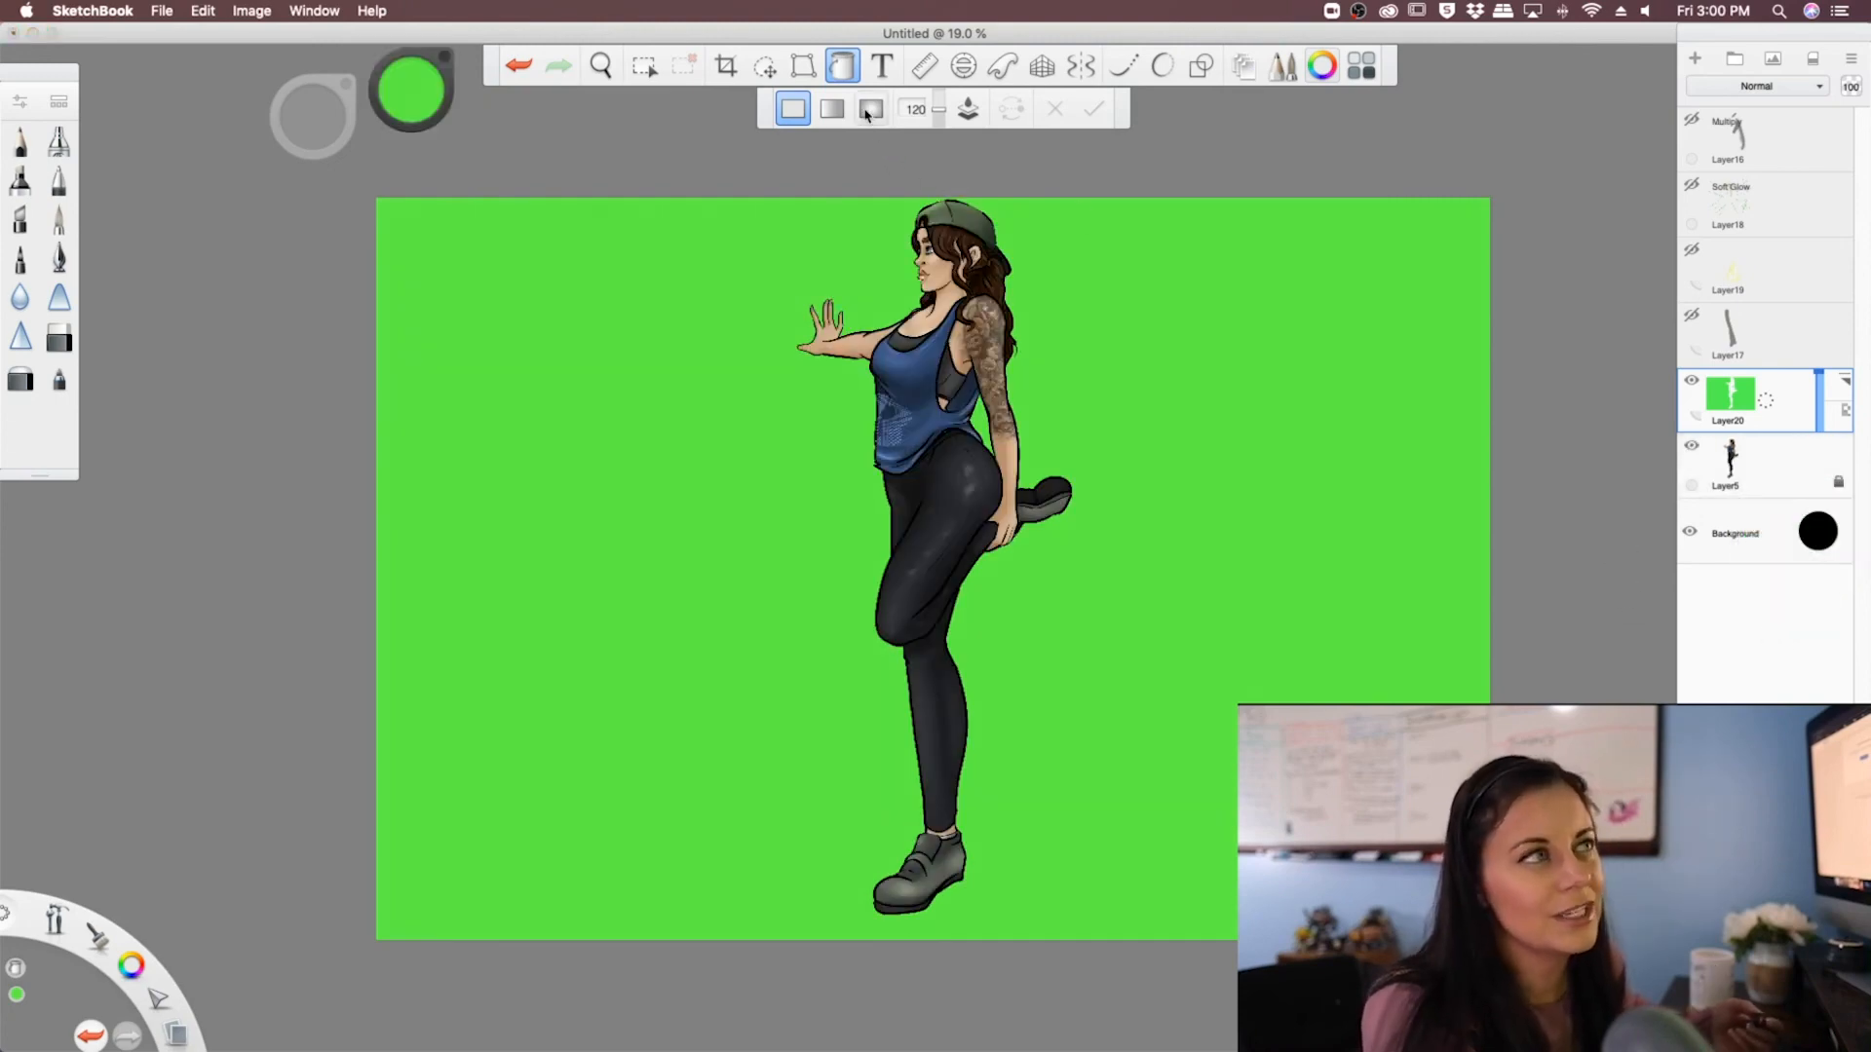
# - Replace the green around the character and in the gap between arm and torso with linear gradient fills running from white to black
pyautogui.click(832, 108)
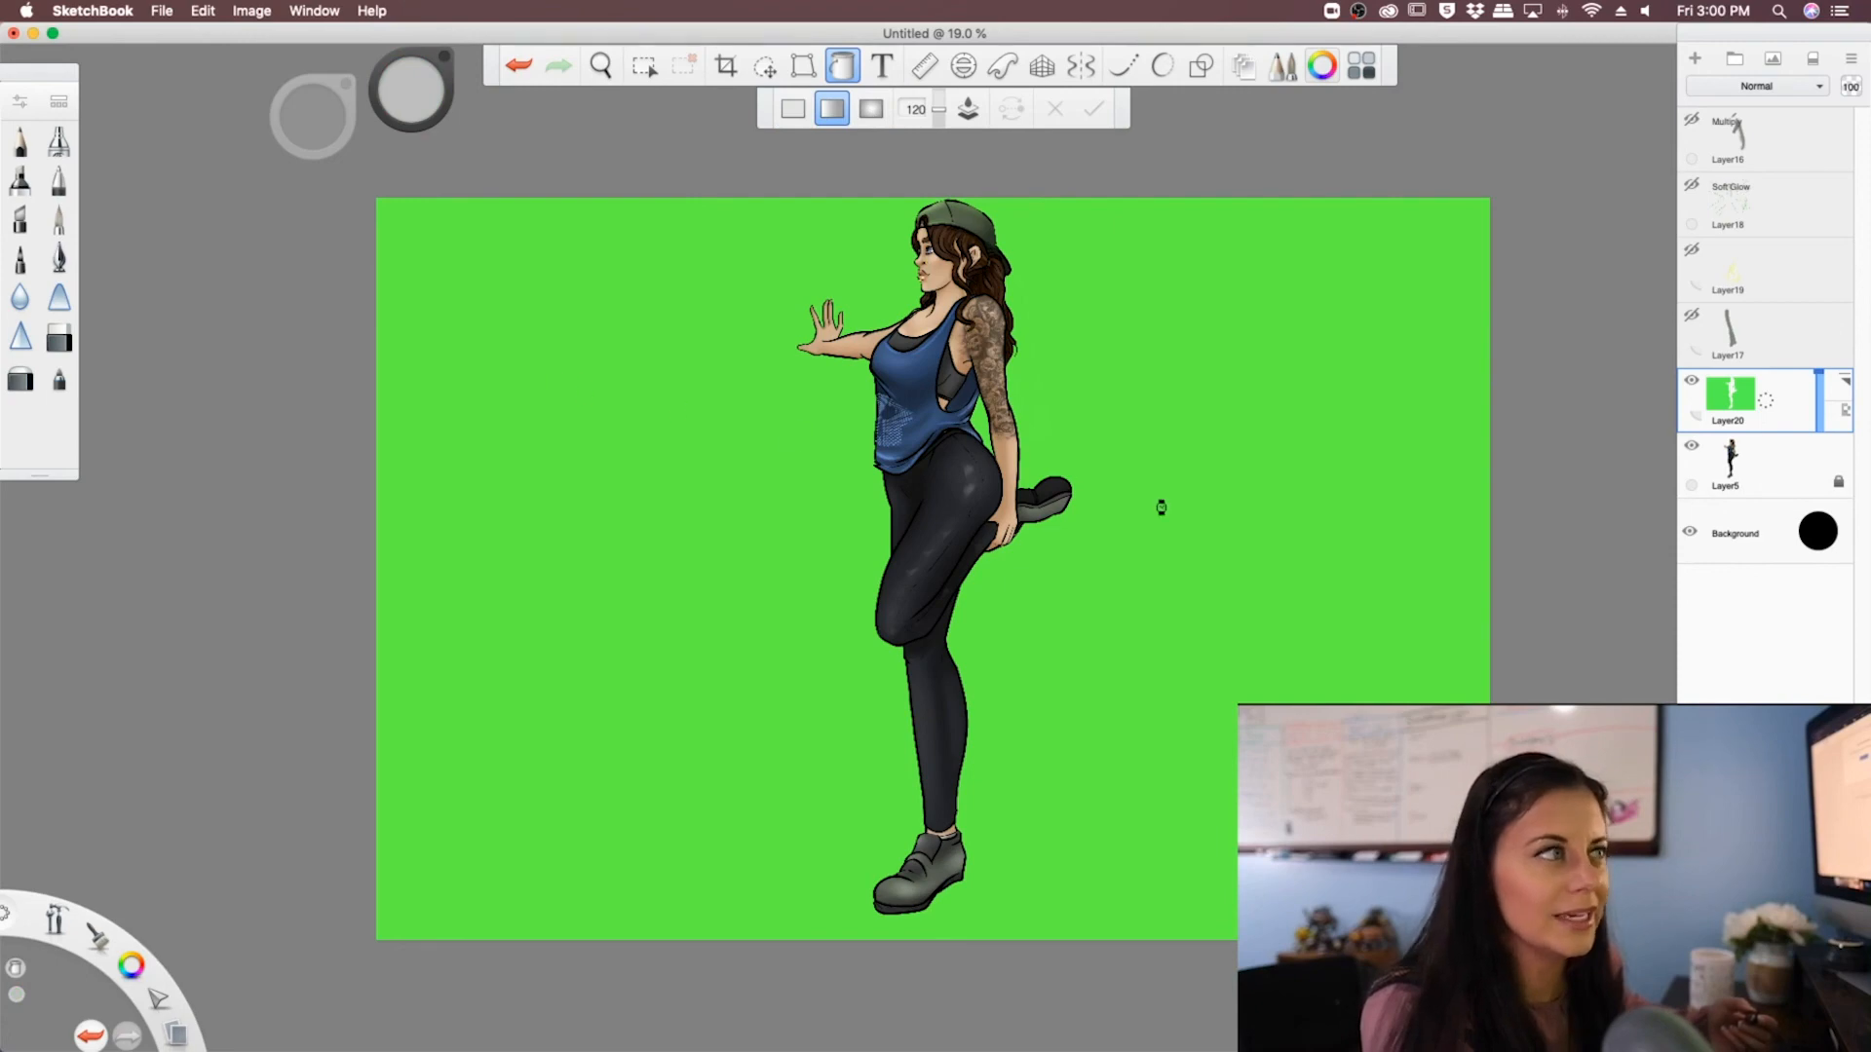
pyautogui.click(1350, 548)
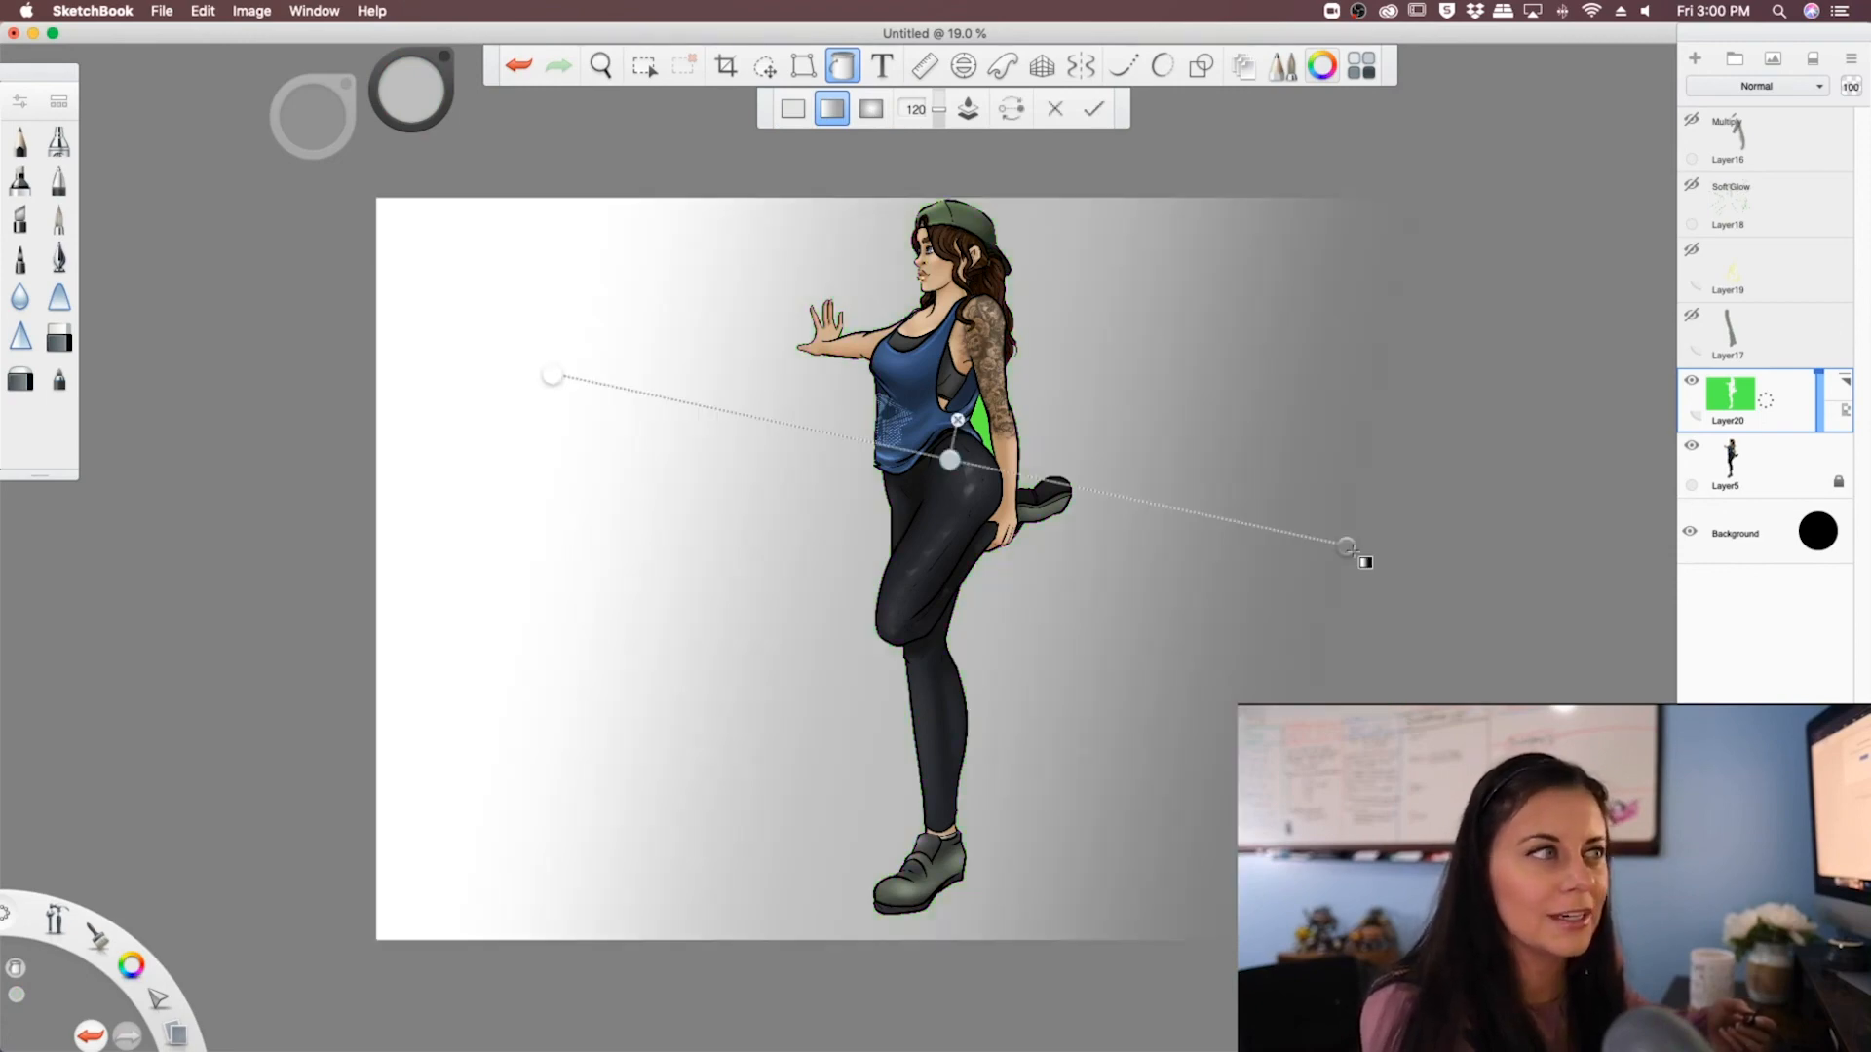
pyautogui.click(1089, 108)
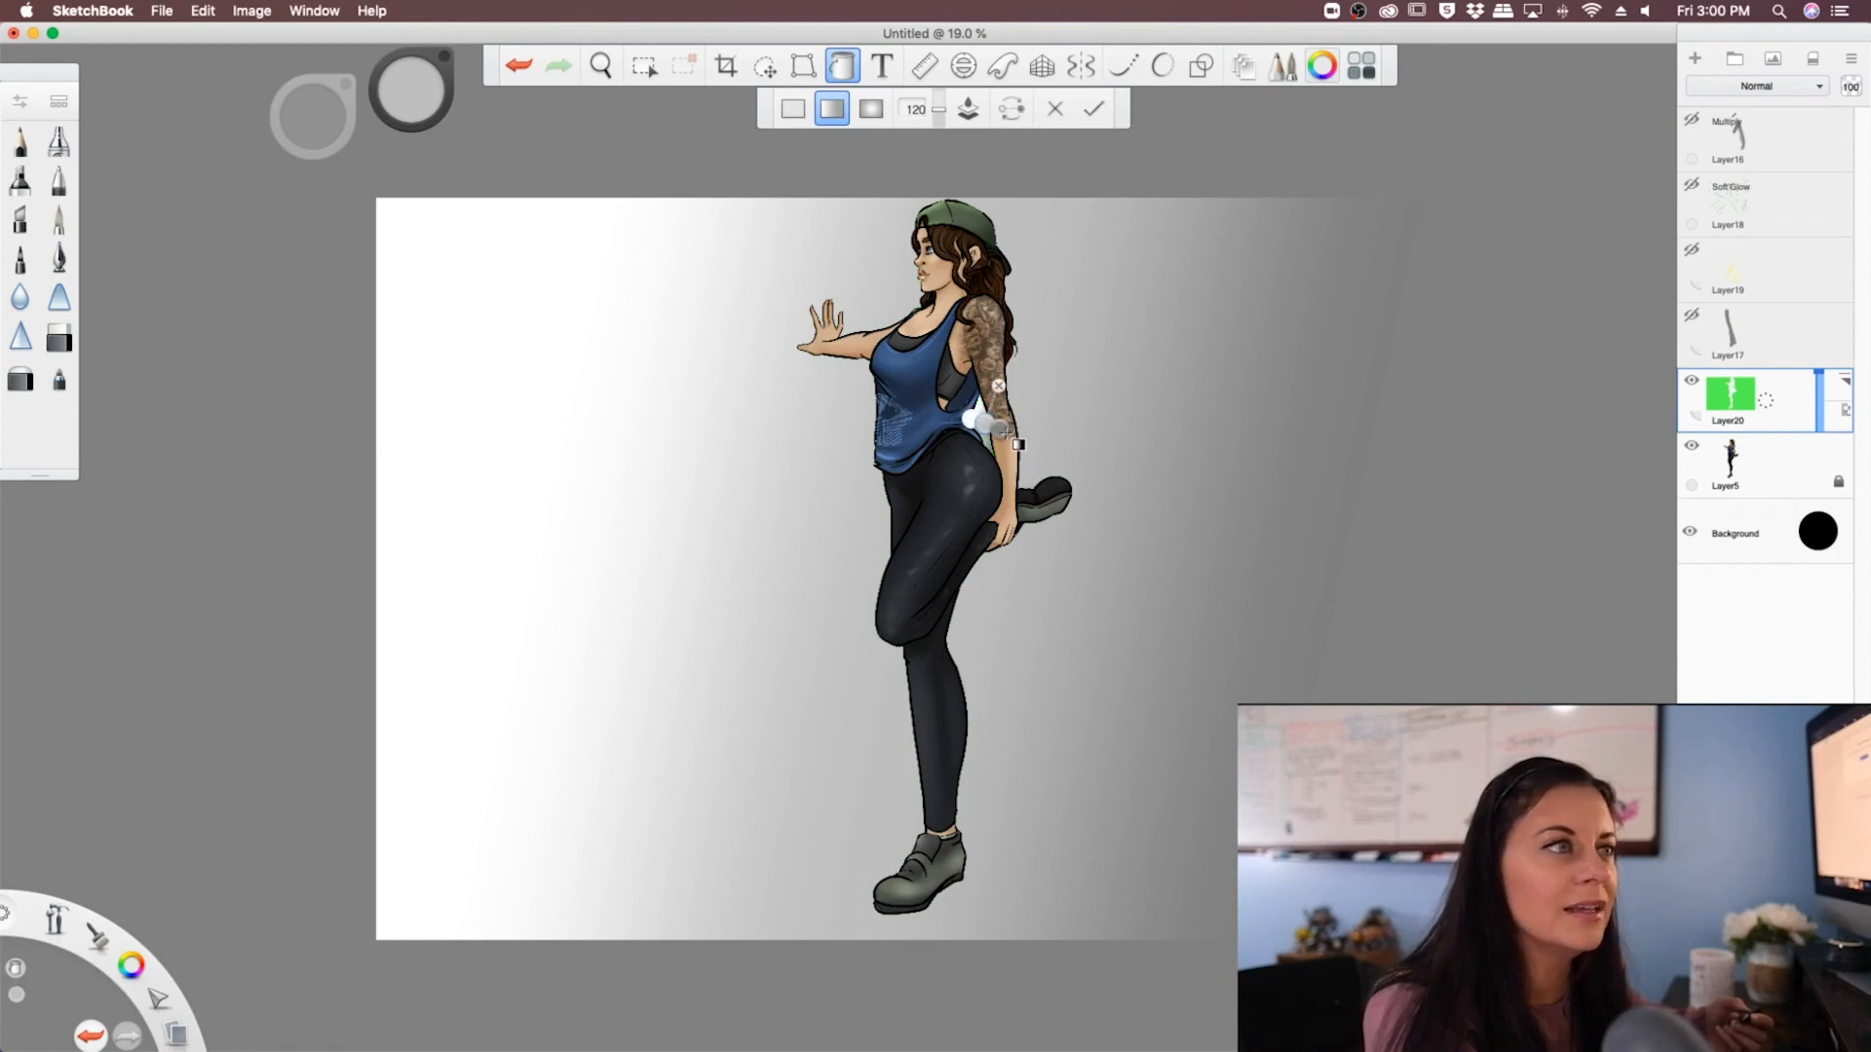
pyautogui.moveTo(1007, 433); pyautogui.dragTo(859, 371)
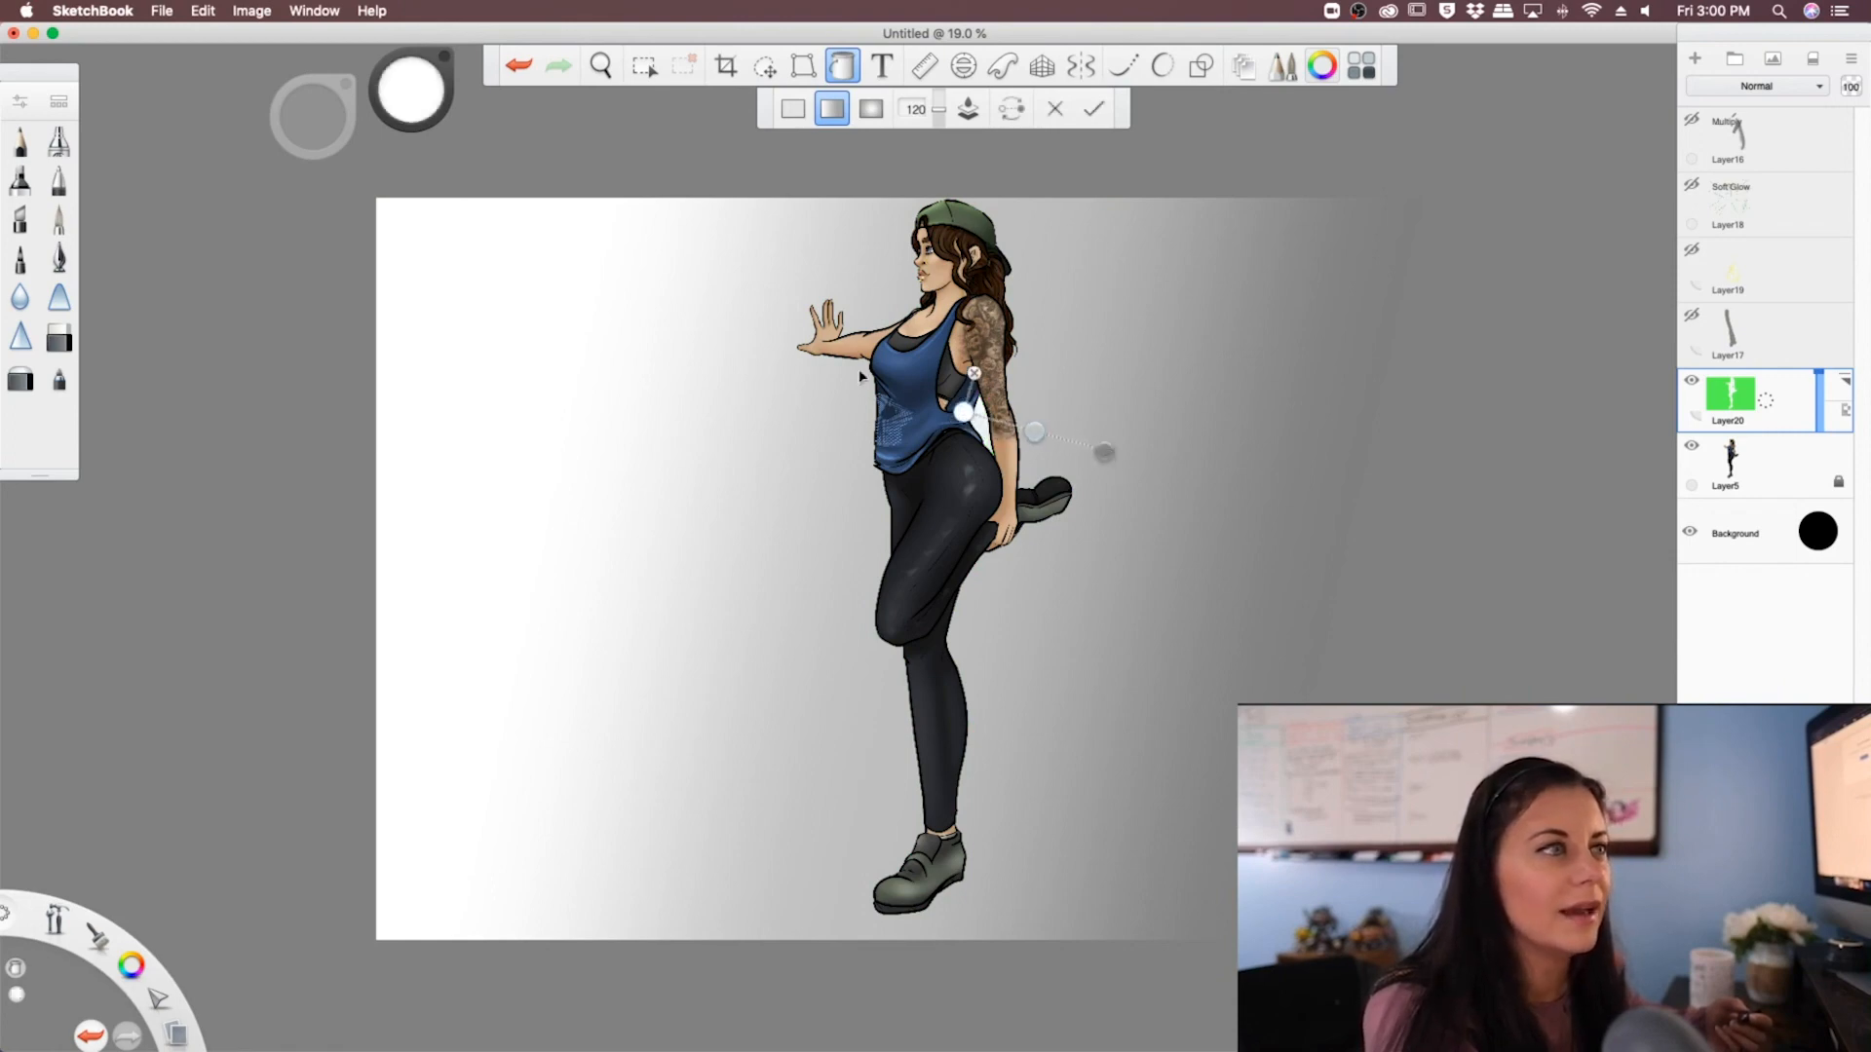
pyautogui.click(1092, 109)
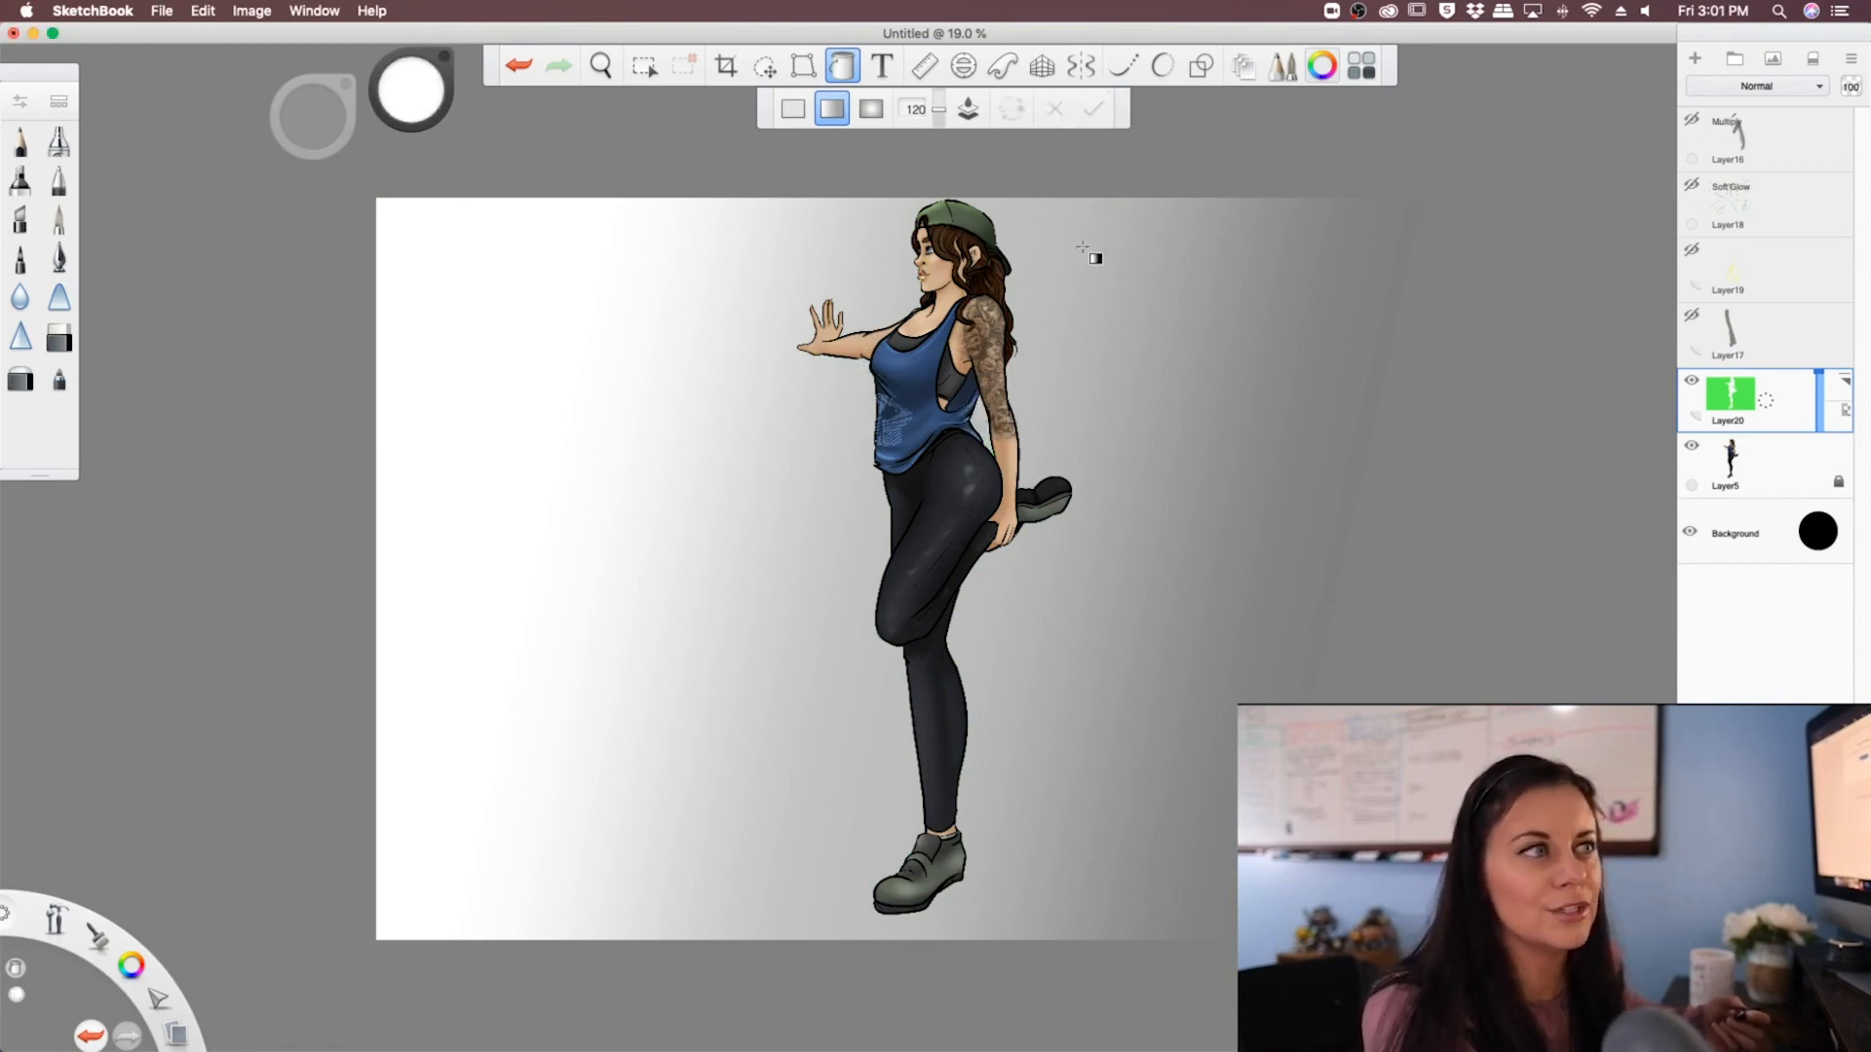
# - Switch the gradient around the character to a radial fill and set its outer color to dark green
pyautogui.click(872, 109)
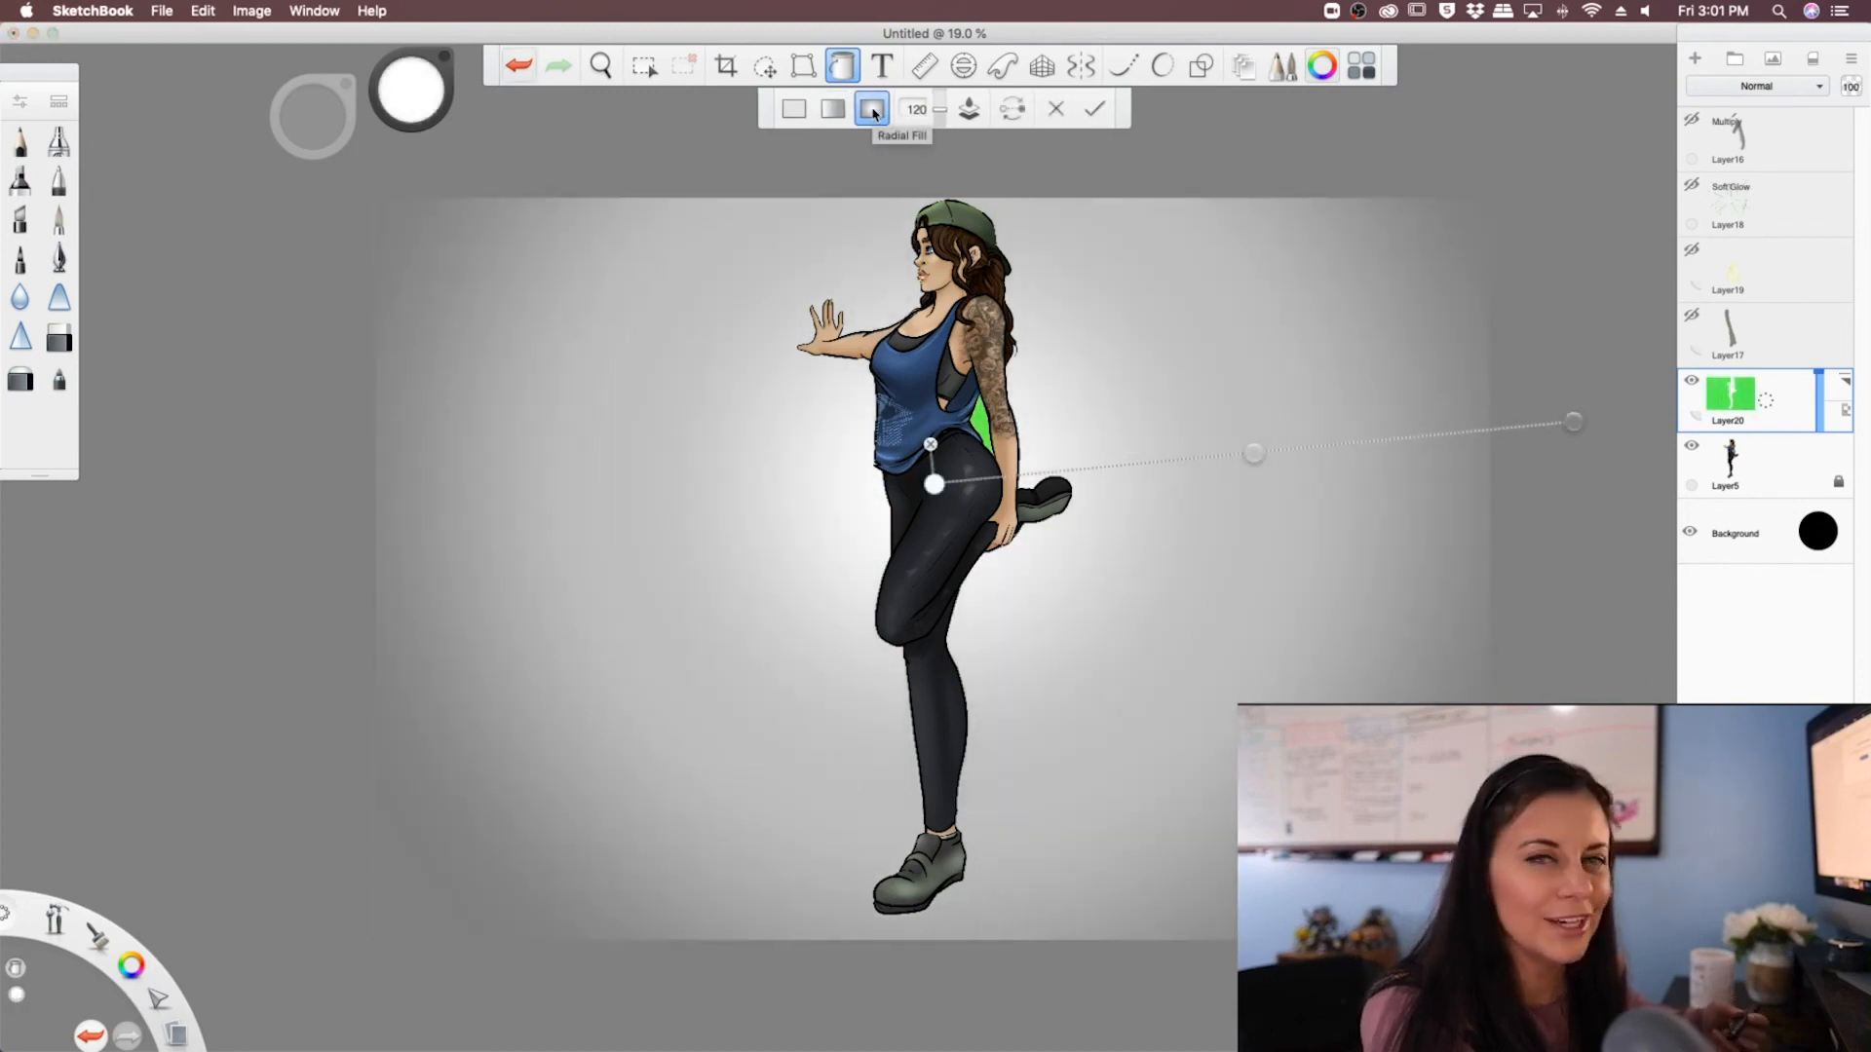
pyautogui.moveTo(1575, 423)
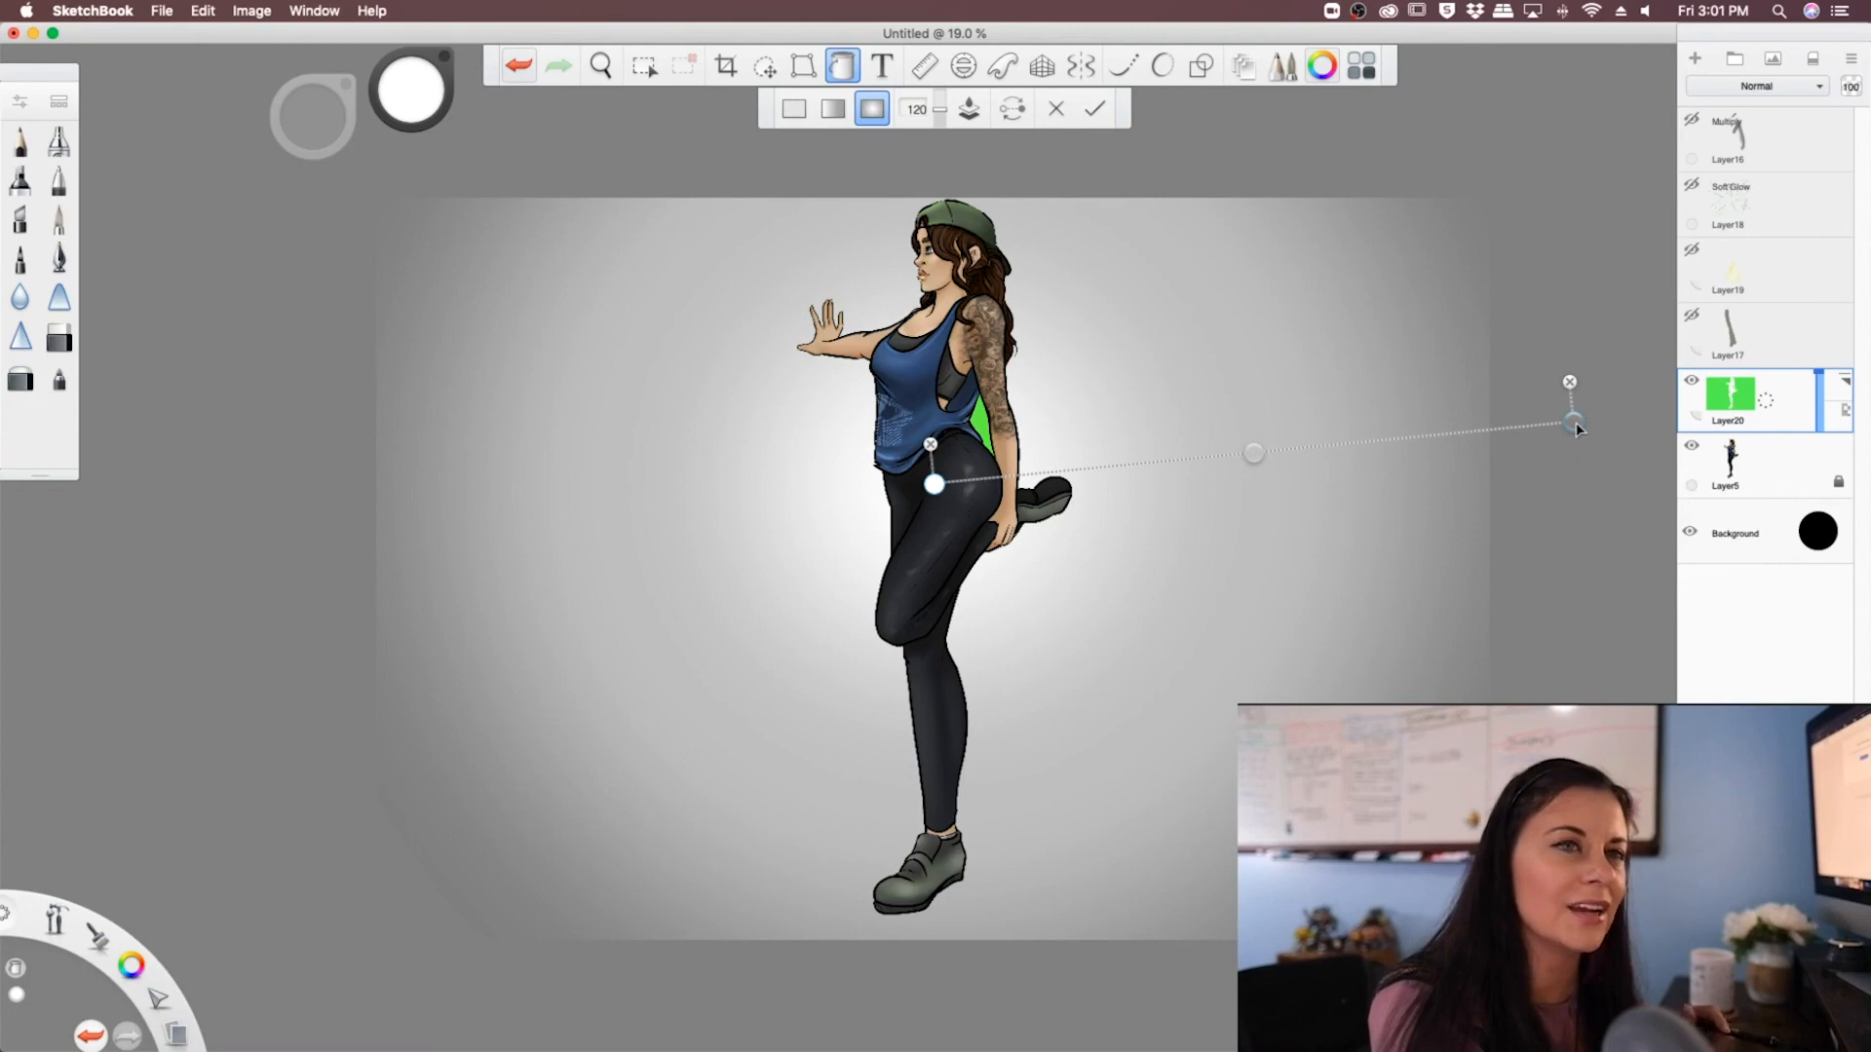
pyautogui.click(1575, 422)
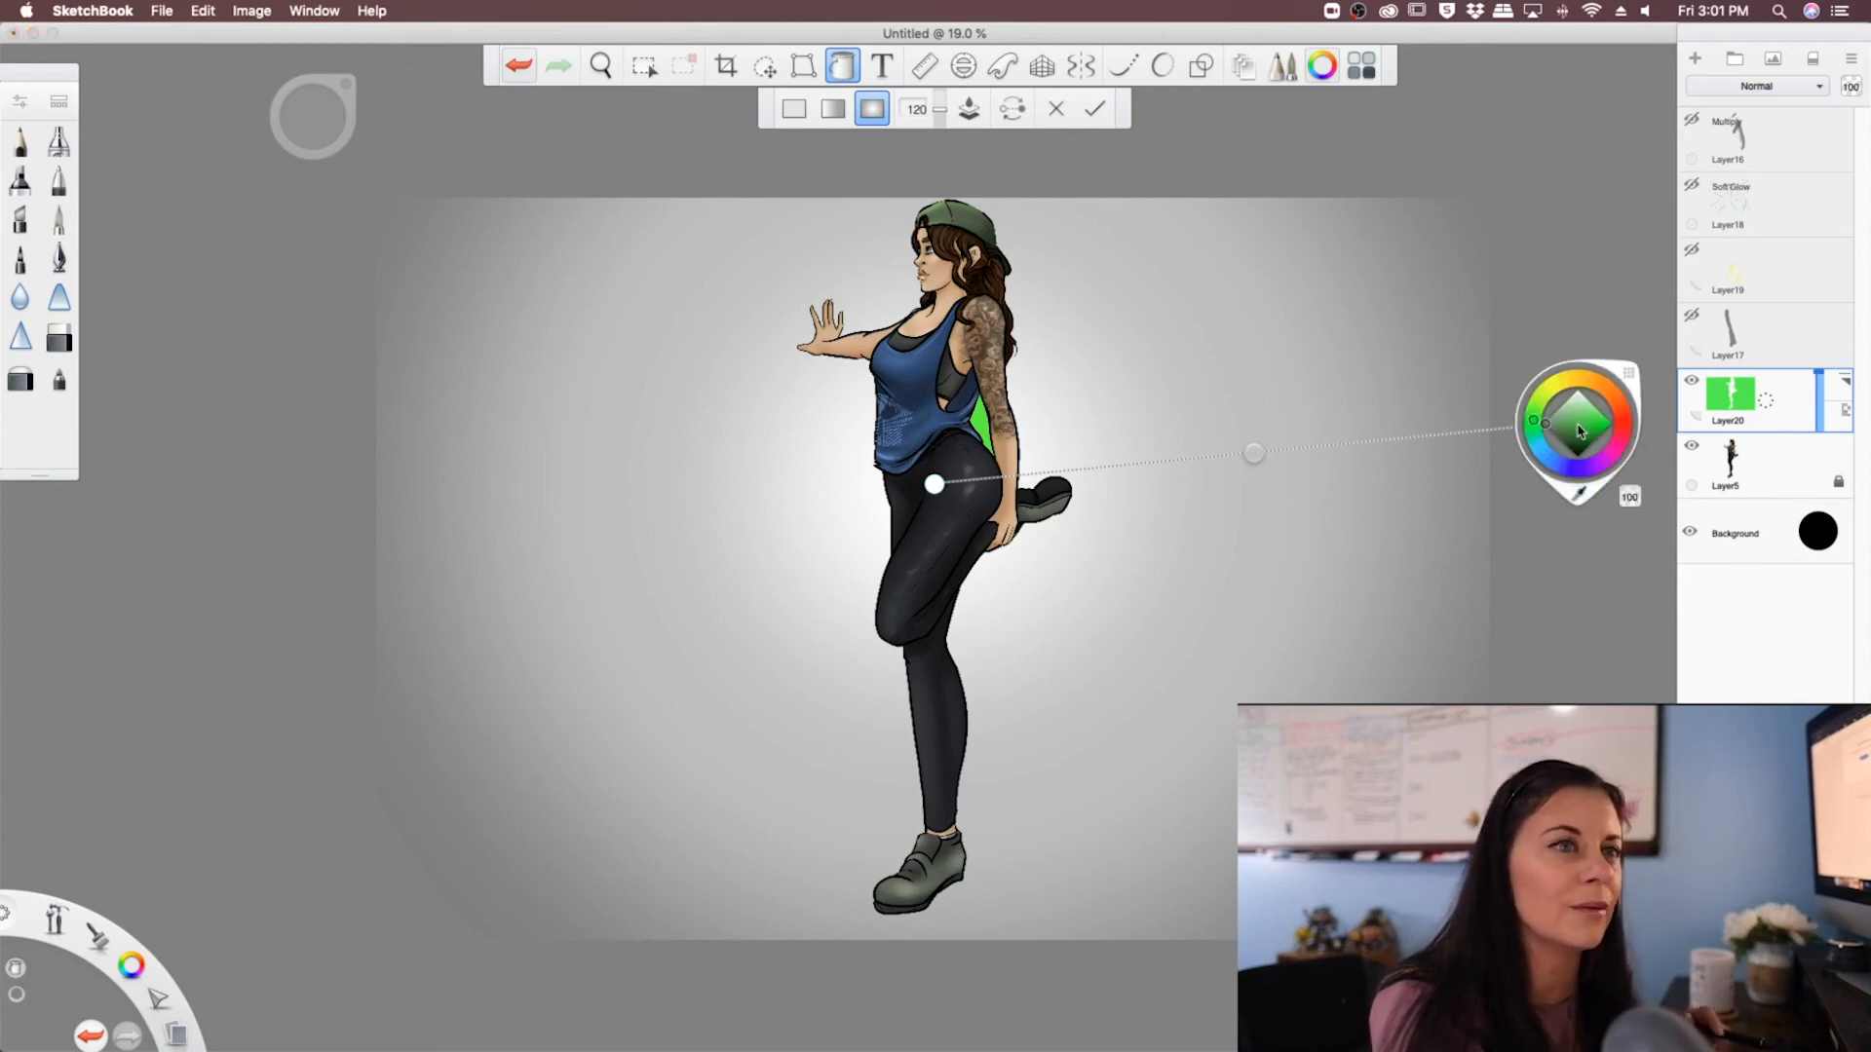
pyautogui.moveTo(1581, 431); pyautogui.dragTo(1593, 446)
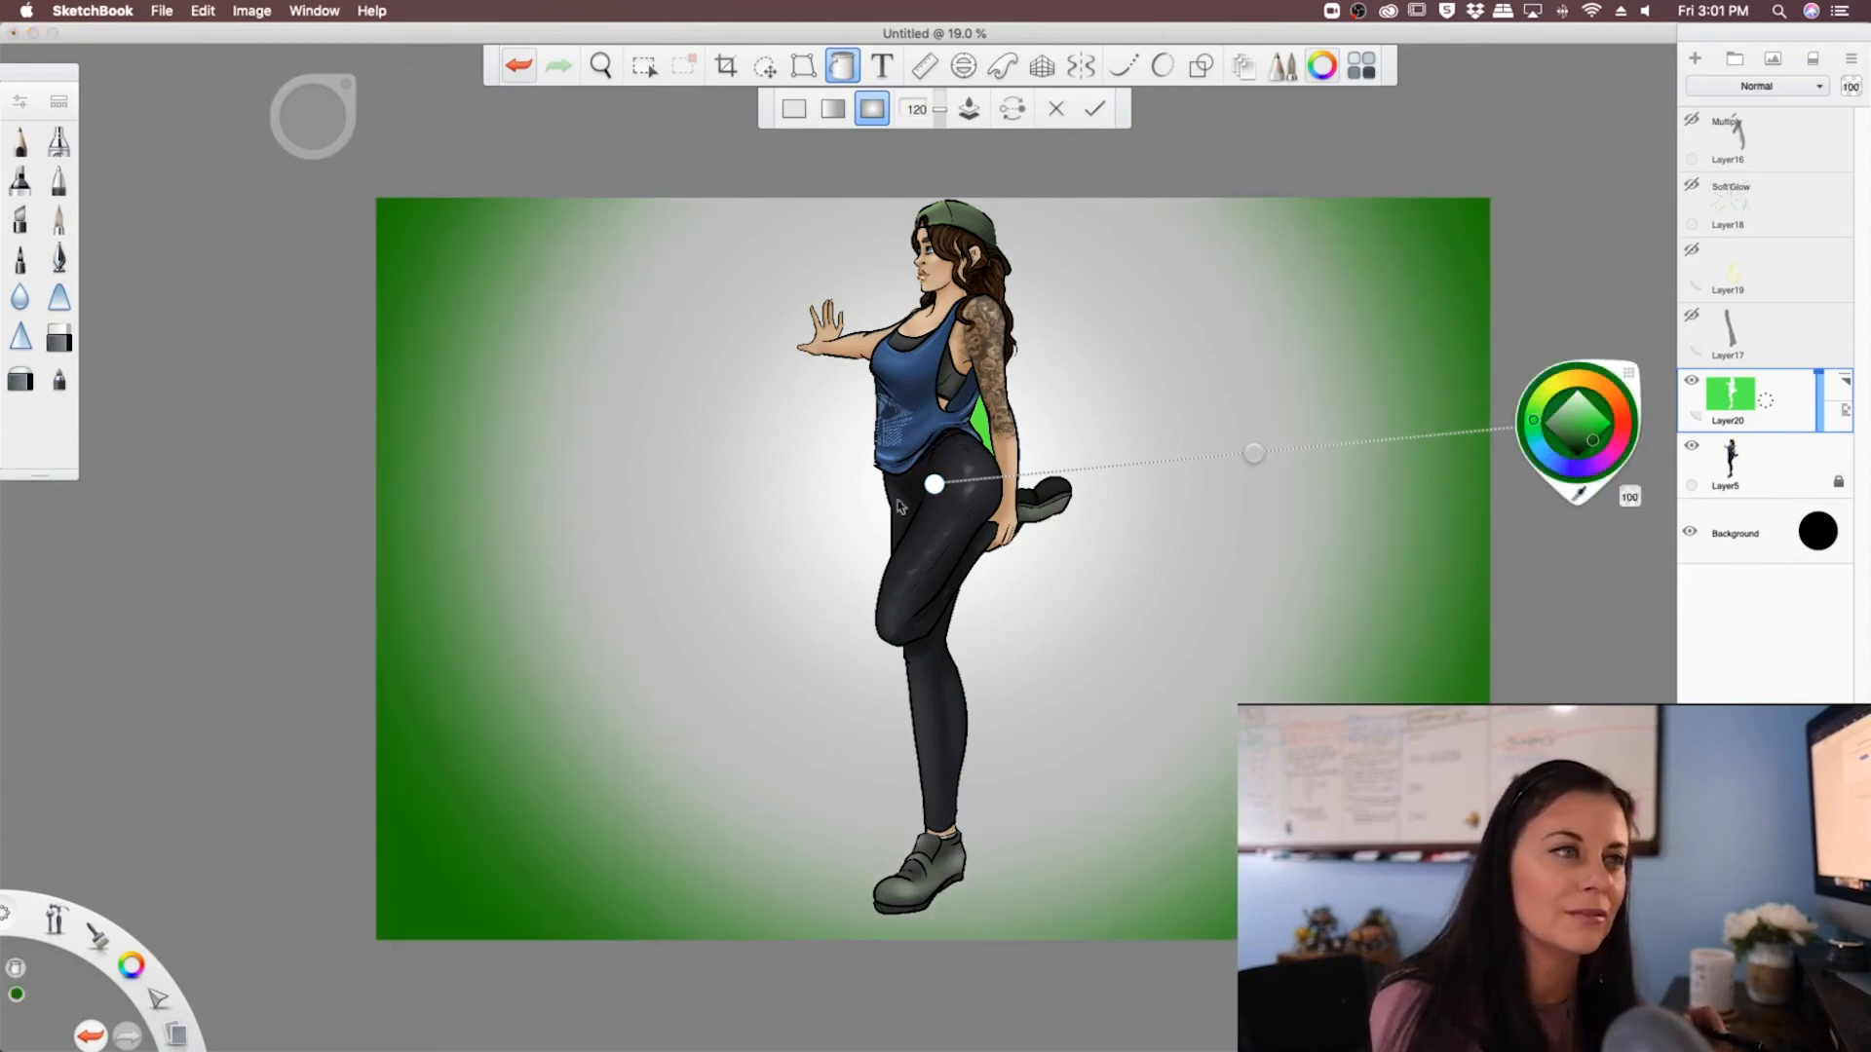
# - Set the radial fill's center color to bright green and remove the middle color stop
pyautogui.click(935, 483)
pyautogui.moveTo(941, 485); pyautogui.dragTo(972, 479)
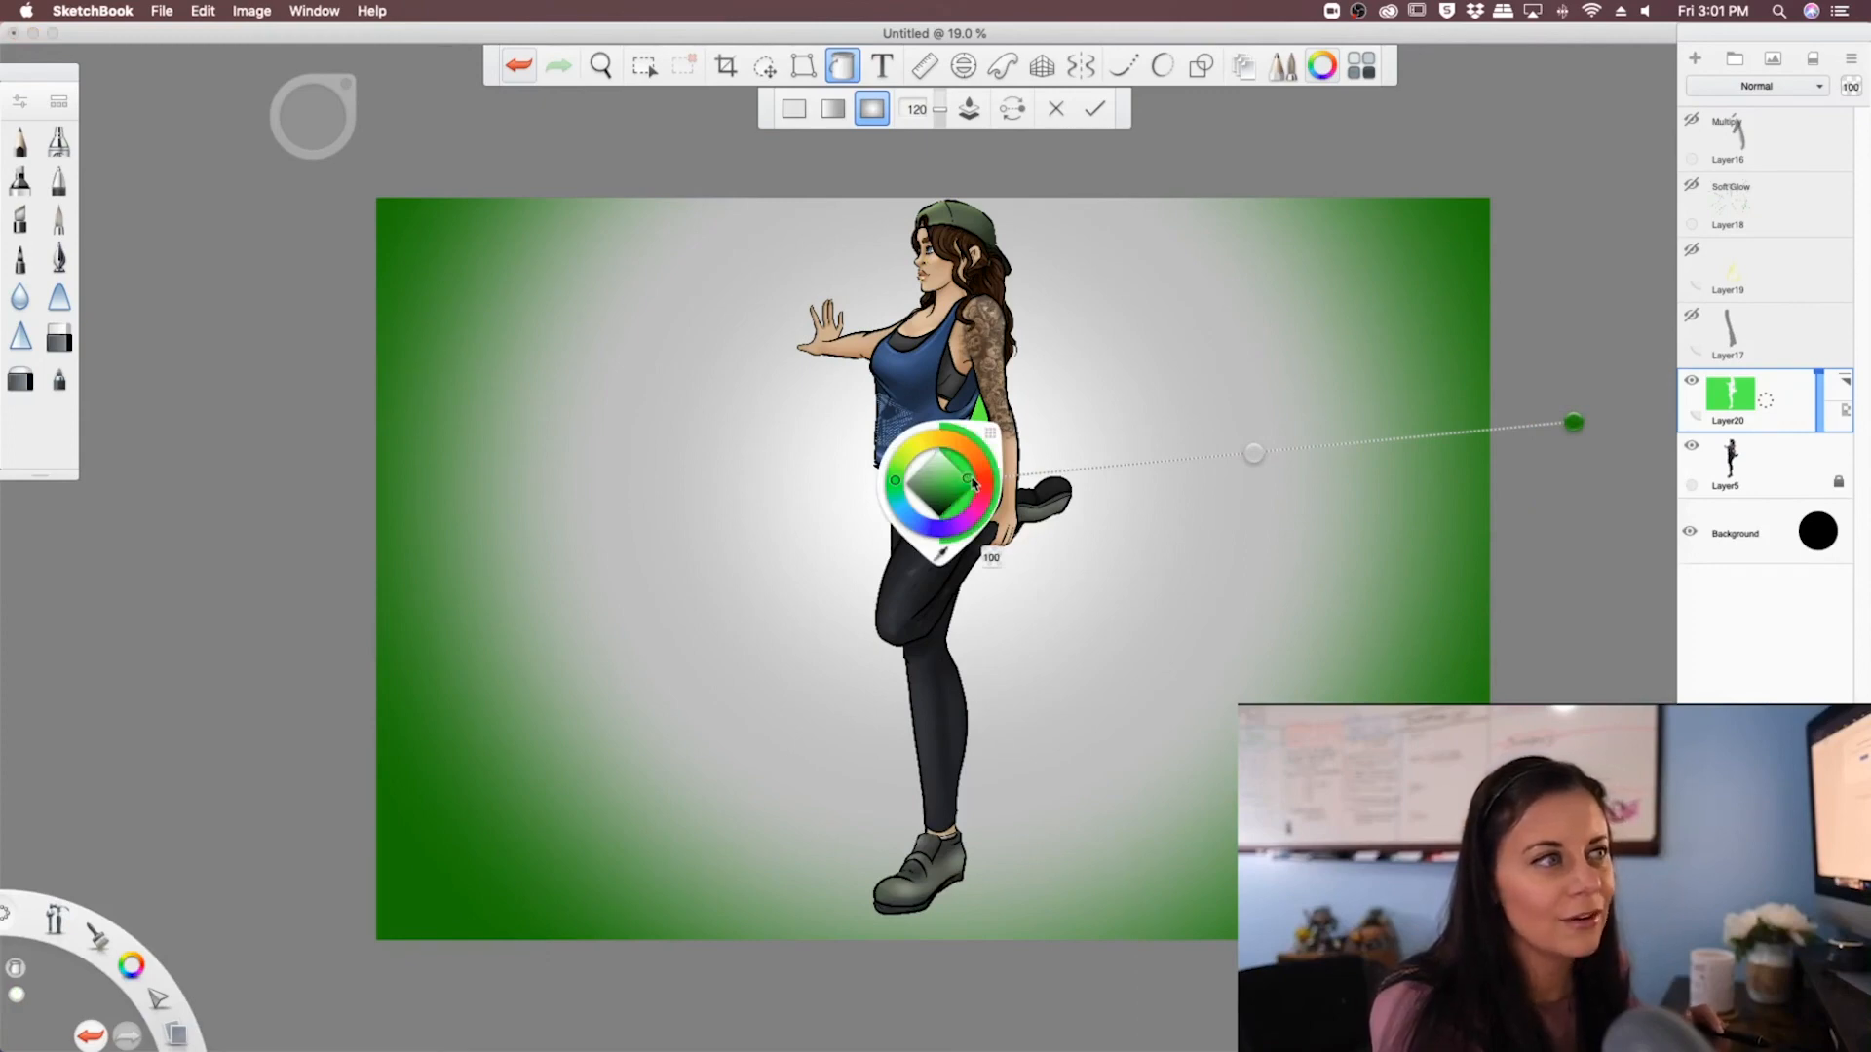
pyautogui.click(1255, 453)
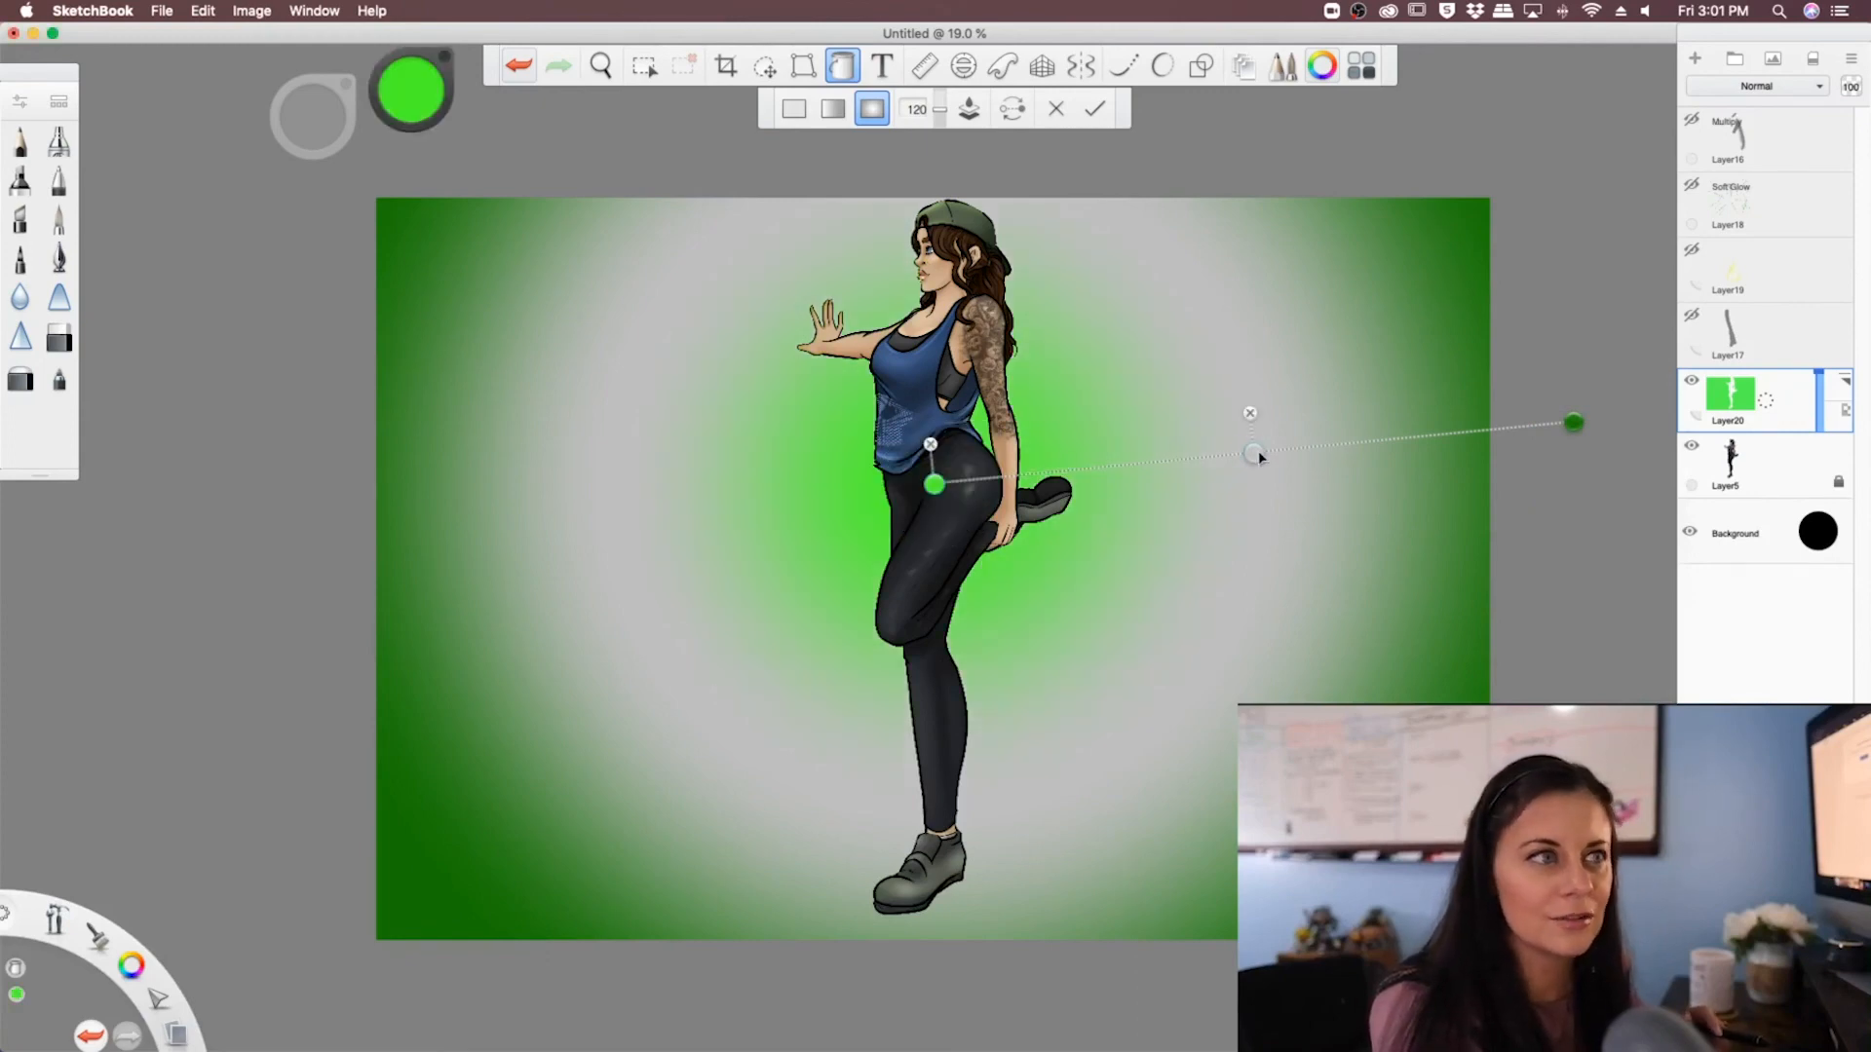
pyautogui.click(1250, 414)
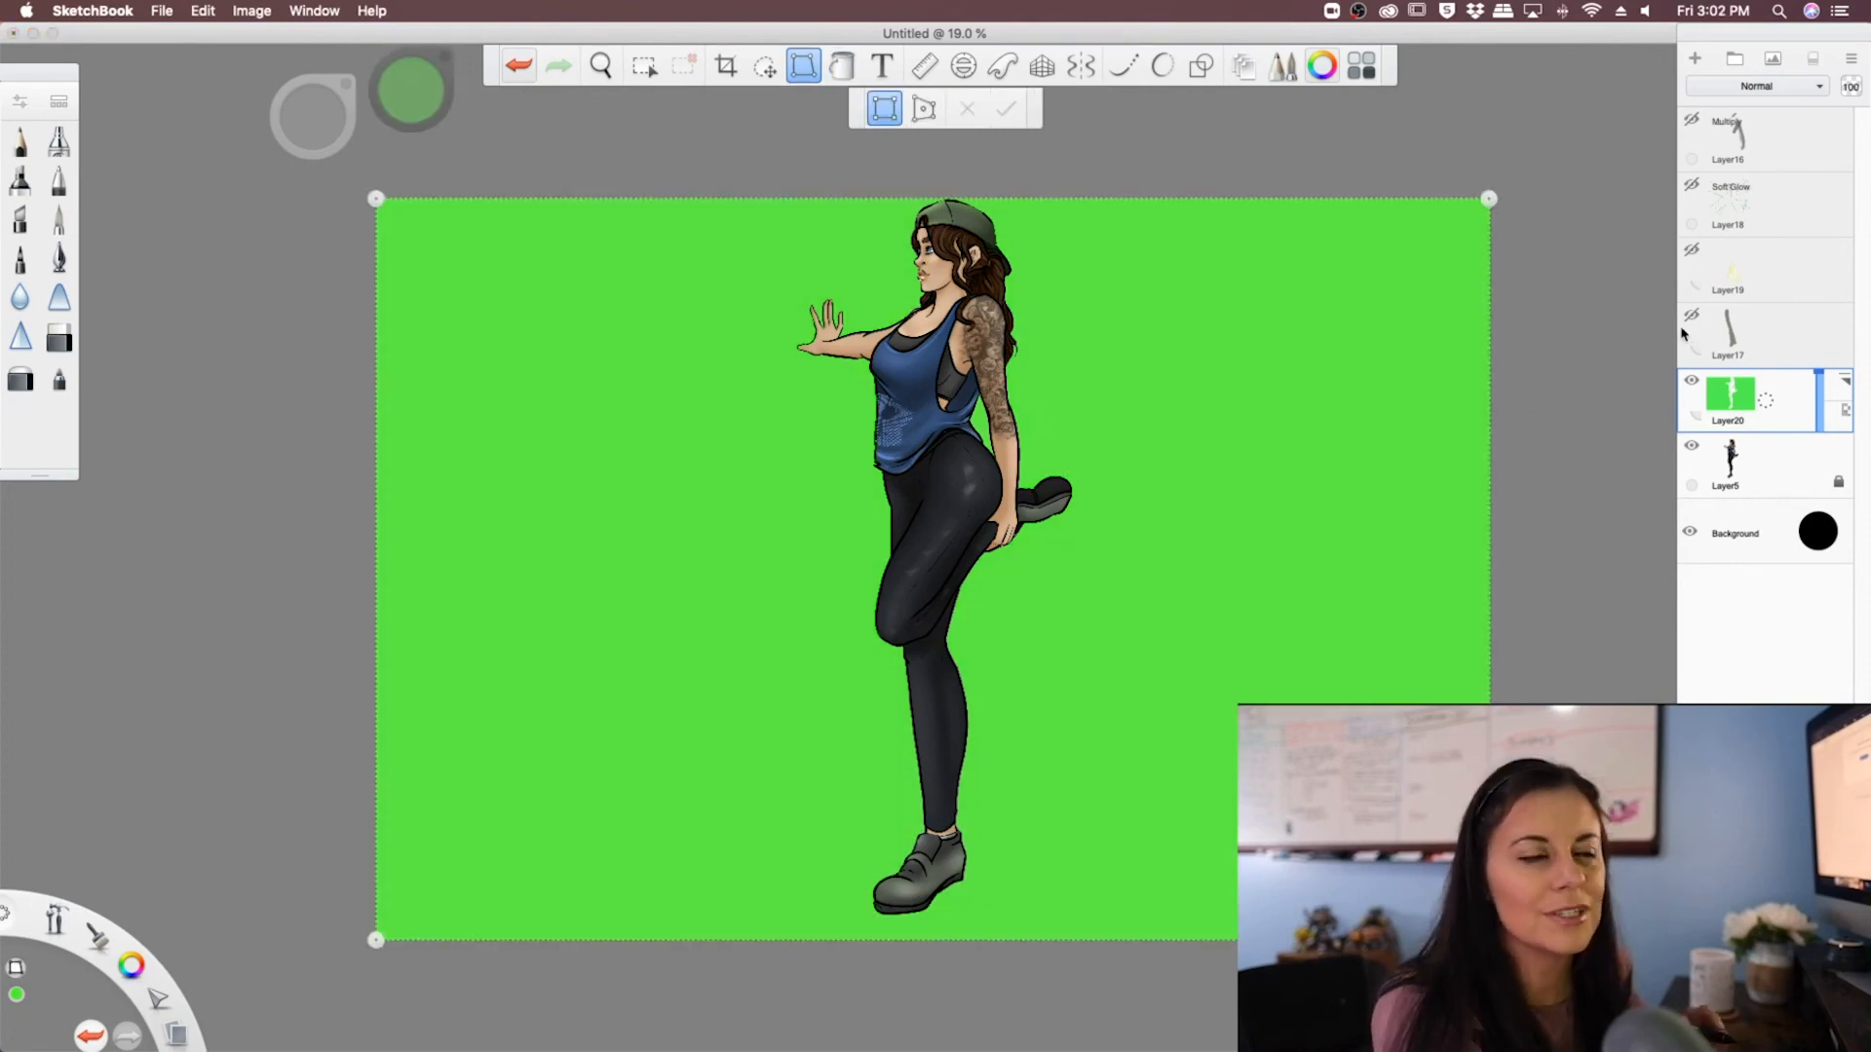
# - Hide Layer5, then move and scale Layer20's green fill with Transform, ending with it spanning the canvas
pyautogui.click(1692, 449)
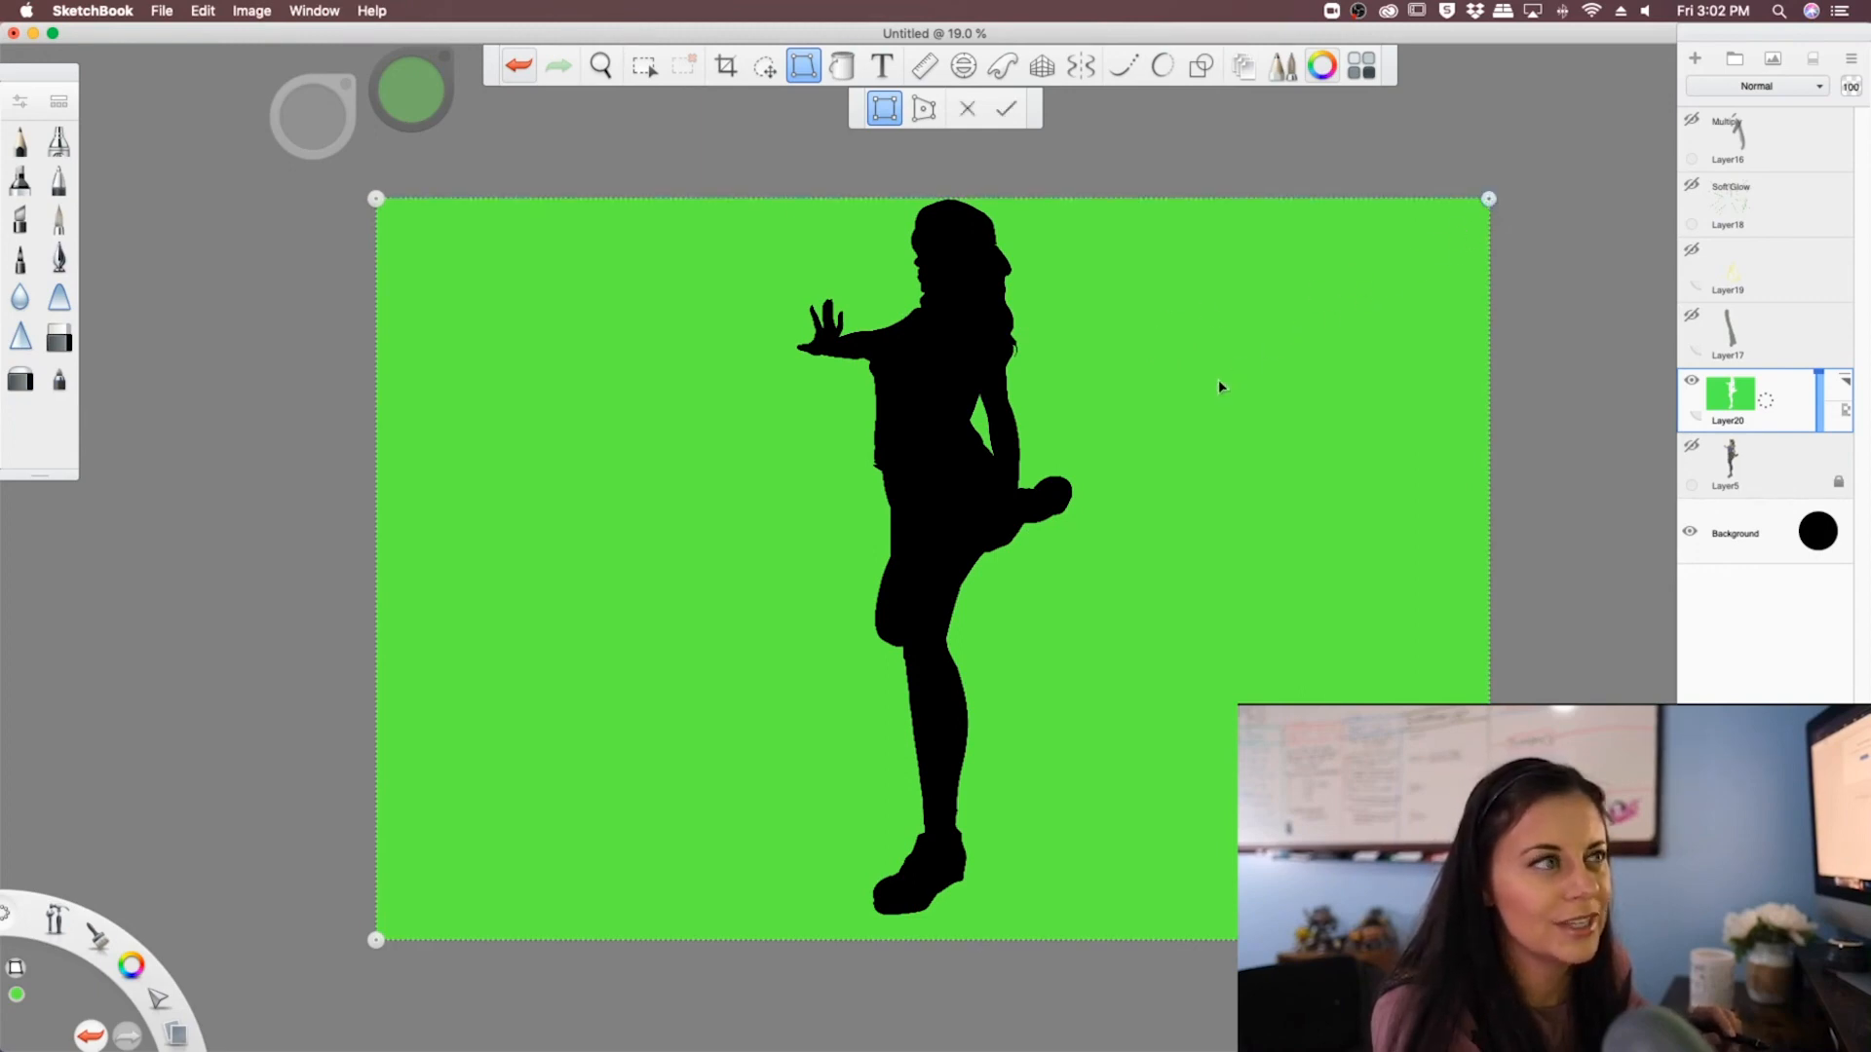
pyautogui.moveTo(1218, 385); pyautogui.dragTo(1009, 455)
pyautogui.moveTo(963, 287); pyautogui.dragTo(1490, 197)
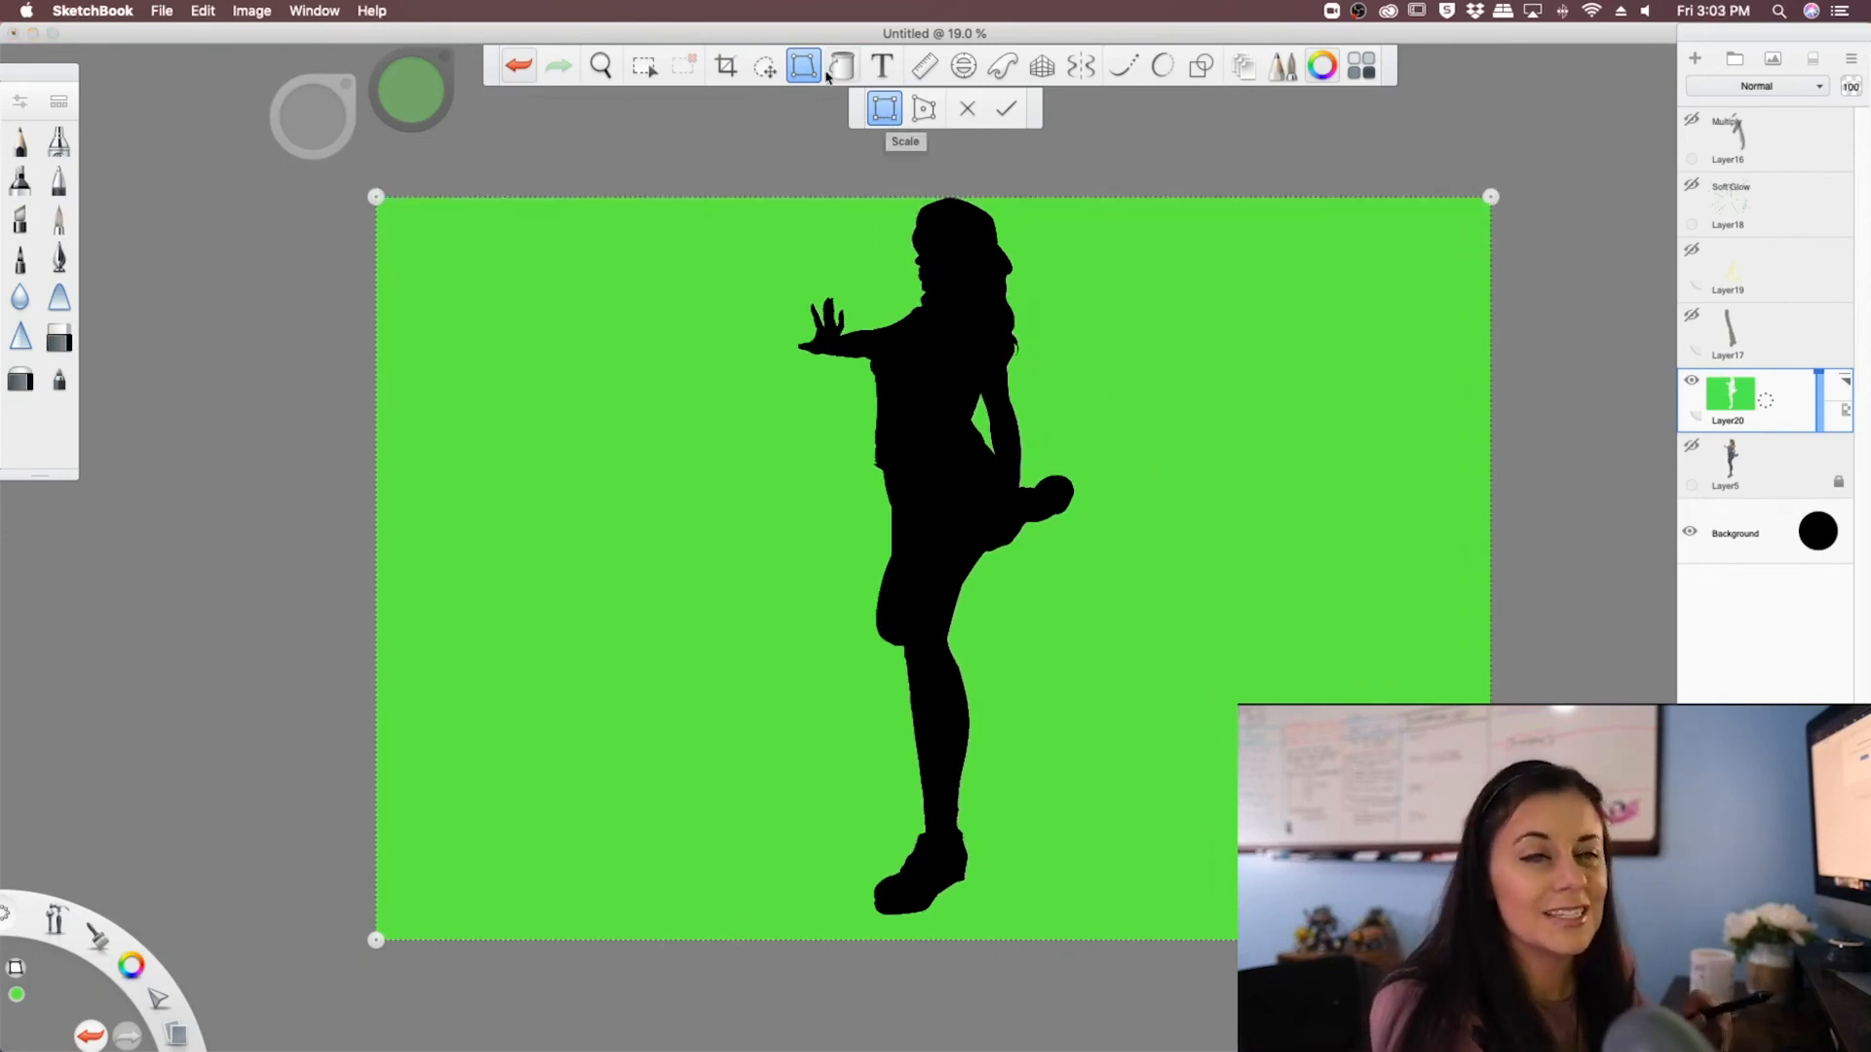
# - Distort Layer20 by pulling its upper-right and lower-right corners inward, and apply the transform
pyautogui.click(925, 110)
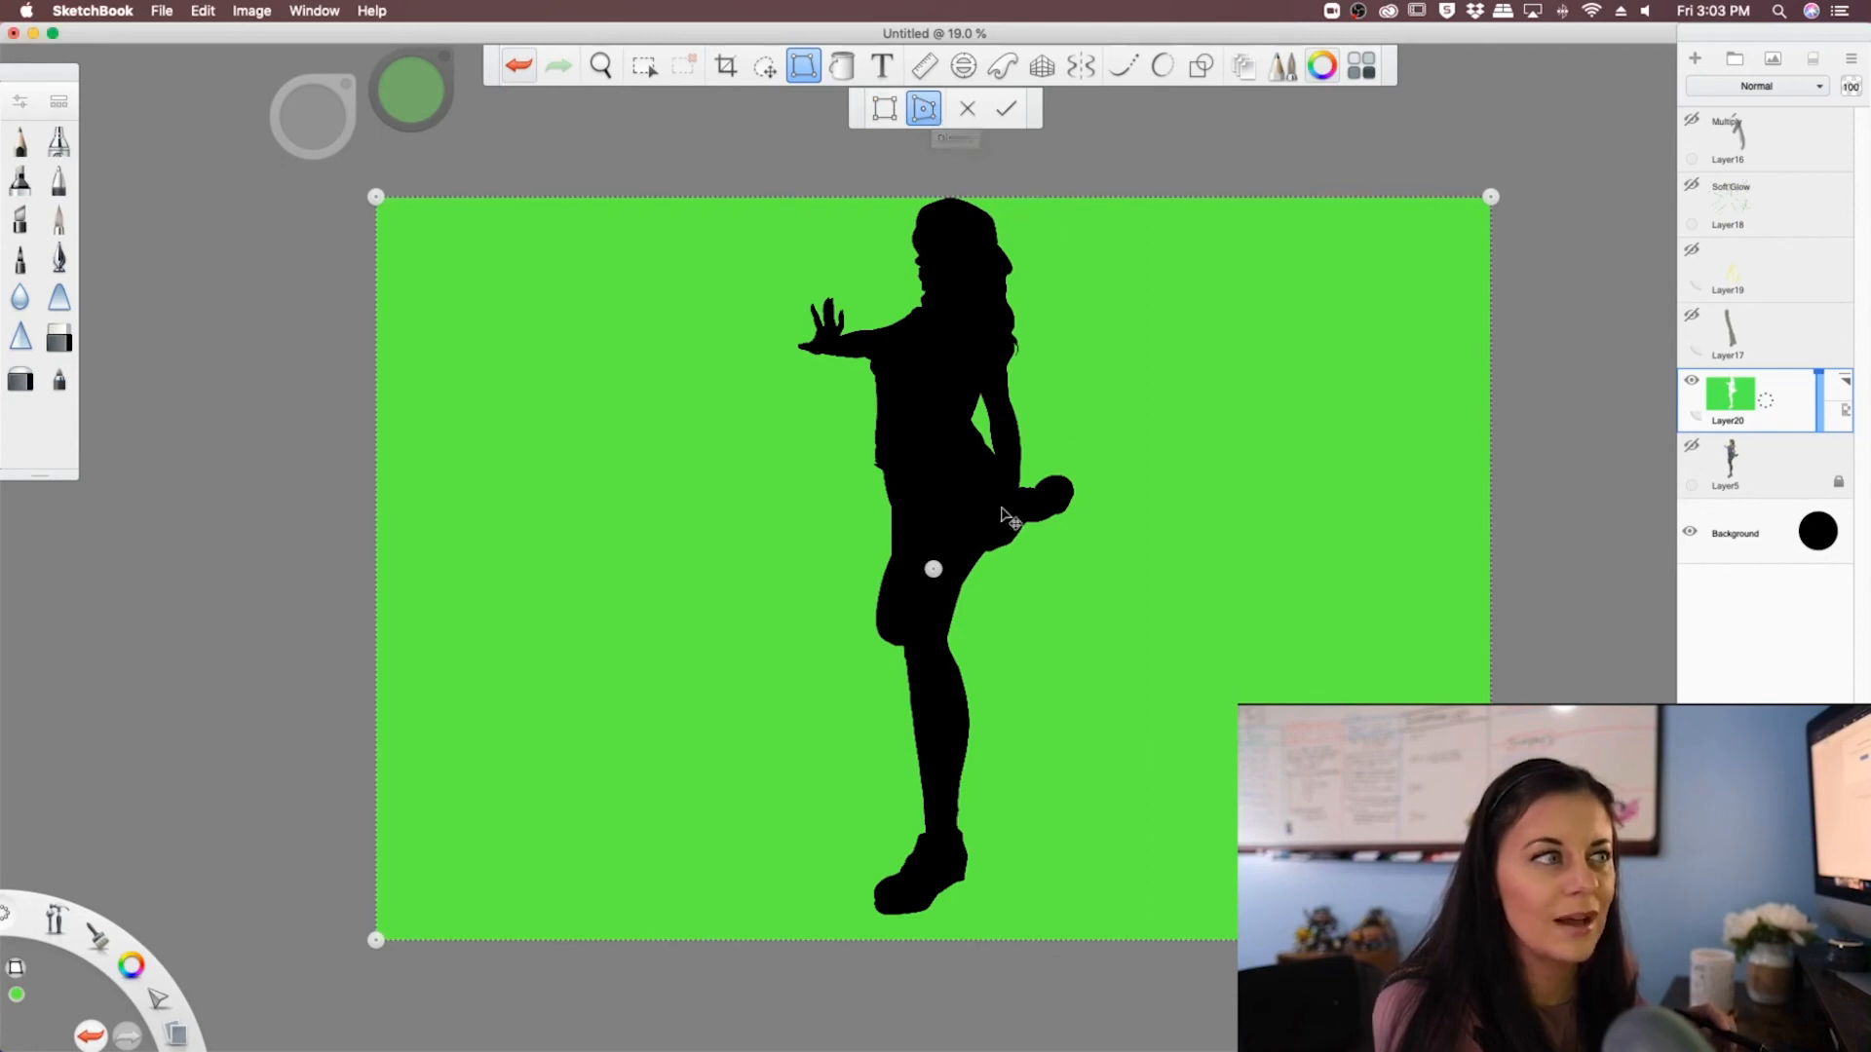
pyautogui.moveTo(934, 567)
pyautogui.mouseDown()
pyautogui.moveTo(935, 530)
pyautogui.moveTo(936, 567)
pyautogui.mouseUp()
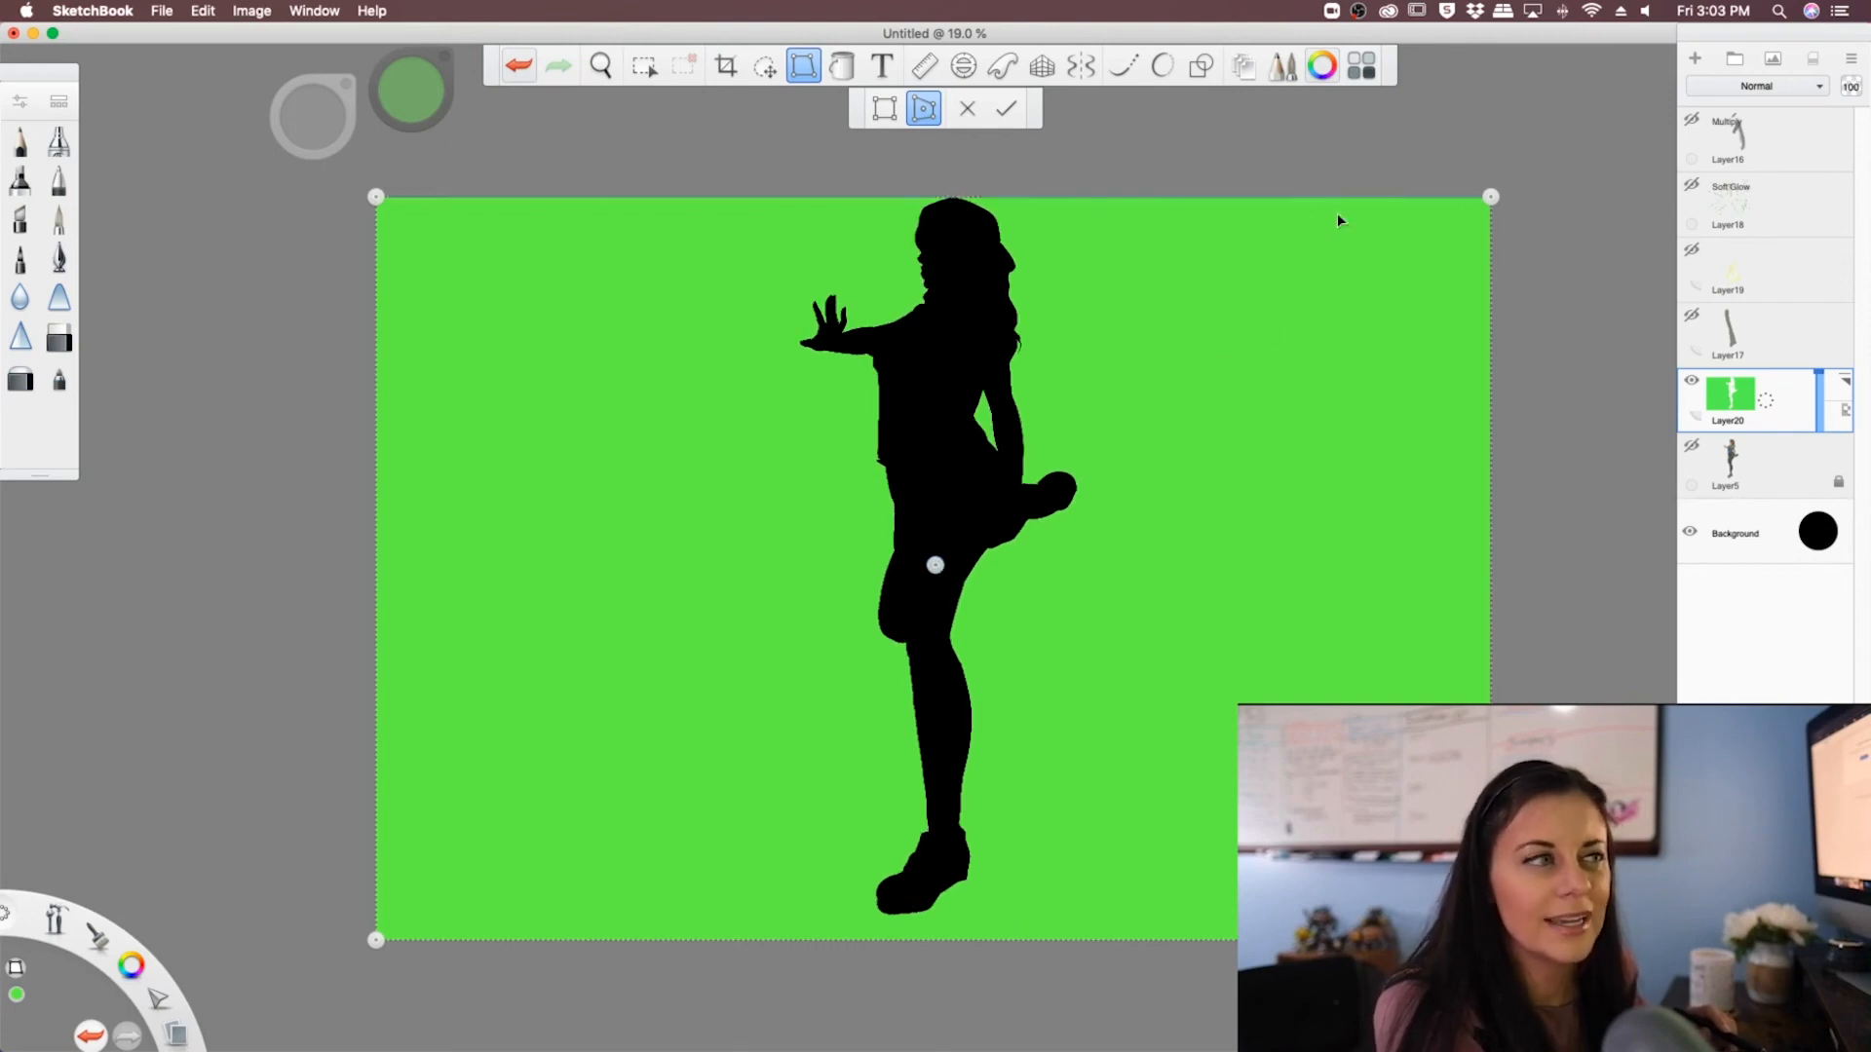
pyautogui.moveTo(1490, 196); pyautogui.dragTo(1371, 226)
pyautogui.moveTo(1490, 939); pyautogui.dragTo(1363, 810)
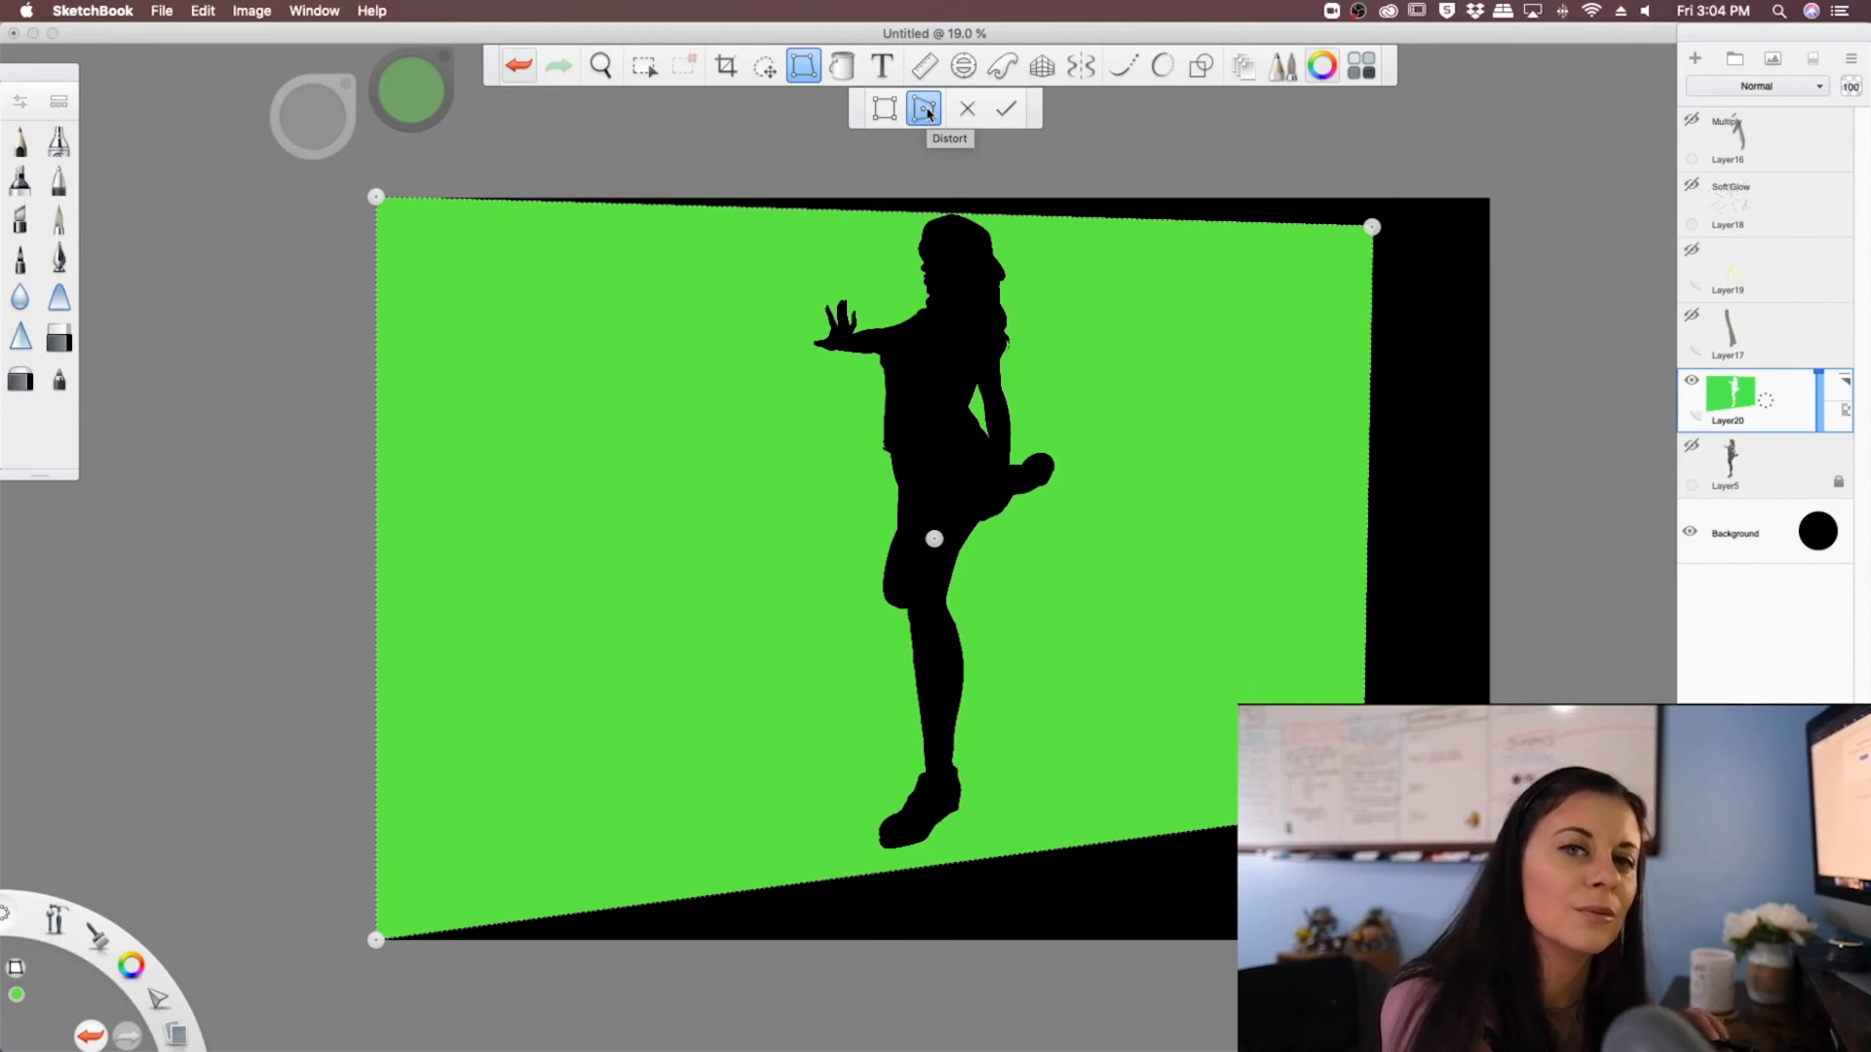
pyautogui.click(1004, 113)
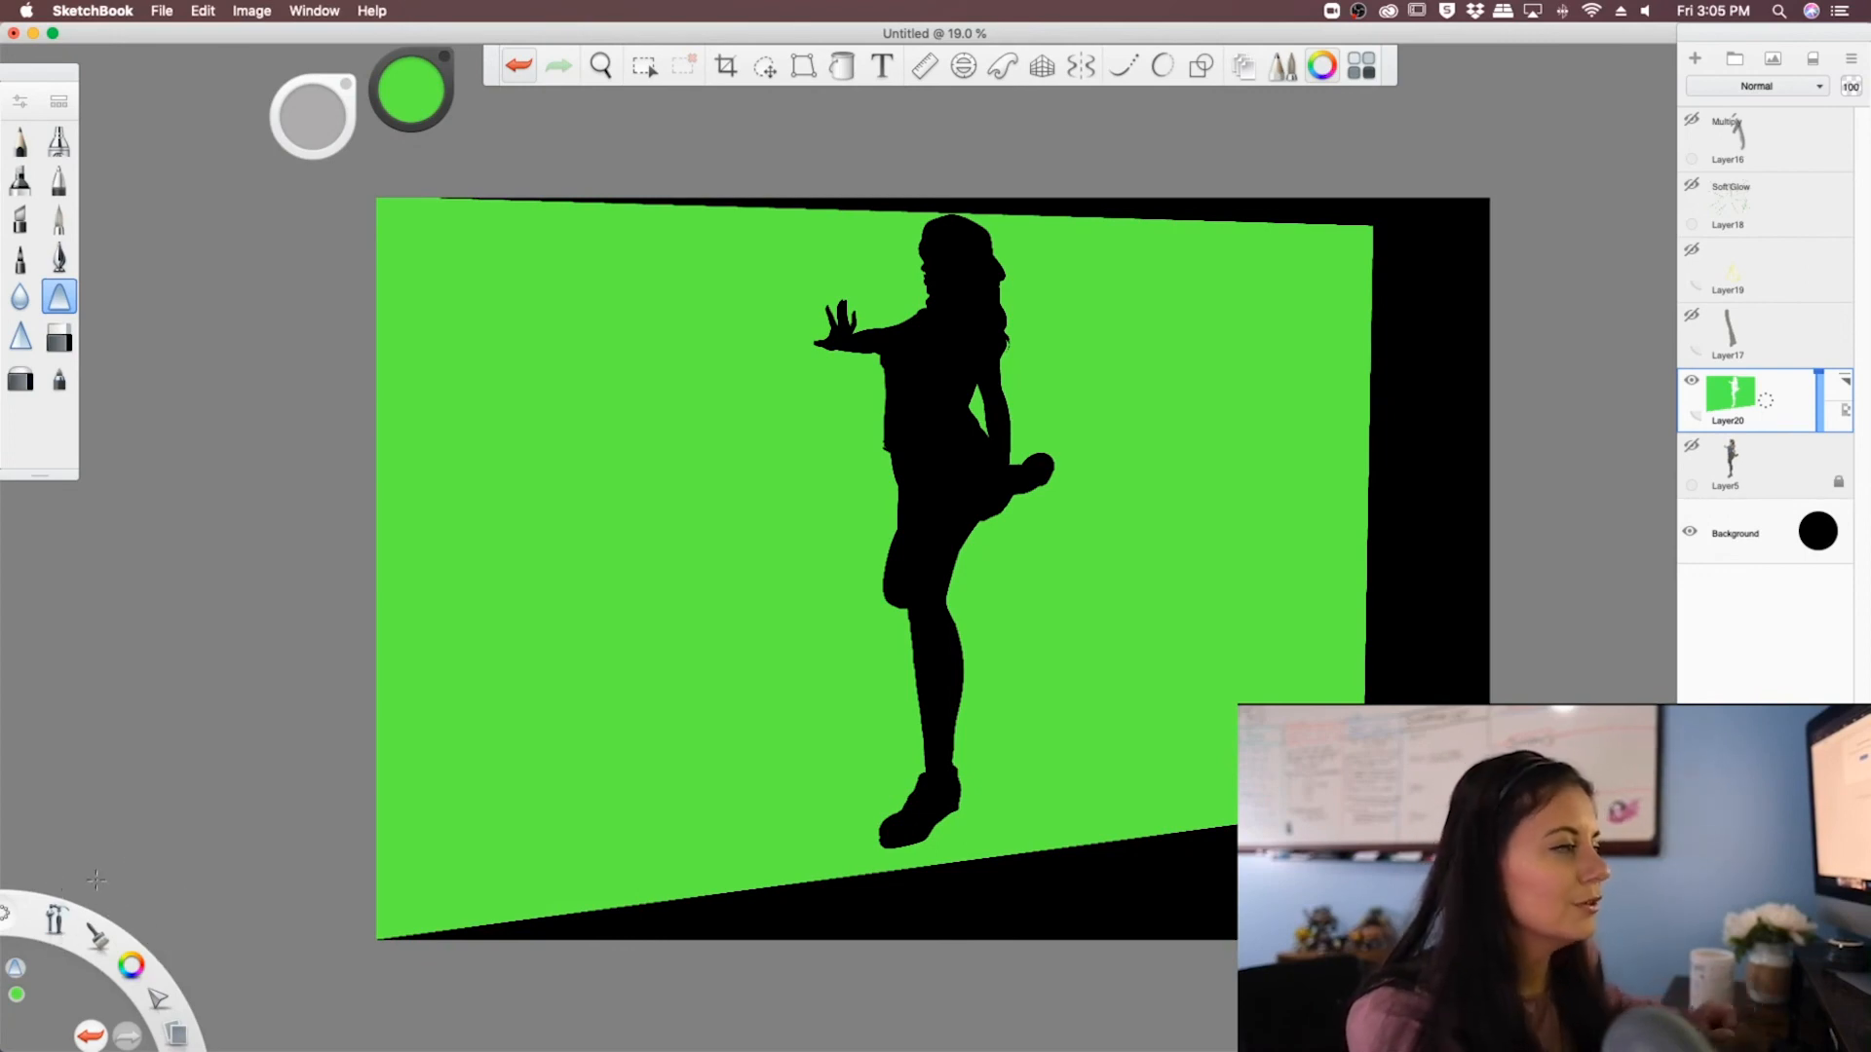
# - Examine the interface, brush, color and selection tool shortcuts offered in the Lagoon
pyautogui.click(59, 928)
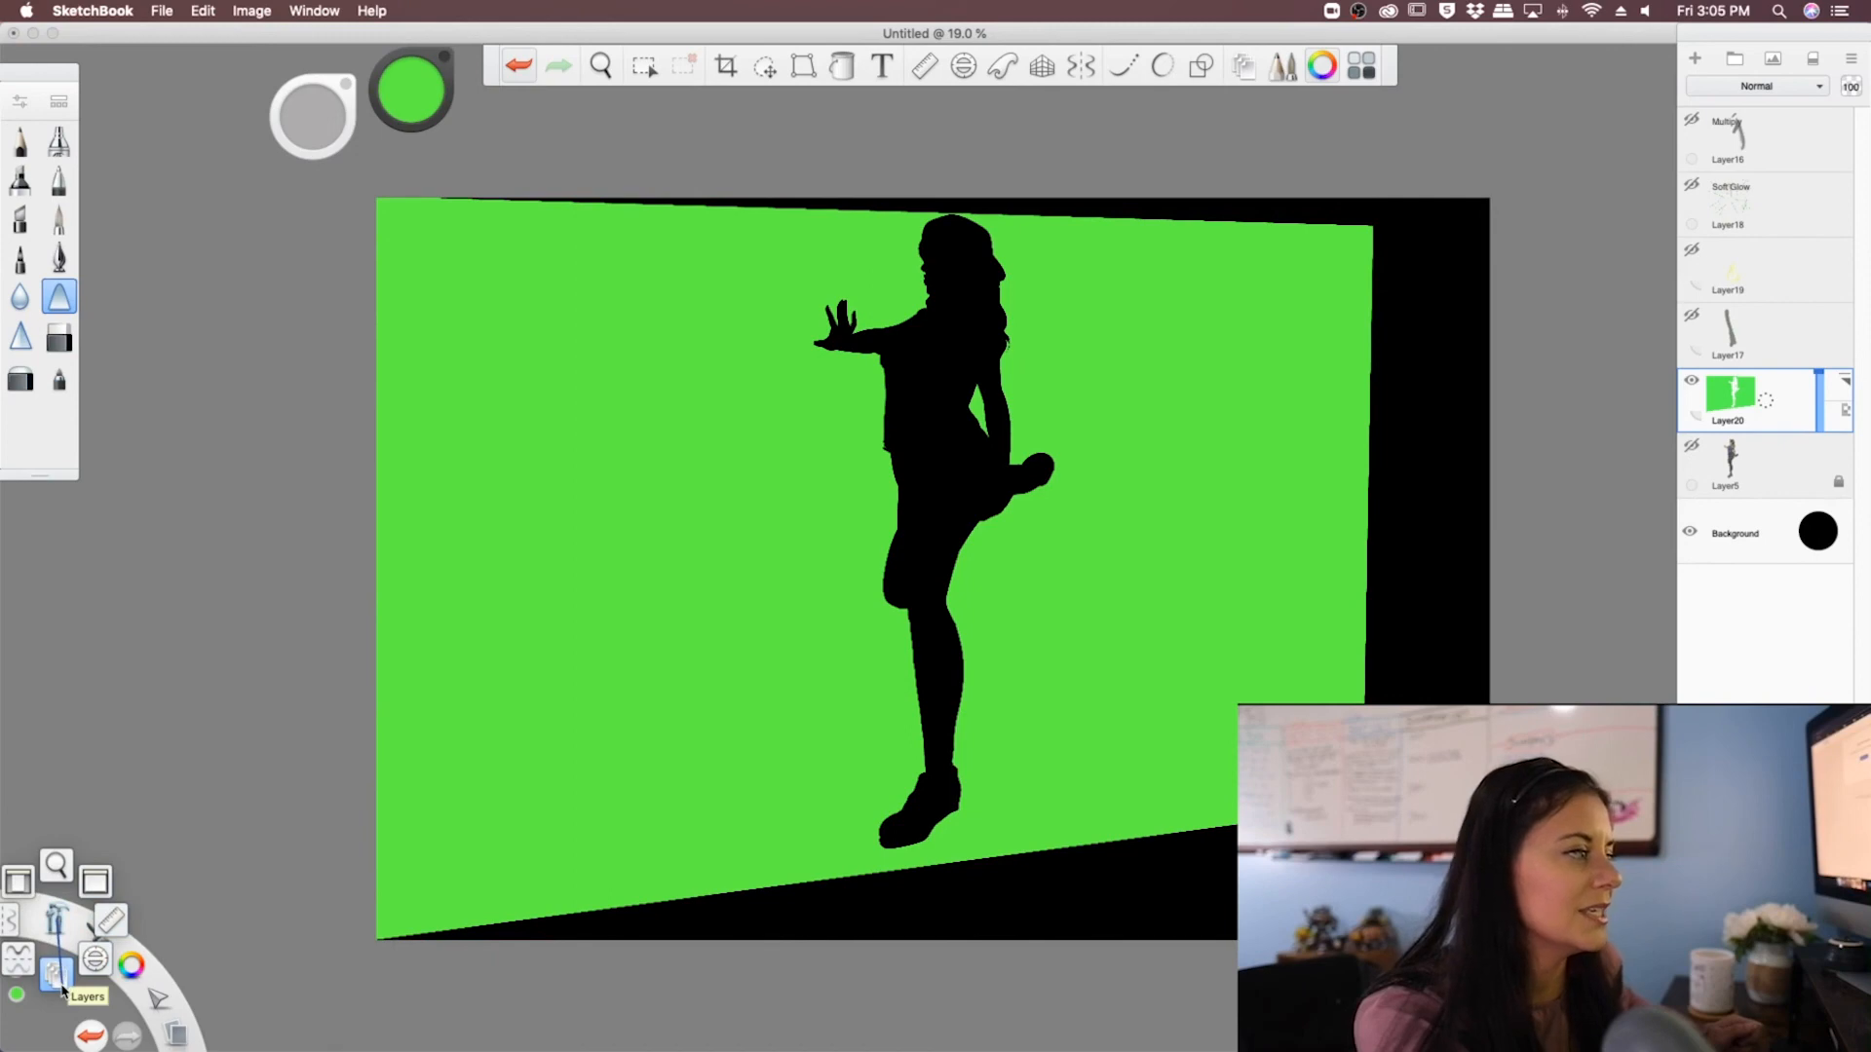
pyautogui.click(101, 945)
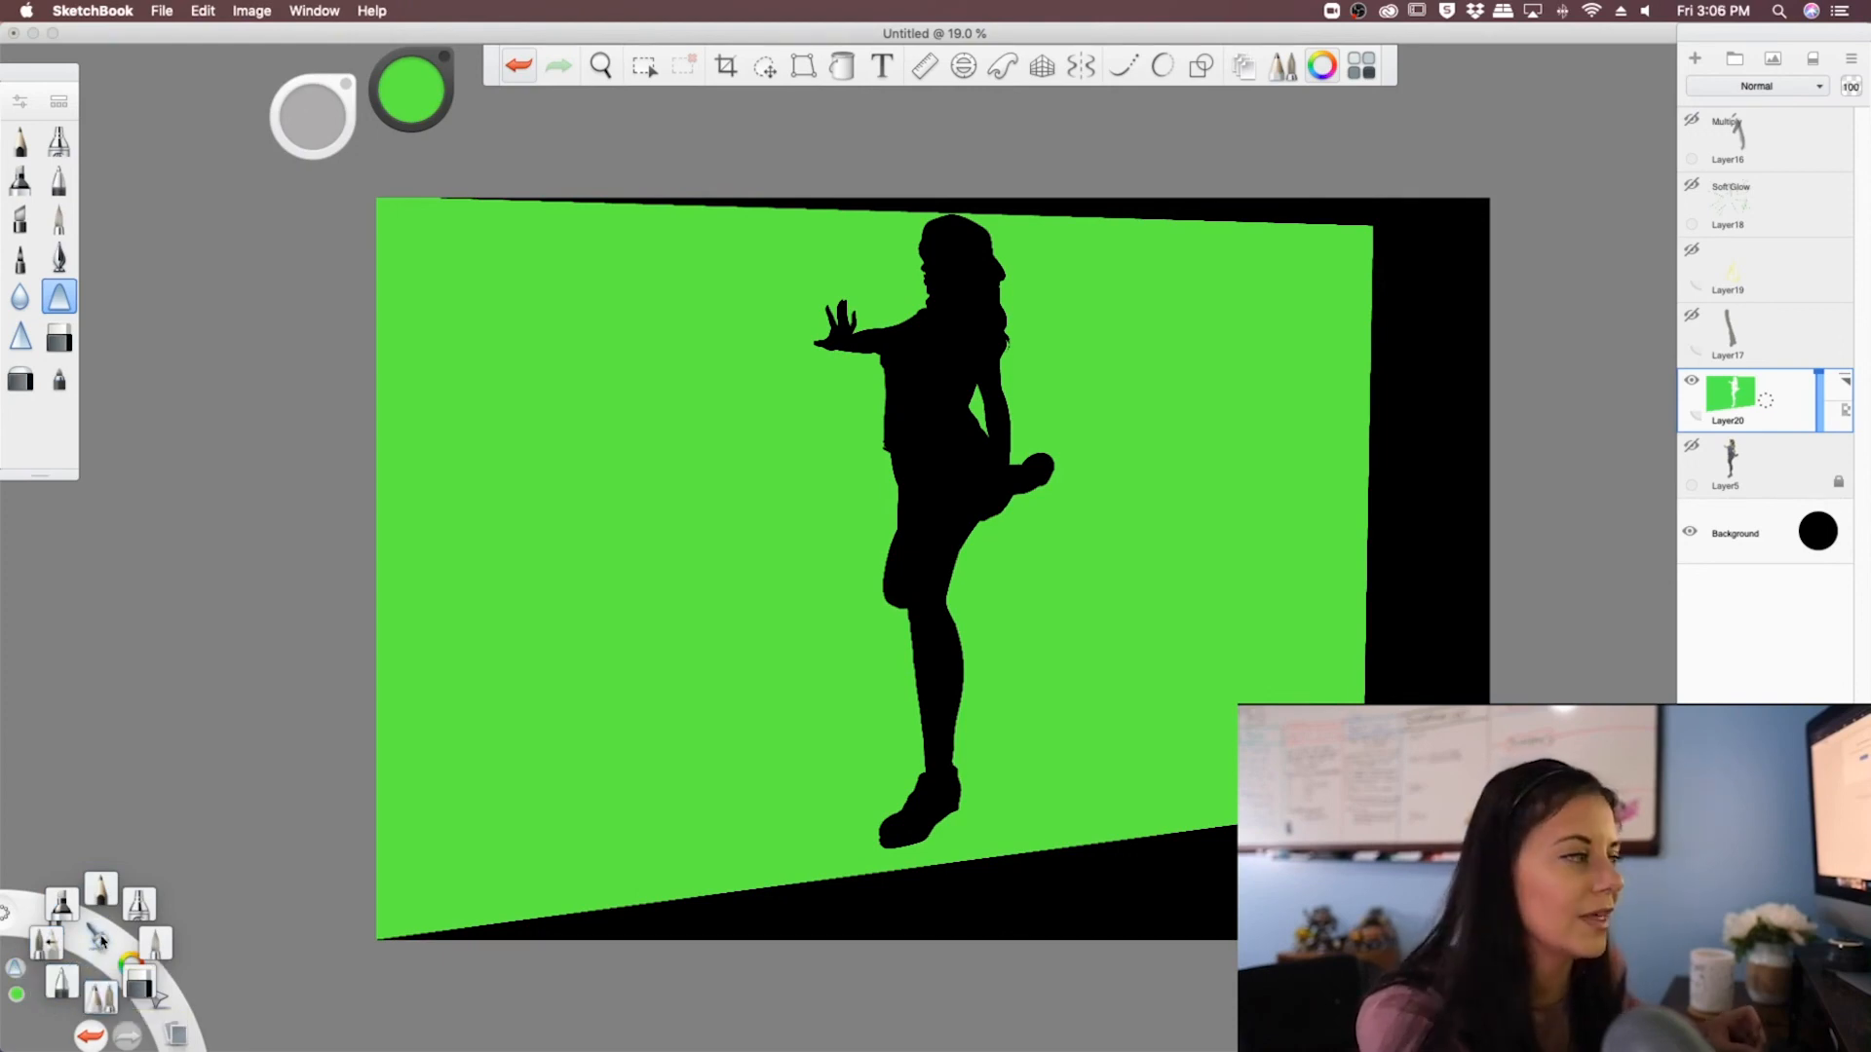
pyautogui.moveTo(131, 972)
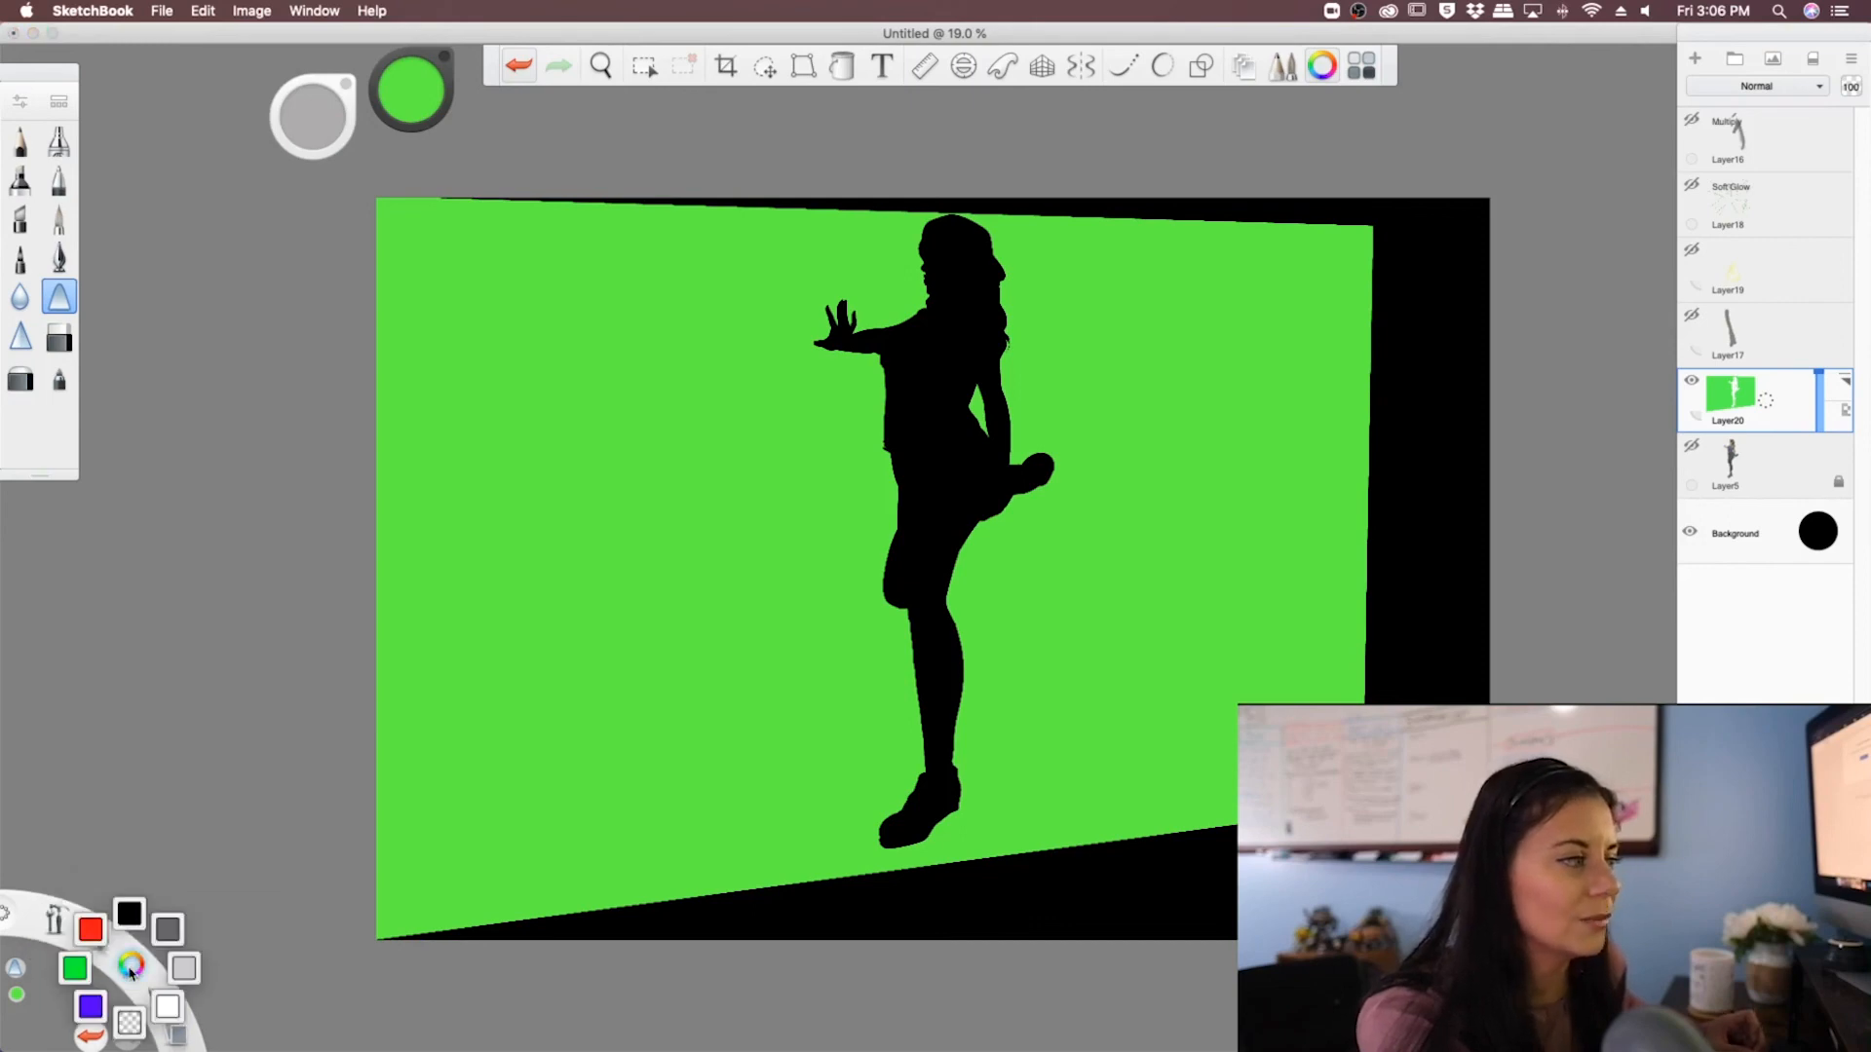
pyautogui.moveTo(159, 1010)
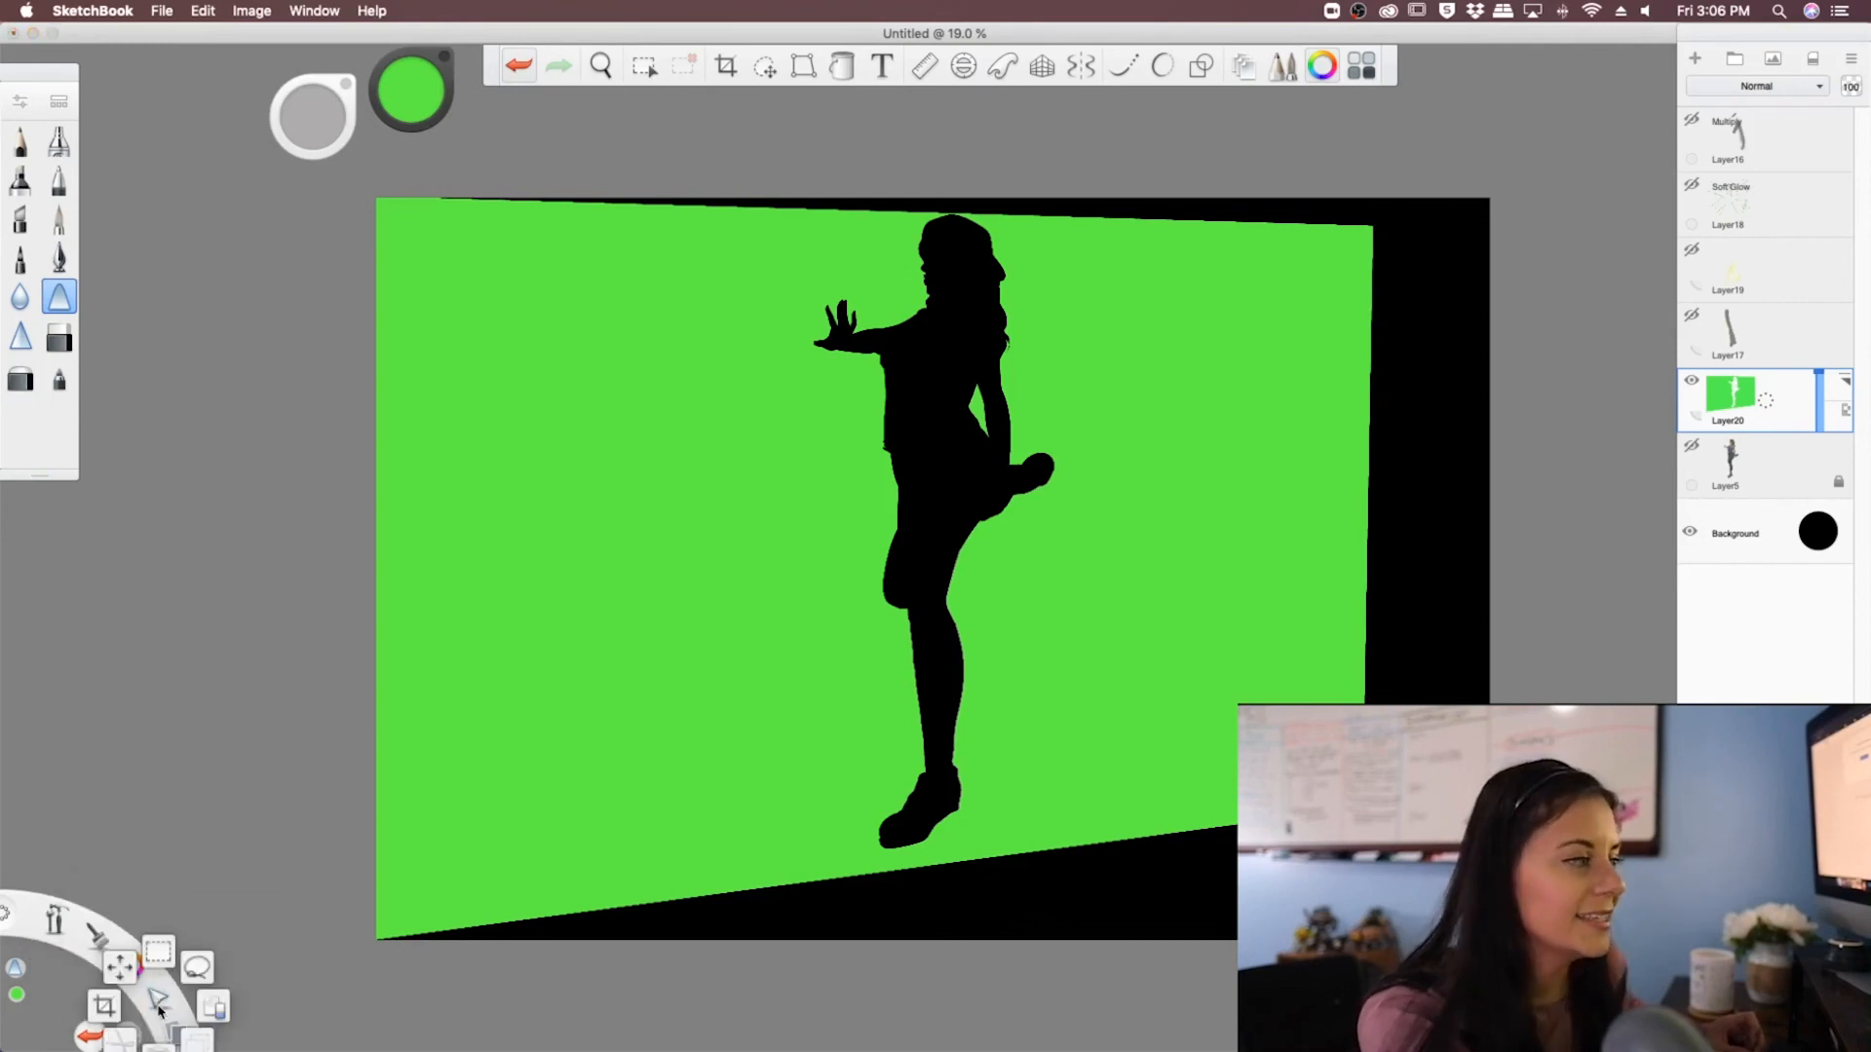